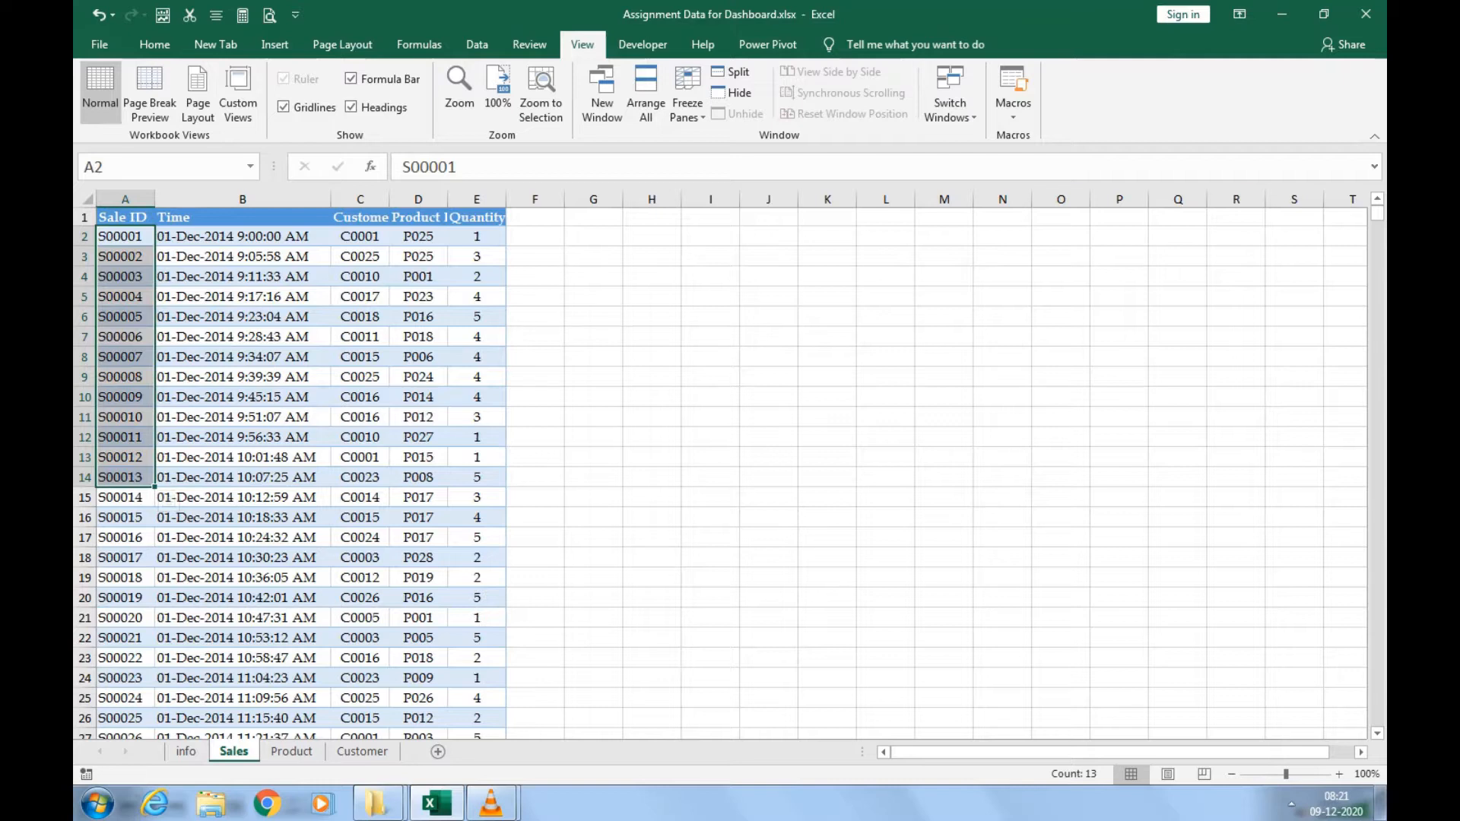
Examine the Time, Customer ID, Product ID and Quantity columns on the Sales sheet.
{"action": "left_click_drag", "start_coordinate": [243, 257], "coordinate": [243, 437]}
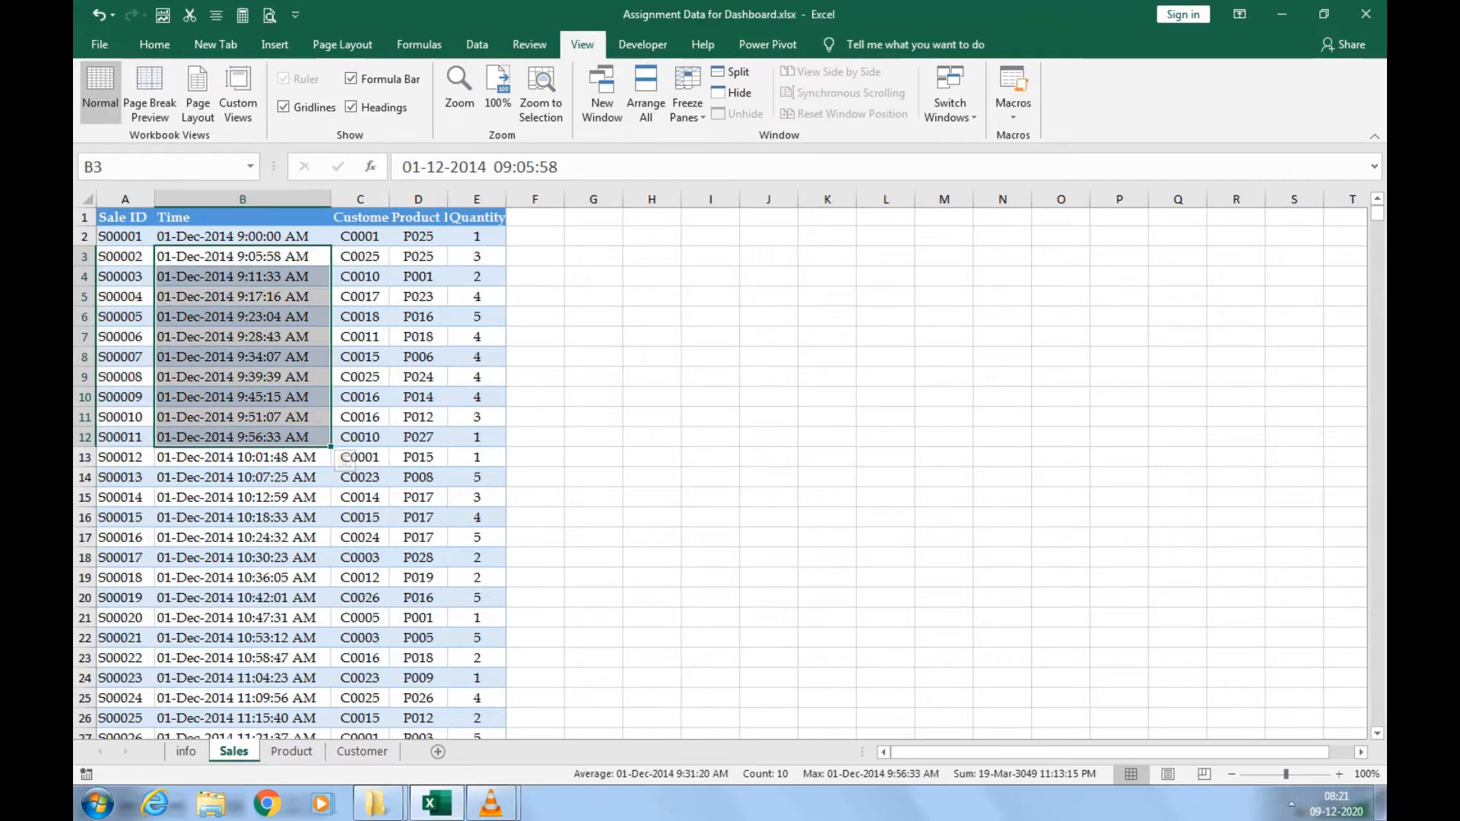
{"action": "left_click_drag", "start_coordinate": [361, 237], "coordinate": [360, 416]}
{"action": "left_click_drag", "start_coordinate": [418, 236], "coordinate": [418, 357]}
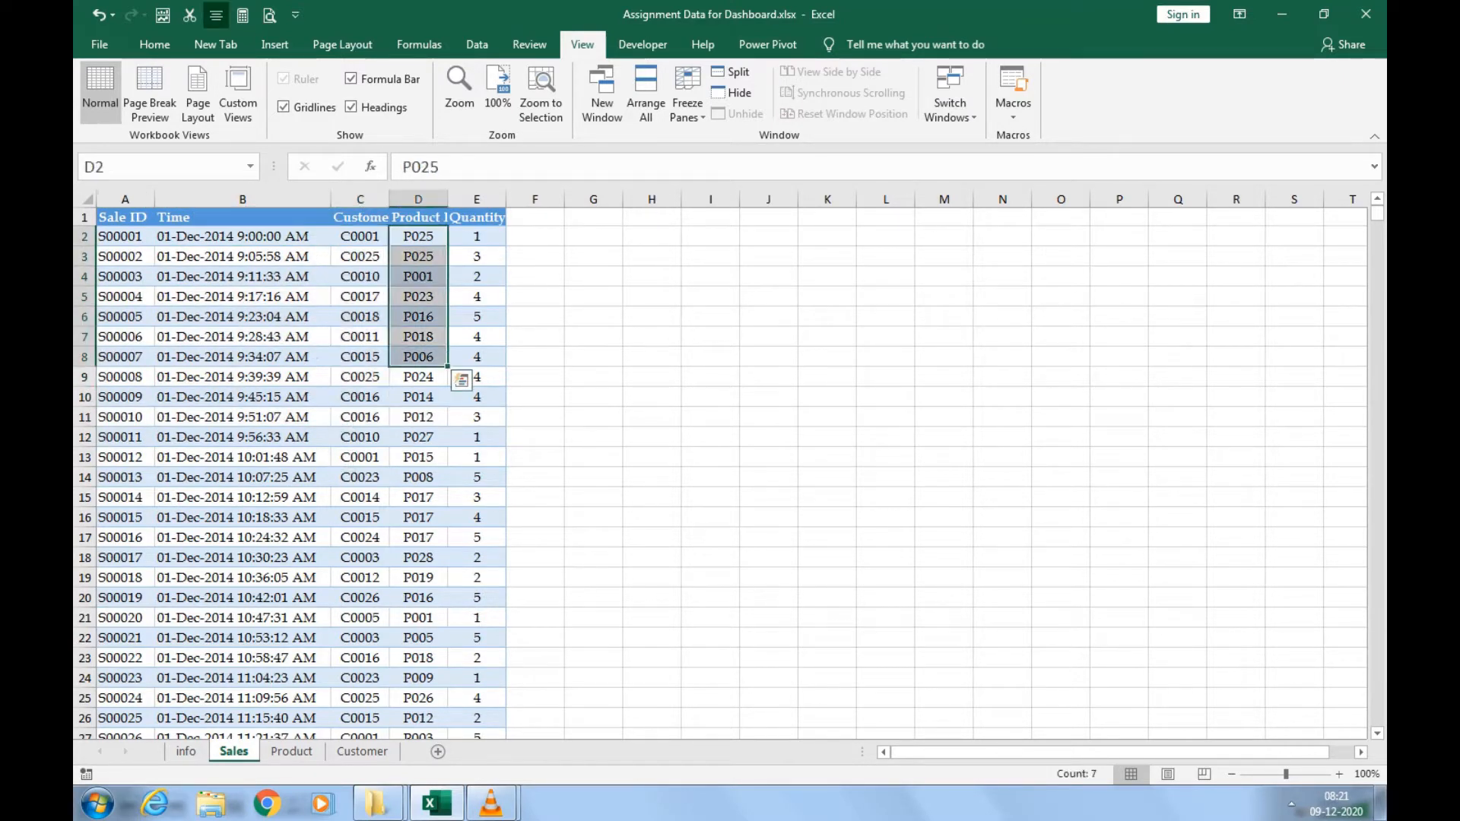
{"action": "left_click_drag", "start_coordinate": [476, 236], "coordinate": [477, 417]}
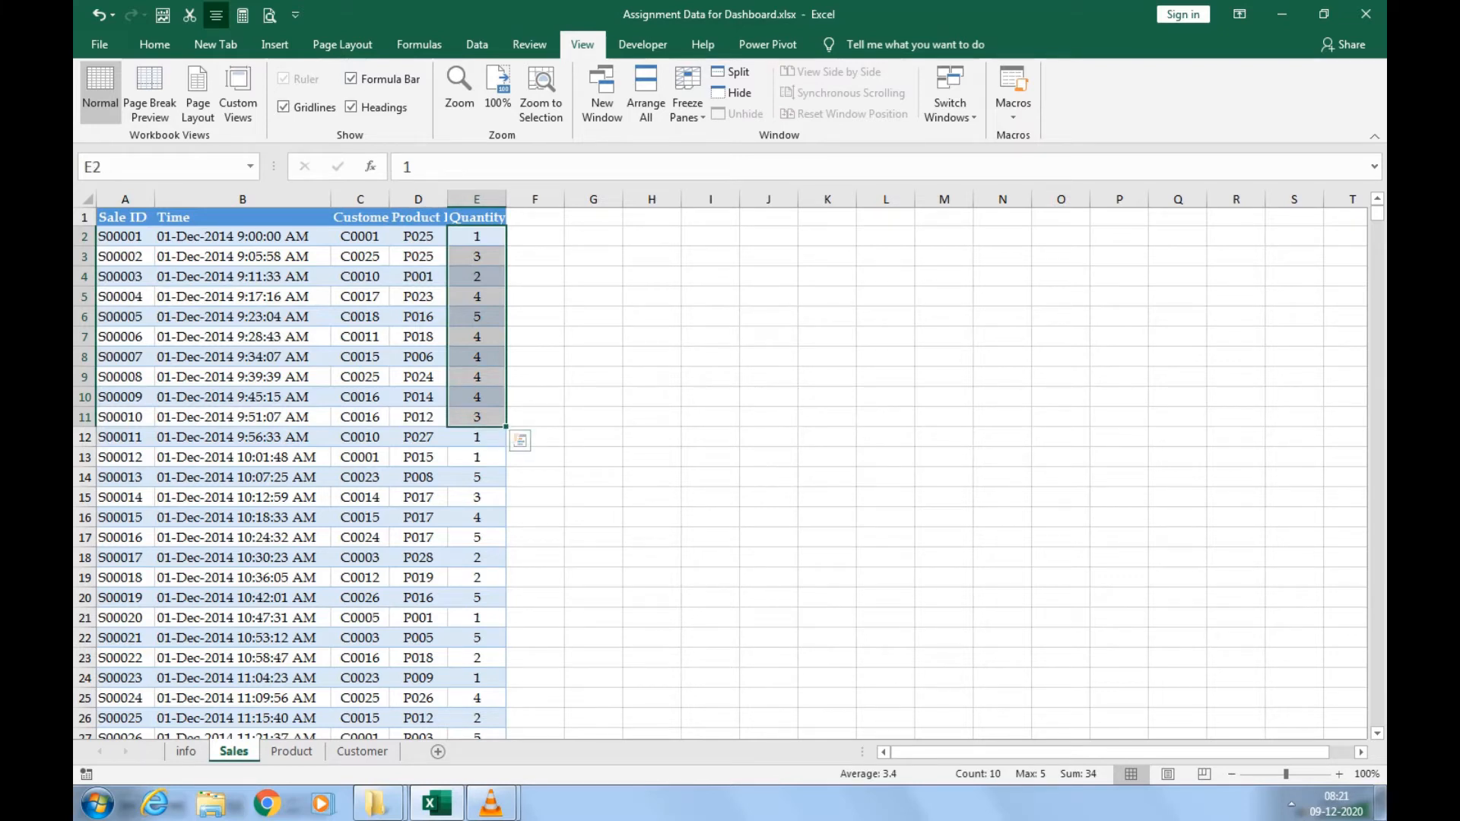
{"action": "left_click", "coordinate": [361, 357]}
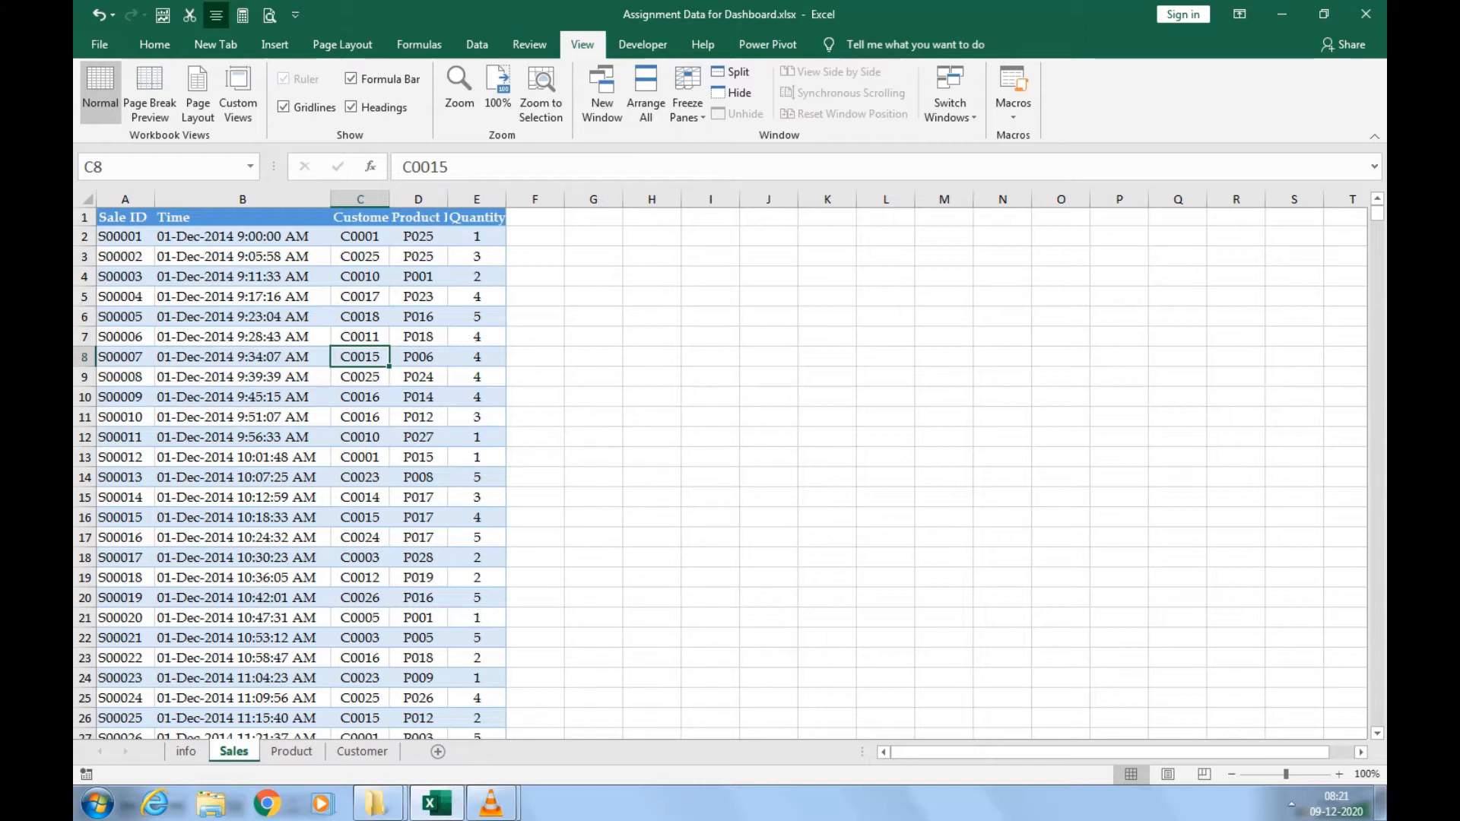
{"action": "left_click", "coordinate": [476, 377]}
{"action": "left_click", "coordinate": [477, 357]}
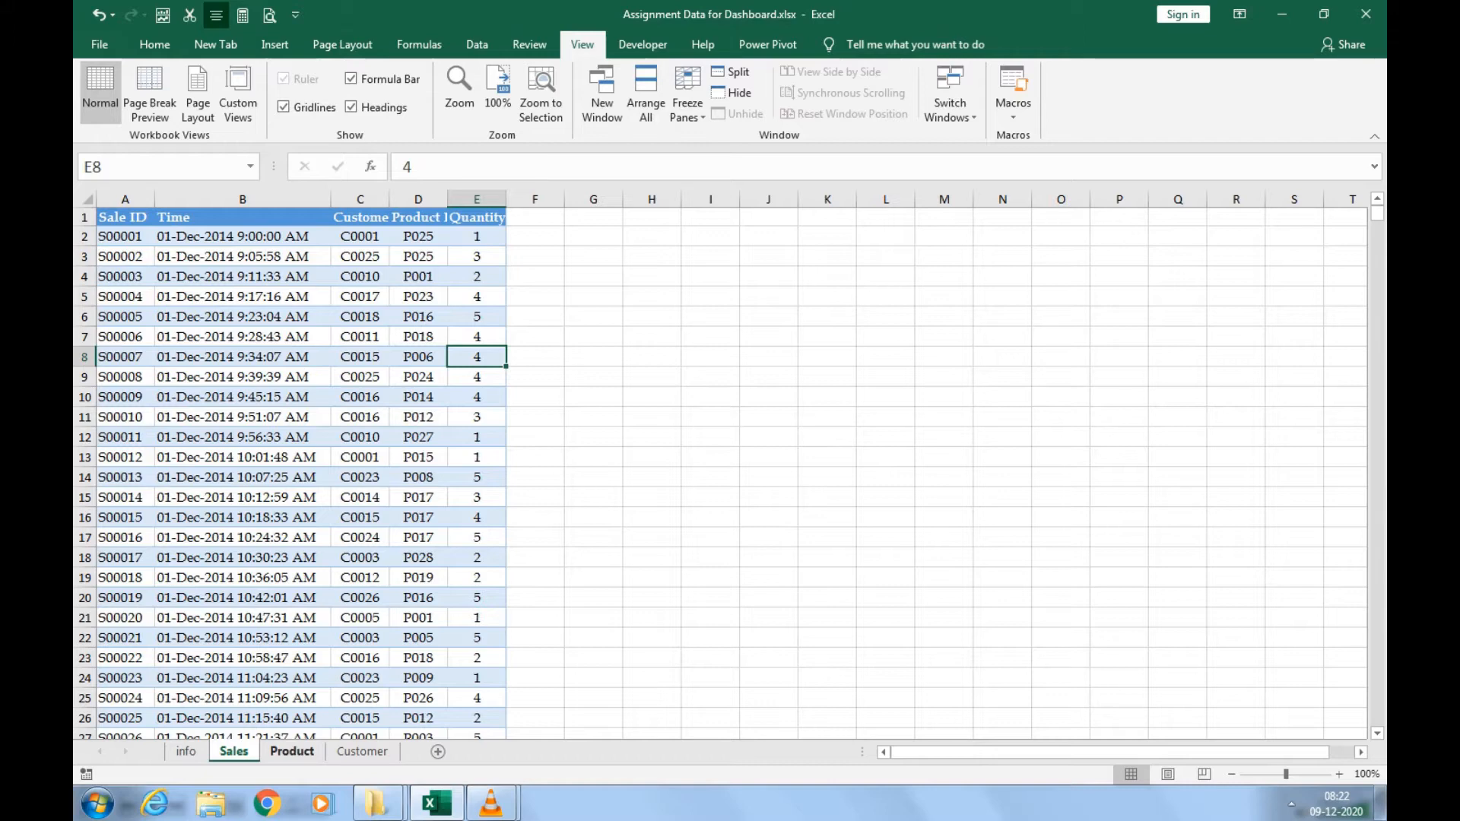
Examine the Product sheet's columns: Product ID, Category, Name, Size, Price and Units per pack.
{"action": "left_click", "coordinate": [292, 751]}
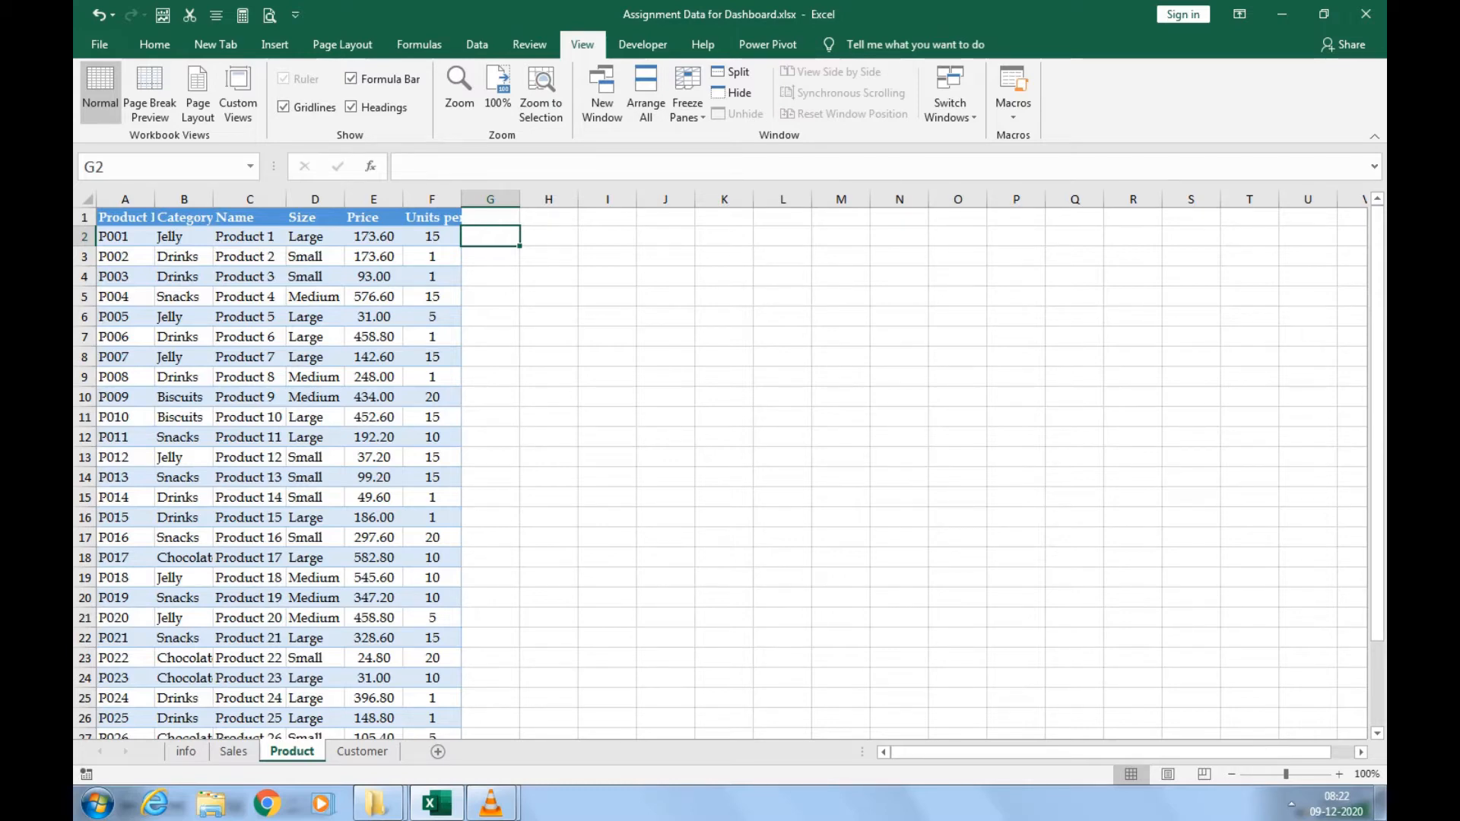
{"action": "scroll", "coordinate": [730, 471], "scroll_direction": "up", "scroll_amount": 2}
{"action": "scroll", "coordinate": [729, 472], "scroll_direction": "up", "scroll_amount": 1}
{"action": "left_click_drag", "start_coordinate": [182, 201], "coordinate": [305, 201]}
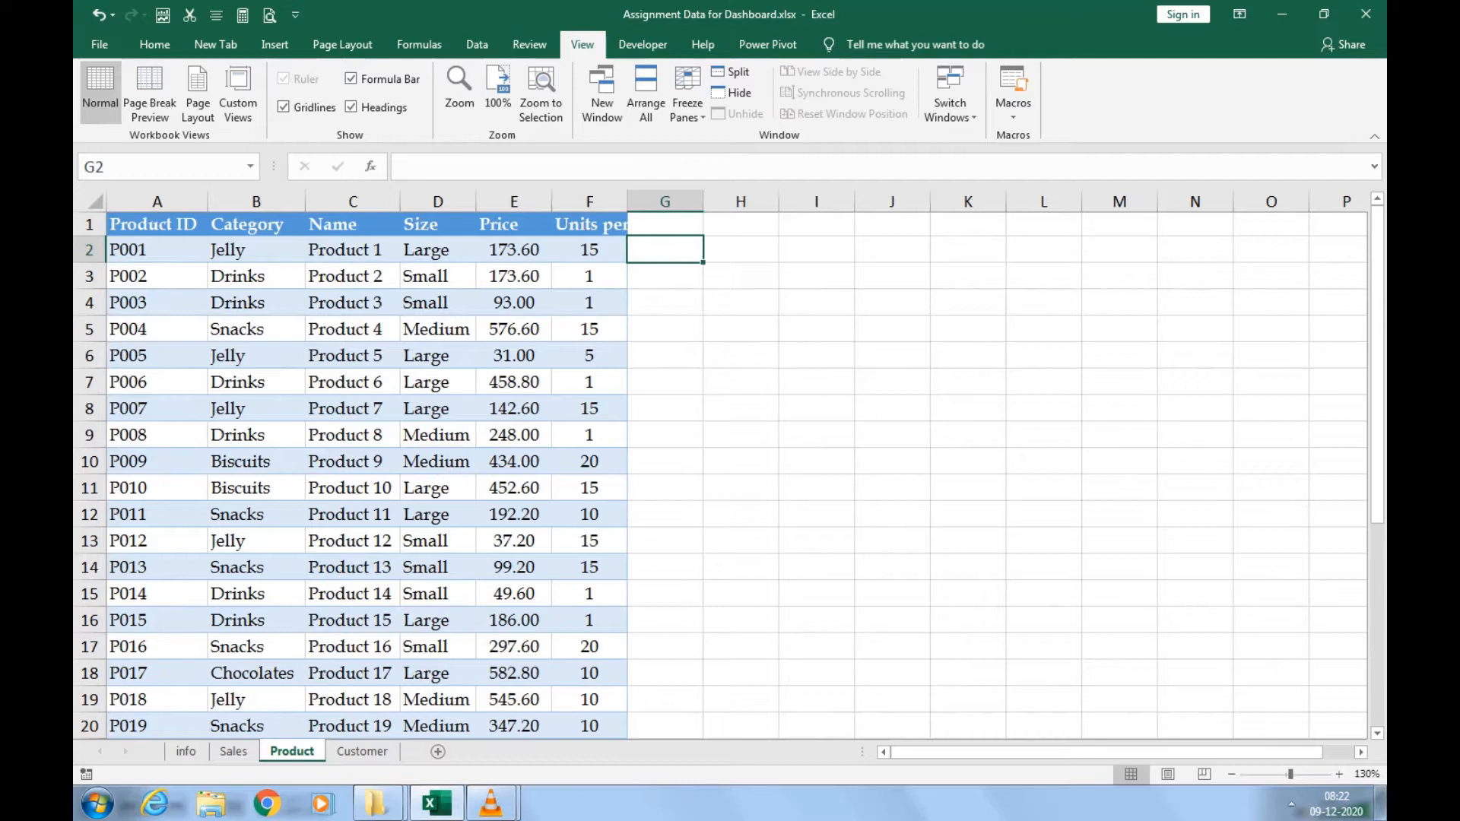
{"action": "left_click_drag", "start_coordinate": [157, 250], "coordinate": [158, 461]}
{"action": "left_click_drag", "start_coordinate": [256, 249], "coordinate": [256, 462]}
{"action": "left_click_drag", "start_coordinate": [344, 276], "coordinate": [344, 461]}
{"action": "left_click_drag", "start_coordinate": [425, 276], "coordinate": [414, 487]}
{"action": "left_click_drag", "start_coordinate": [514, 276], "coordinate": [590, 381]}
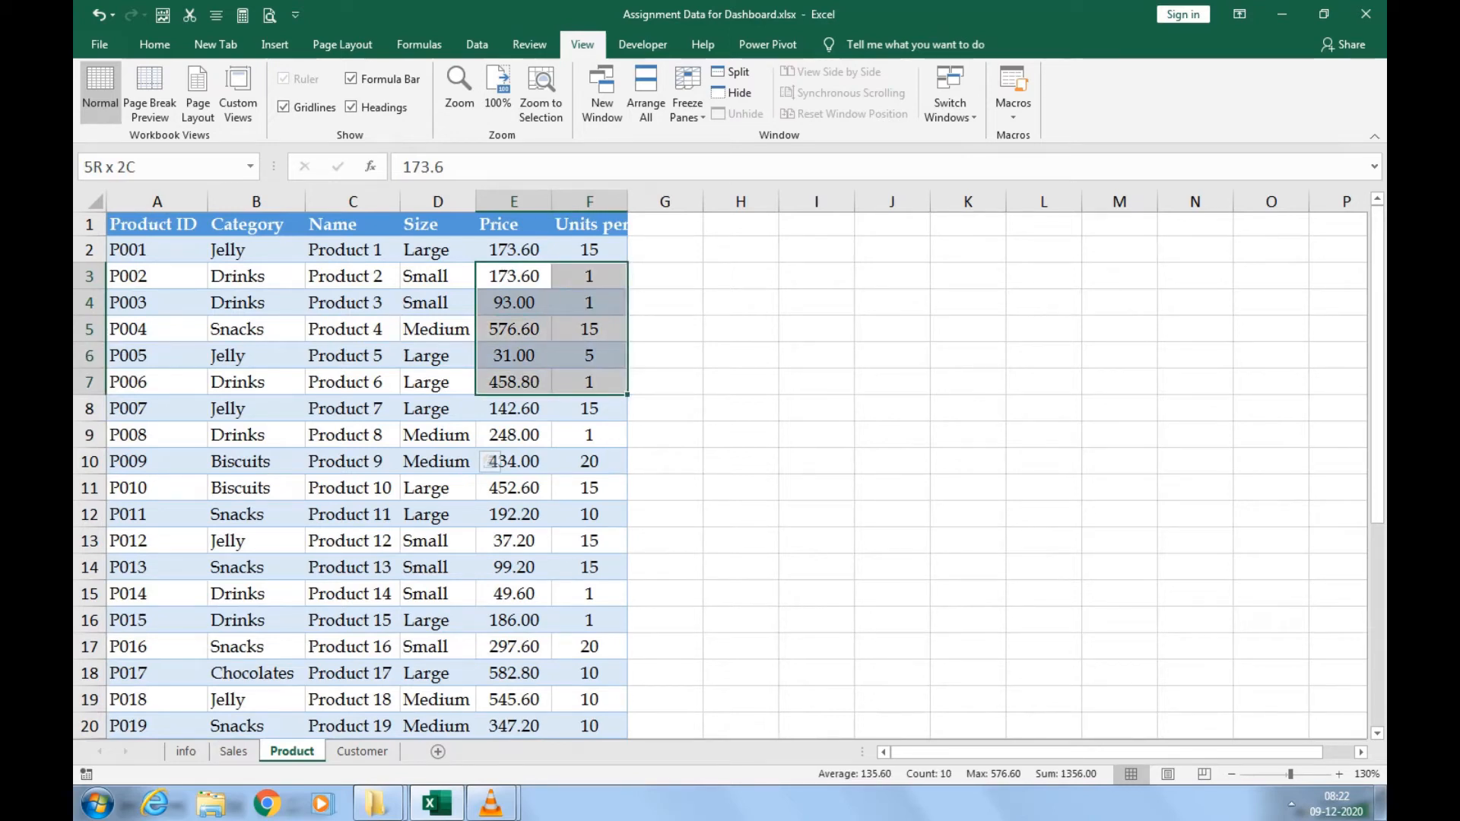
{"action": "left_click_drag", "start_coordinate": [589, 382], "coordinate": [589, 381]}
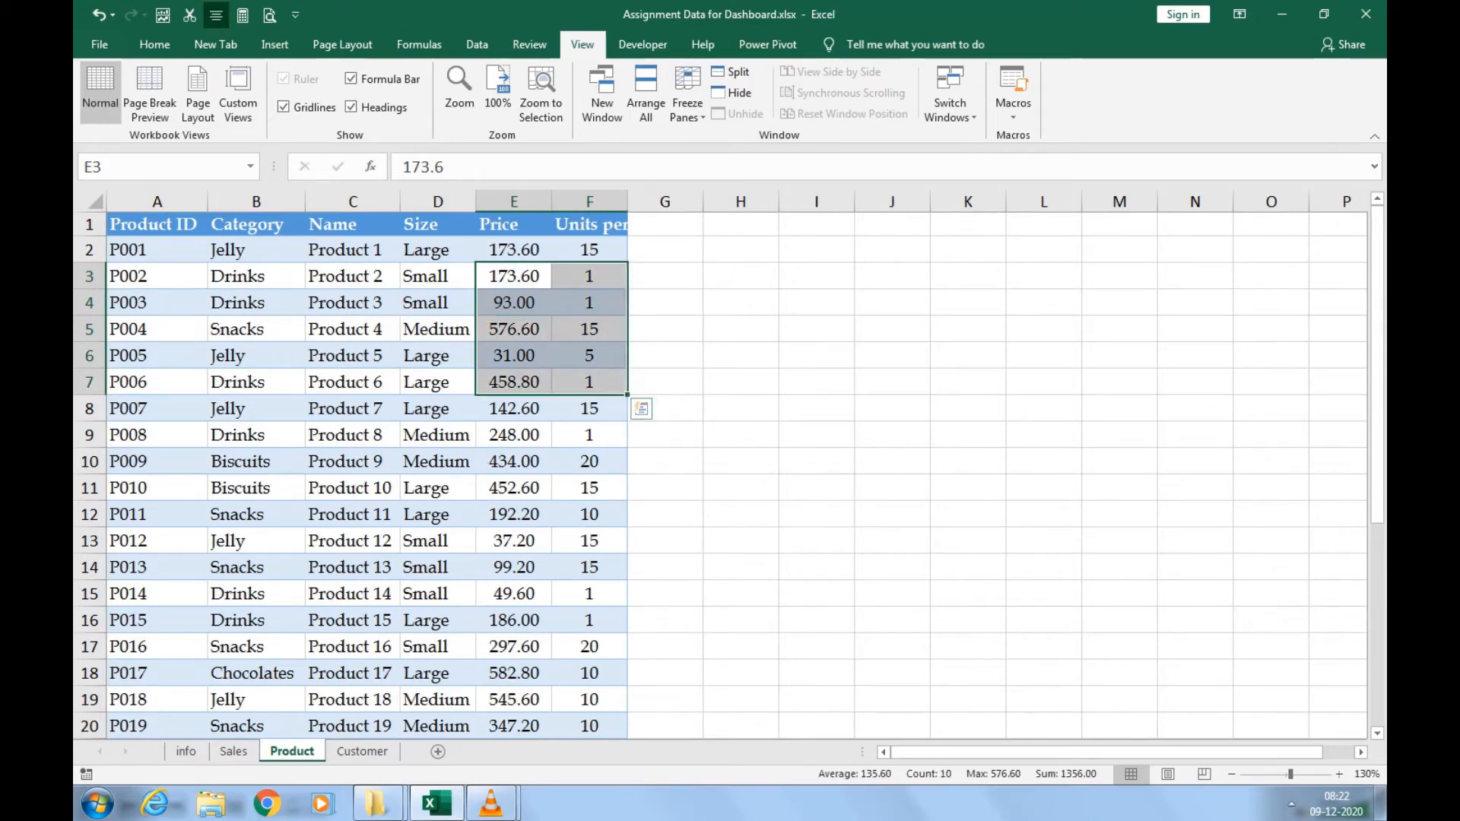
{"action": "left_click", "coordinate": [514, 249]}
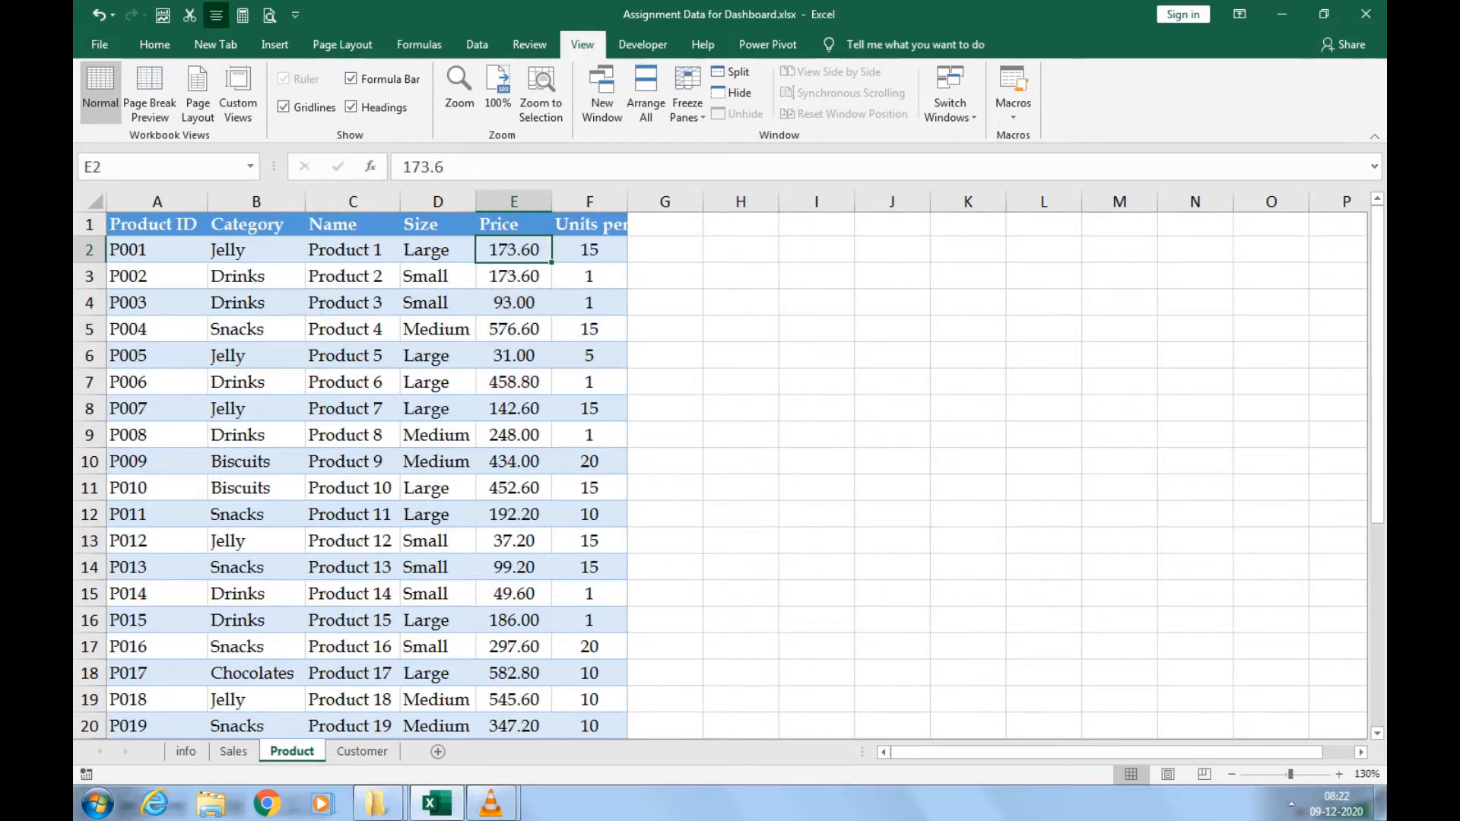
{"action": "left_click", "coordinate": [589, 250]}
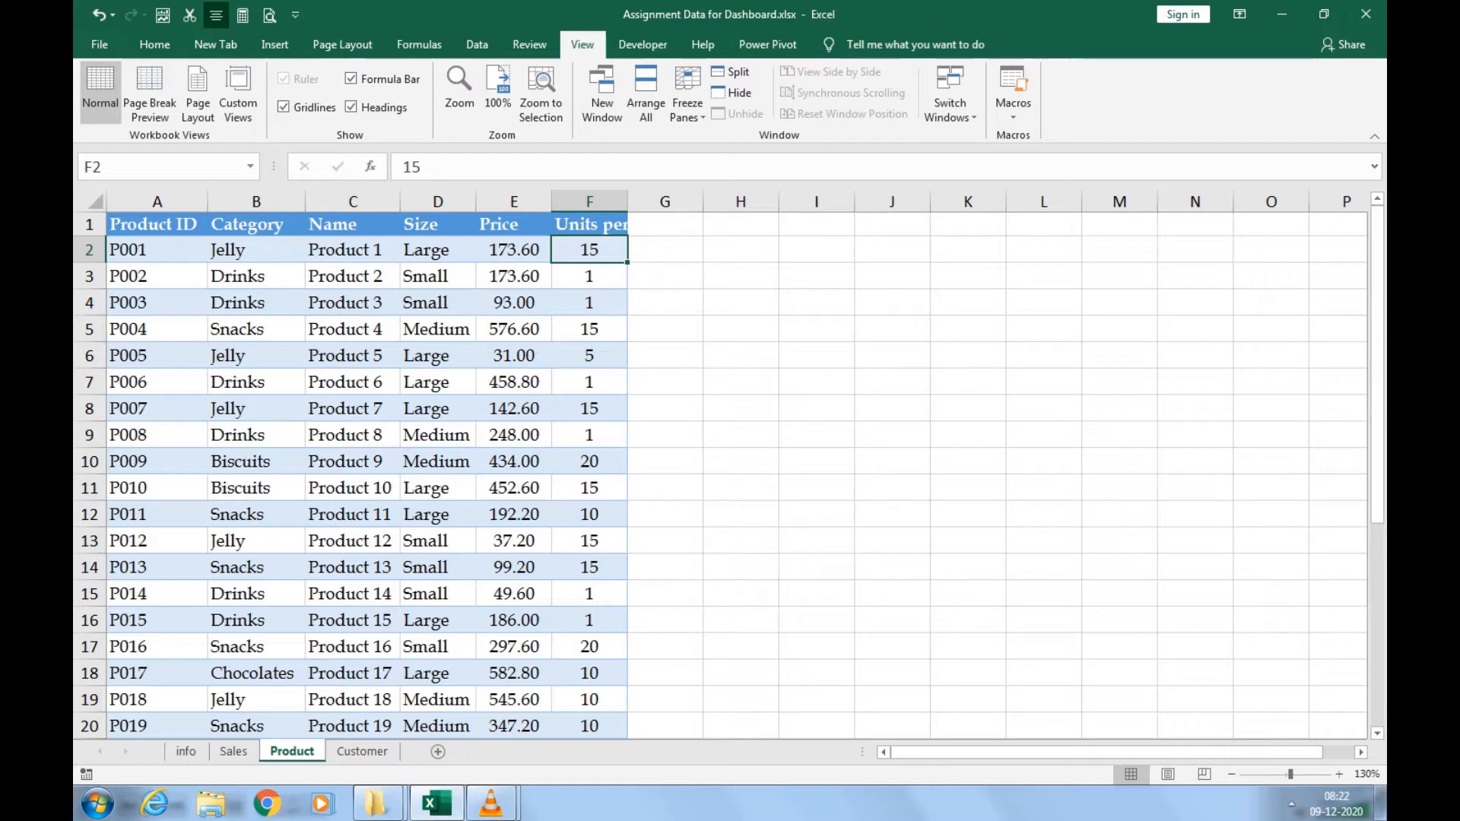
Examine the Customer sheet's columns: Customer ID, Customer Name, Gender, Area, City and Profession.
{"action": "key", "text": "ctrl+Page_Down"}
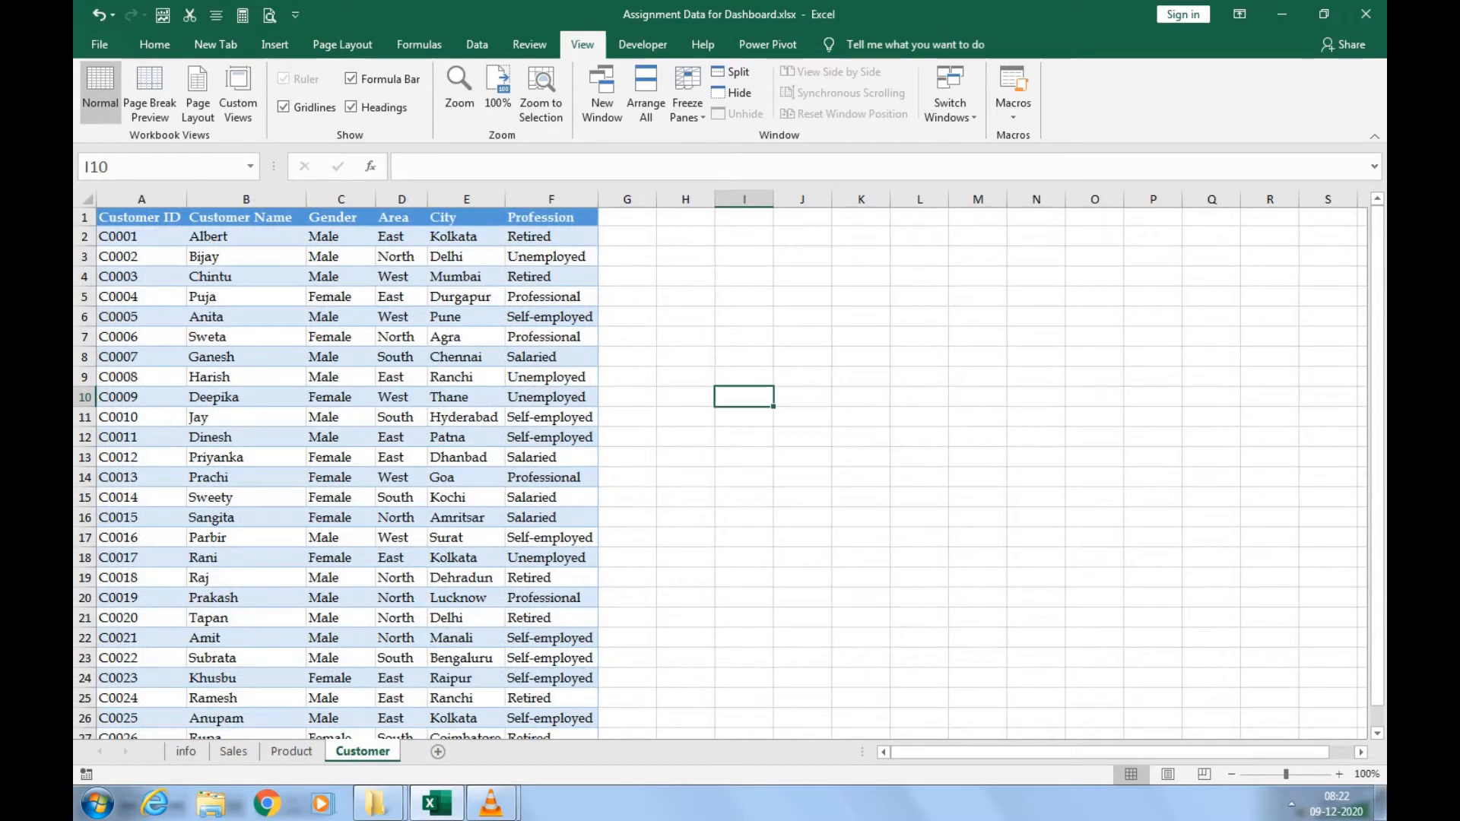
{"action": "left_click_drag", "start_coordinate": [142, 237], "coordinate": [141, 559]}
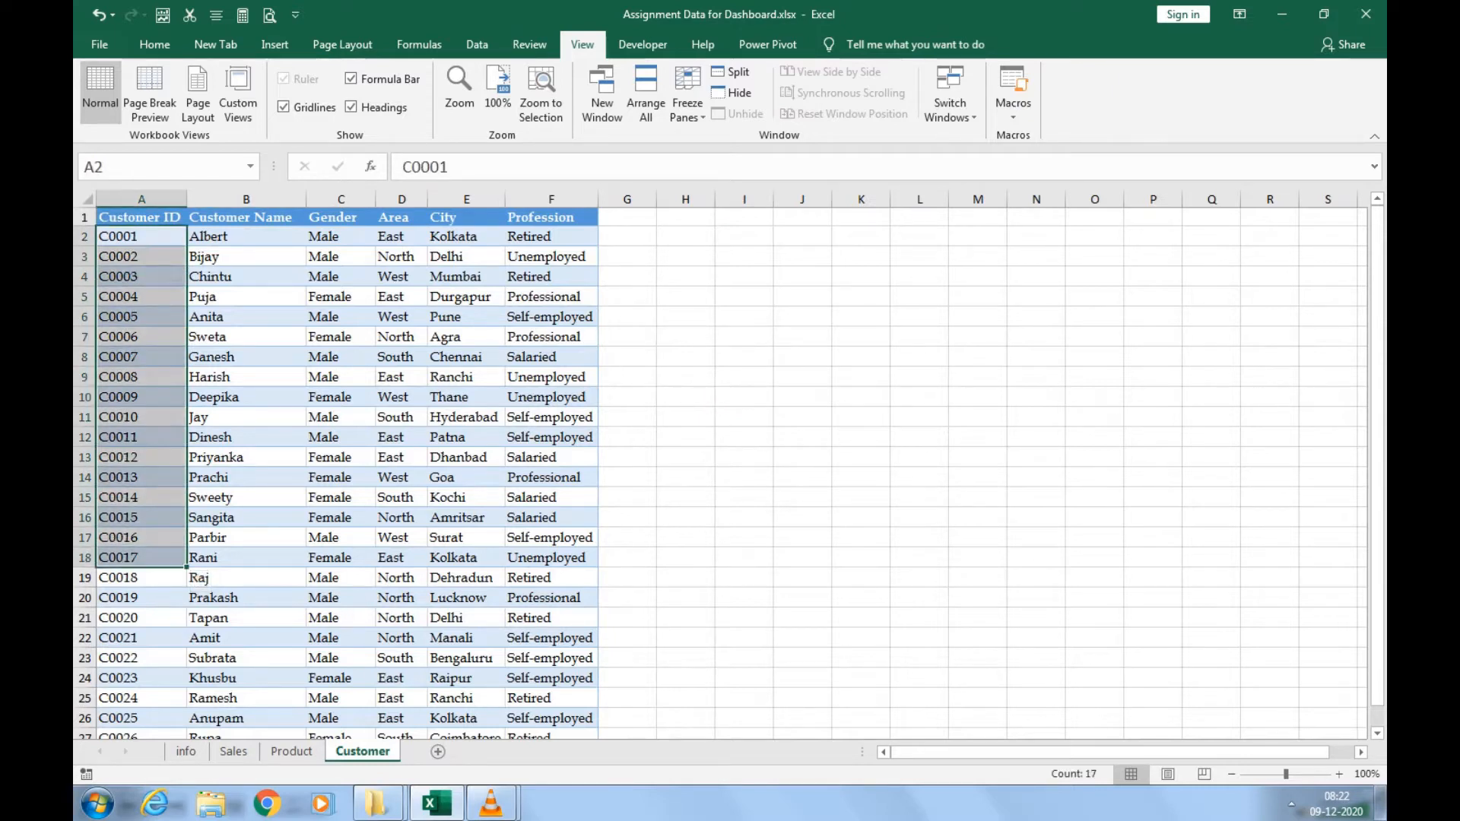
{"action": "left_click_drag", "start_coordinate": [246, 237], "coordinate": [246, 498]}
{"action": "left_click_drag", "start_coordinate": [341, 257], "coordinate": [341, 438]}
{"action": "left_click_drag", "start_coordinate": [401, 257], "coordinate": [402, 317]}
{"action": "left_click_drag", "start_coordinate": [454, 257], "coordinate": [454, 298]}
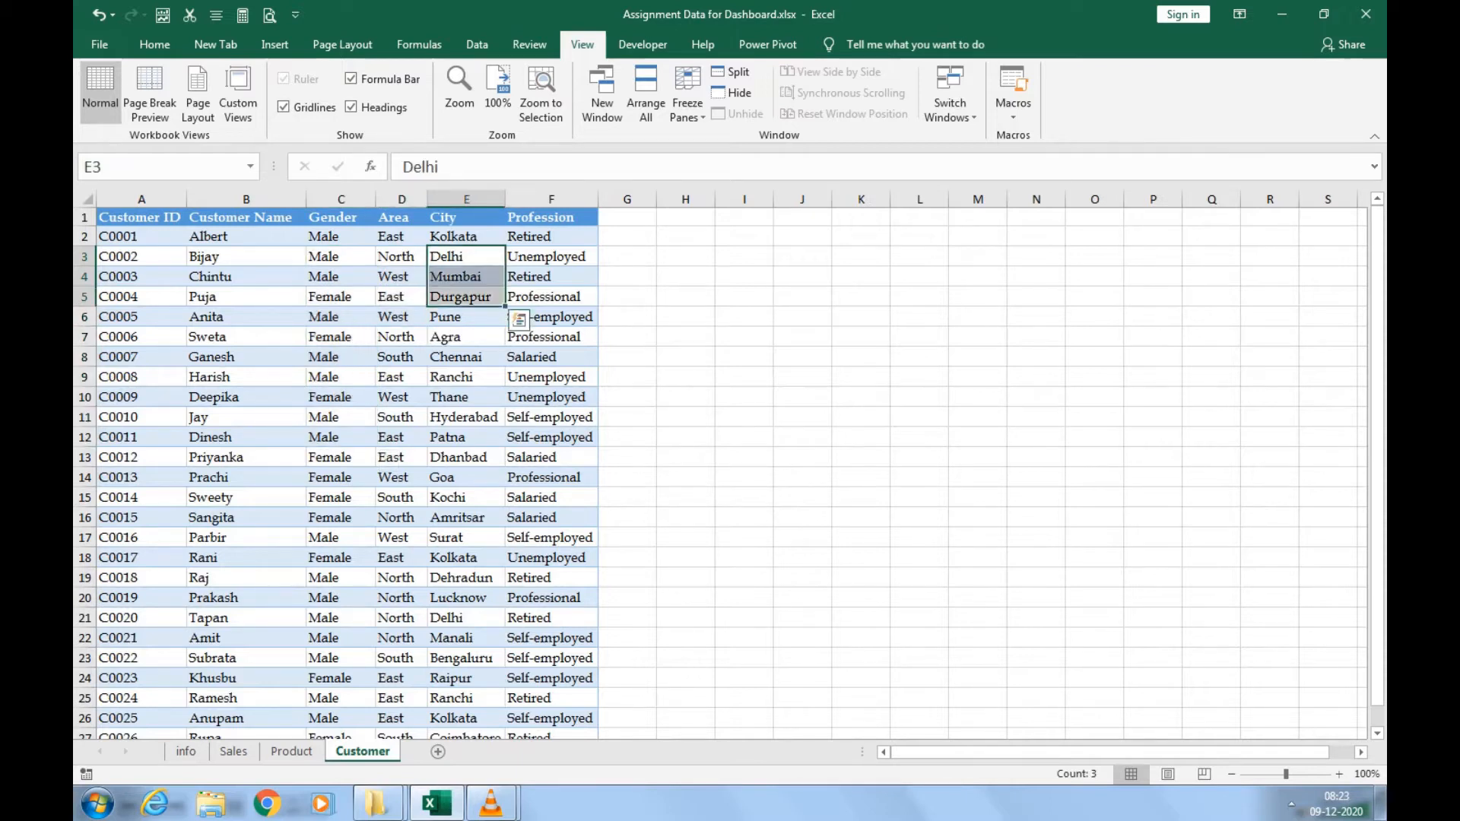
{"action": "left_click_drag", "start_coordinate": [551, 257], "coordinate": [551, 658]}
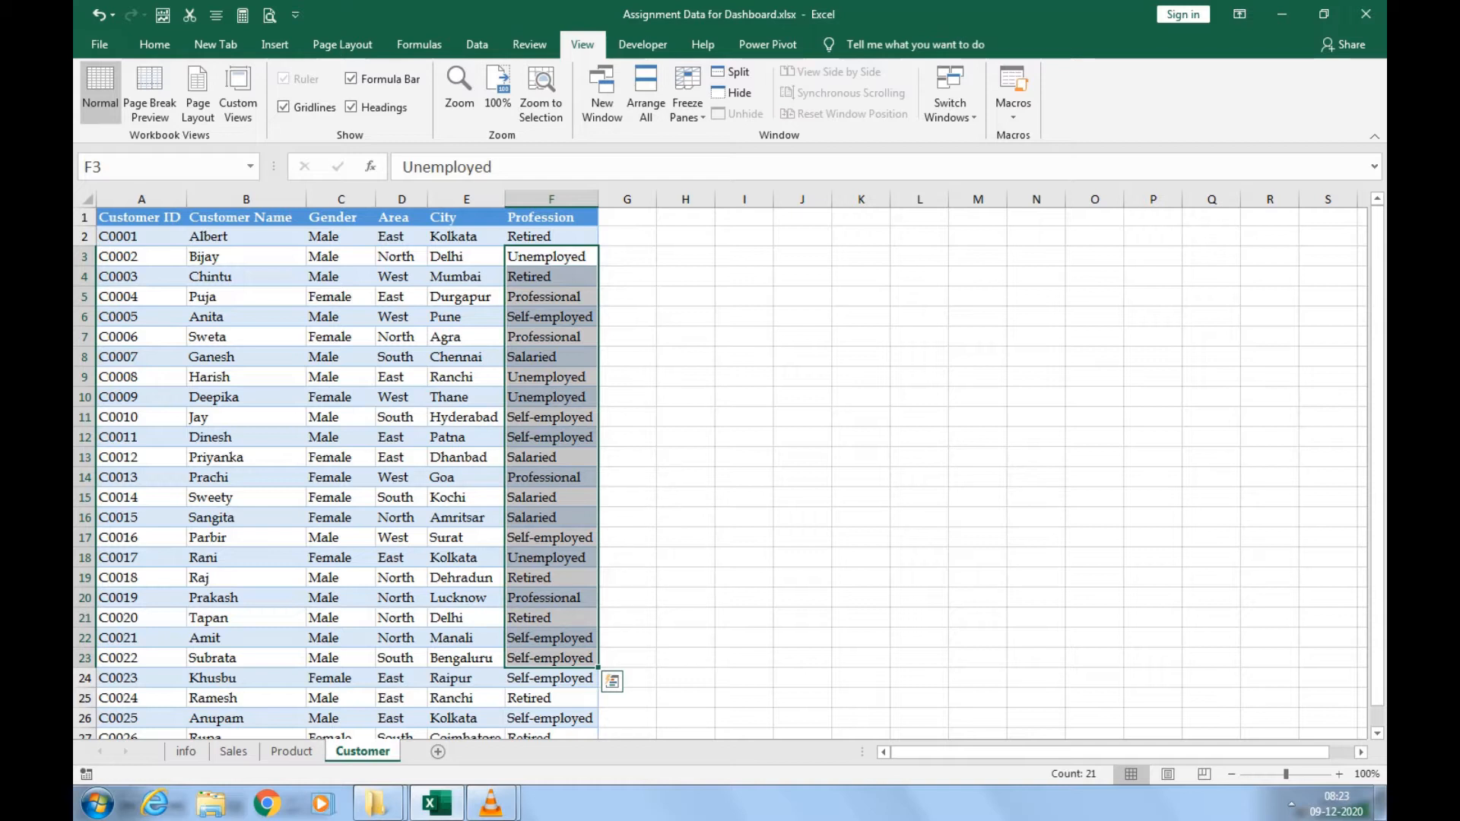
Convert the Customer sheet's data range A1:F27 into a table with headers and name it customer.
{"action": "left_click", "coordinate": [401, 537]}
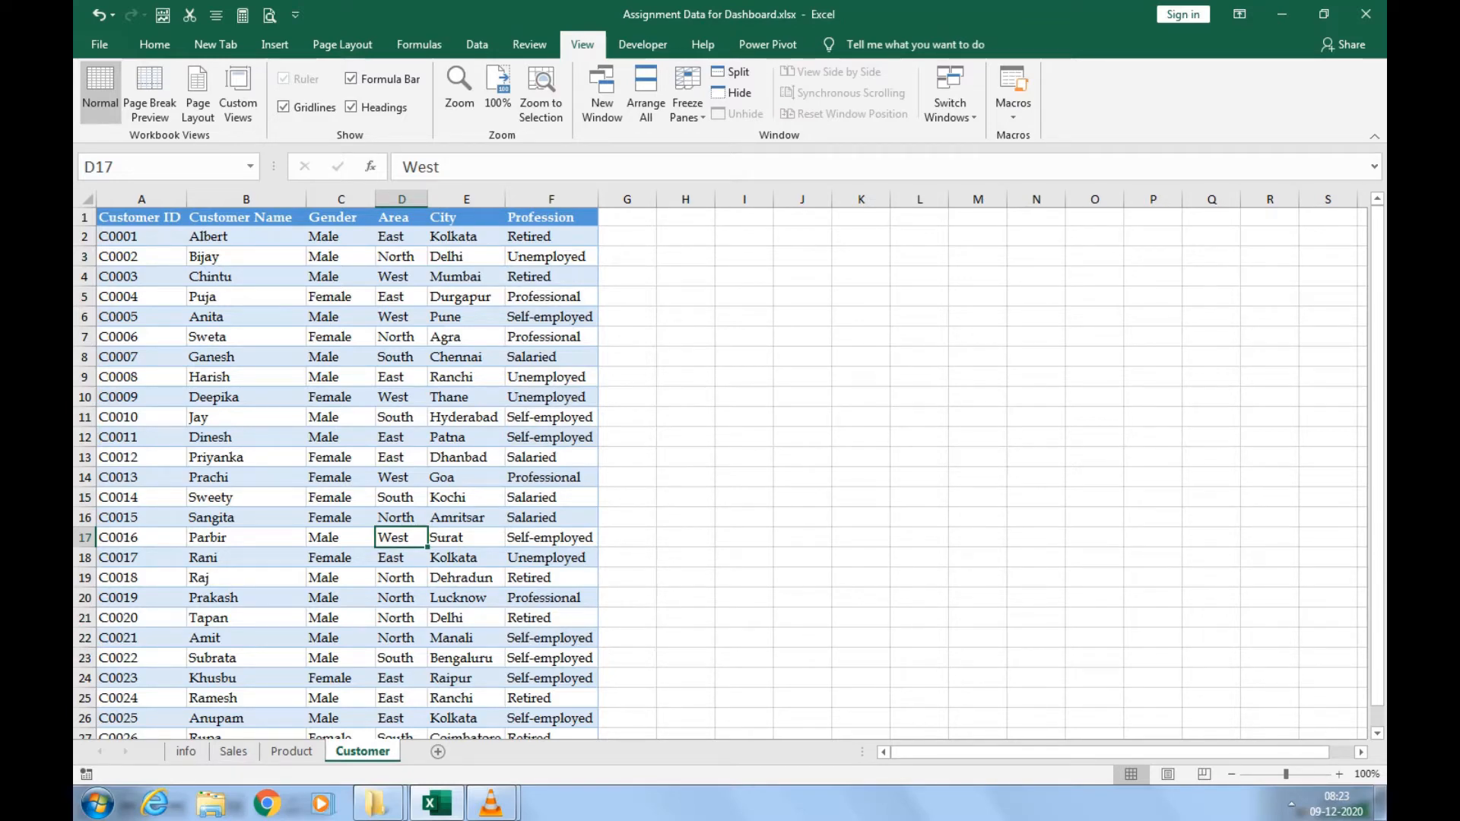
{"action": "key", "text": "ctrl+a"}
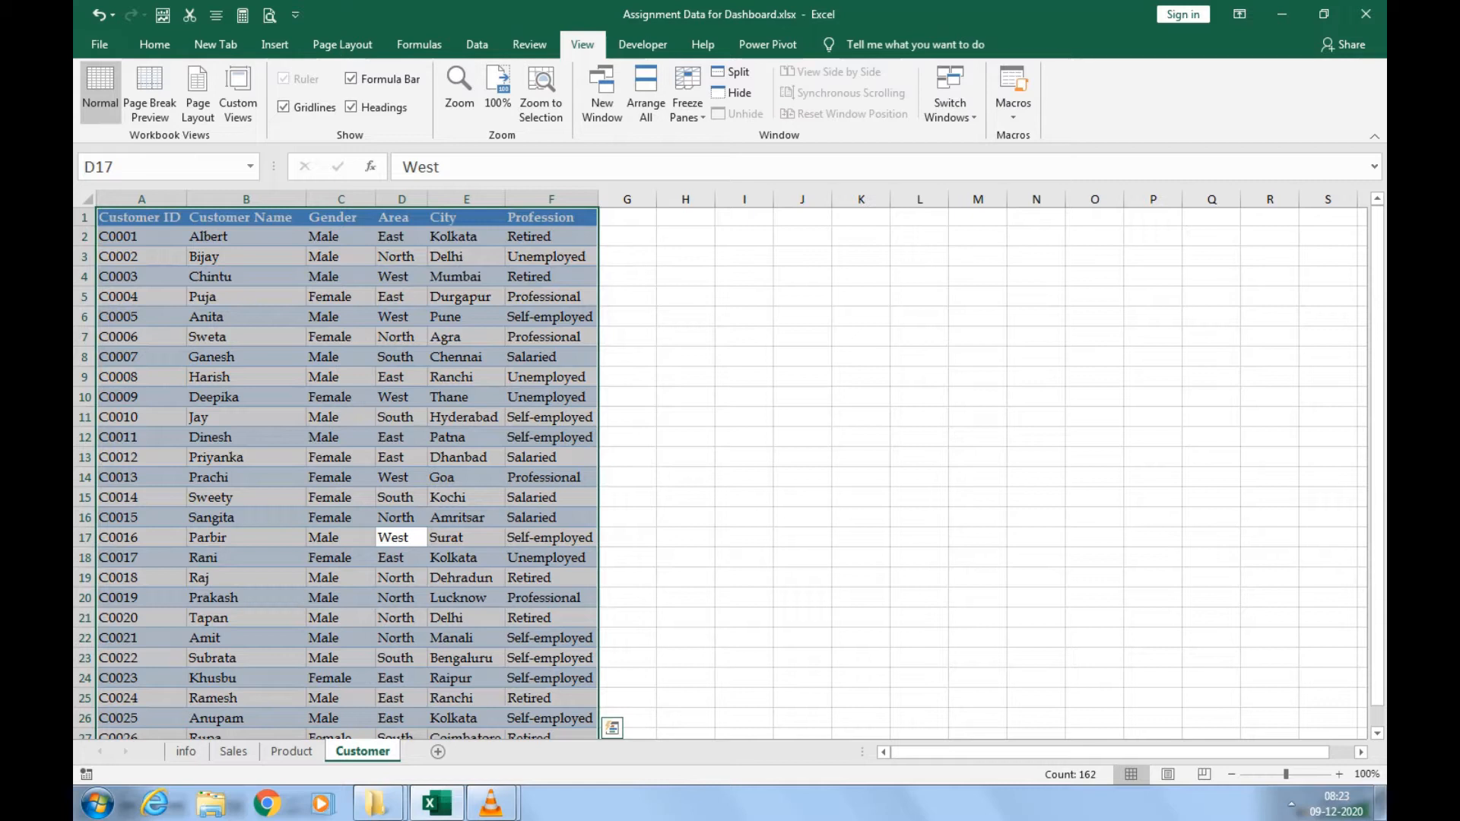
{"action": "key", "text": "ctrl+t"}
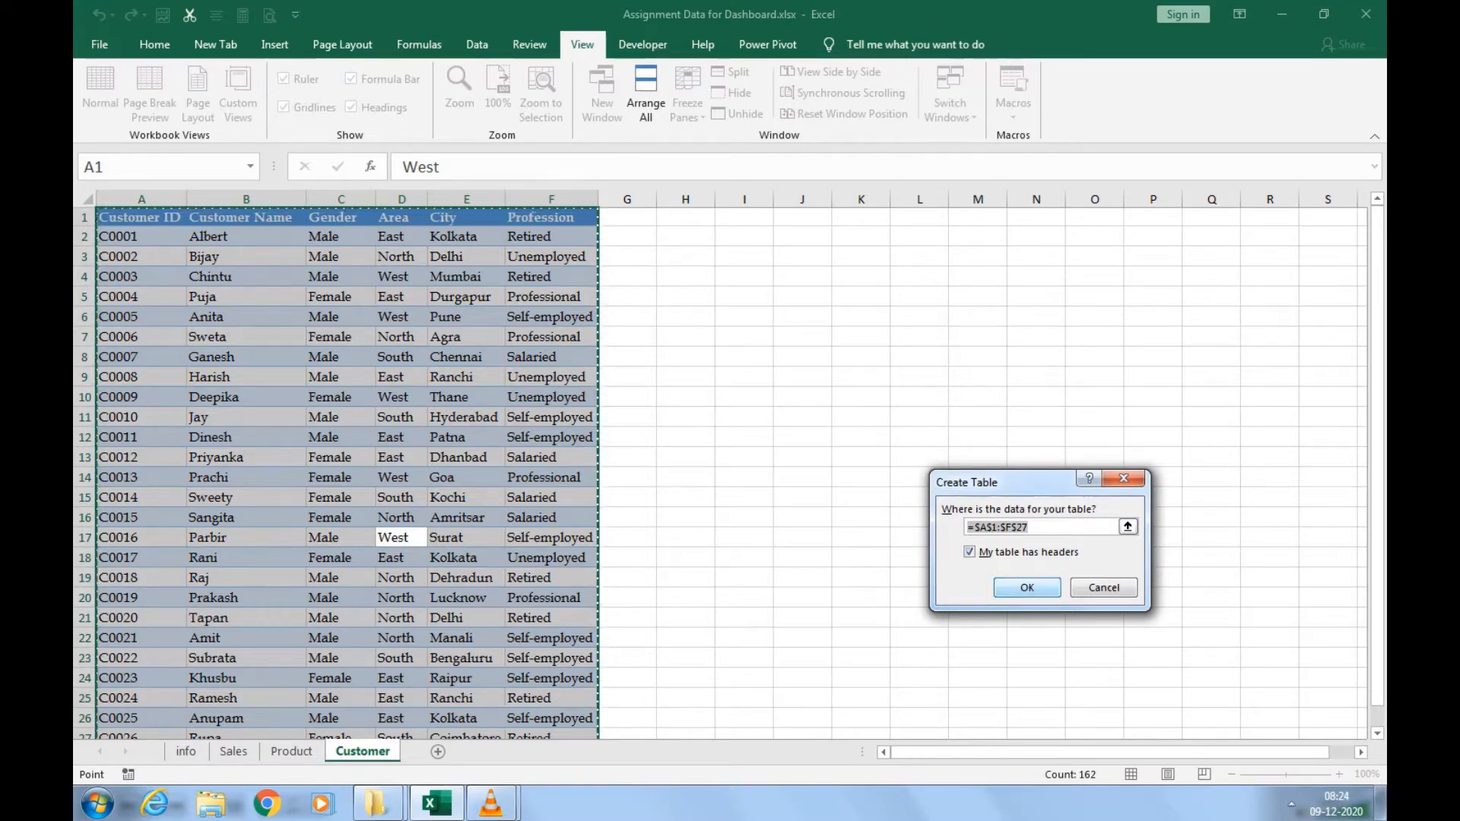
{"action": "key", "text": "Return"}
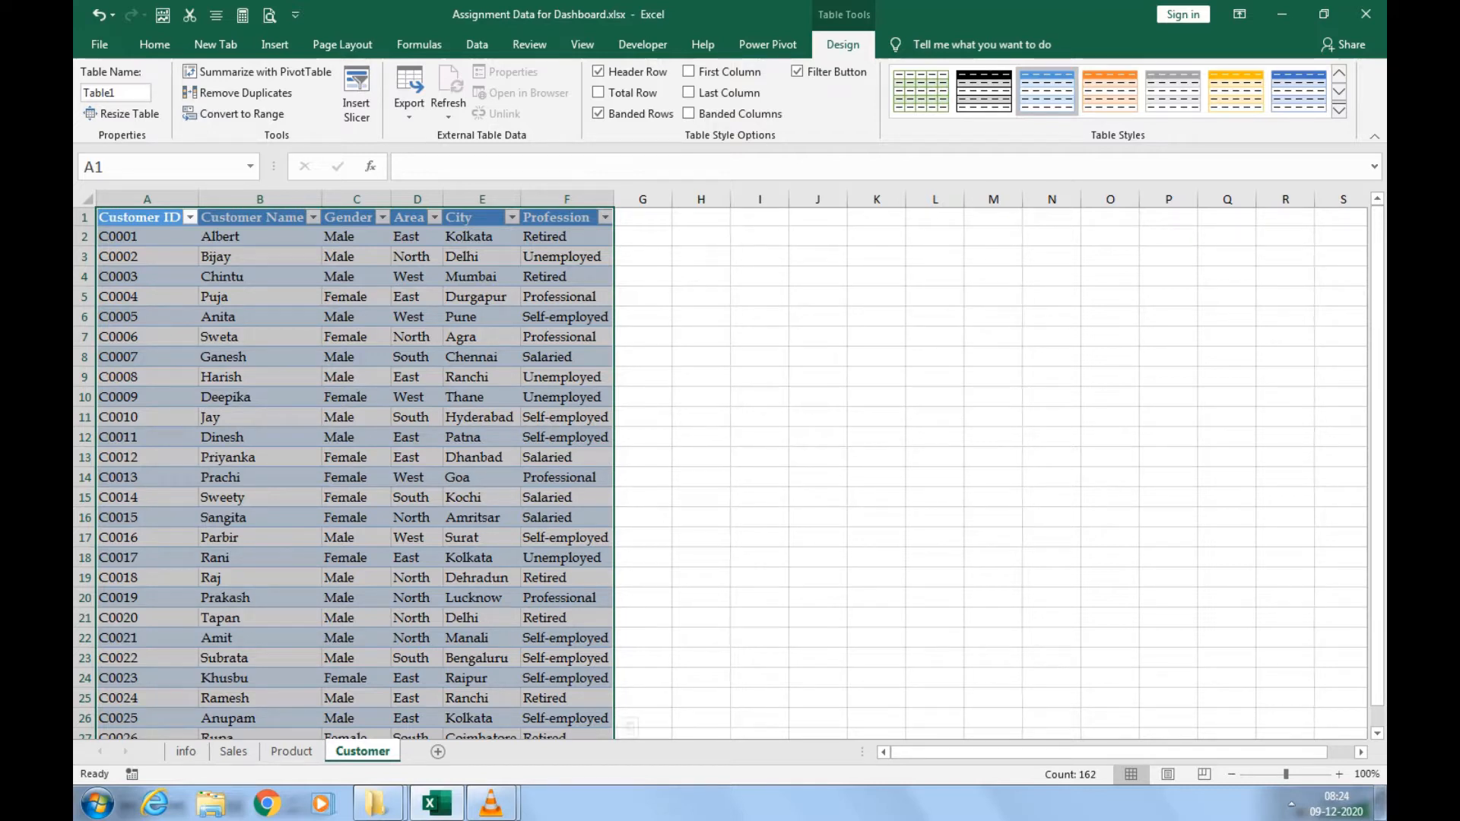
{"action": "left_click", "coordinate": [115, 93]}
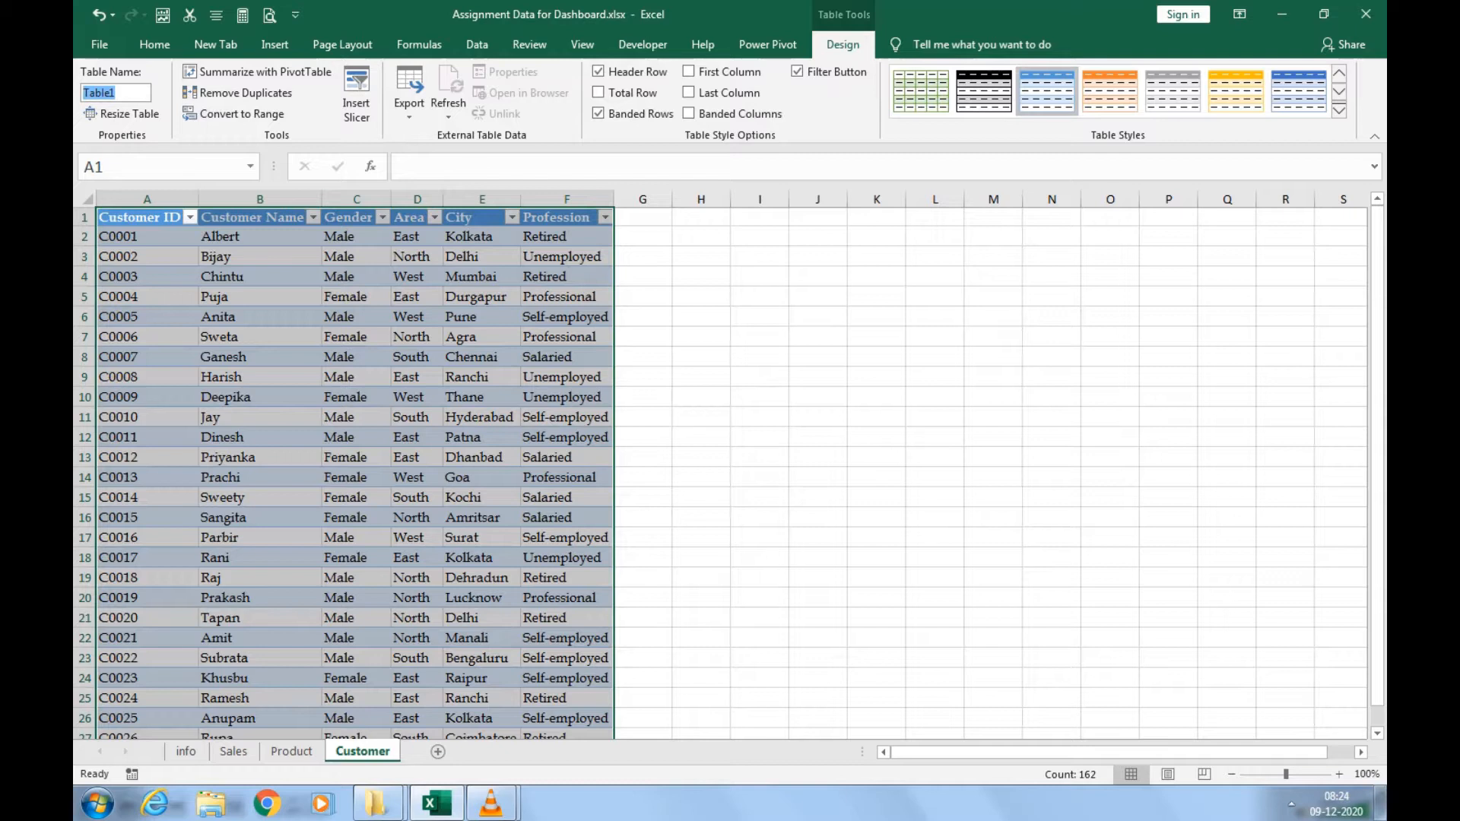
{"action": "type", "text": "customer"}
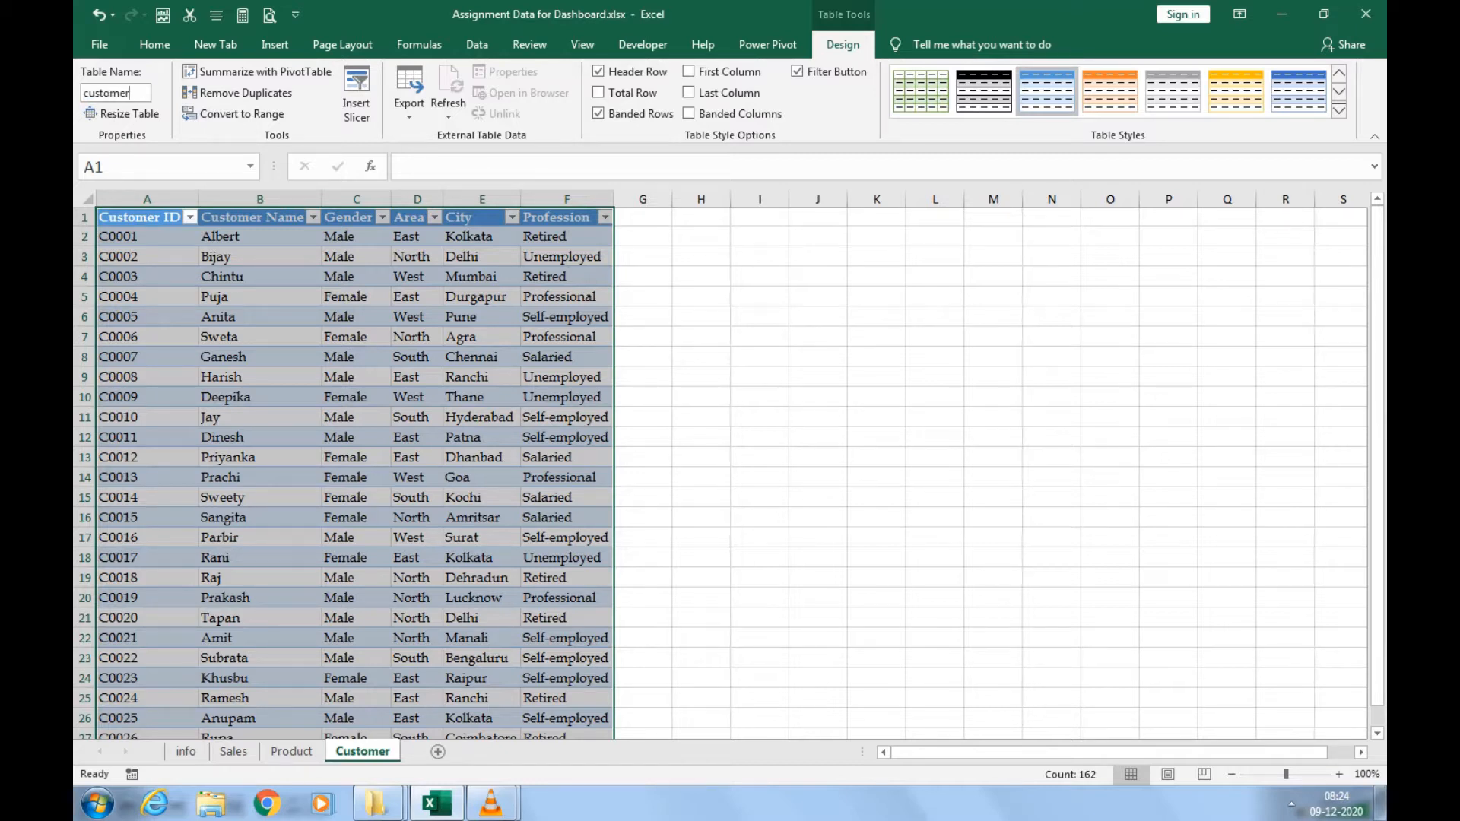
{"action": "key", "text": "Return"}
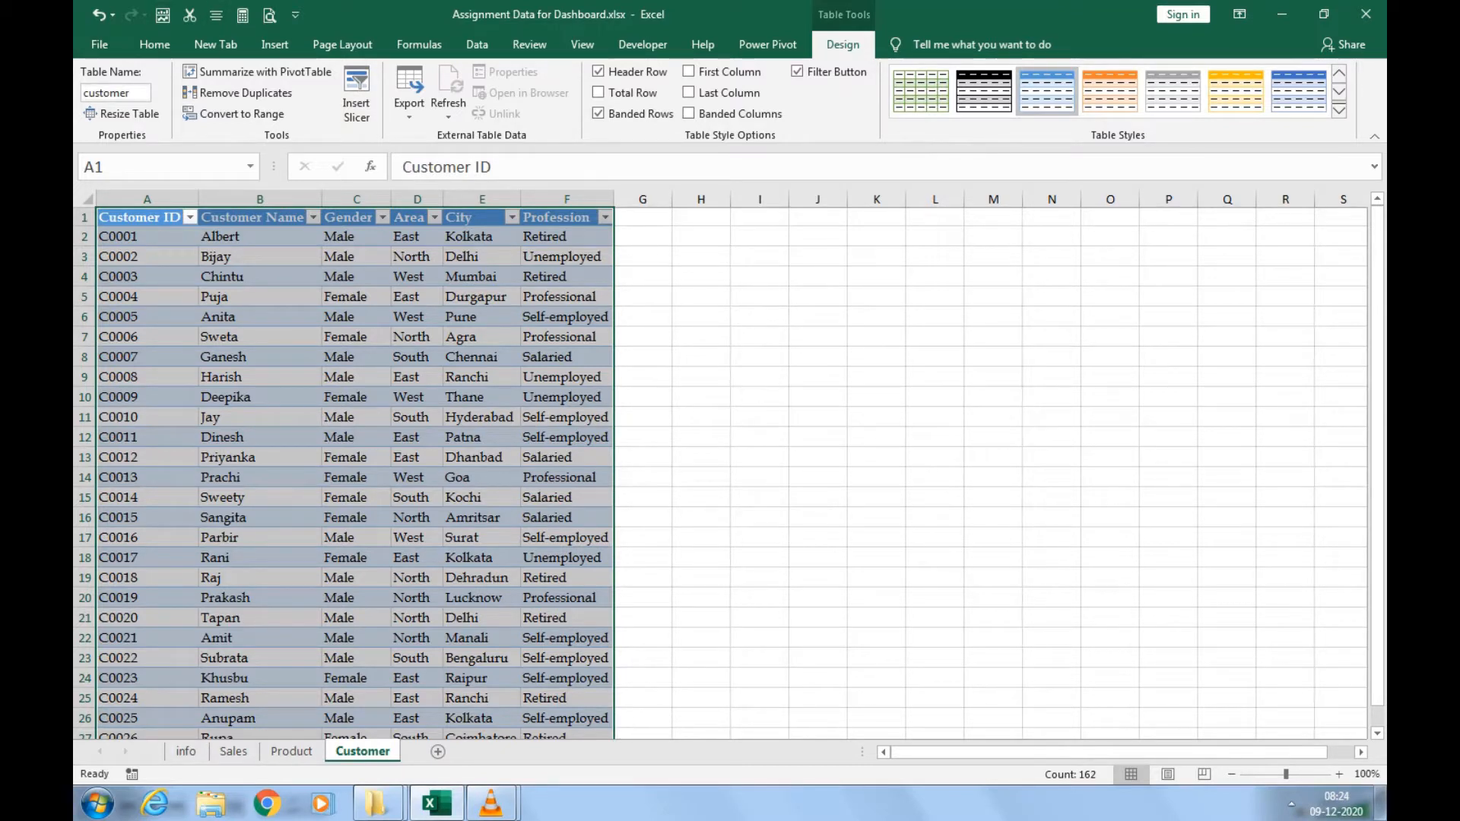
Convert the Product sheet's data range A1:F31 into a table with headers and name it Product.
{"action": "left_click", "coordinate": [291, 751]}
{"action": "left_click", "coordinate": [256, 540]}
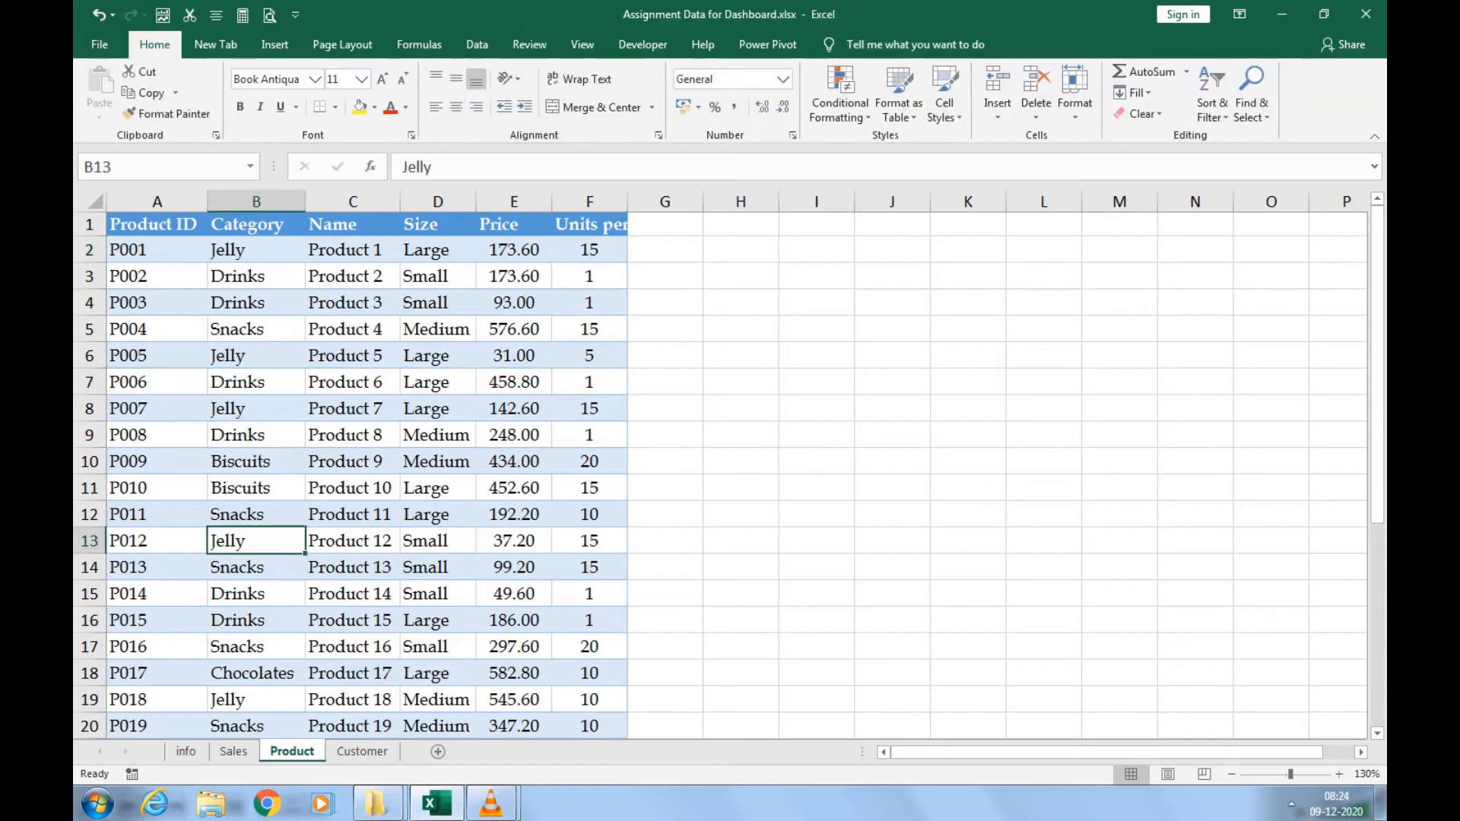
{"action": "key", "text": "ctrl+a"}
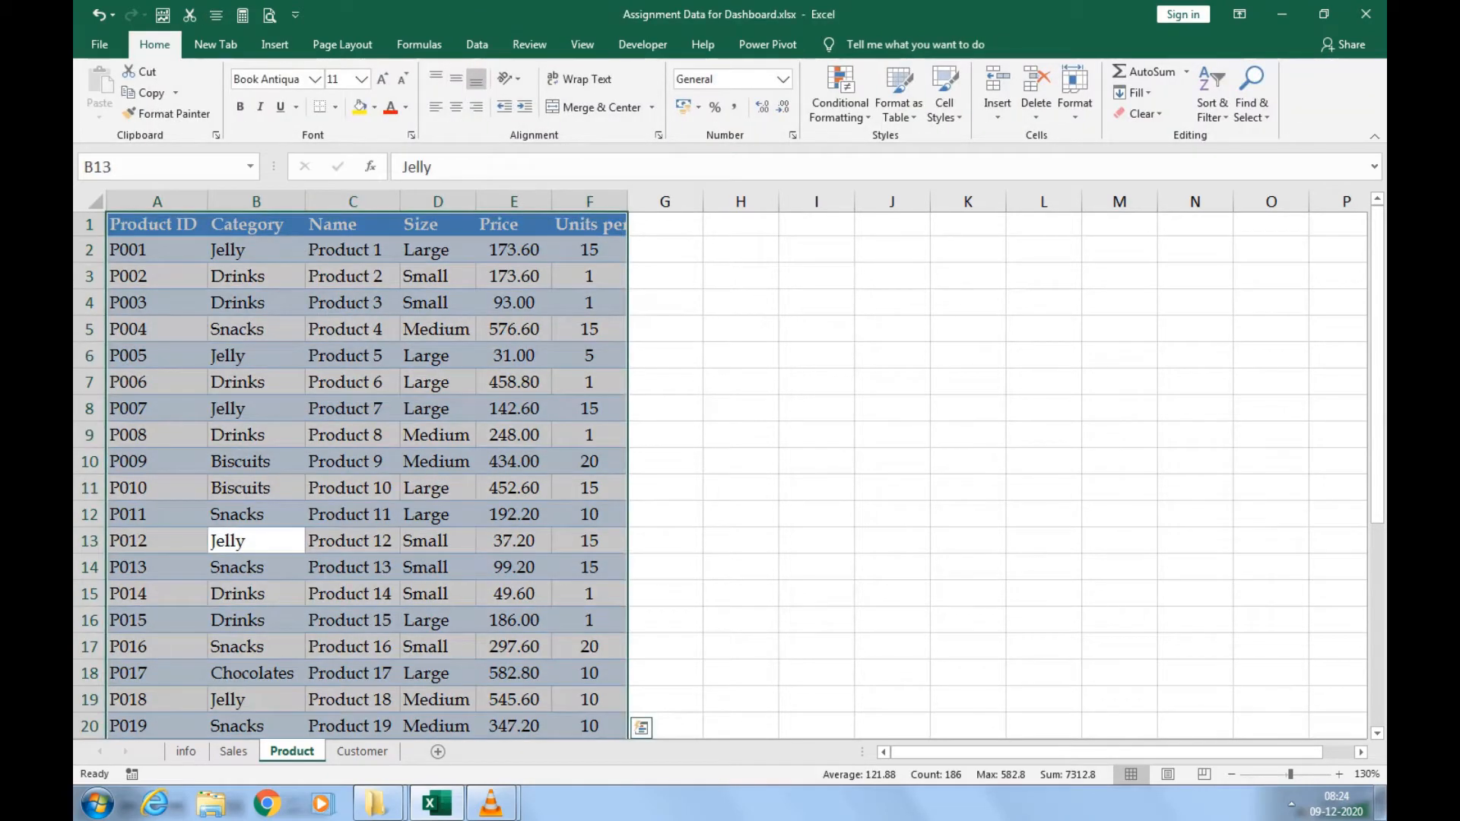
{"action": "key", "text": "ctrl+t"}
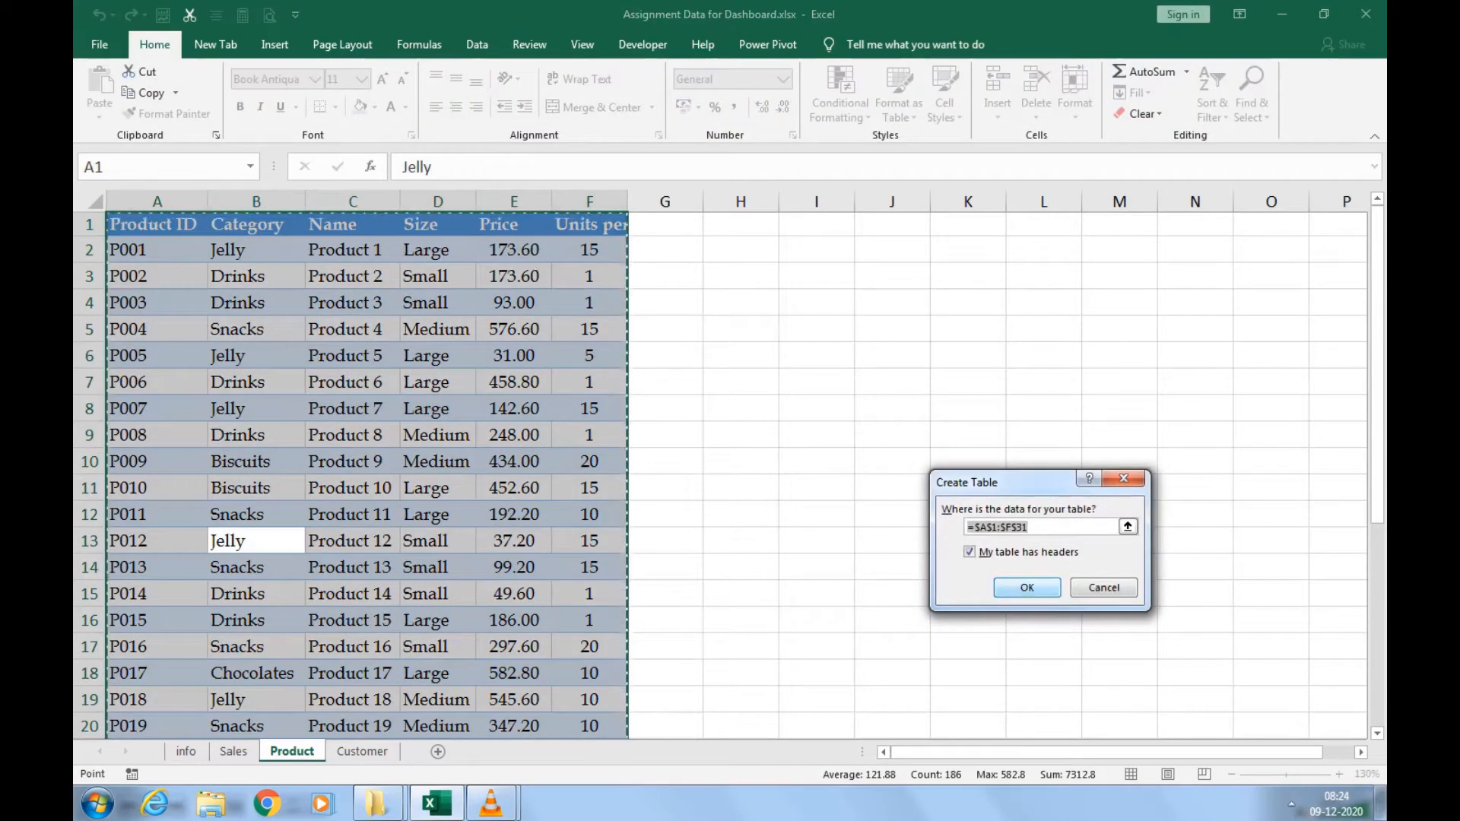
{"action": "key", "text": "Return"}
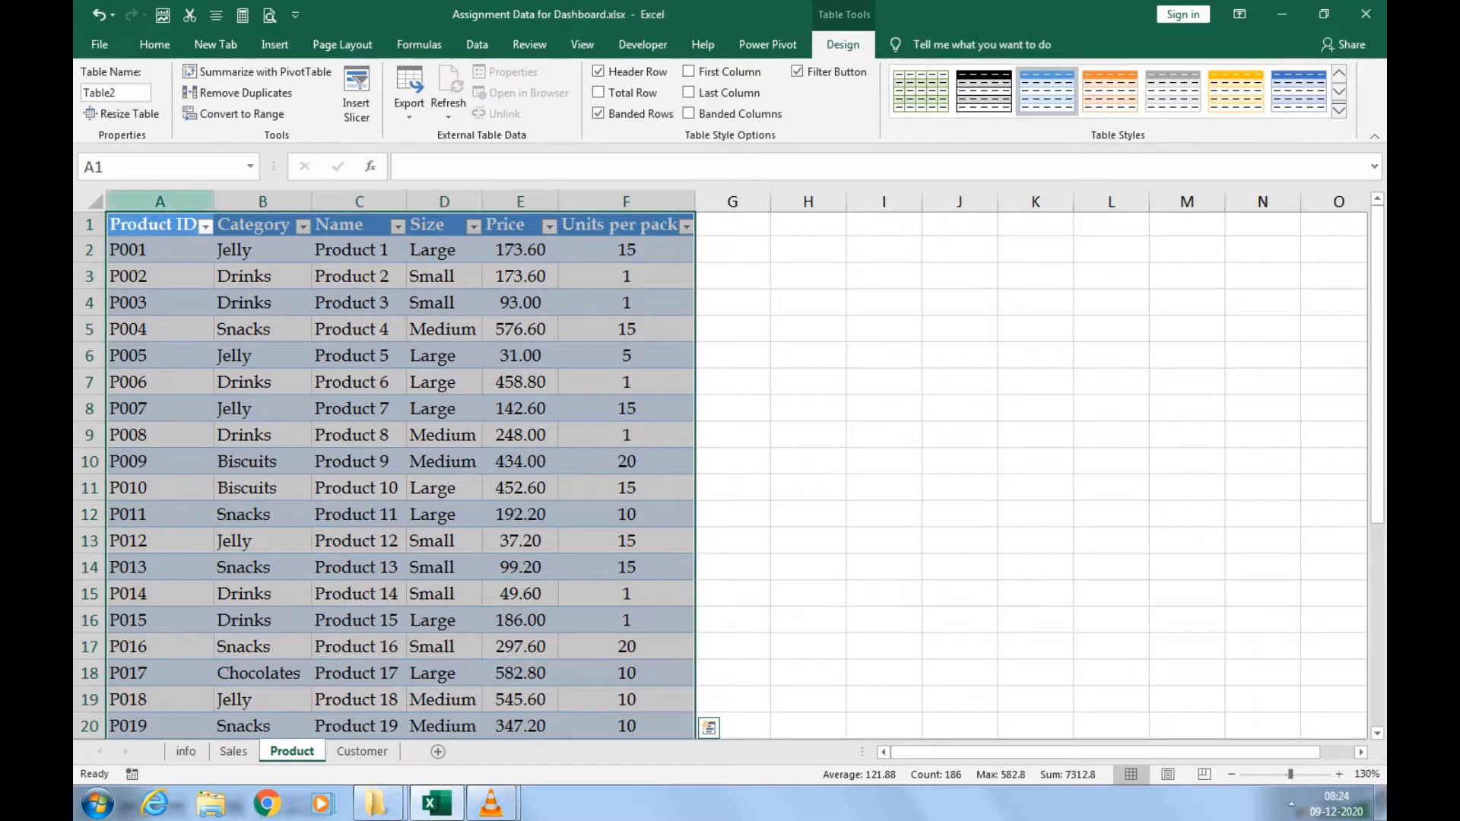
{"action": "left_click", "coordinate": [116, 92]}
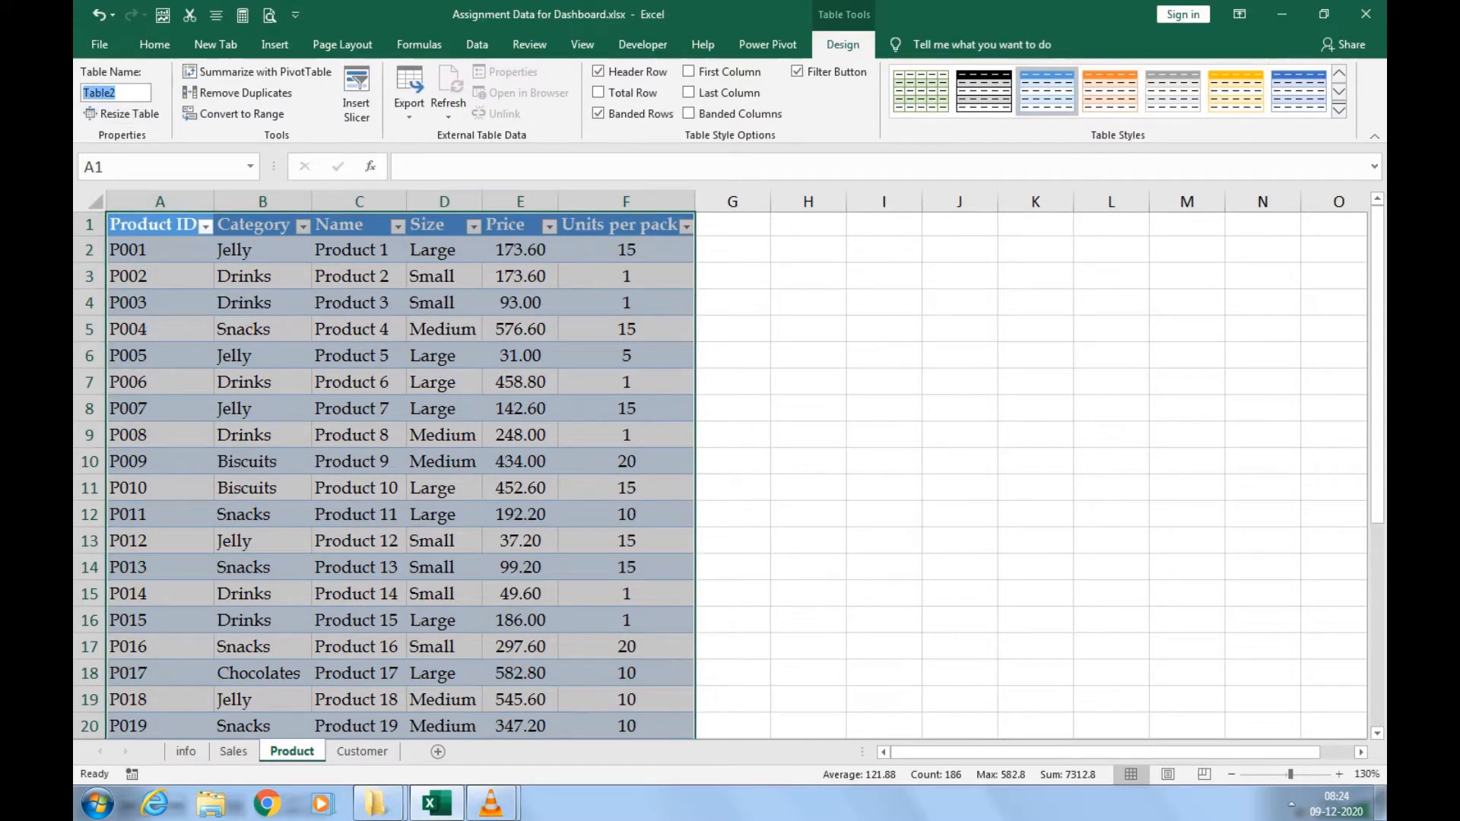
{"action": "type", "text": "Product"}
{"action": "key", "text": "Return"}
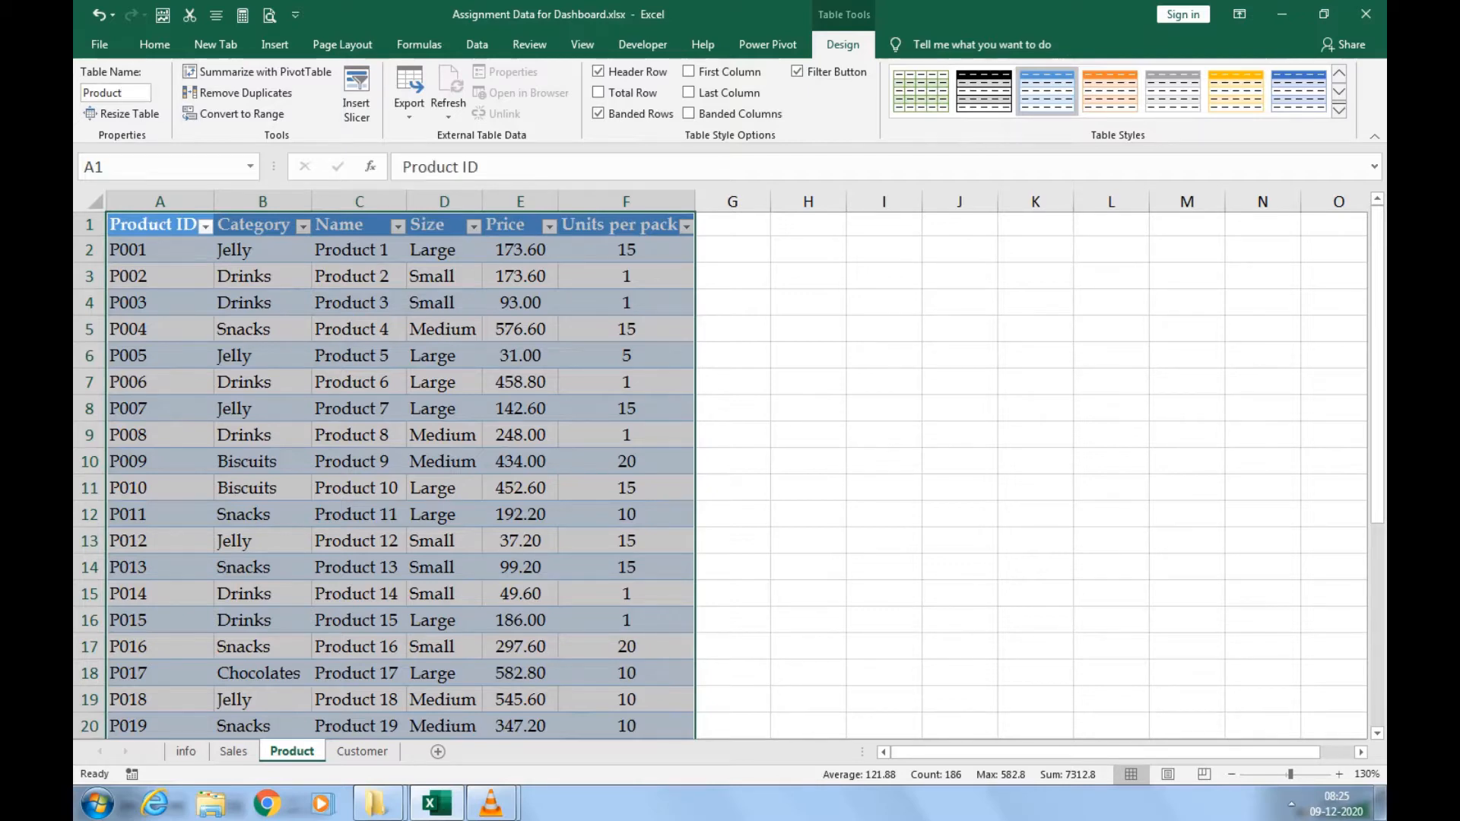
Convert the Sales sheet's data range A1:E3740 into a table with headers and name it Sales.
{"action": "left_click", "coordinate": [234, 752]}
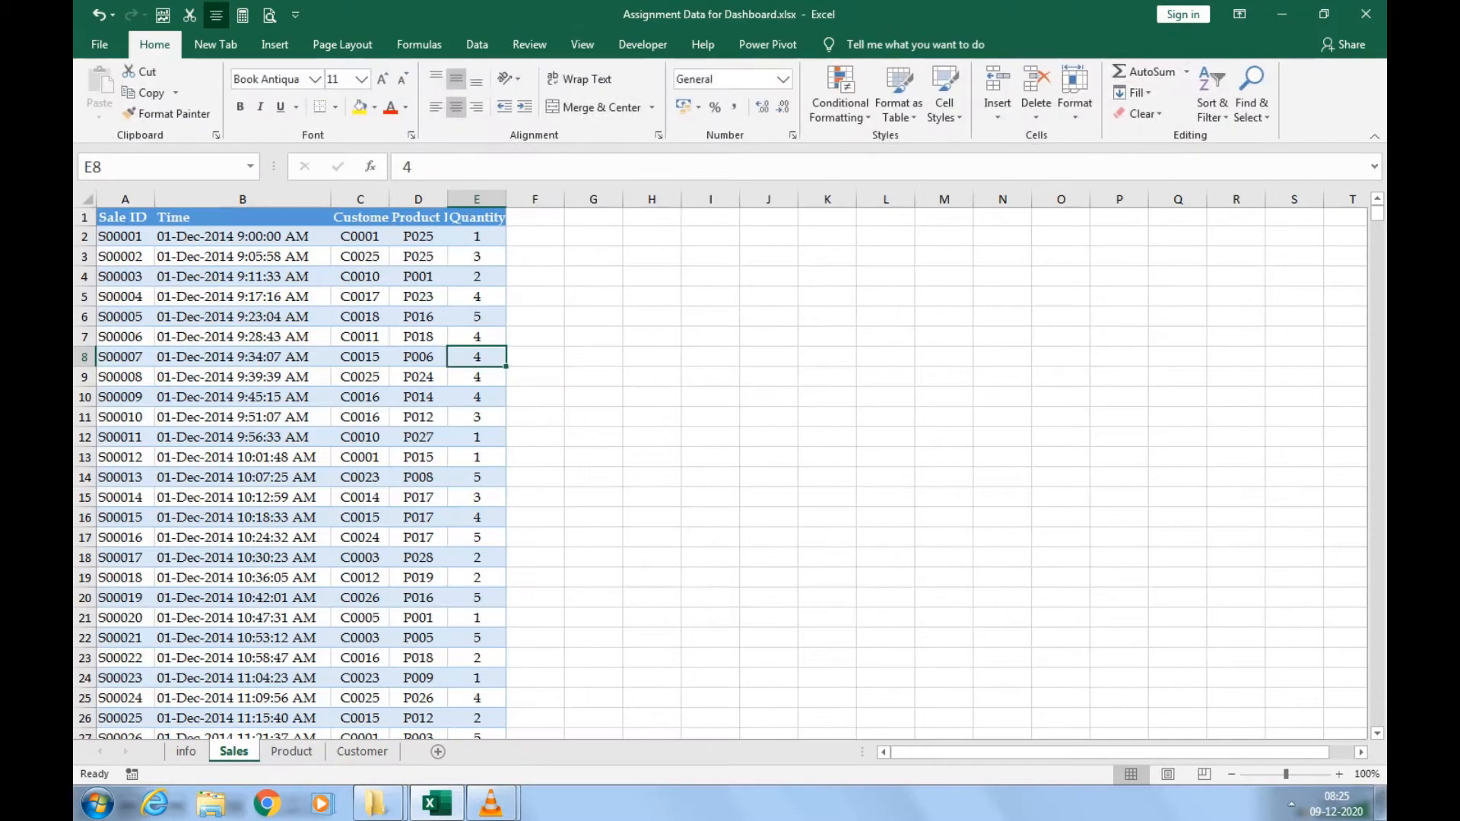
{"action": "left_click", "coordinate": [243, 517]}
{"action": "key", "text": "ctrl+a"}
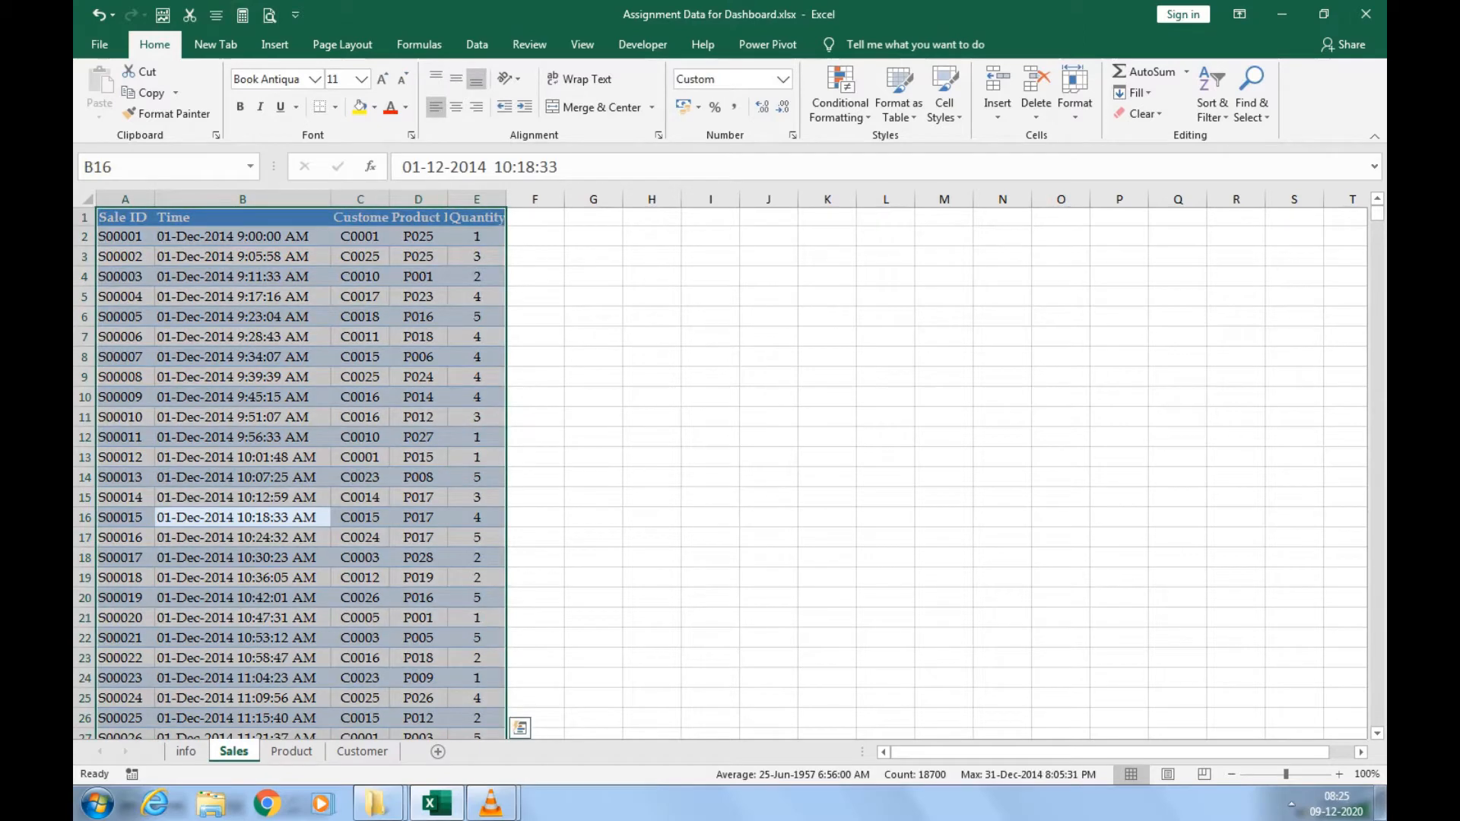
{"action": "key", "text": "ctrl+t"}
{"action": "key", "text": "Return"}
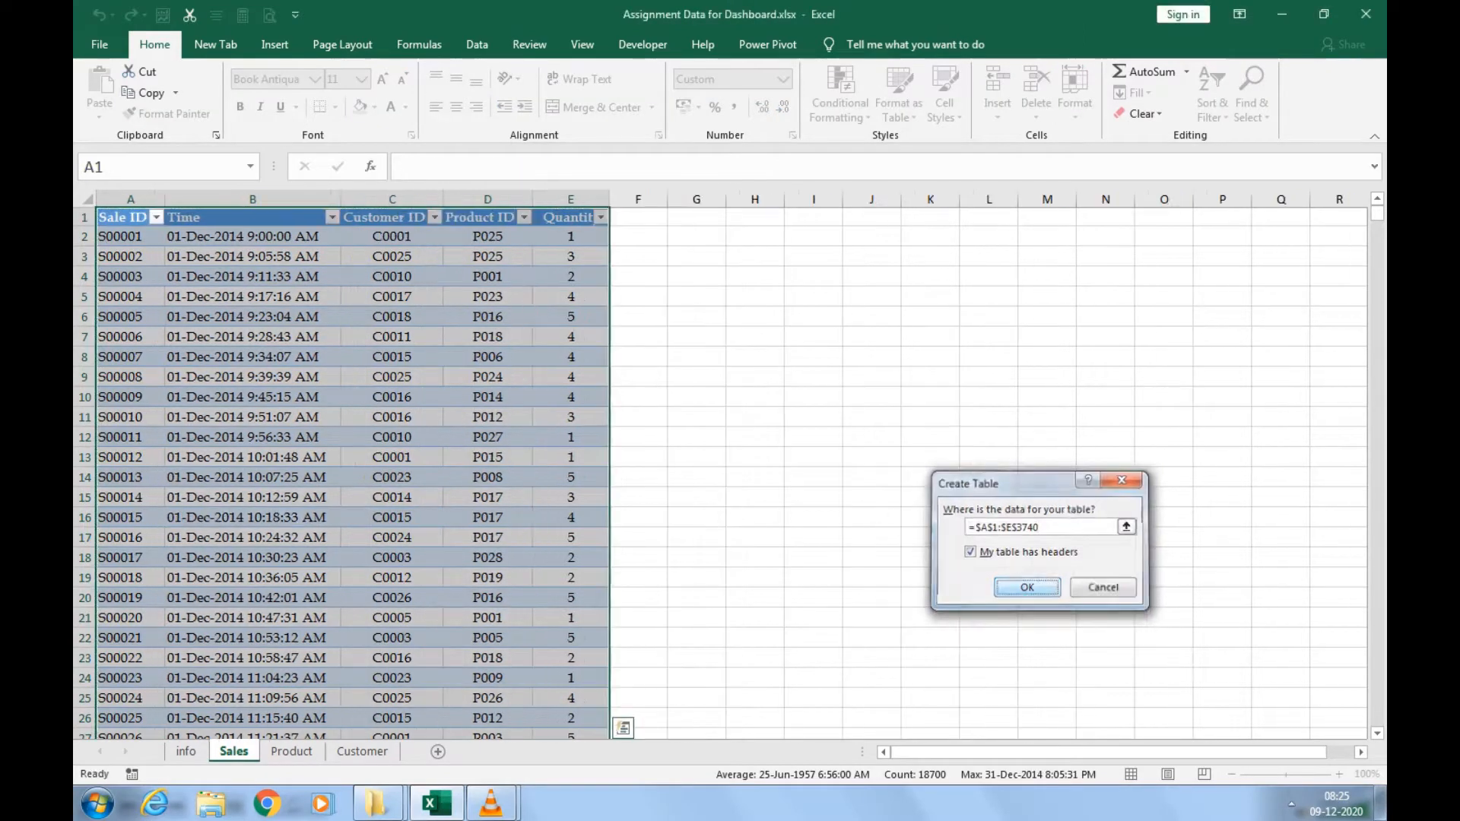
{"action": "left_click", "coordinate": [116, 92]}
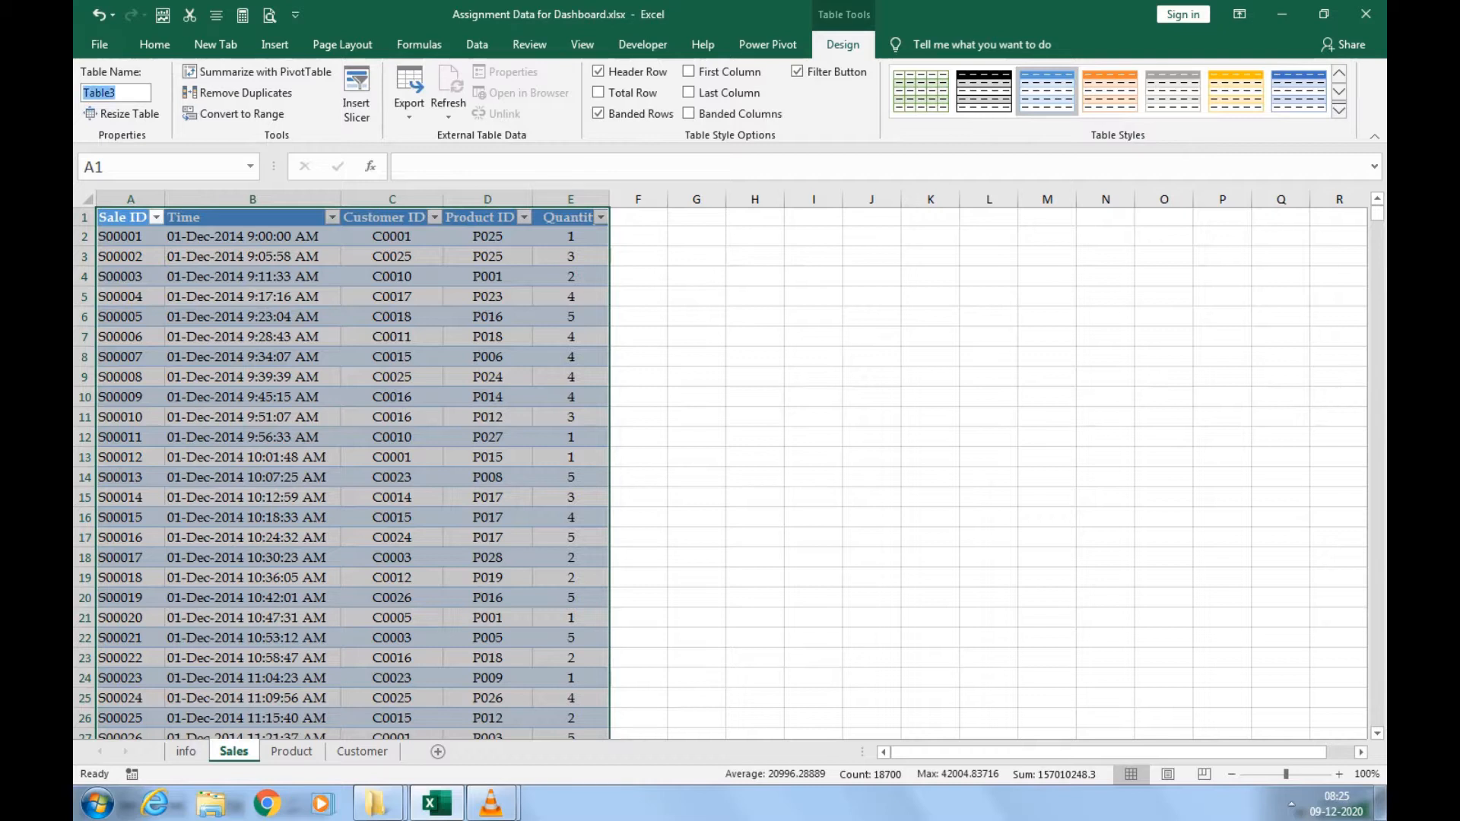
{"action": "type", "text": "Sales"}
{"action": "key", "text": "Return"}
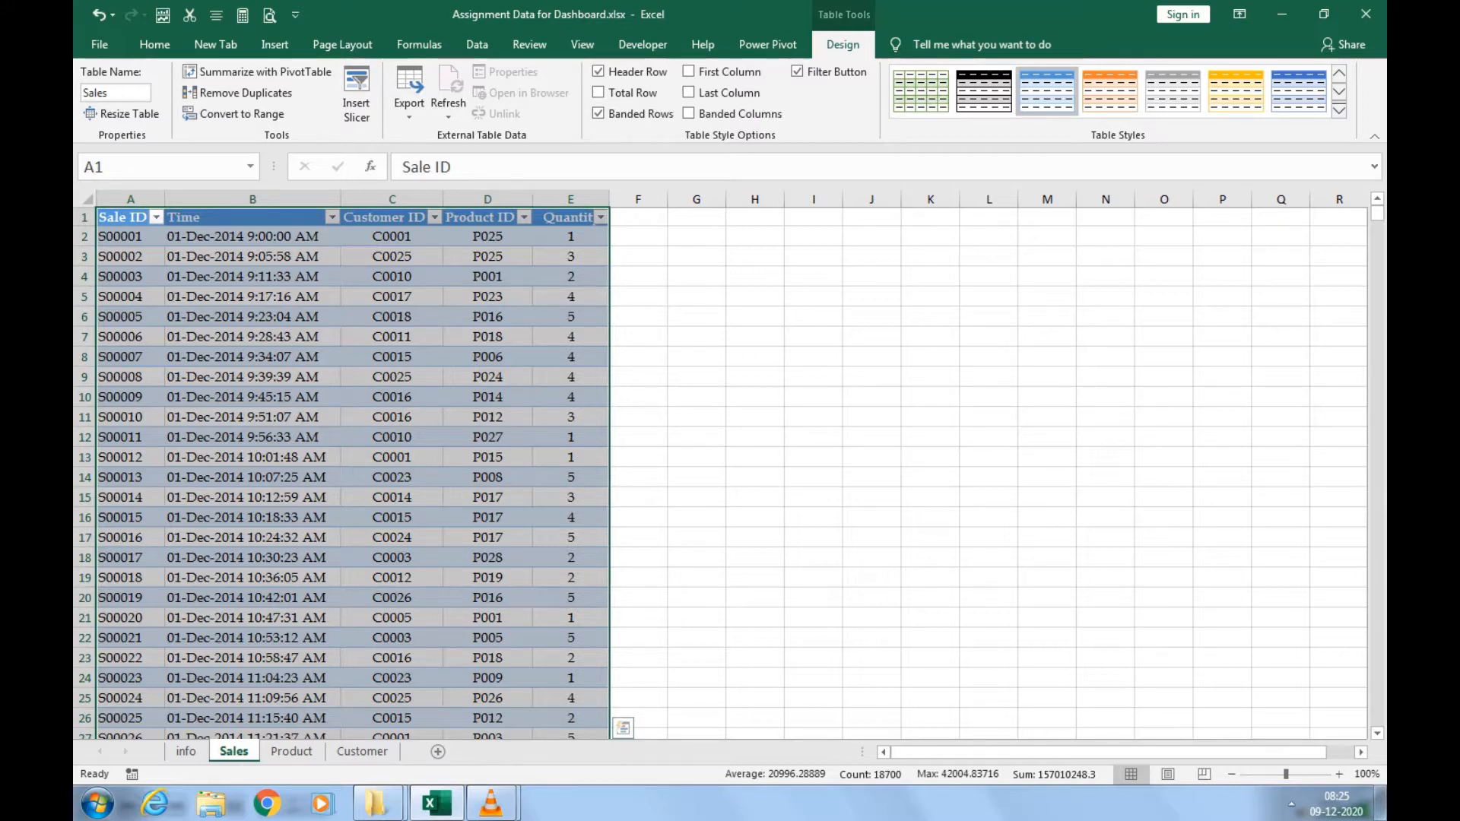
Move the Sales sheet ahead of the info sheet and open the info sheet.
{"action": "left_click_drag", "start_coordinate": [234, 751], "coordinate": [178, 751]}
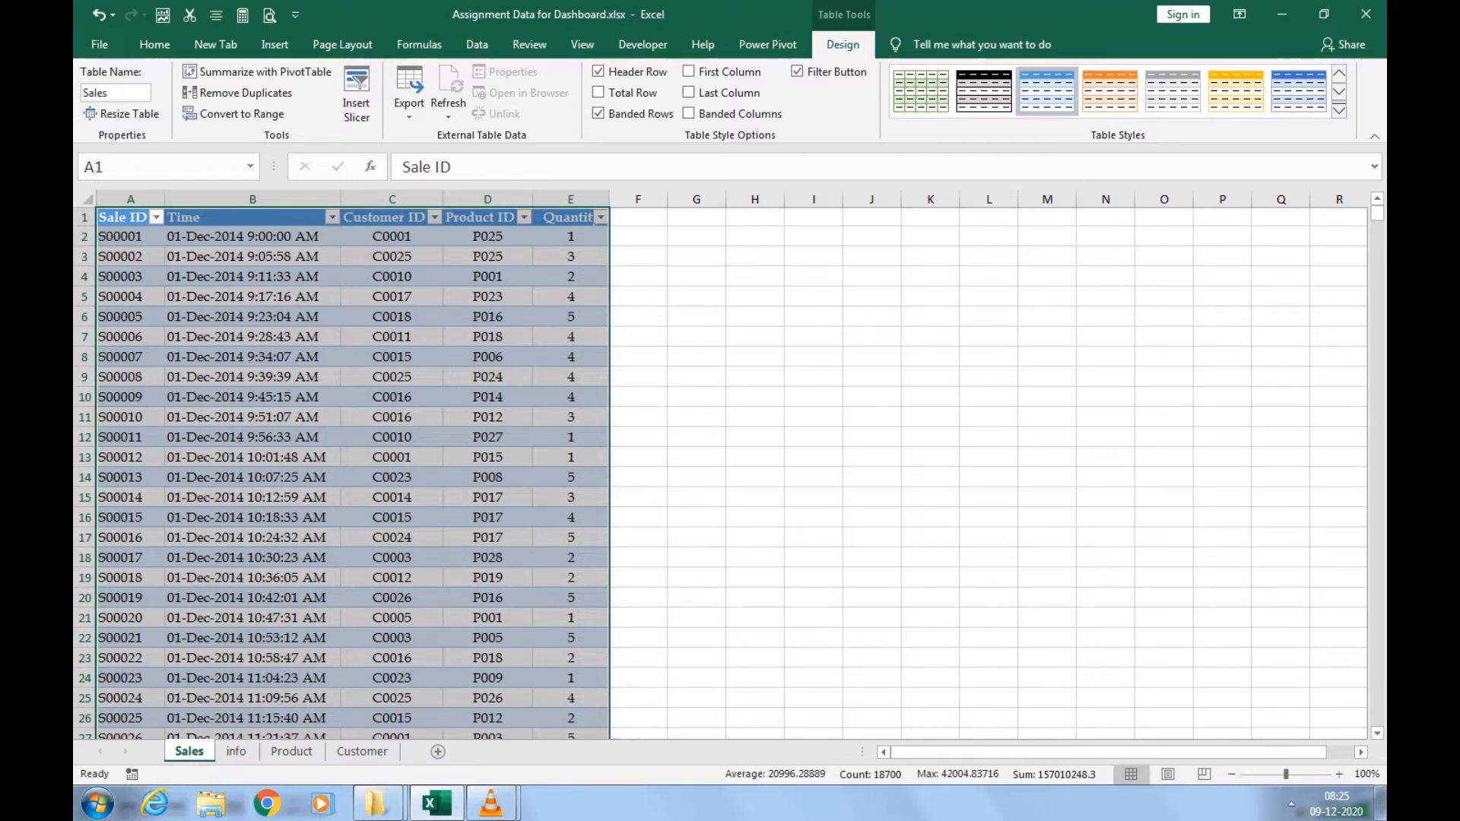
{"action": "left_click", "coordinate": [237, 751]}
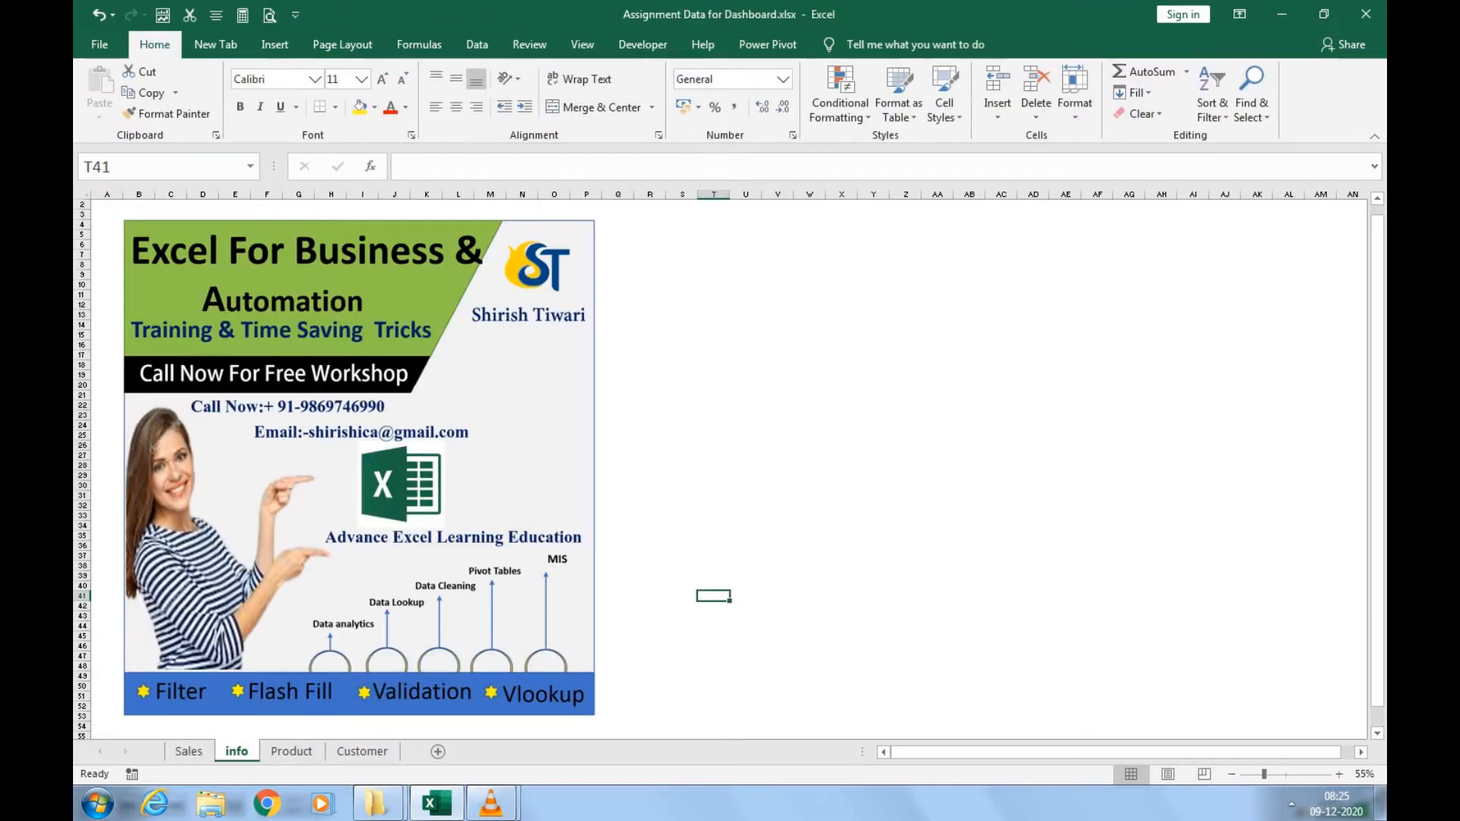
Move the info sheet back ahead of the Sales sheet and open the Sales sheet.
{"action": "left_click_drag", "start_coordinate": [237, 751], "coordinate": [178, 752]}
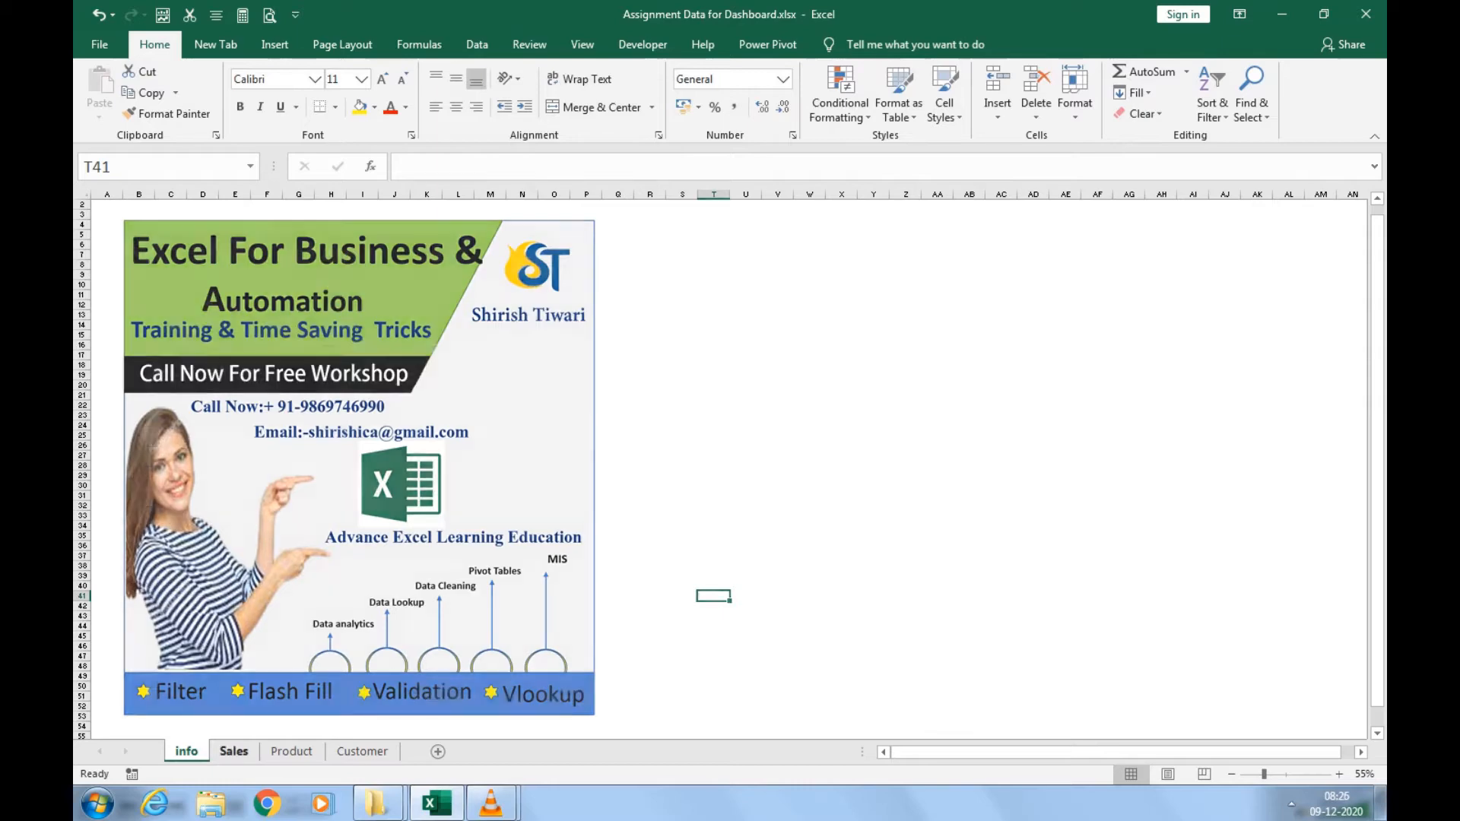
{"action": "left_click", "coordinate": [233, 752]}
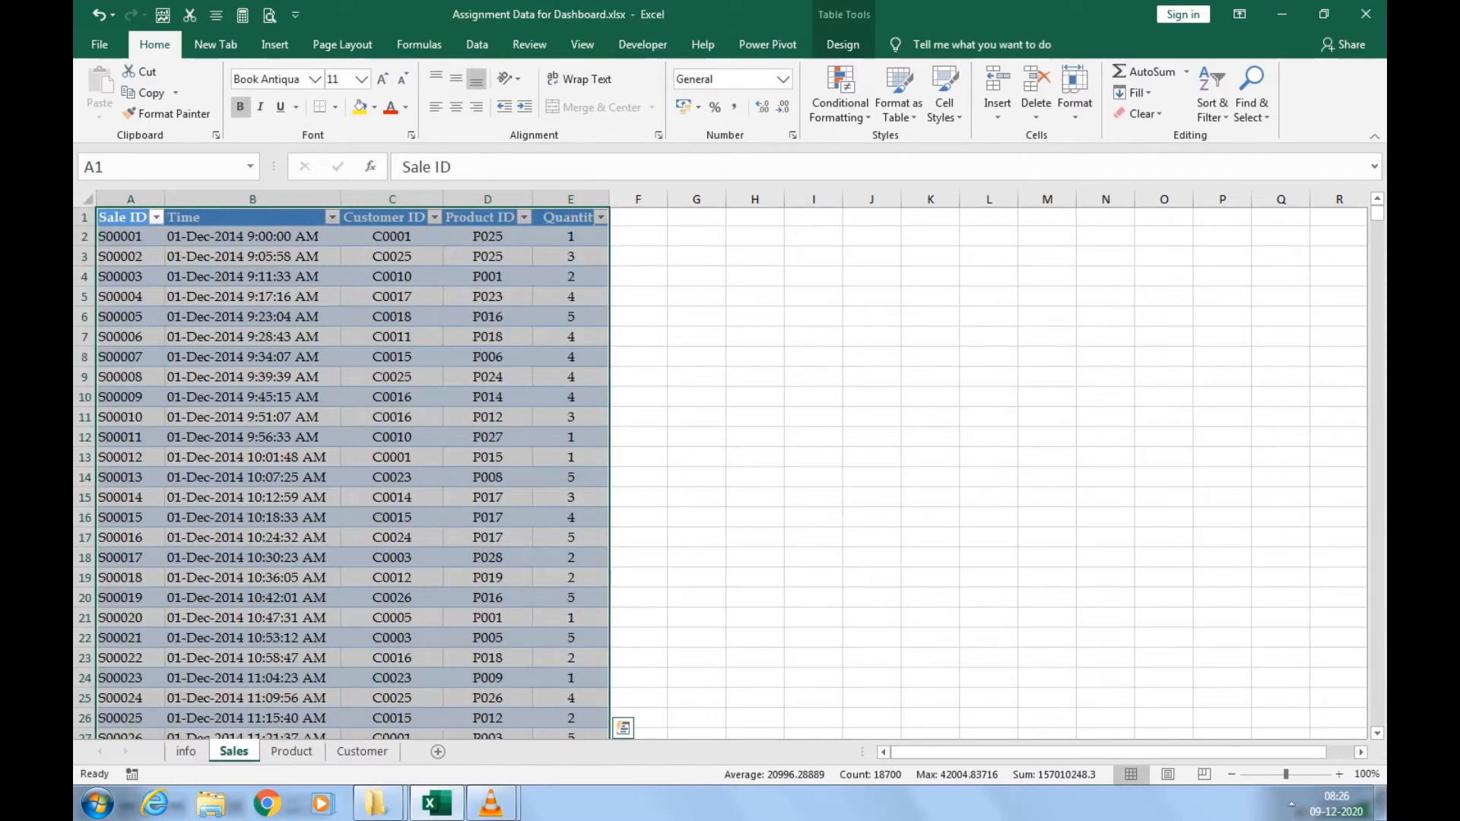
Examine the Sale ID, Customer ID and Product ID entries in the Sales table.
{"action": "left_click_drag", "start_coordinate": [131, 257], "coordinate": [130, 397]}
{"action": "left_click_drag", "start_coordinate": [392, 256], "coordinate": [391, 377]}
{"action": "left_click_drag", "start_coordinate": [487, 256], "coordinate": [487, 337]}
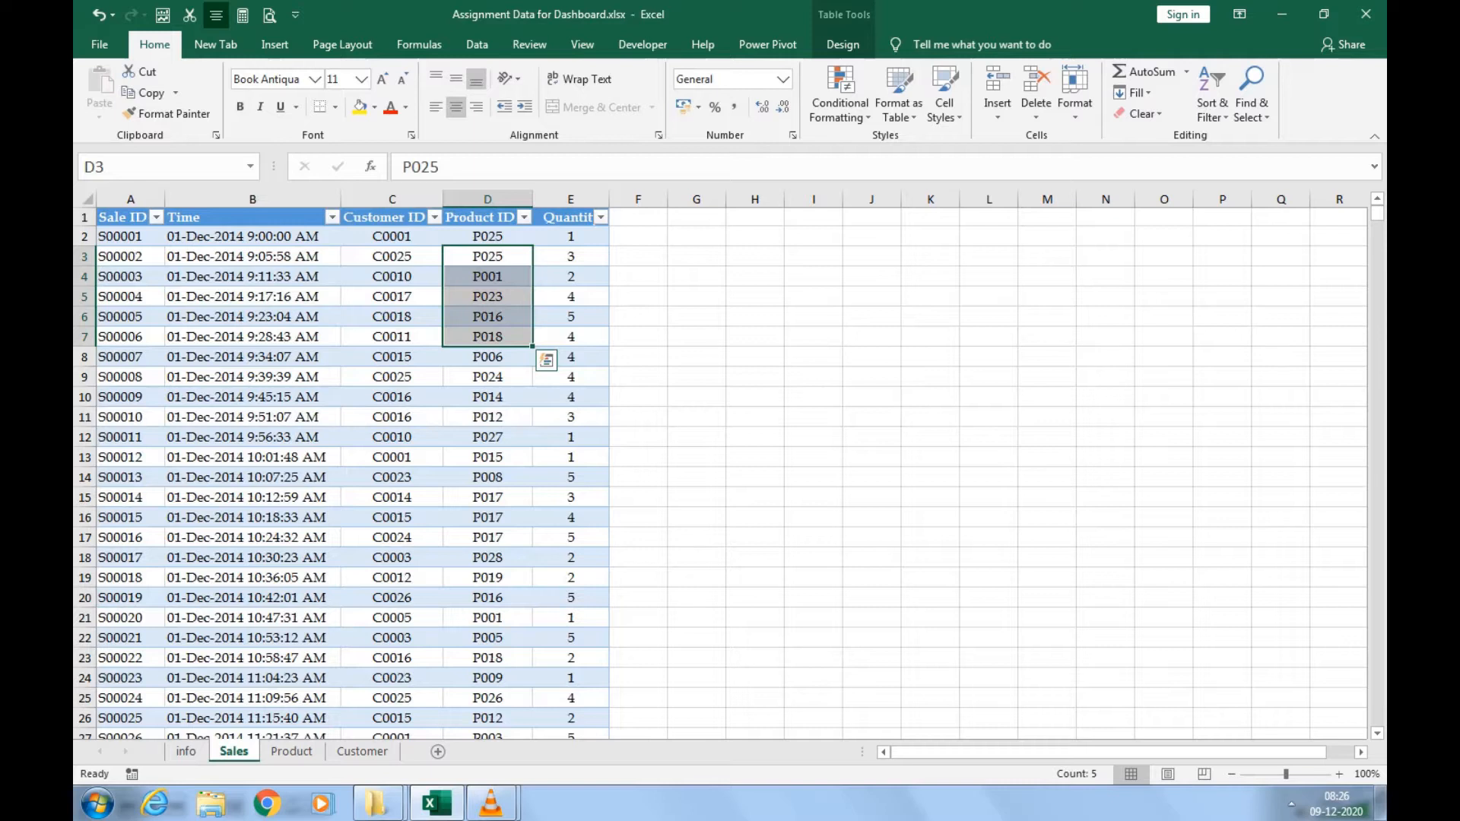
{"action": "left_click", "coordinate": [488, 417]}
{"action": "left_click_drag", "start_coordinate": [487, 316], "coordinate": [487, 496]}
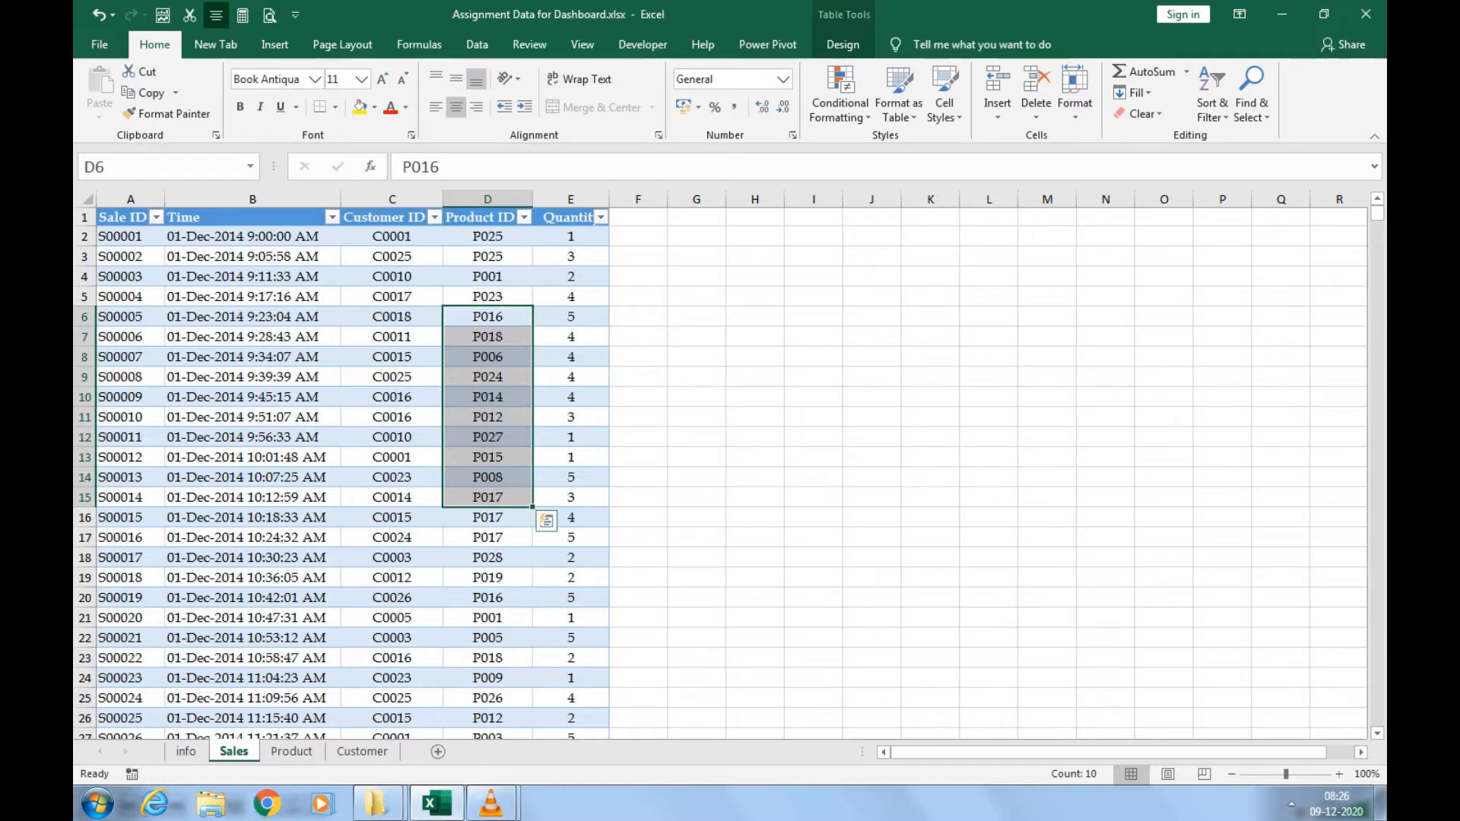
Bring up the Power Pivot commands and look over the data model tools.
{"action": "left_click", "coordinate": [275, 44]}
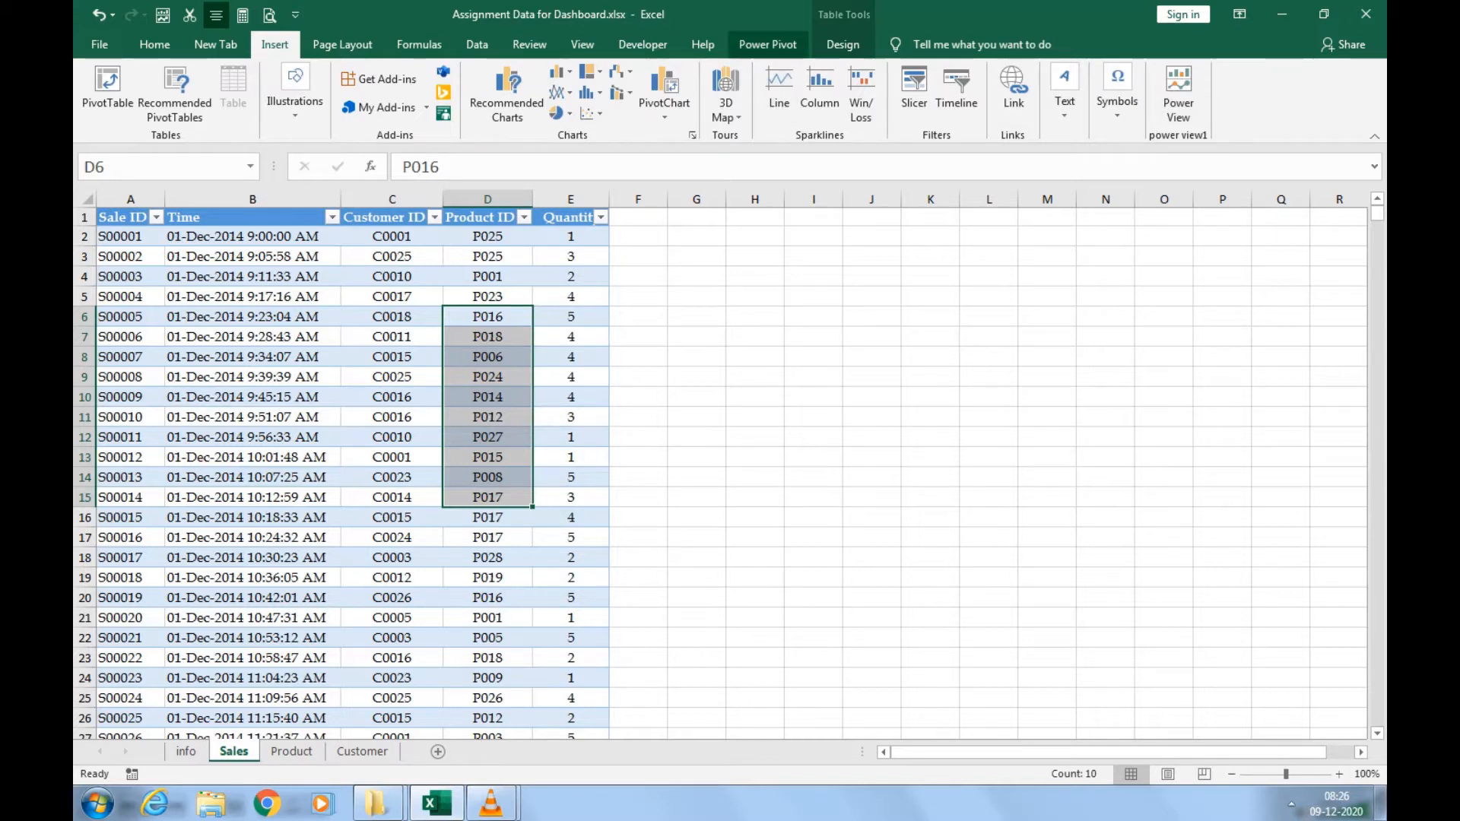
{"action": "key", "text": "ctrl+q"}
{"action": "left_click", "coordinate": [768, 45]}
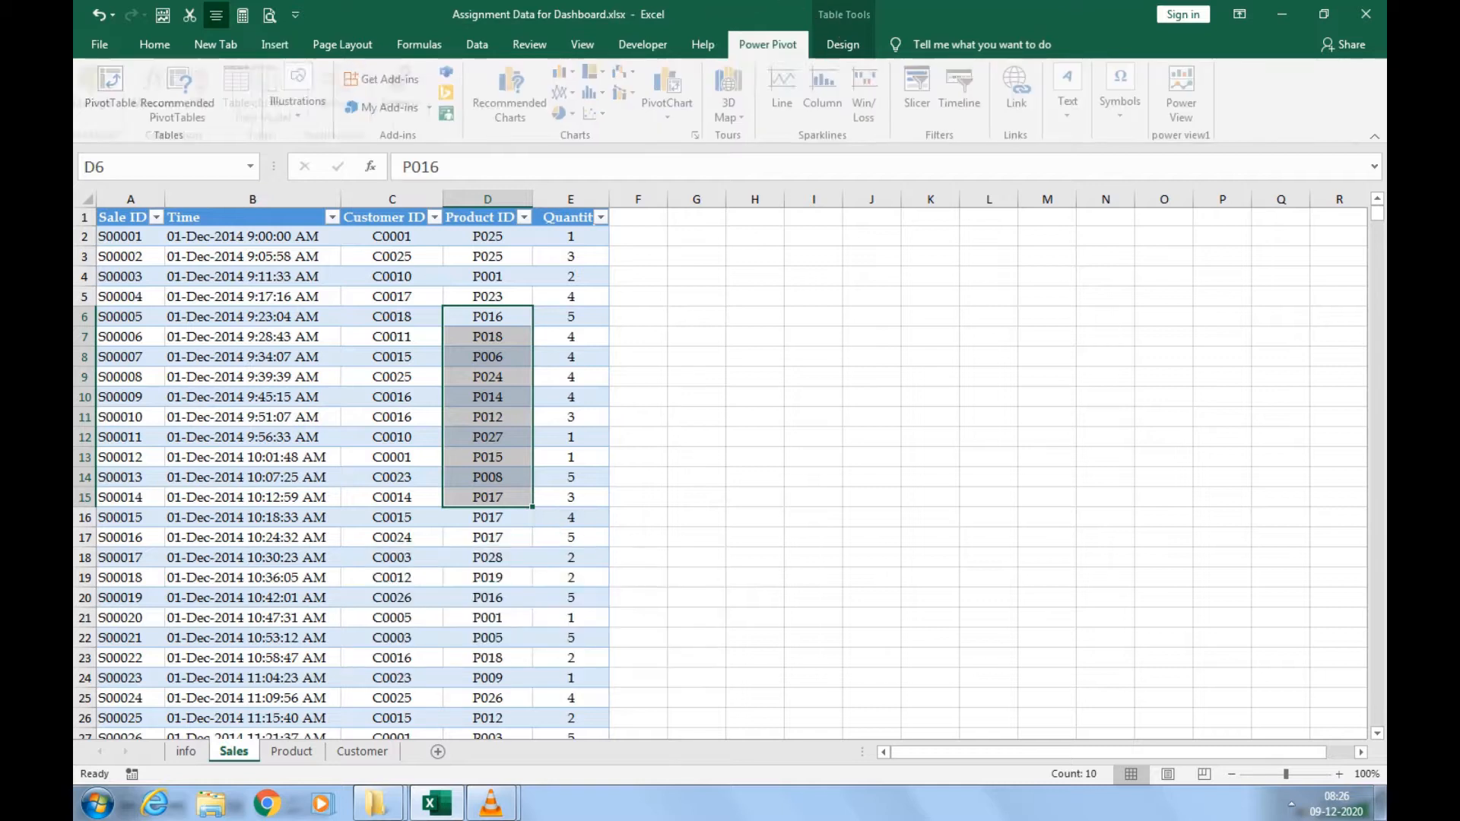
{"action": "left_click", "coordinate": [769, 47]}
{"action": "key", "text": "ctrl+q"}
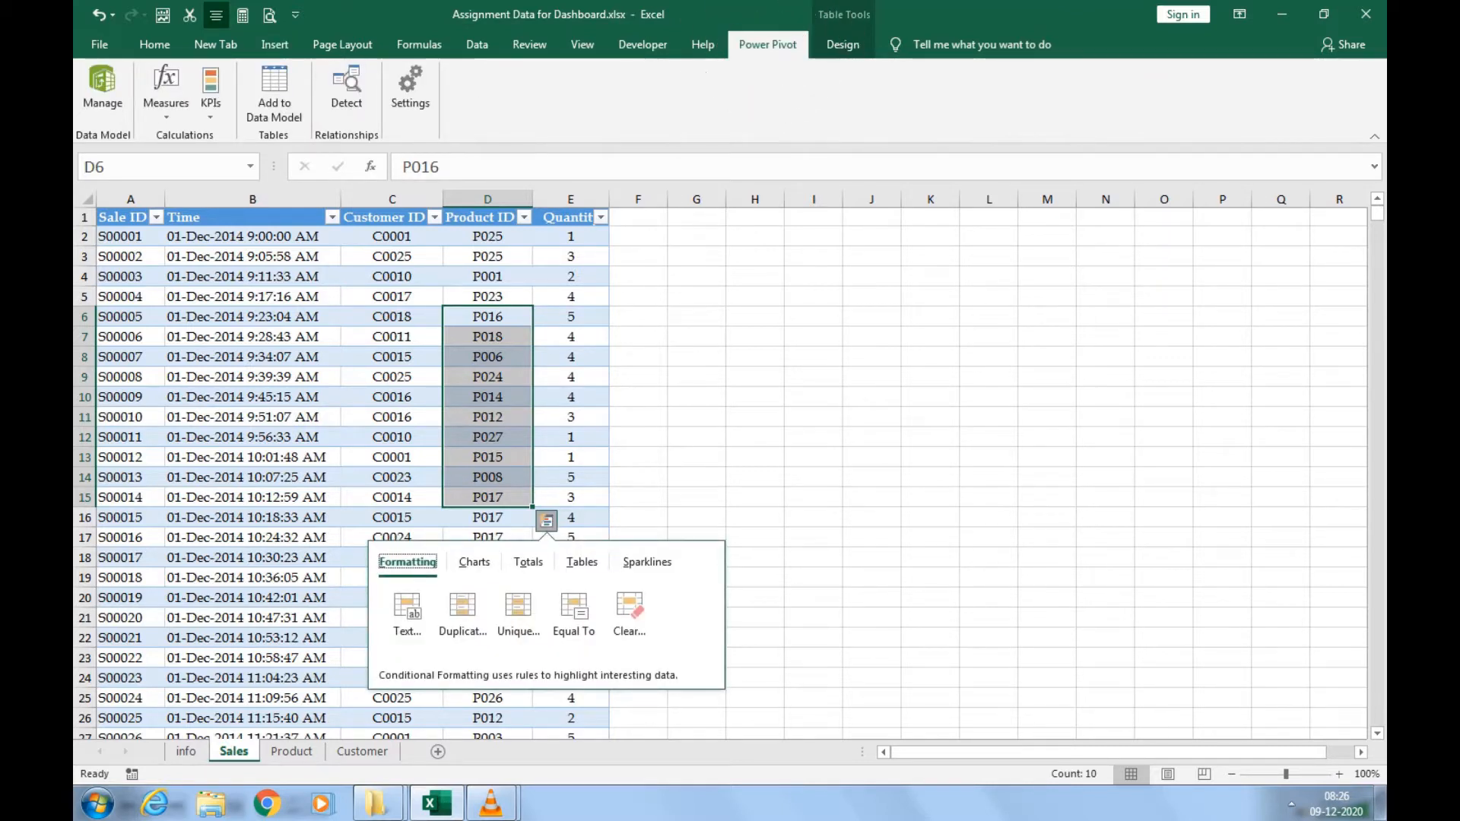
{"action": "key", "text": "ctrl"}
{"action": "key", "text": "ctrl"}
{"action": "key", "text": "ctrl"}
{"action": "key", "text": "ctrl"}
{"action": "key", "text": "ctrl"}
Check in the COM add-ins settings that Microsoft Power Map, Power Pivot and Power View for Excel are enabled.
{"action": "left_click", "coordinate": [99, 44]}
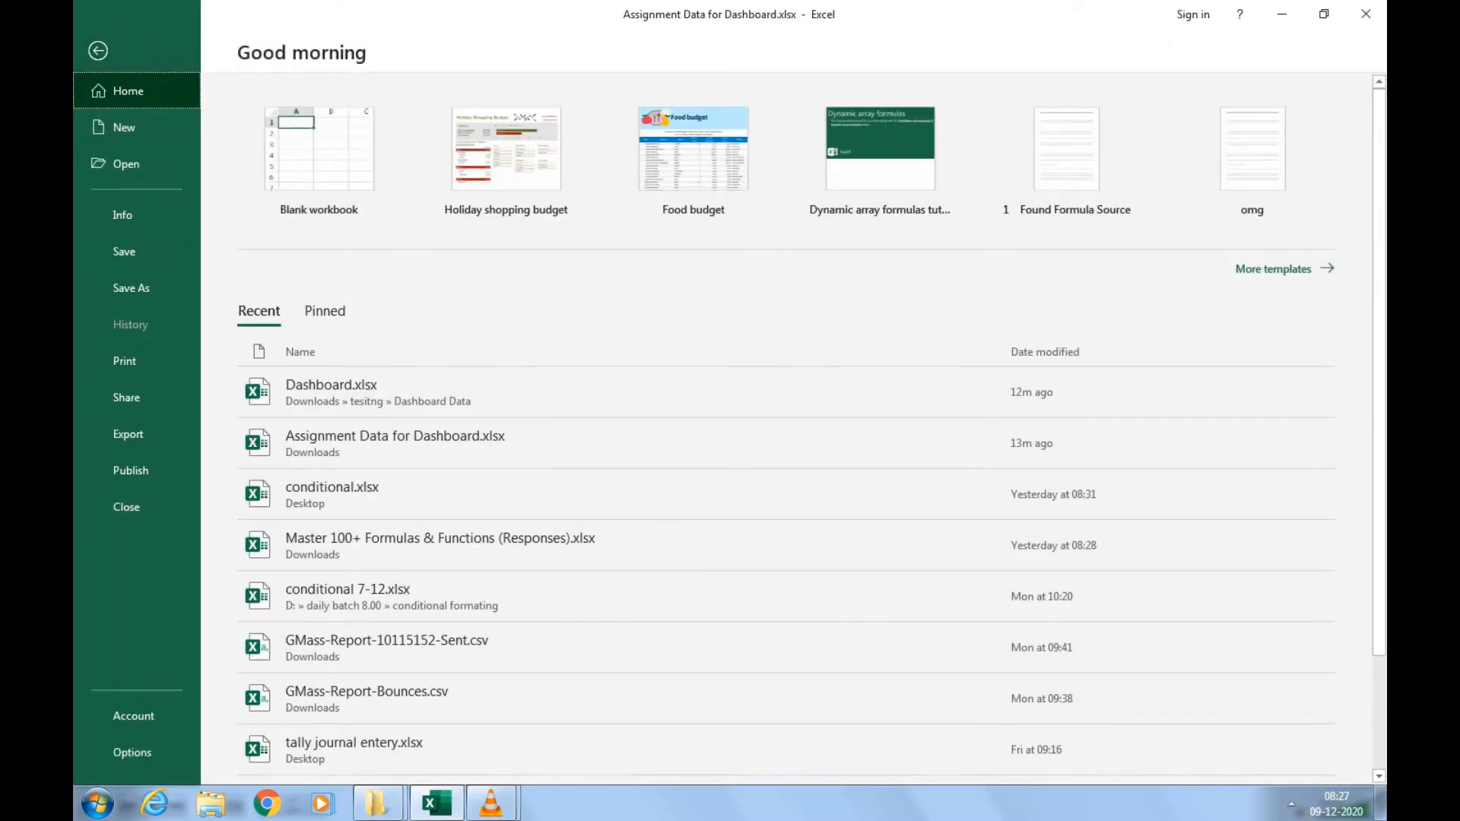
{"action": "left_click", "coordinate": [145, 752]}
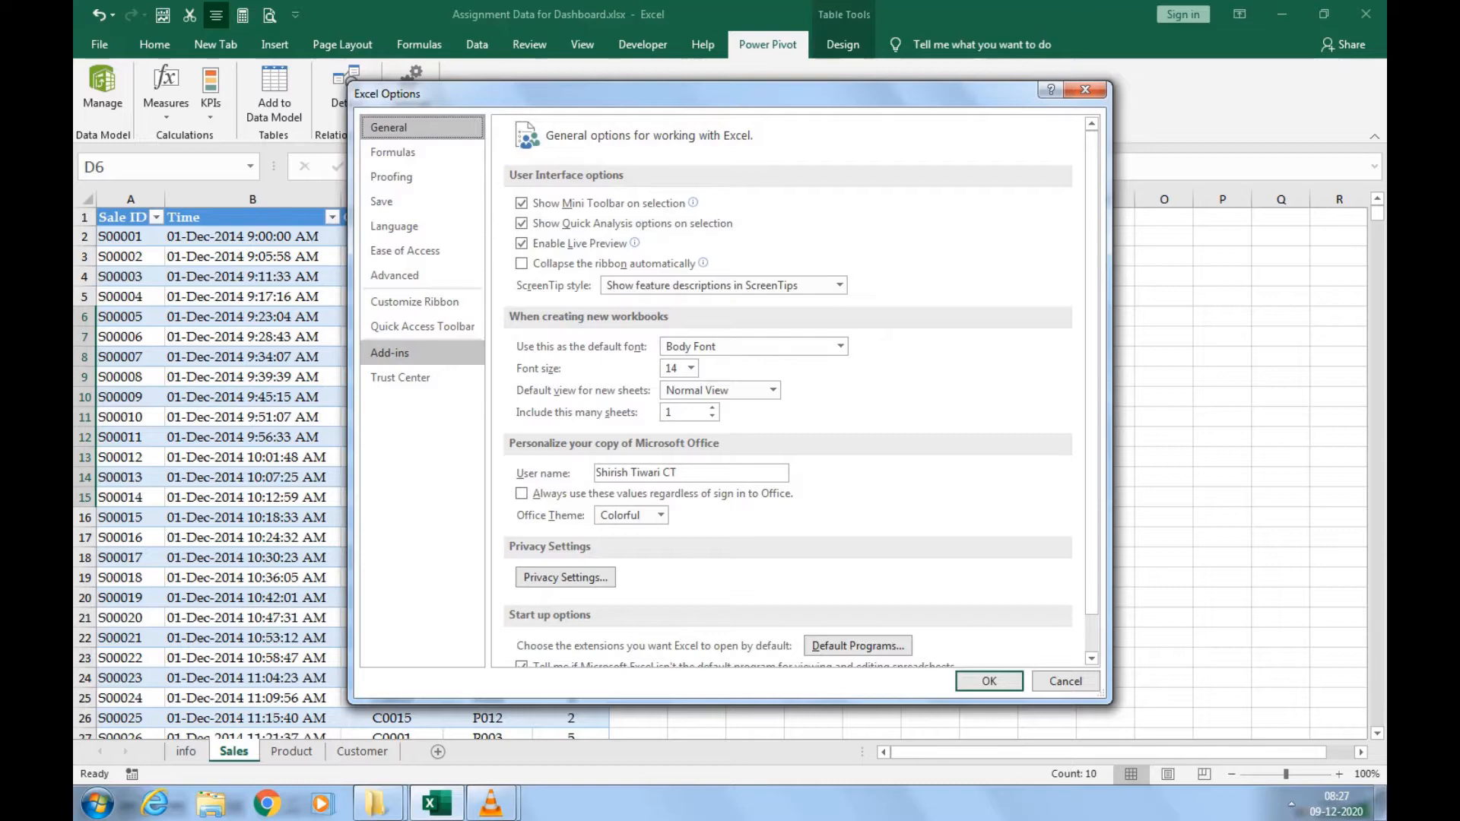
{"action": "left_click", "coordinate": [422, 353]}
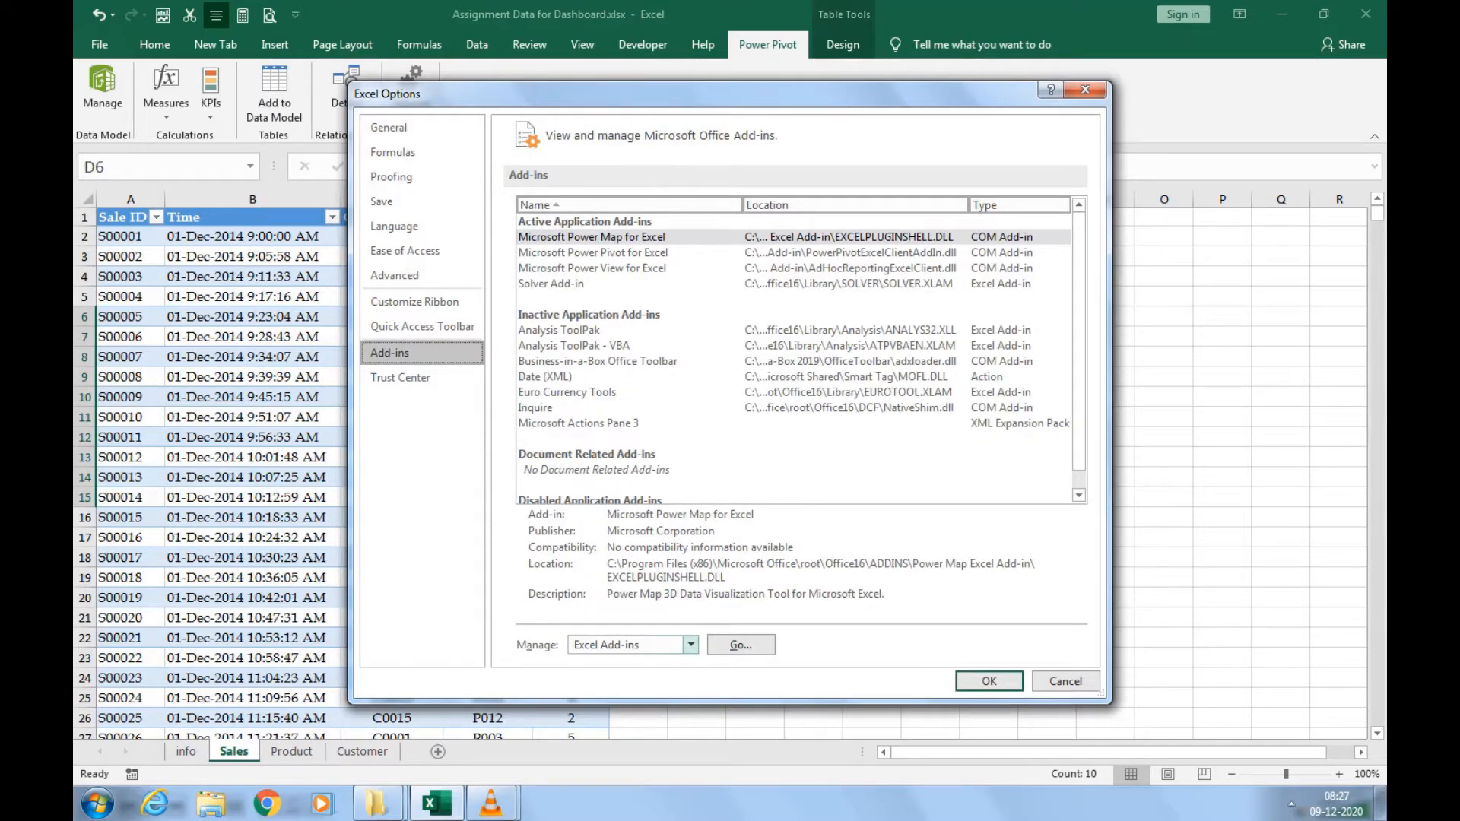
{"action": "left_click", "coordinate": [690, 644]}
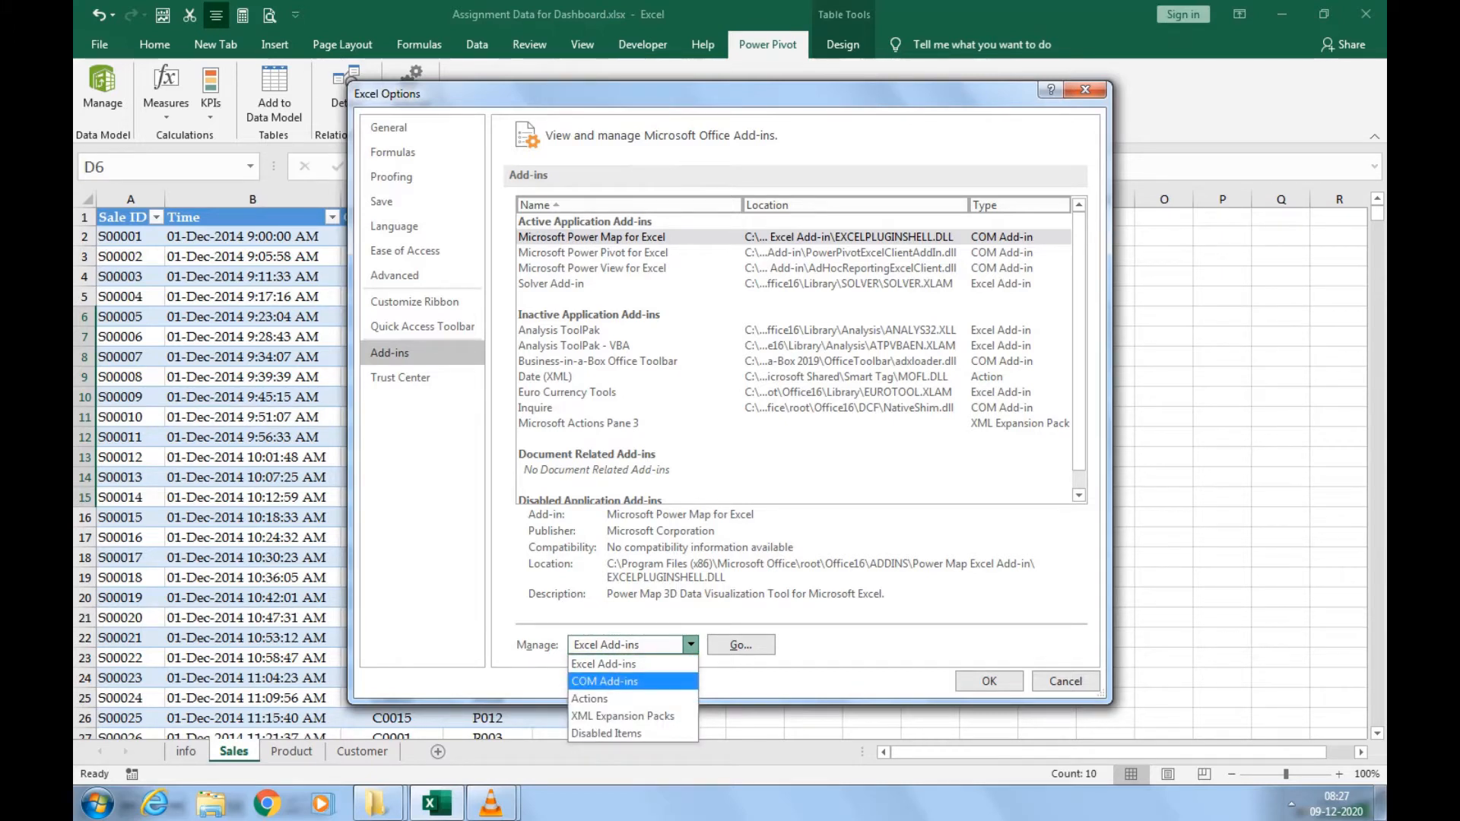
{"action": "left_click", "coordinate": [631, 681]}
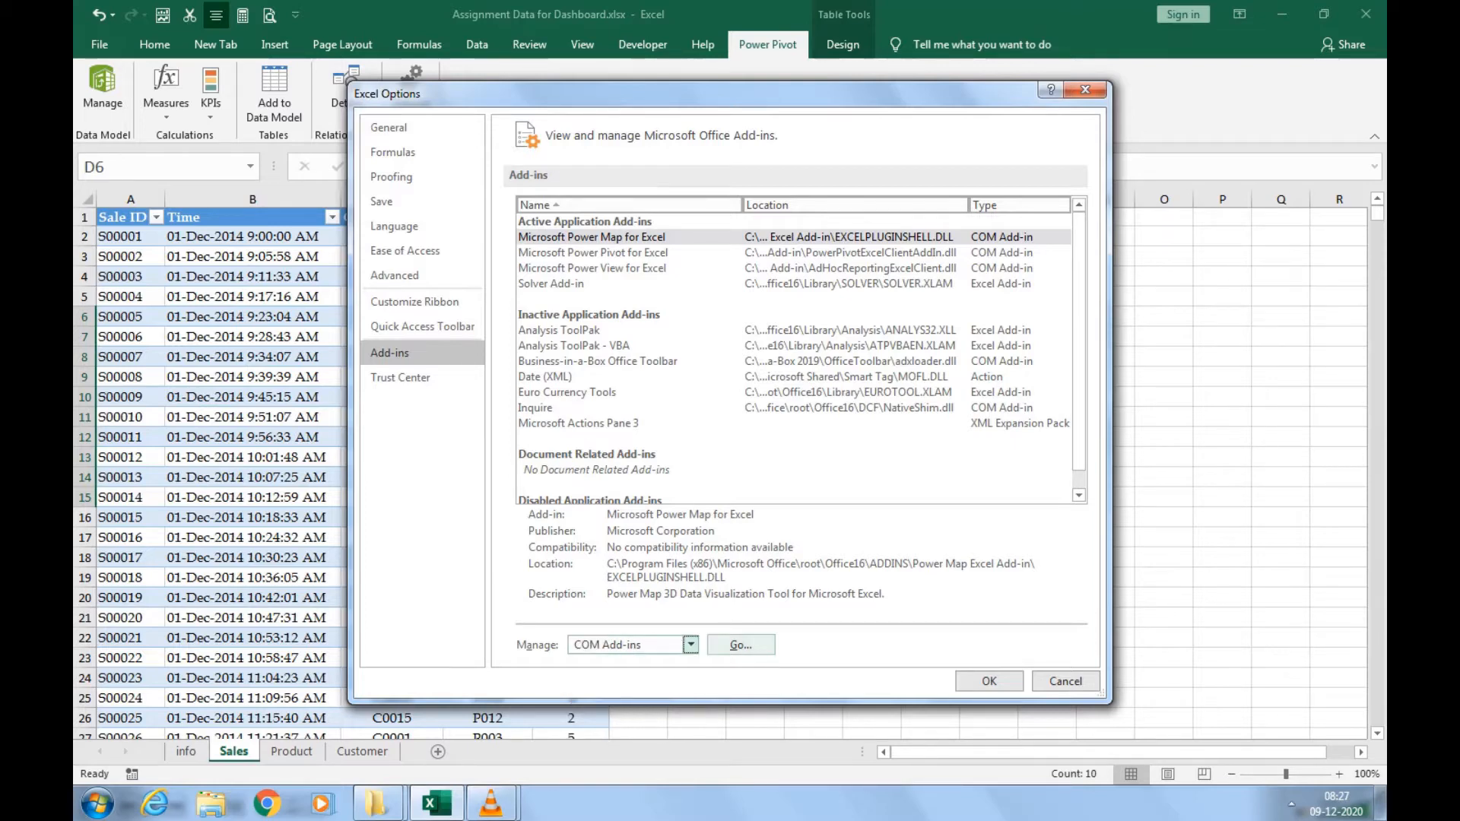
{"action": "left_click", "coordinate": [742, 645]}
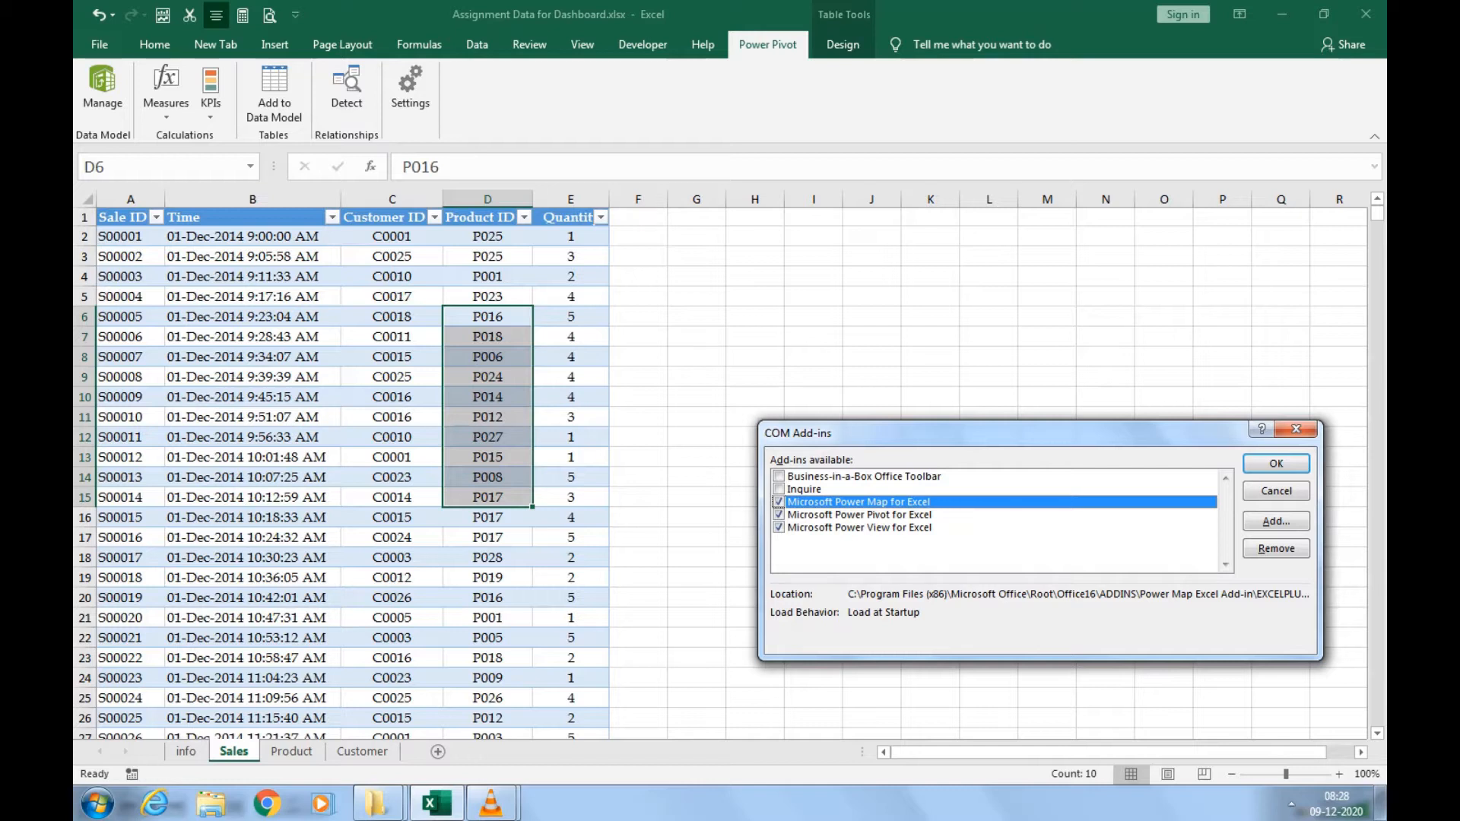
{"action": "key", "text": "Return"}
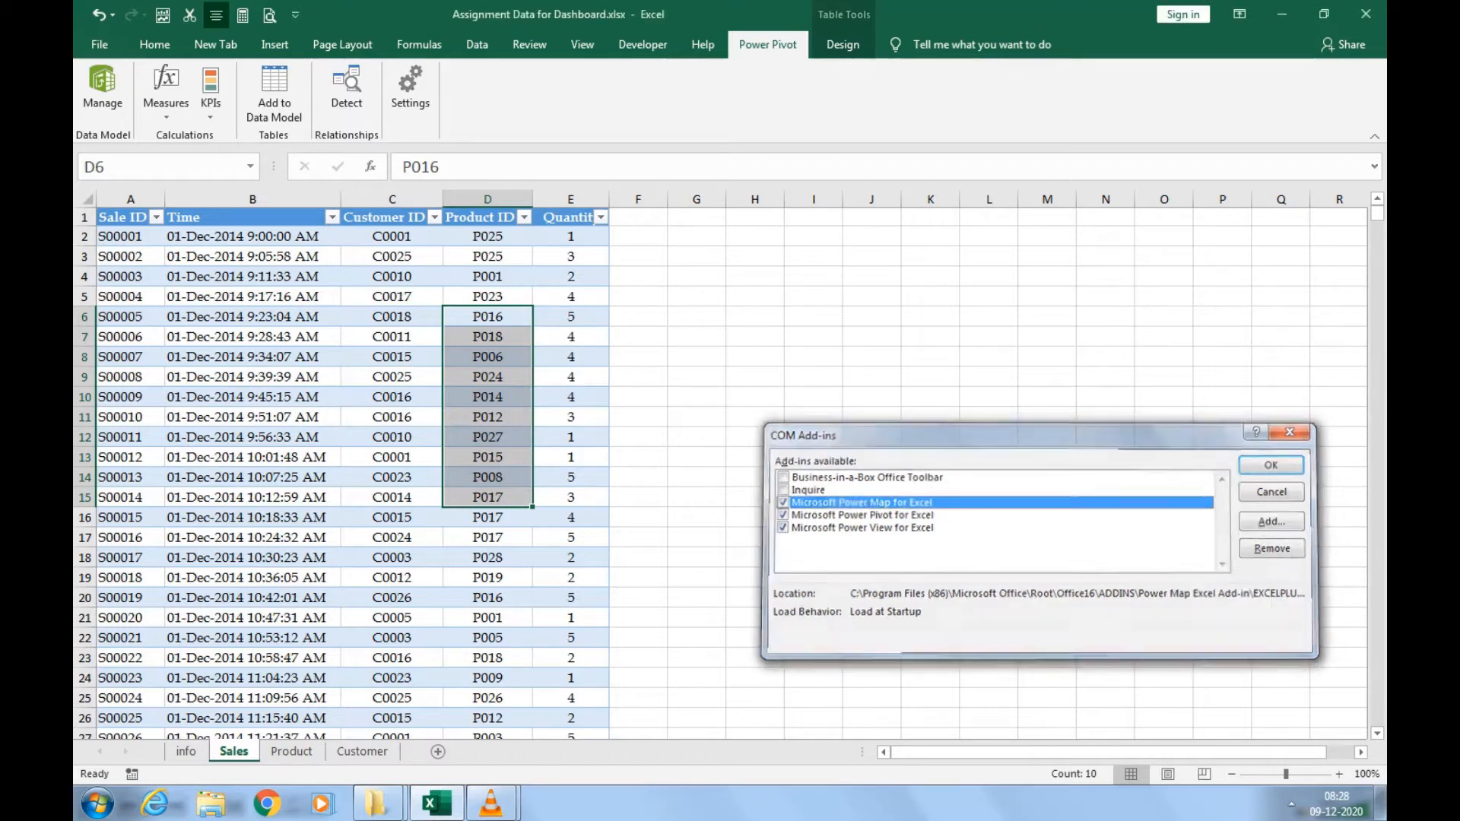
Add the Sales table to the Power Pivot data model and return to the workbook.
{"action": "left_click", "coordinate": [252, 518]}
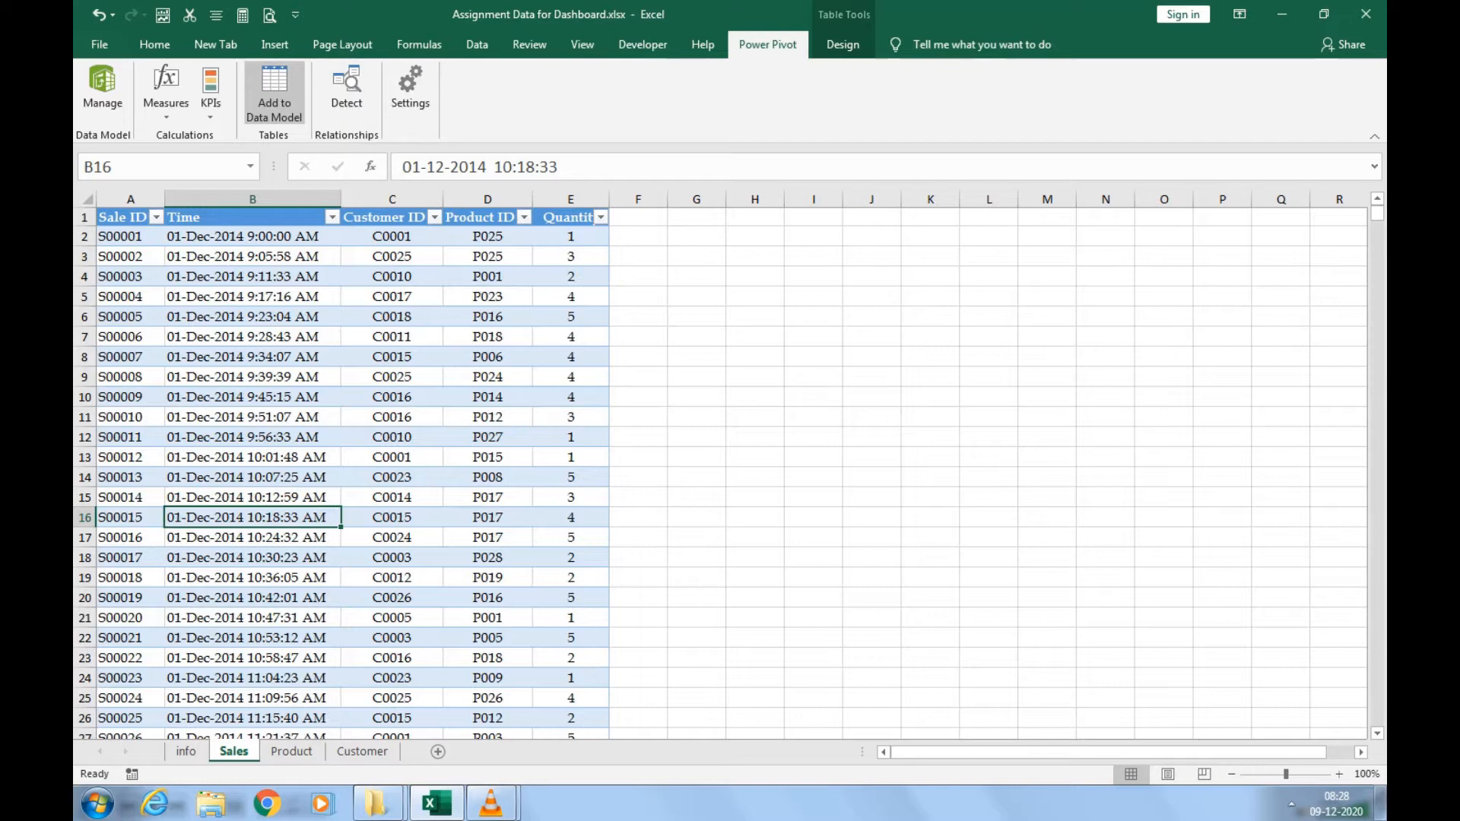
{"action": "left_click", "coordinate": [275, 95]}
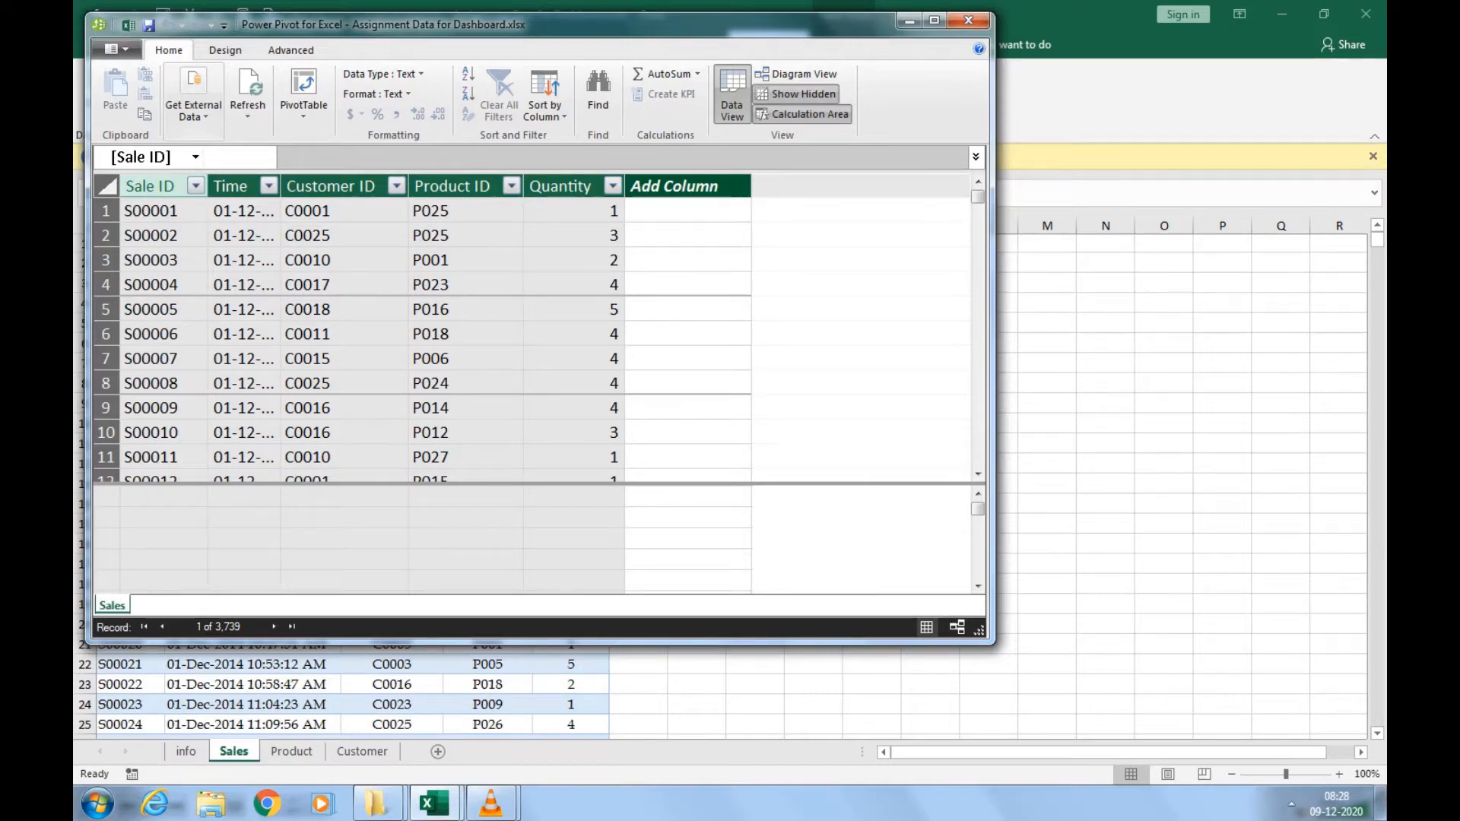
{"action": "left_click", "coordinate": [909, 21]}
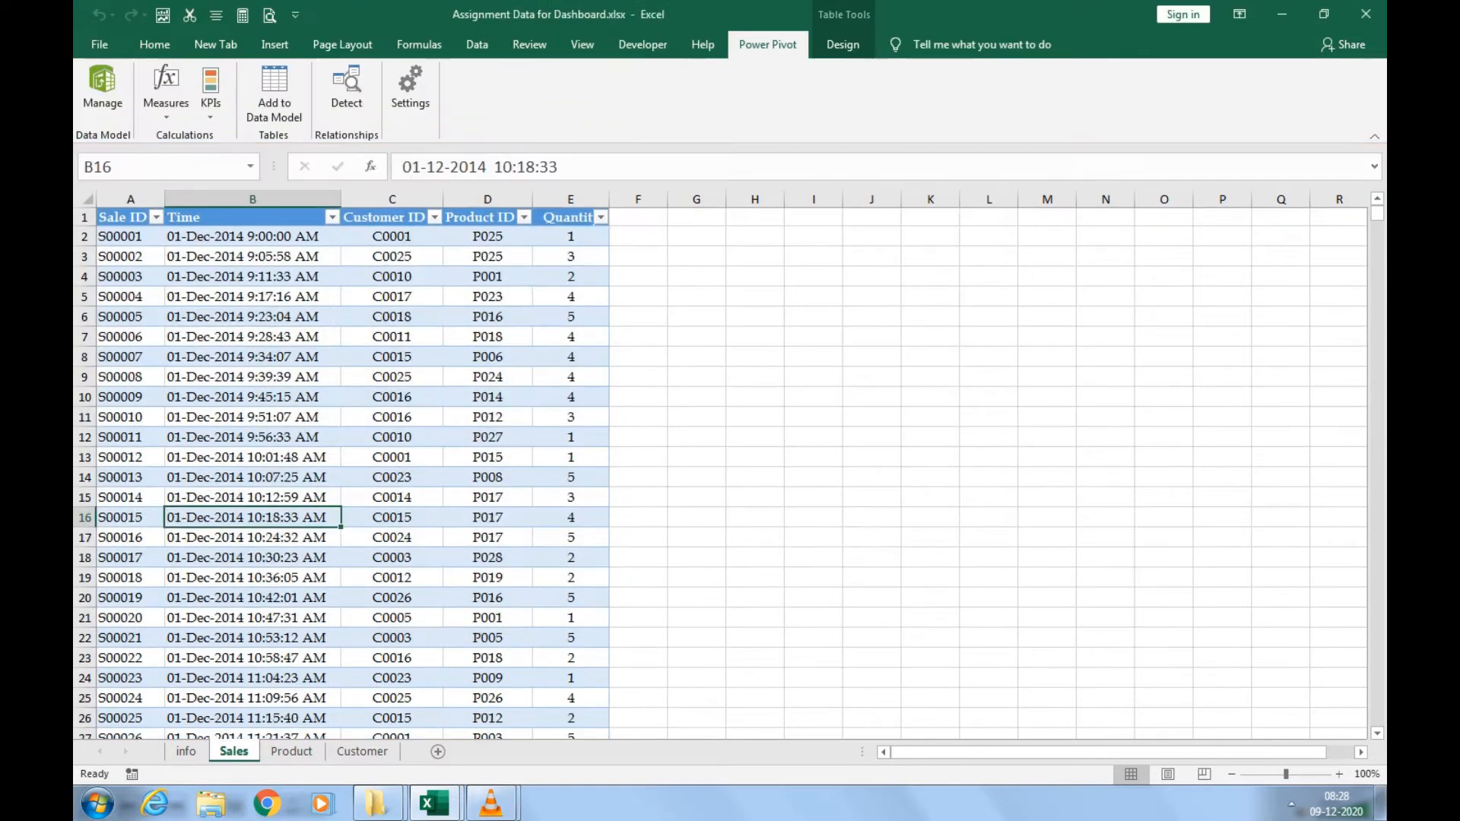
Add the Product sheet's table to the data model and return to the workbook.
{"action": "left_click", "coordinate": [292, 751]}
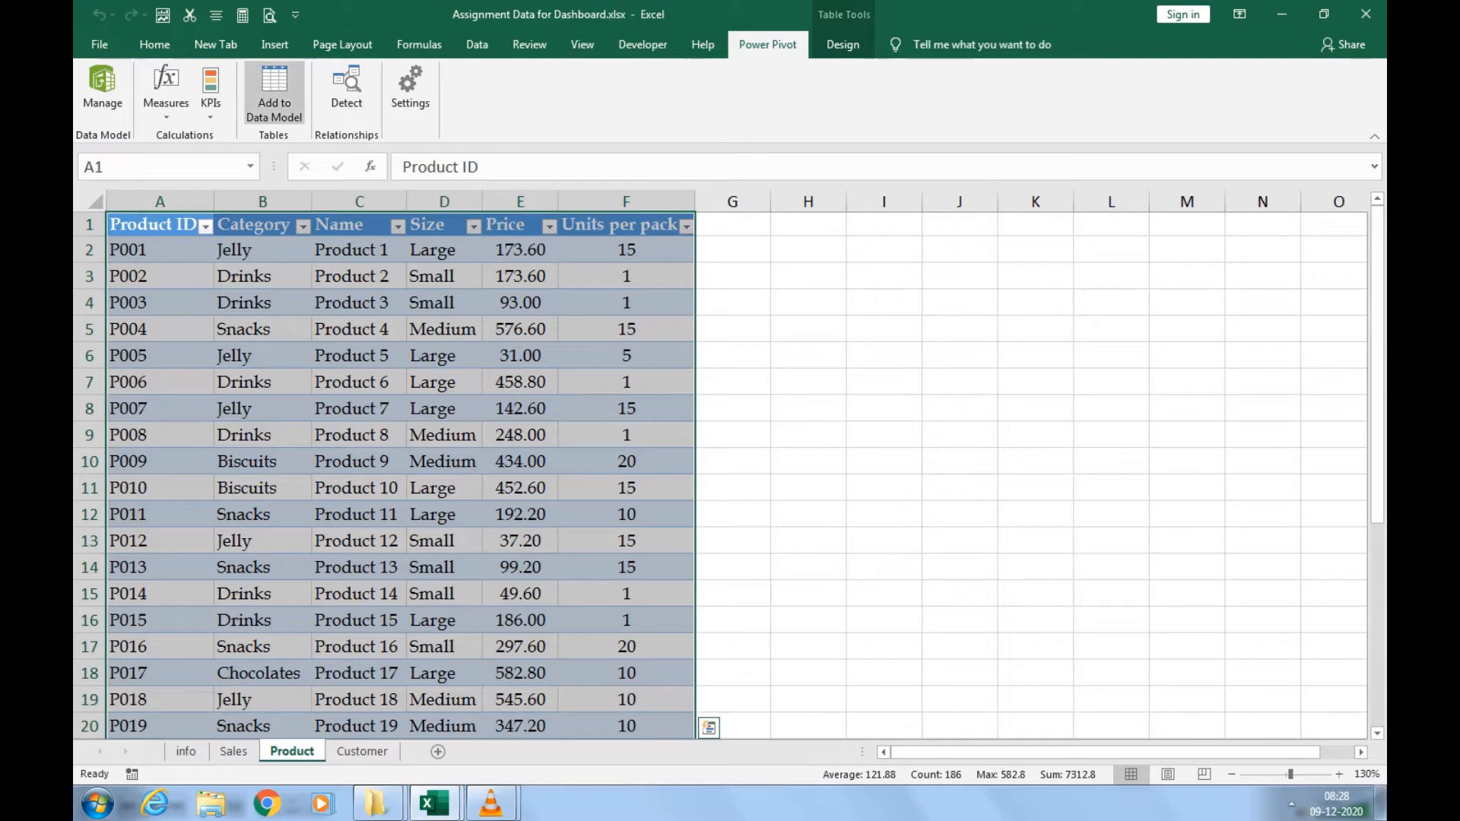
{"action": "left_click", "coordinate": [274, 95]}
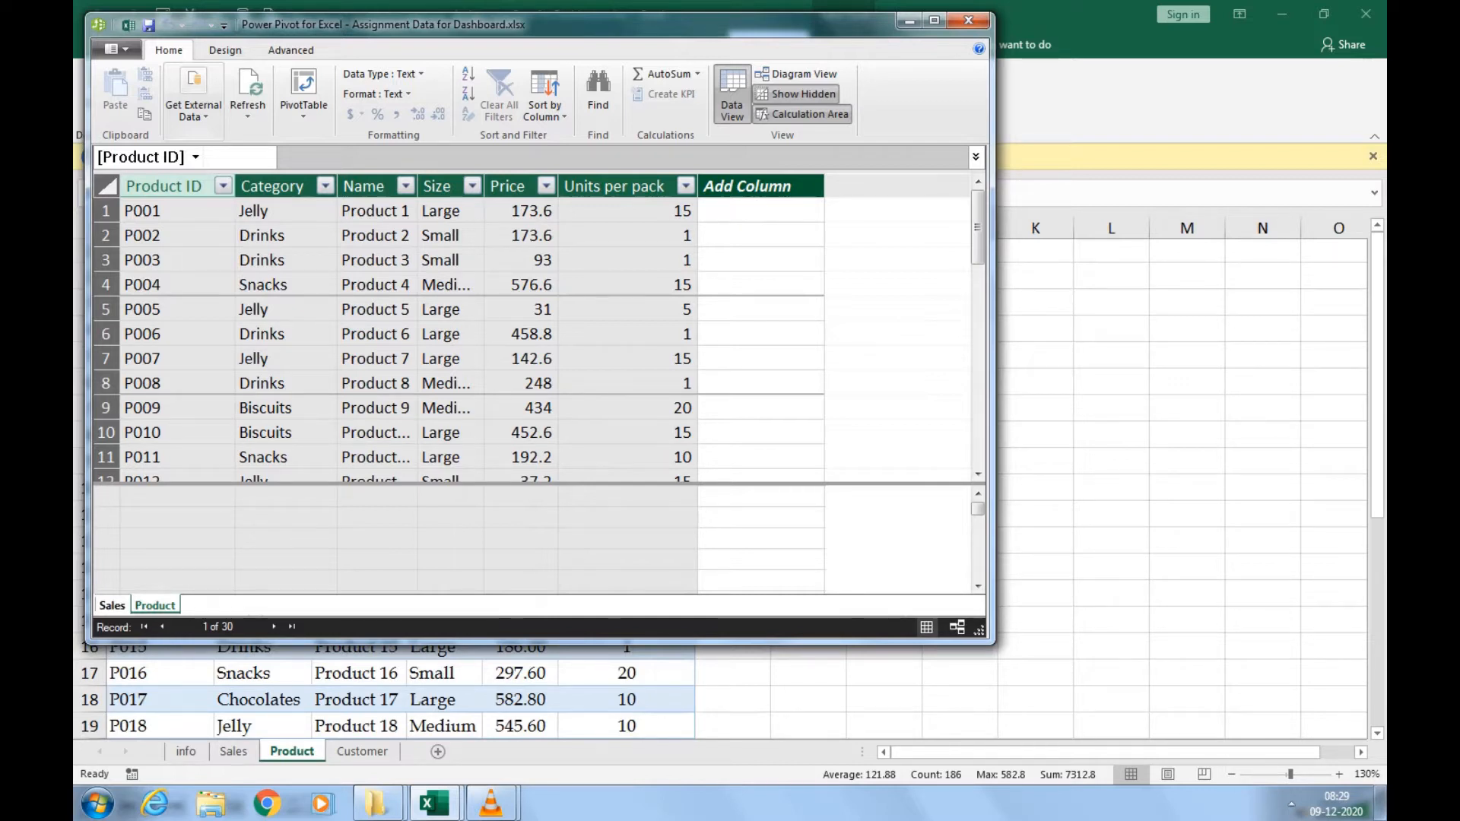
{"action": "key", "text": "ctrl"}
{"action": "left_click", "coordinate": [968, 20]}
Add the Customer sheet's table to the data model, keeping the Power Pivot window open.
{"action": "left_click", "coordinate": [362, 751]}
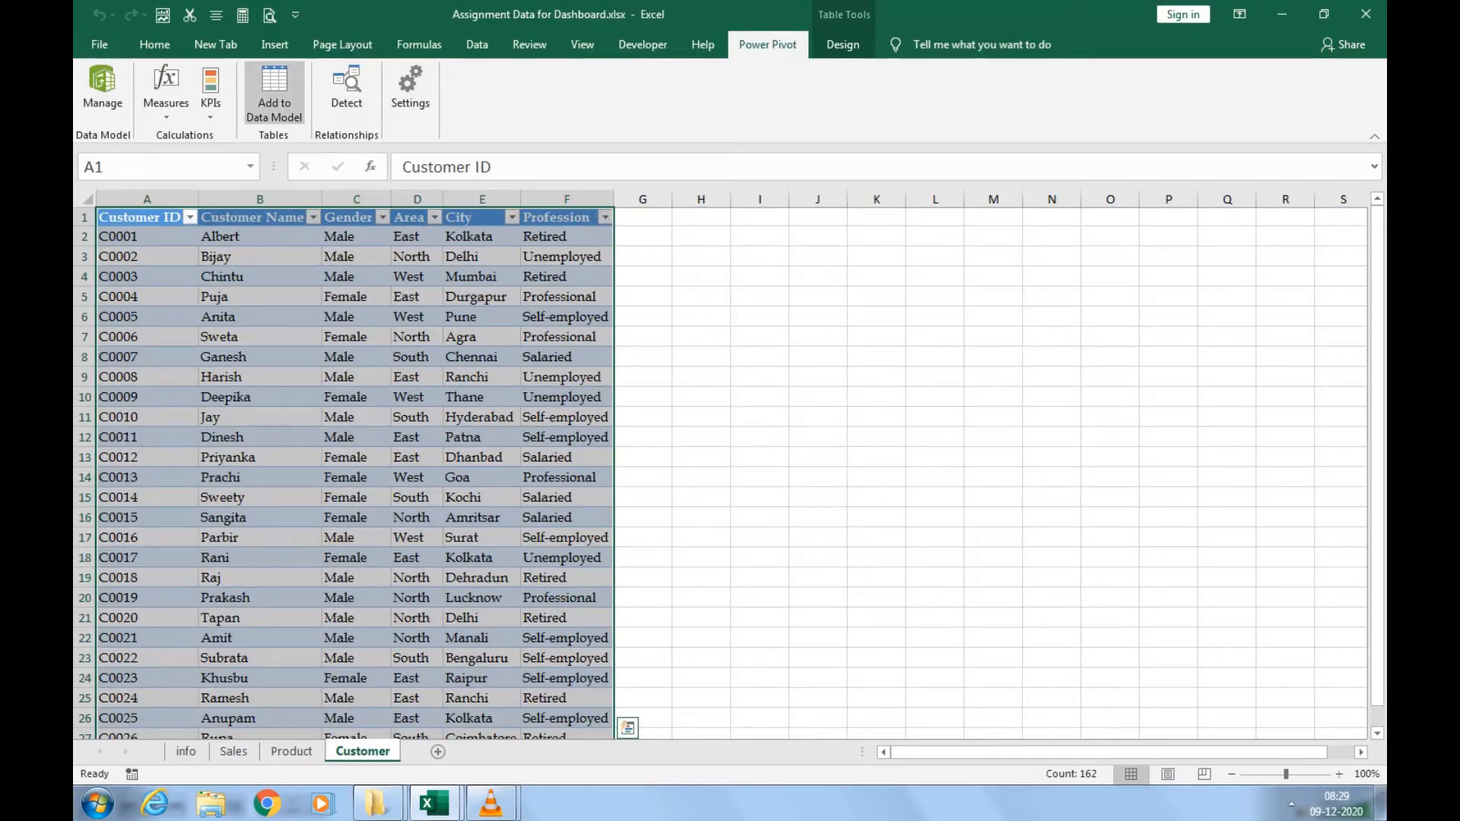
{"action": "left_click", "coordinate": [273, 95]}
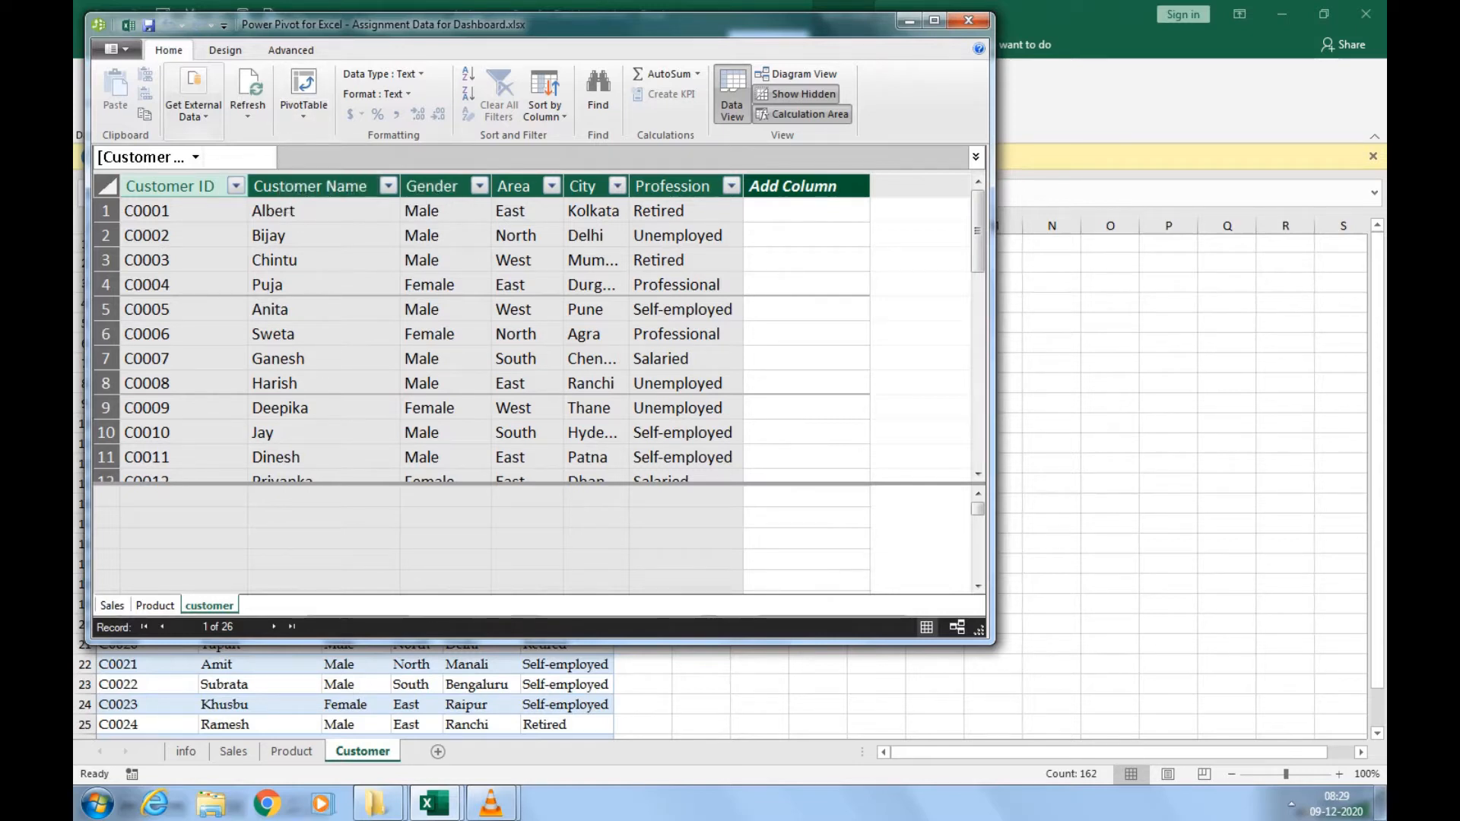
{"action": "left_click", "coordinate": [324, 359]}
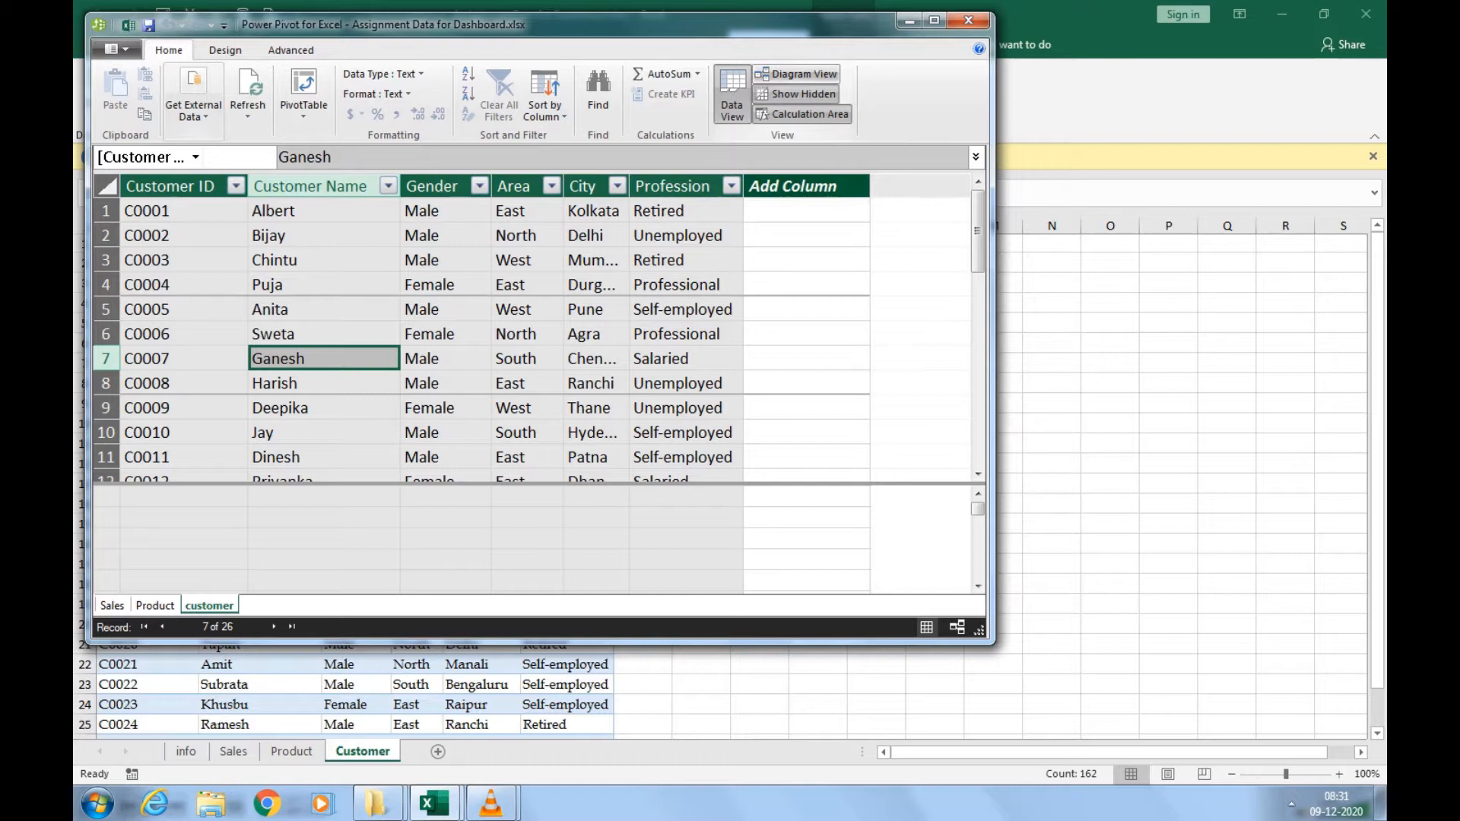
Show the data model as a diagram and enlarge the Sales, Product and customer tables until all their fields fit.
{"action": "left_click", "coordinate": [799, 74]}
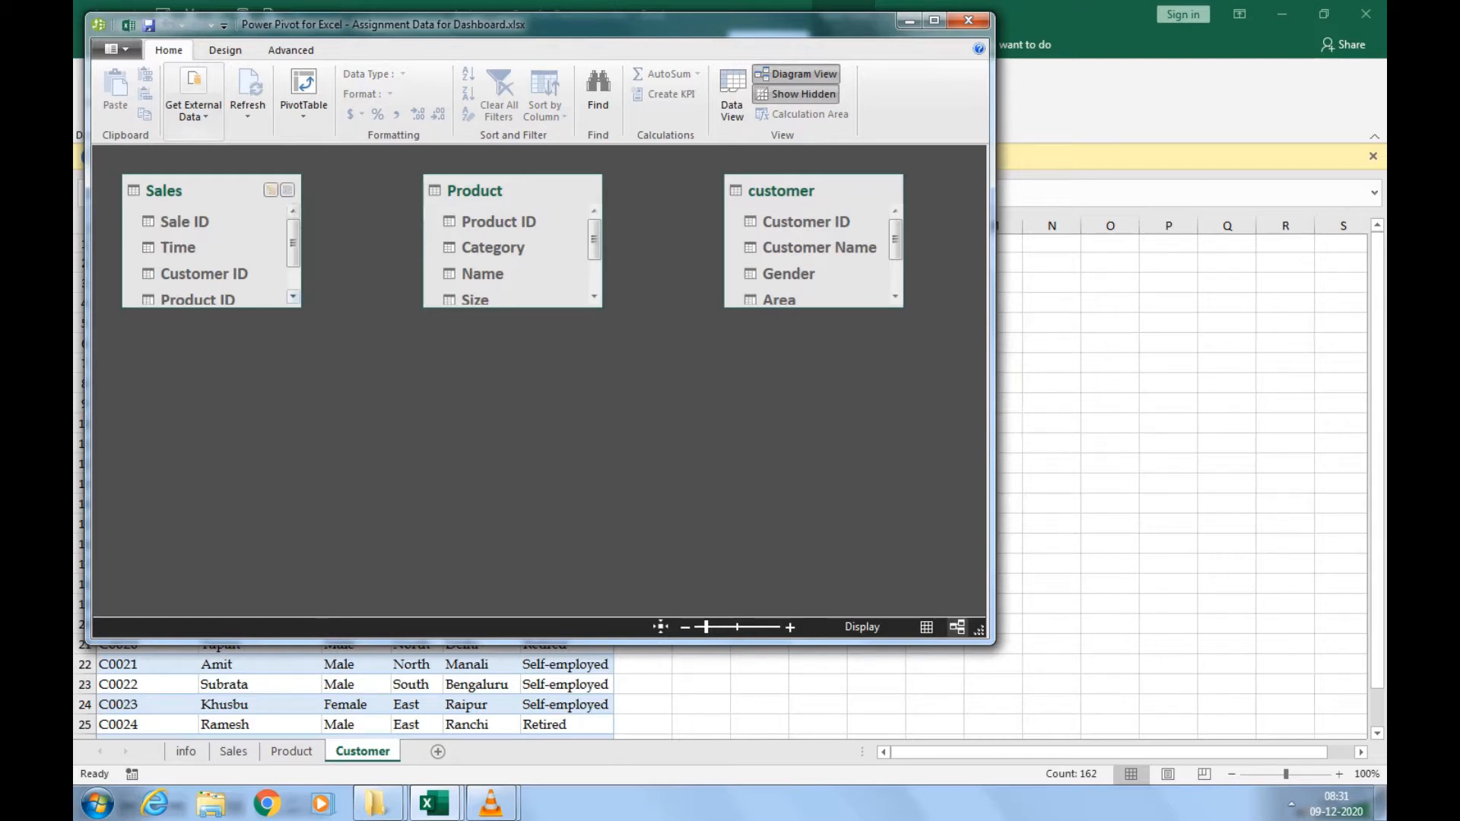
{"action": "left_click_drag", "start_coordinate": [301, 307], "coordinate": [309, 412]}
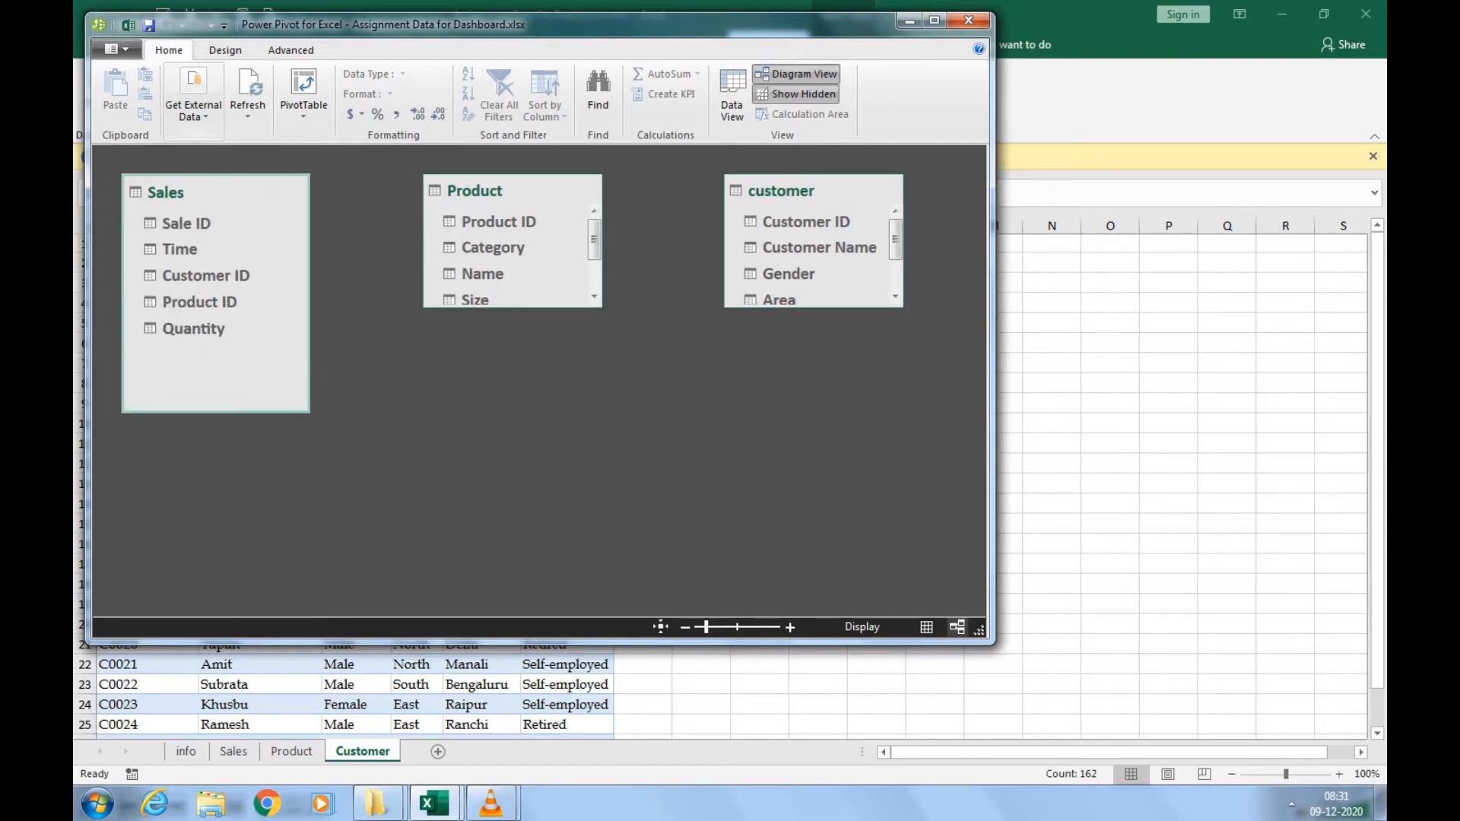
{"action": "left_click_drag", "start_coordinate": [600, 306], "coordinate": [600, 418]}
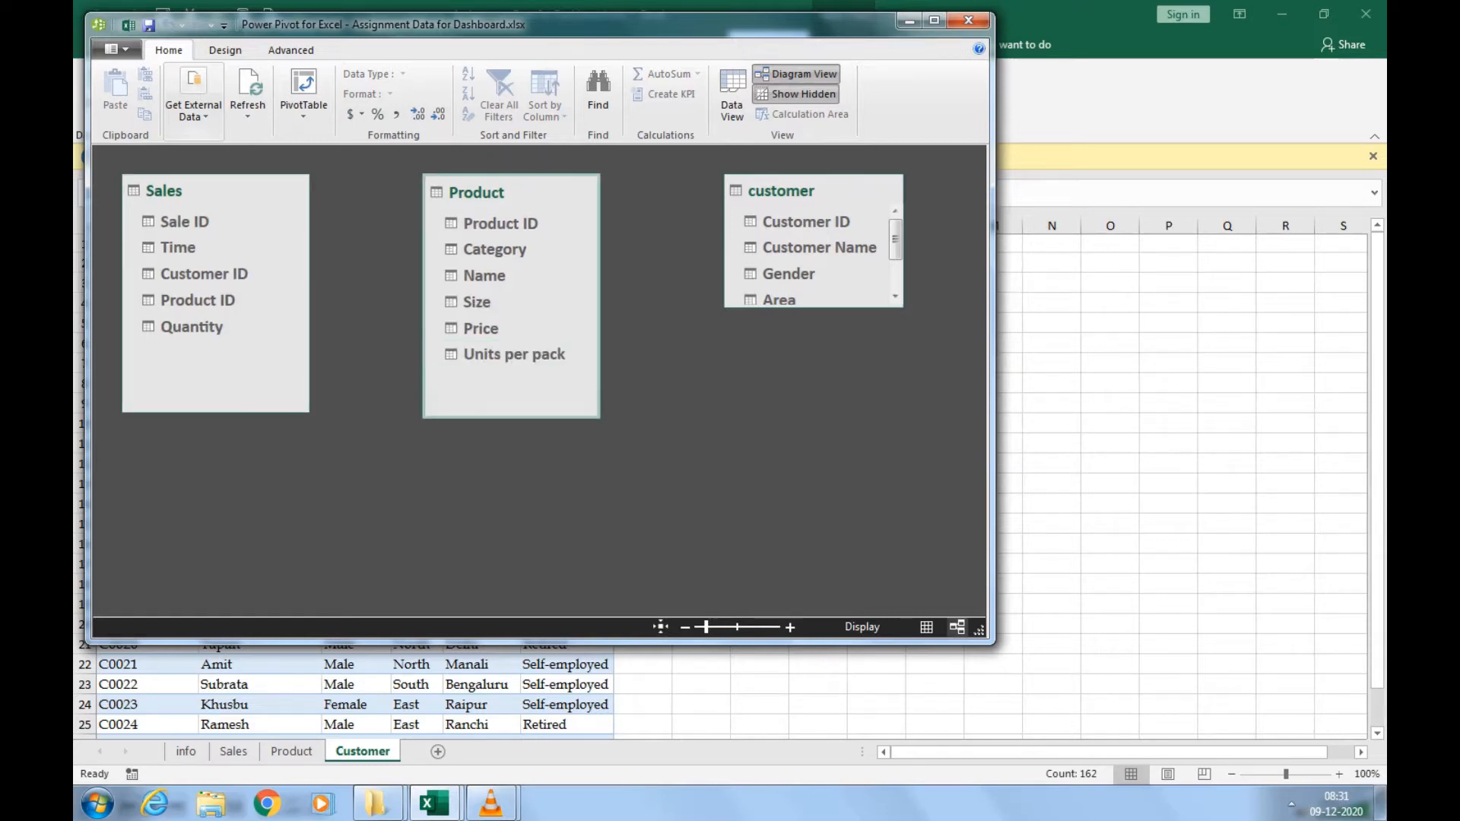
{"action": "left_click_drag", "start_coordinate": [904, 307], "coordinate": [924, 421]}
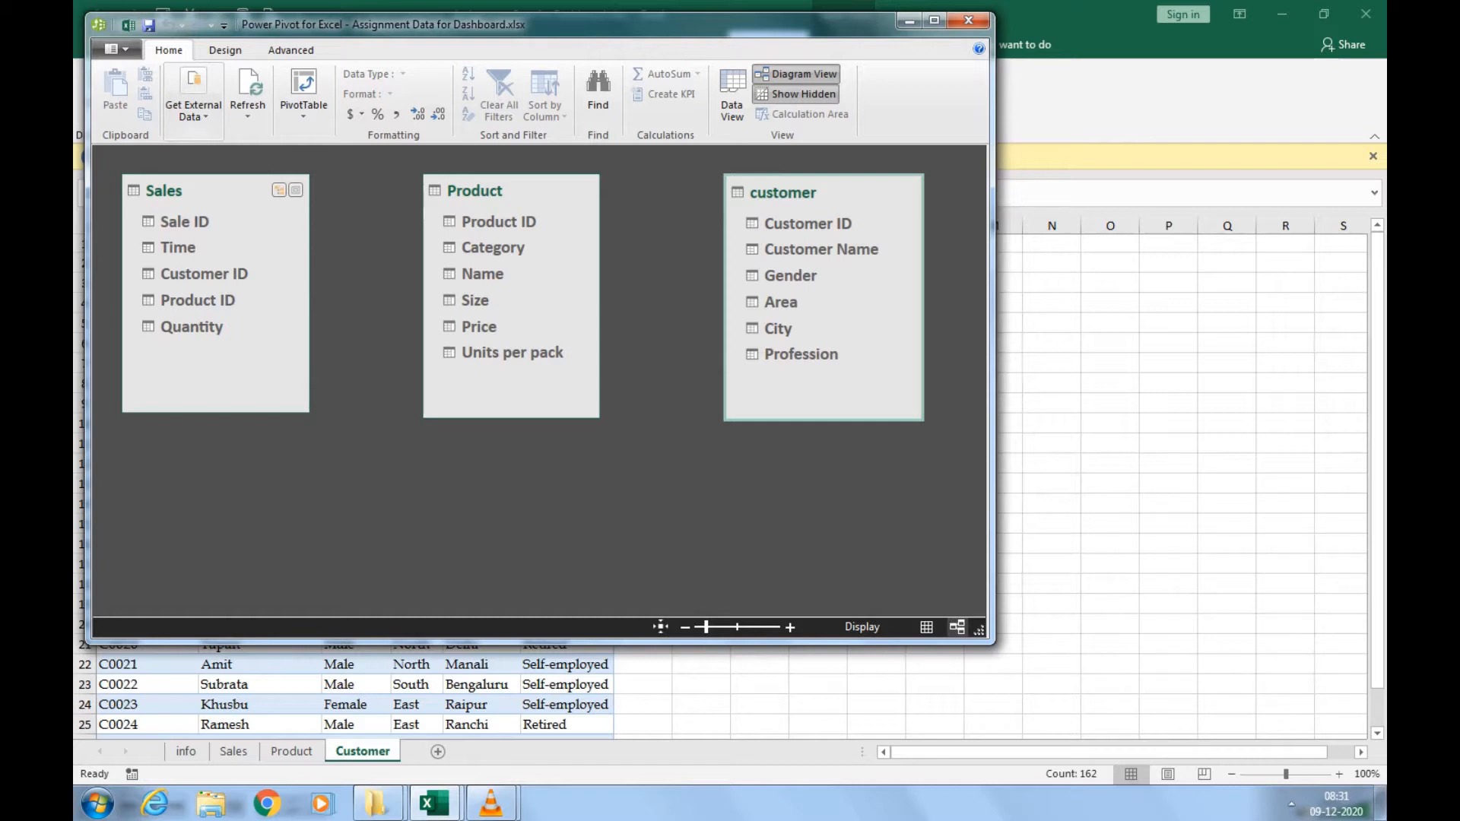
Relate Sales to Product through Product ID and Sales to customer through Customer ID.
{"action": "left_click", "coordinate": [185, 223]}
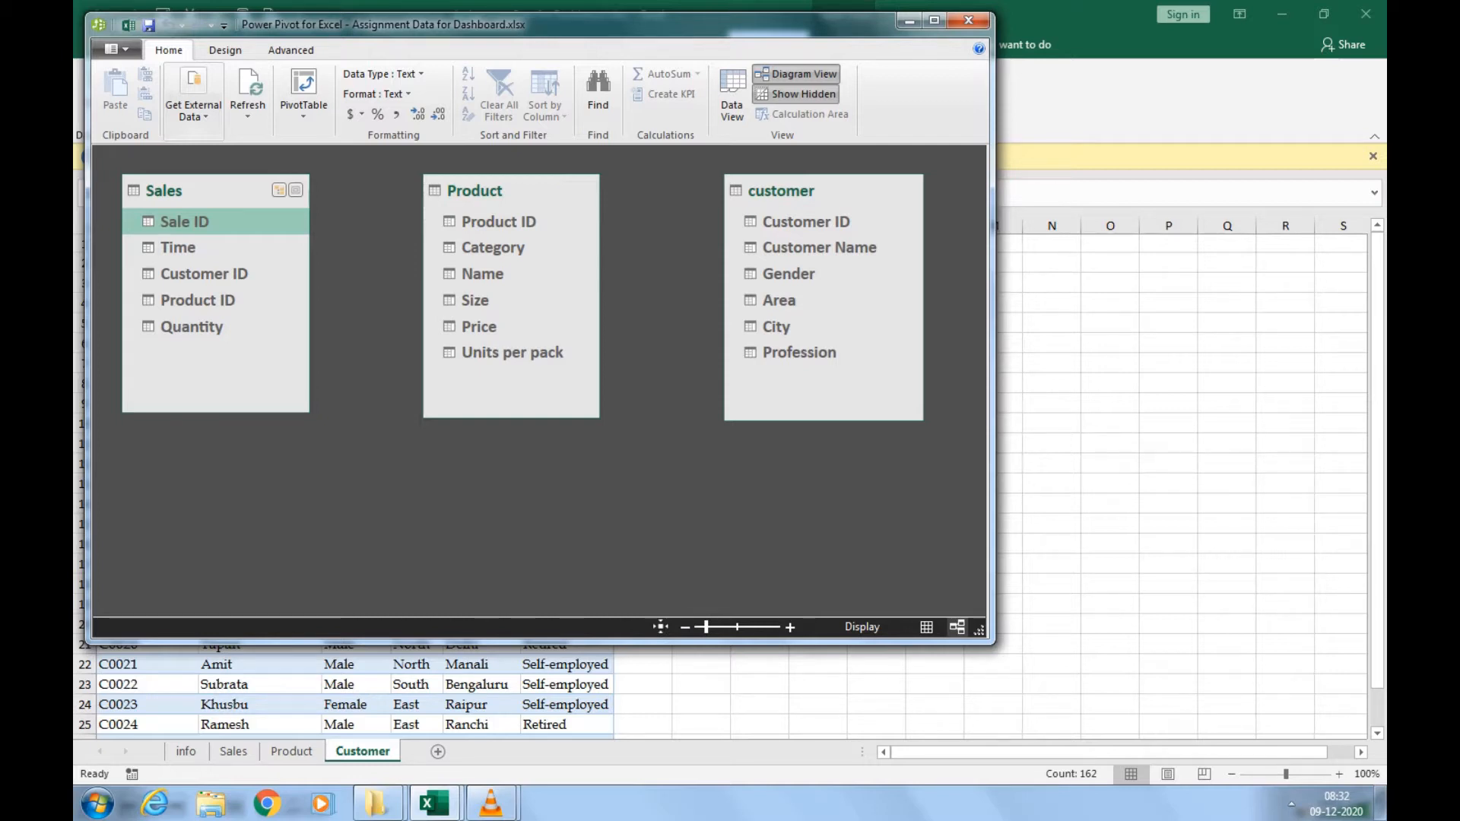
{"action": "left_click_drag", "start_coordinate": [221, 300], "coordinate": [479, 222]}
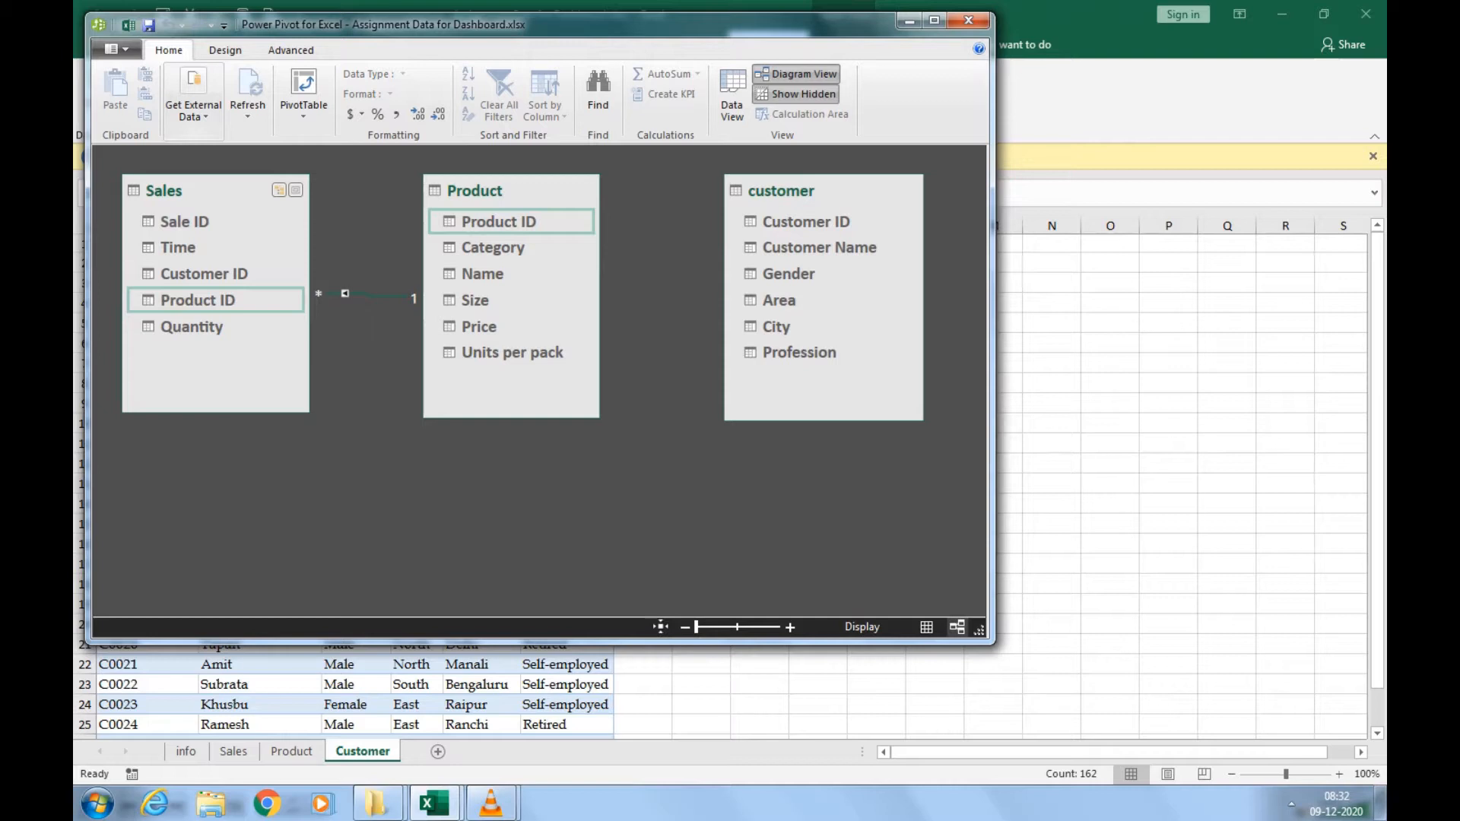
{"action": "left_click_drag", "start_coordinate": [204, 274], "coordinate": [777, 222]}
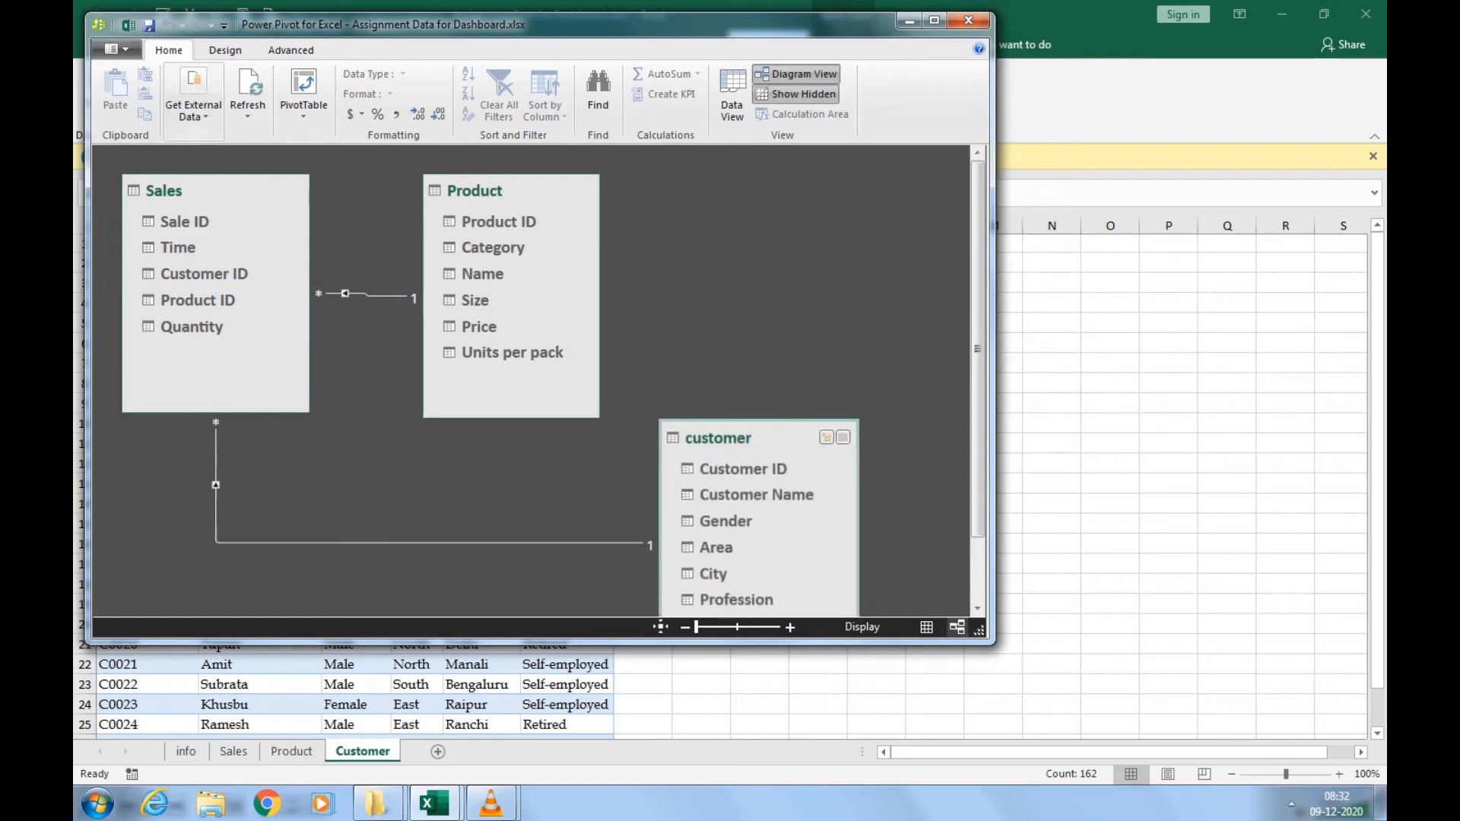
Rearrange the Product and customer tables in the diagram so both relationship lines are clear, and shorten the Product table.
{"action": "left_click_drag", "start_coordinate": [518, 191], "coordinate": [530, 261]}
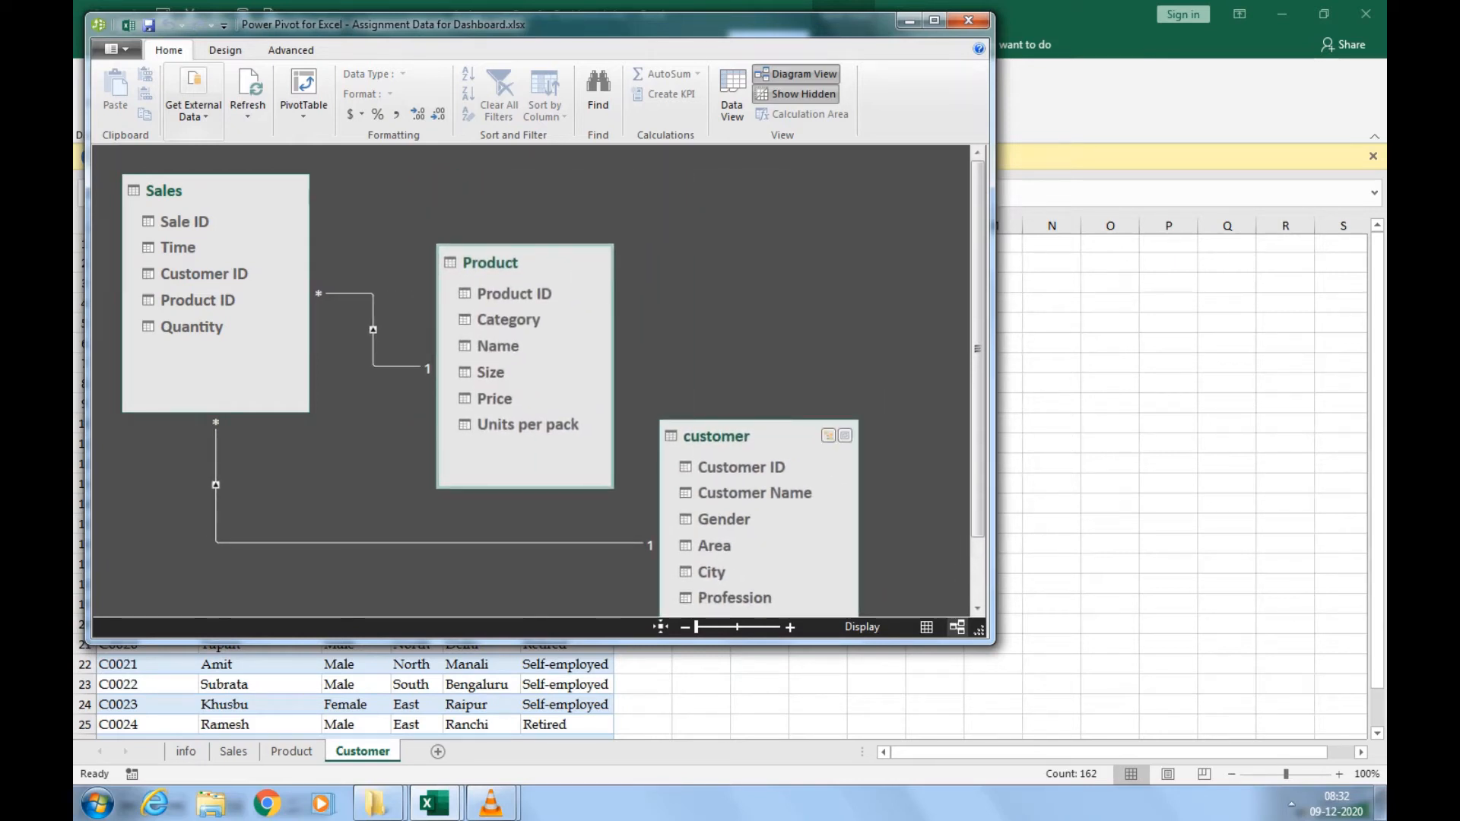
{"action": "left_click_drag", "start_coordinate": [761, 436], "coordinate": [739, 429]}
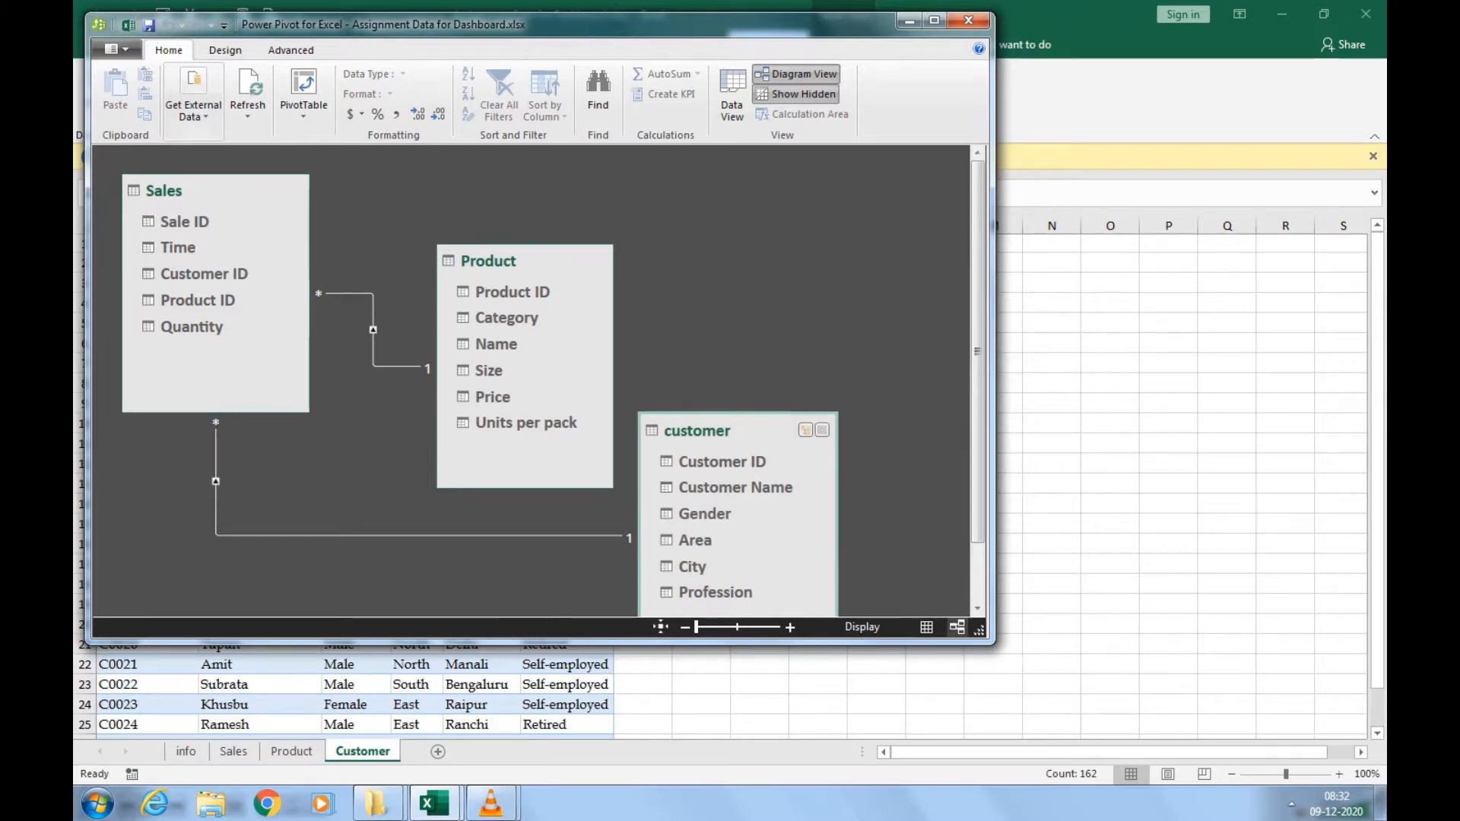
{"action": "right_click", "coordinate": [310, 535]}
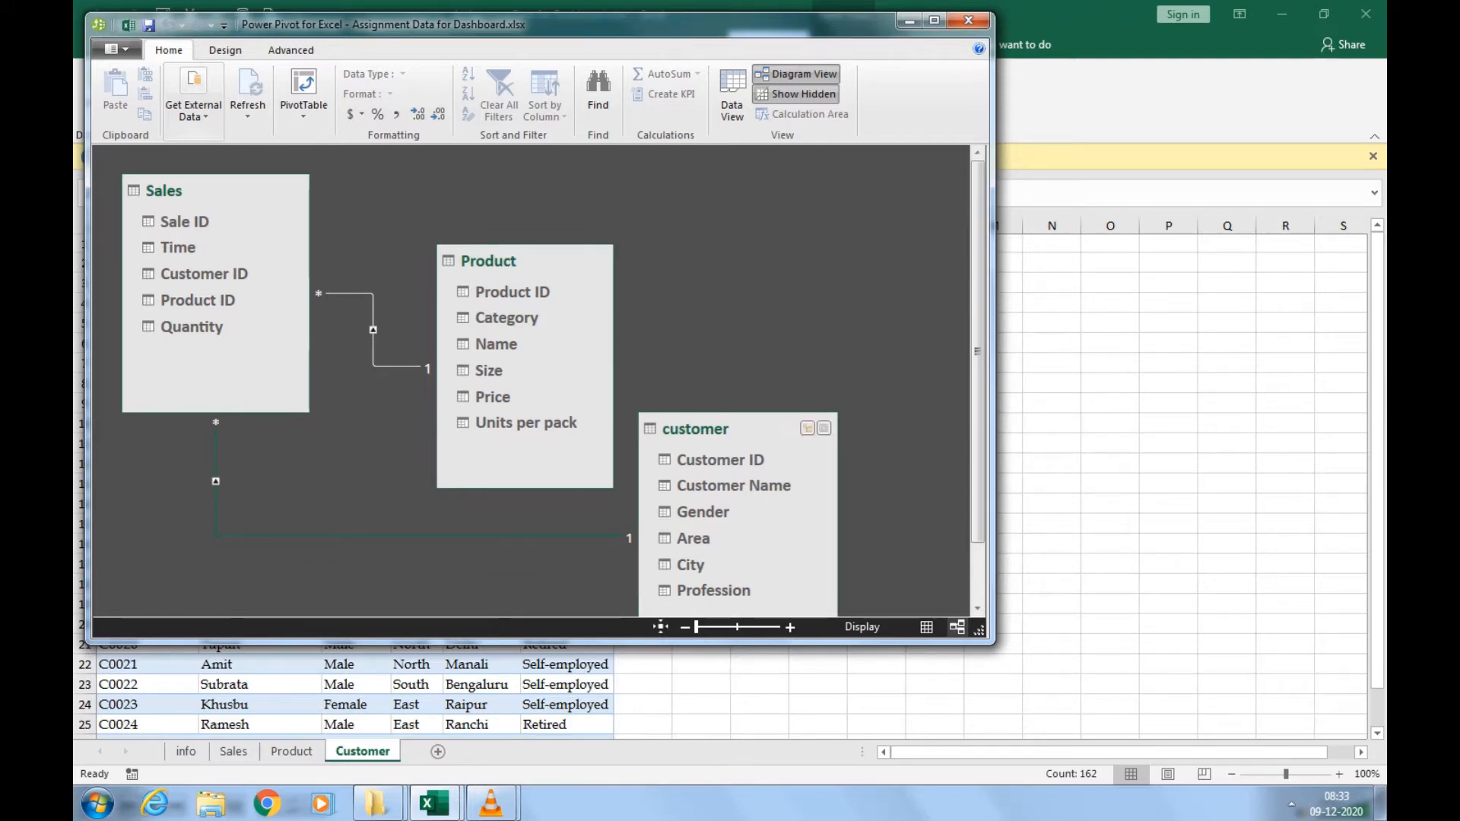
{"action": "left_click_drag", "start_coordinate": [517, 261], "coordinate": [511, 226]}
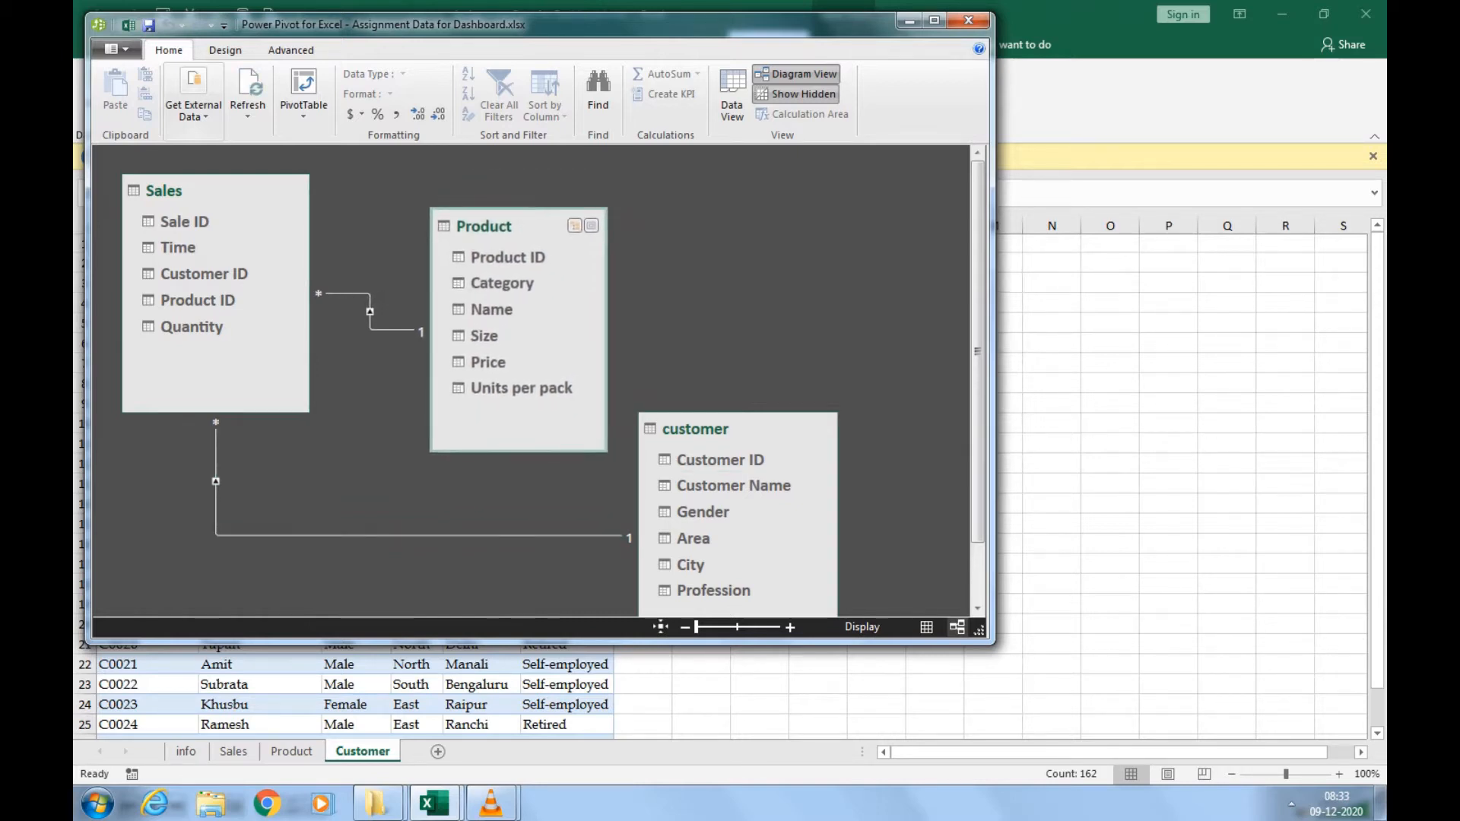
{"action": "left_click_drag", "start_coordinate": [519, 451], "coordinate": [518, 416]}
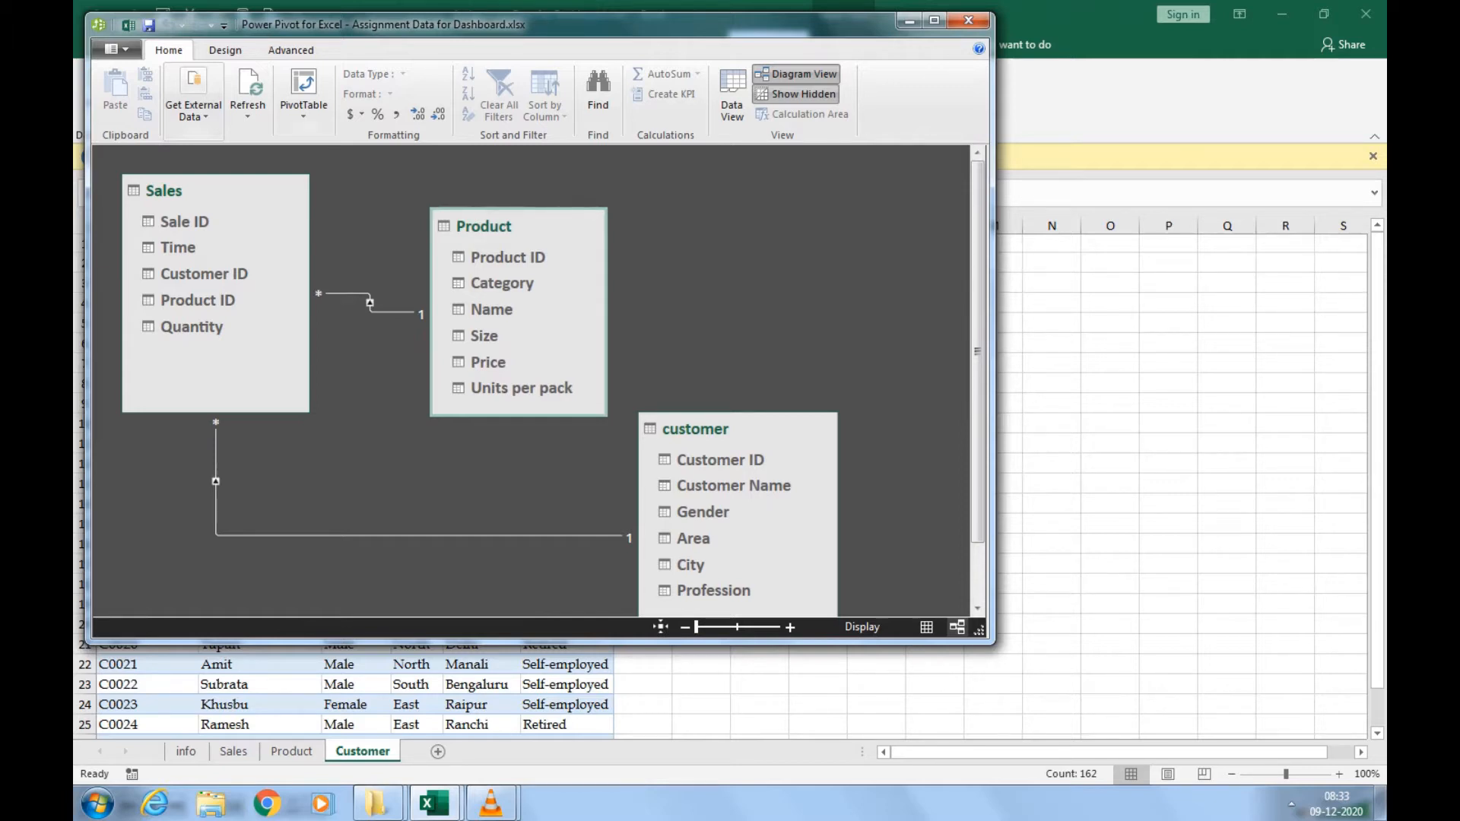
Switch the data model to Manual Calculation Mode and back to Automatic Calculation Mode.
{"action": "left_click", "coordinate": [225, 49]}
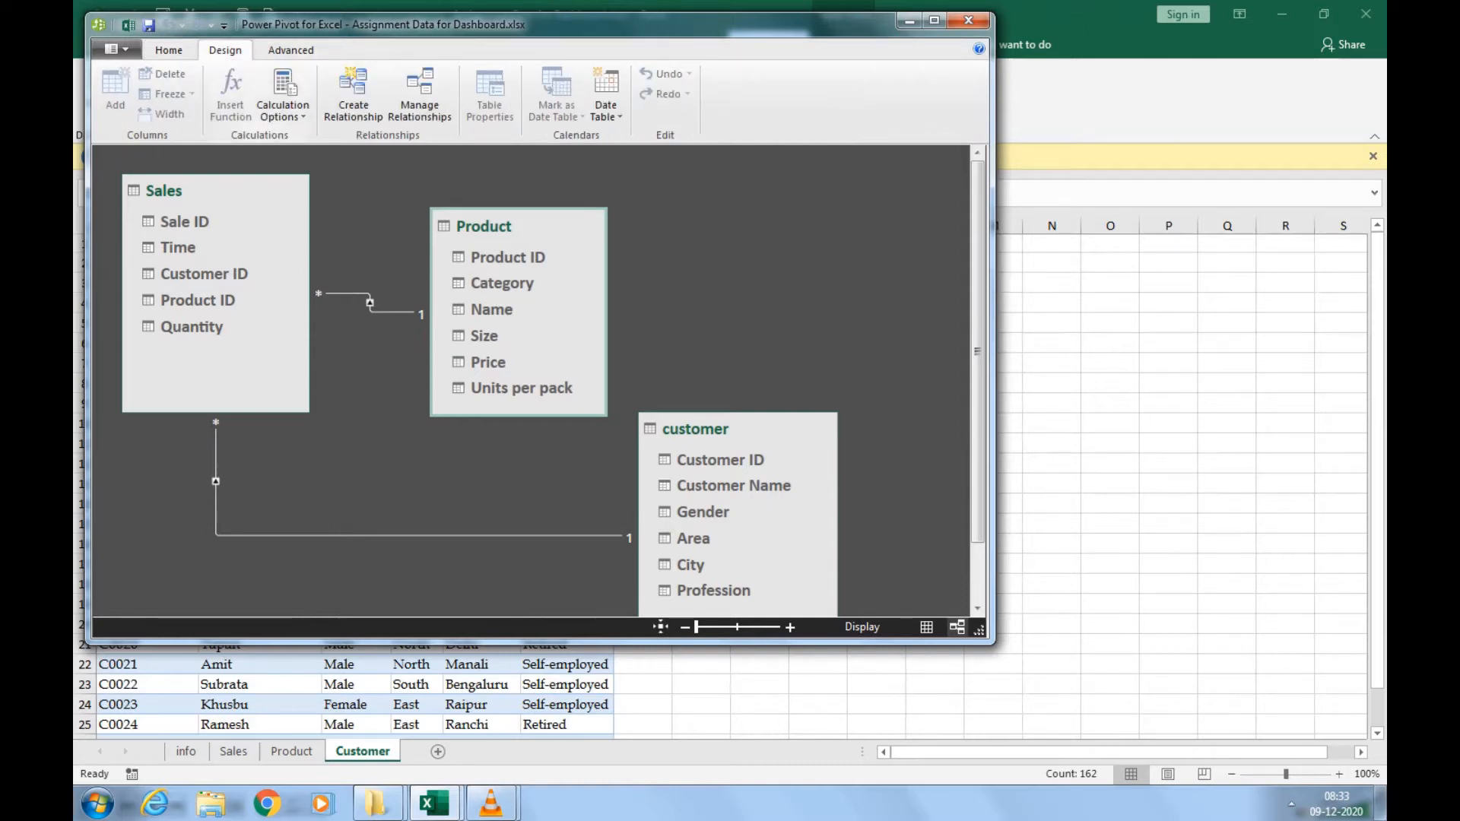
{"action": "left_click", "coordinate": [291, 50]}
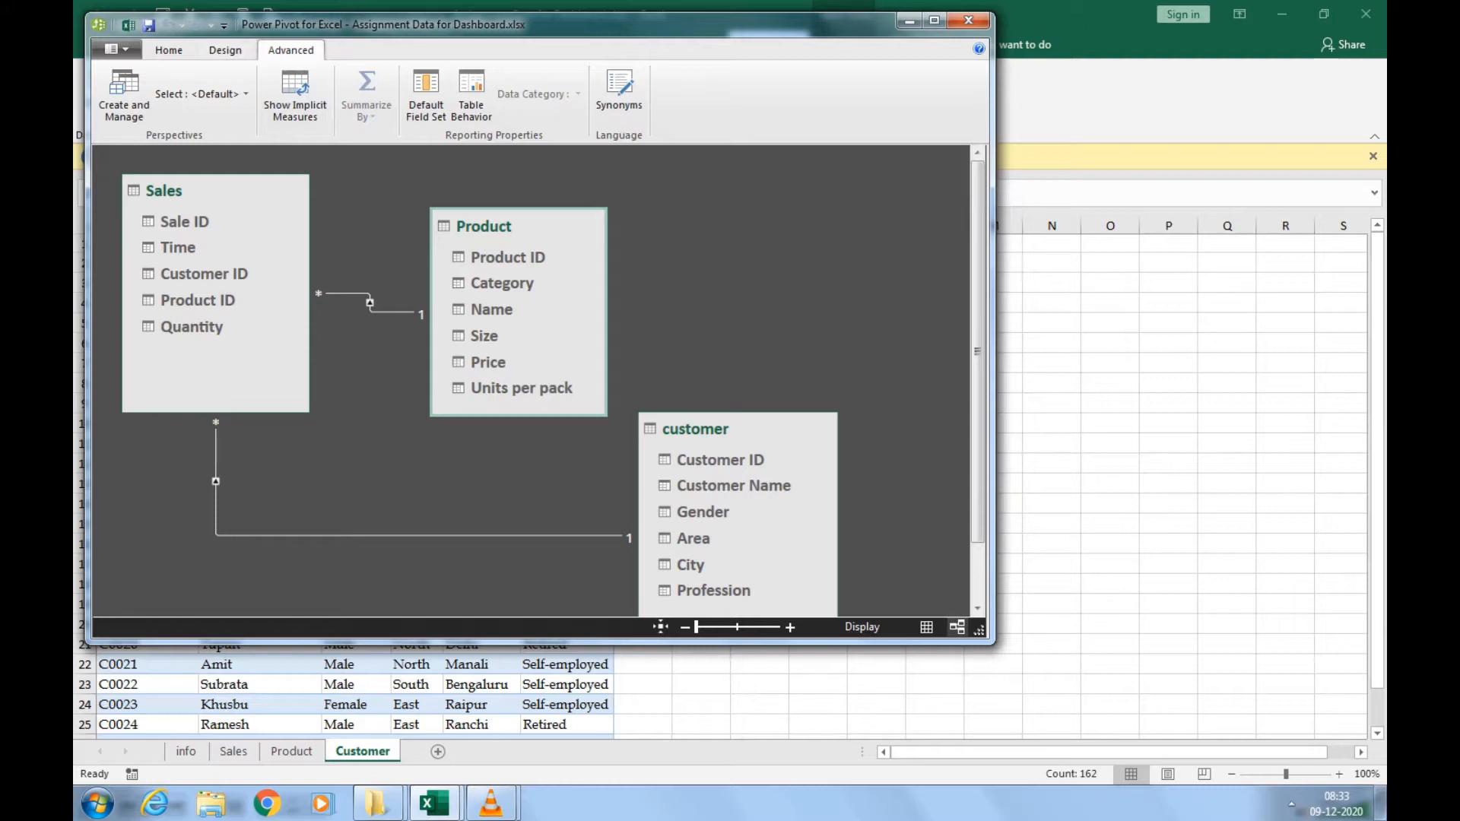
{"action": "left_click", "coordinate": [225, 49]}
{"action": "left_click", "coordinate": [283, 95]}
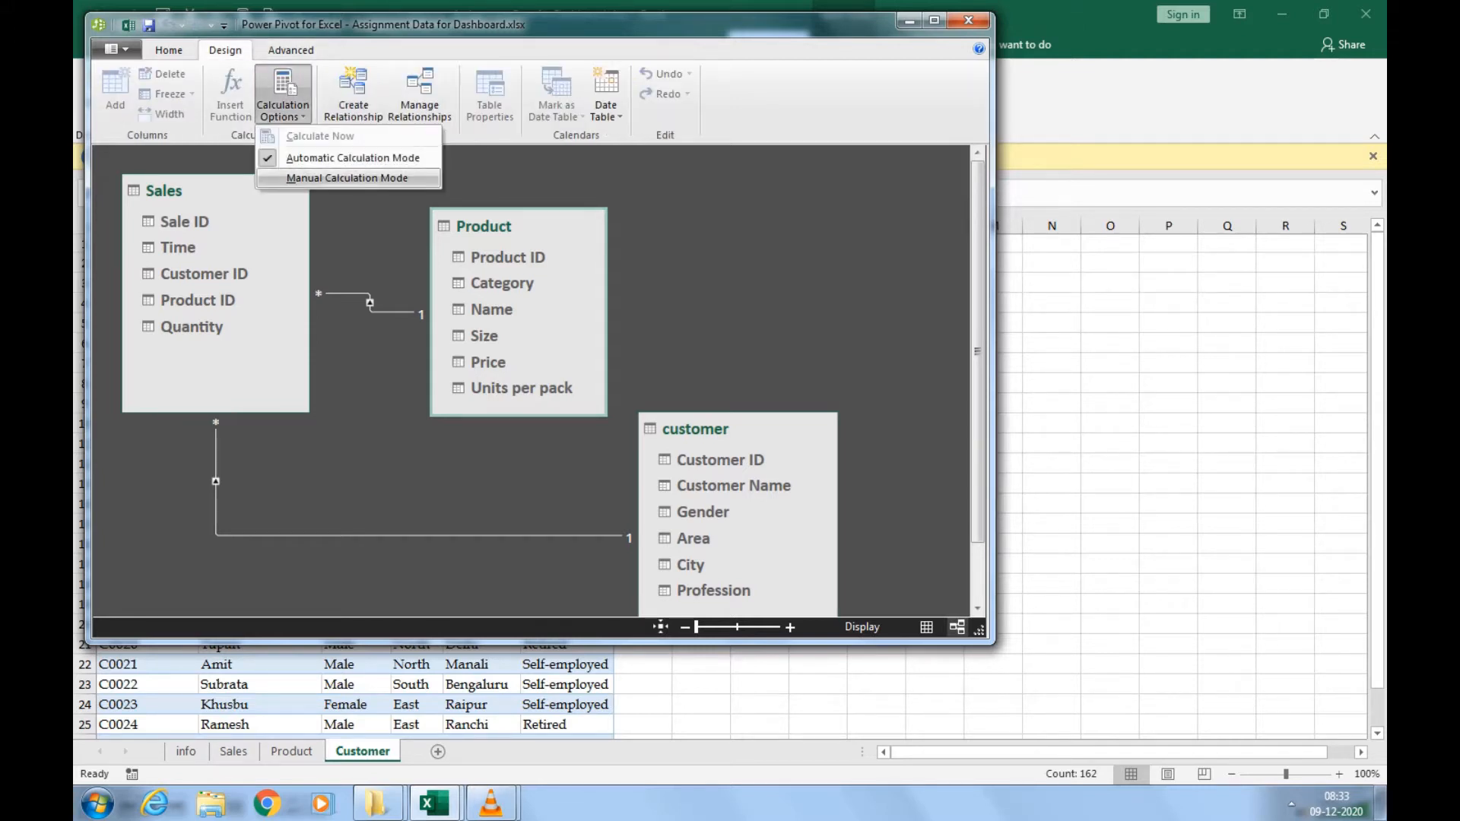
{"action": "left_click", "coordinate": [356, 179]}
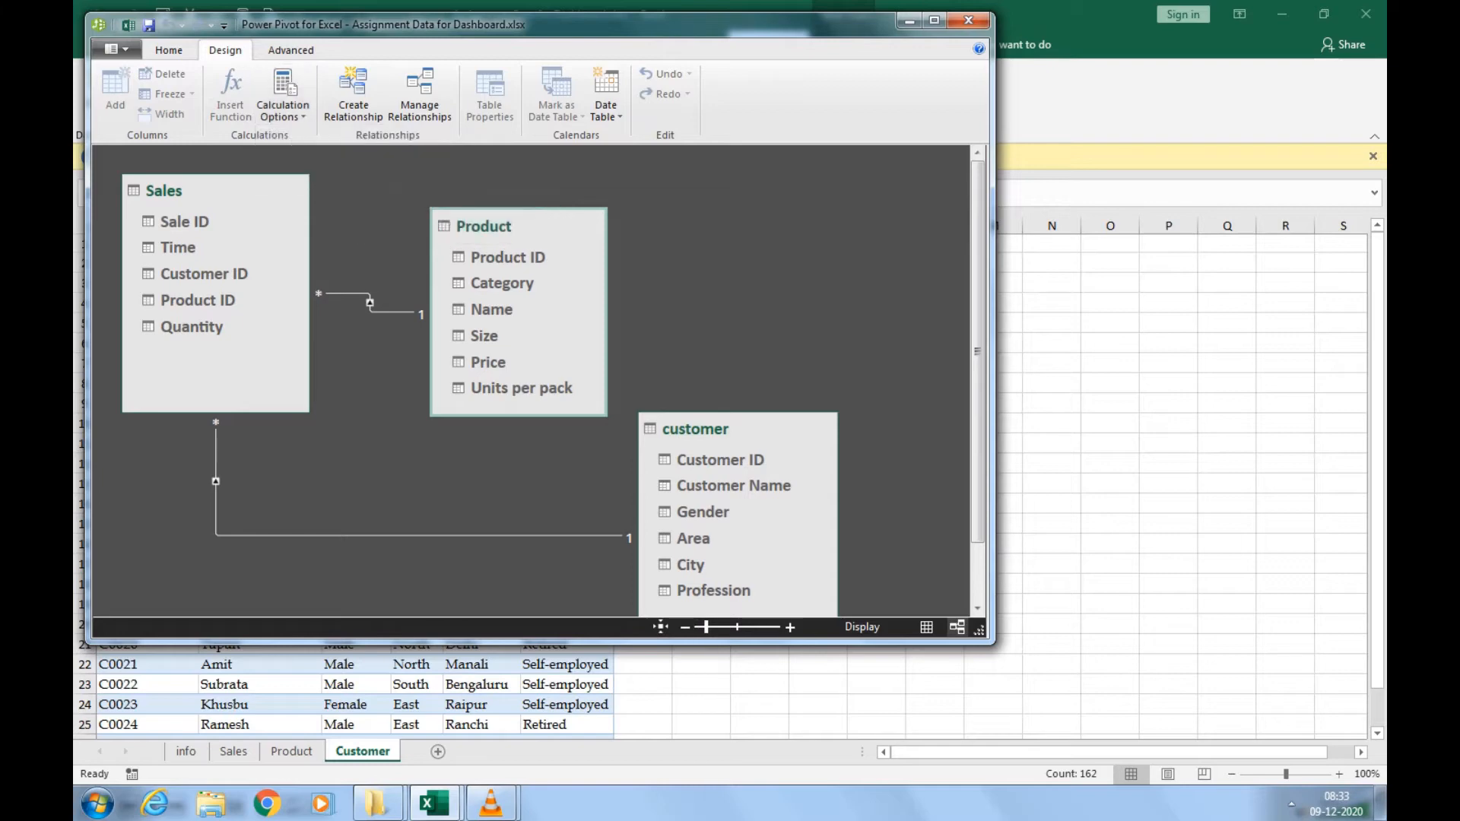
{"action": "left_click", "coordinate": [283, 99]}
{"action": "left_click", "coordinate": [353, 158]}
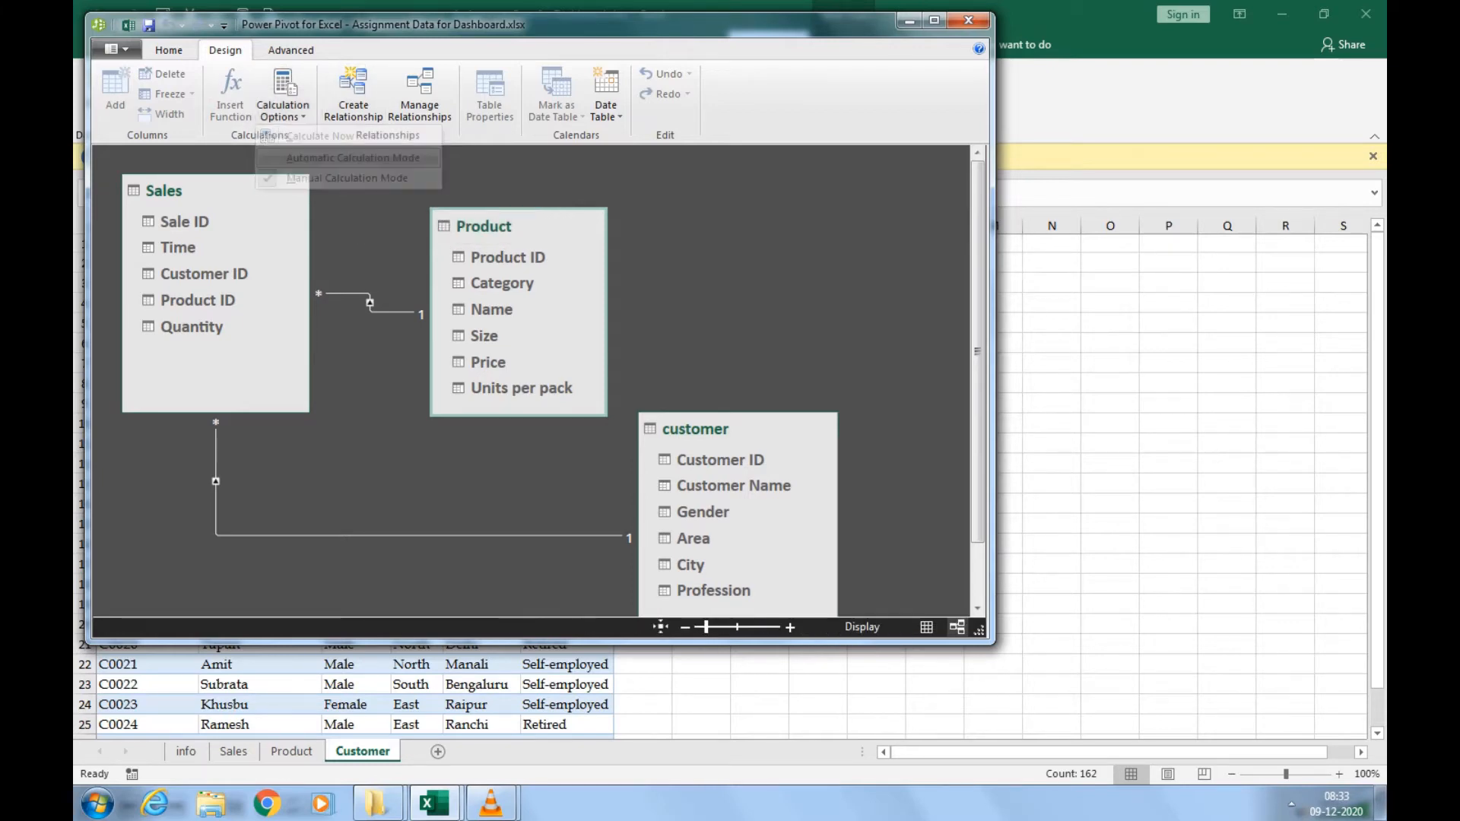
Close the Power Pivot window to return to the workbook.
{"action": "left_click_drag", "start_coordinate": [304, 24], "coordinate": [396, 42]}
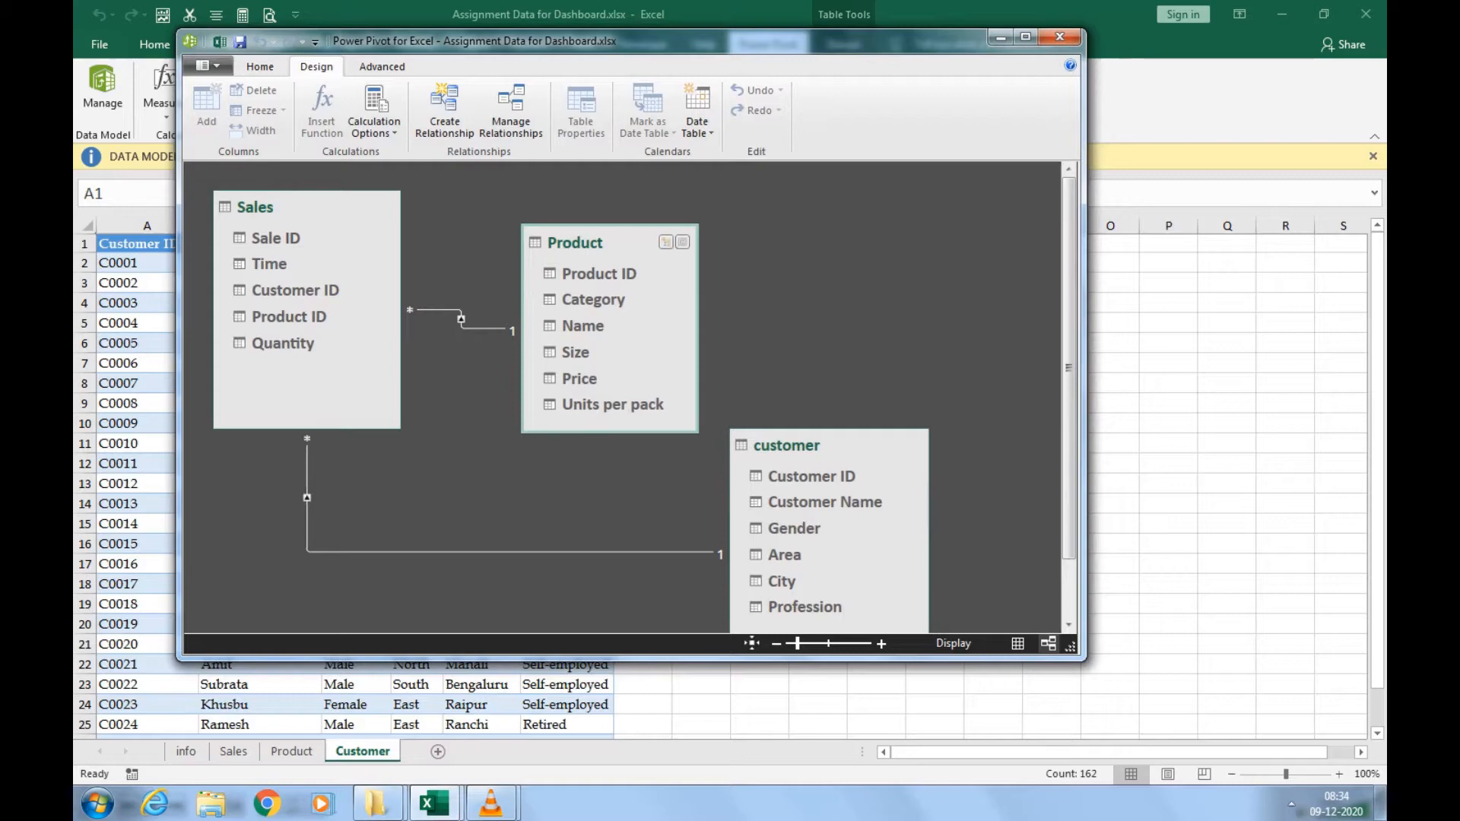
{"action": "left_click", "coordinate": [1059, 37]}
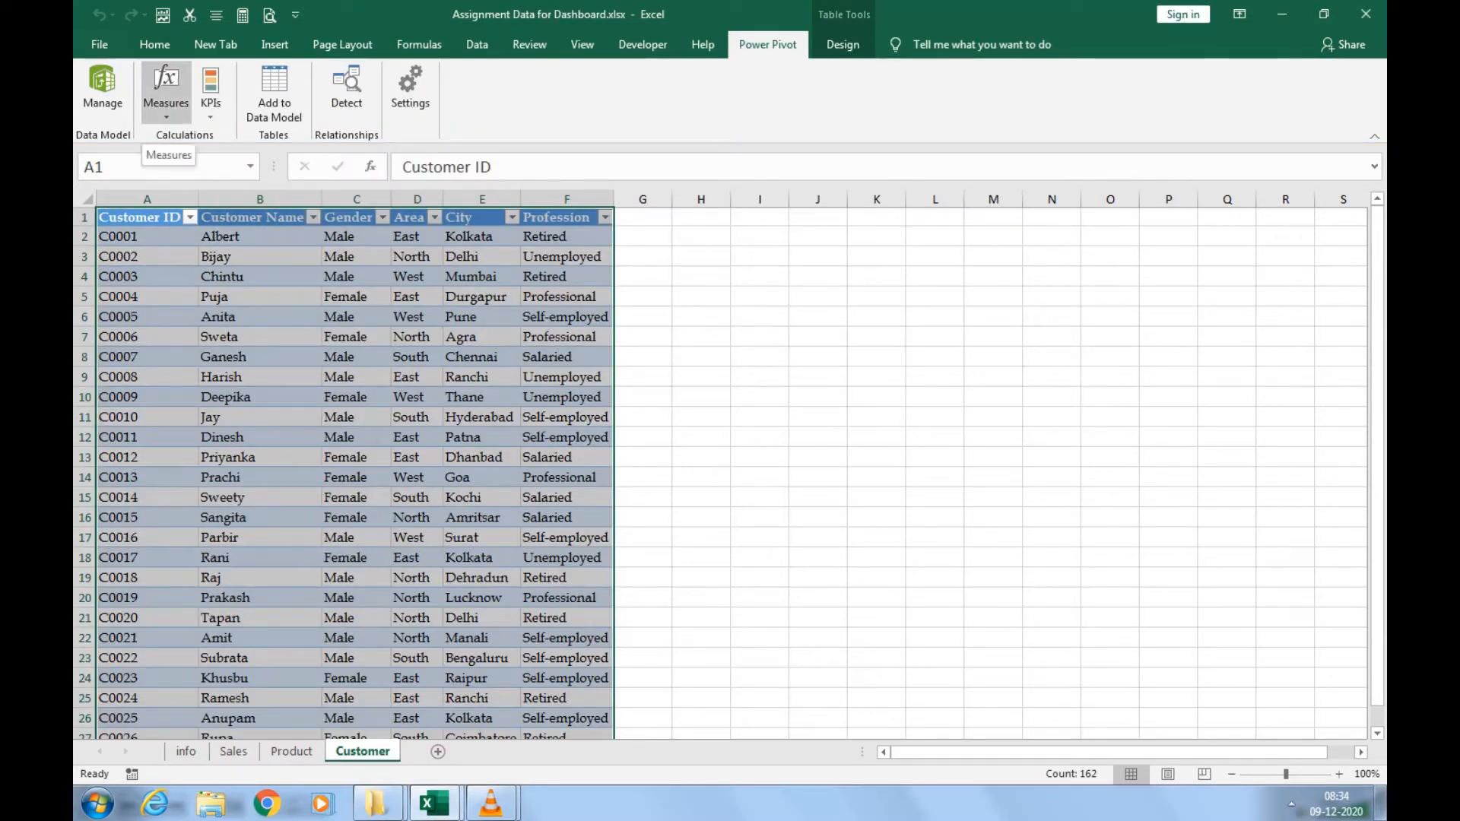
{"action": "left_click", "coordinate": [166, 95]}
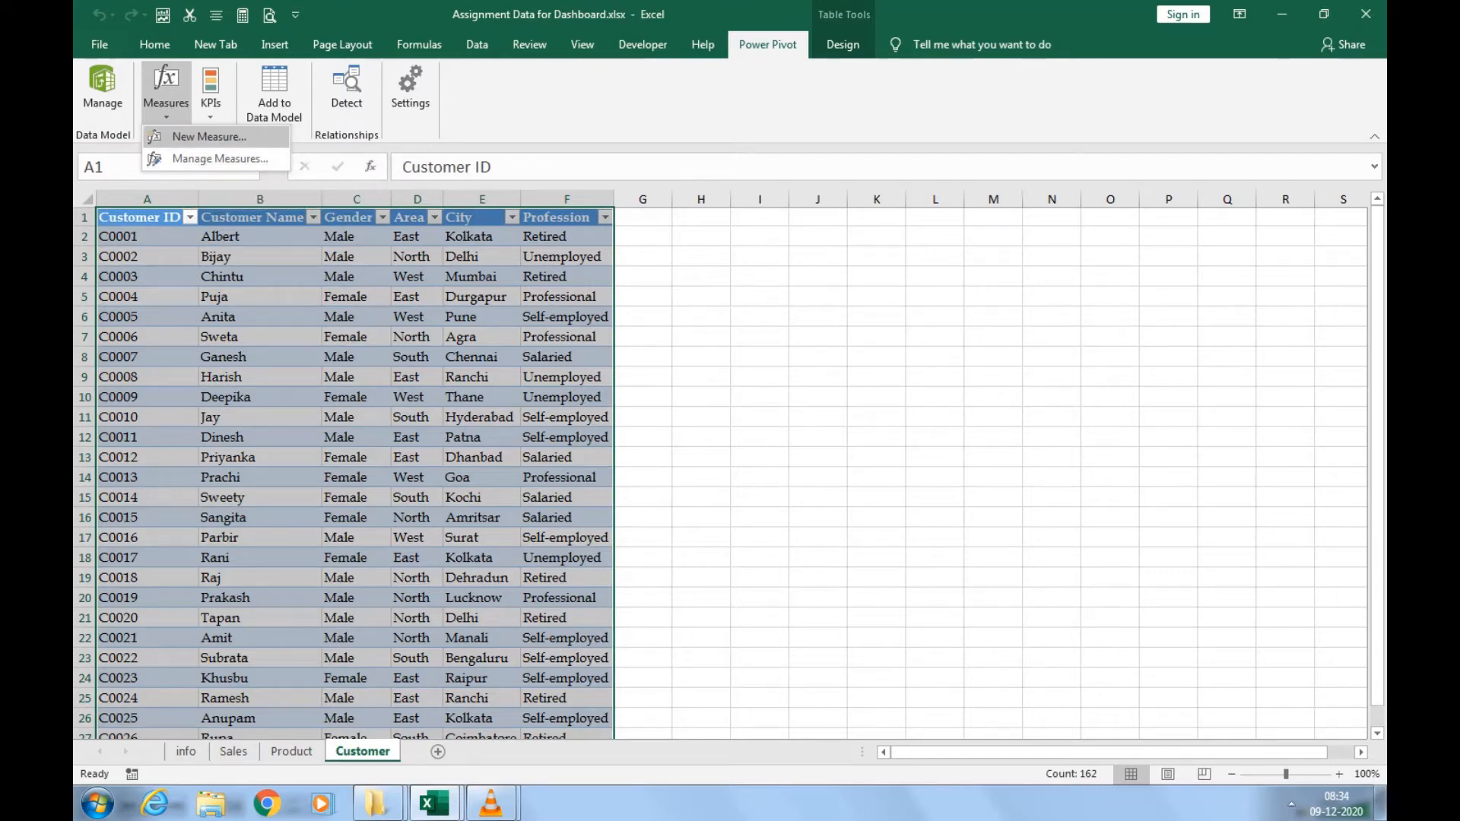
{"action": "left_click", "coordinate": [207, 137]}
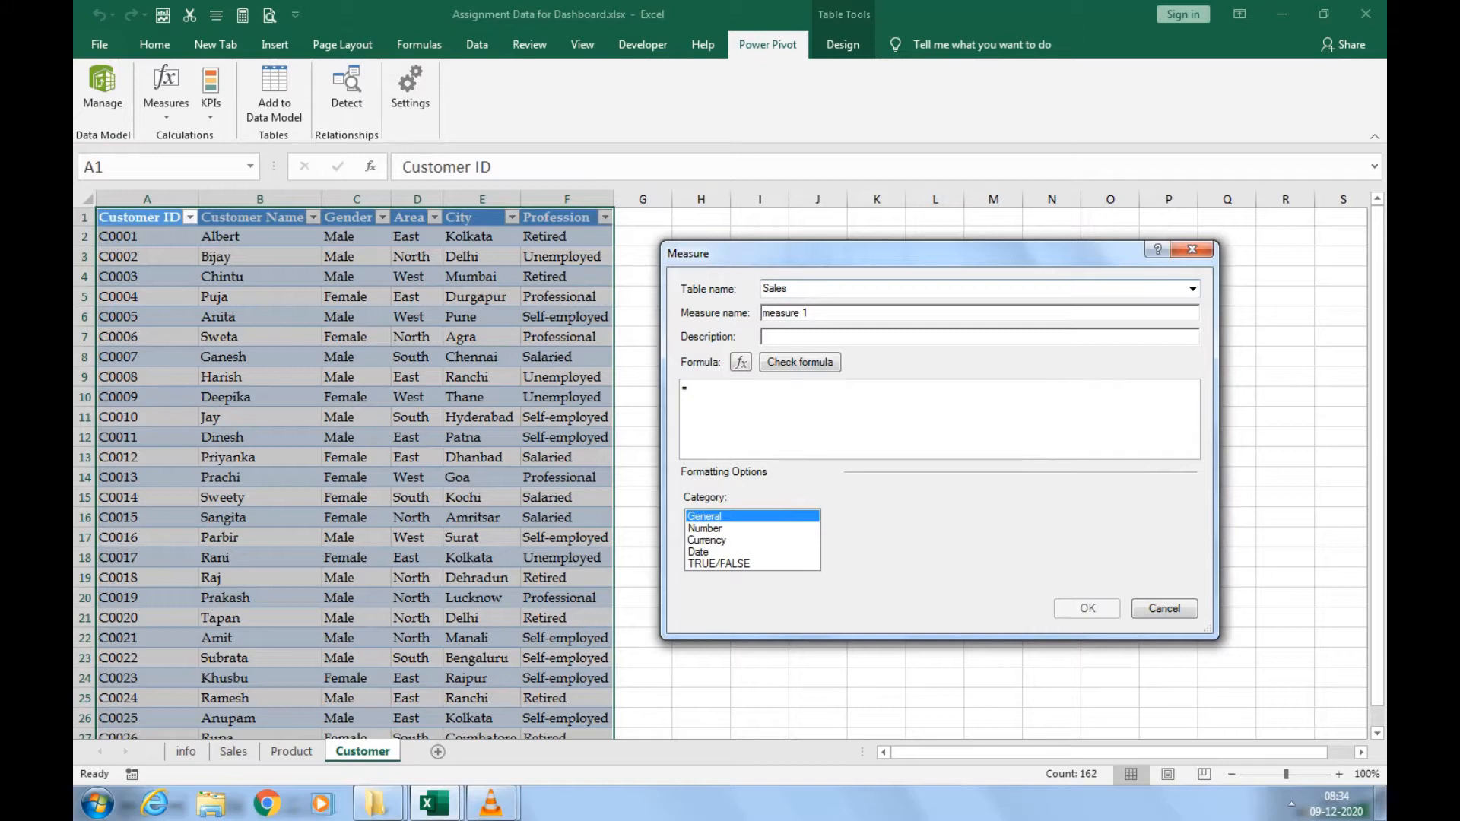
{"action": "left_click", "coordinate": [1192, 289]}
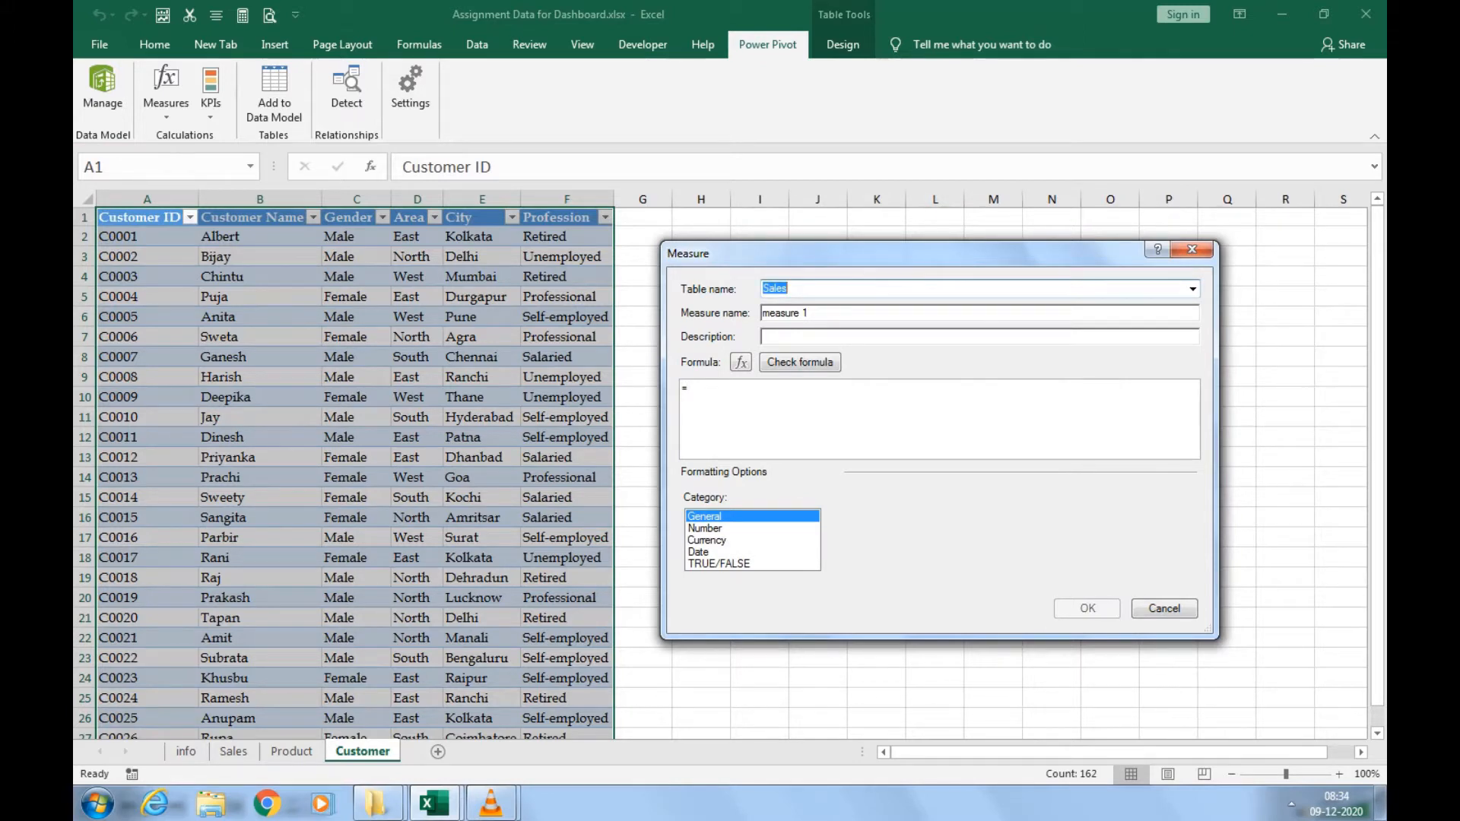
{"action": "left_click", "coordinate": [1164, 609]}
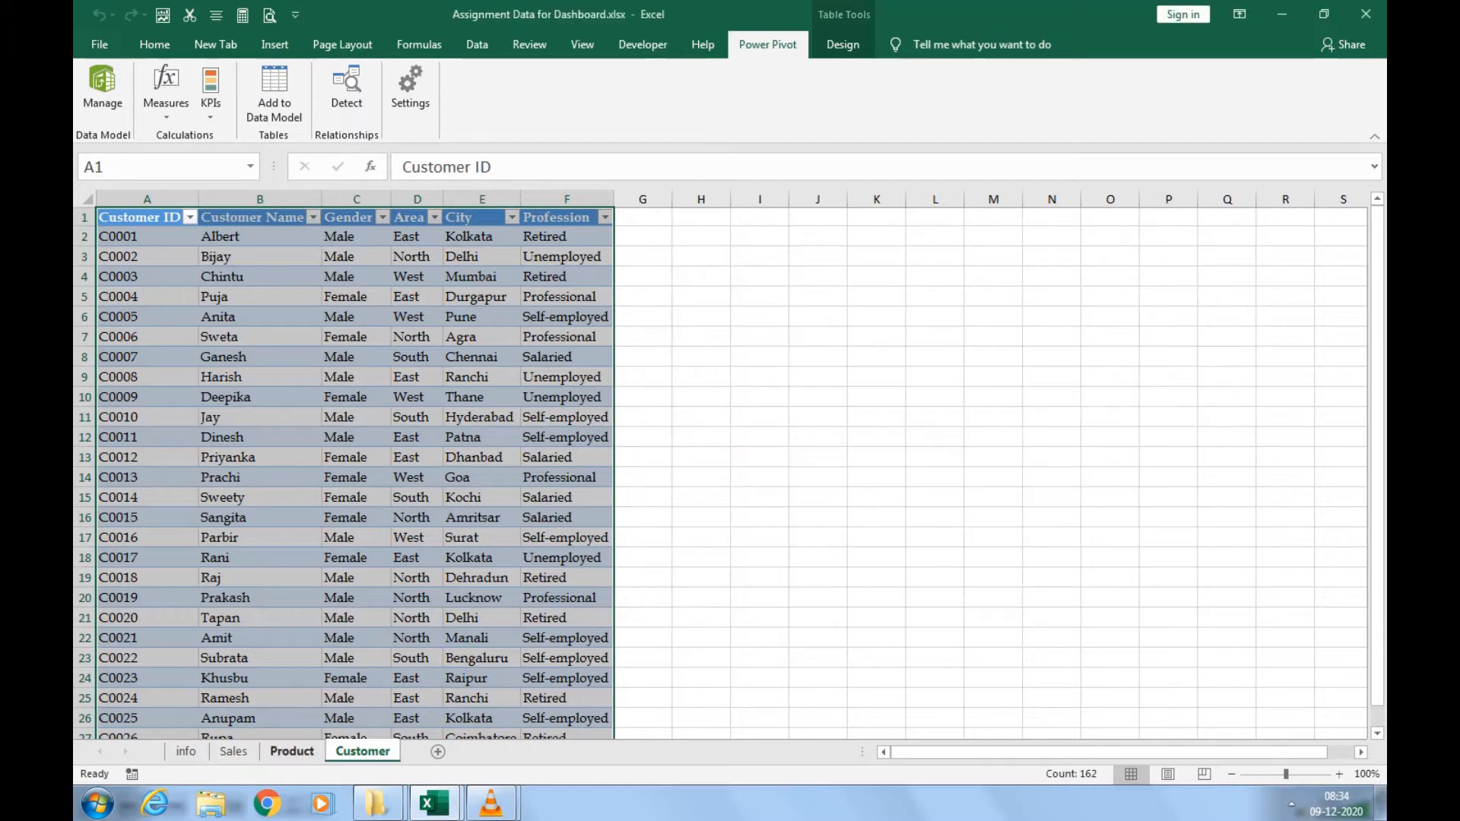
Go to the Sales sheet and start a new measure named SQTY in the Sales table.
{"action": "left_click", "coordinate": [233, 751]}
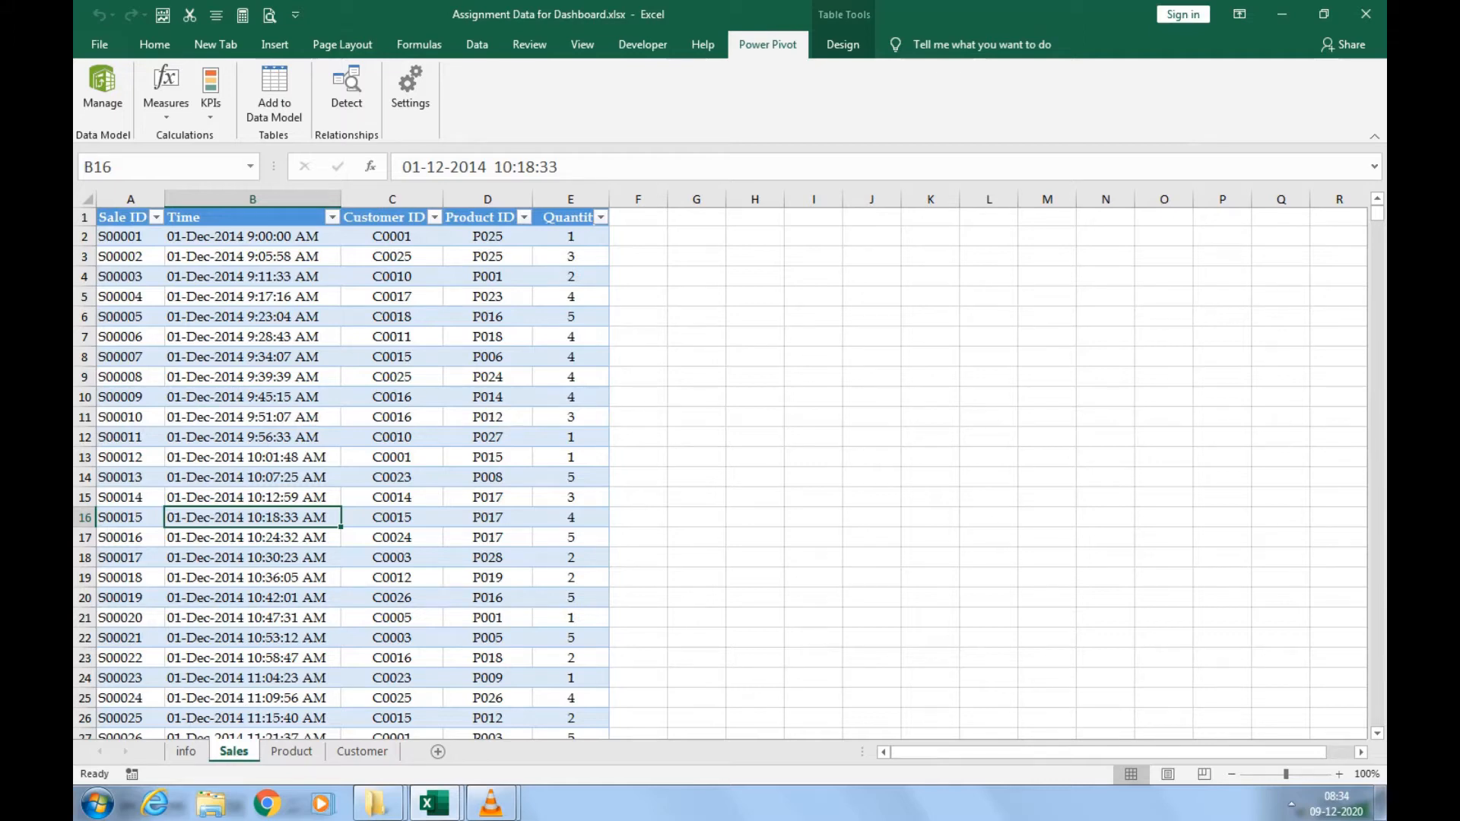
{"action": "left_click", "coordinate": [292, 751]}
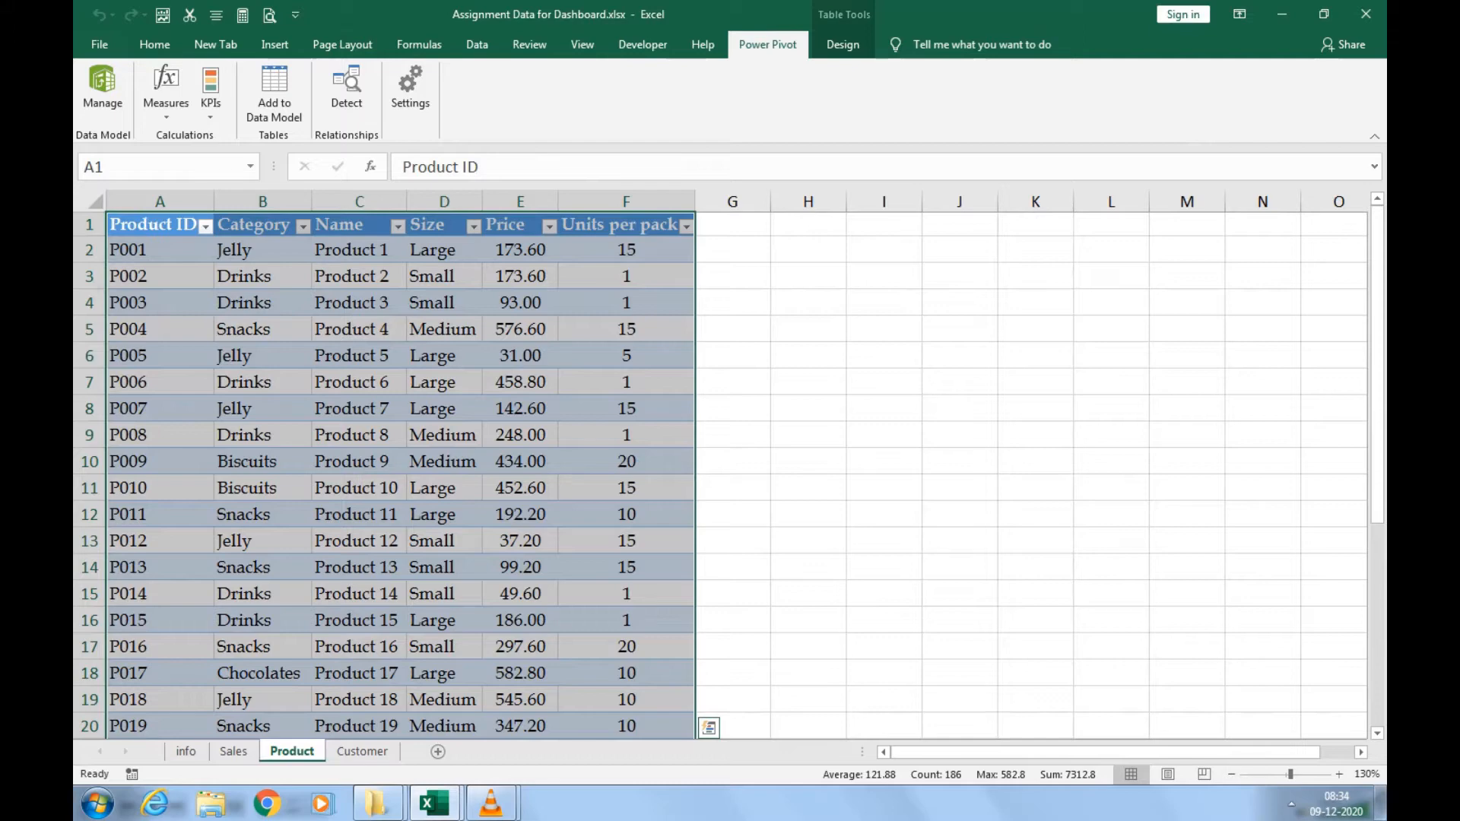
{"action": "left_click", "coordinate": [233, 751]}
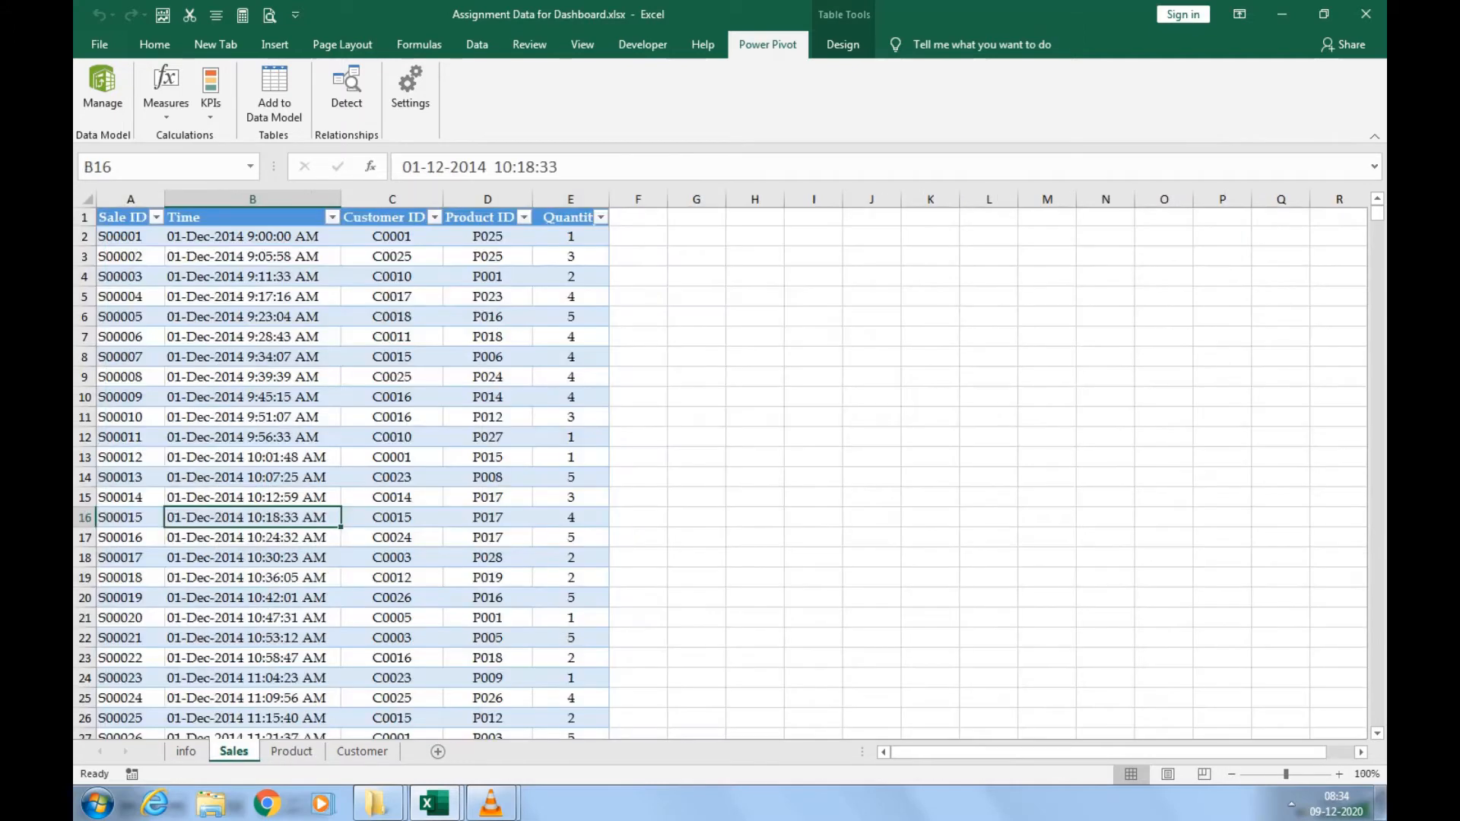
{"action": "left_click", "coordinate": [166, 110]}
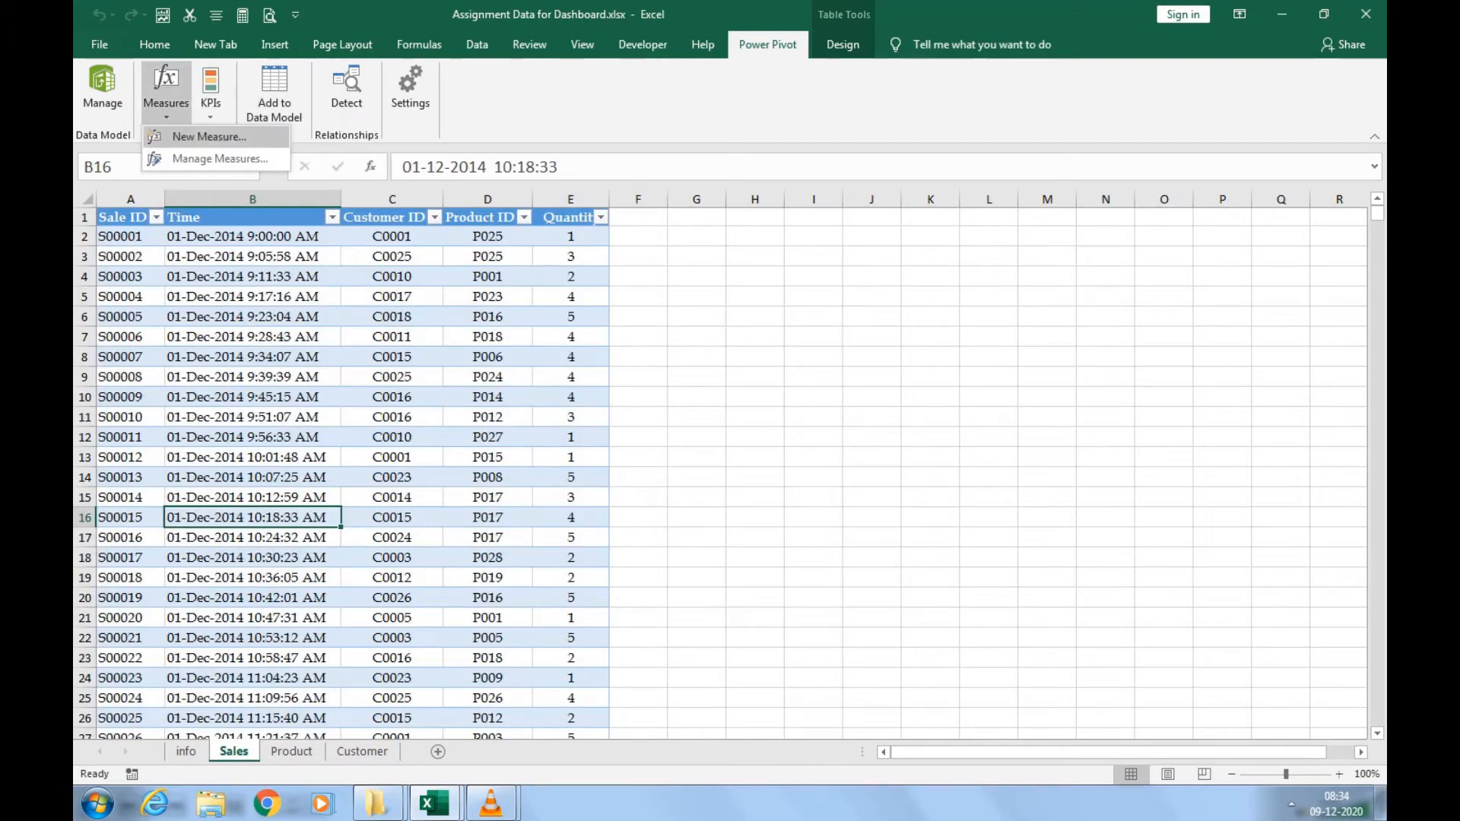
{"action": "left_click", "coordinate": [199, 136]}
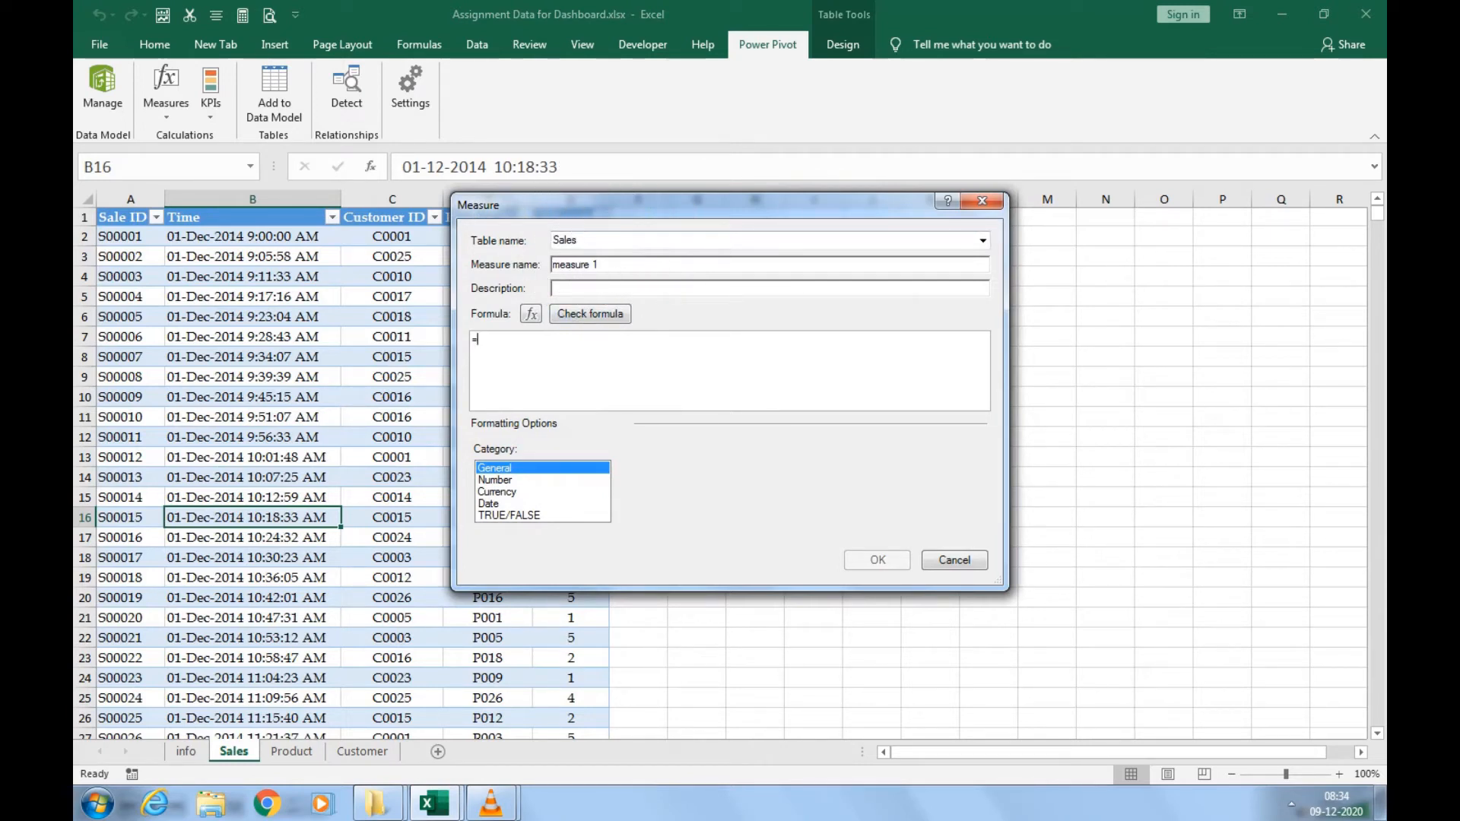
{"action": "left_click_drag", "start_coordinate": [600, 264], "coordinate": [553, 264]}
{"action": "left_click_drag", "start_coordinate": [684, 205], "coordinate": [910, 246]}
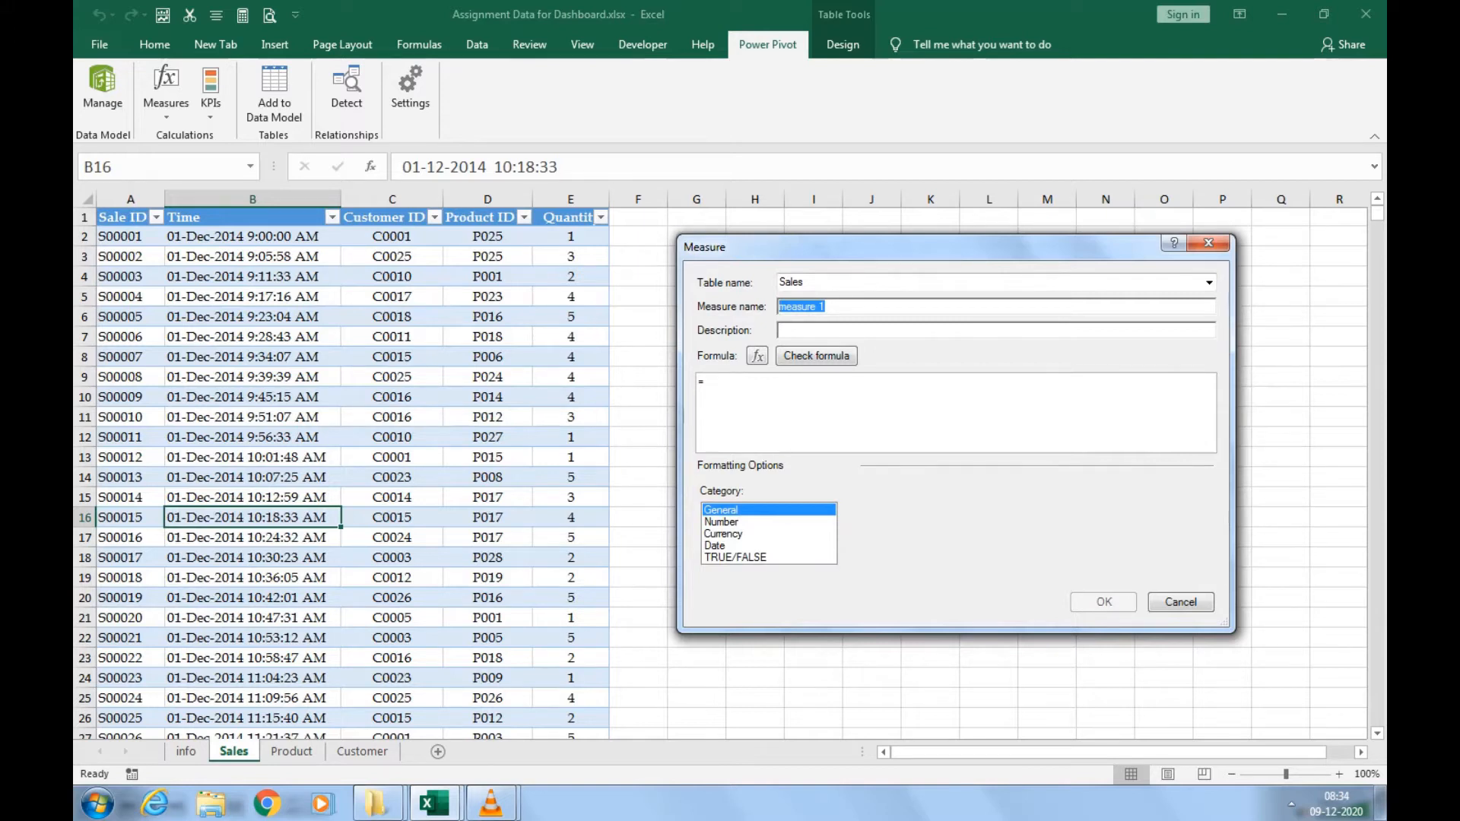
{"action": "type", "text": "Q"}
{"action": "key", "text": "BackSpace"}
{"action": "type", "text": "SQTY"}
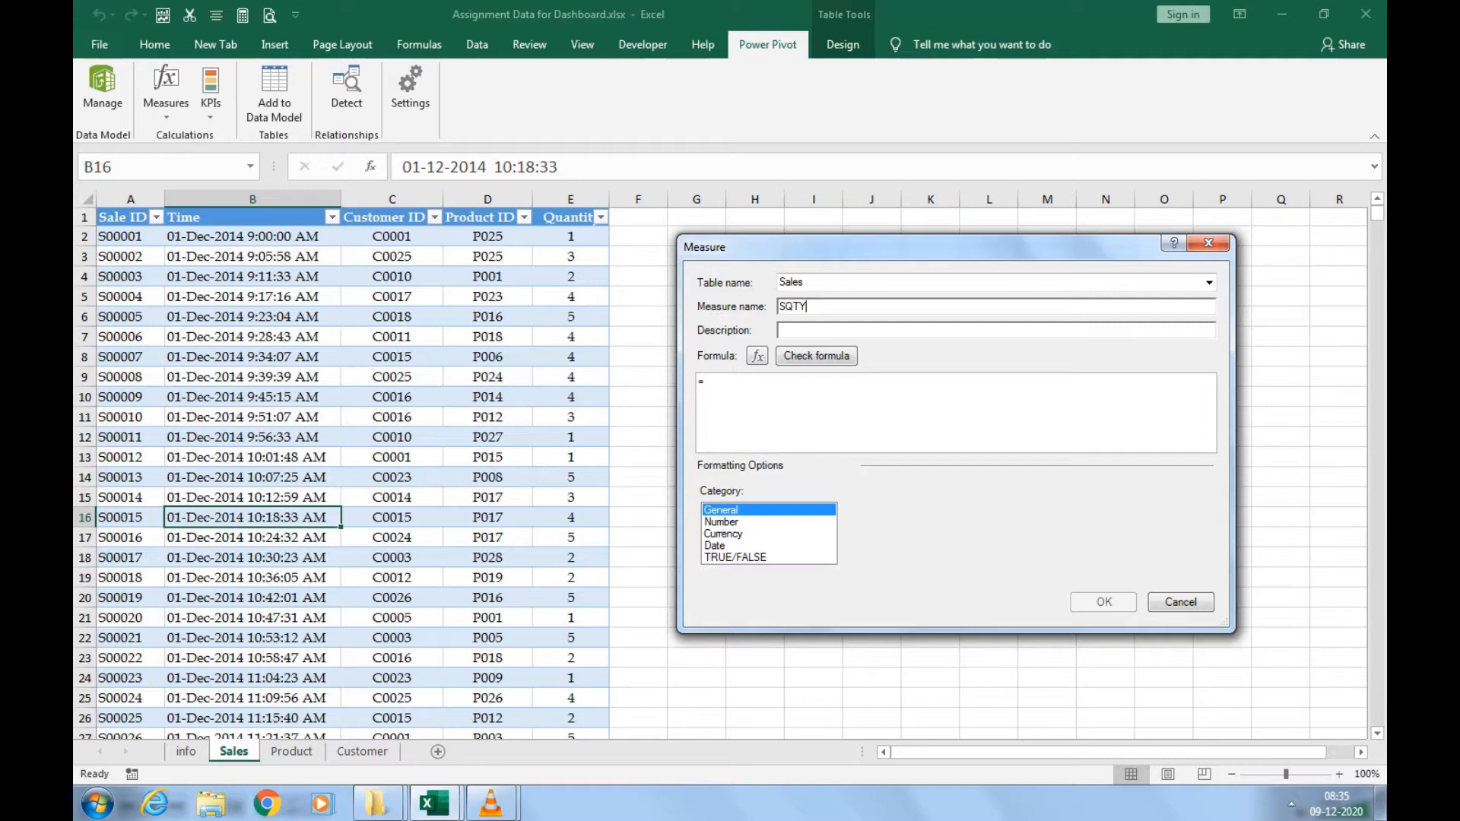
Define the SQTY measure as =SUM([Quantity]), check the formula and save the measure.
{"action": "left_click", "coordinate": [705, 382]}
{"action": "type", "text": "sum"}
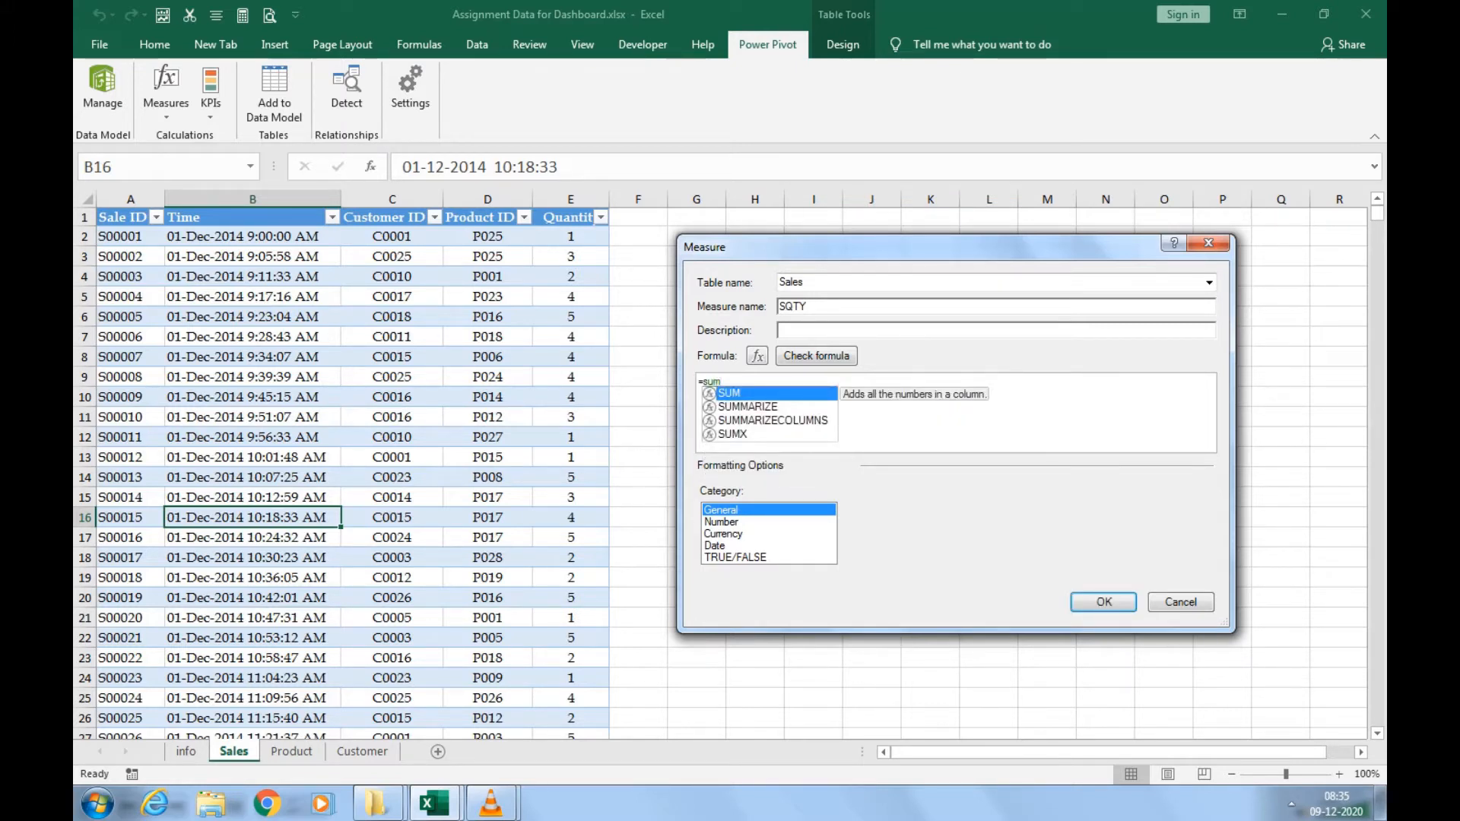
{"action": "key", "text": "Tab"}
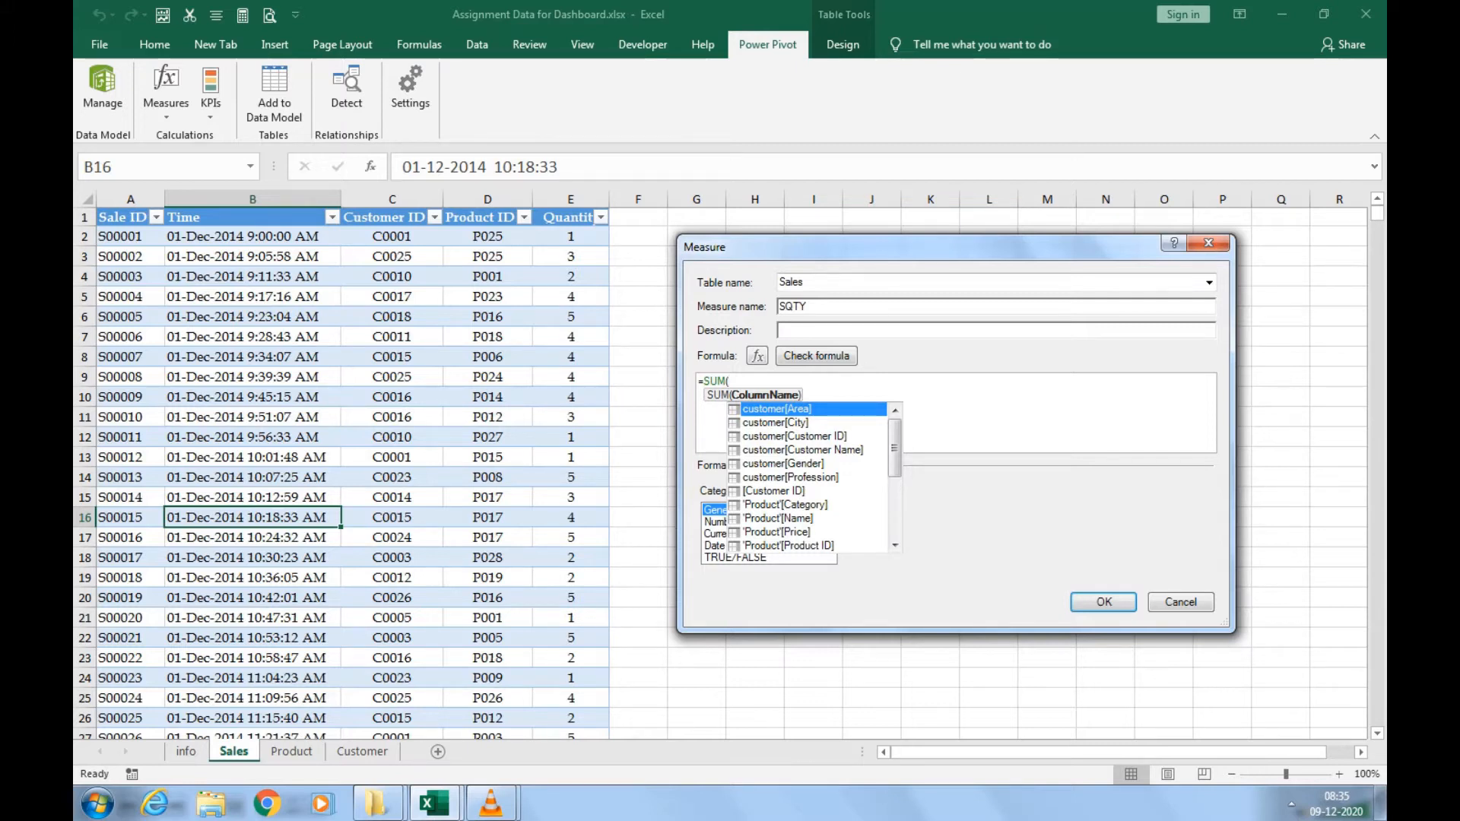
{"action": "key", "text": "Down"}
{"action": "key", "text": "Down"}
{"action": "key", "text": "Down"}
{"action": "key", "text": "Down"}
{"action": "key", "text": "Down"}
{"action": "key", "text": "Down"}
{"action": "key", "text": "Down"}
{"action": "key", "text": "Down"}
{"action": "key", "text": "Down"}
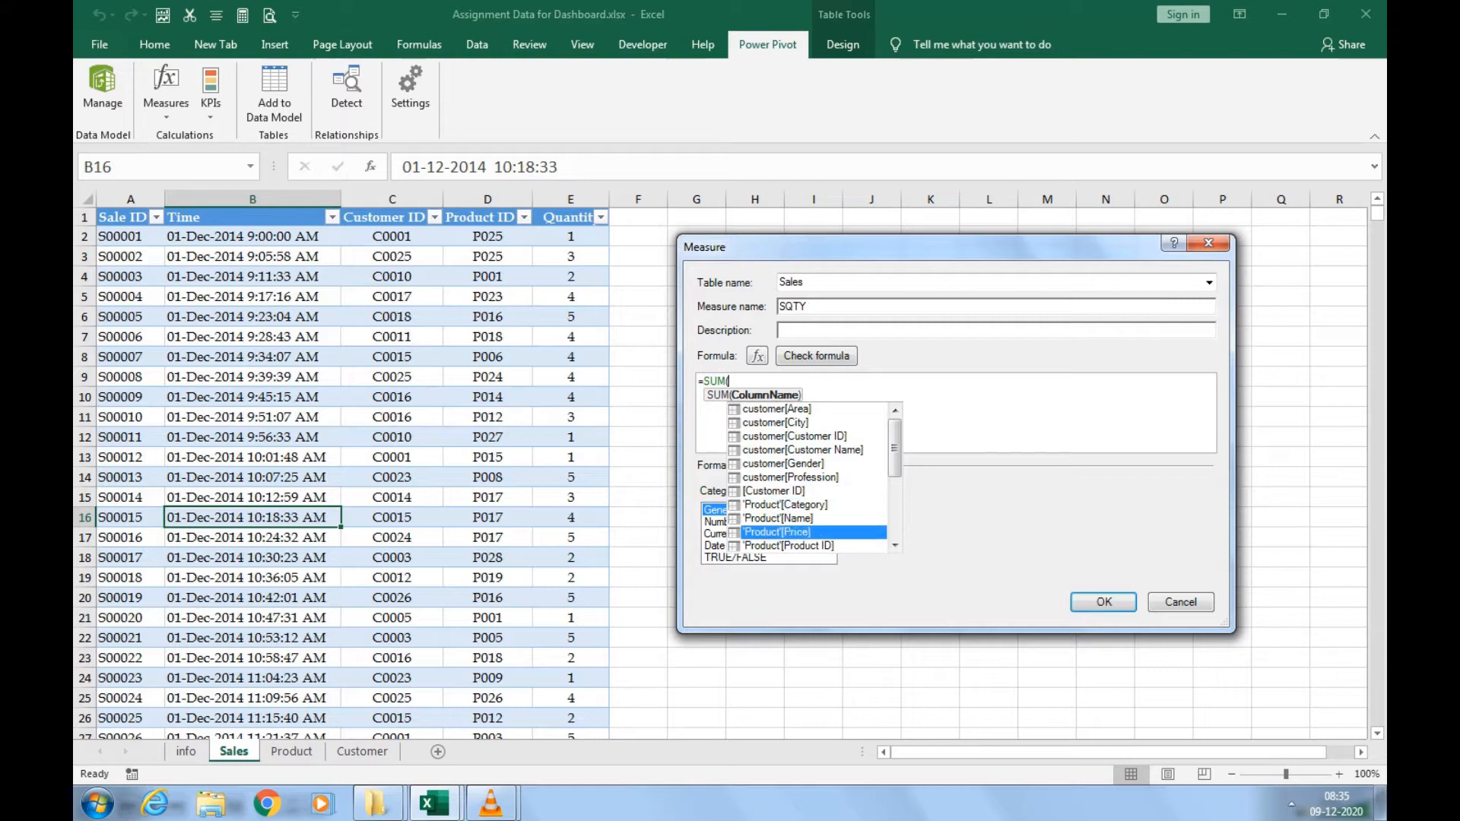
{"action": "key", "text": "Down"}
{"action": "key", "text": "Down"}
{"action": "key", "text": "Down"}
{"action": "key", "text": "Down"}
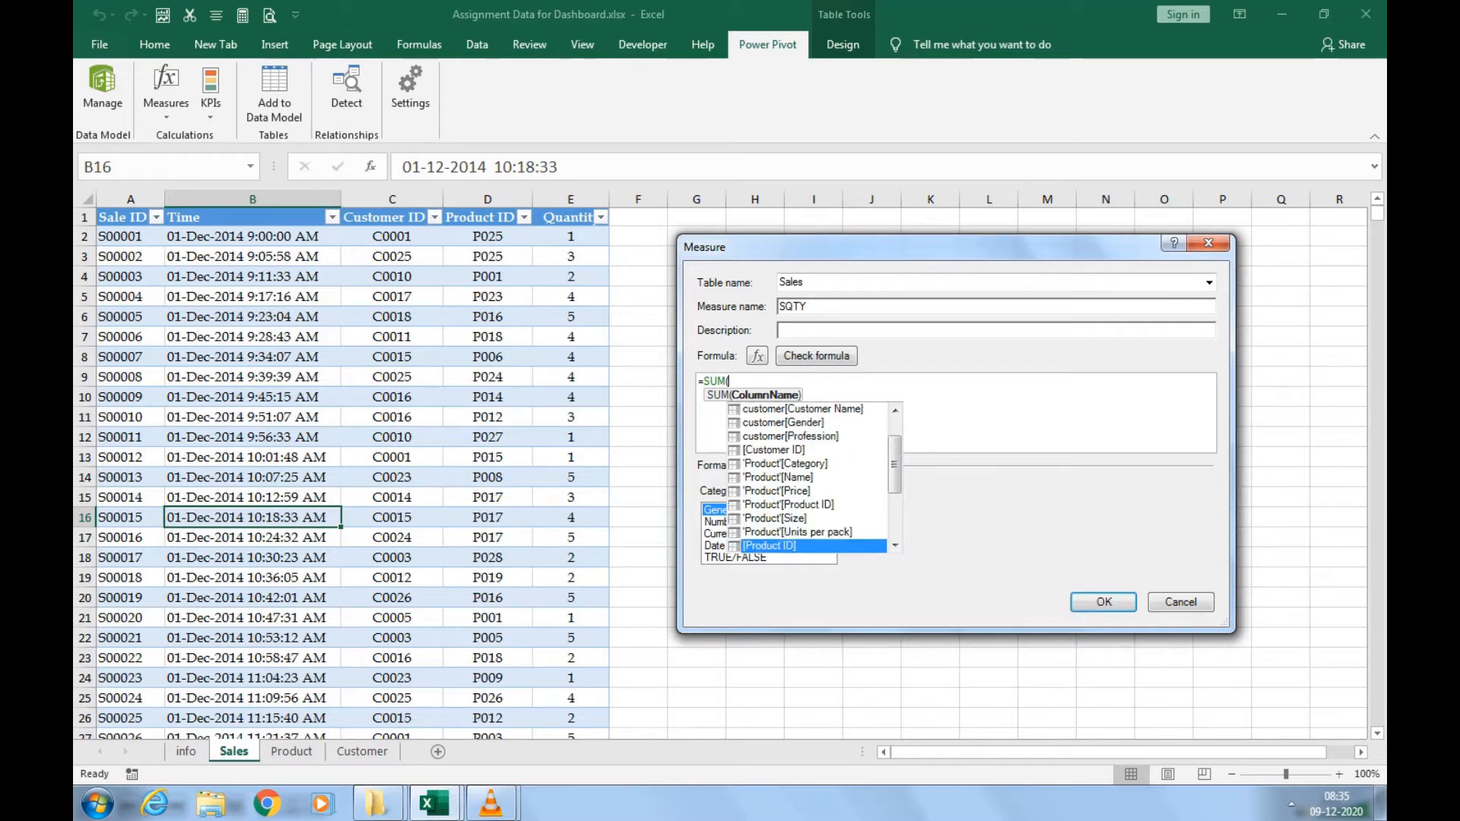
{"action": "key", "text": "Down"}
{"action": "key", "text": "Down"}
{"action": "key", "text": "Up"}
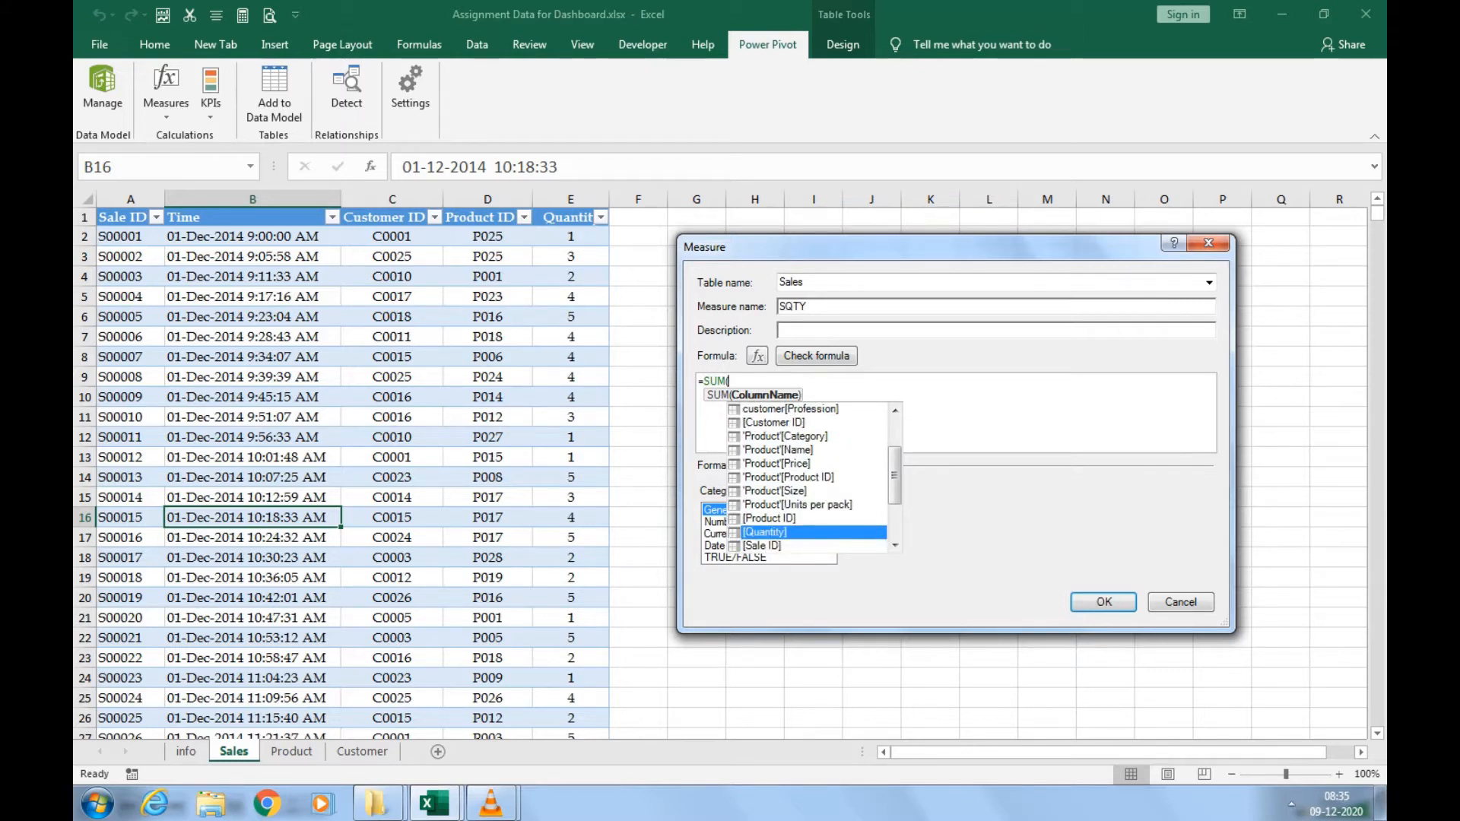
{"action": "key", "text": "Tab"}
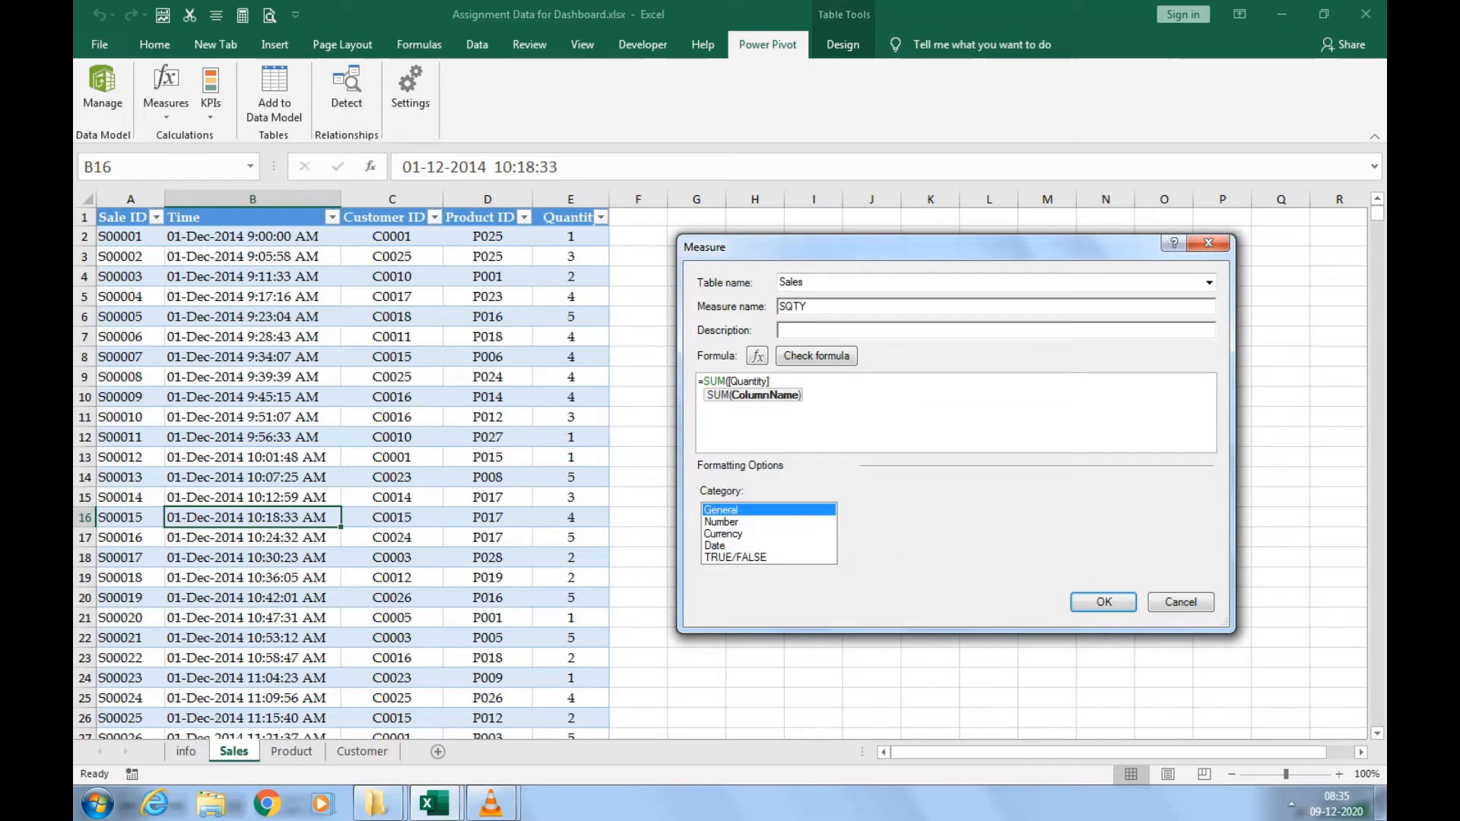
{"action": "type", "text": ")"}
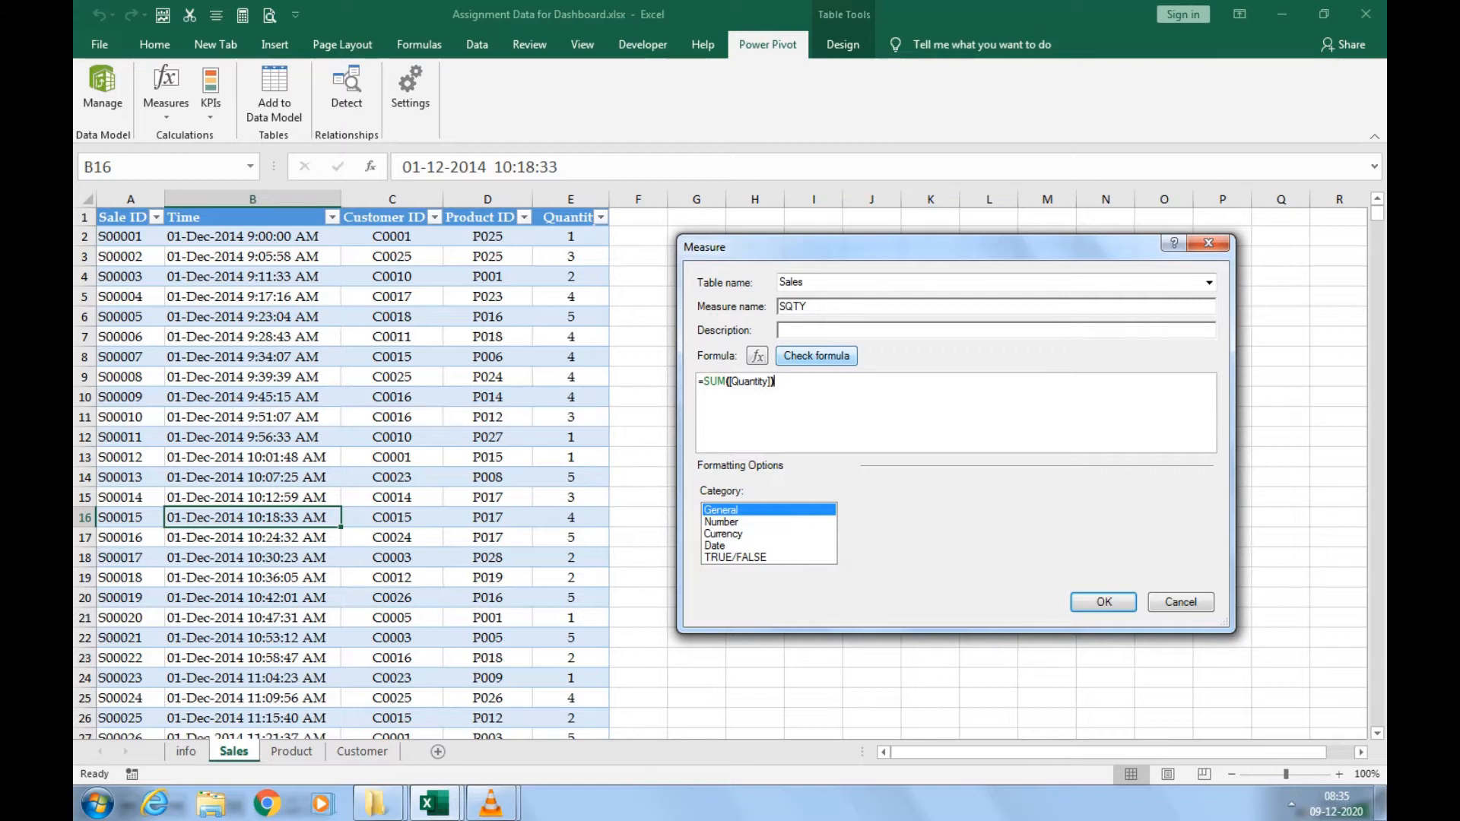
{"action": "left_click", "coordinate": [816, 355]}
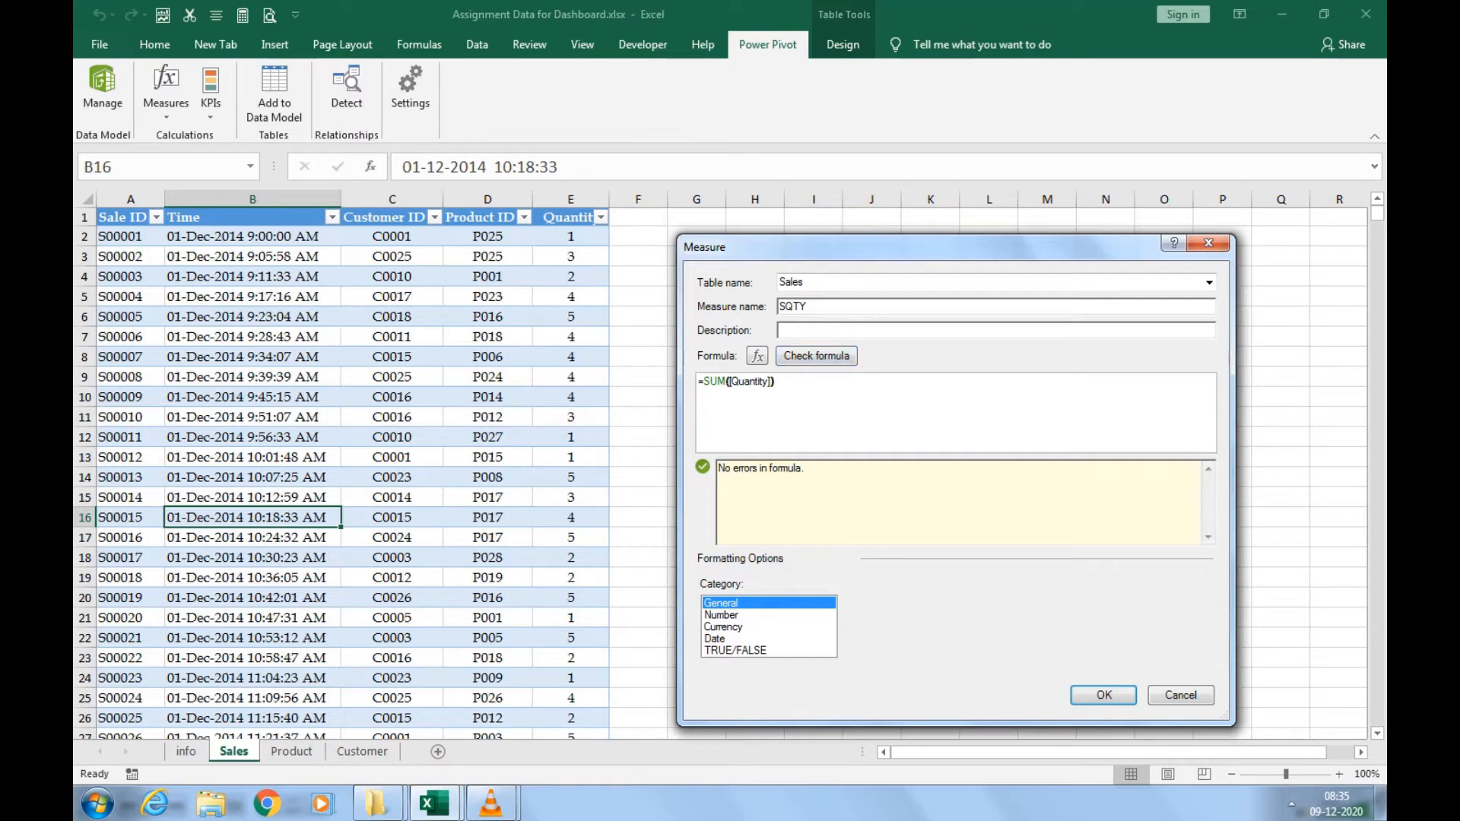
{"action": "key", "text": "Return"}
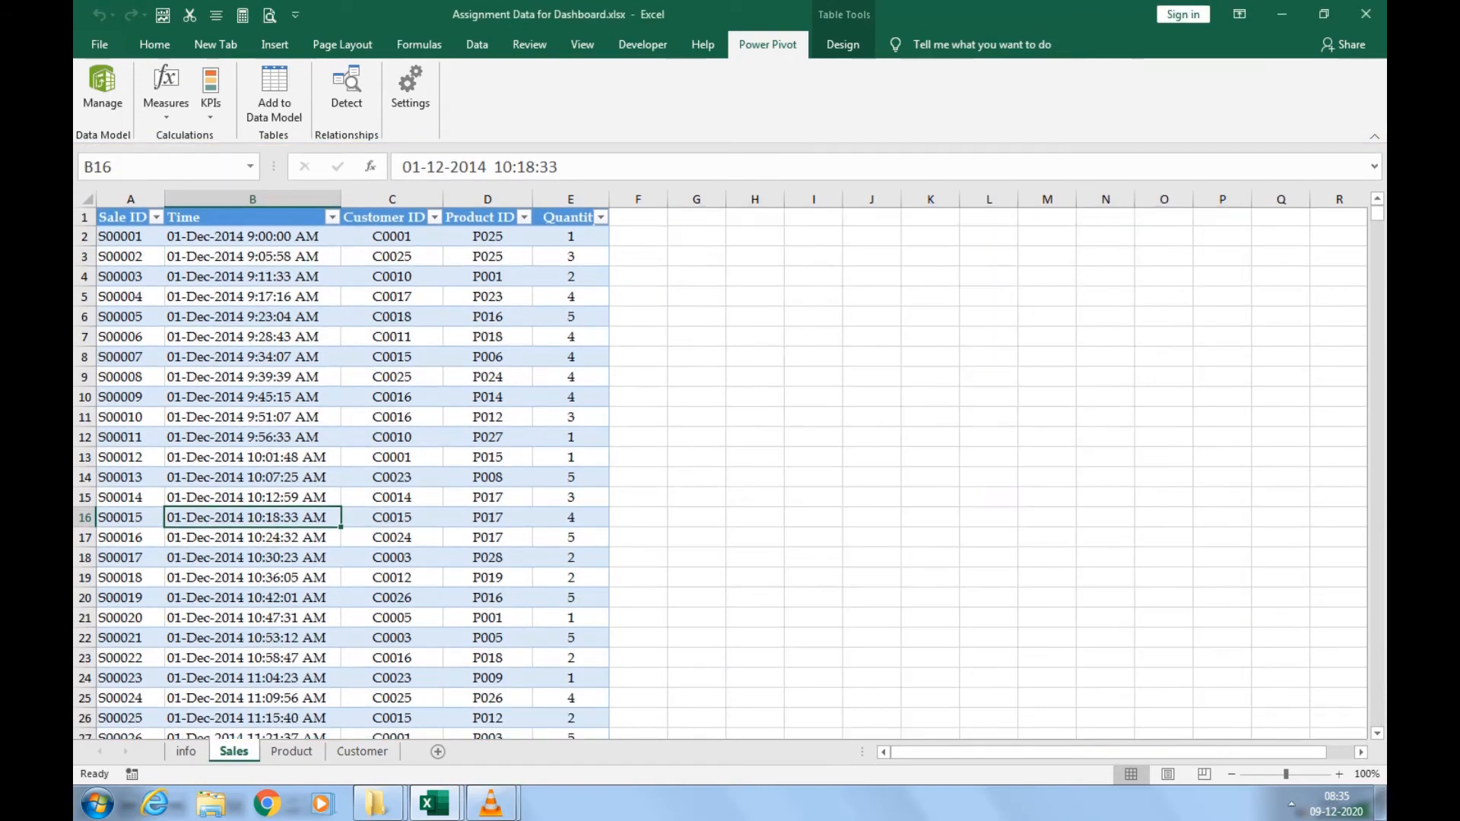
Go to the Product sheet and start a new measure named PPrice in the Product table.
{"action": "key", "text": "ctrl+Page_Down"}
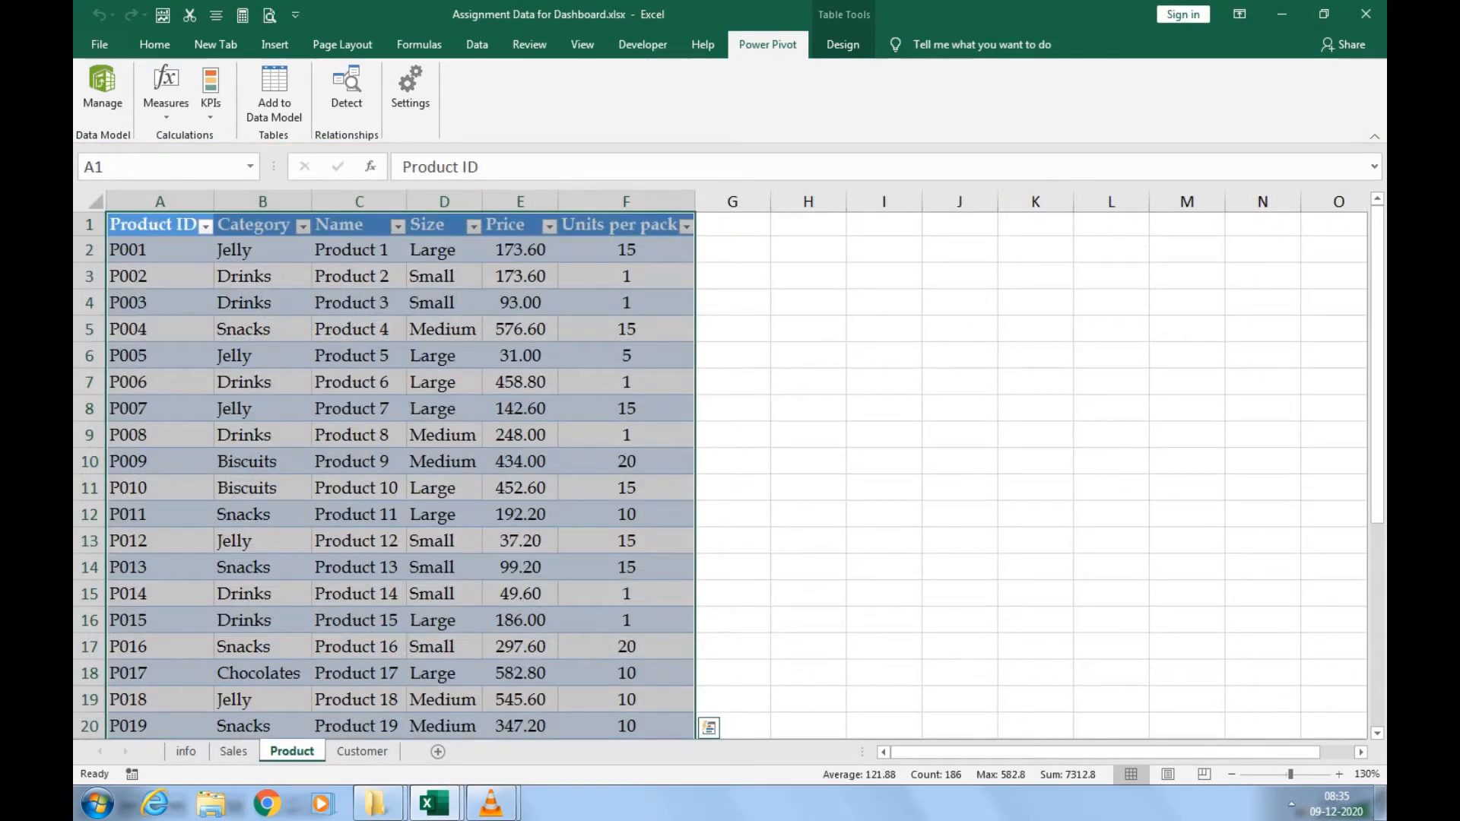
{"action": "left_click", "coordinate": [166, 106]}
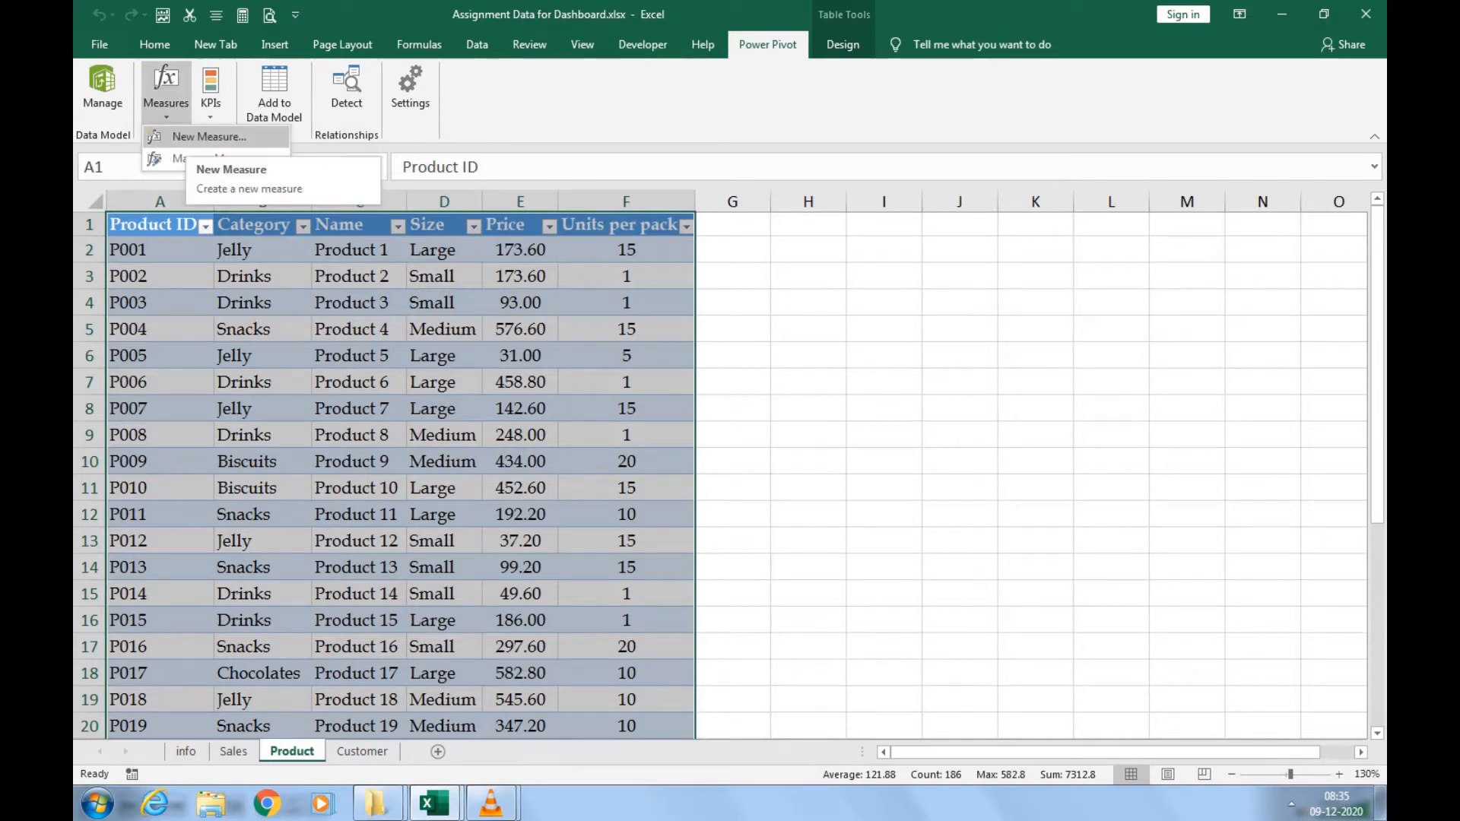
{"action": "left_click", "coordinate": [209, 136]}
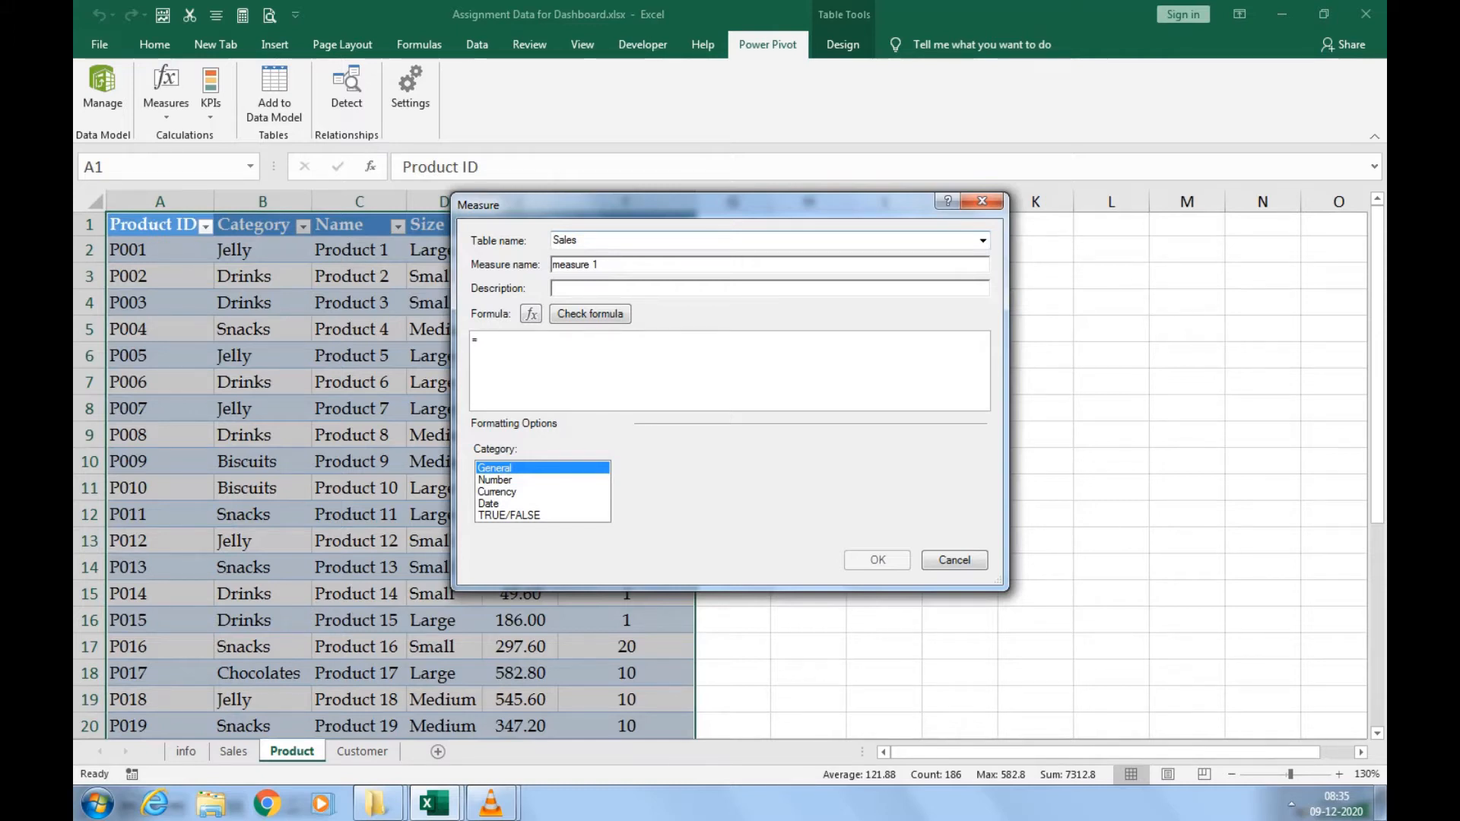
{"action": "left_click", "coordinate": [983, 240]}
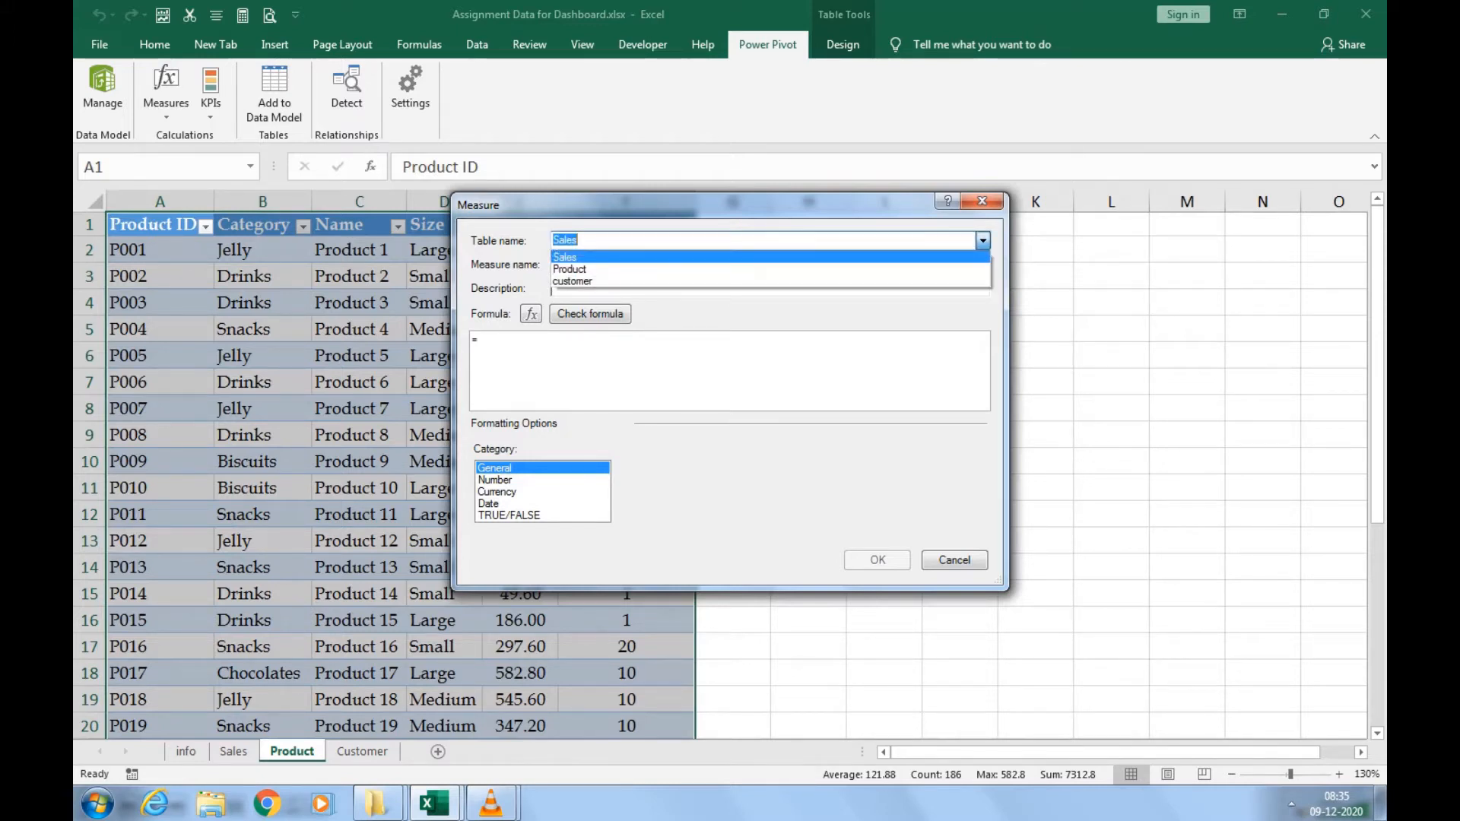
{"action": "left_click", "coordinate": [768, 269]}
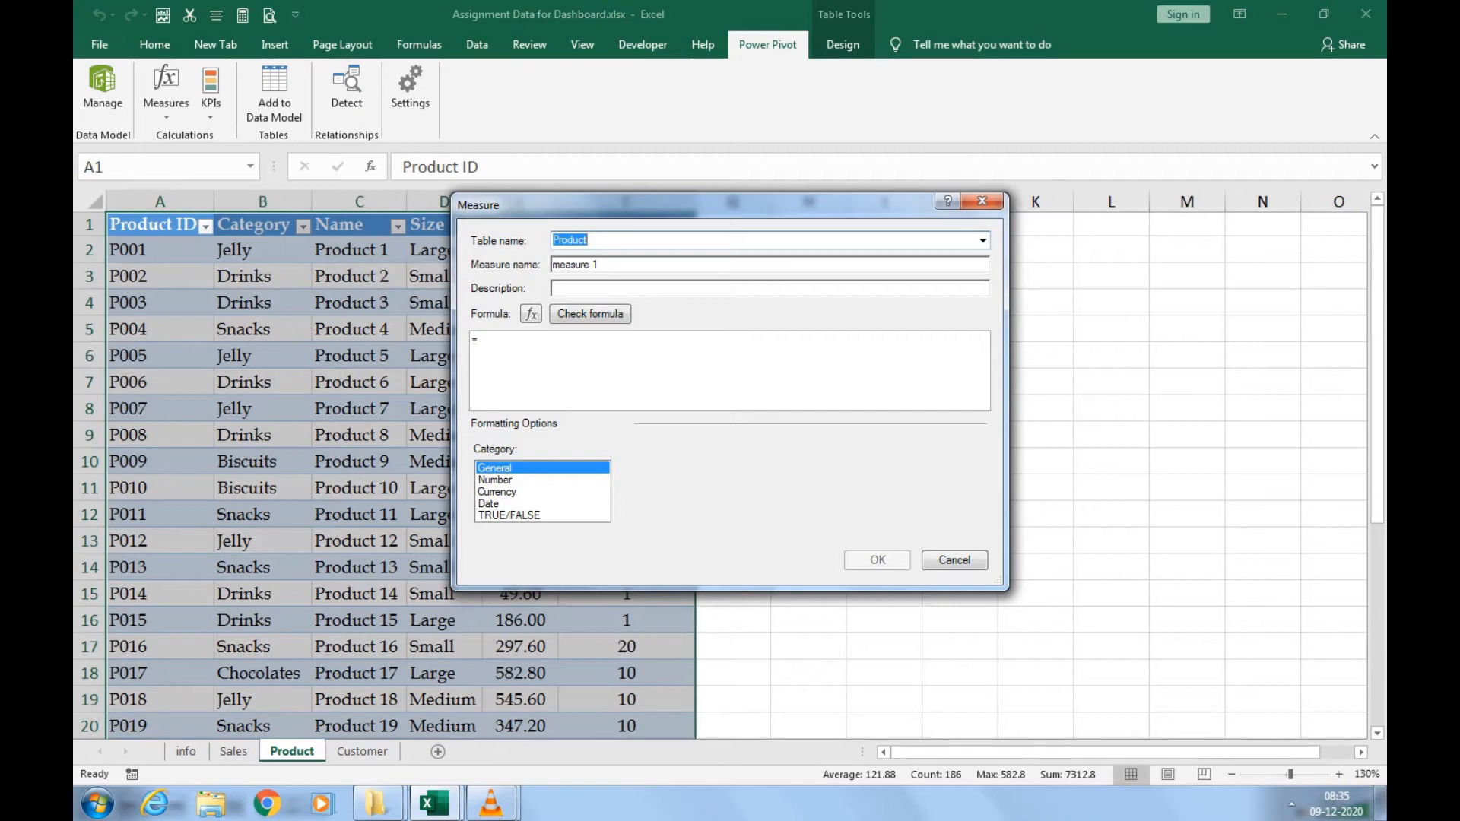
{"action": "key", "text": "Tab"}
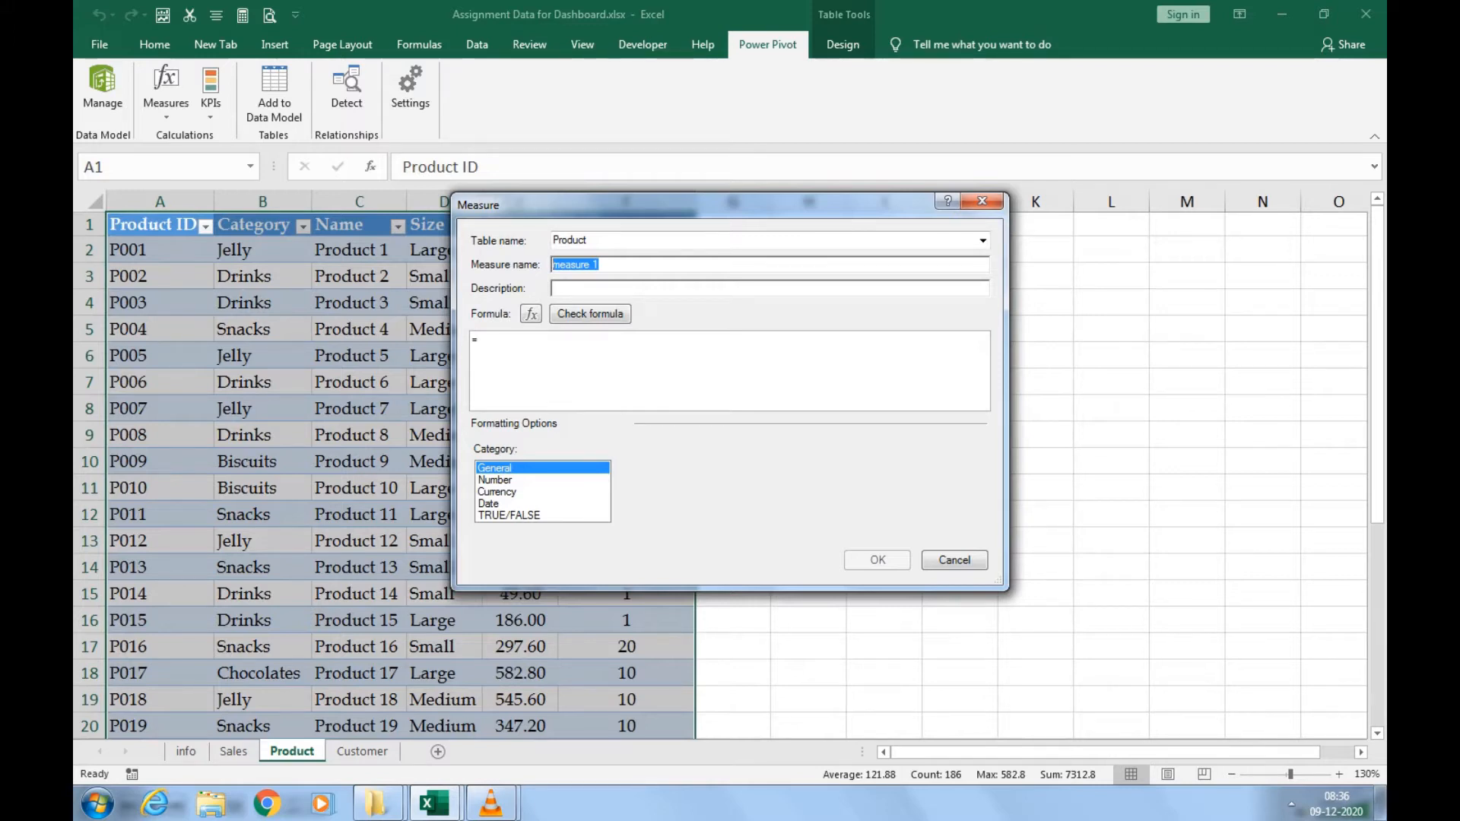
{"action": "type", "text": "pPrice"}
{"action": "left_click_drag", "start_coordinate": [684, 204], "coordinate": [962, 215]}
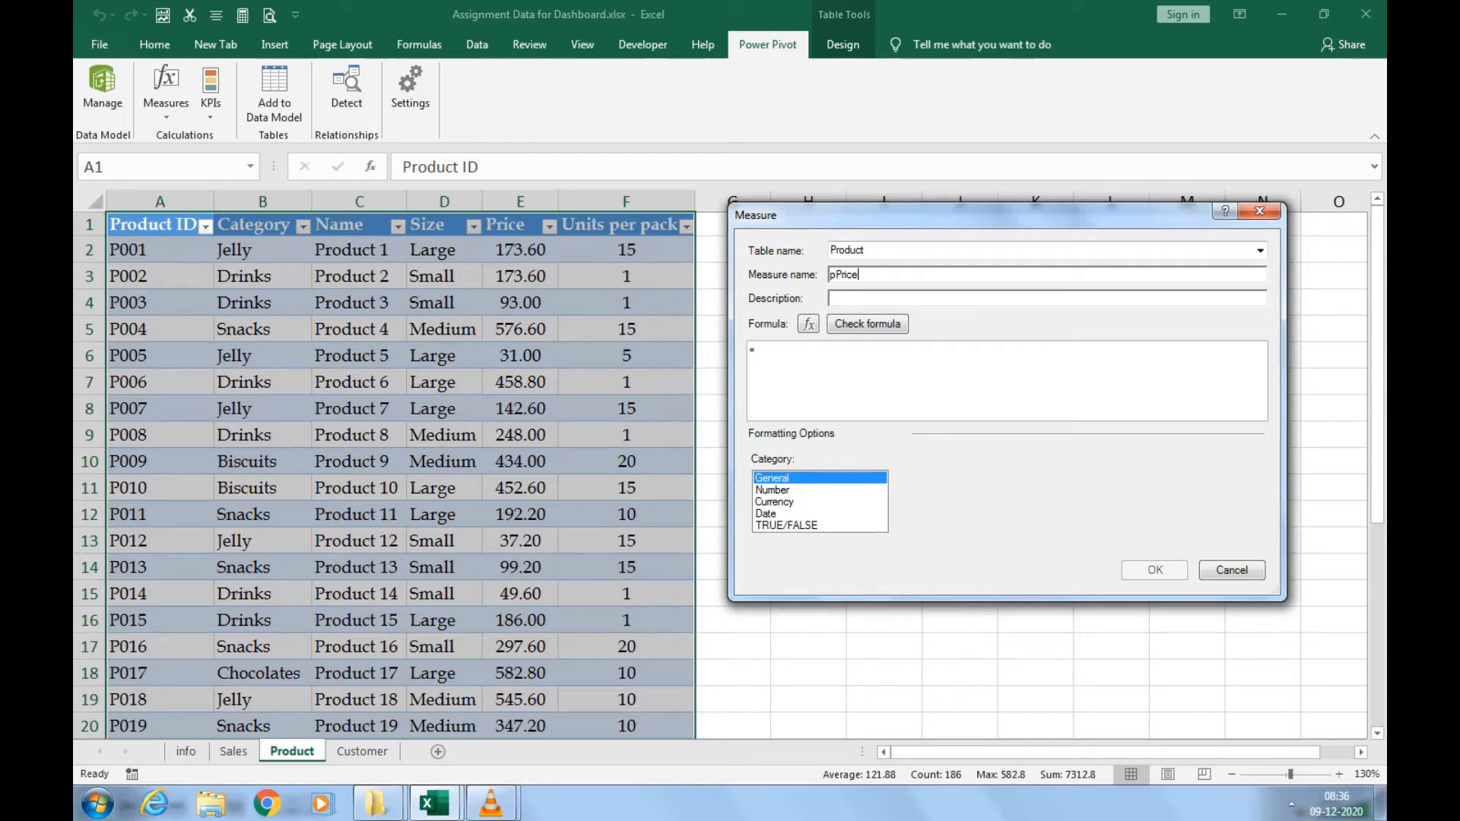
{"action": "key", "text": "Home"}
{"action": "key", "text": "Delete"}
{"action": "type", "text": "P"}
Define the PPrice measure as =SUM([Price]), check the formula and save the measure.
{"action": "type", "text": "sum"}
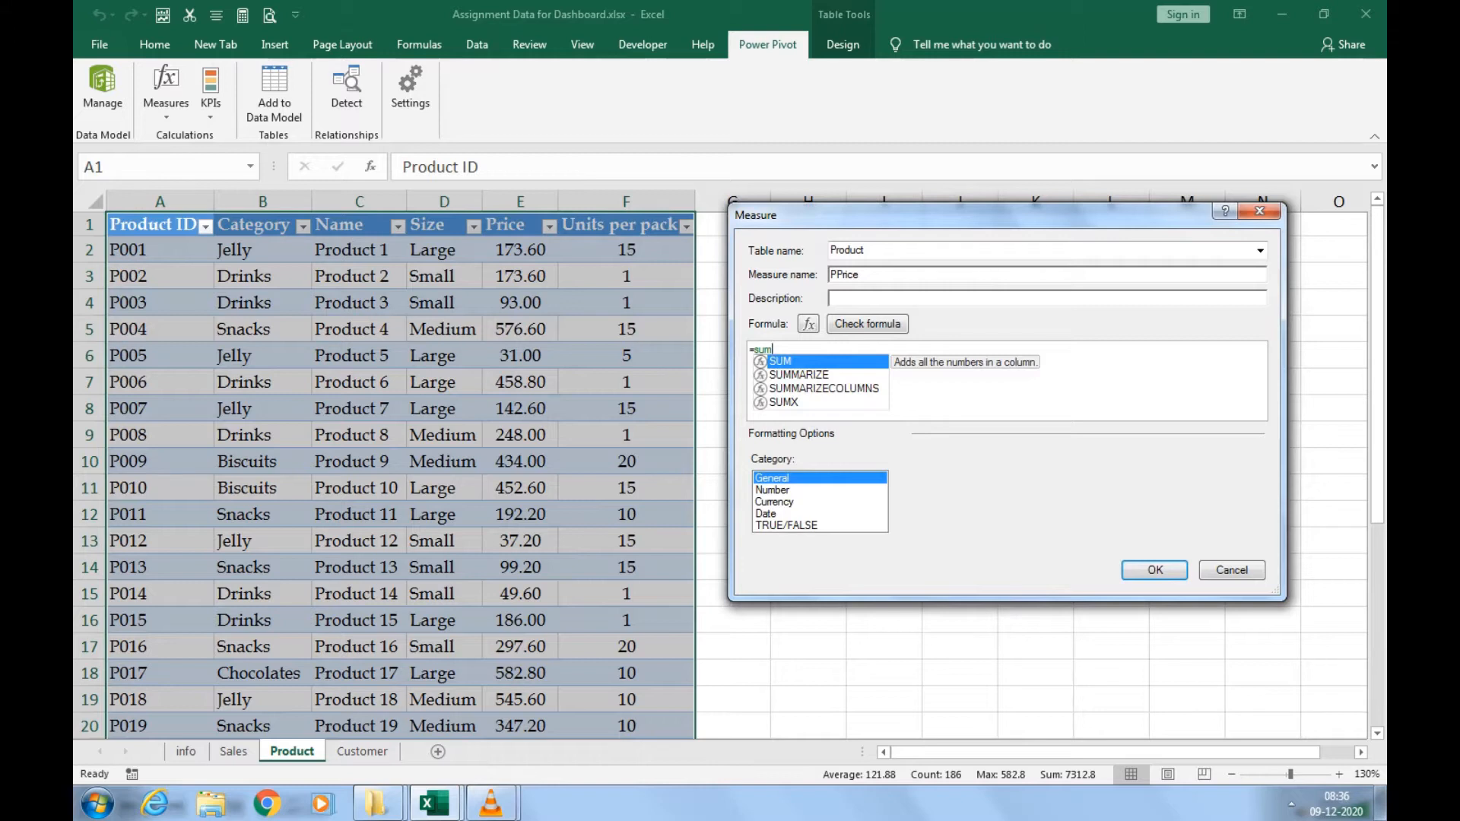
{"action": "key", "text": "Tab"}
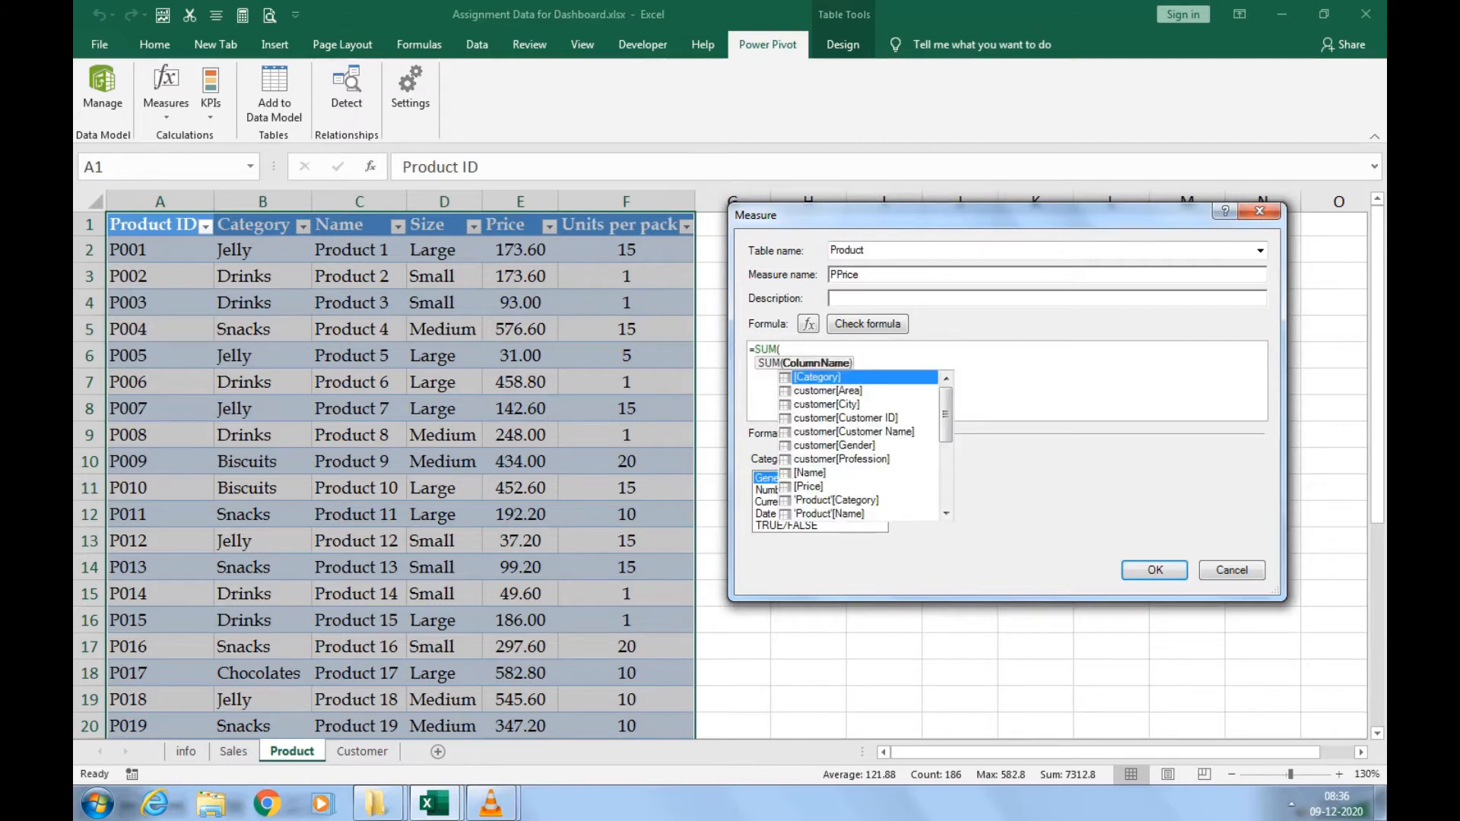
{"action": "key", "text": "Down"}
{"action": "key", "text": "Down"}
{"action": "key", "text": "Down"}
{"action": "key", "text": "Down"}
{"action": "key", "text": "Down"}
{"action": "key", "text": "Down"}
{"action": "key", "text": "Down"}
{"action": "key", "text": "Down"}
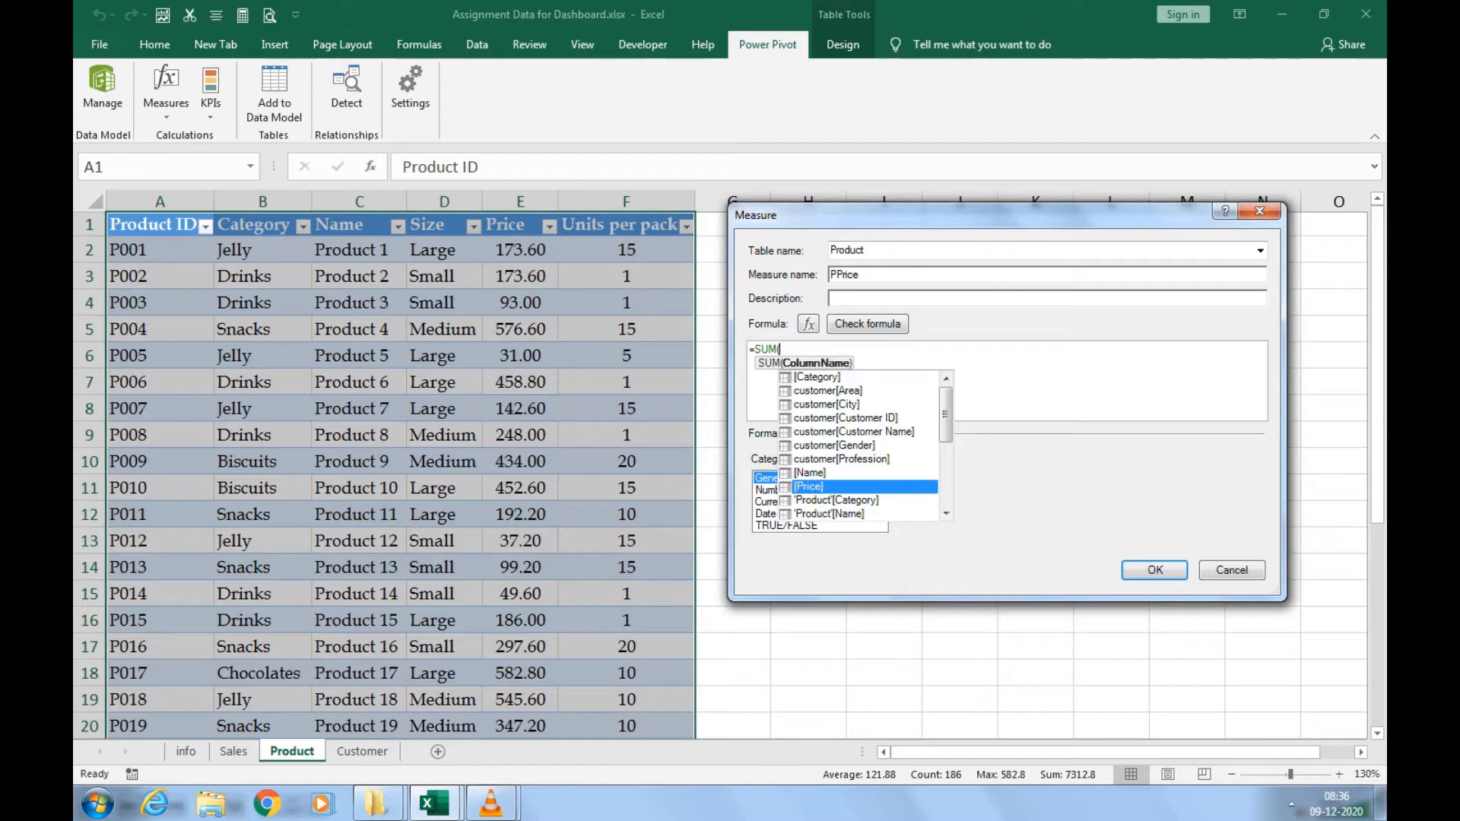
{"action": "key", "text": "Tab"}
{"action": "type", "text": ")"}
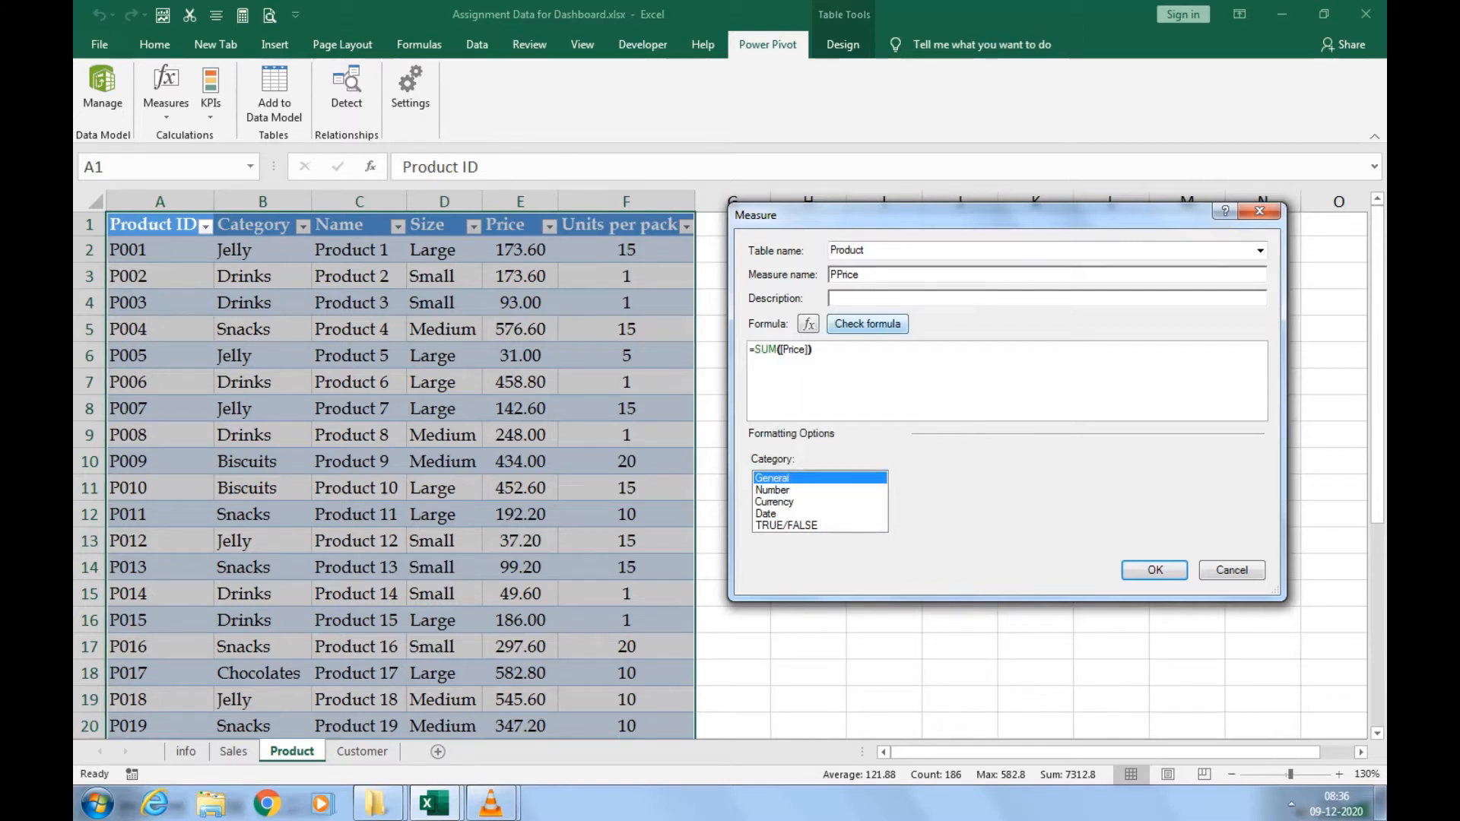
{"action": "left_click", "coordinate": [867, 324]}
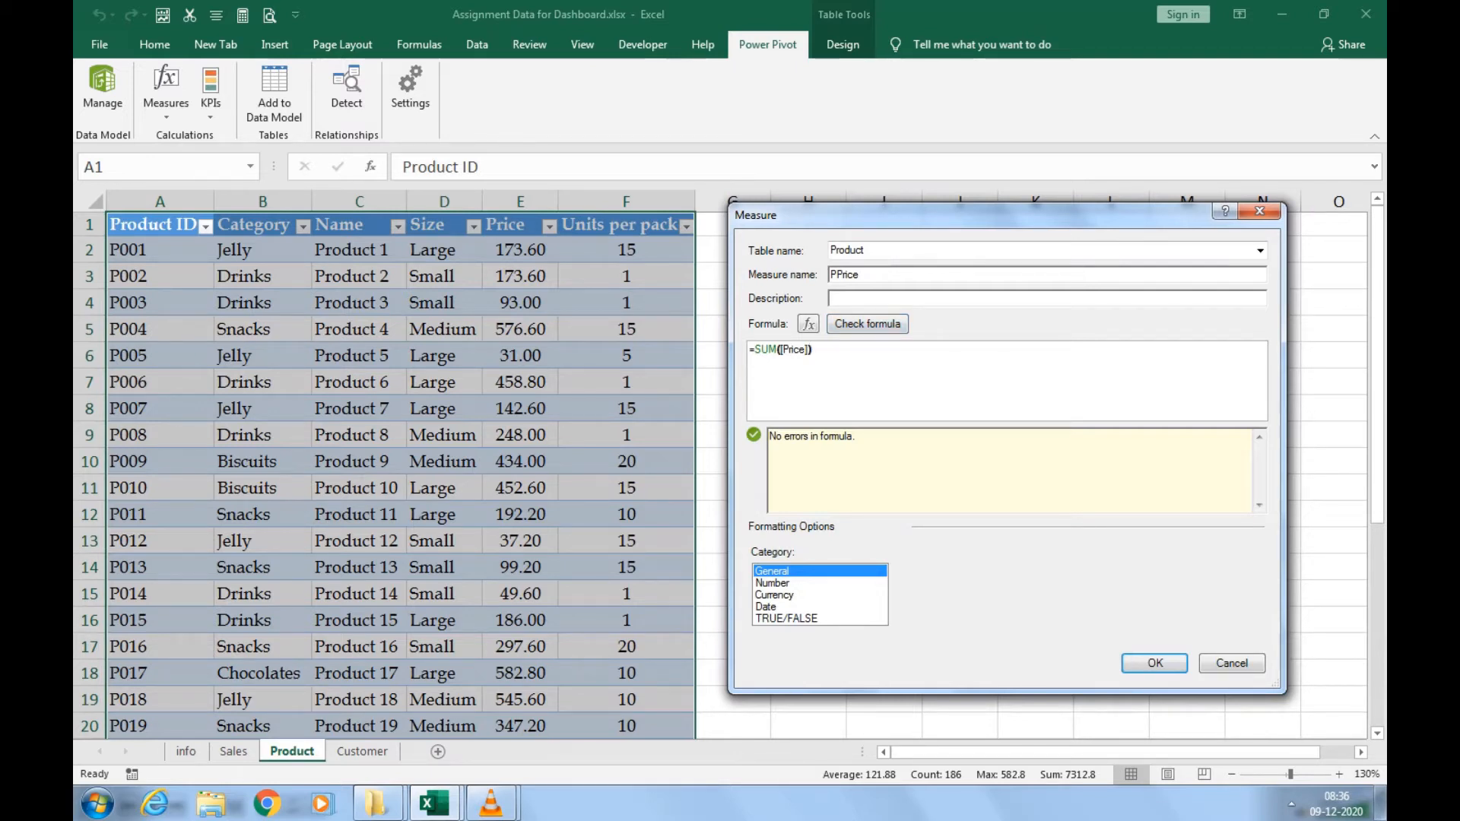
{"action": "key", "text": "Return"}
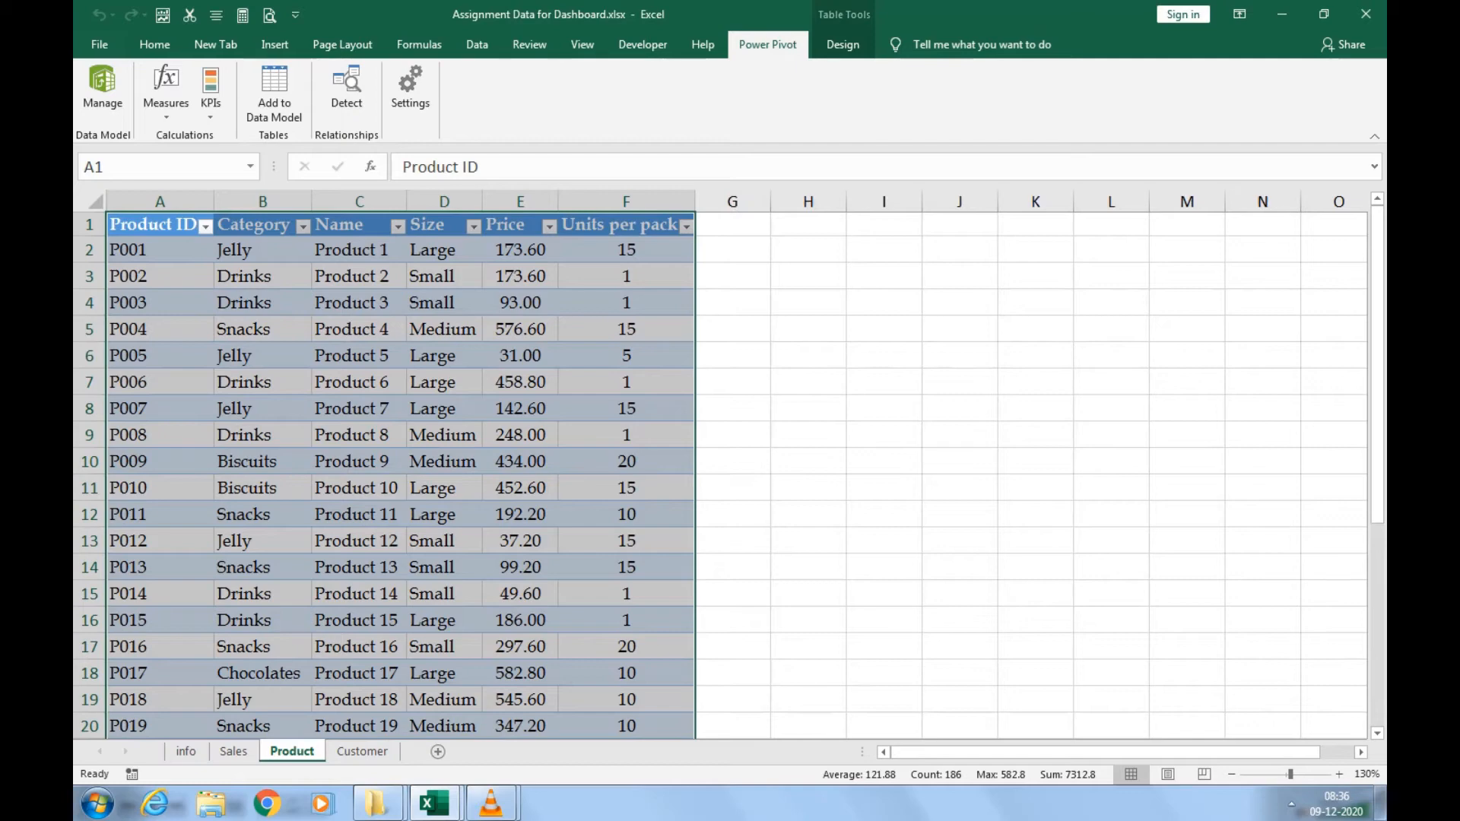
Go to the Sales sheet and start a new measure named Total_sales in the Sales table.
{"action": "left_click", "coordinate": [362, 751]}
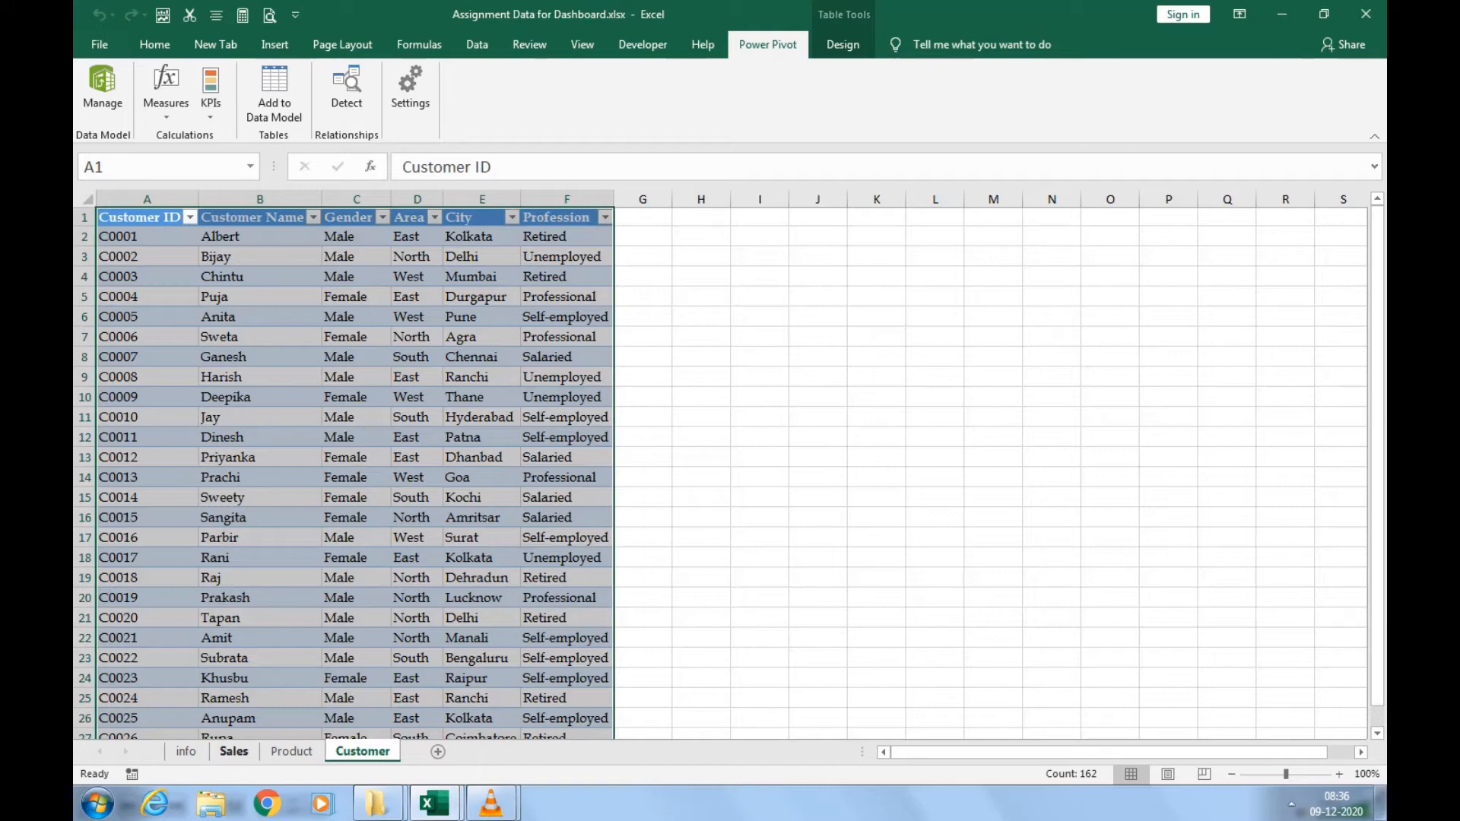
{"action": "left_click", "coordinate": [234, 751]}
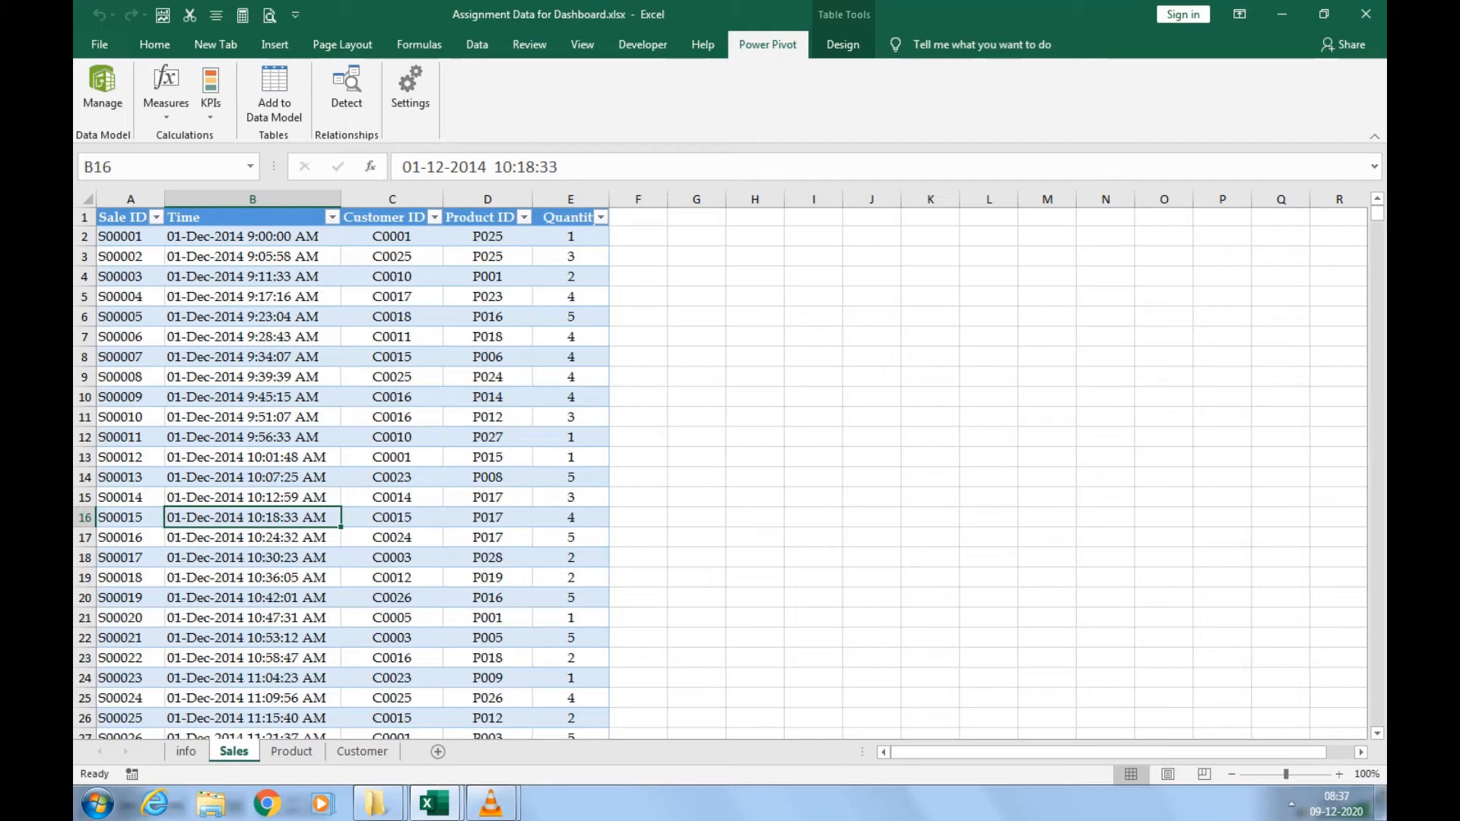
{"action": "left_click", "coordinate": [165, 91]}
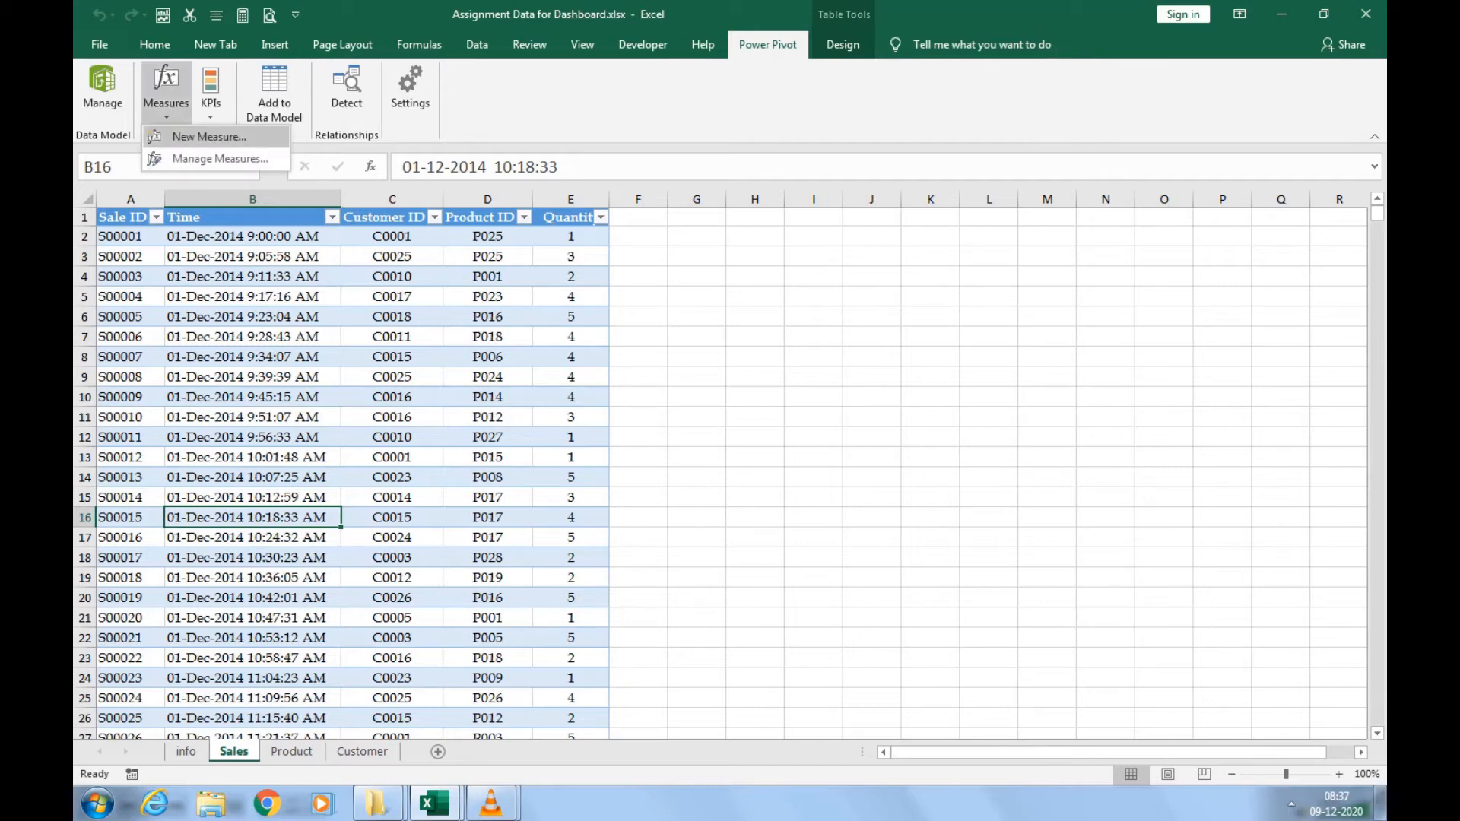
{"action": "left_click", "coordinate": [199, 136]}
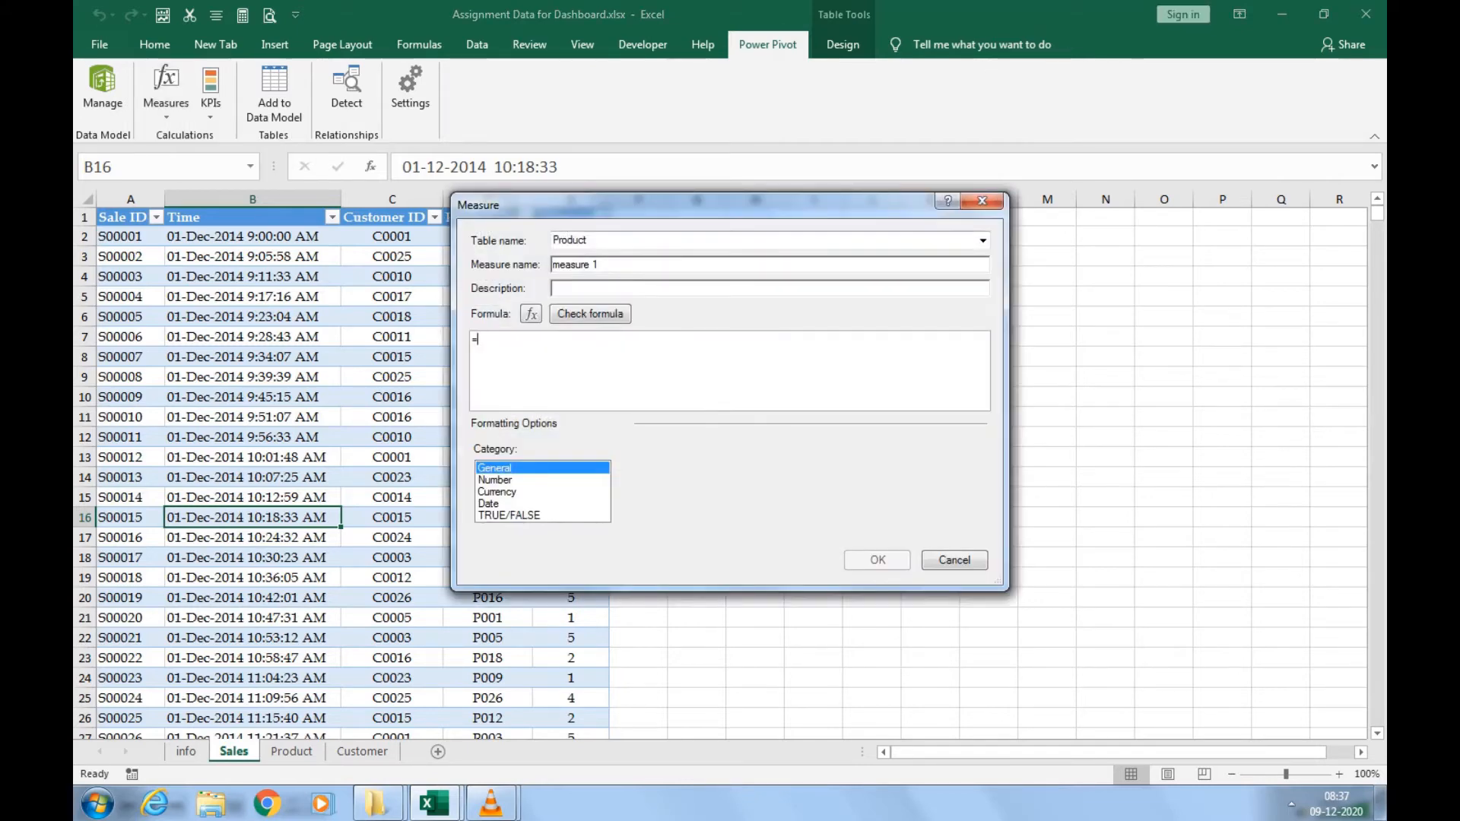
{"action": "left_click", "coordinate": [983, 240]}
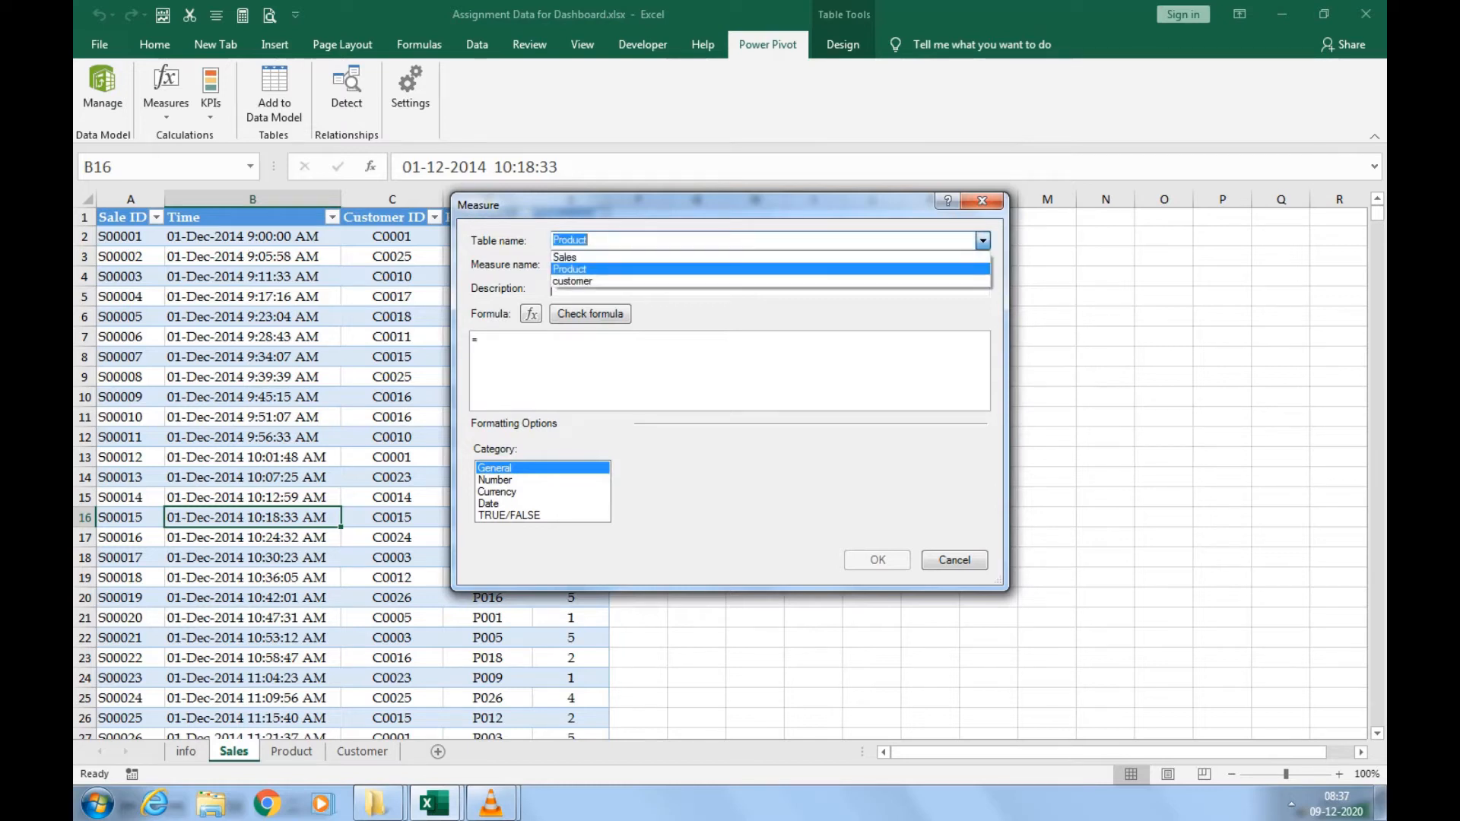
{"action": "key", "text": "Return"}
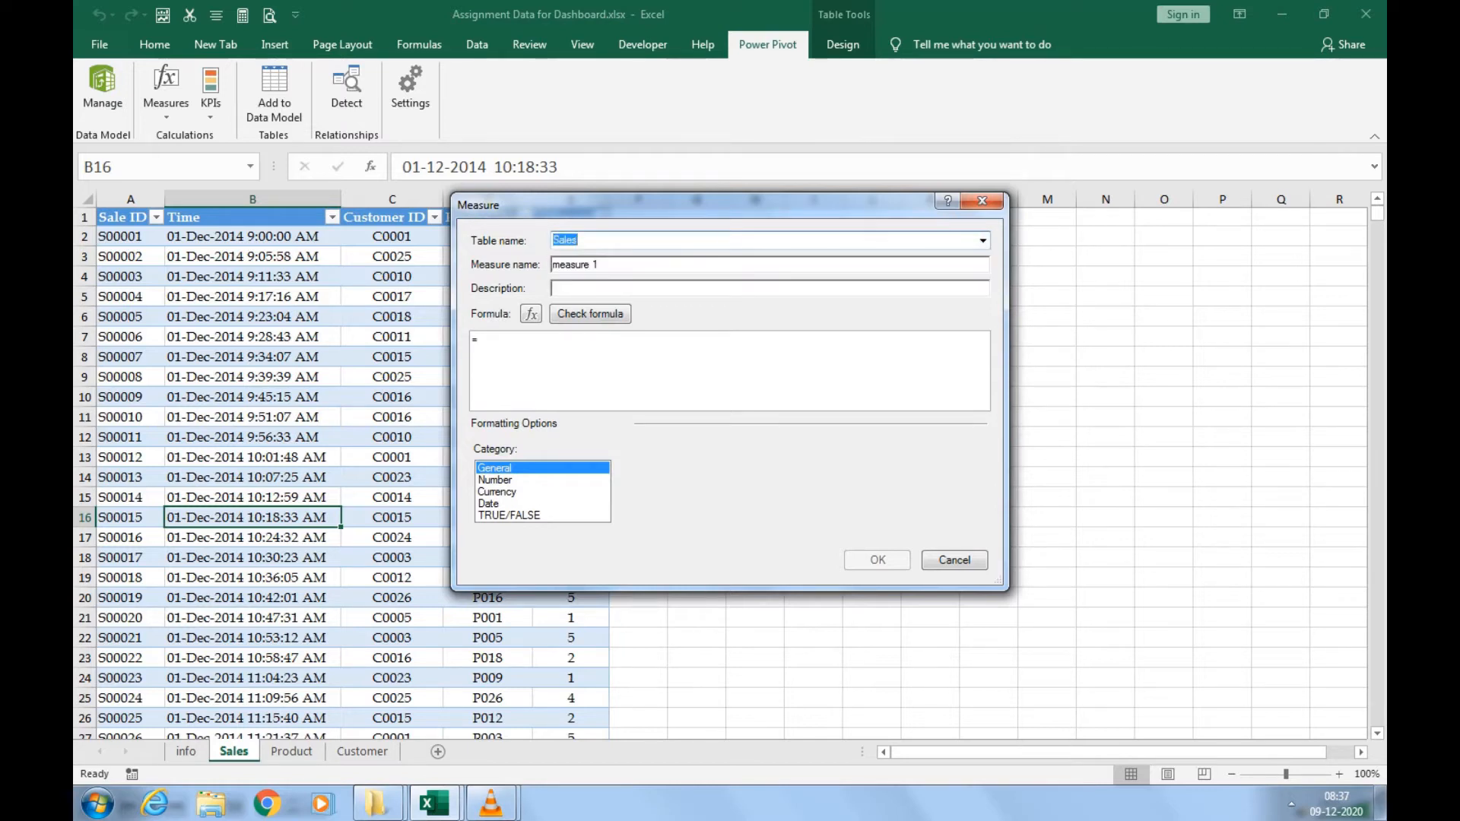
{"action": "key", "text": "Tab"}
{"action": "type", "text": "T"}
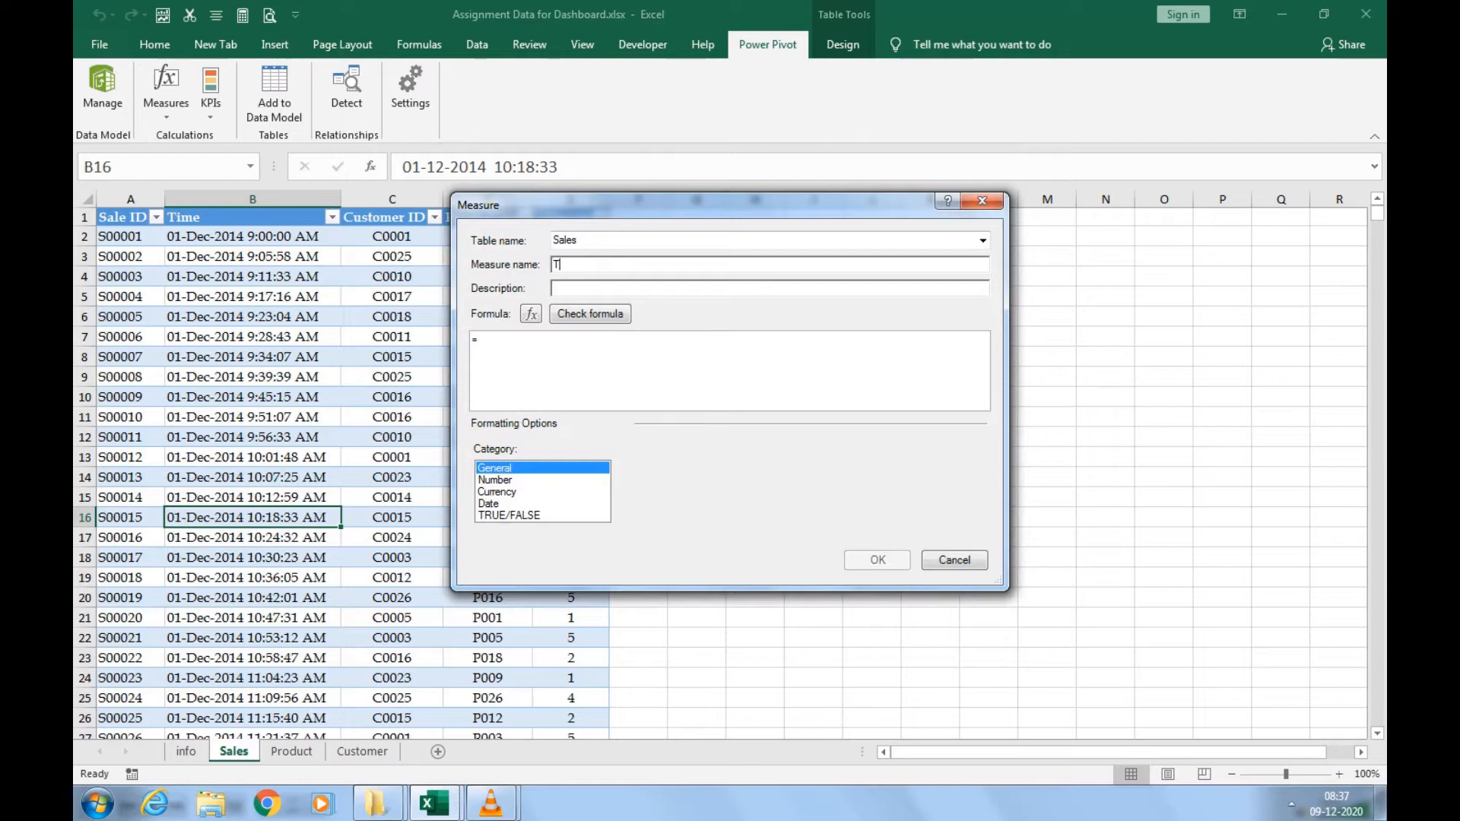
{"action": "type", "text": "otal_sales"}
{"action": "left_click_drag", "start_coordinate": [685, 204], "coordinate": [950, 231]}
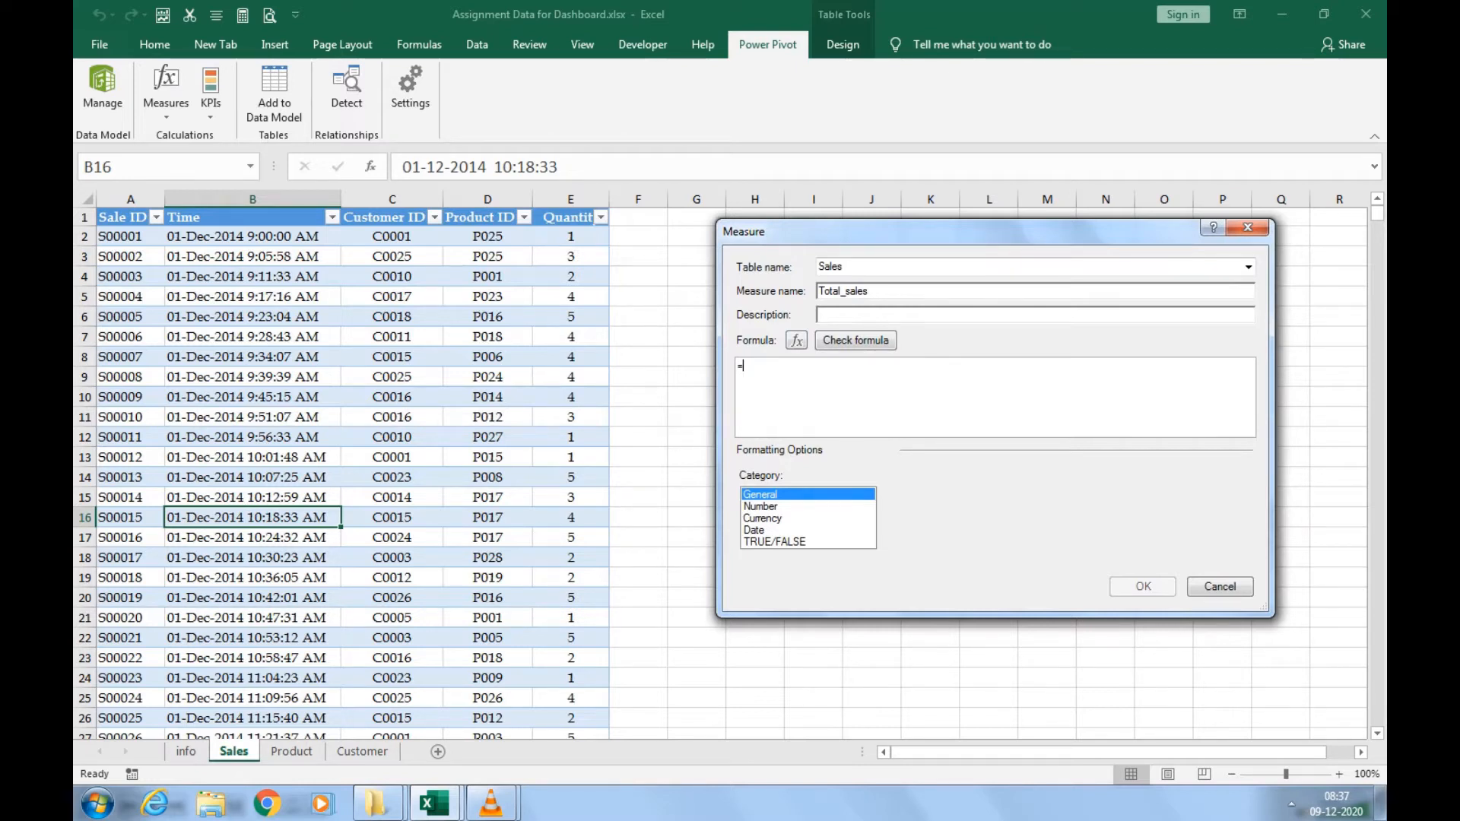
Define the Total_sales measure as =Sales[SQTY]*[PPrice], check the formula and save the measure.
{"action": "type", "text": "s"}
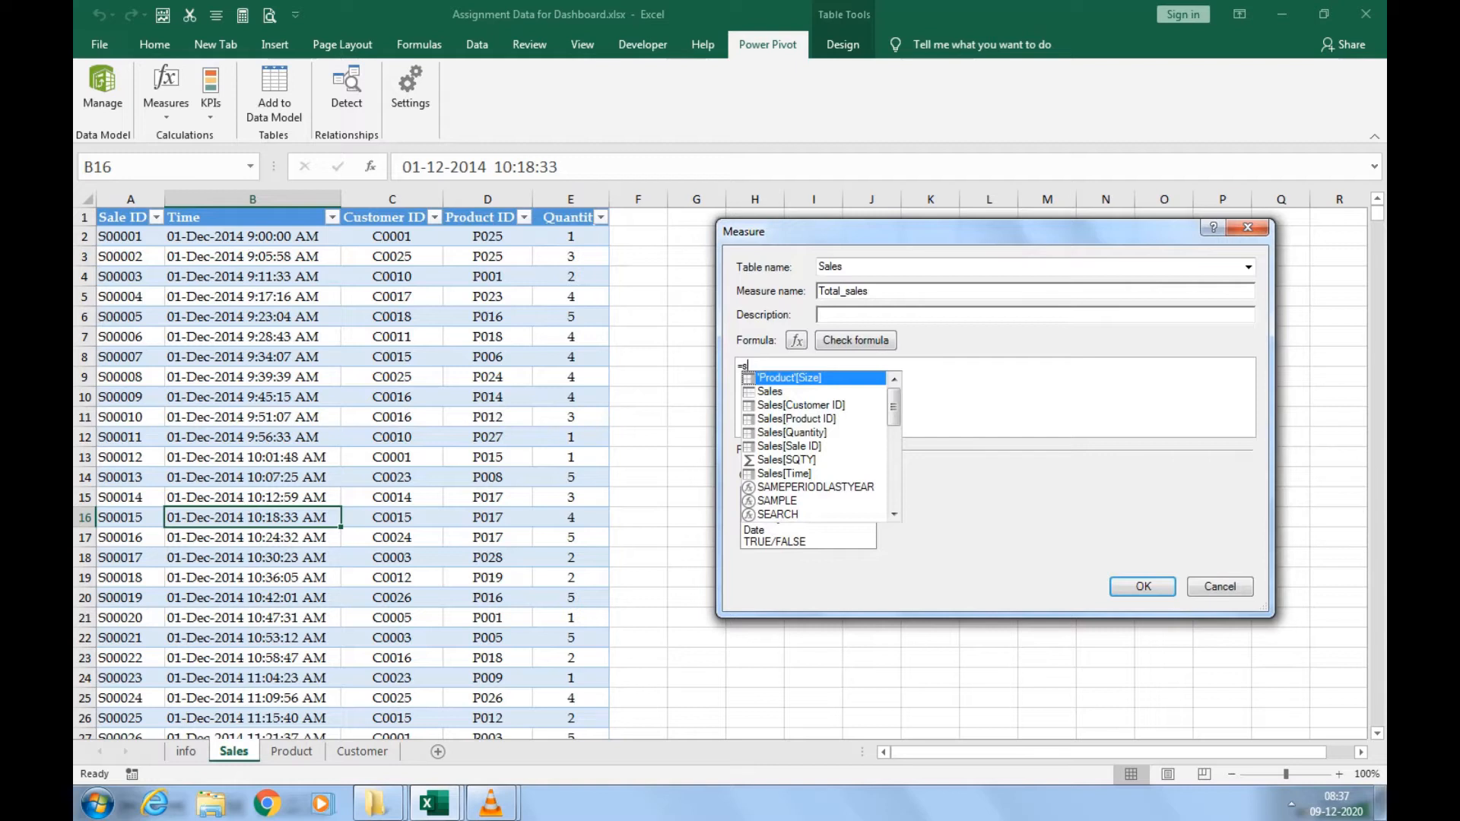
{"action": "key", "text": "Down"}
{"action": "key", "text": "Down"}
{"action": "key", "text": "Down"}
{"action": "key", "text": "Down"}
{"action": "key", "text": "Down"}
{"action": "key", "text": "Down"}
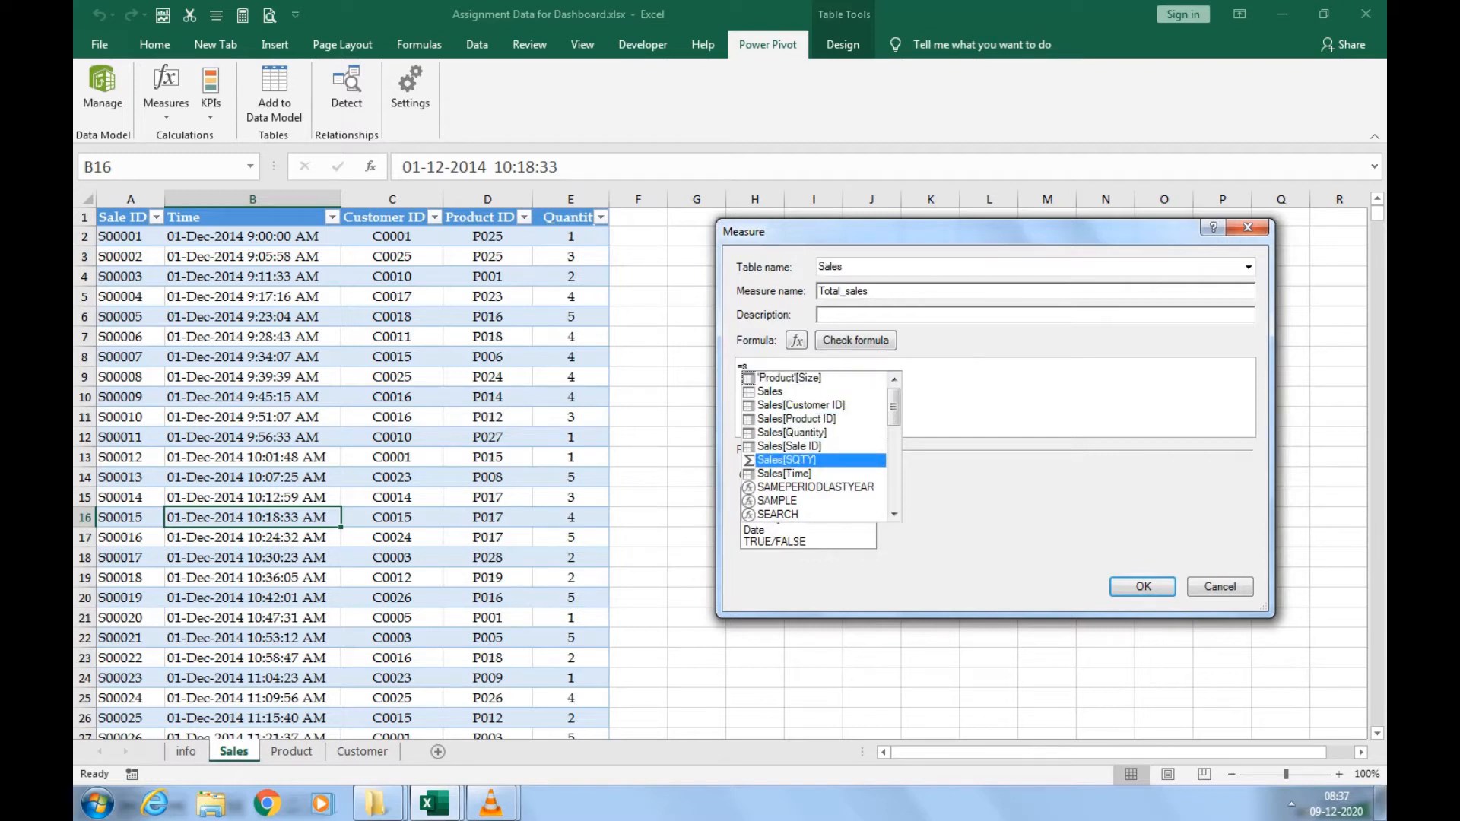
{"action": "key", "text": "Tab"}
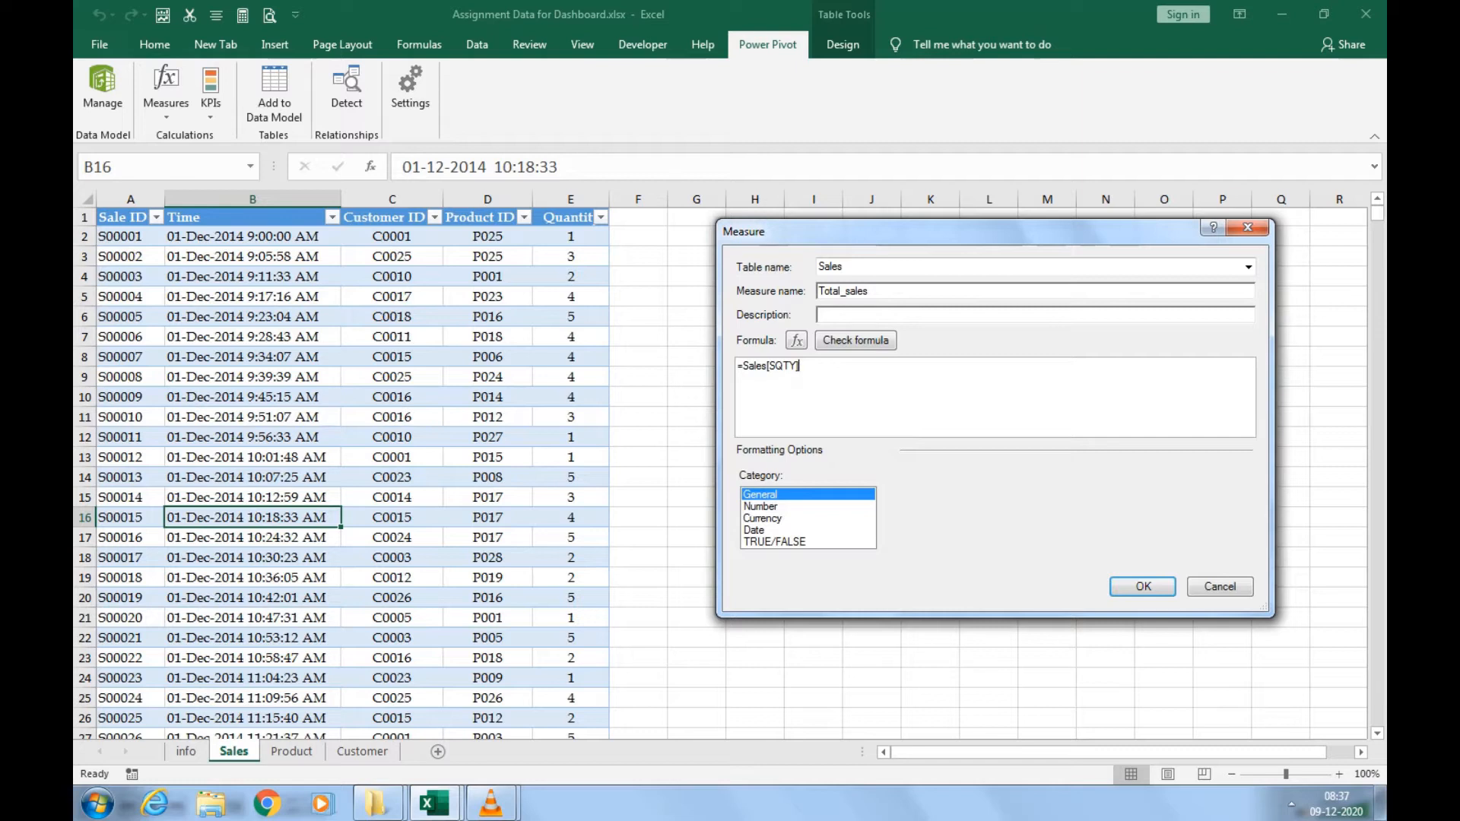
{"action": "type", "text": "*p"}
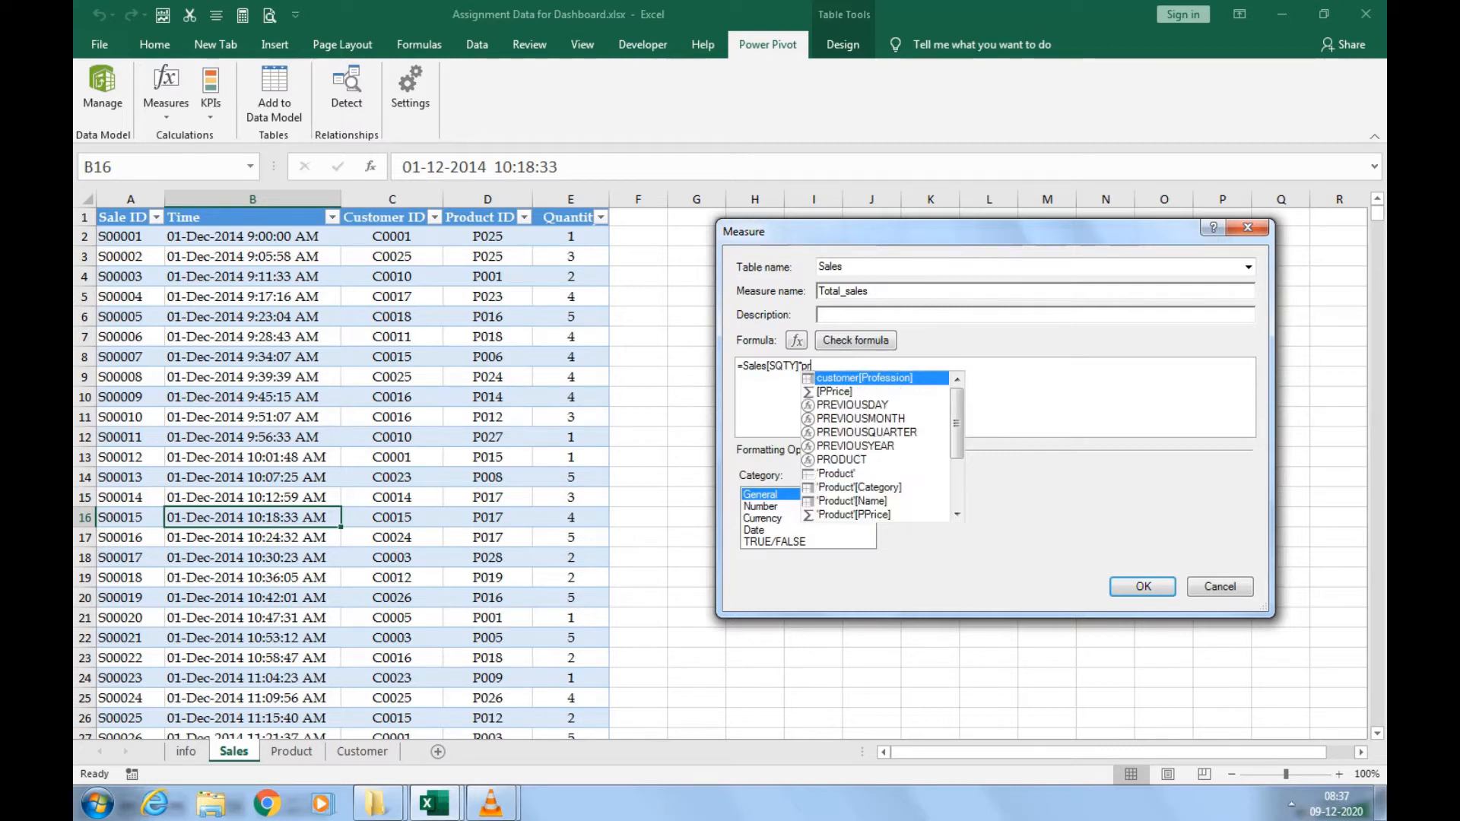
{"action": "type", "text": "r"}
{"action": "key", "text": "Down"}
{"action": "key", "text": "Tab"}
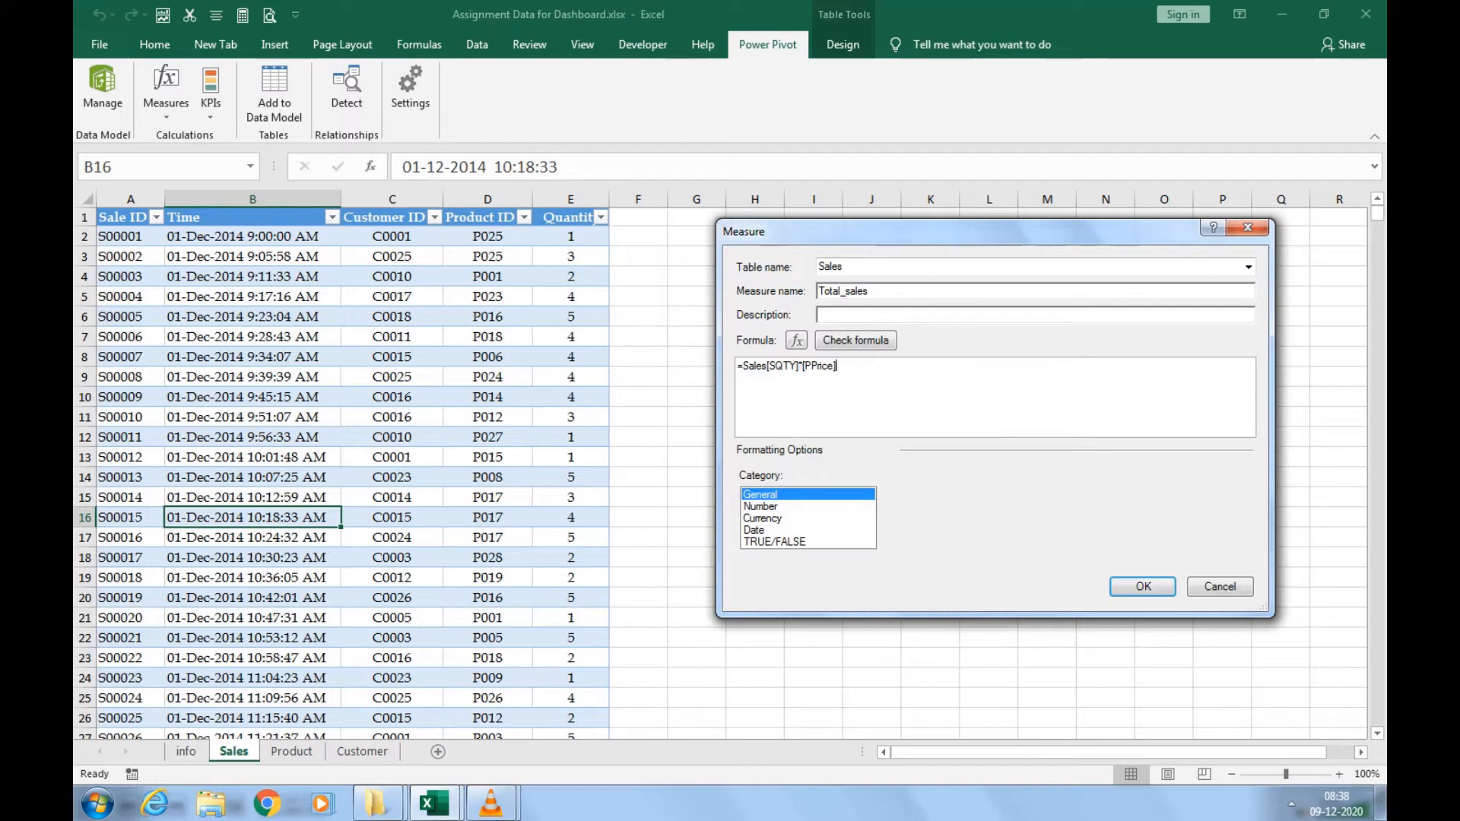
{"action": "left_click", "coordinate": [855, 340]}
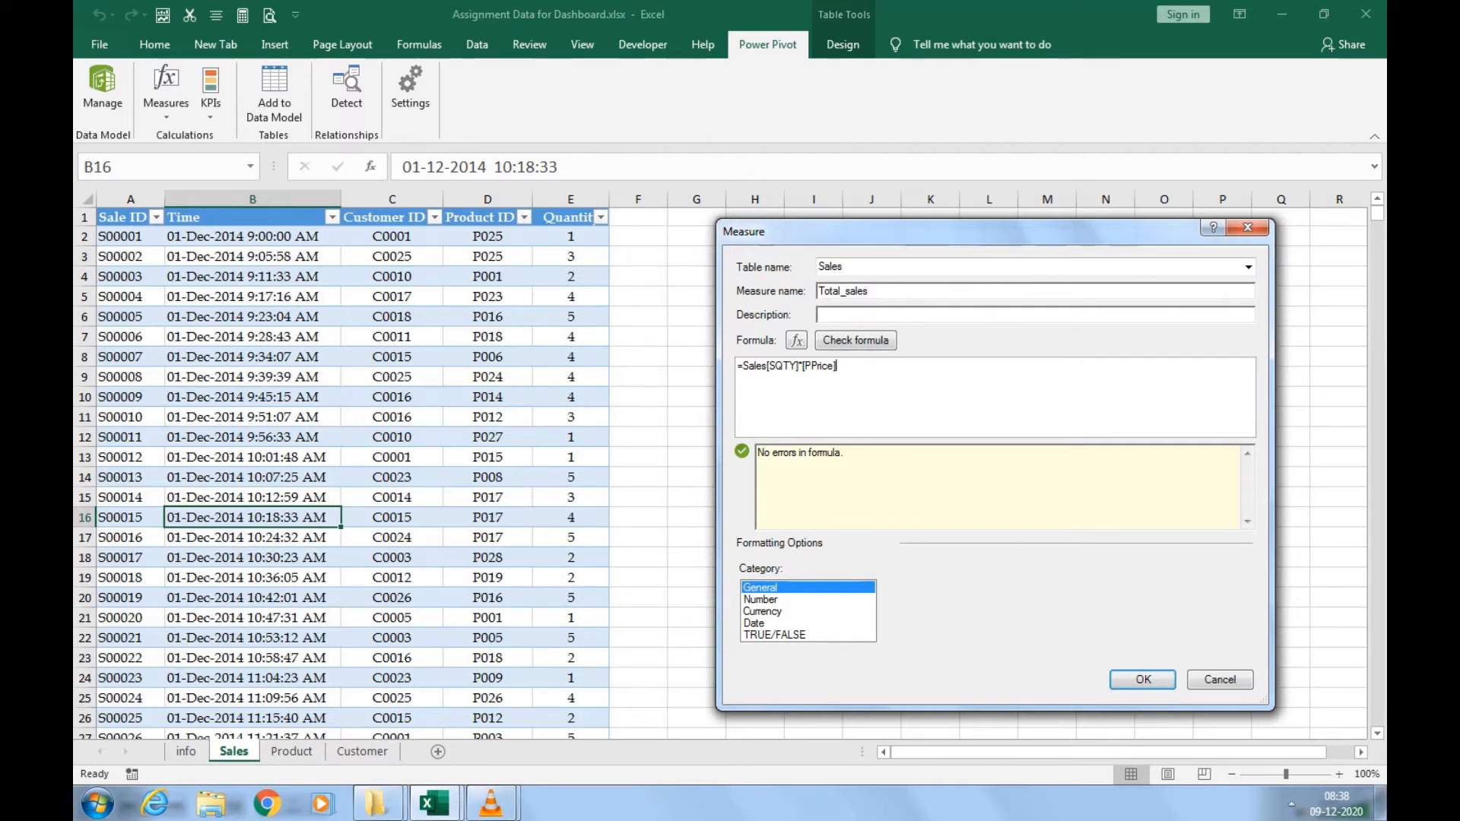
{"action": "left_click", "coordinate": [1142, 679]}
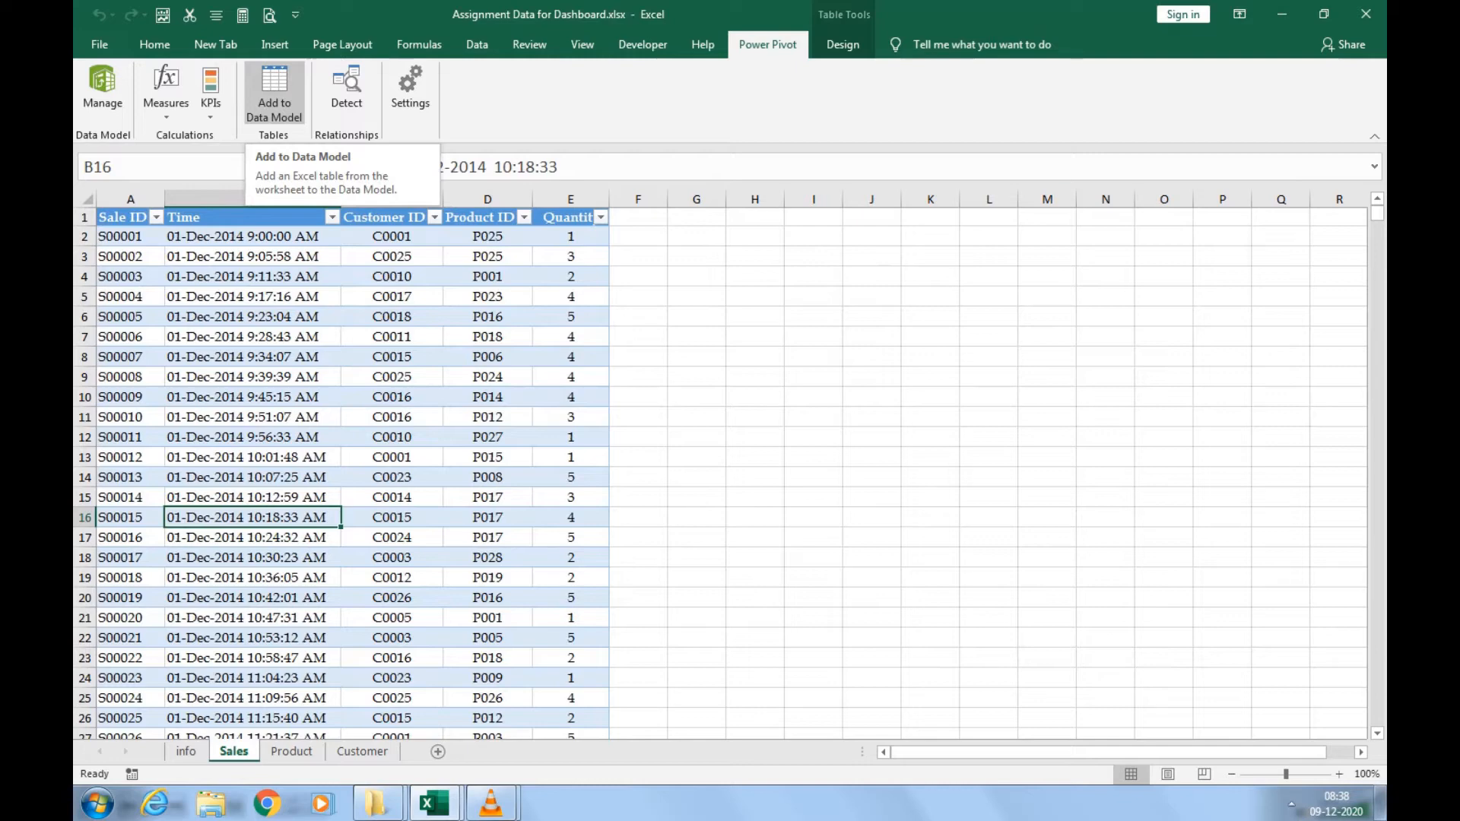
Create four PivotCharts from the Power Pivot data model on a new worksheet.
{"action": "left_click", "coordinate": [274, 95]}
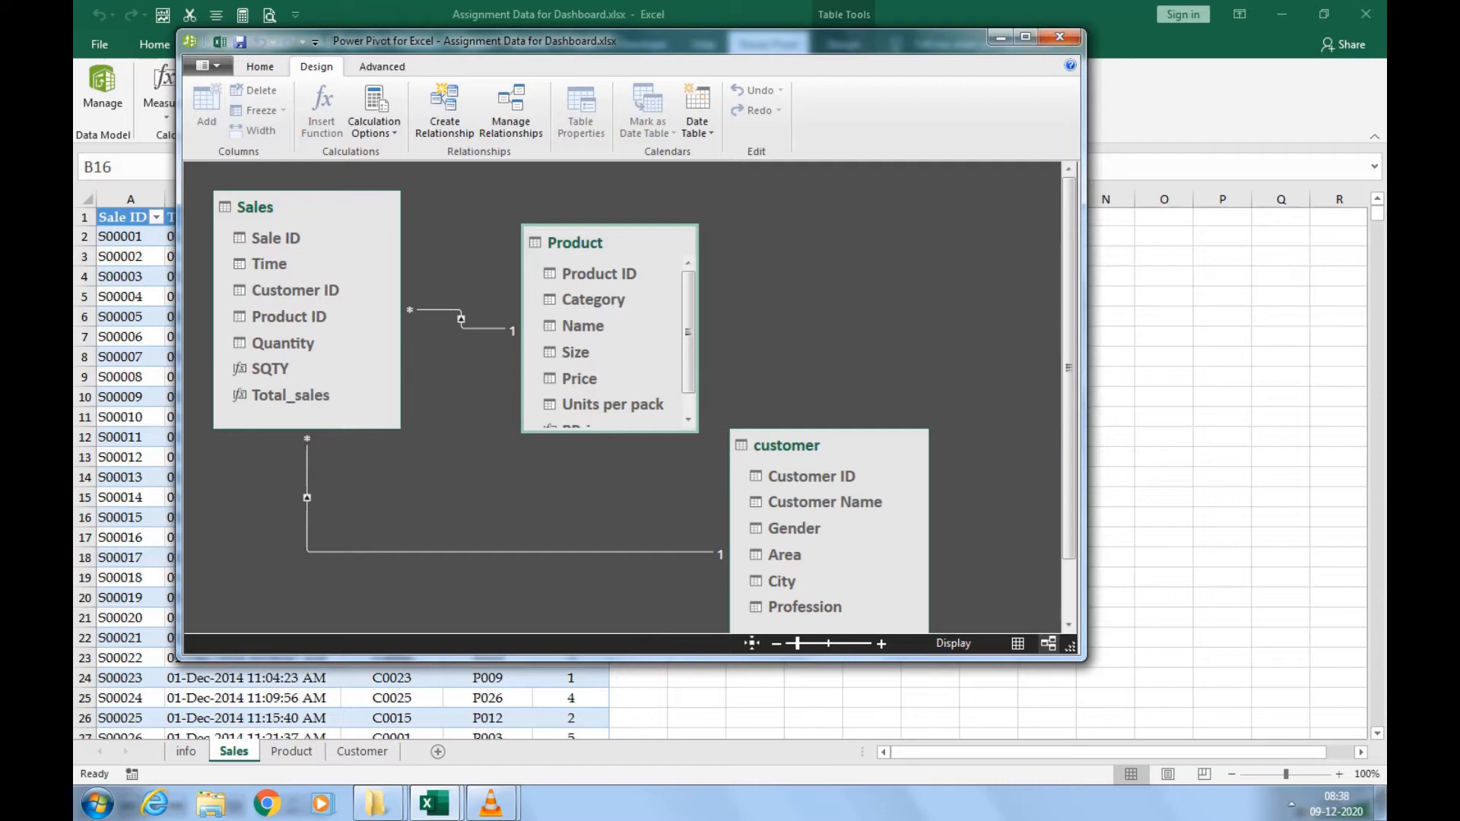
{"action": "left_click", "coordinate": [260, 66]}
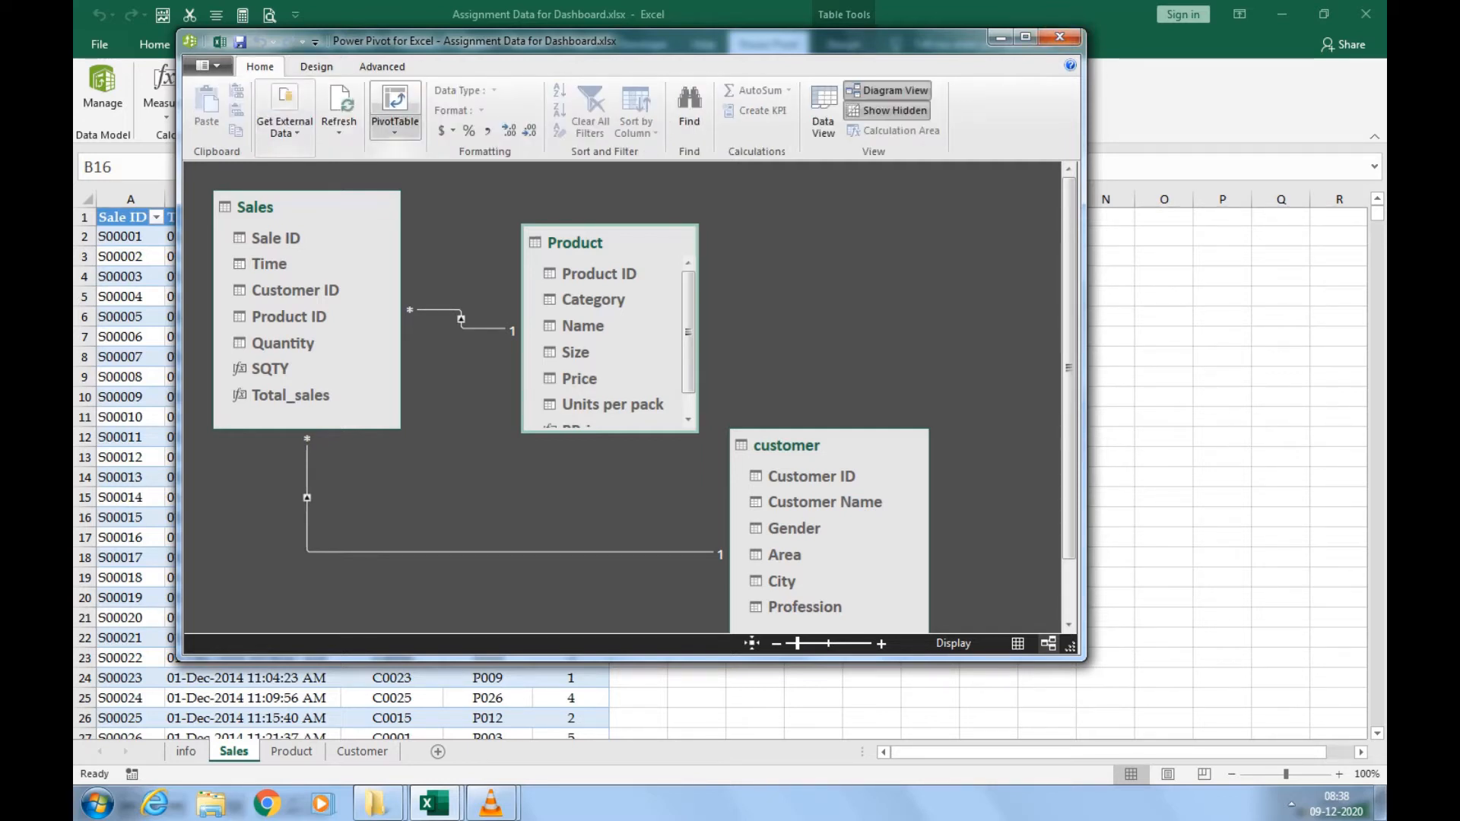
{"action": "left_click", "coordinate": [395, 127]}
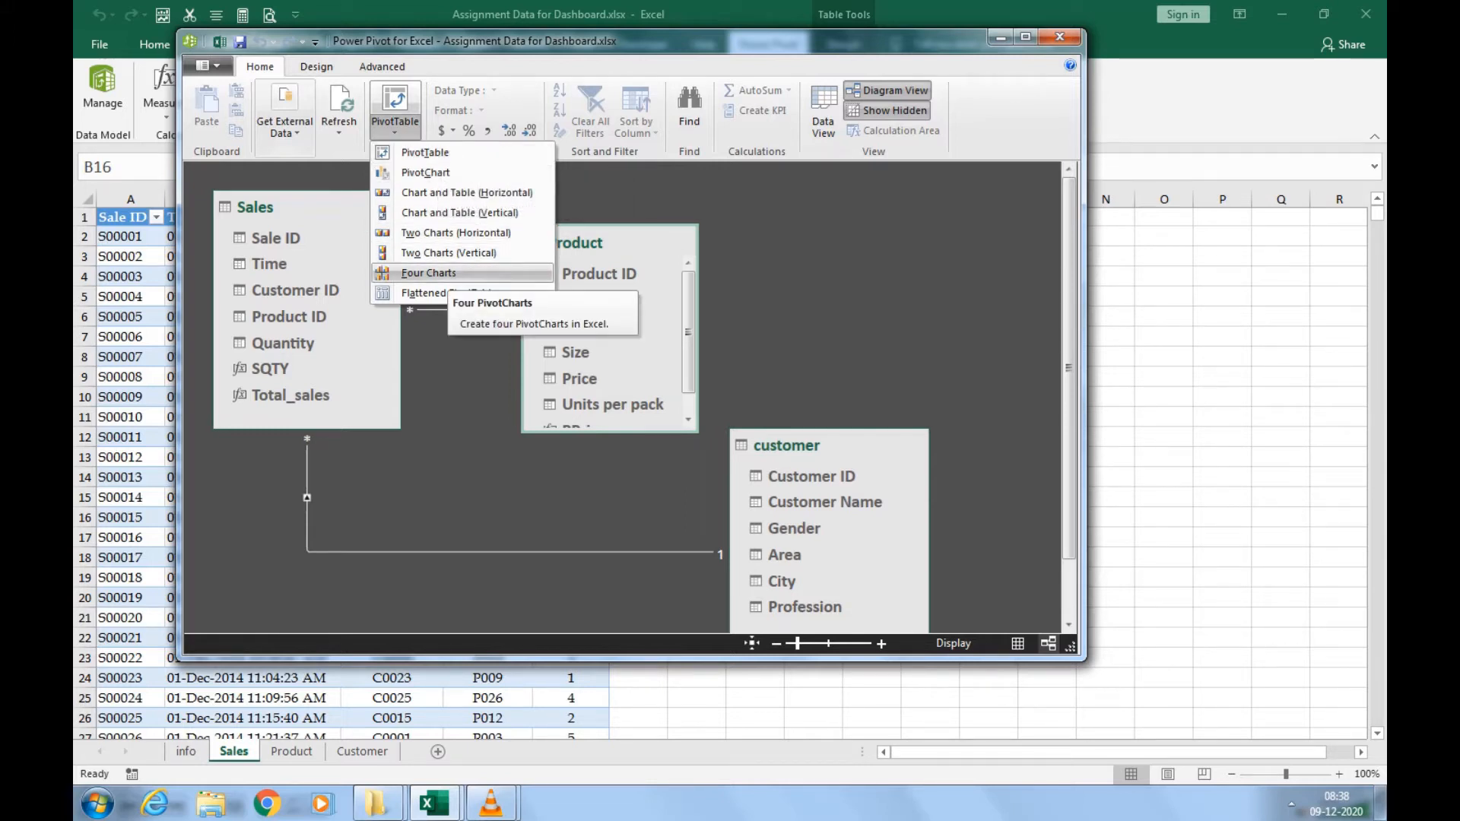
{"action": "left_click", "coordinate": [429, 272]}
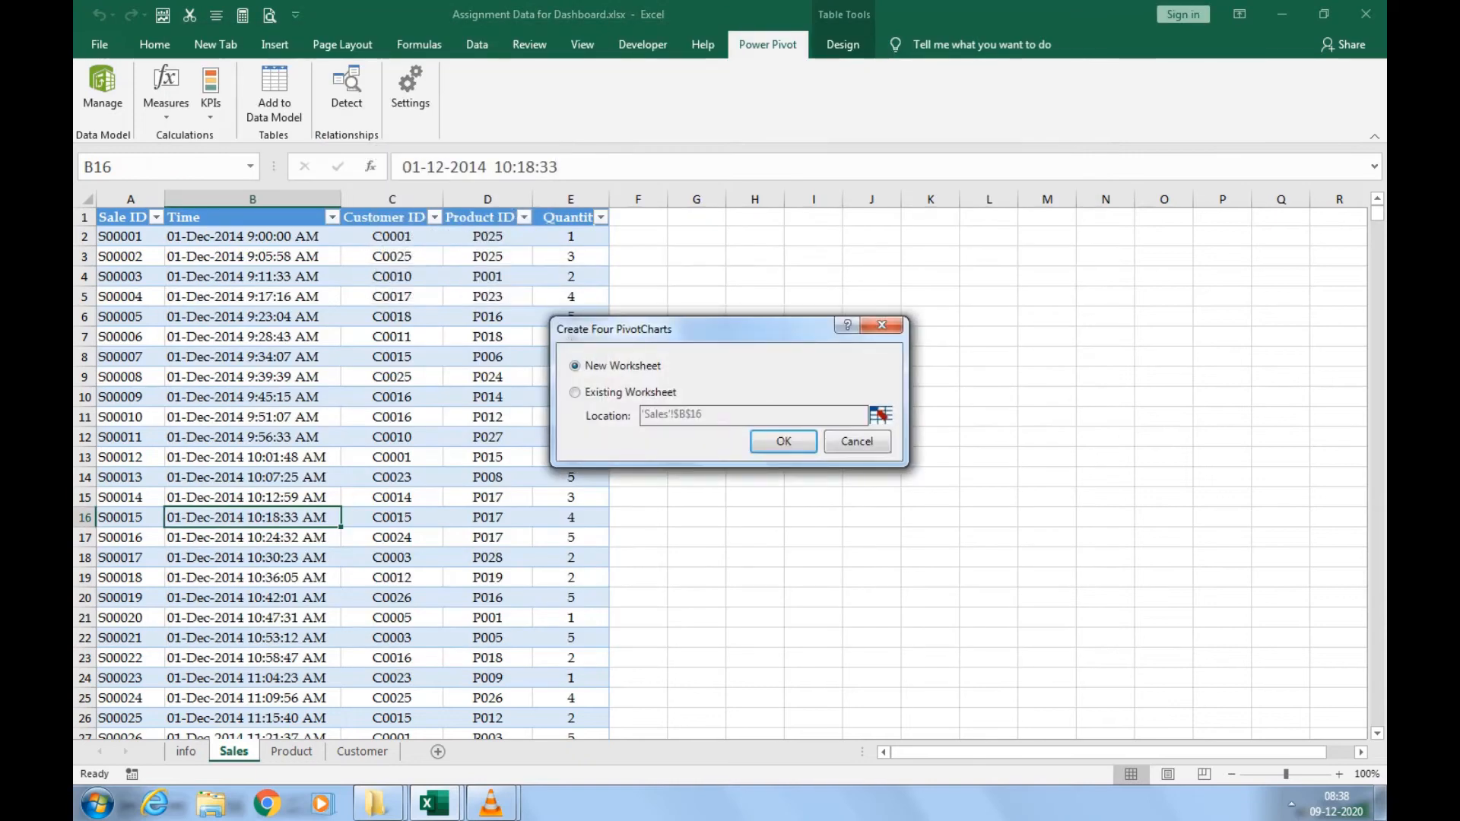
{"action": "key", "text": "Return"}
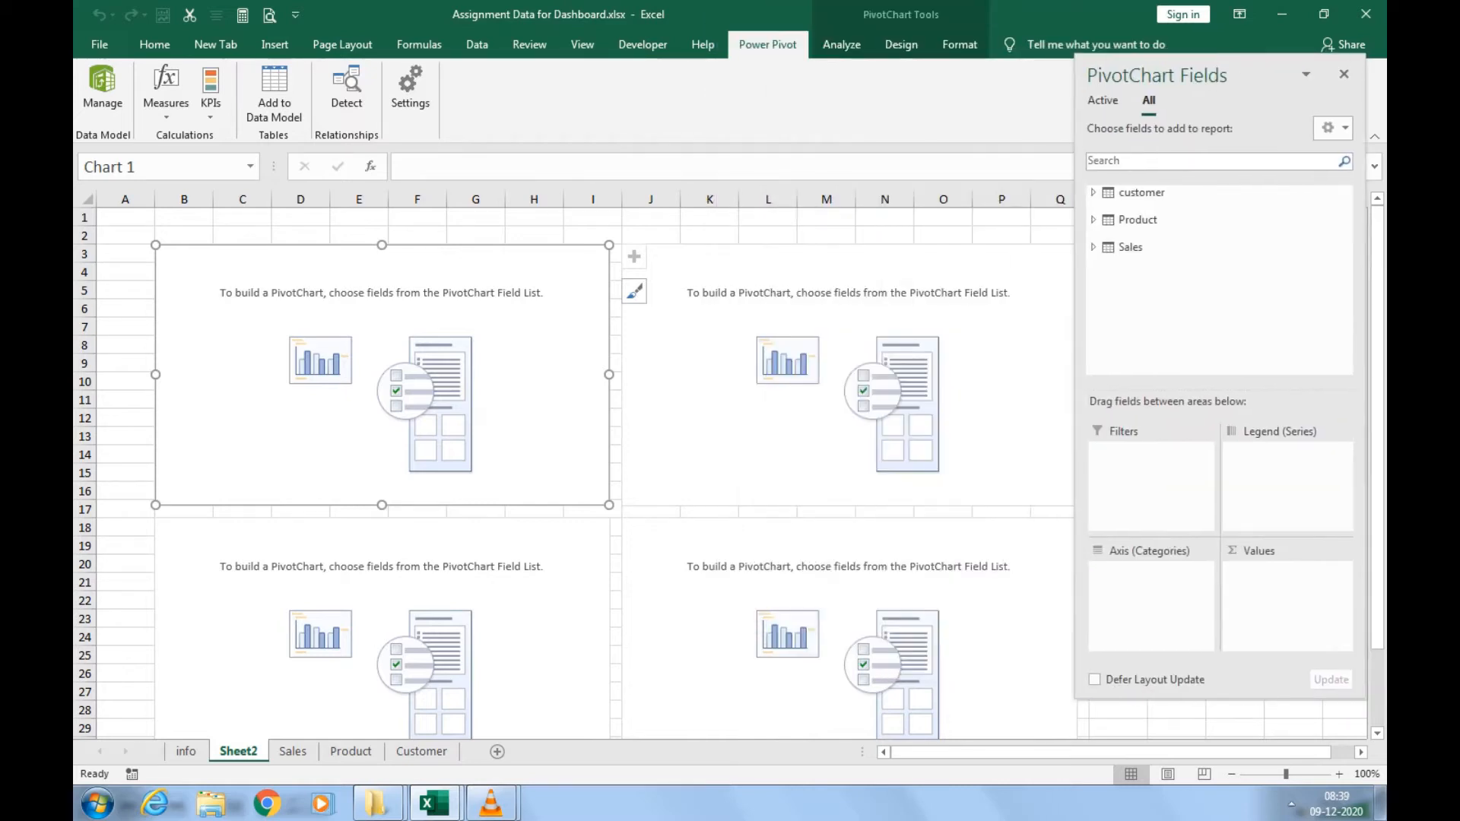
{"action": "left_click_drag", "start_coordinate": [1195, 76], "coordinate": [1168, 119]}
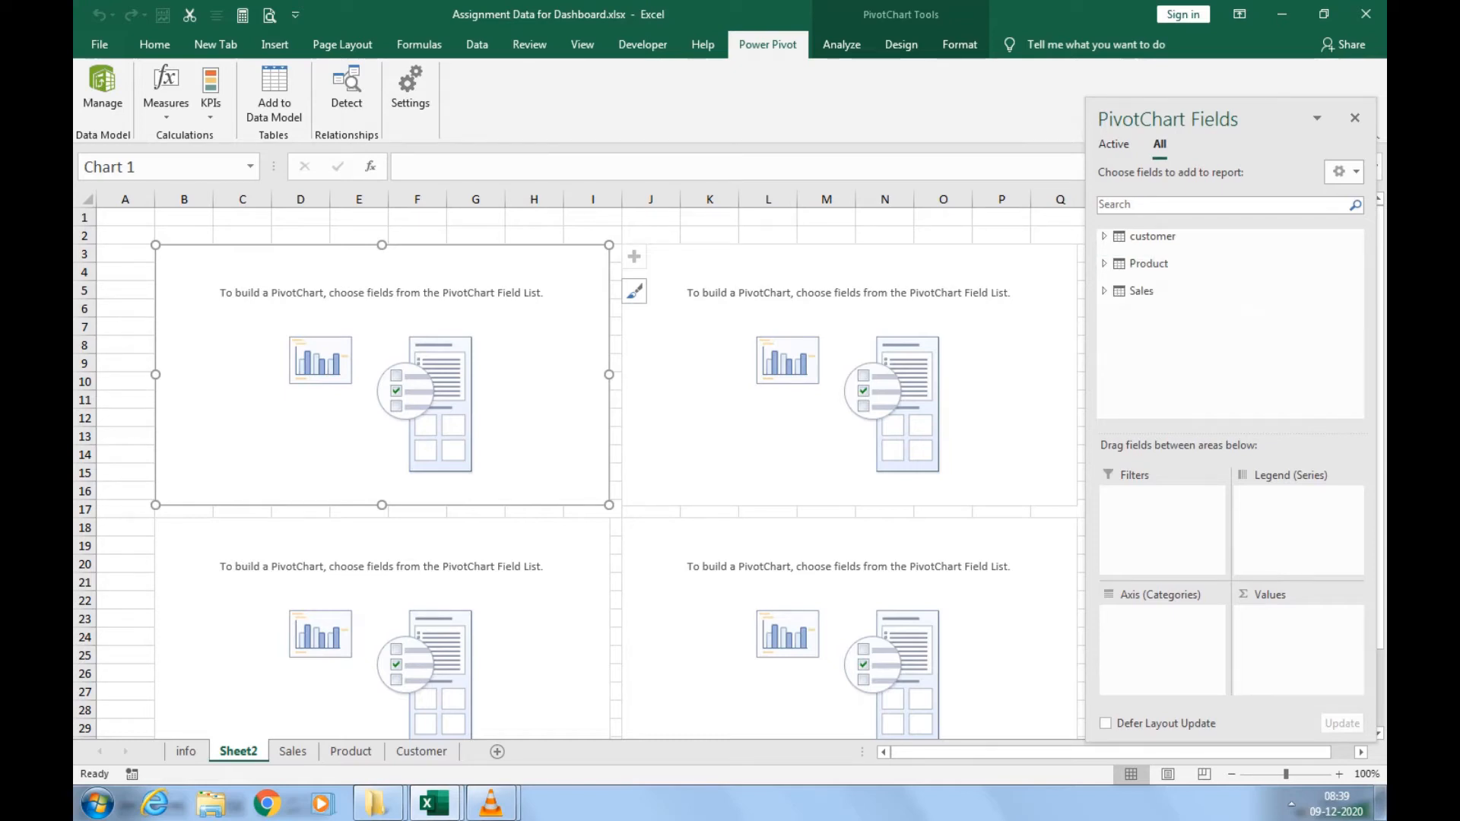
Build the first PivotChart with customer Area as the axis category and the Total_sales measure as the values.
{"action": "left_click", "coordinate": [1104, 237]}
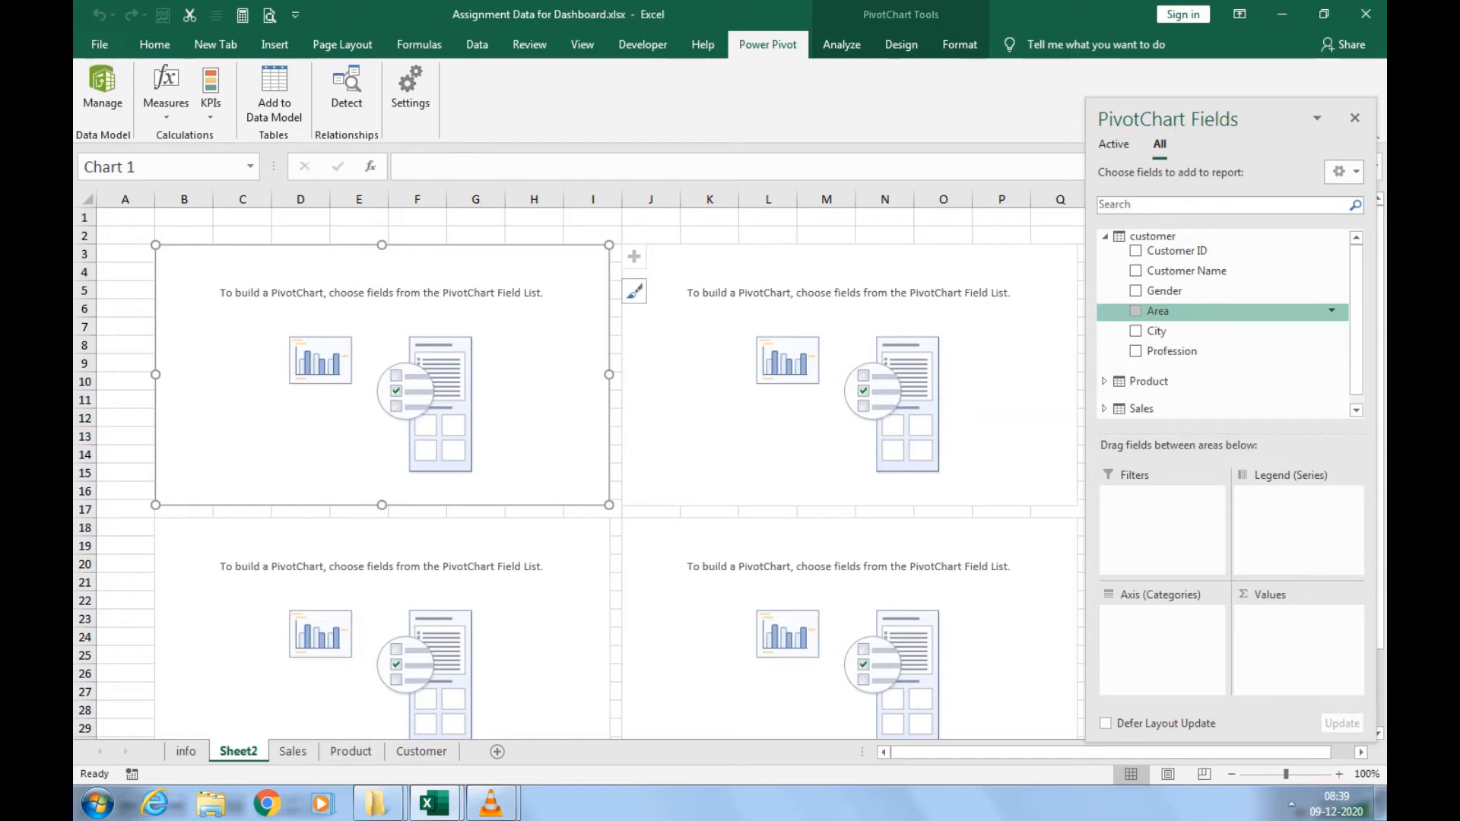
{"action": "left_click_drag", "start_coordinate": [1161, 311], "coordinate": [1162, 646]}
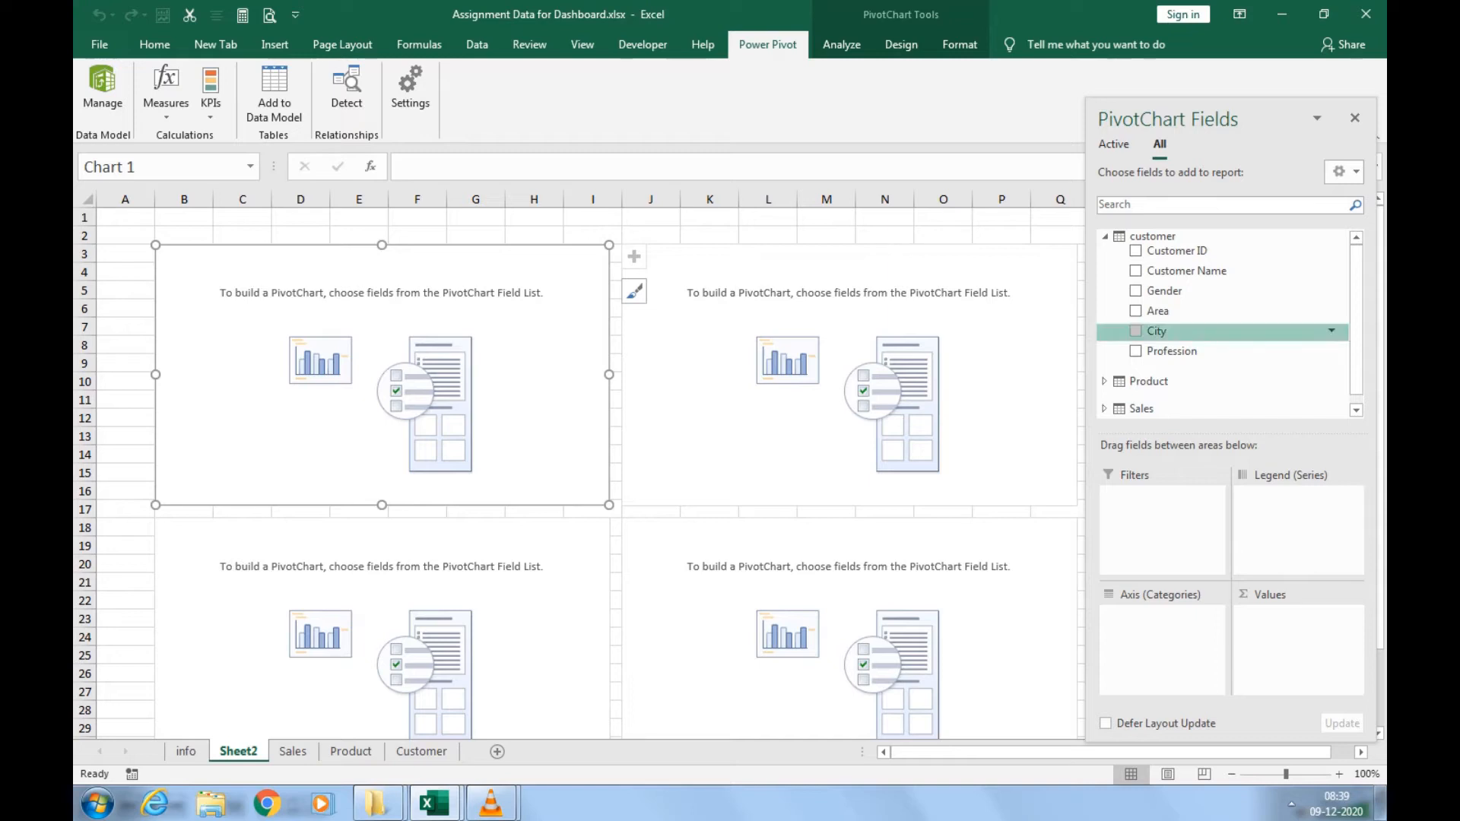
{"action": "left_click_drag", "start_coordinate": [1158, 311], "coordinate": [1161, 631]}
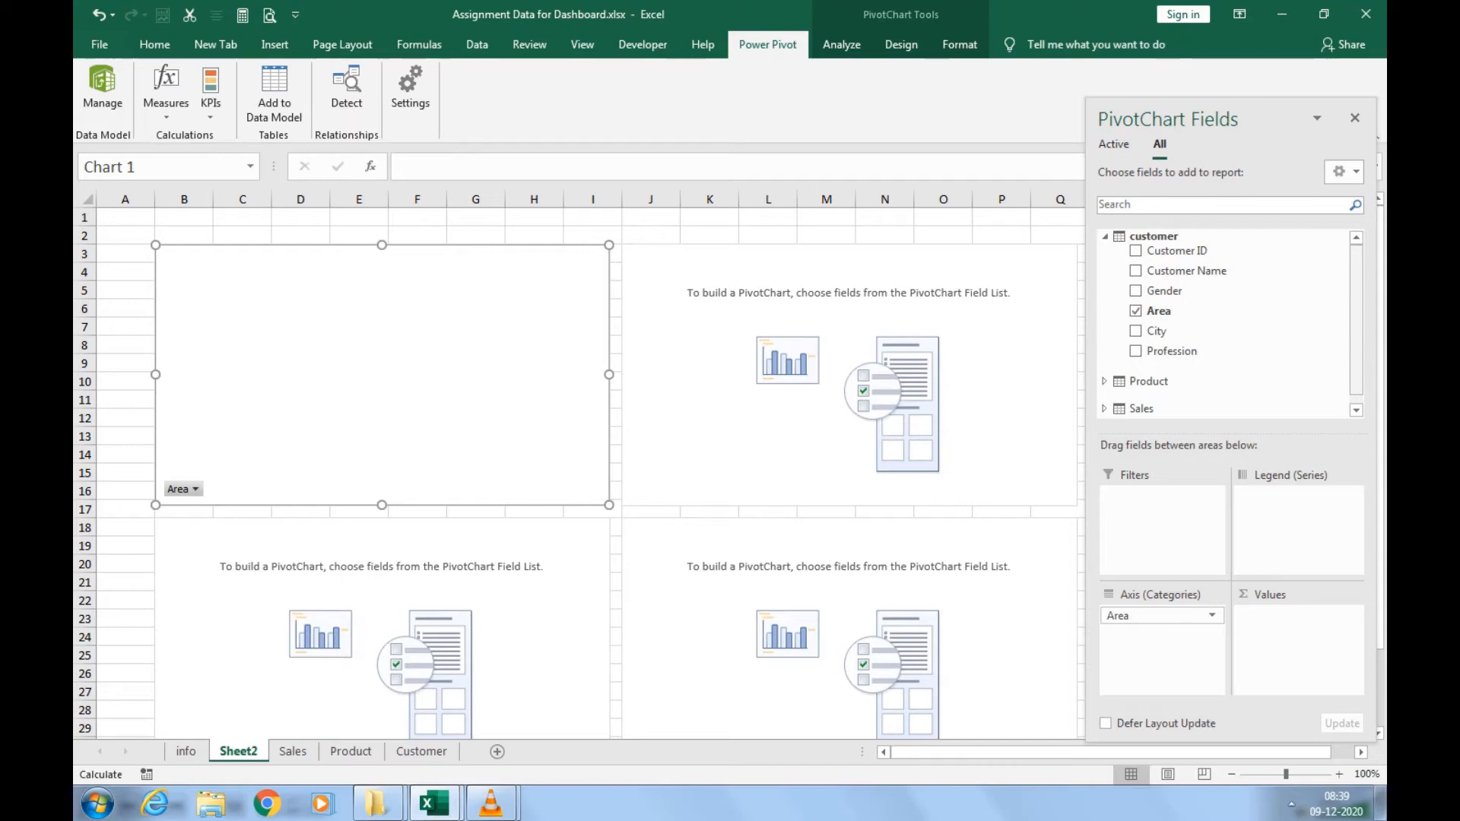
{"action": "left_click_drag", "start_coordinate": [1356, 342], "coordinate": [1356, 352]}
{"action": "left_click", "coordinate": [1105, 404]}
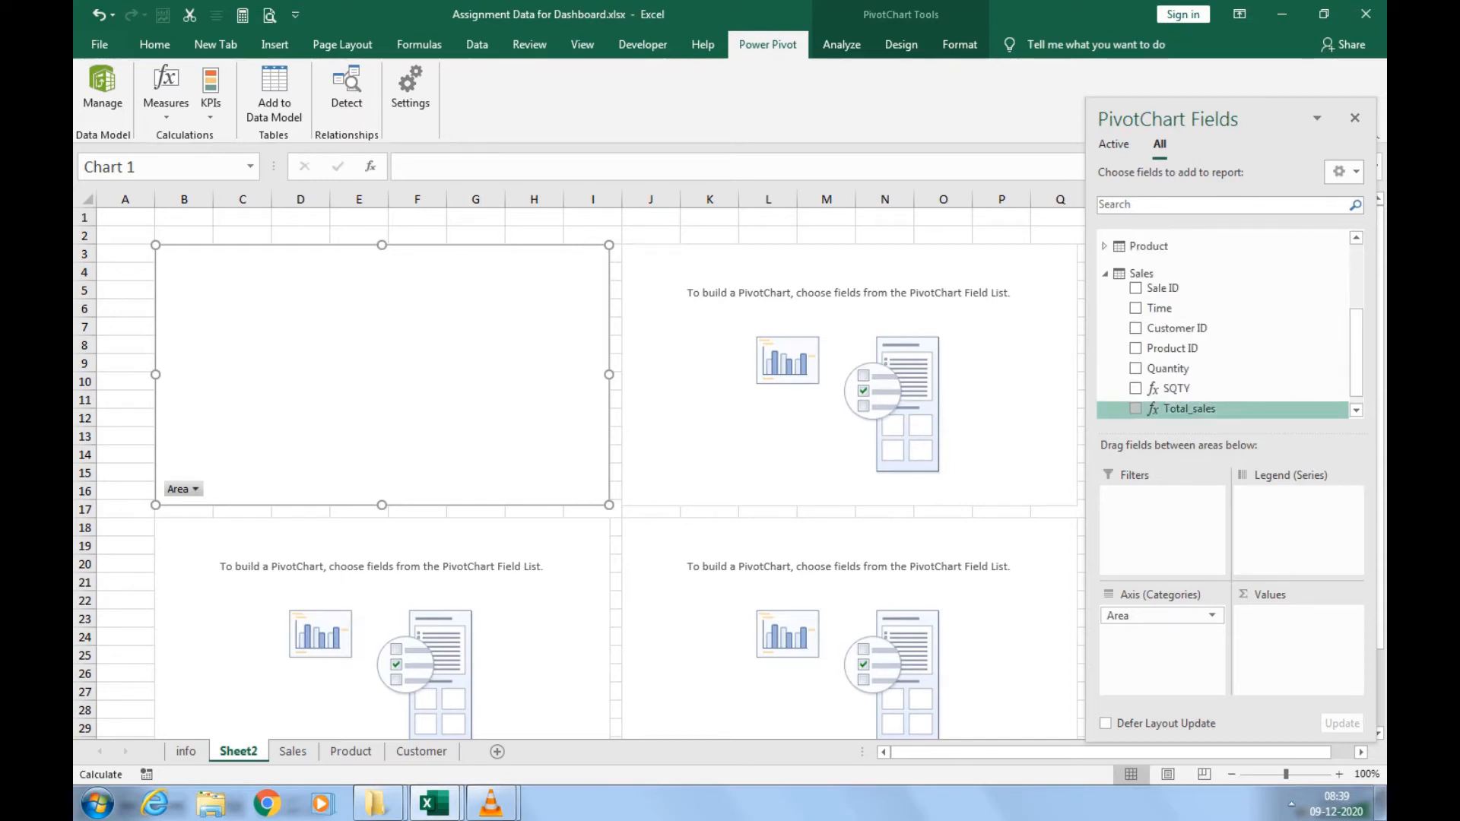
{"action": "left_click", "coordinate": [1135, 409]}
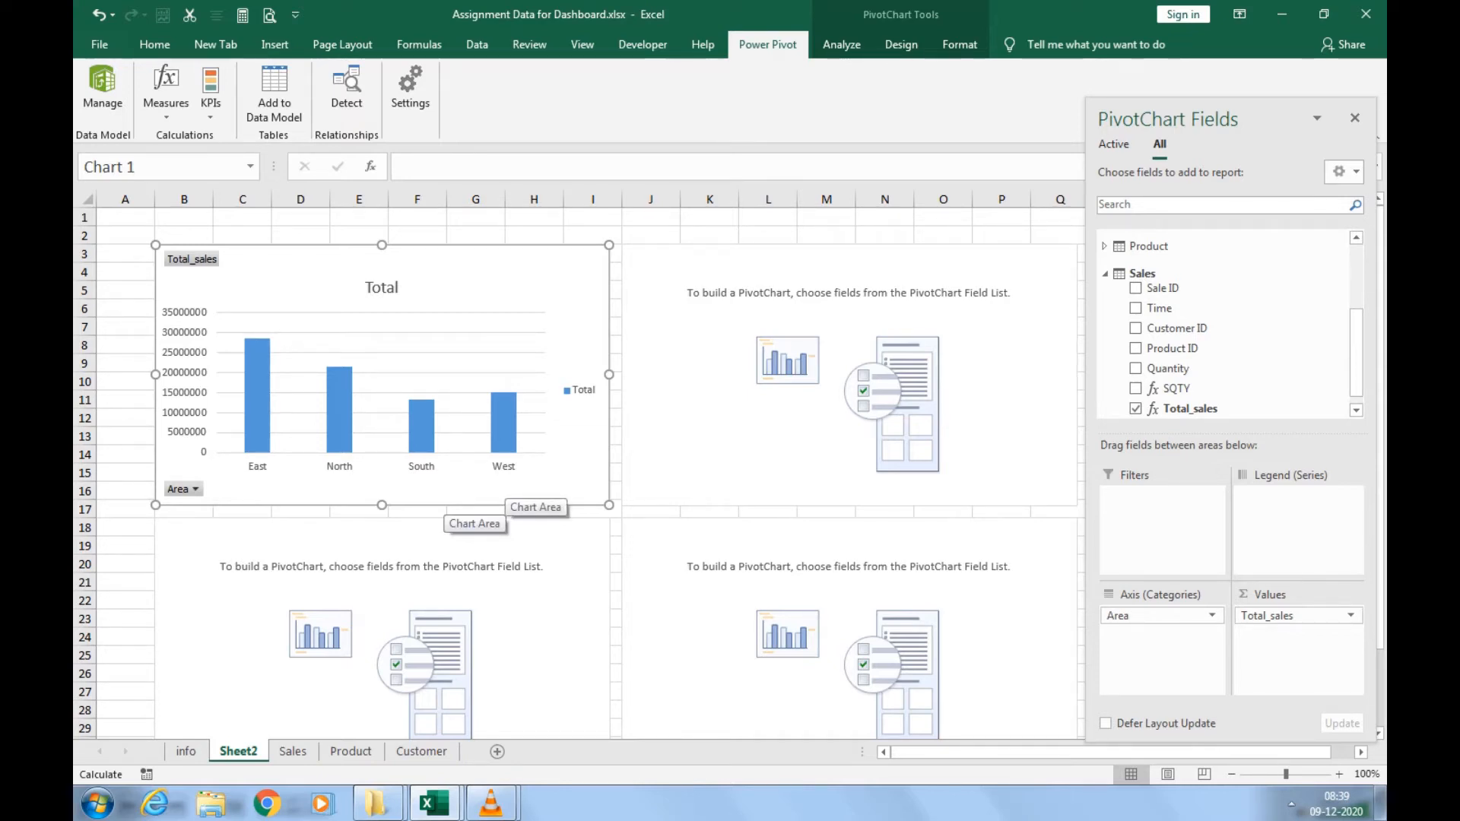
Change the first PivotChart's title to "Area wise Total Sales".
{"action": "left_click", "coordinate": [382, 287]}
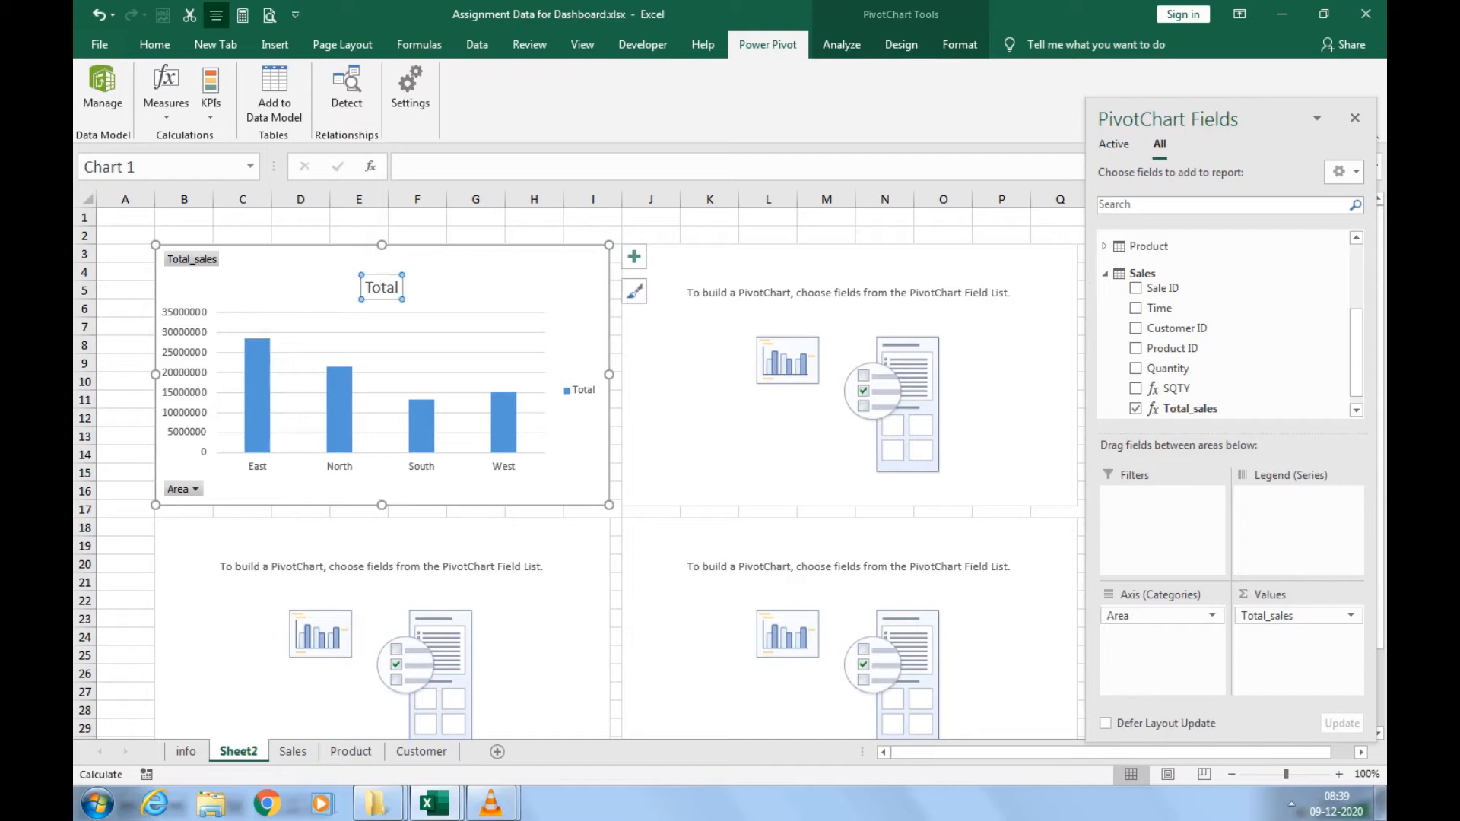
{"action": "left_click", "coordinate": [366, 287]}
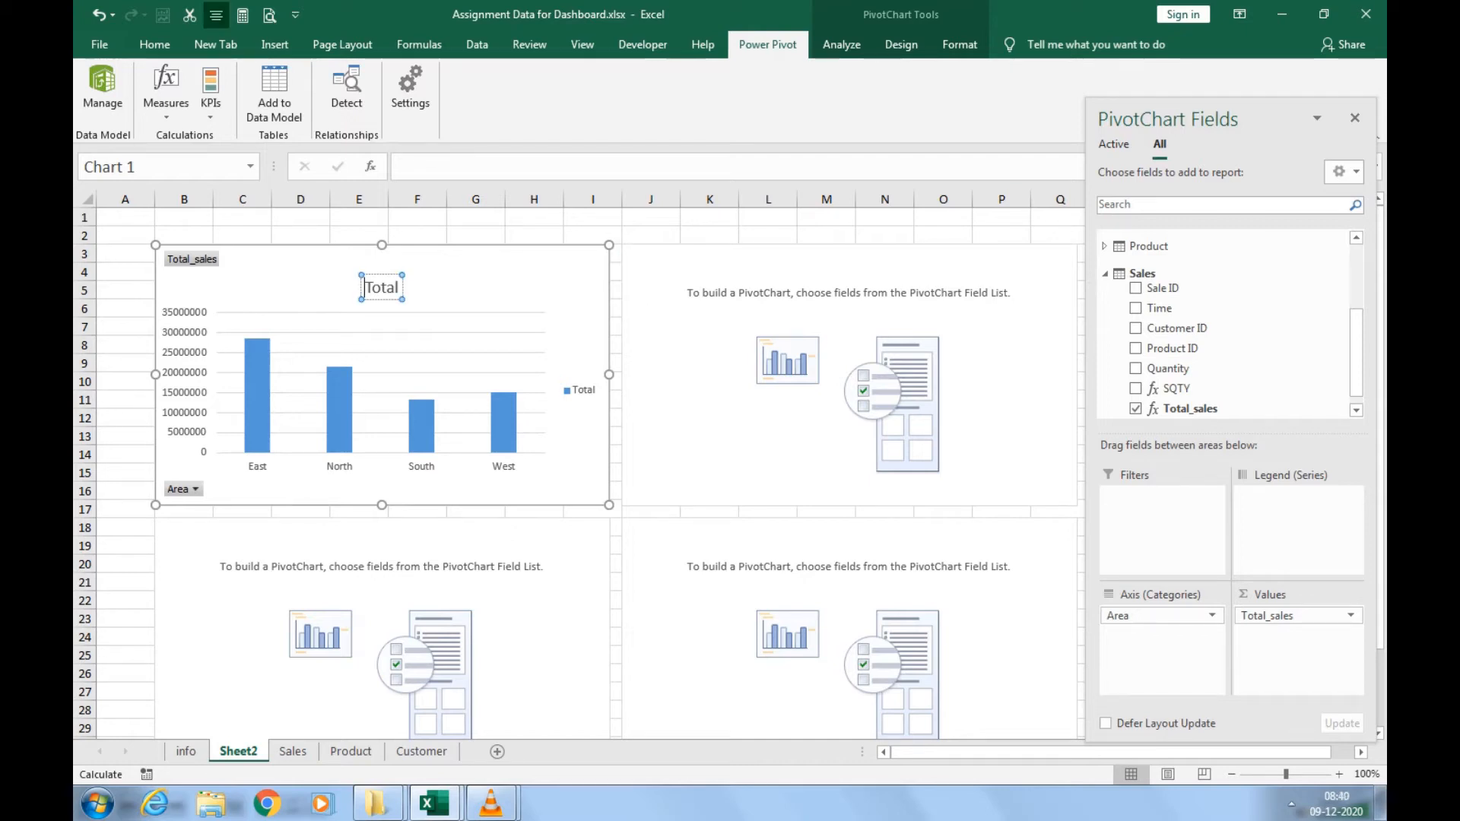
{"action": "type", "text": "Area wise"}
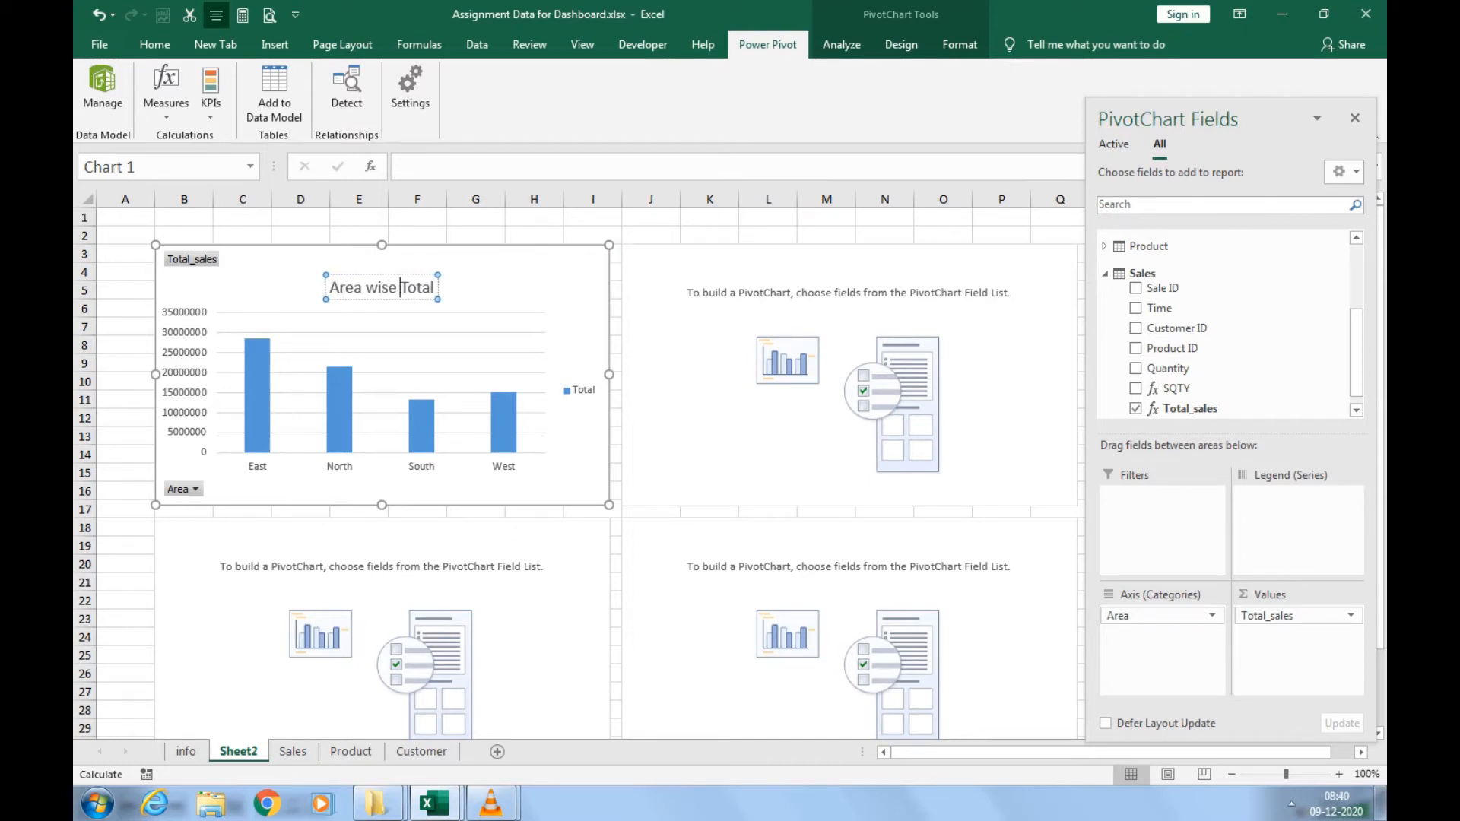
{"action": "key", "text": "End"}
{"action": "type", "text": "Sales"}
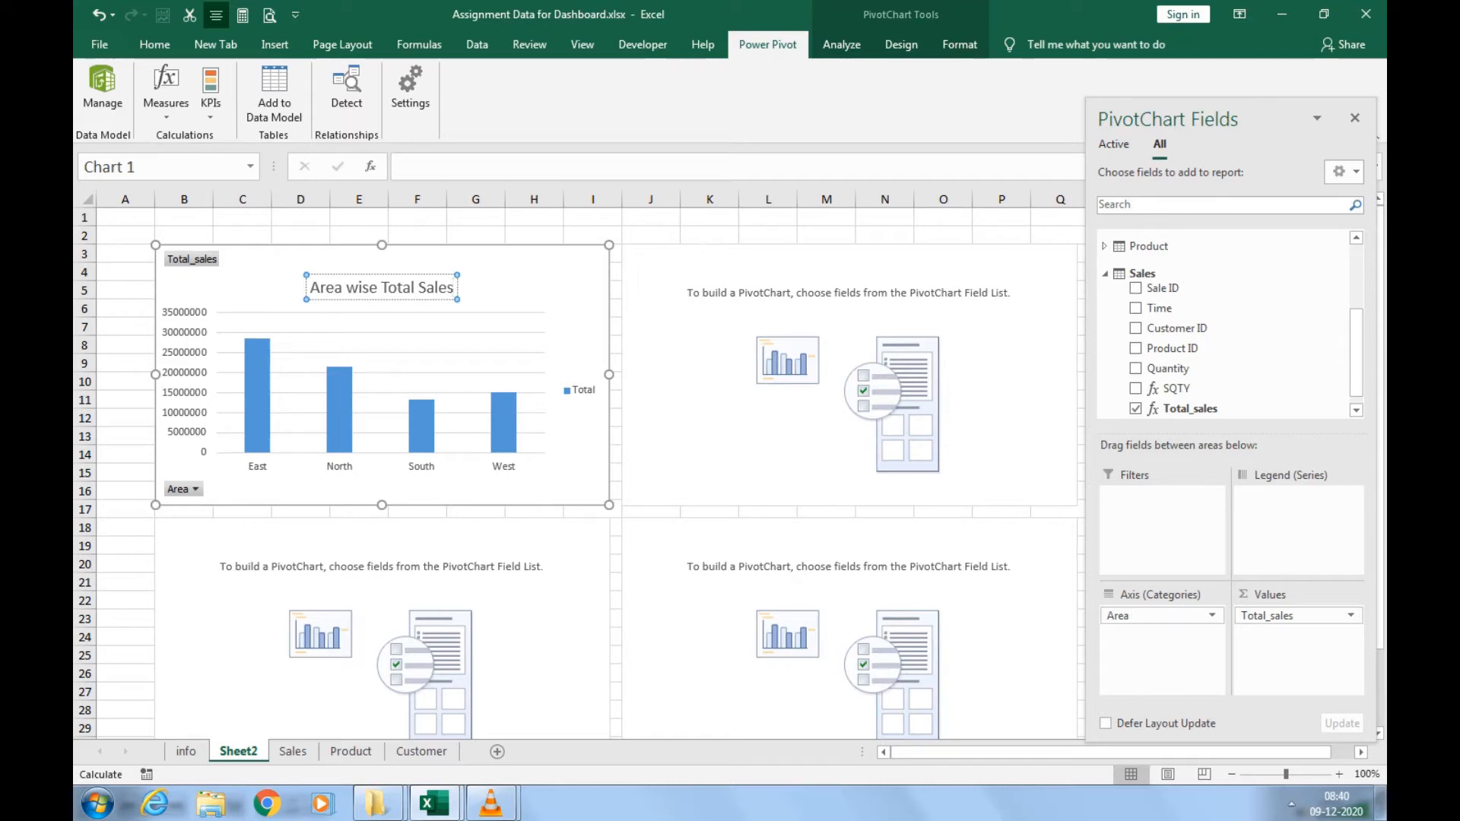
Build the second PivotChart with customer Profession as the axis category and the Total_sales measure as the values.
{"action": "left_click", "coordinate": [848, 374]}
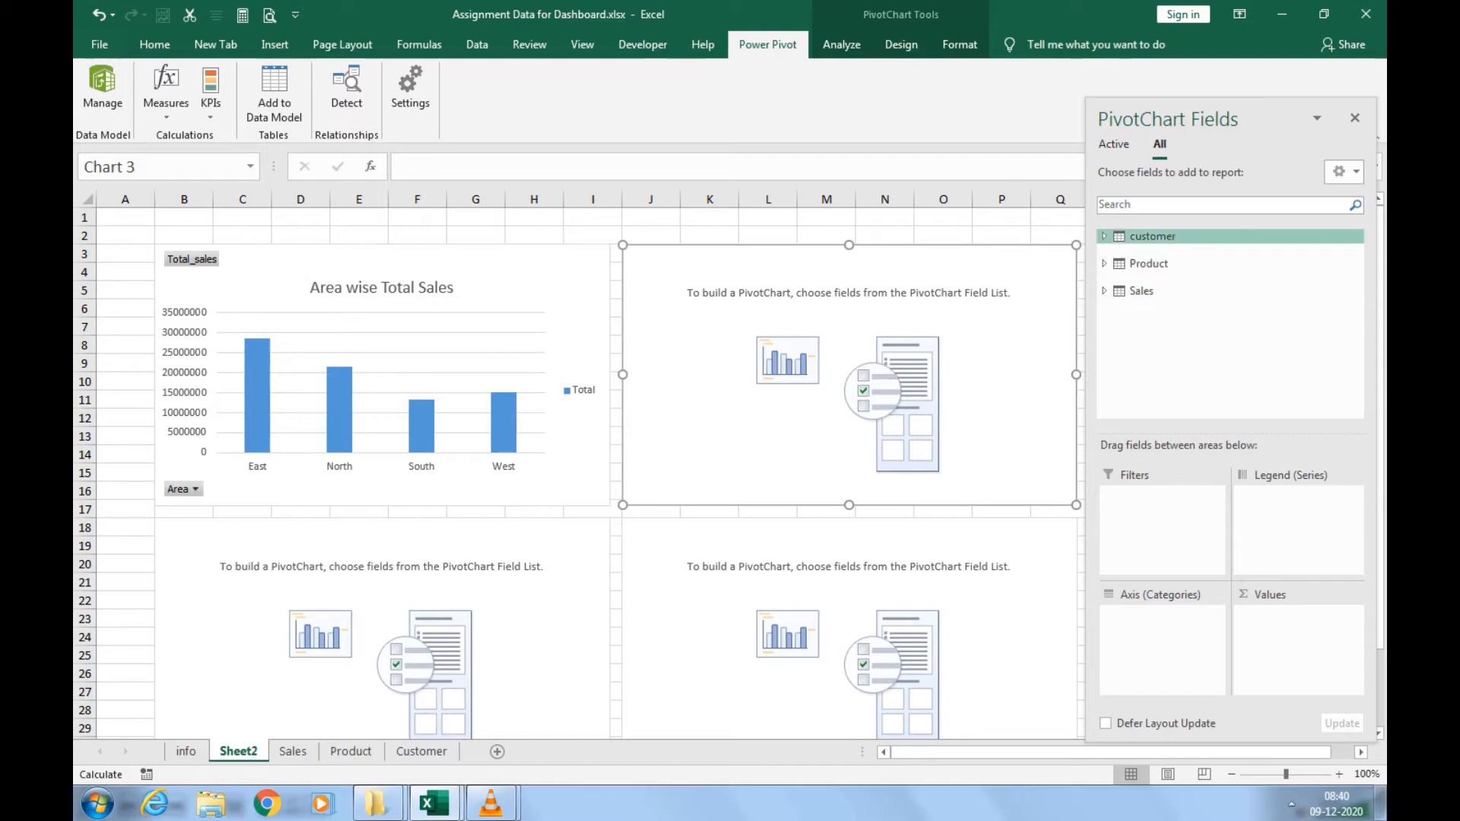
{"action": "left_click", "coordinate": [1105, 237]}
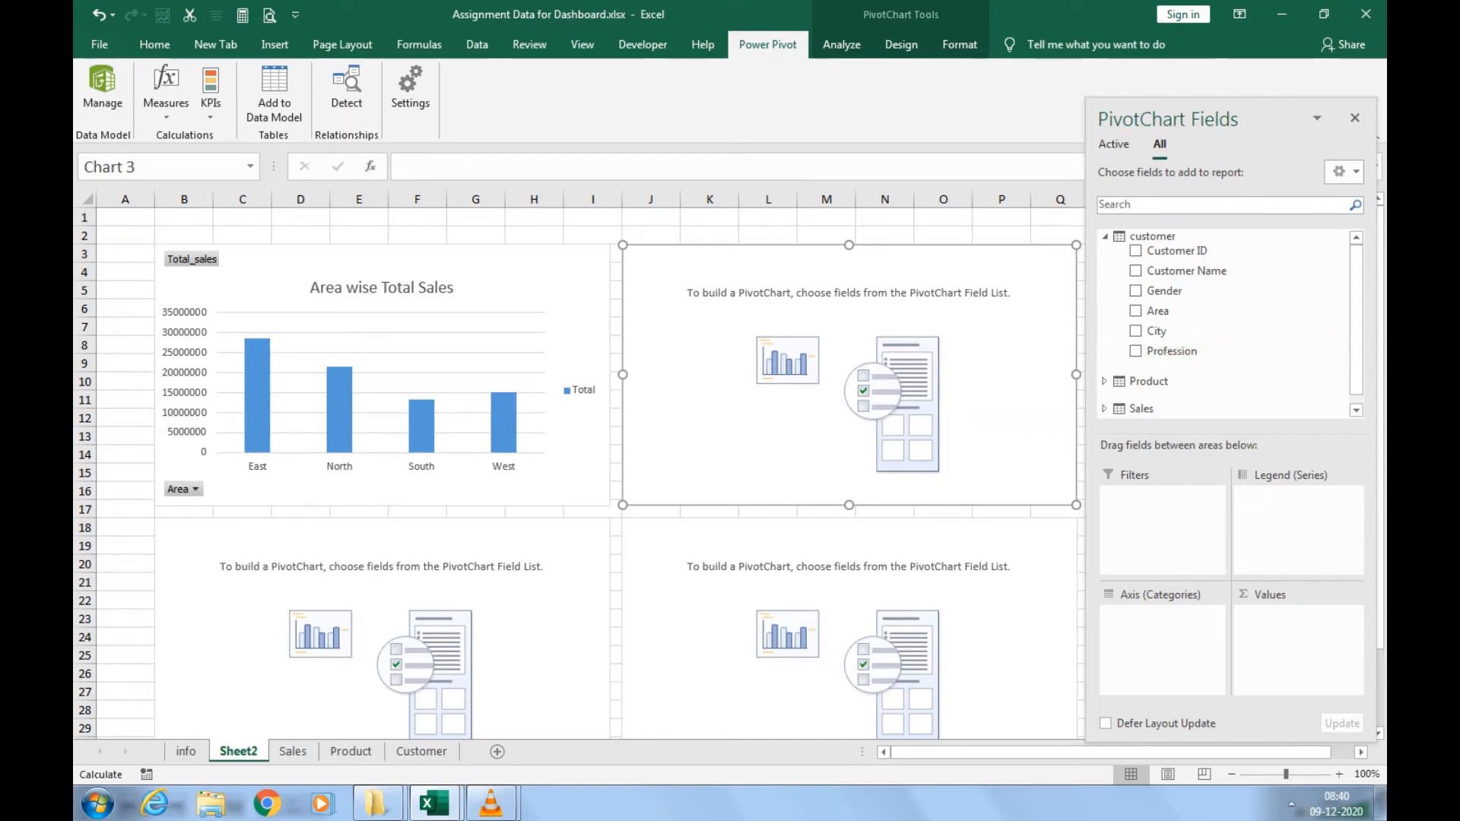
{"action": "left_click_drag", "start_coordinate": [1171, 351], "coordinate": [1161, 631]}
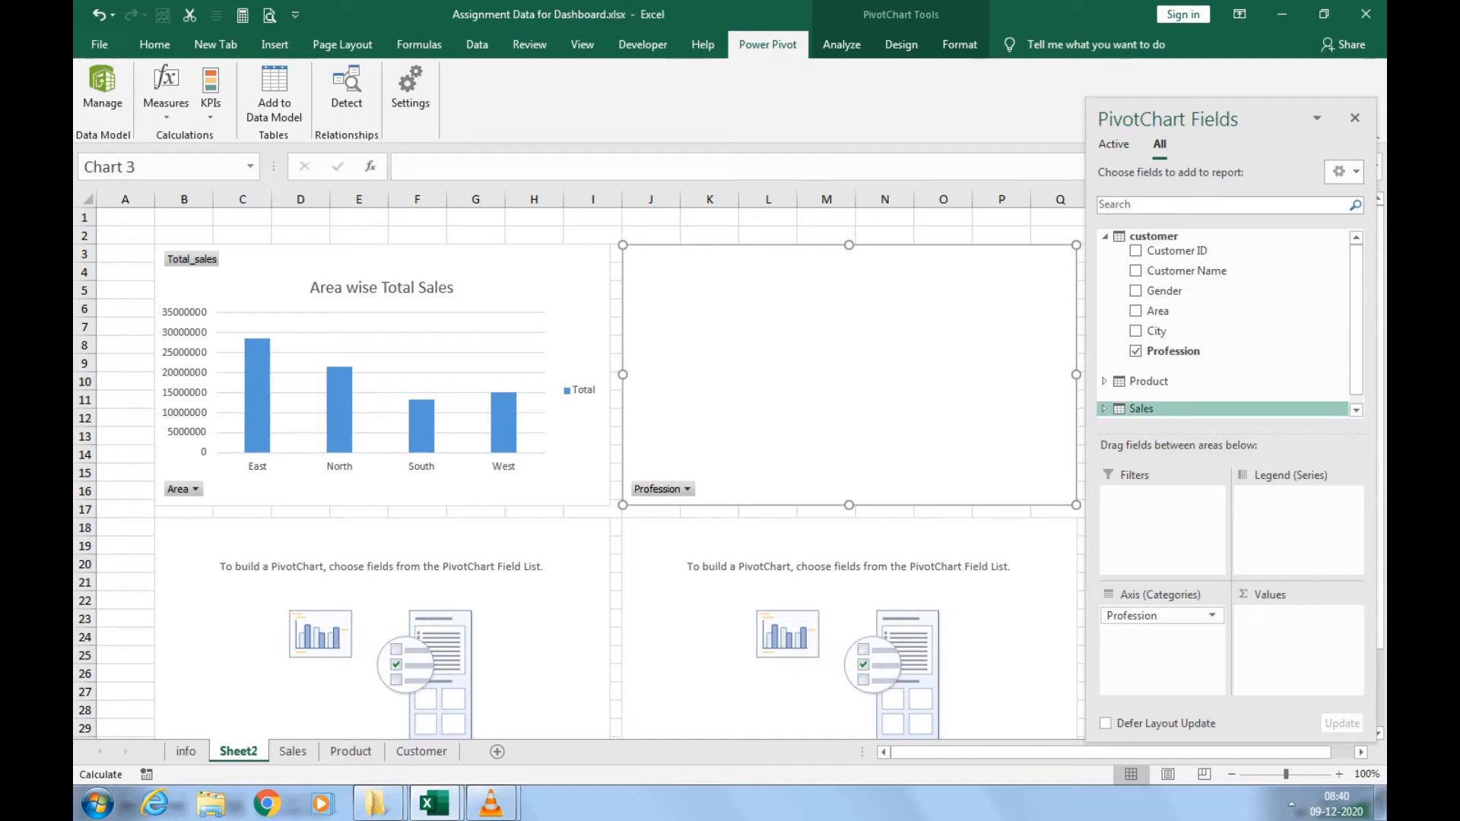
{"action": "left_click", "coordinate": [1104, 409]}
{"action": "left_click_drag", "start_coordinate": [1188, 409], "coordinate": [1298, 617]}
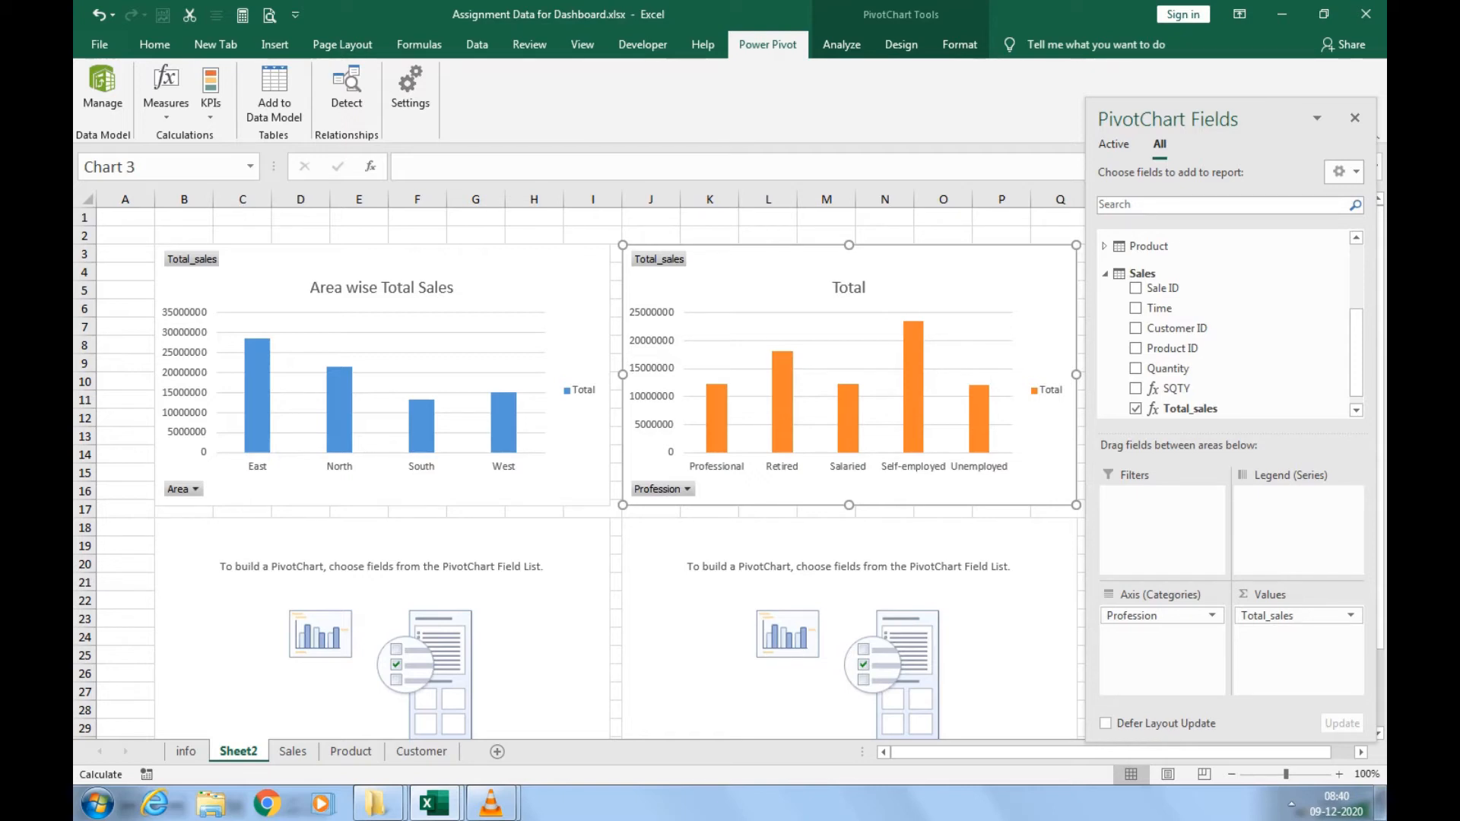
Change the Profession PivotChart from clustered columns to a doughnut chart.
{"action": "left_click", "coordinate": [901, 45]}
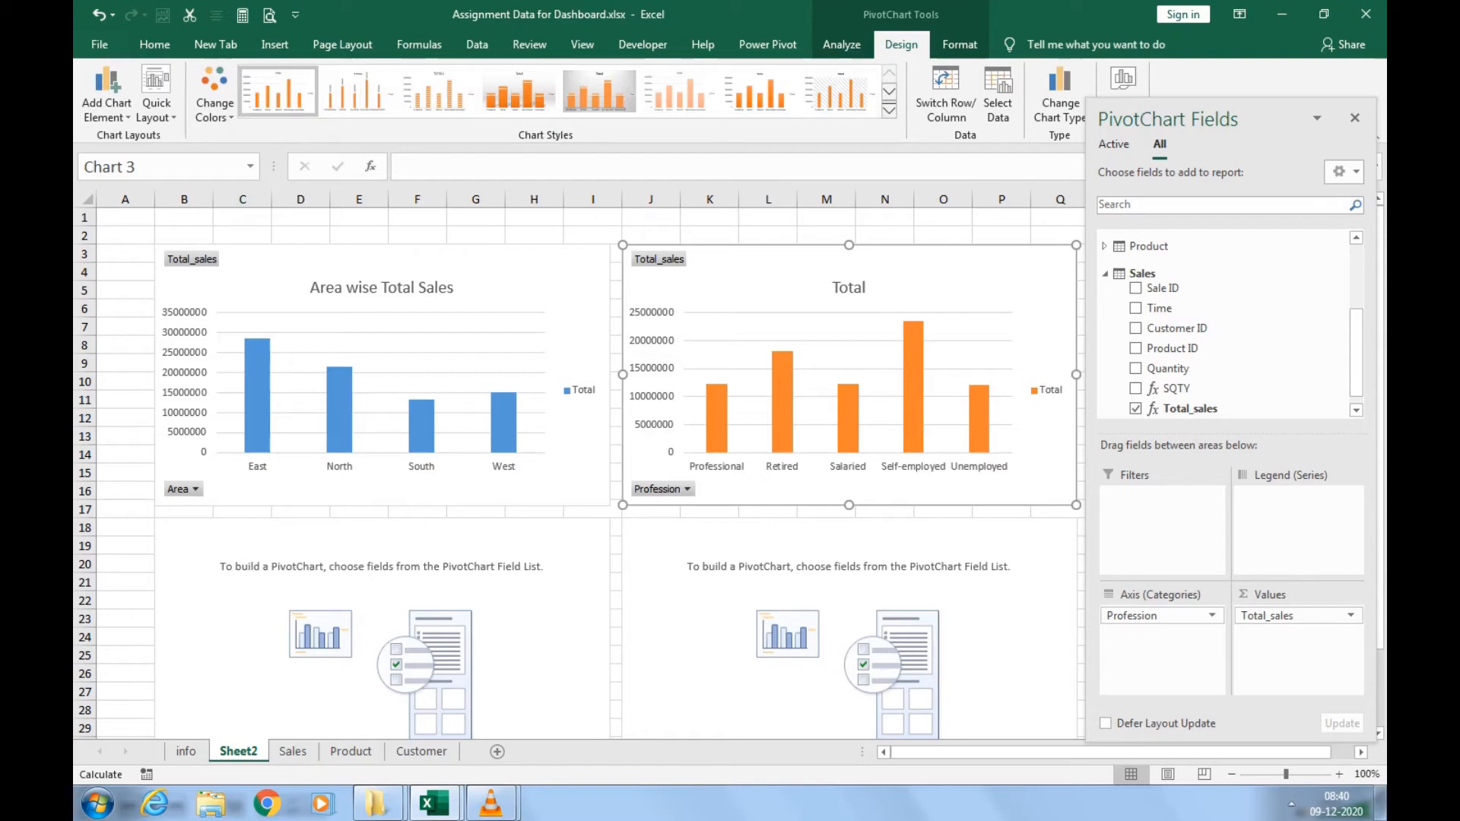
{"action": "left_click", "coordinate": [1059, 99]}
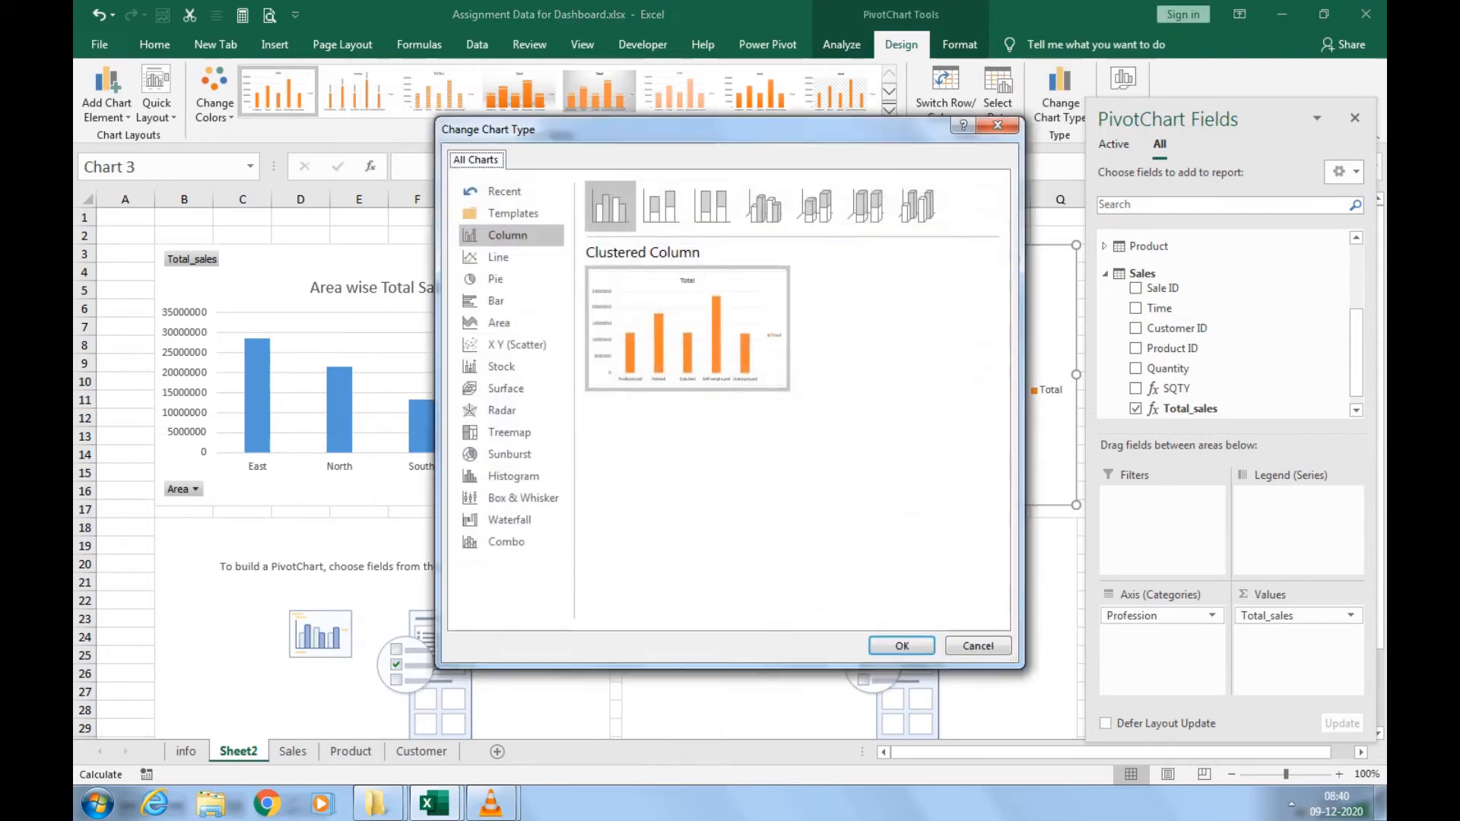
{"action": "left_click", "coordinate": [496, 279]}
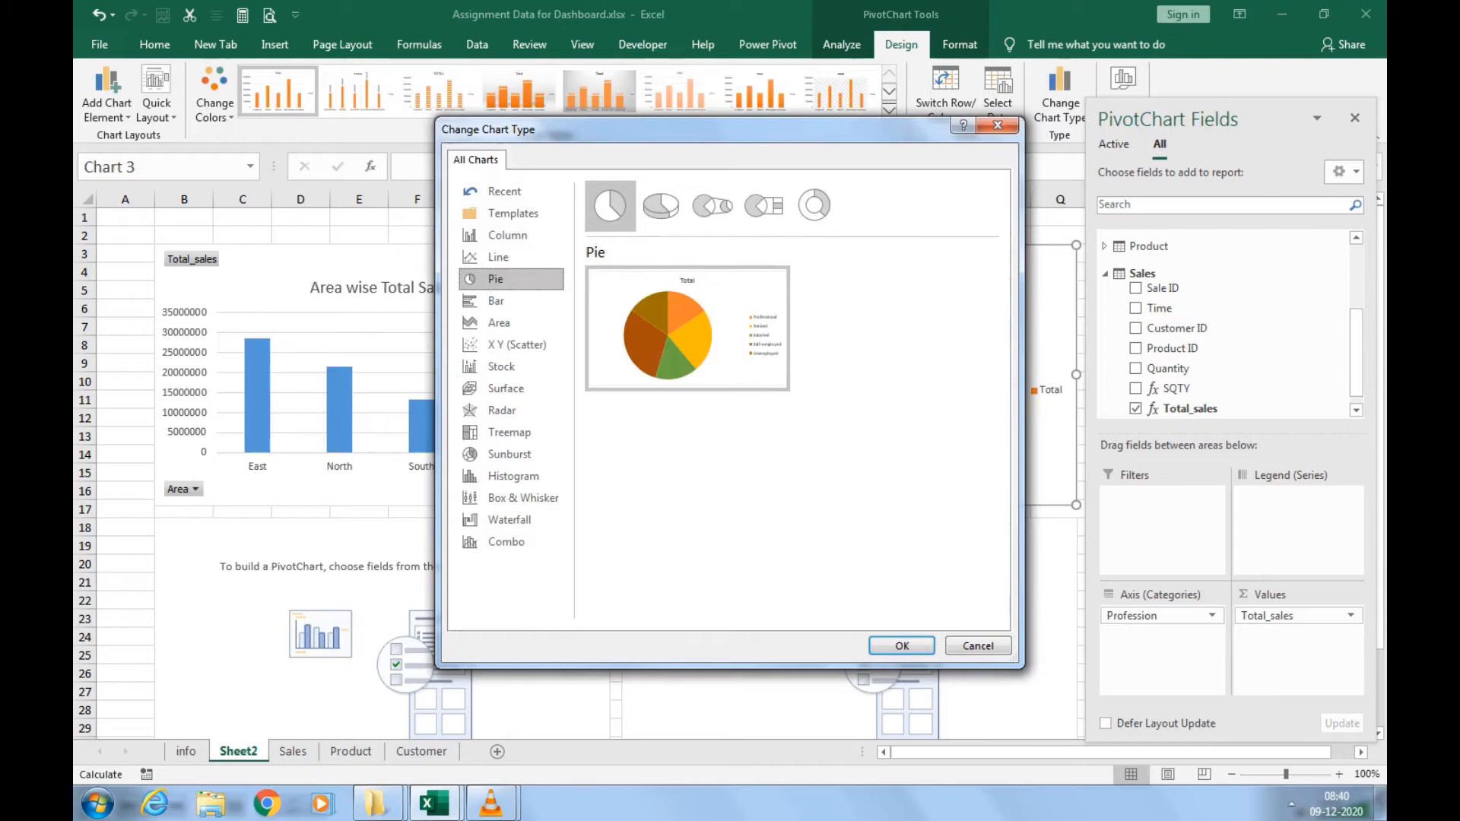
{"action": "left_click", "coordinate": [815, 205]}
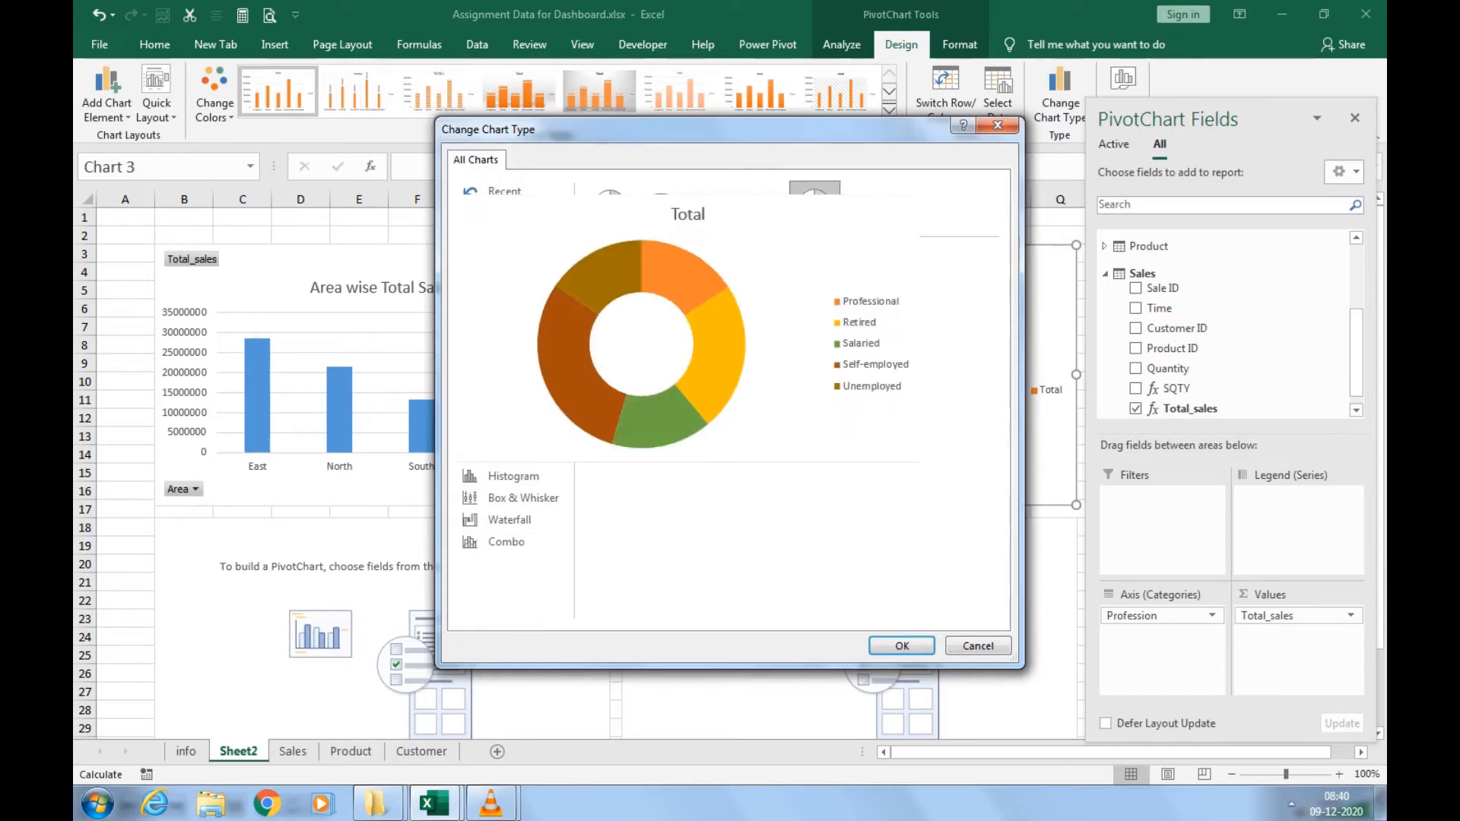
{"action": "left_click", "coordinate": [902, 645]}
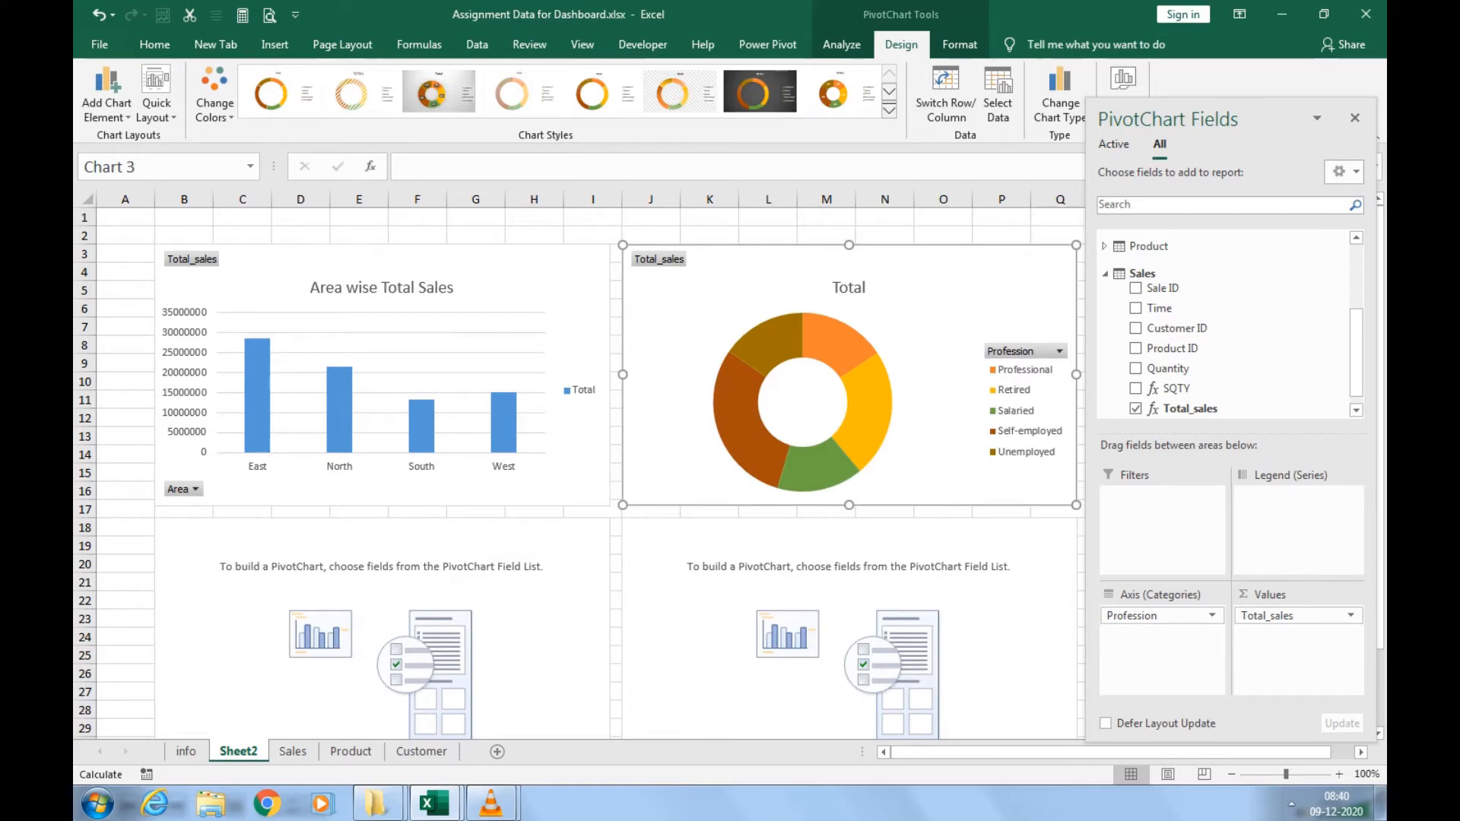
Build the third PivotChart with product Category as the axis category and the Total_sales measure as the values.
{"action": "mouse_move", "coordinate": [853, 361]}
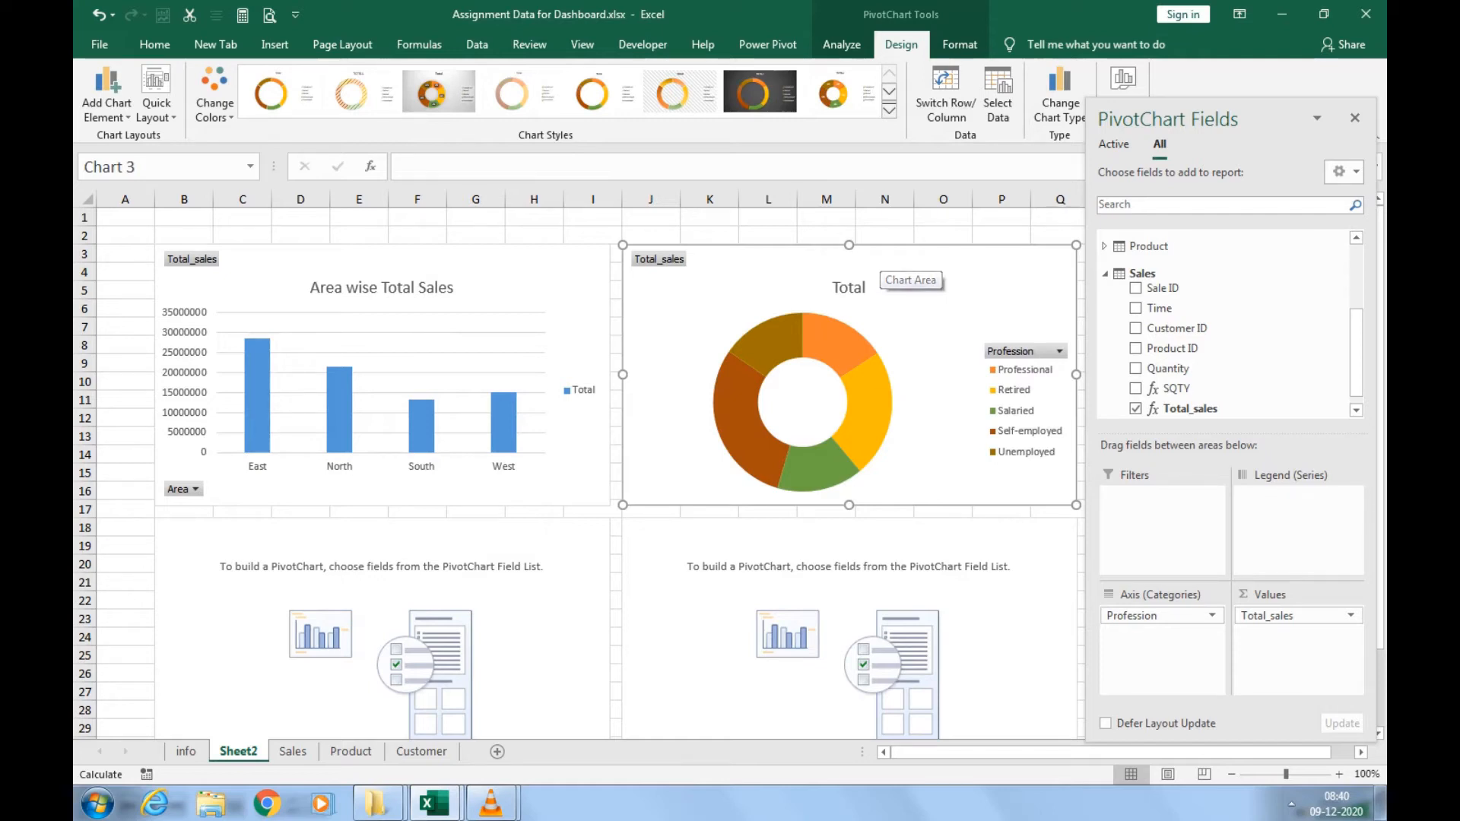
{"action": "left_click", "coordinate": [535, 605]}
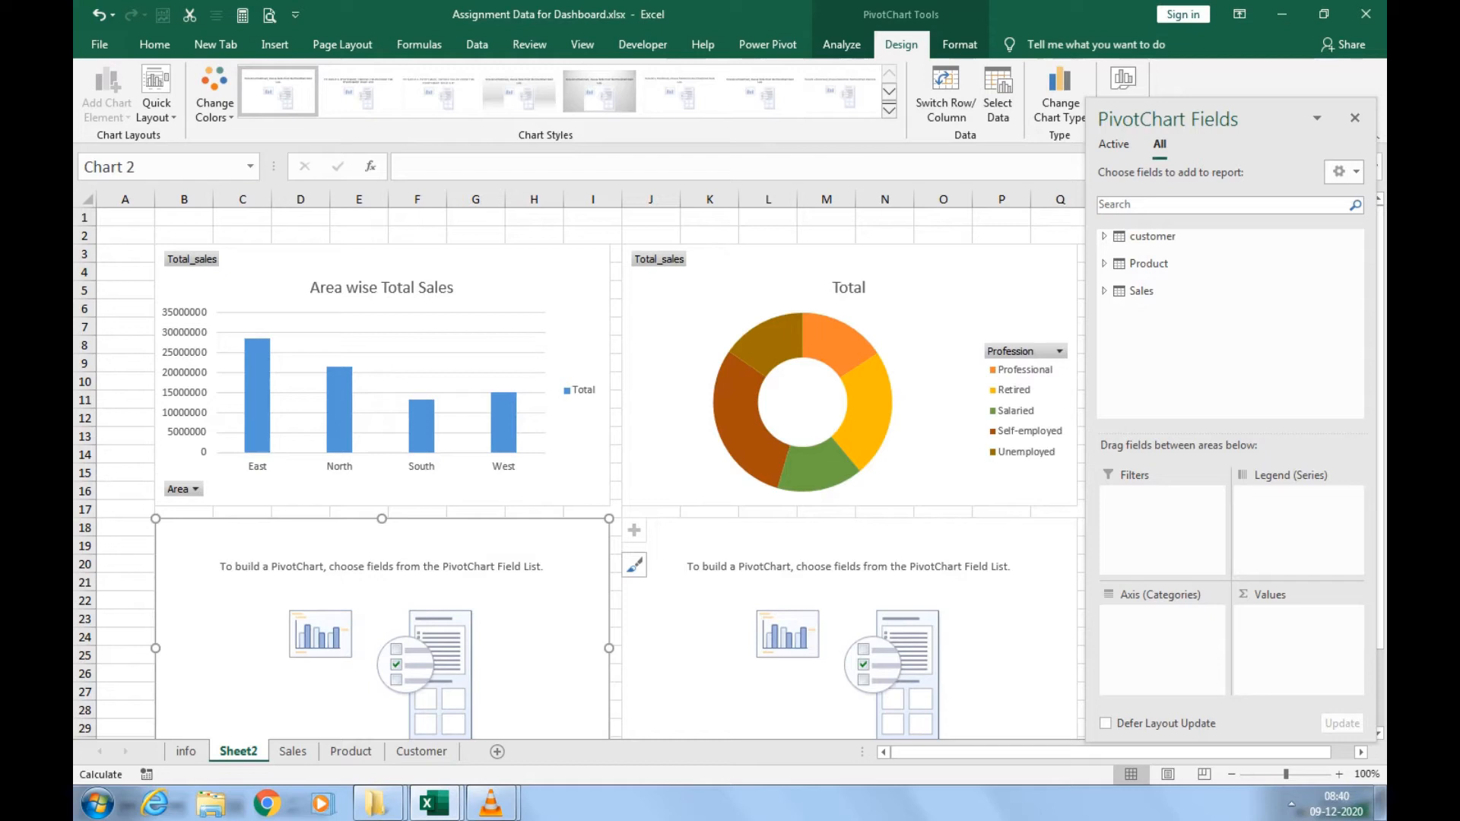
{"action": "left_click", "coordinate": [1140, 291]}
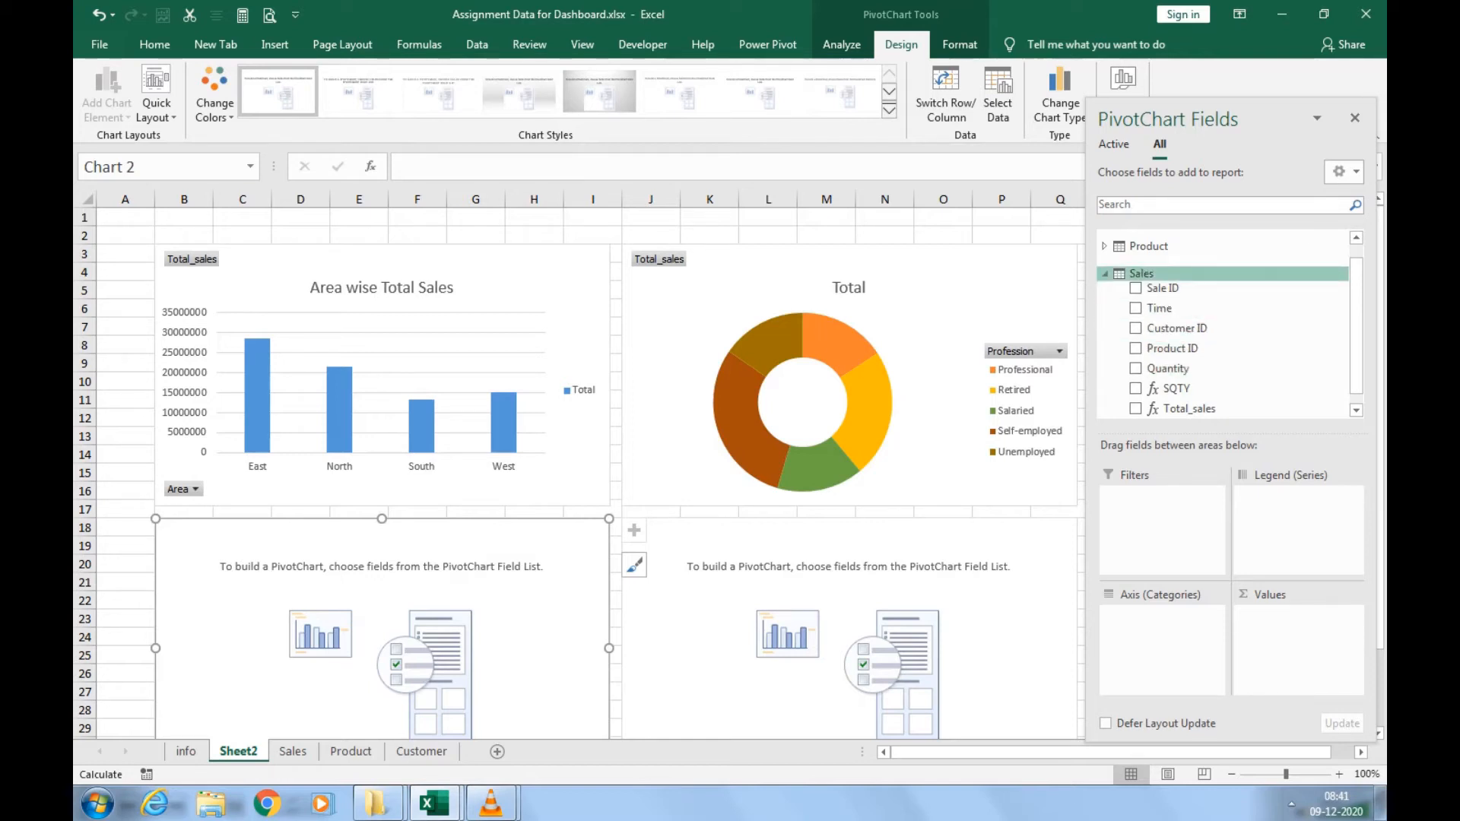
{"action": "left_click", "coordinate": [1105, 274]}
{"action": "left_click", "coordinate": [1104, 290]}
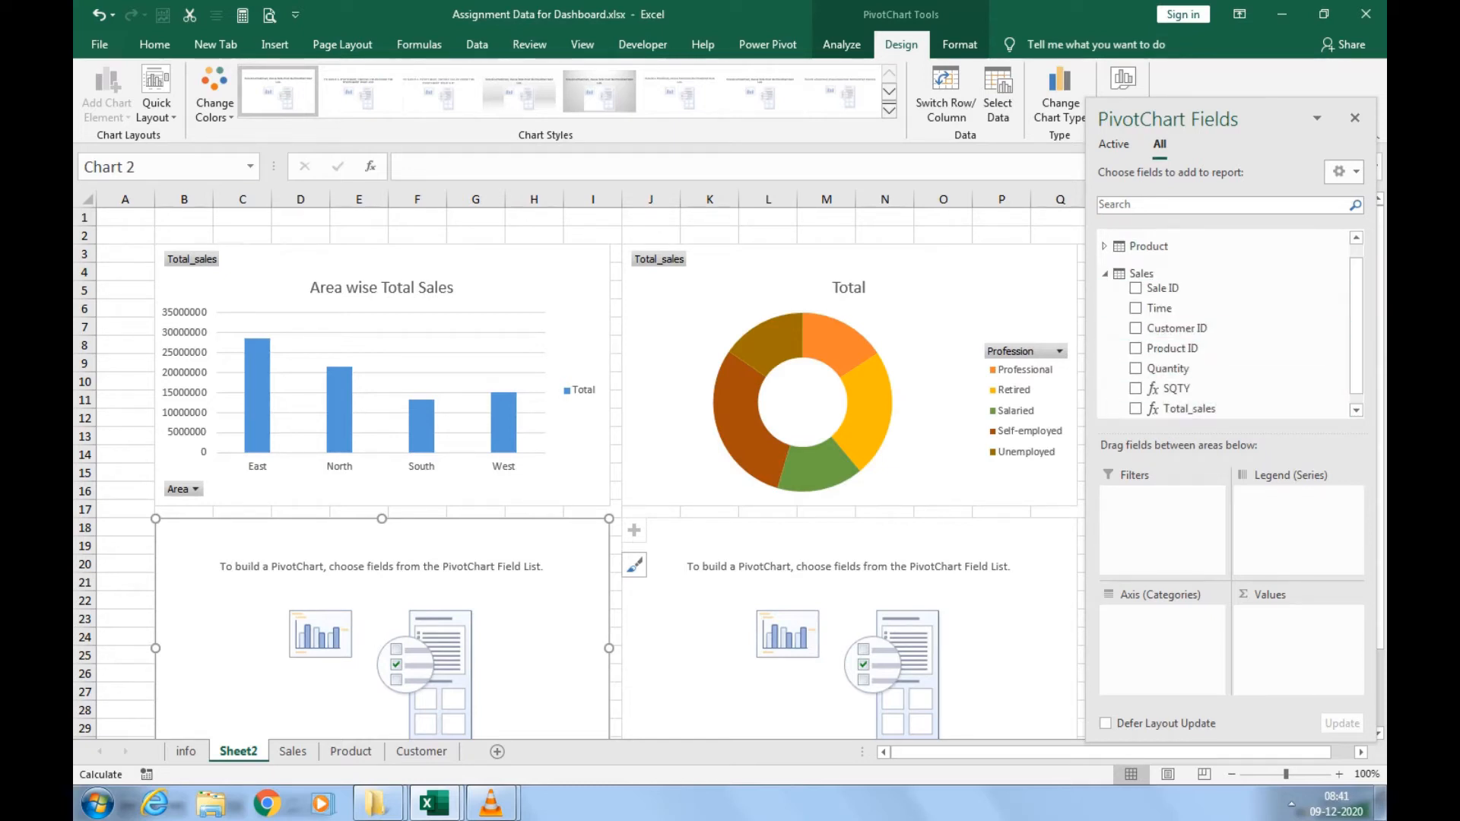
{"action": "left_click", "coordinate": [1135, 408]}
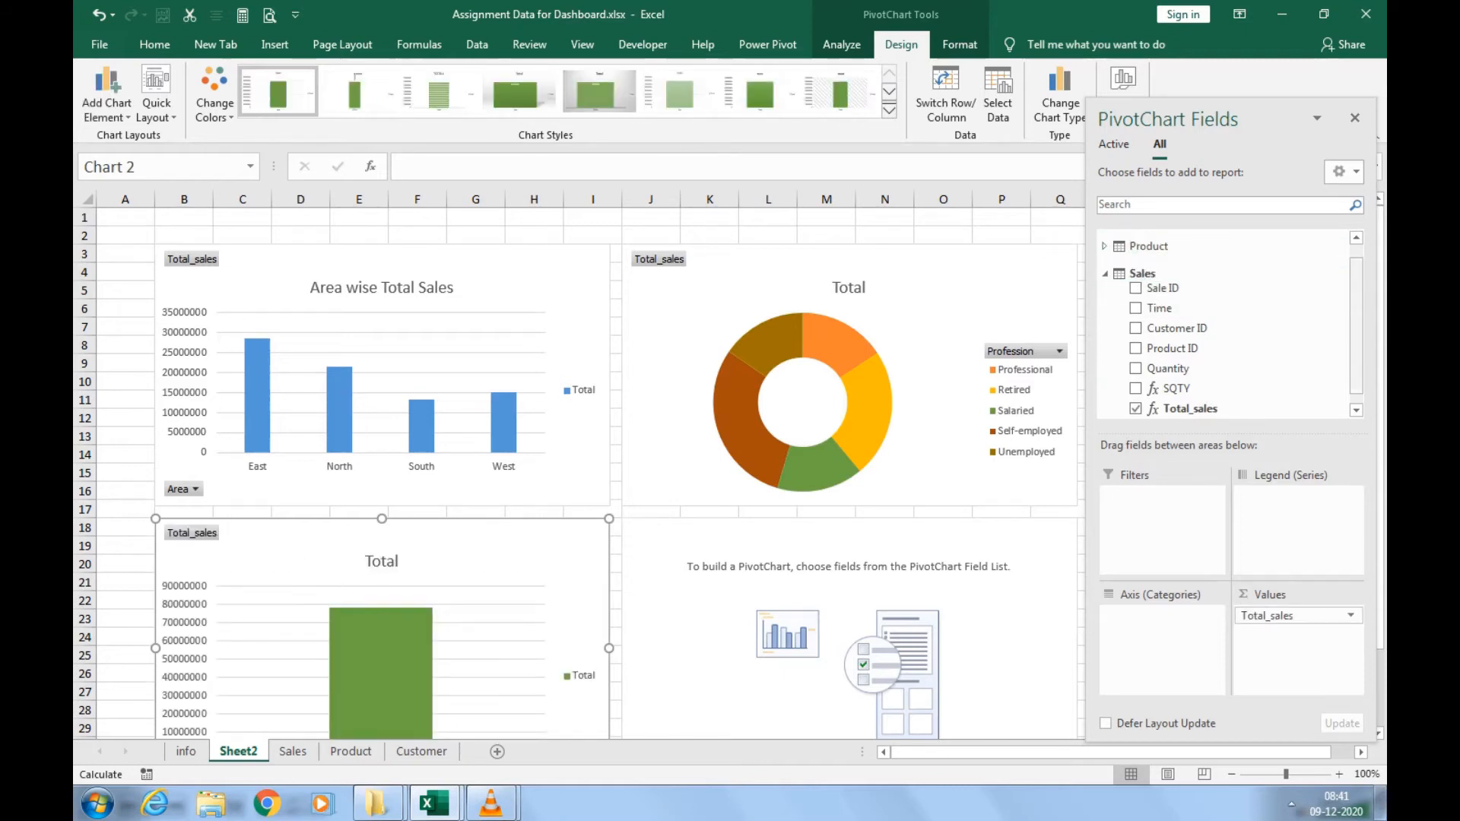
{"action": "left_click_drag", "start_coordinate": [1356, 327], "coordinate": [1356, 307]}
{"action": "left_click", "coordinate": [1105, 264]}
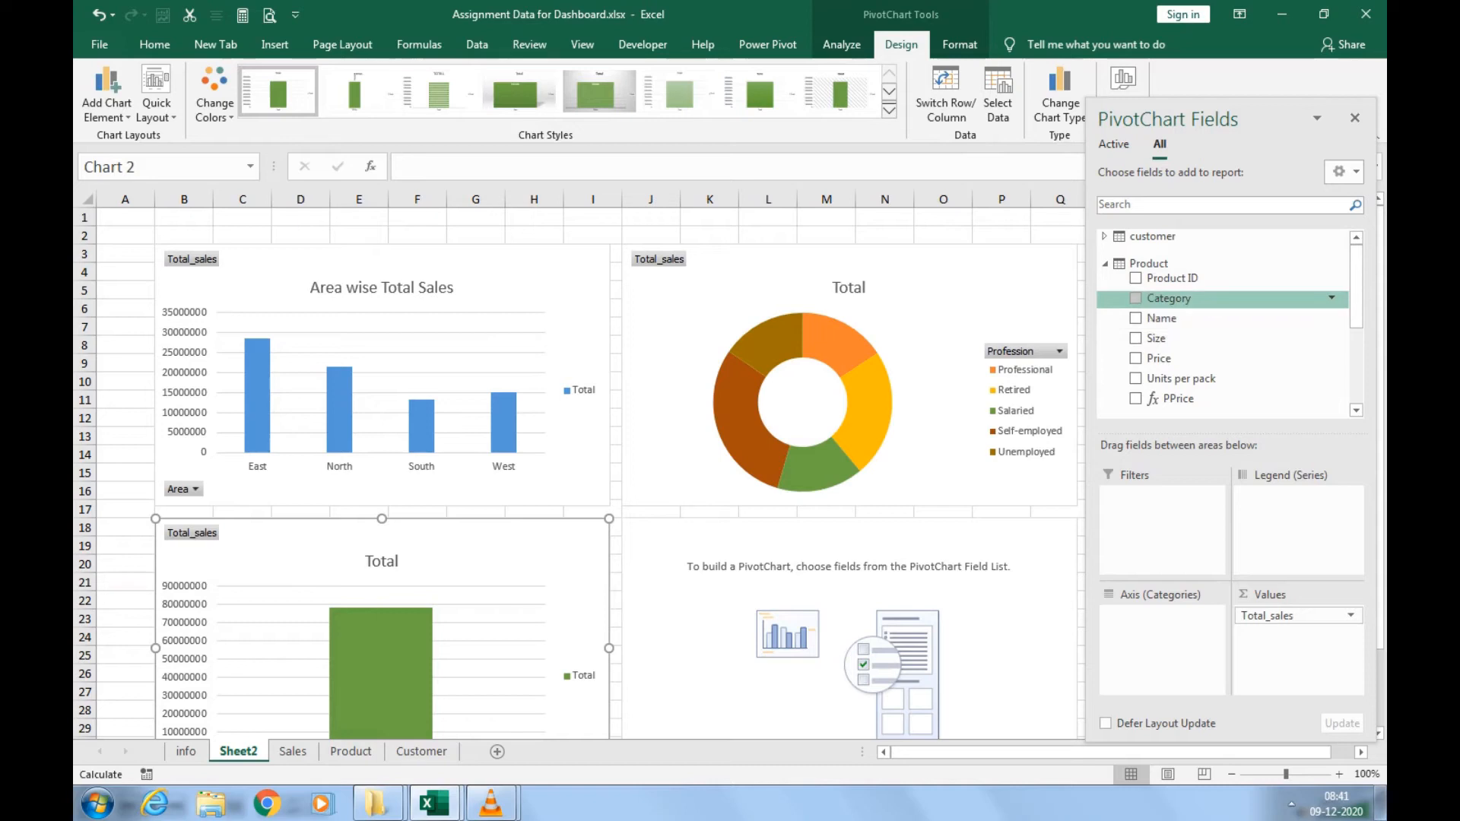
{"action": "left_click_drag", "start_coordinate": [1169, 299], "coordinate": [1162, 631]}
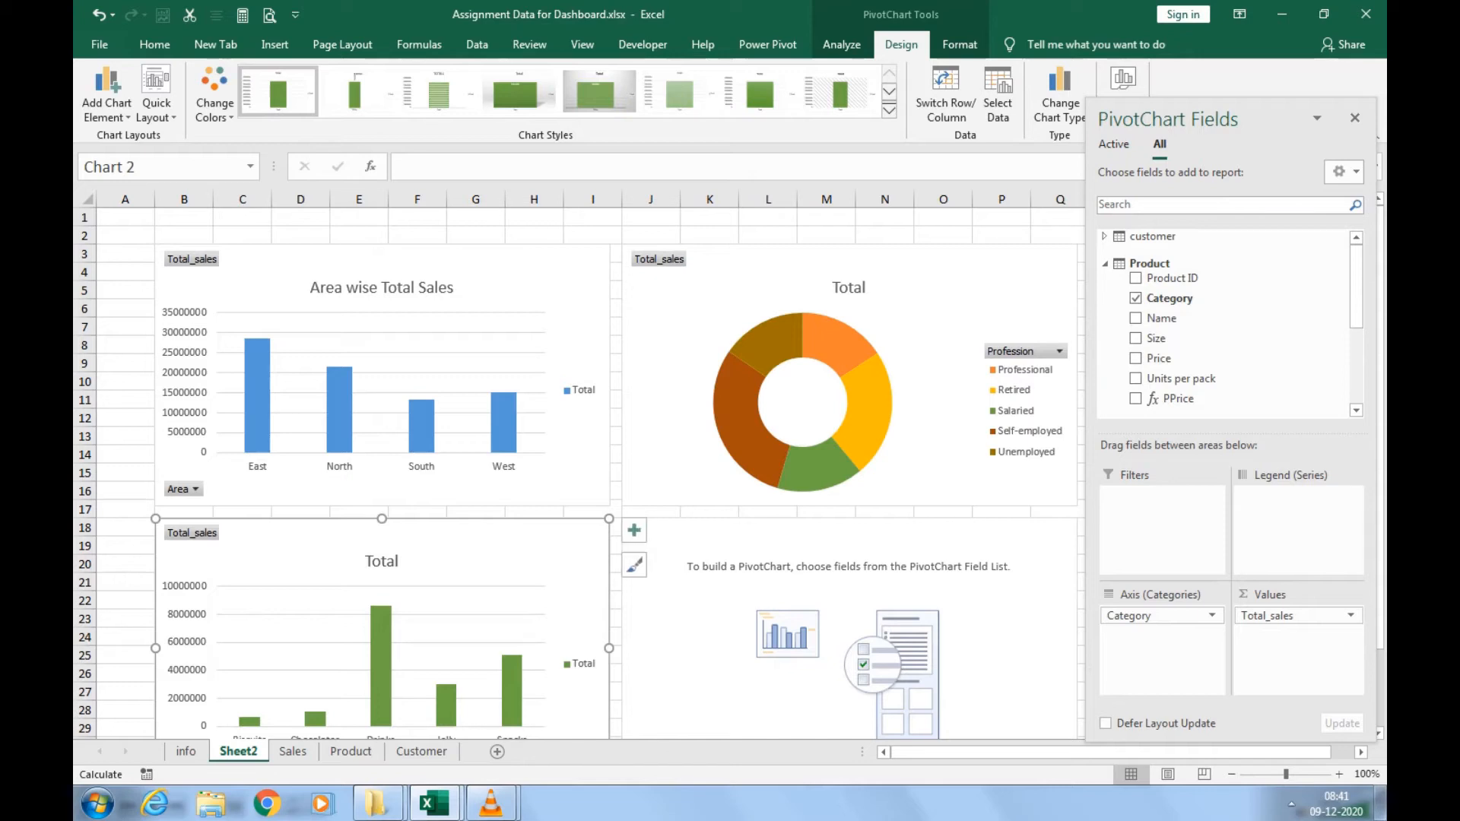
Compare the available chart types for the Category PivotChart and change it to a Clustered Bar chart.
{"action": "left_click", "coordinate": [1059, 103]}
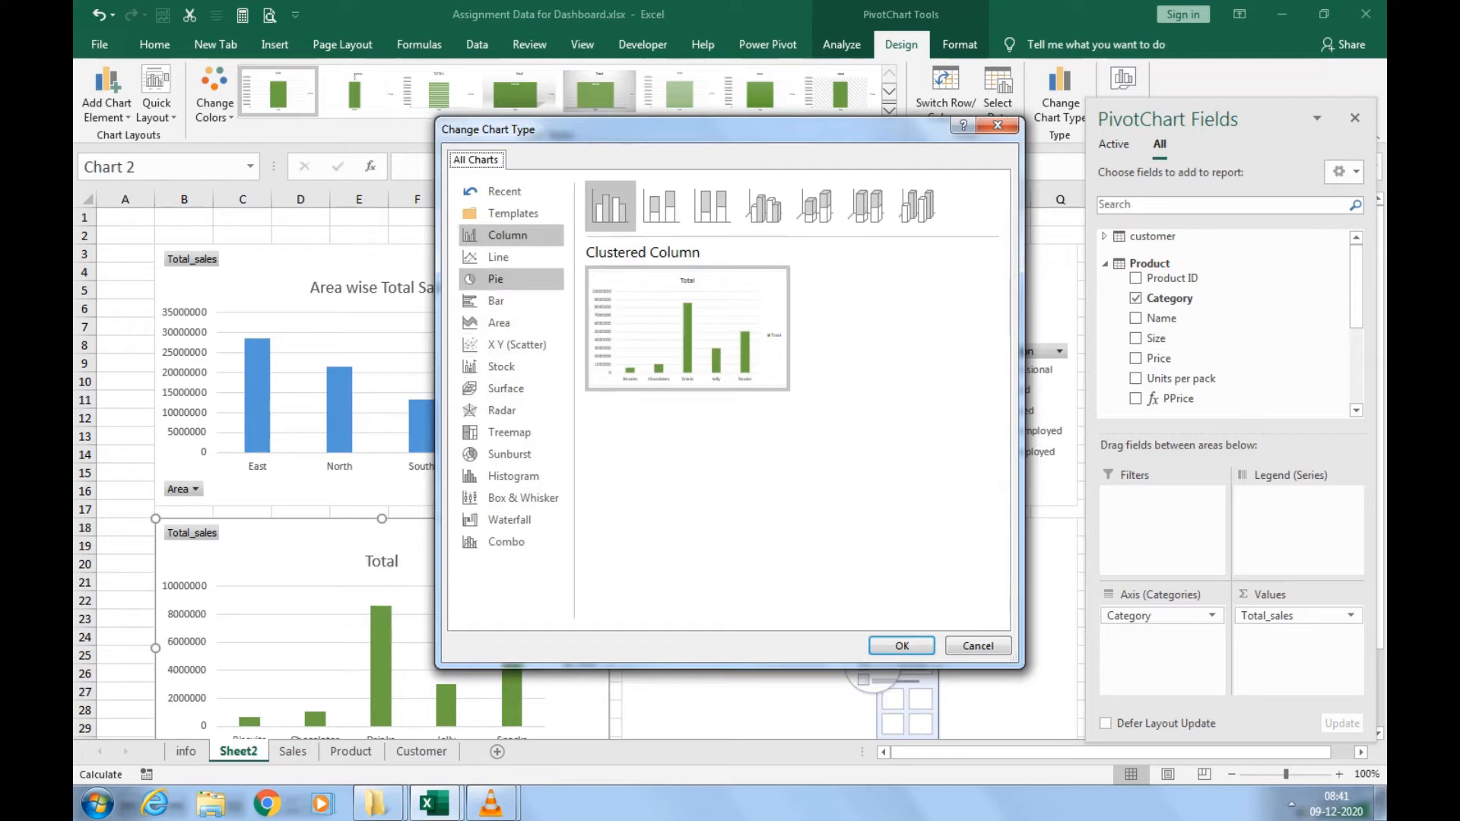
{"action": "left_click", "coordinate": [498, 257]}
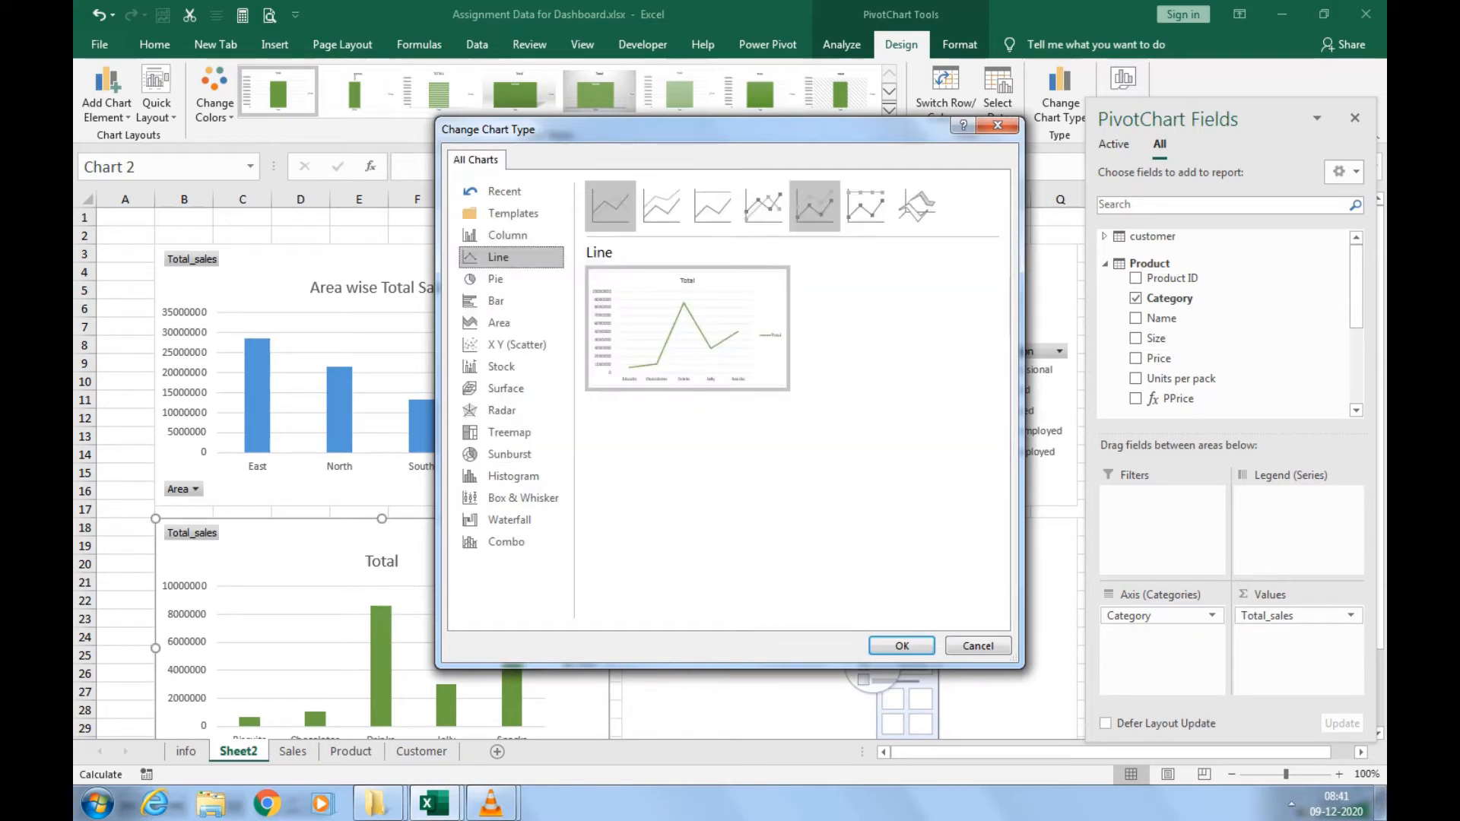
{"action": "left_click", "coordinate": [713, 206]}
{"action": "left_click", "coordinate": [662, 206]}
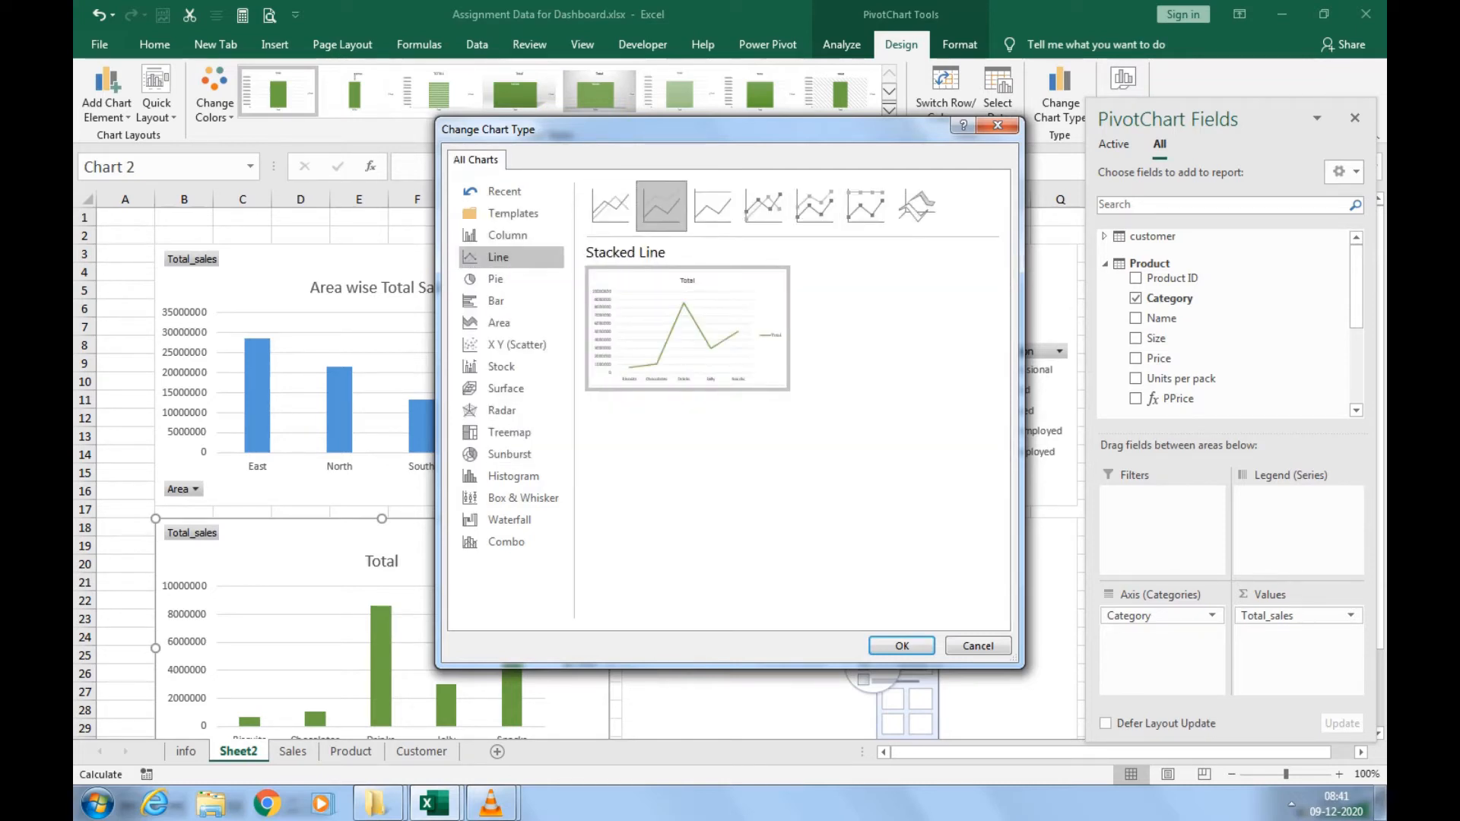
{"action": "left_click", "coordinate": [495, 300]}
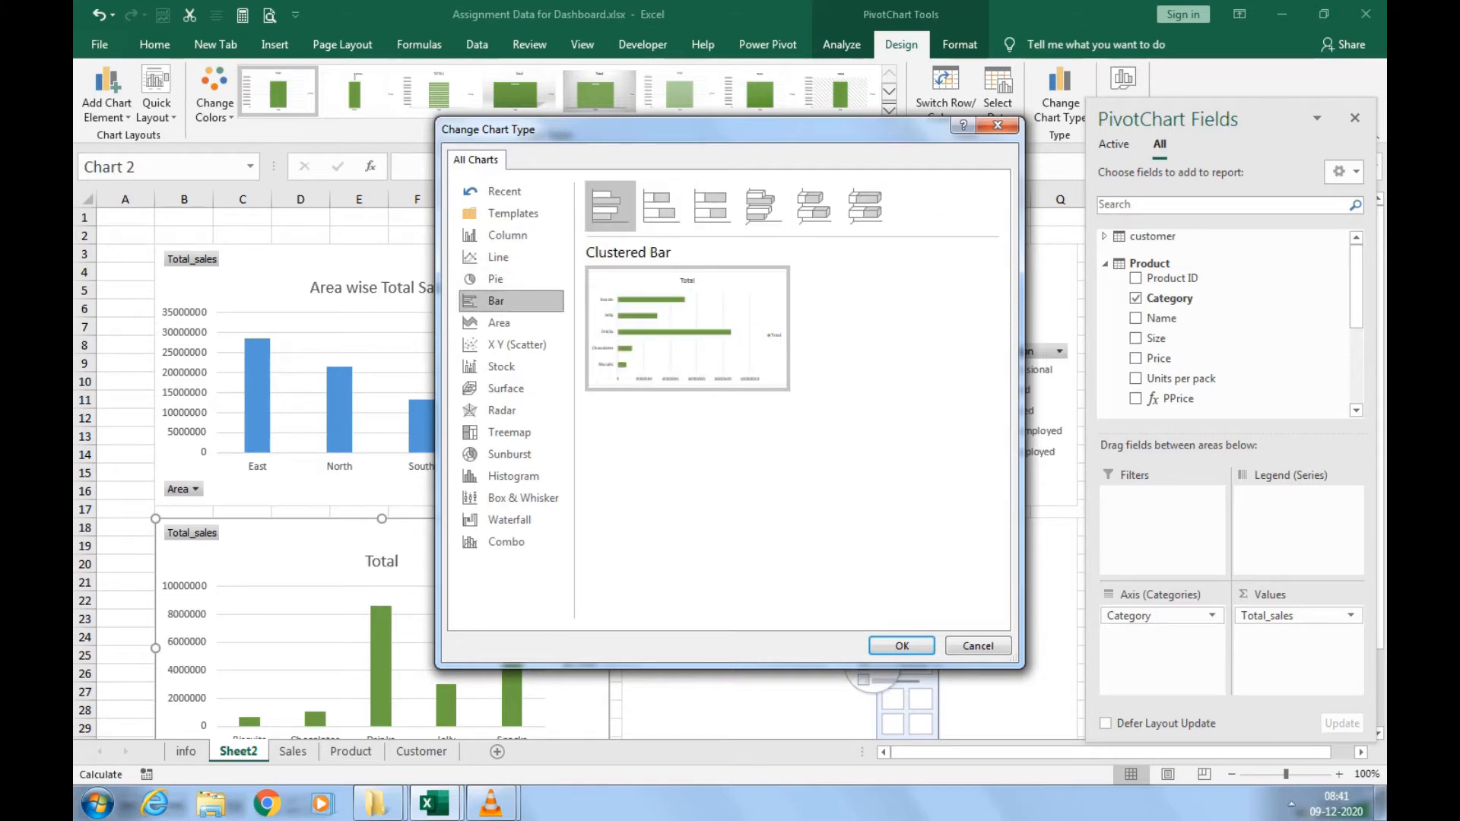
{"action": "left_click", "coordinate": [507, 432]}
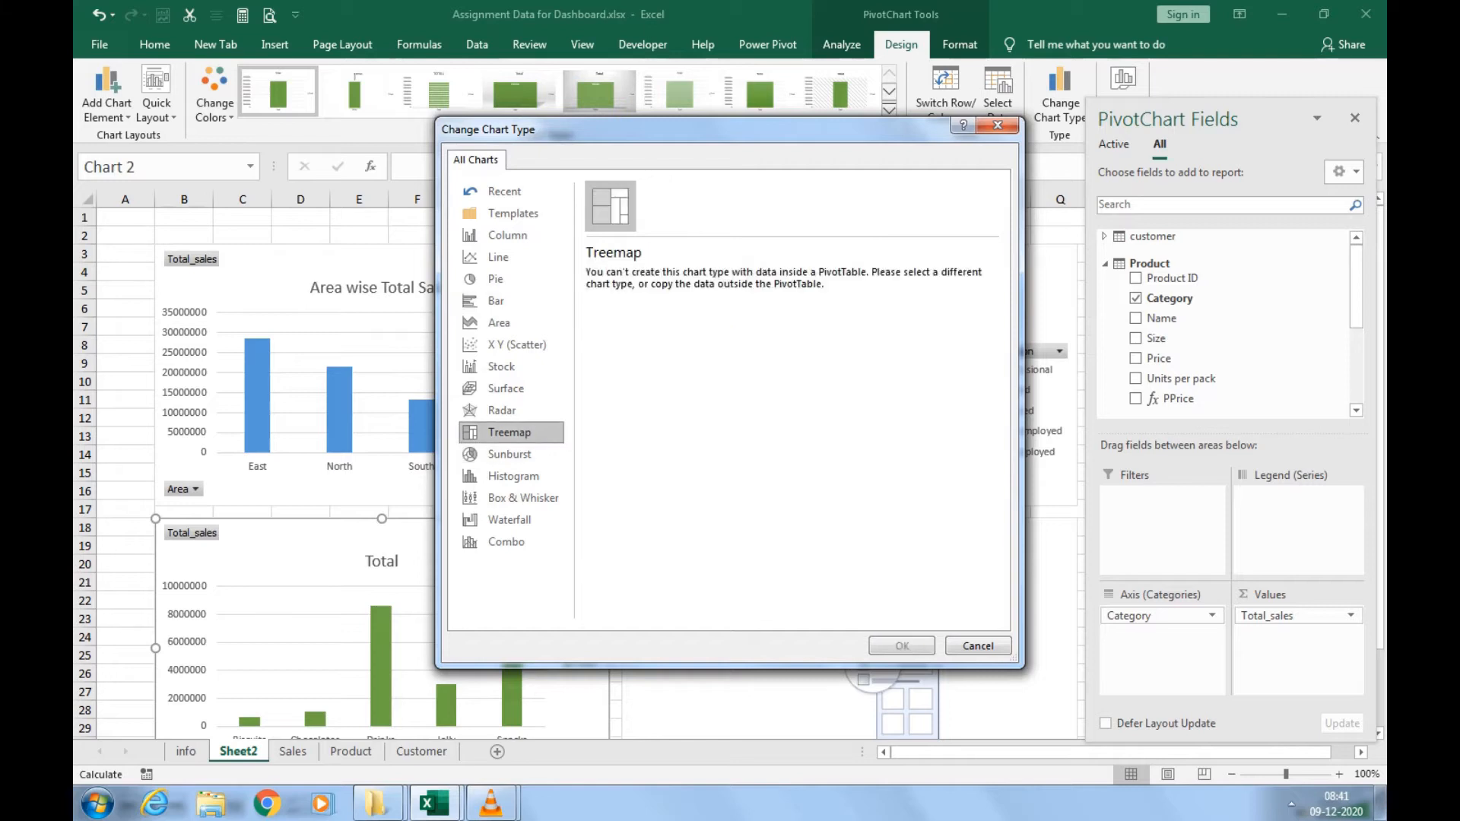
{"action": "left_click", "coordinate": [502, 410]}
{"action": "left_click", "coordinate": [506, 387]}
{"action": "left_click", "coordinate": [517, 344]}
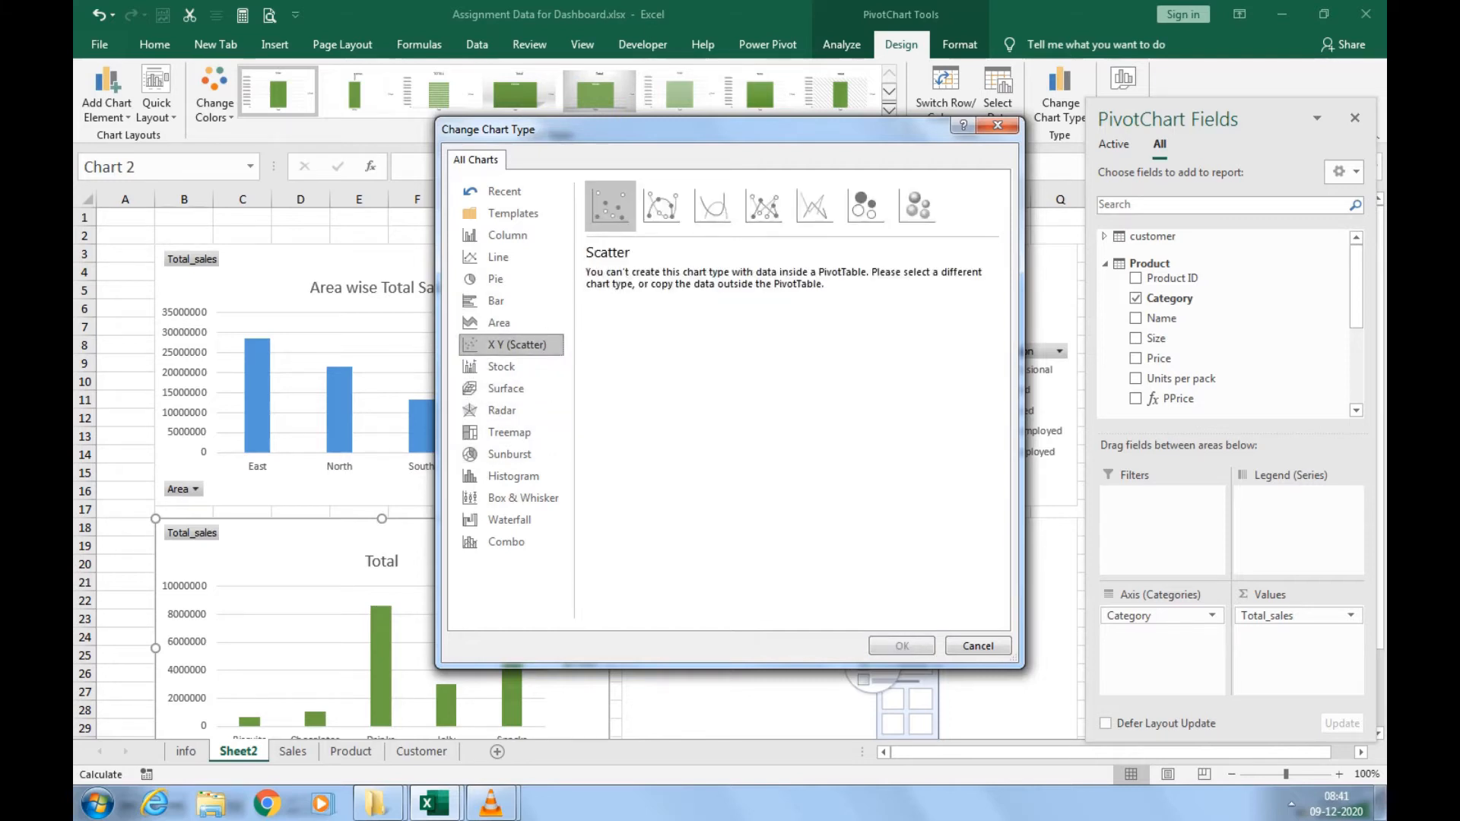
{"action": "left_click", "coordinate": [499, 322]}
{"action": "left_click", "coordinate": [496, 300]}
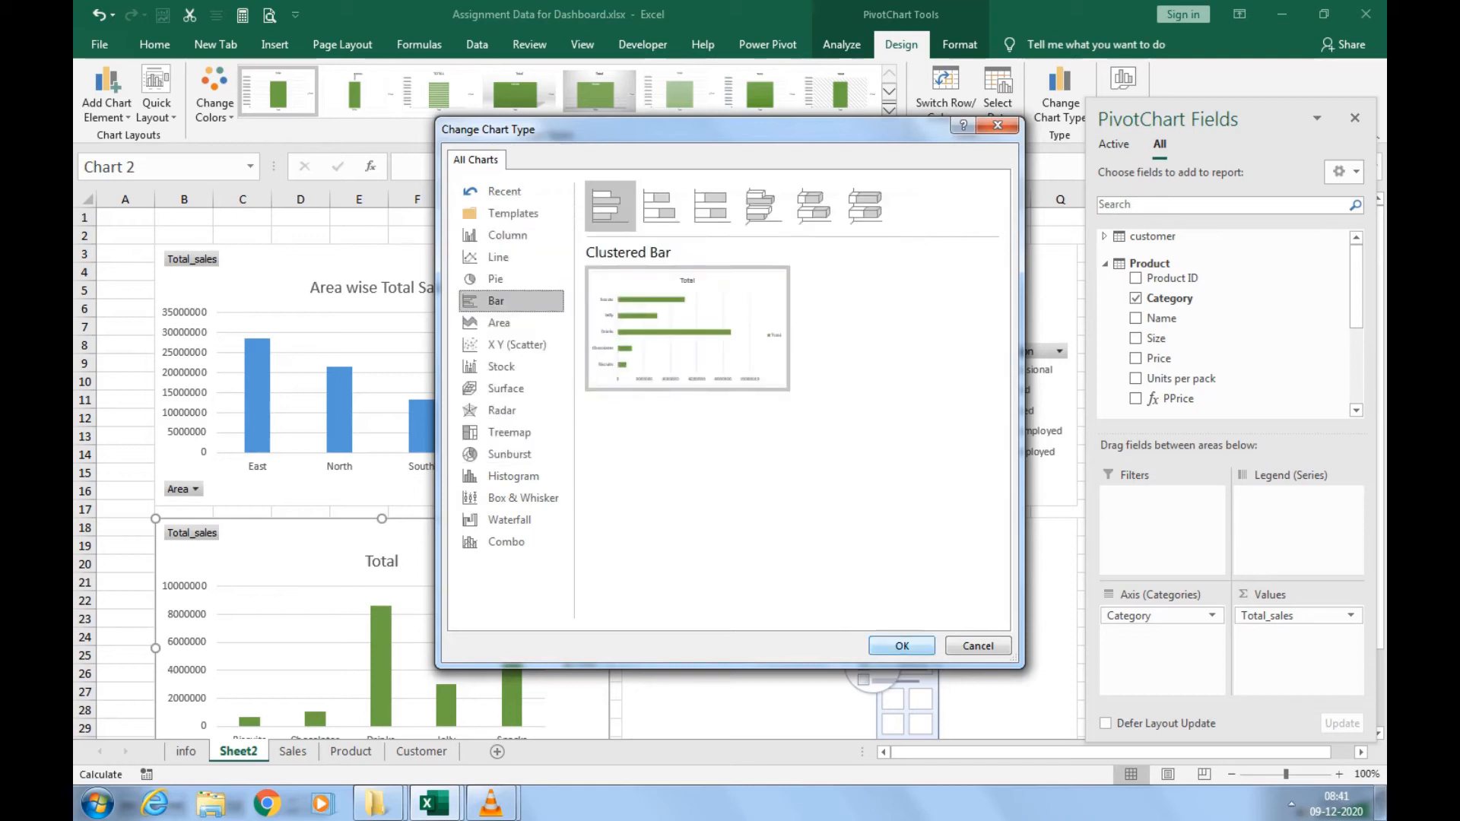
{"action": "left_click", "coordinate": [902, 645]}
Build the fourth PivotChart with customer Gender as the axis category and the Total_sales measure as the values.
{"action": "mouse_move", "coordinate": [375, 806]}
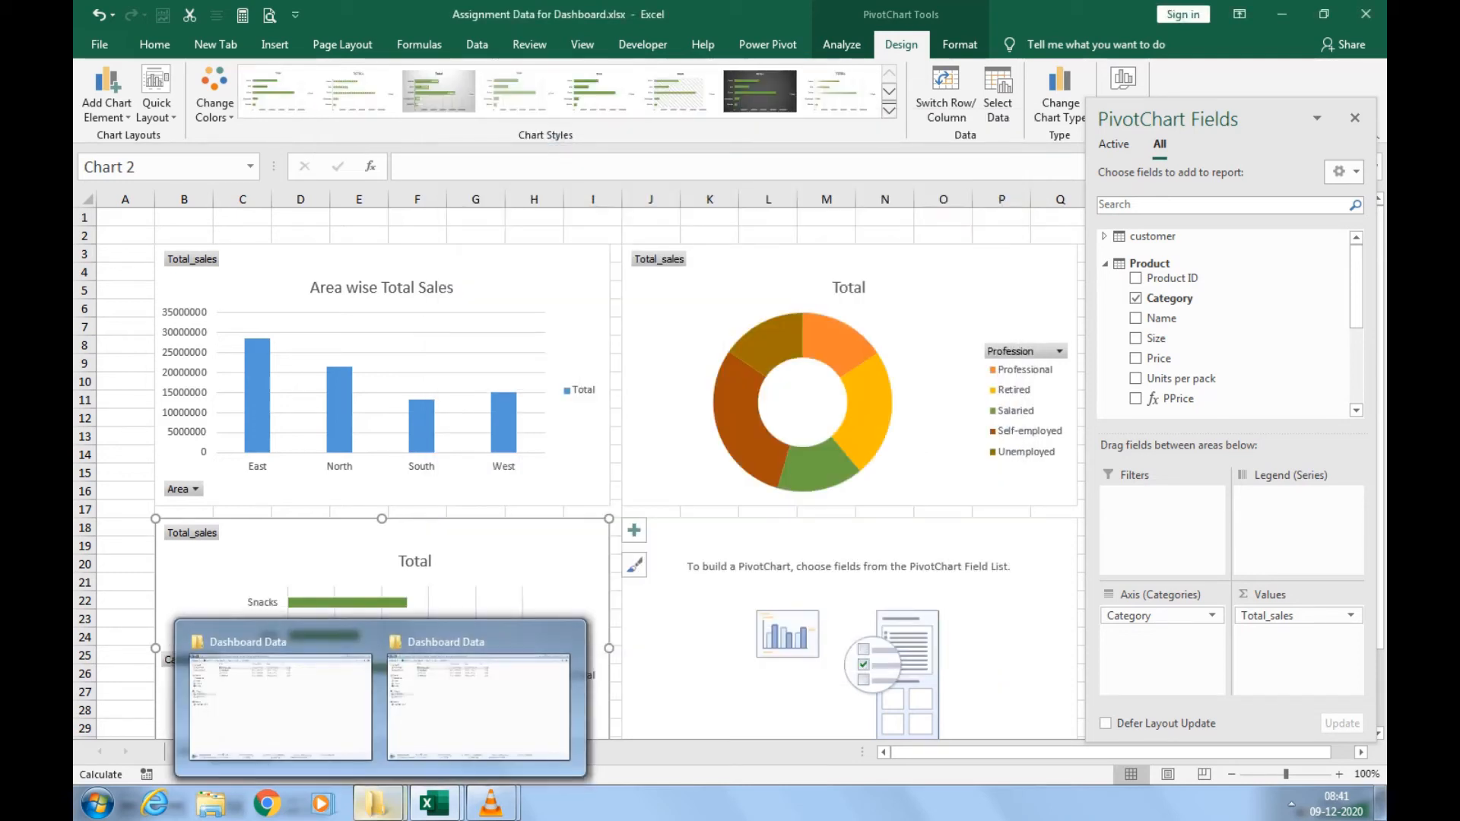
{"action": "left_click", "coordinate": [829, 625]}
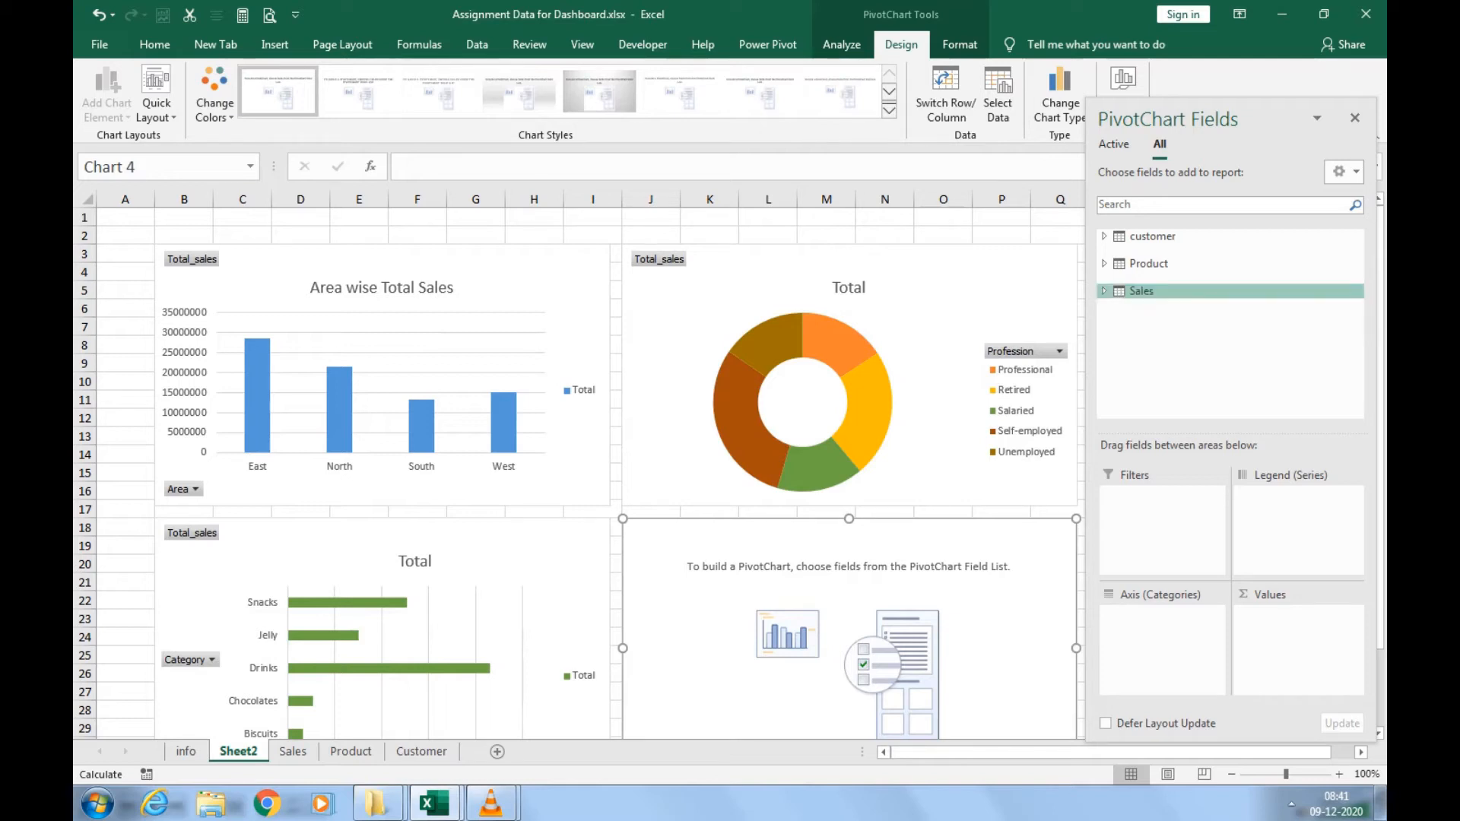
{"action": "left_click", "coordinate": [1140, 291]}
{"action": "left_click_drag", "start_coordinate": [1189, 409], "coordinate": [1297, 631]}
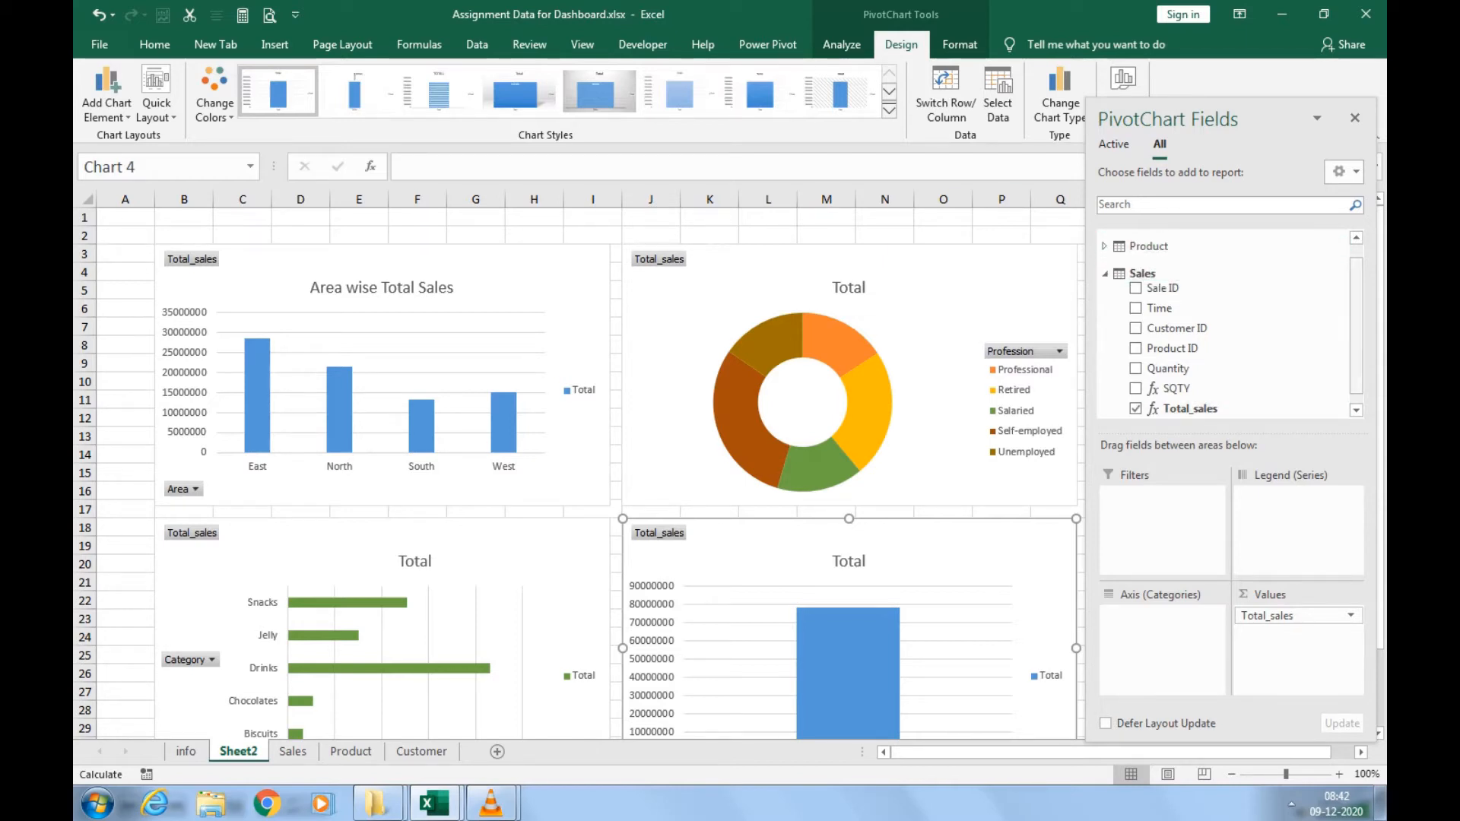
{"action": "scroll", "coordinate": [1217, 319], "scroll_direction": "up", "scroll_amount": 1}
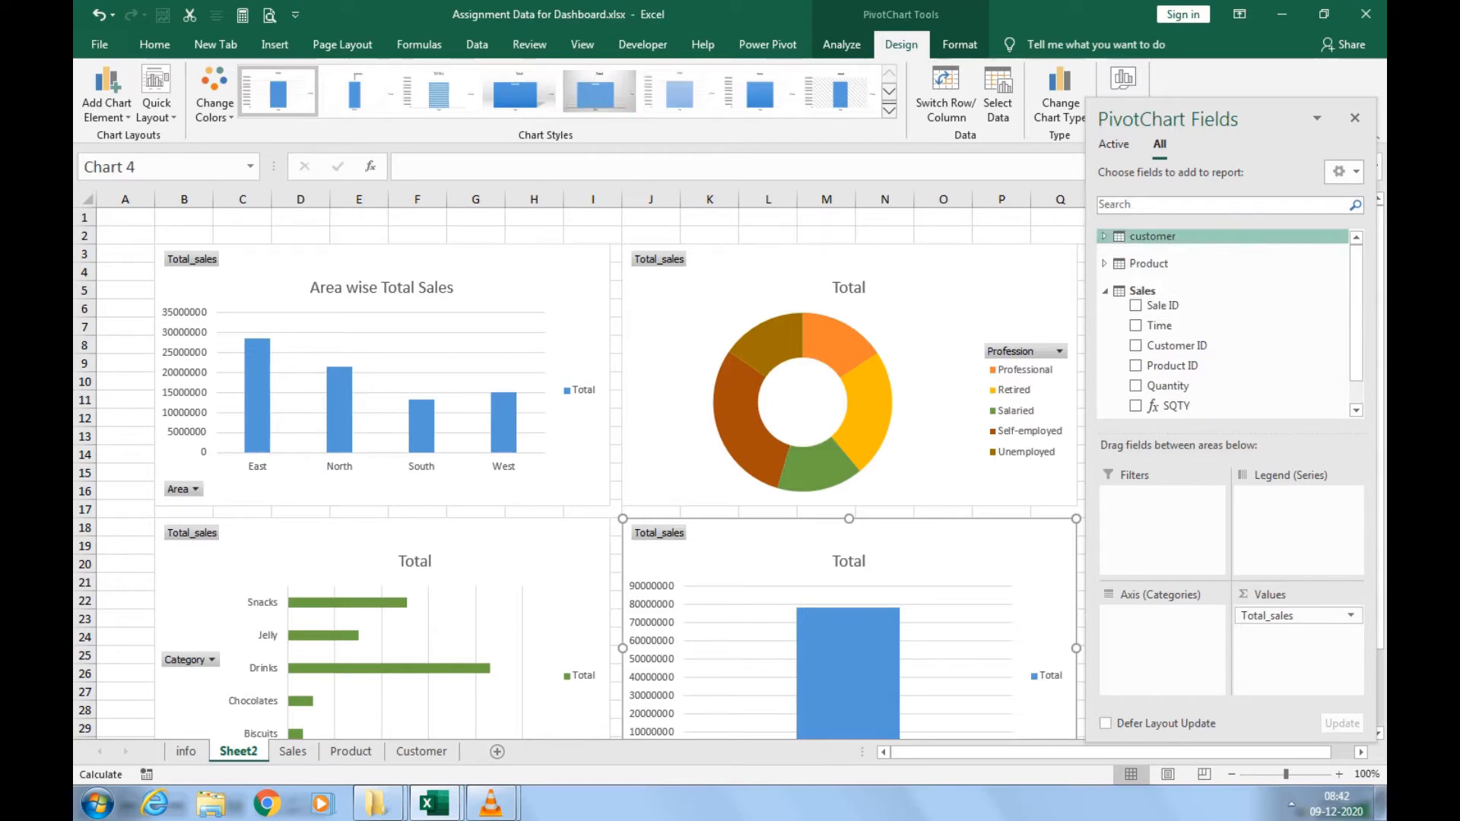
{"action": "left_click", "coordinate": [1104, 236]}
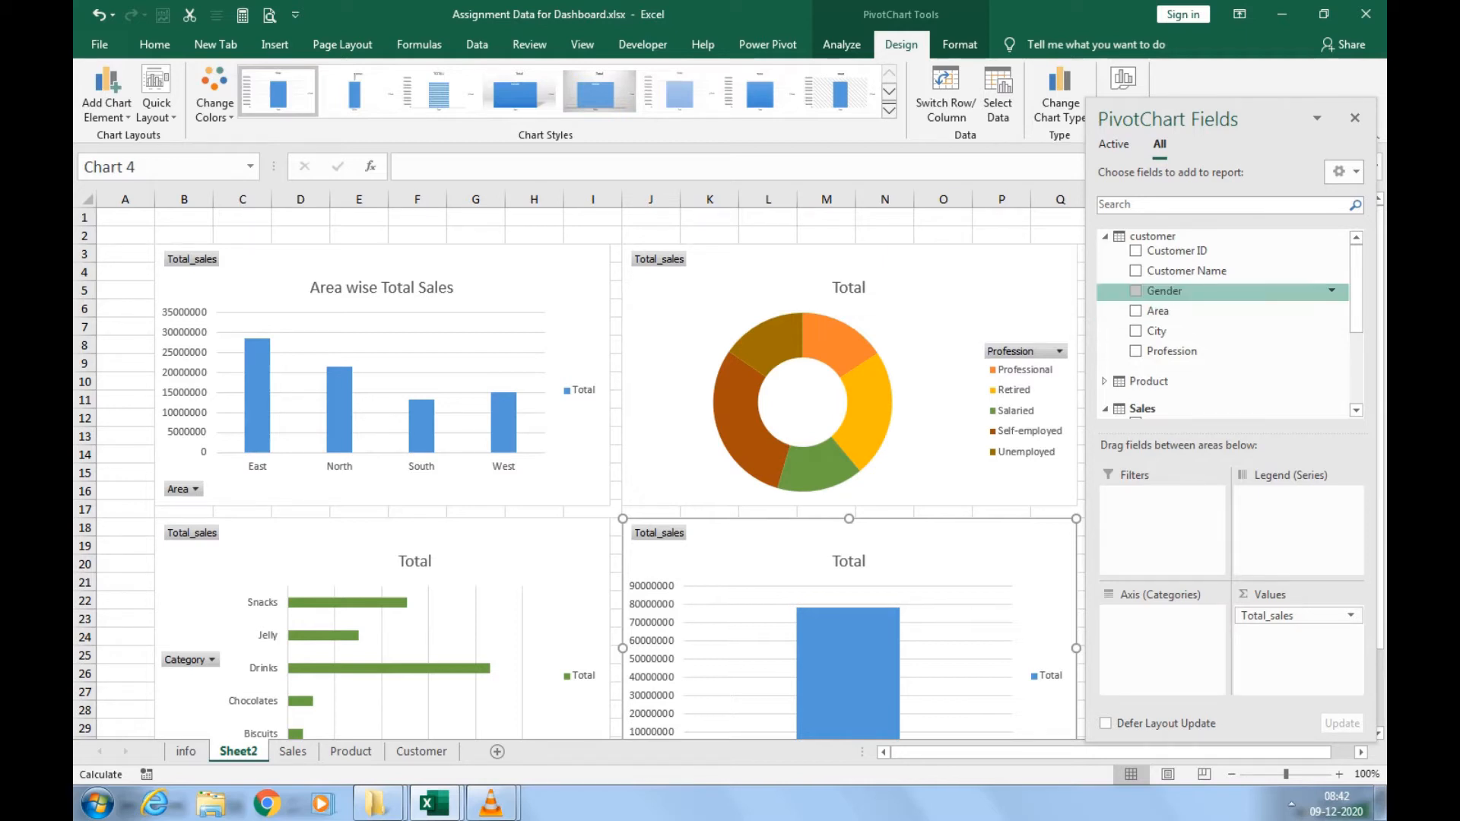
{"action": "left_click", "coordinate": [1135, 290]}
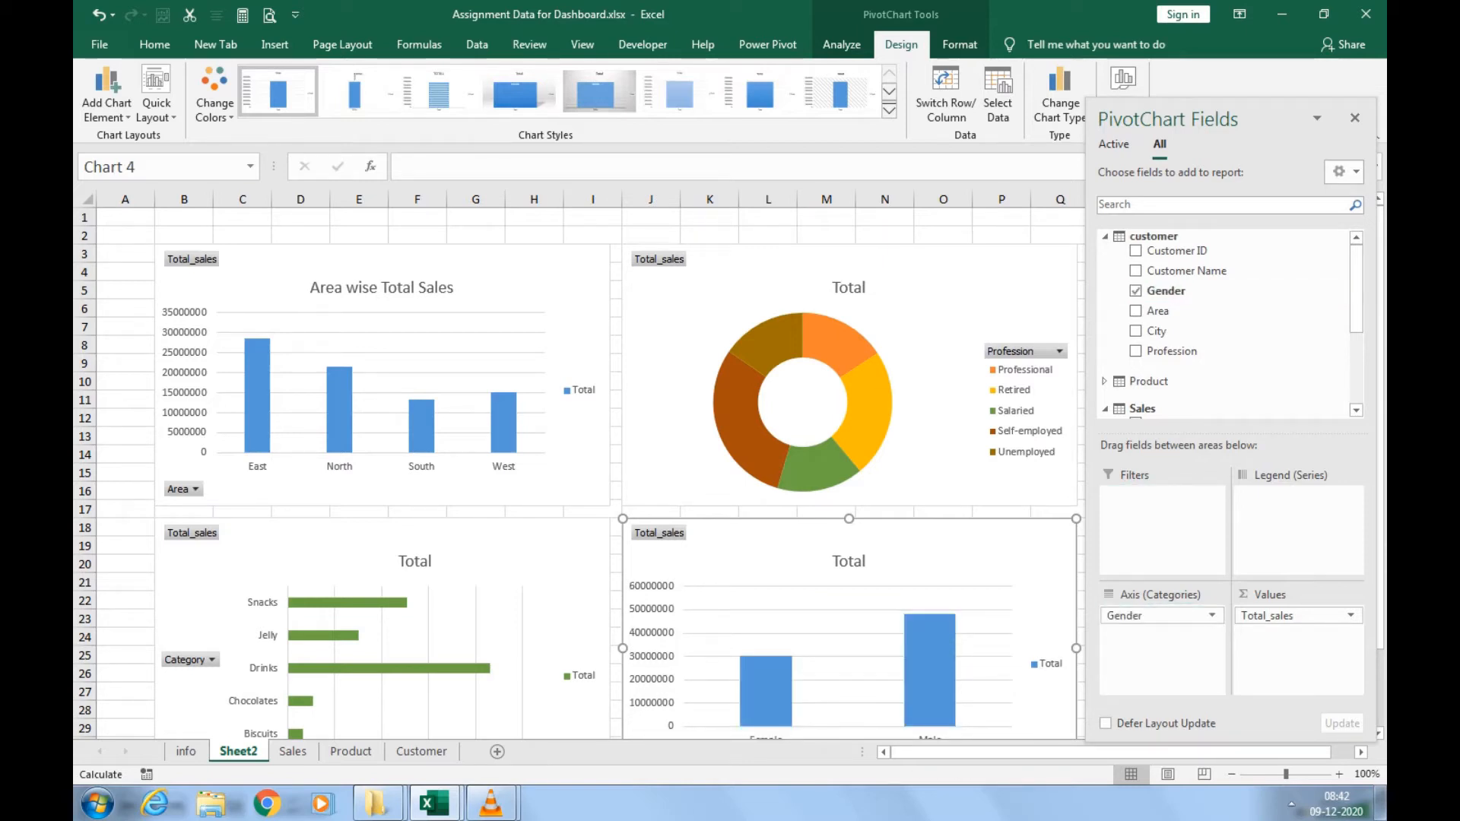
{"action": "scroll", "coordinate": [1224, 327], "scroll_direction": "down", "scroll_amount": 3}
{"action": "left_click", "coordinate": [475, 217]}
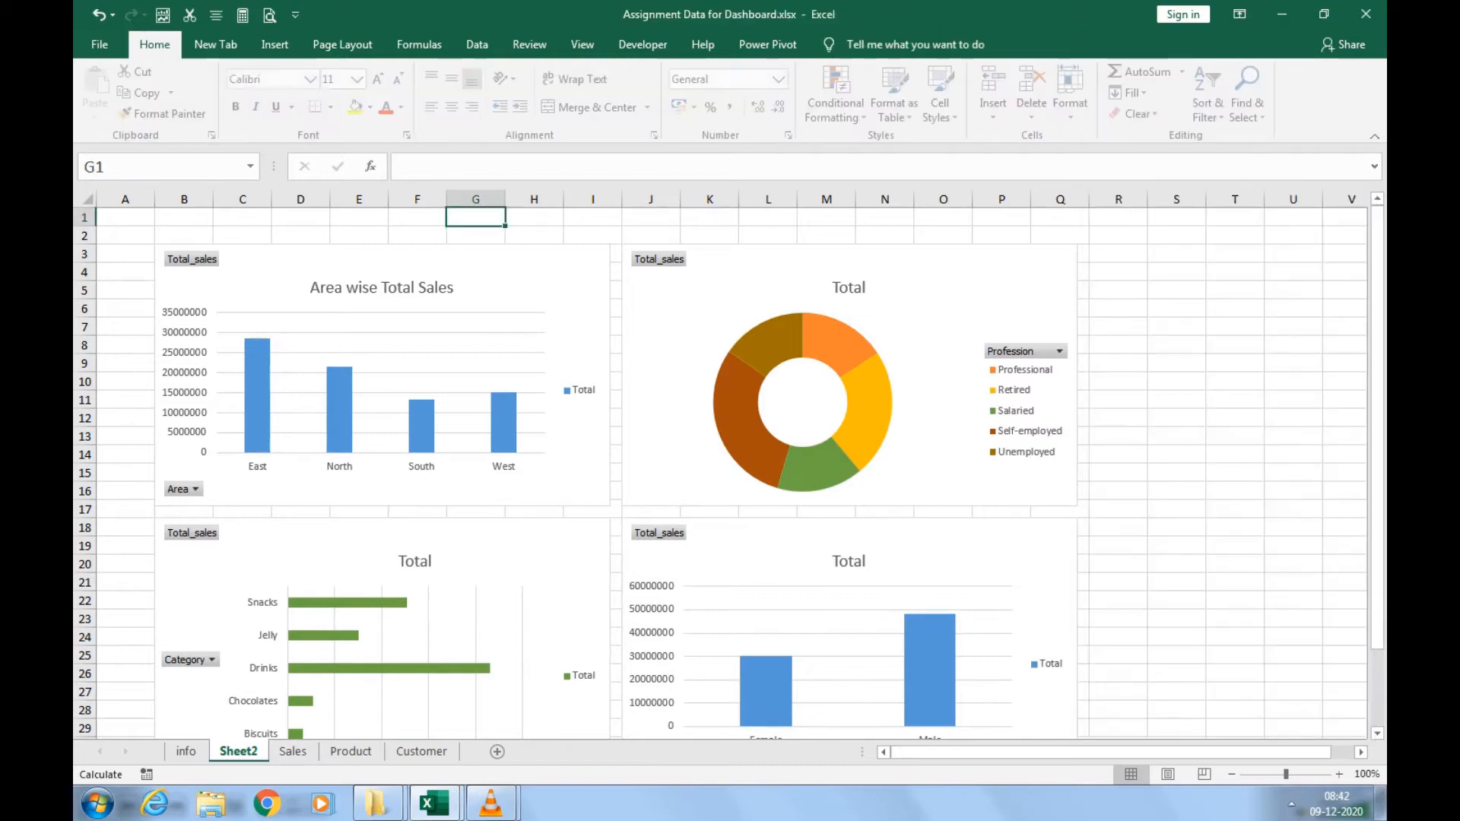
{"action": "scroll", "coordinate": [730, 471], "scroll_direction": "down", "scroll_amount": 1}
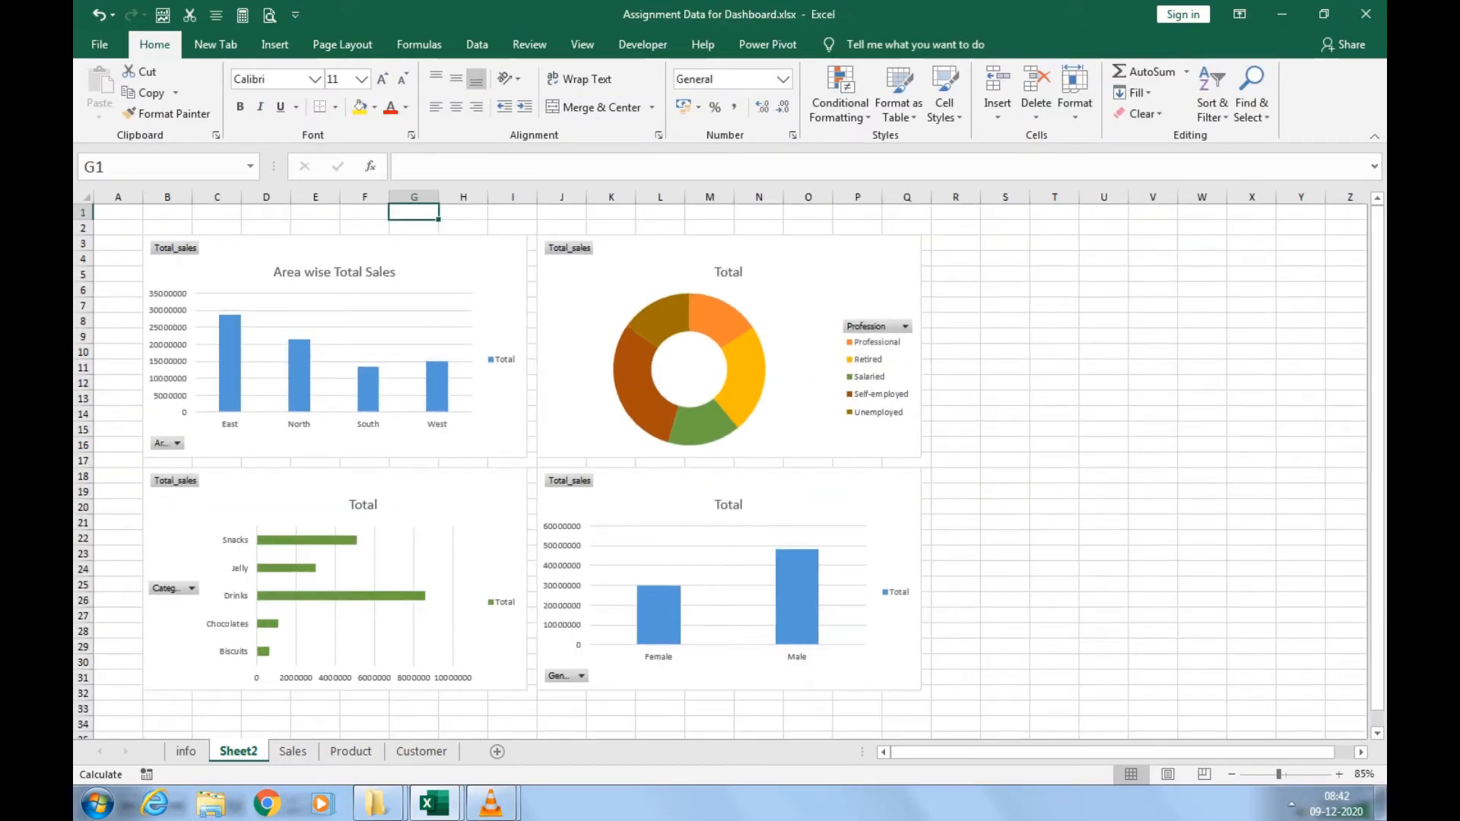
Add data labels in the Data Callout style to the Profession doughnut chart.
{"action": "left_click", "coordinate": [1054, 351]}
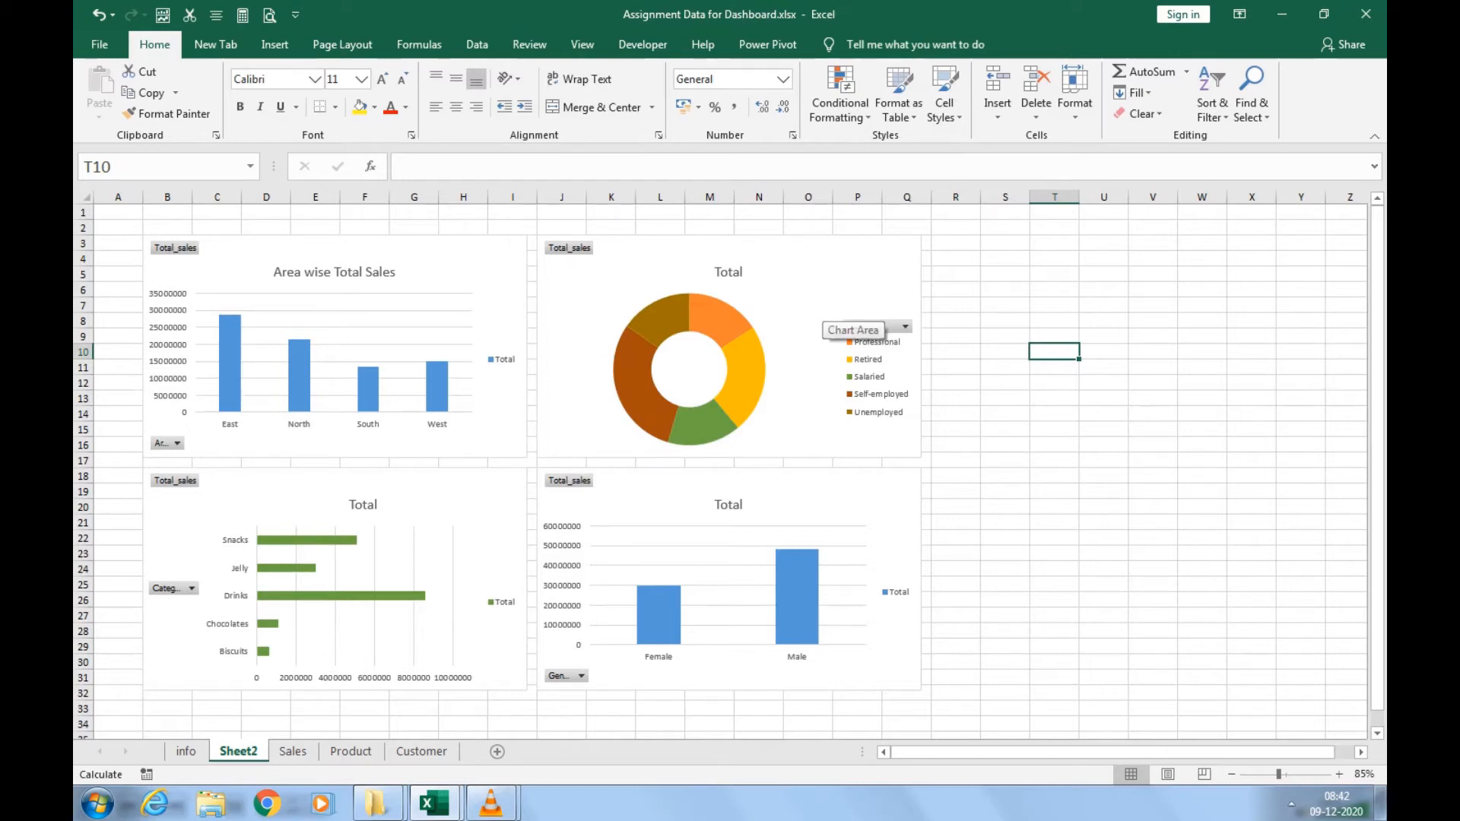
{"action": "left_click", "coordinate": [825, 318]}
{"action": "left_click", "coordinate": [946, 247]}
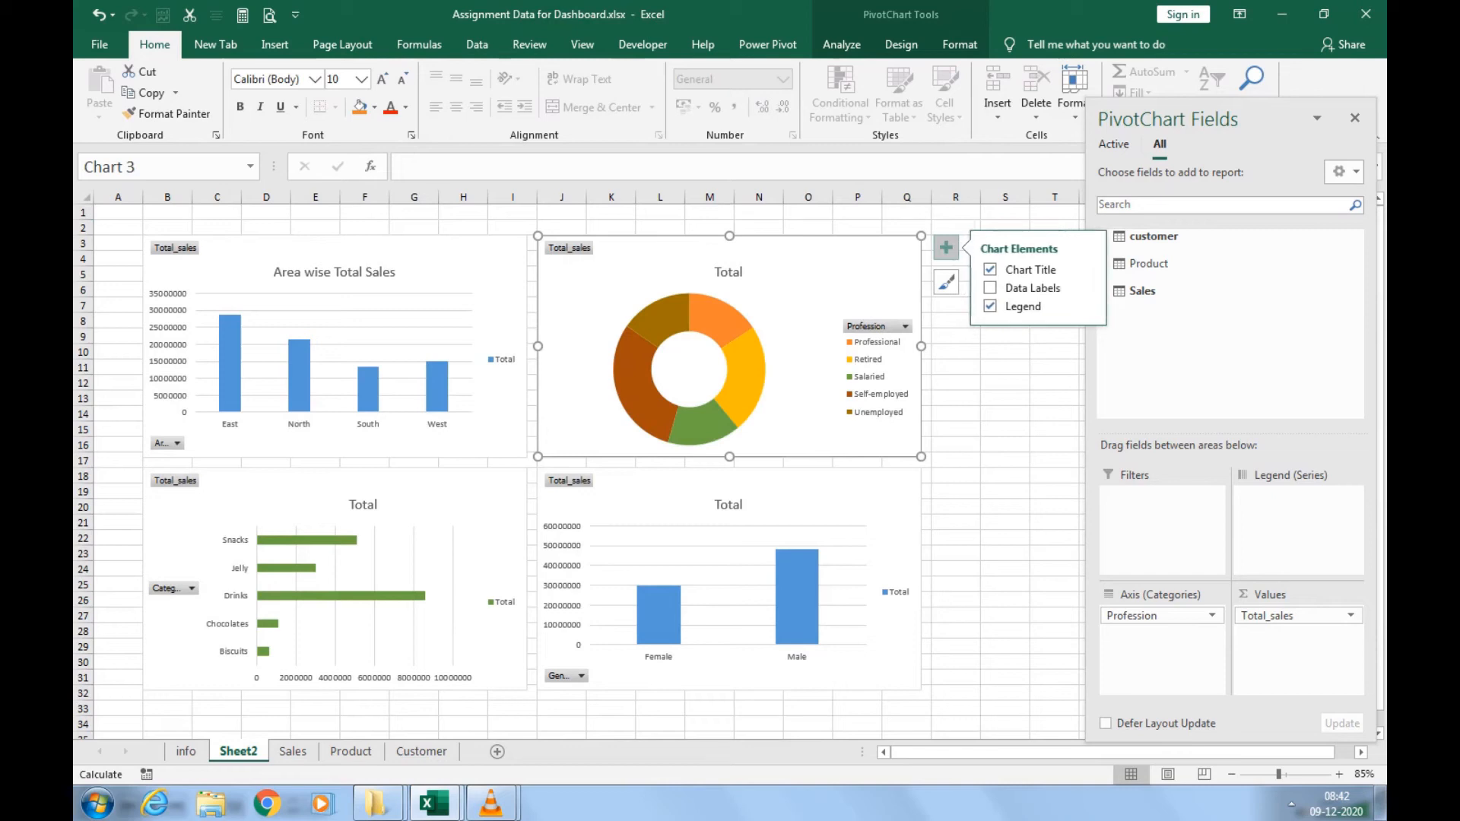
{"action": "left_click", "coordinate": [1086, 288]}
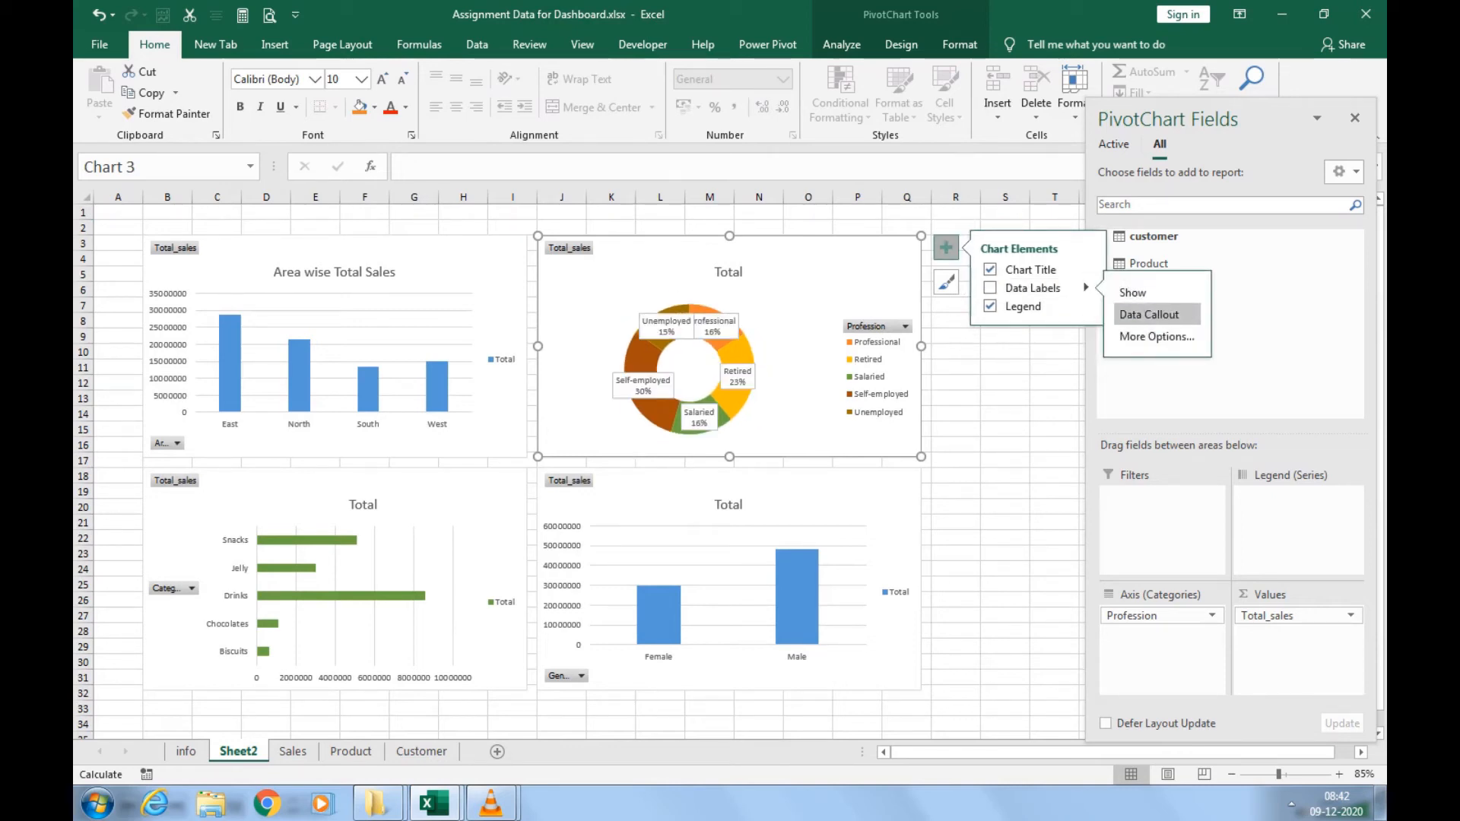
{"action": "left_click", "coordinate": [1148, 314]}
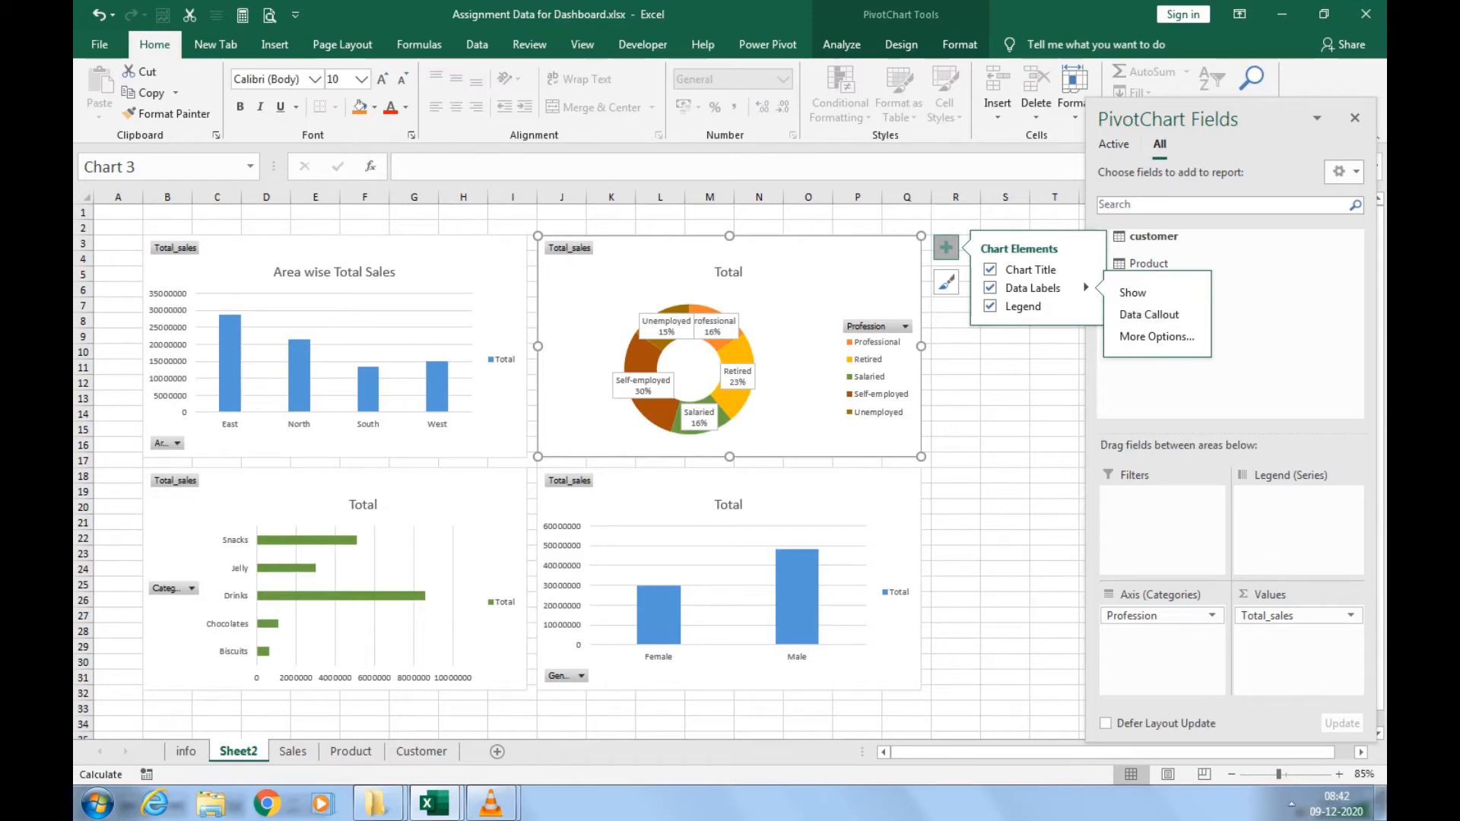
{"action": "left_click", "coordinate": [660, 213]}
Move the Unemployed, Professional, Retired, Self-employed and Salaried callouts off the doughnut ring into the free space around it.
{"action": "left_click", "coordinate": [666, 326]}
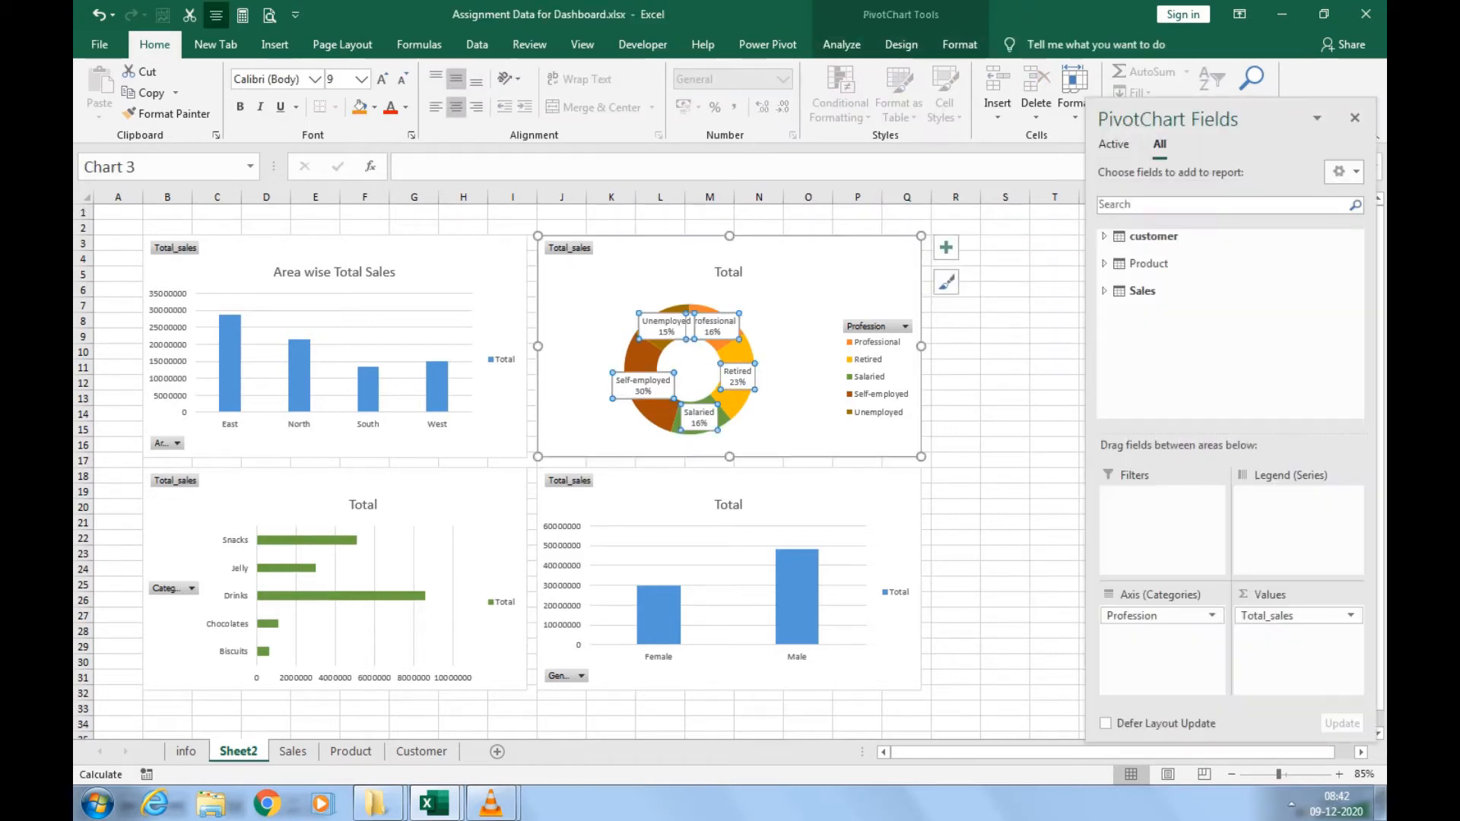
{"action": "left_click_drag", "start_coordinate": [666, 326], "coordinate": [612, 289]}
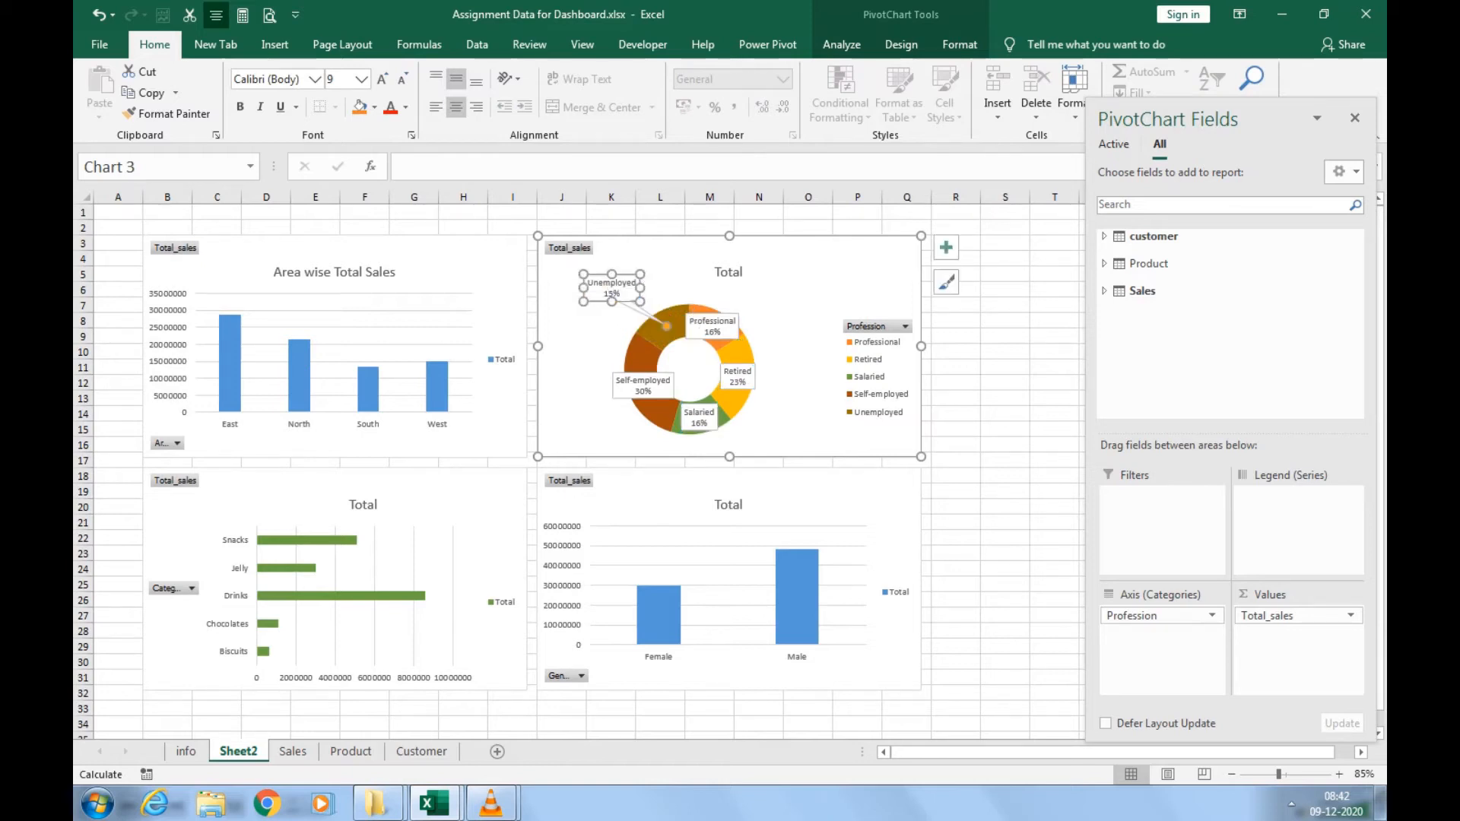
{"action": "left_click", "coordinate": [712, 326]}
{"action": "left_click_drag", "start_coordinate": [711, 326], "coordinate": [770, 309]}
{"action": "left_click", "coordinate": [737, 376]}
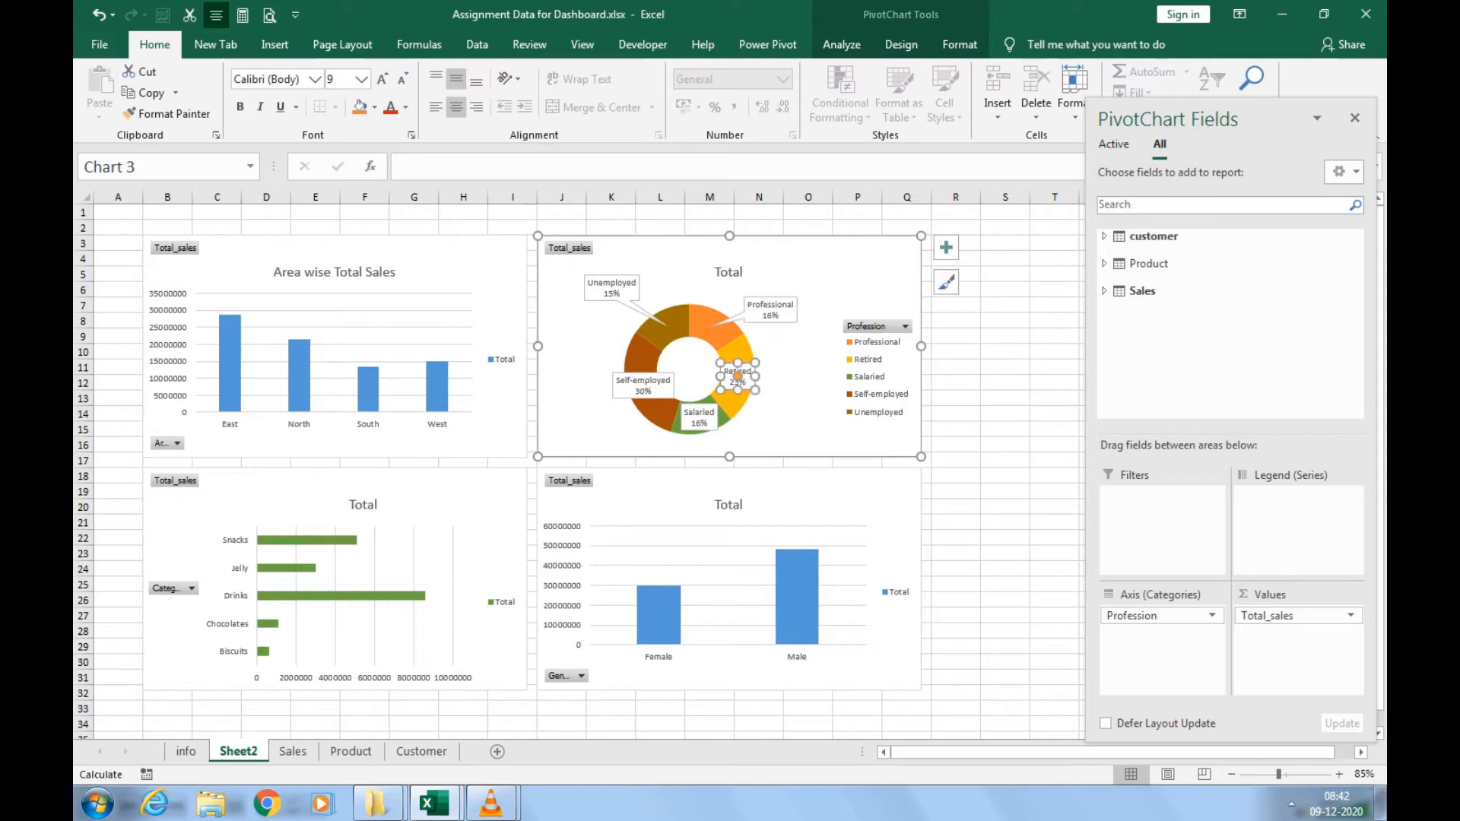
{"action": "left_click_drag", "start_coordinate": [738, 375], "coordinate": [783, 430]}
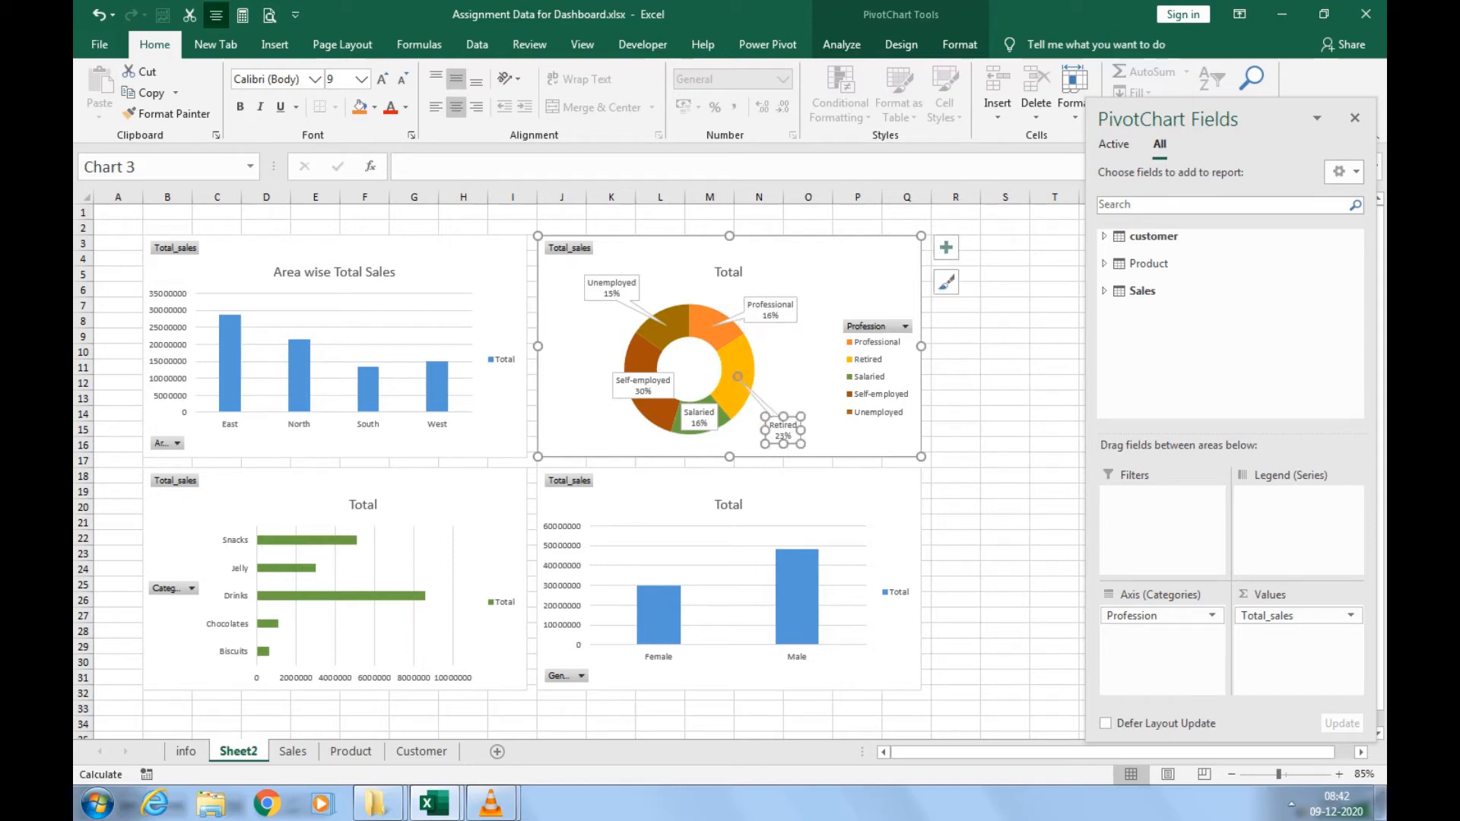
{"action": "left_click", "coordinate": [643, 385]}
{"action": "left_click_drag", "start_coordinate": [643, 385], "coordinate": [575, 408]}
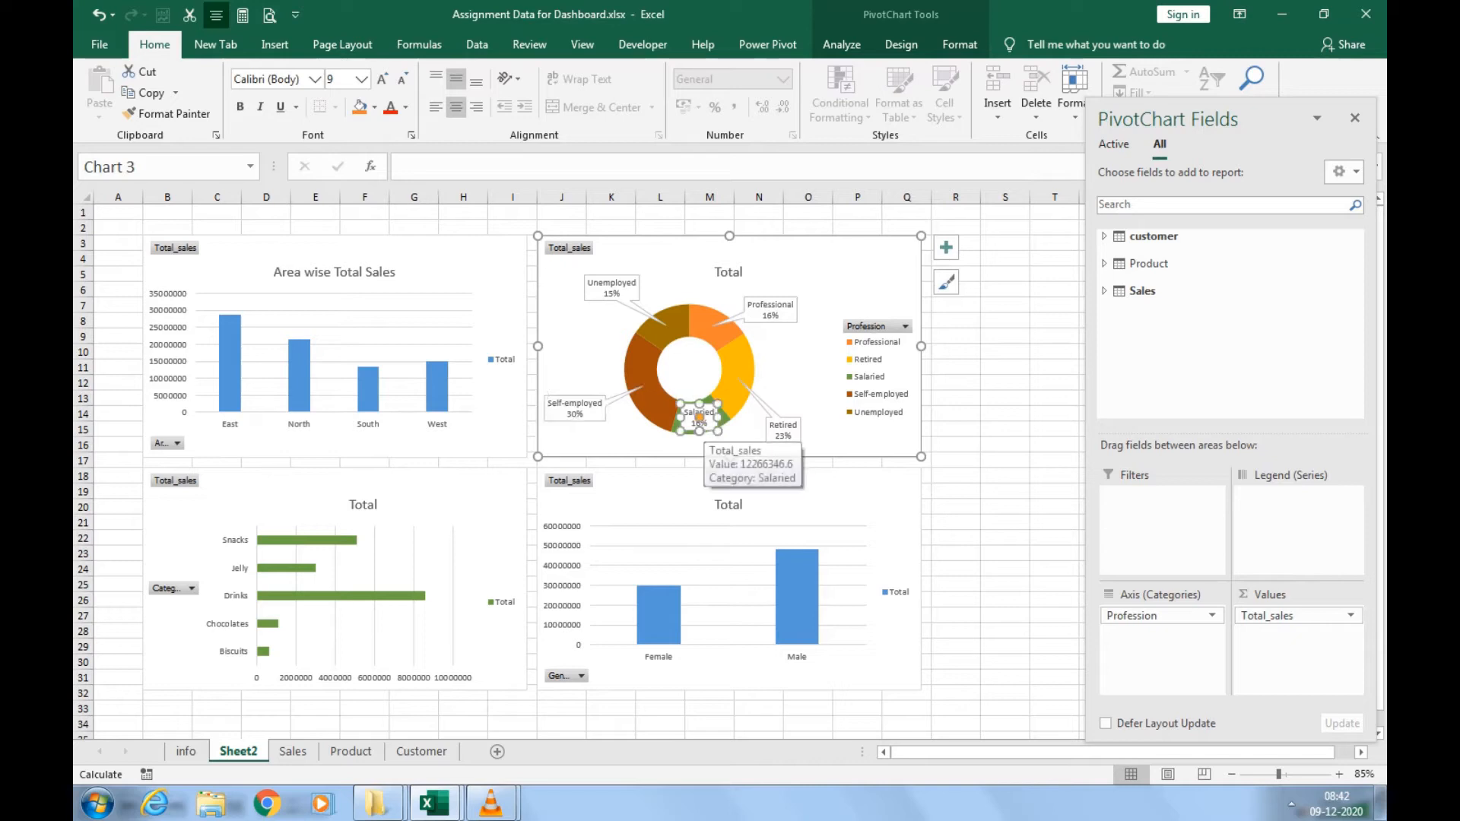
{"action": "left_click", "coordinate": [699, 417]}
{"action": "left_click_drag", "start_coordinate": [699, 417], "coordinate": [640, 443]}
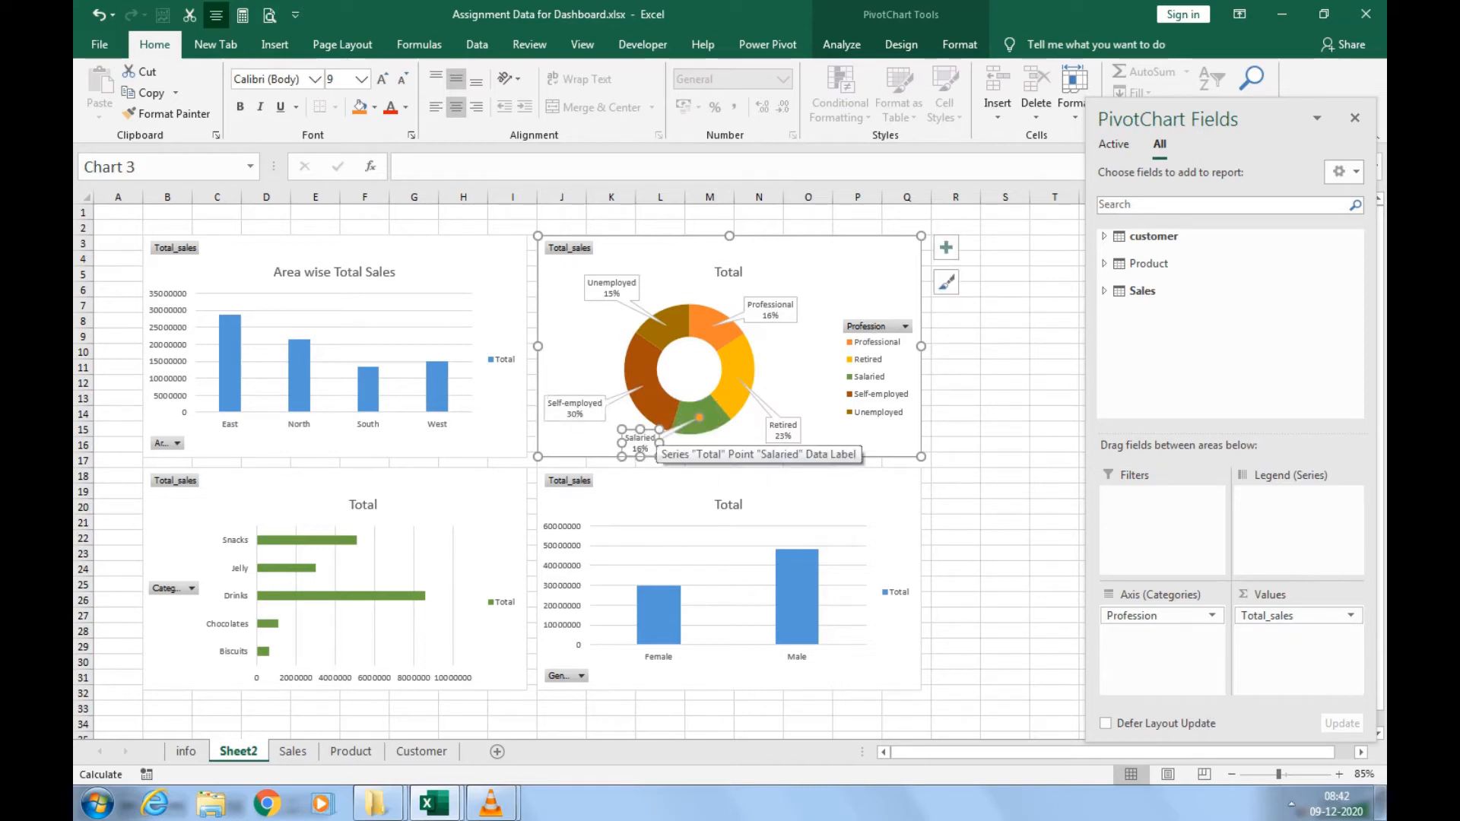
Add data labels to the Area wise Total Sales column chart at the Outside End position.
{"action": "left_click", "coordinate": [496, 320]}
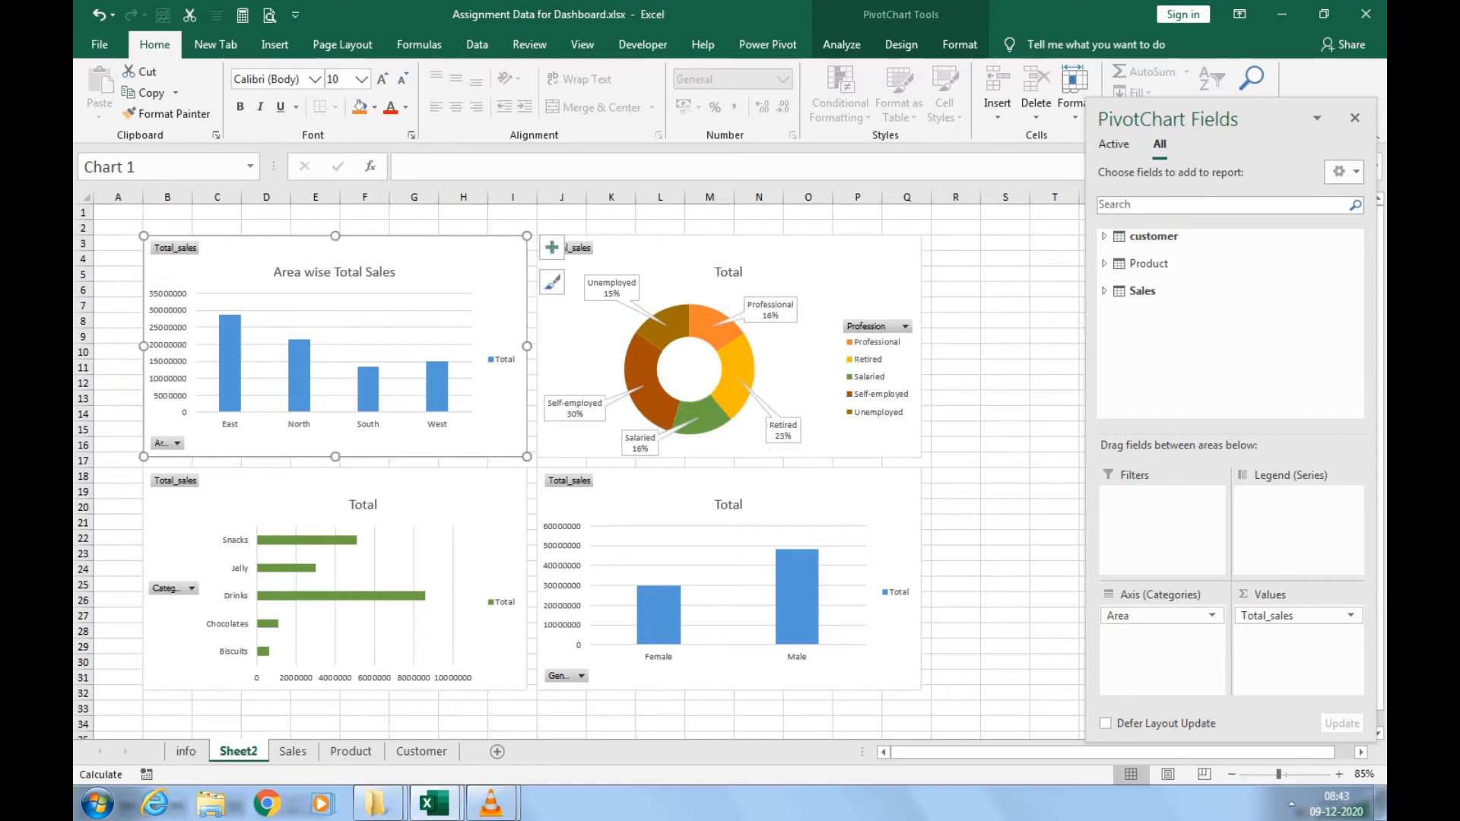
{"action": "left_click", "coordinate": [552, 247]}
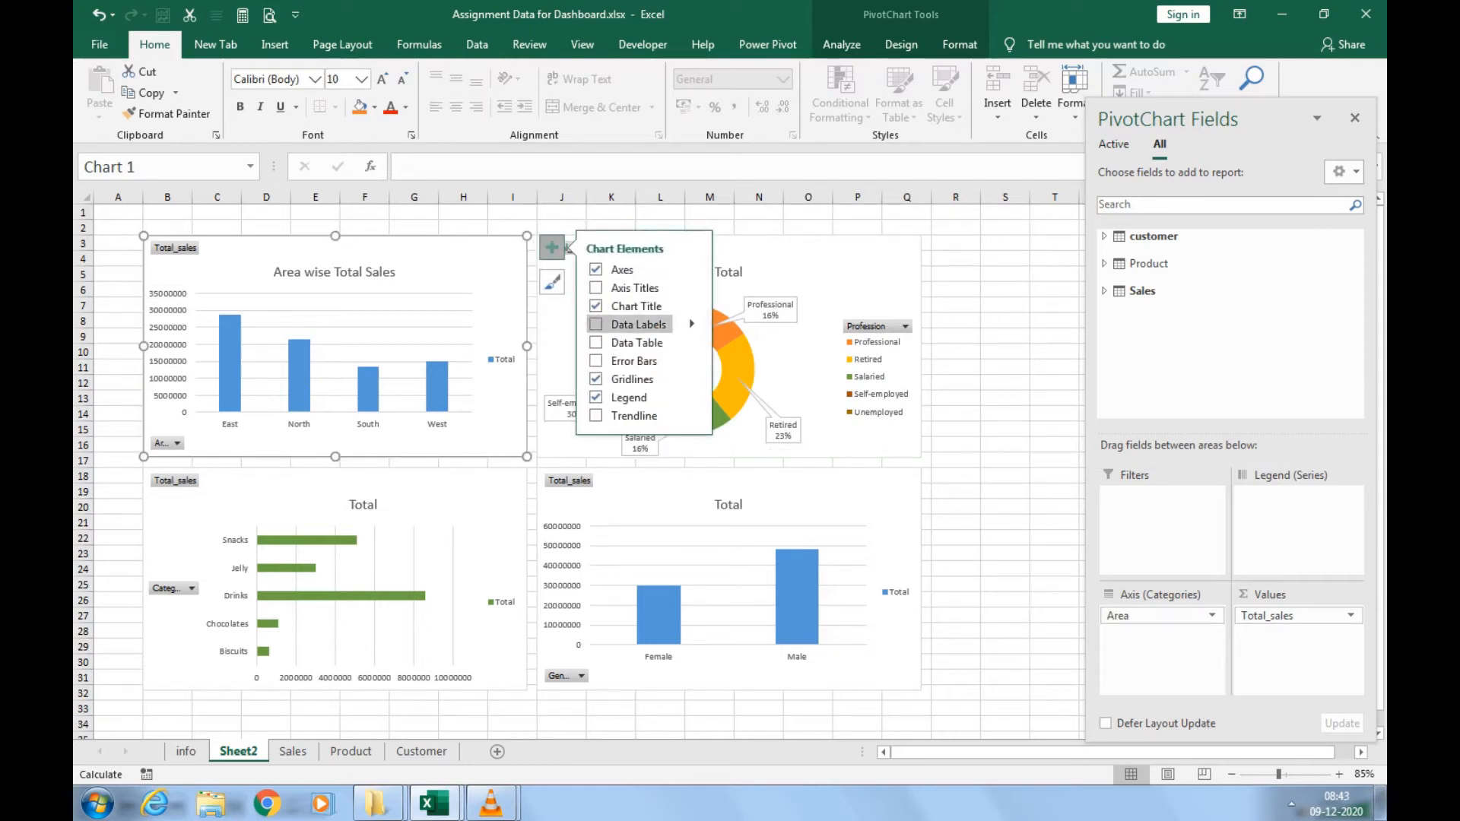
{"action": "left_click", "coordinate": [692, 324]}
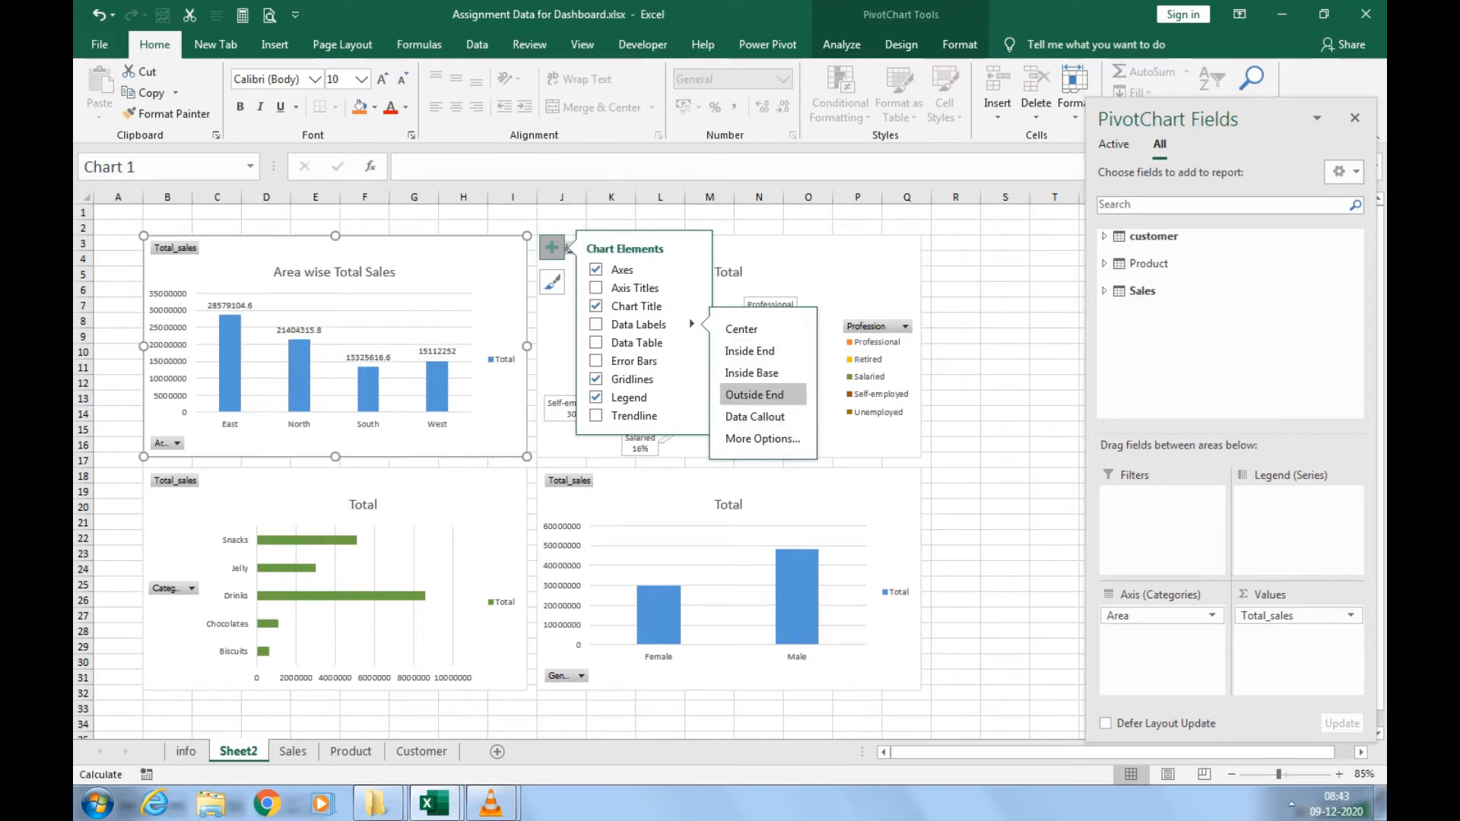
{"action": "left_click", "coordinate": [754, 394]}
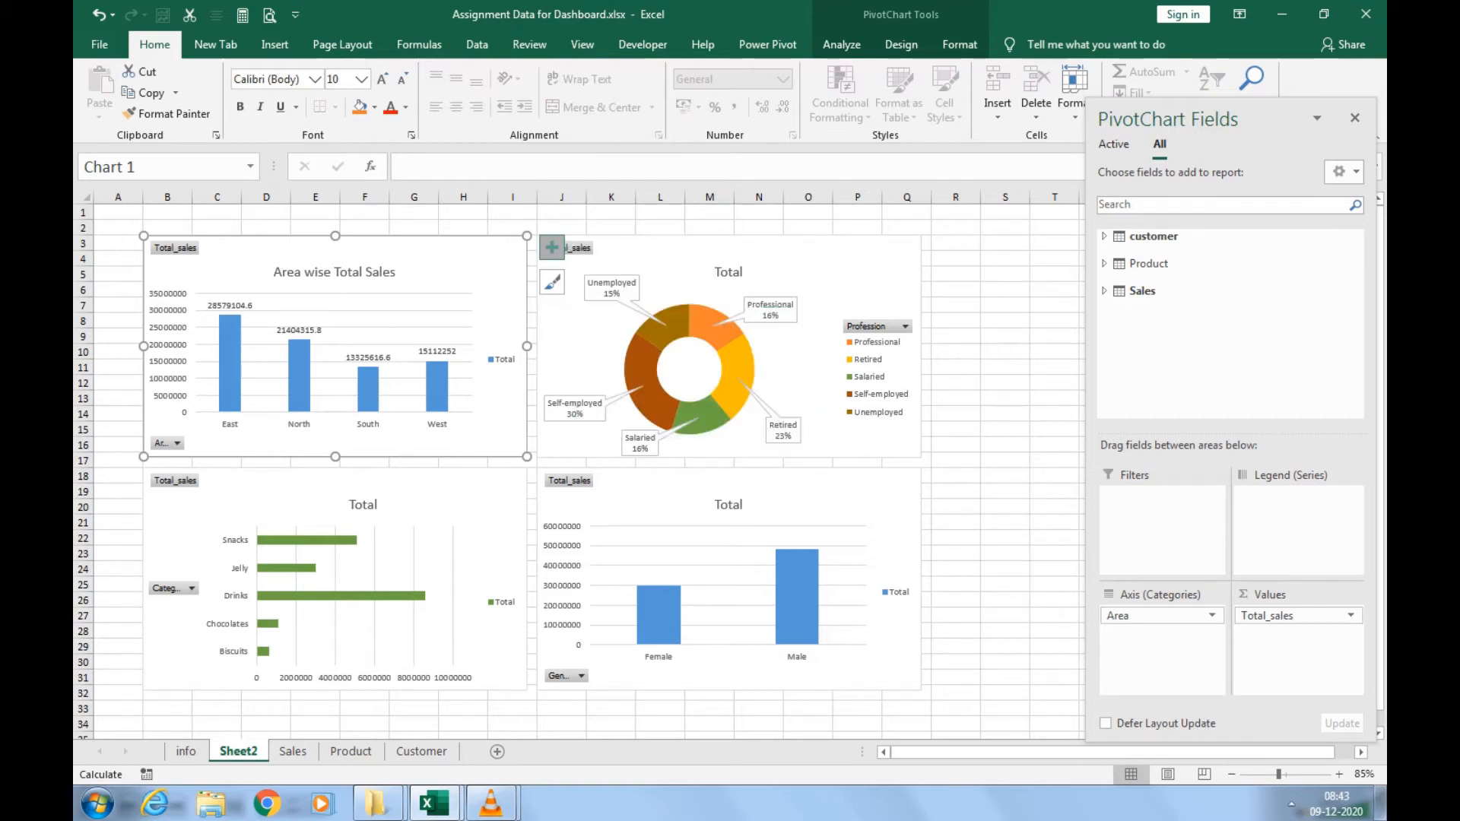
Set the text direction of the Area chart's data labels to Rotate all text 270°.
{"action": "left_click", "coordinate": [762, 438]}
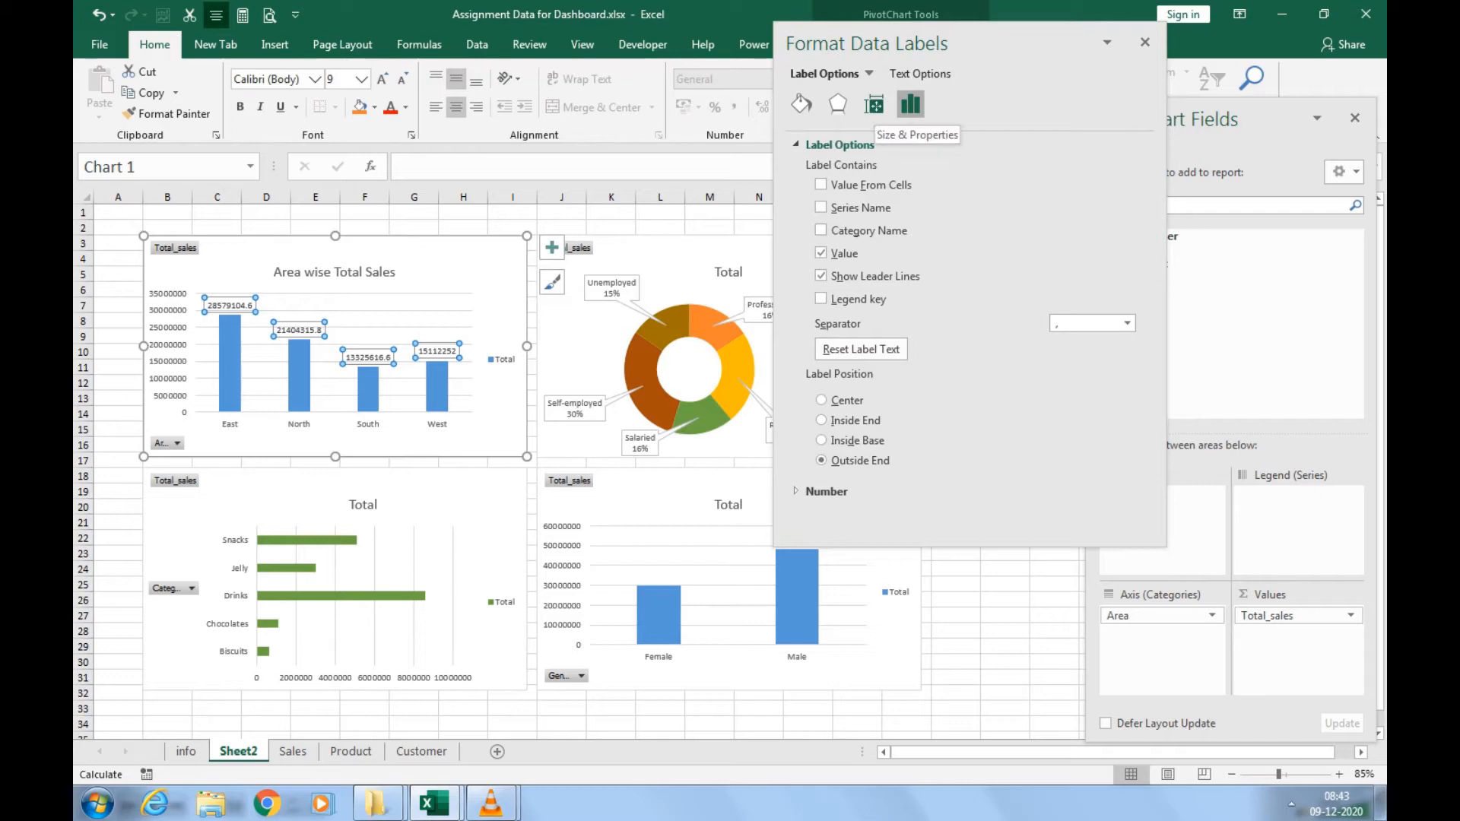
{"action": "left_click", "coordinate": [874, 104]}
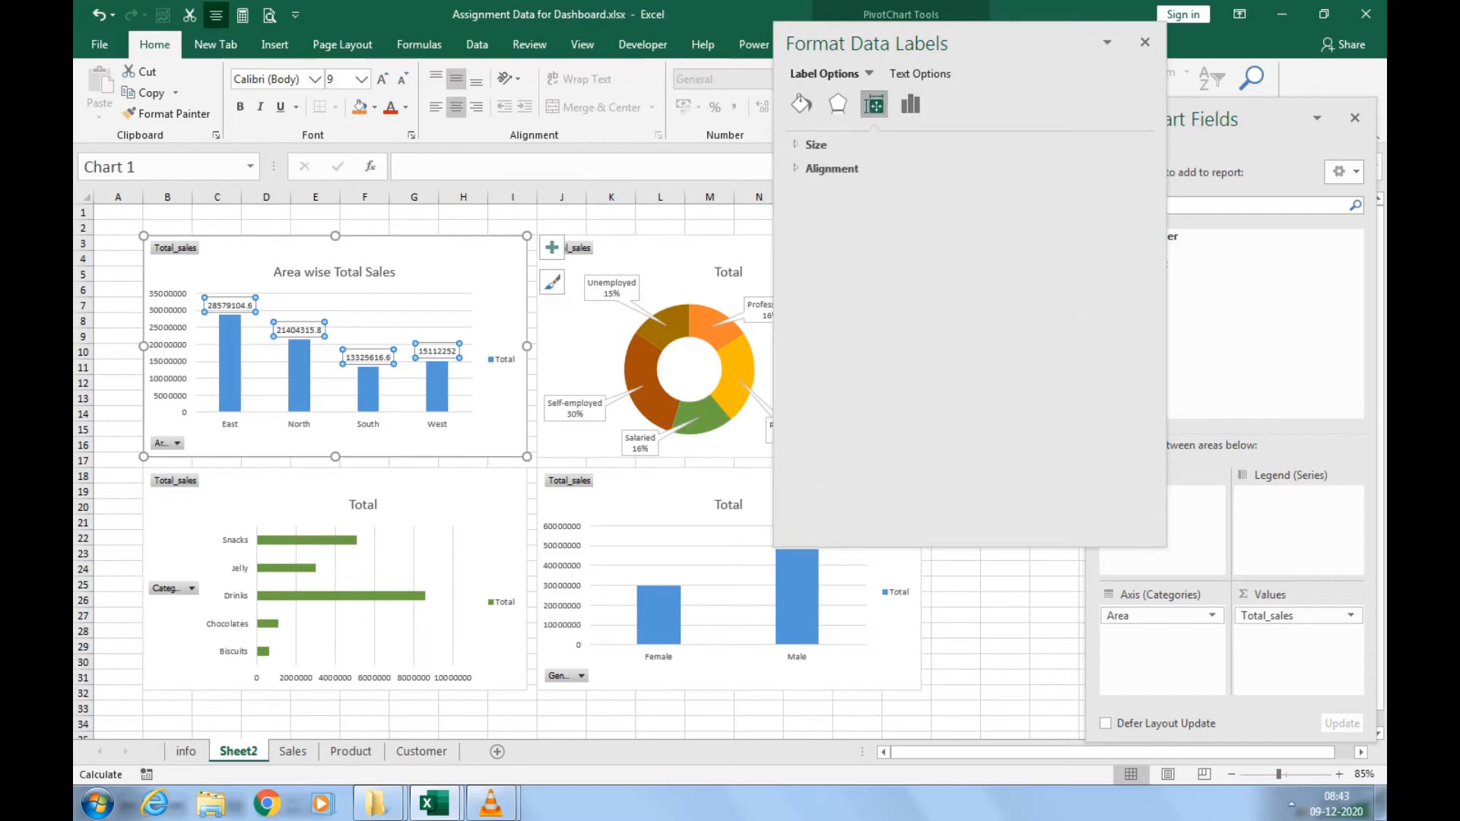
{"action": "left_click", "coordinate": [832, 168]}
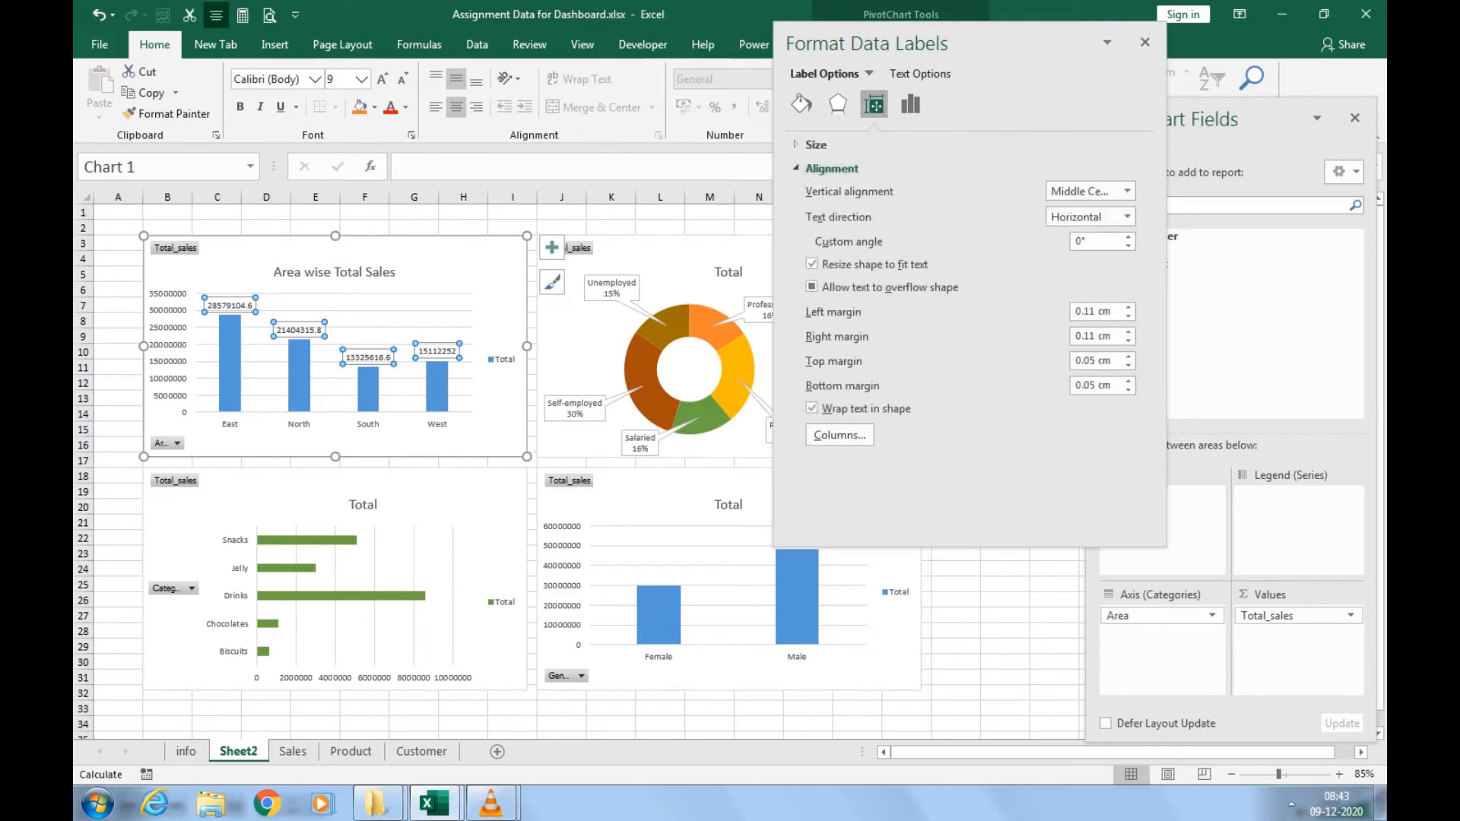
{"action": "left_click", "coordinate": [1127, 217]}
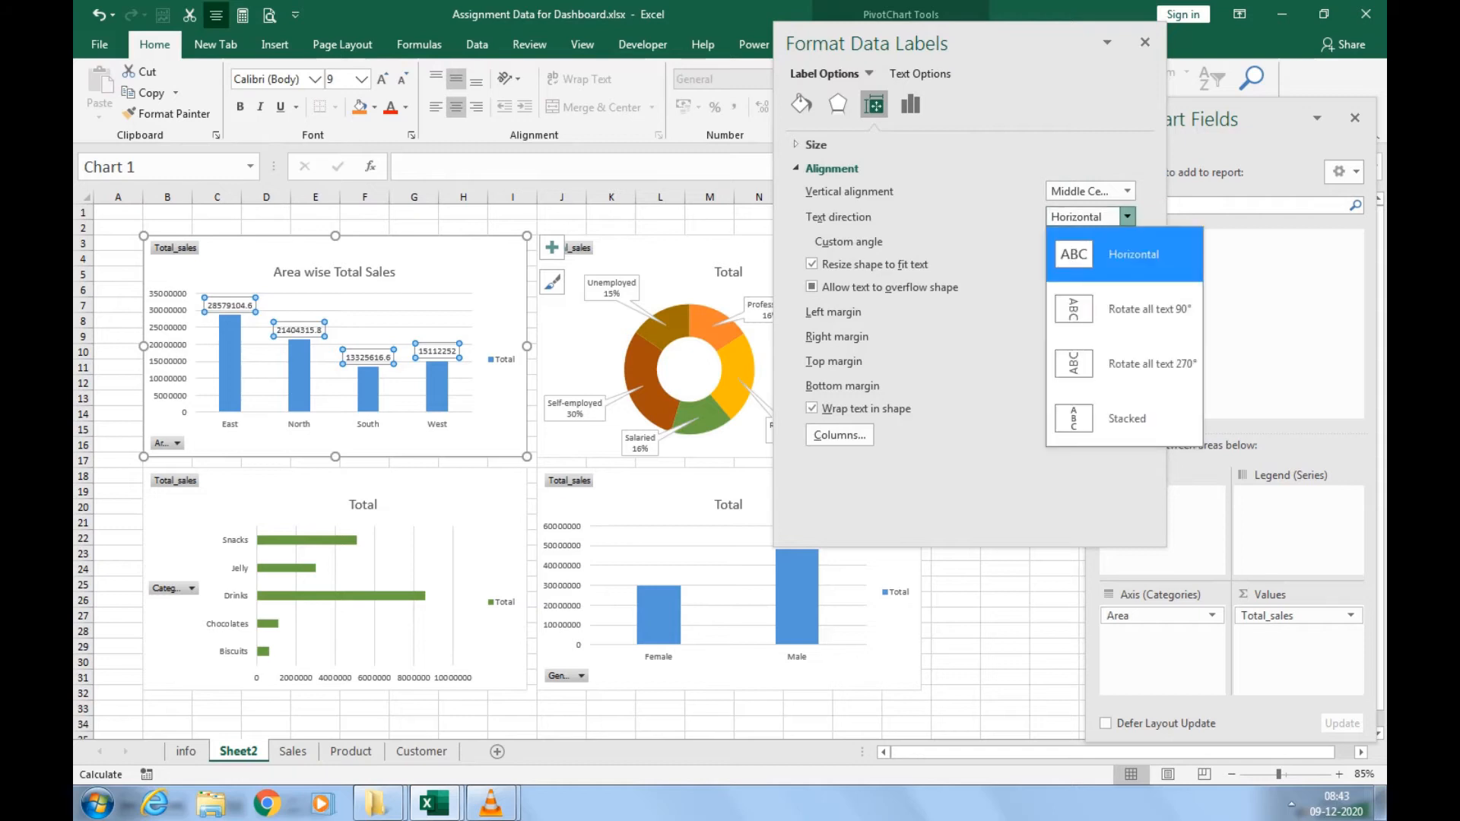
{"action": "left_click", "coordinate": [1133, 364]}
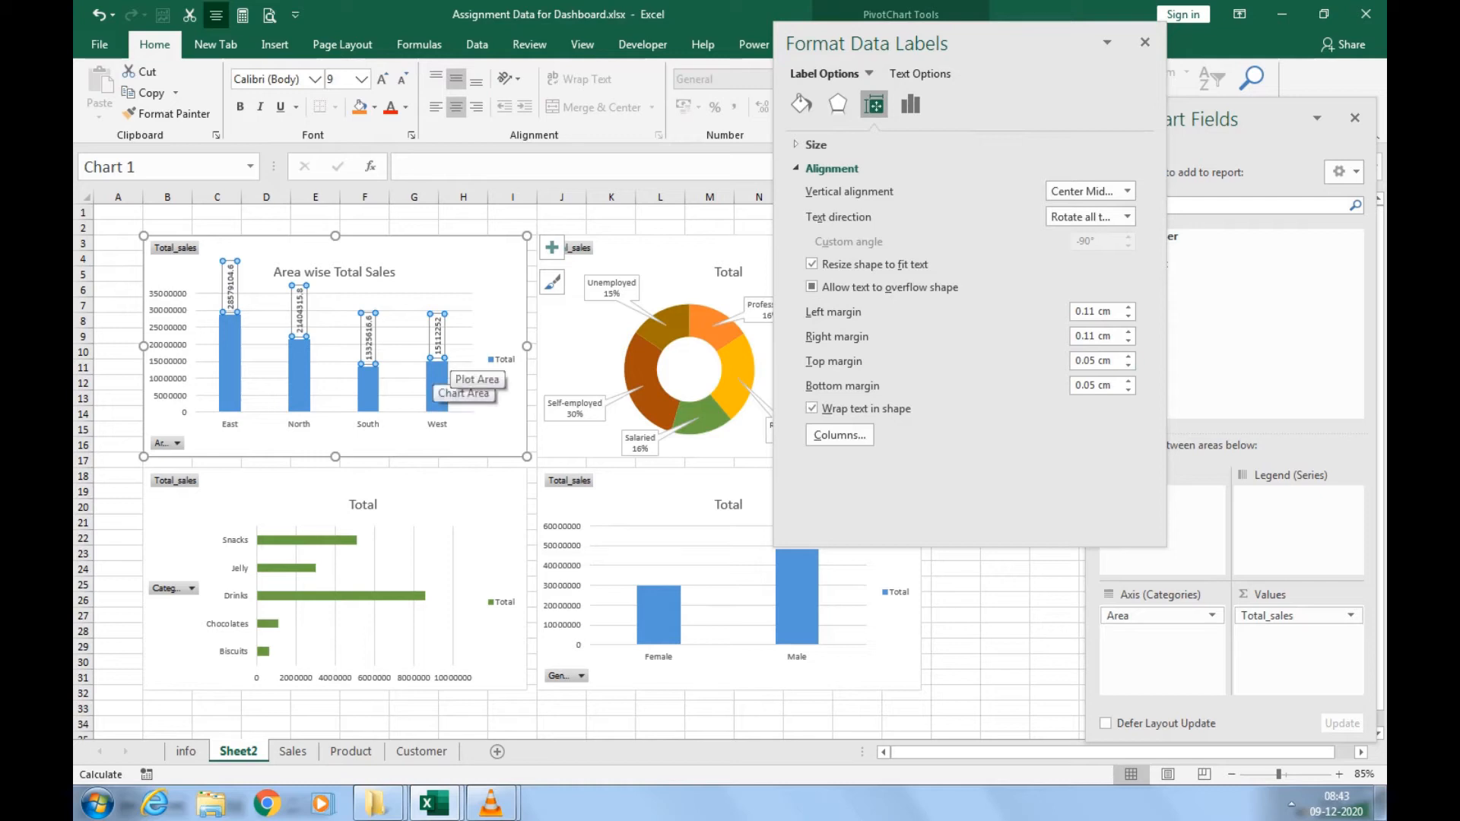
Give the Area chart's data labels a light green solid fill with 84% transparency.
{"action": "left_click", "coordinate": [801, 104]}
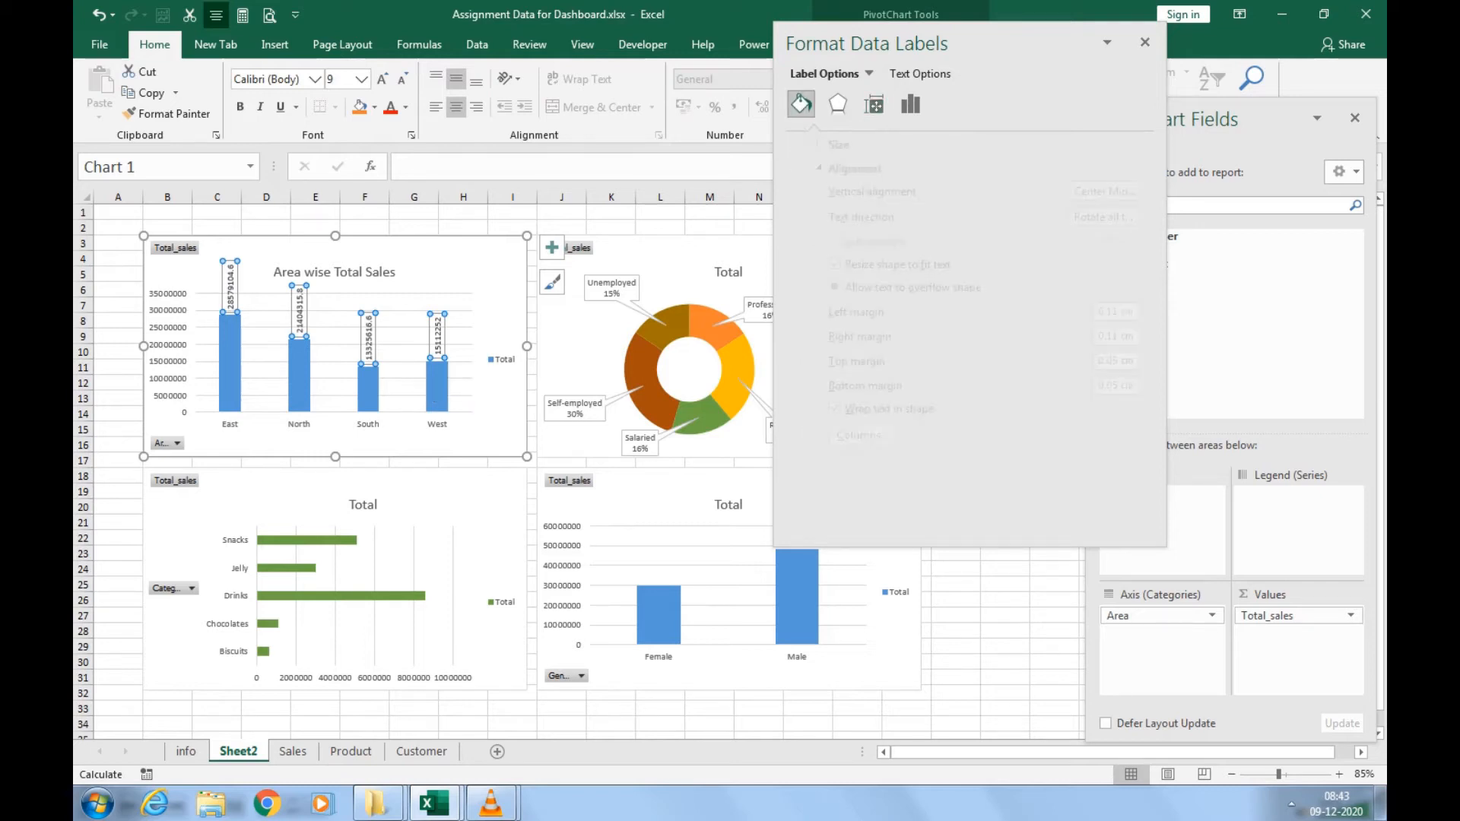
{"action": "left_click", "coordinate": [812, 144]}
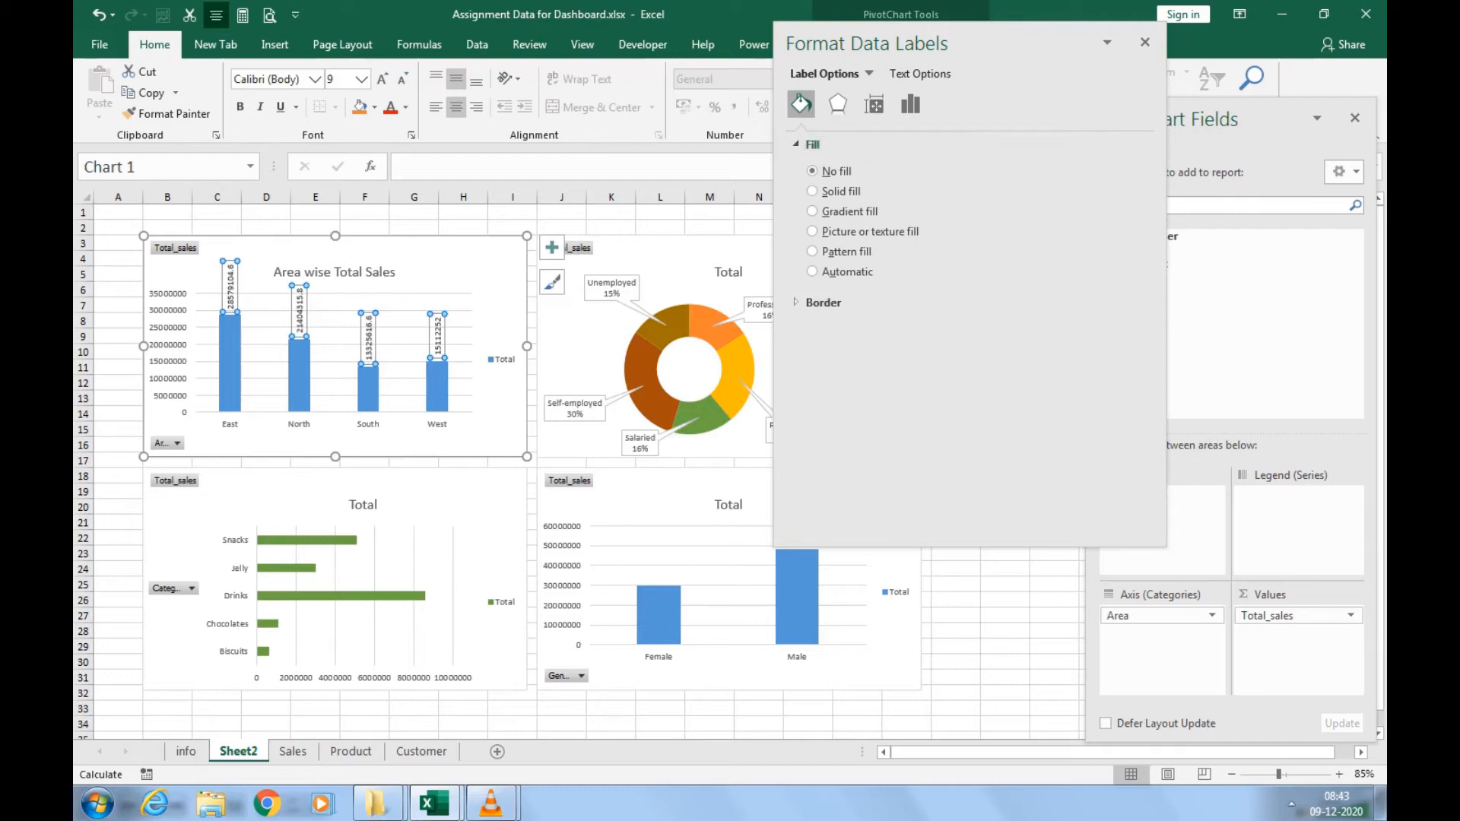
{"action": "left_click", "coordinate": [812, 191]}
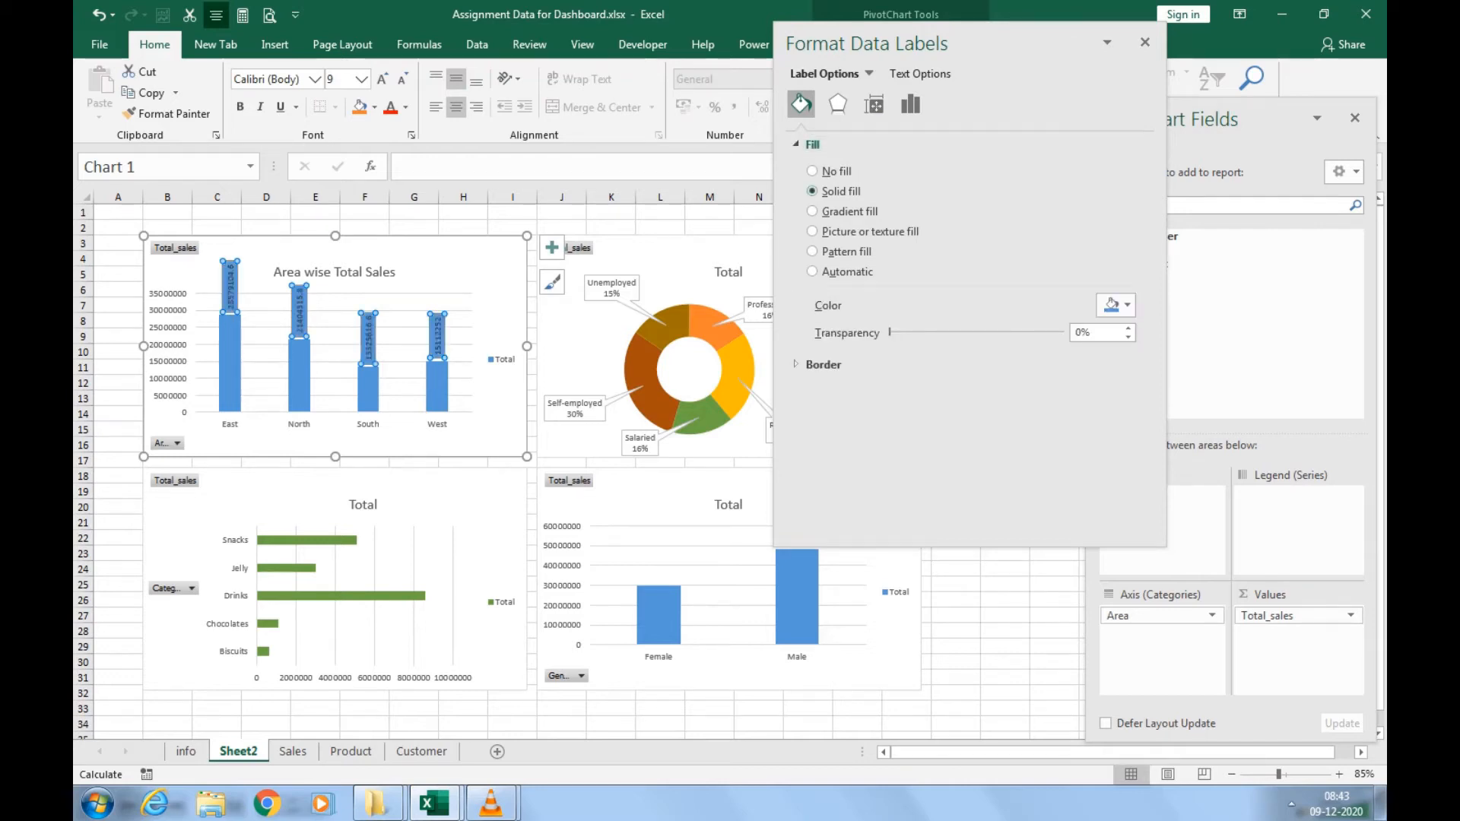
{"action": "left_click", "coordinate": [1126, 305]}
{"action": "left_click", "coordinate": [1166, 372]}
{"action": "left_click", "coordinate": [1111, 304]}
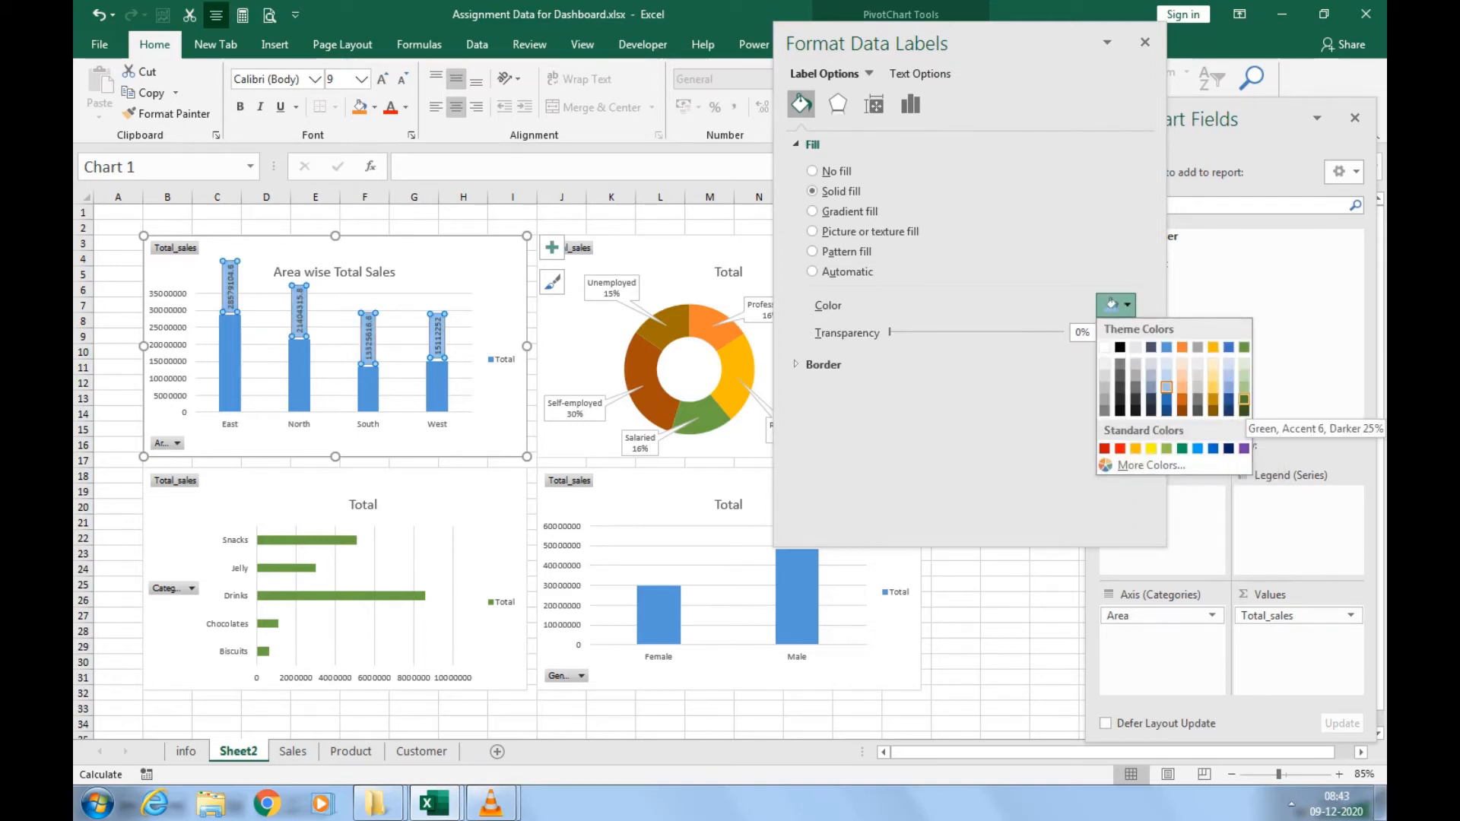
{"action": "left_click", "coordinate": [1244, 387]}
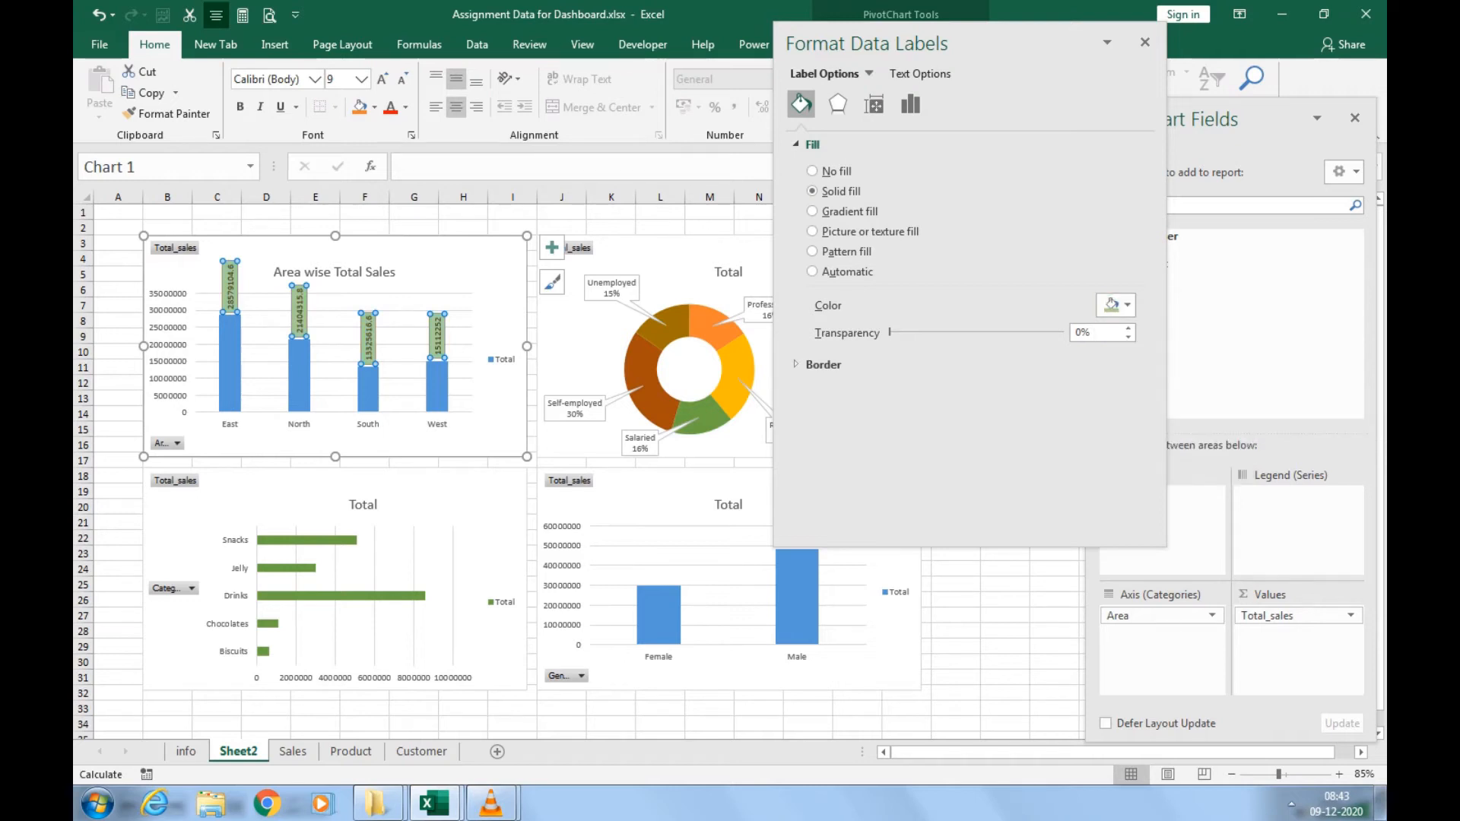
{"action": "left_click_drag", "start_coordinate": [889, 333], "coordinate": [1035, 332]}
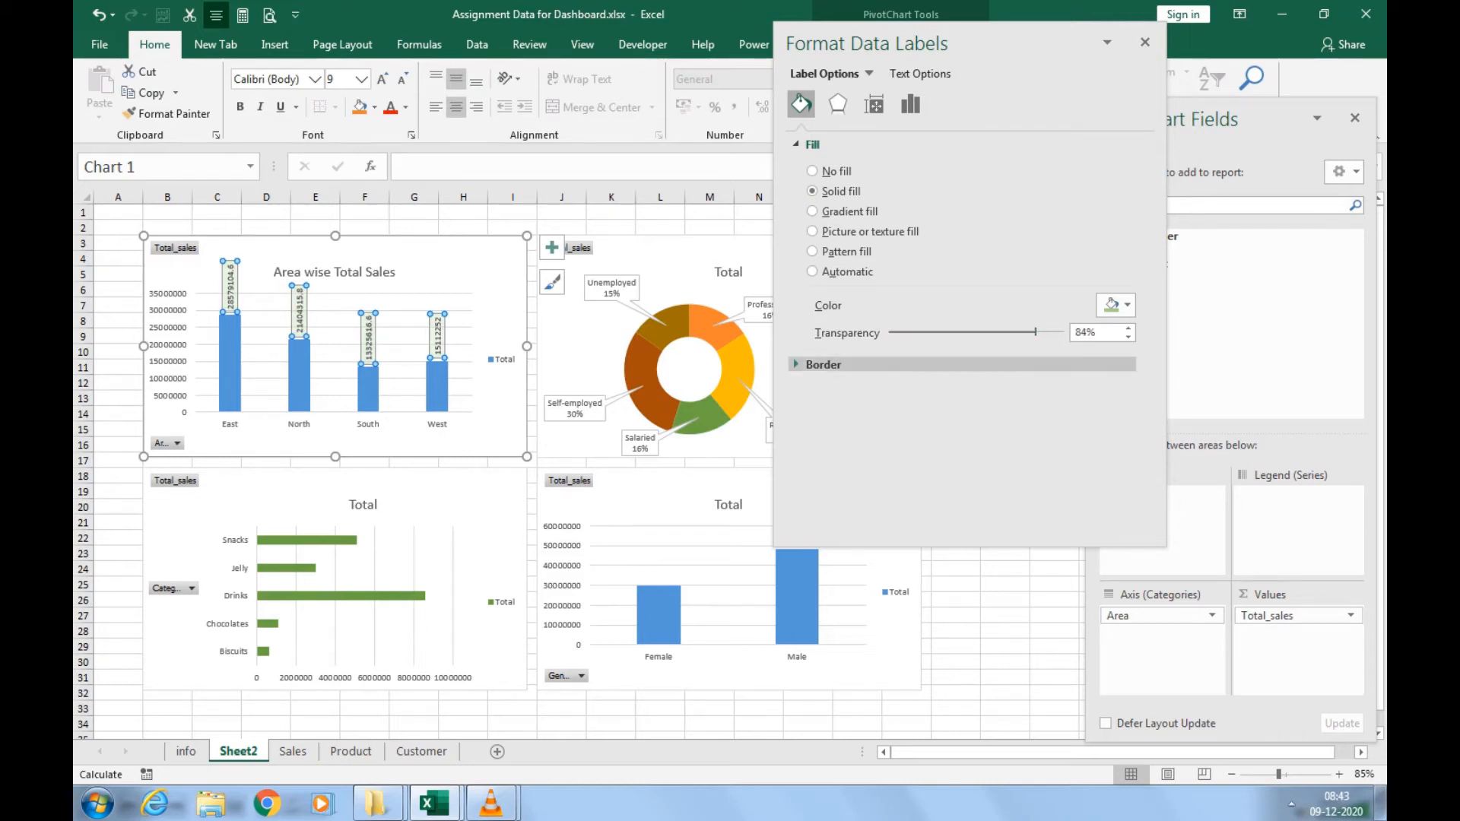
Close the label formatting and remove the gridlines from the Category bar chart.
{"action": "left_click", "coordinate": [463, 503]}
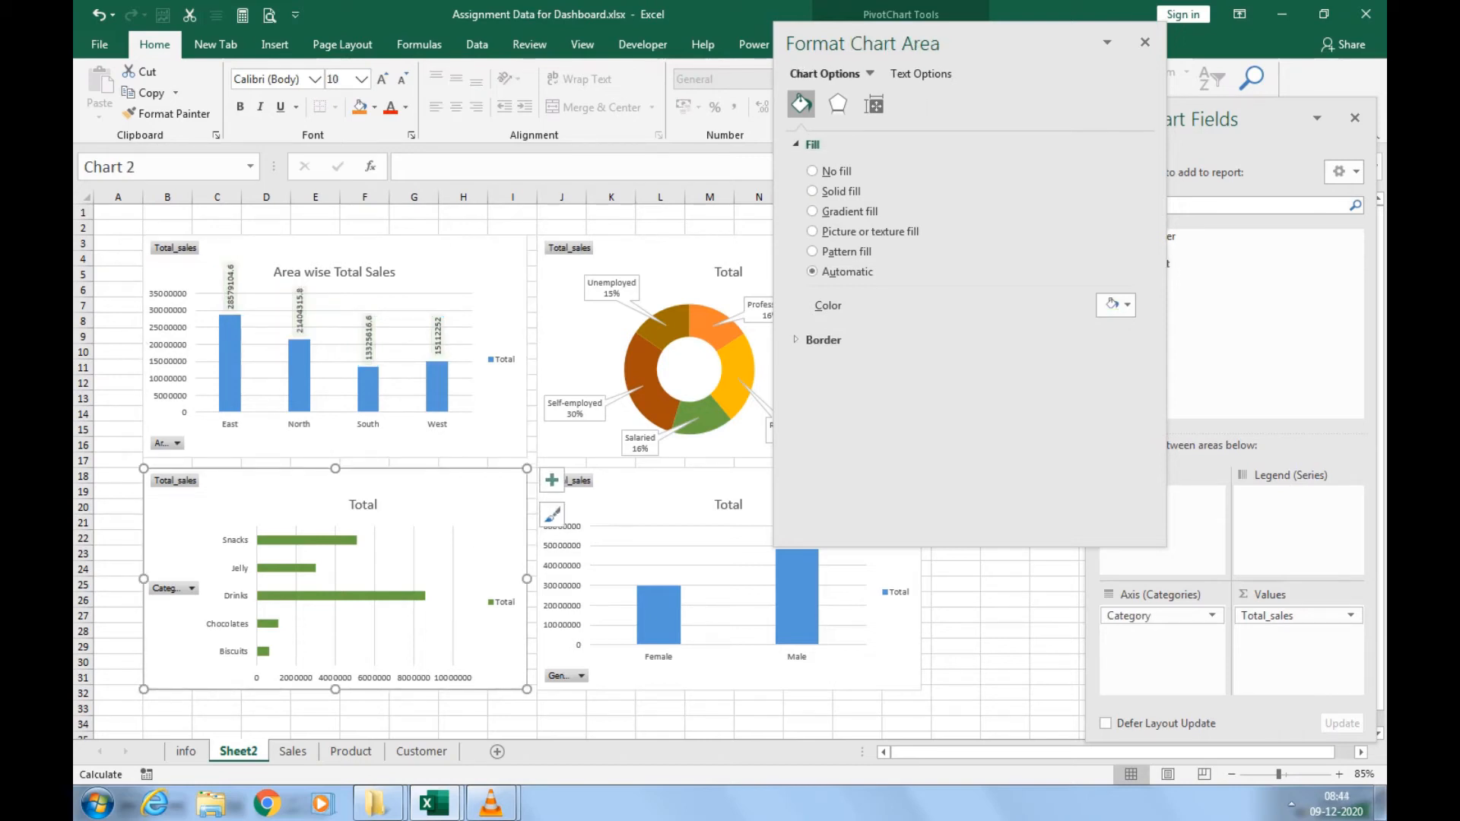
{"action": "left_click", "coordinate": [1145, 42]}
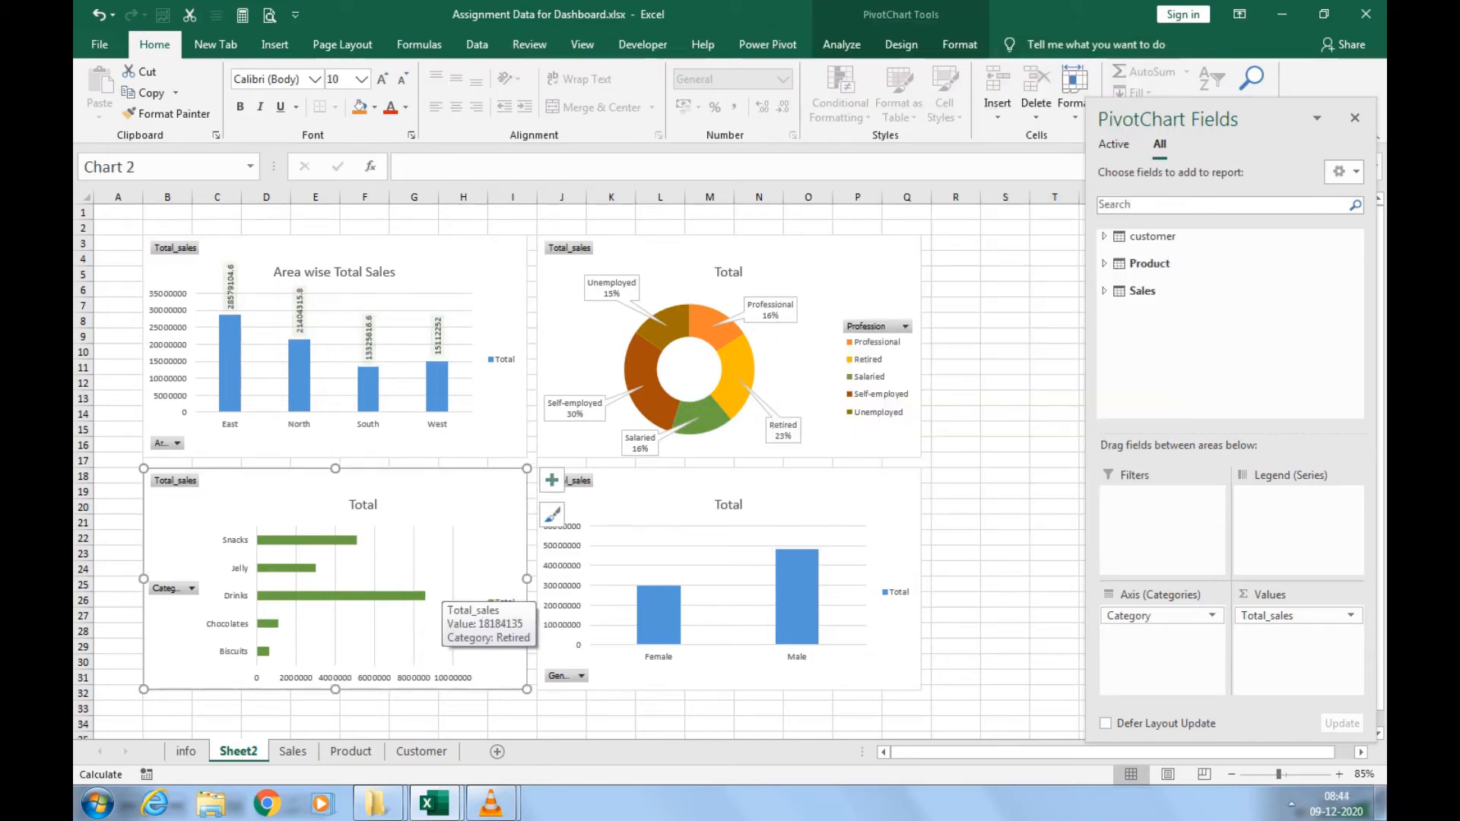
{"action": "left_click", "coordinate": [560, 480]}
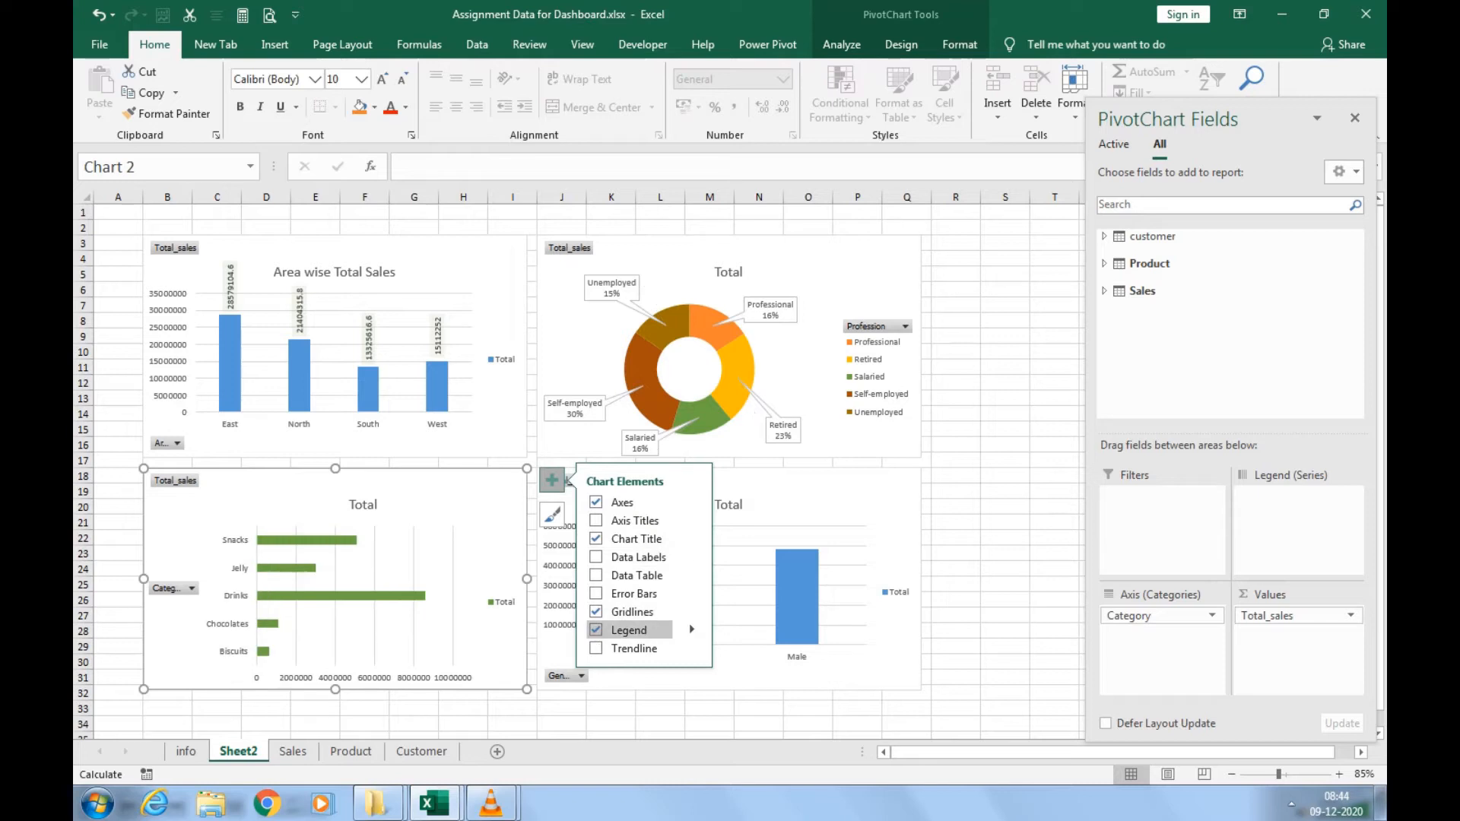
{"action": "left_click", "coordinate": [596, 612]}
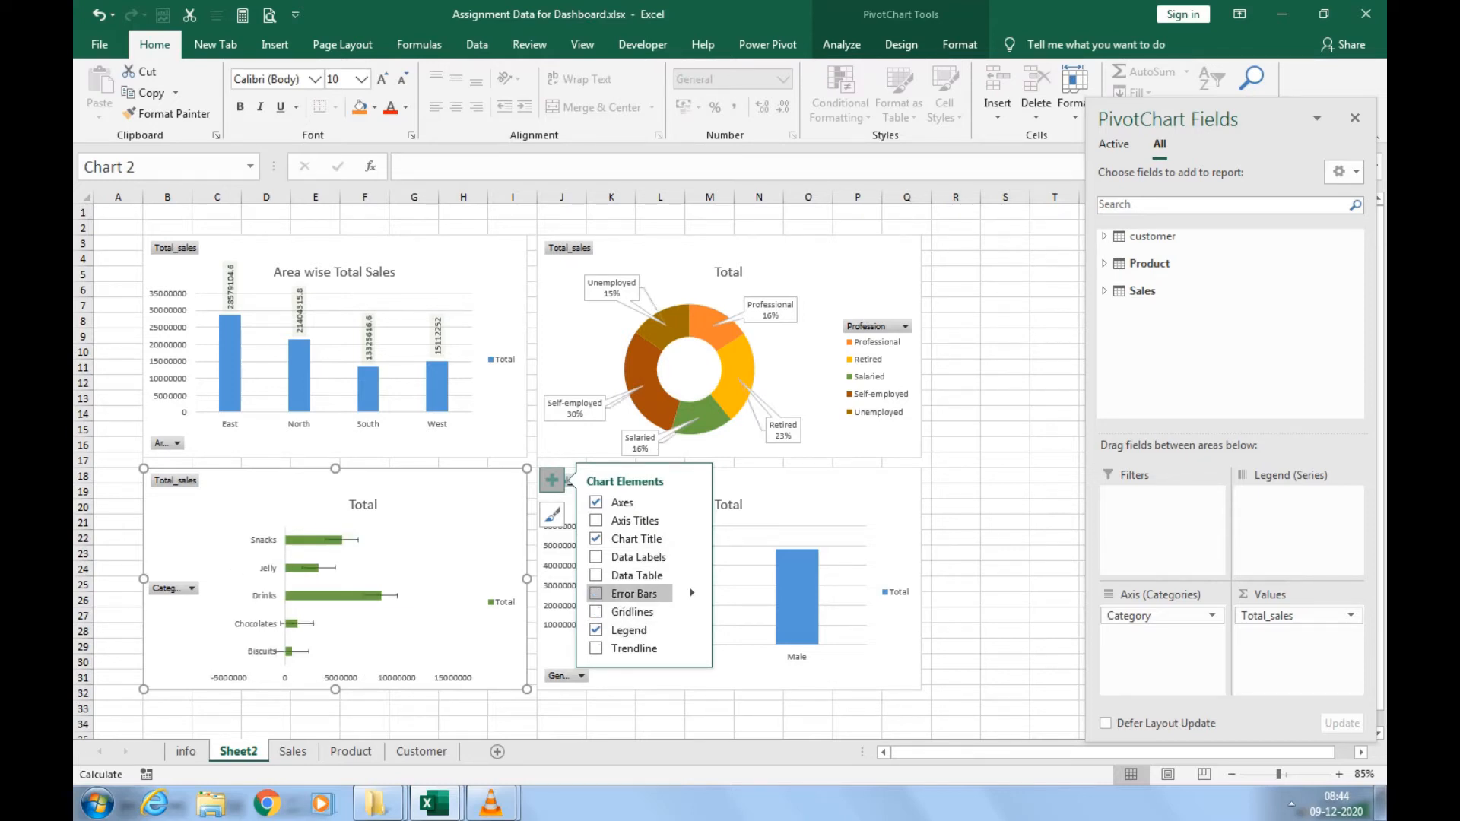
Apply the chart style with the dark gradient background and bold title to the Category bar chart.
{"action": "left_click", "coordinate": [552, 514]}
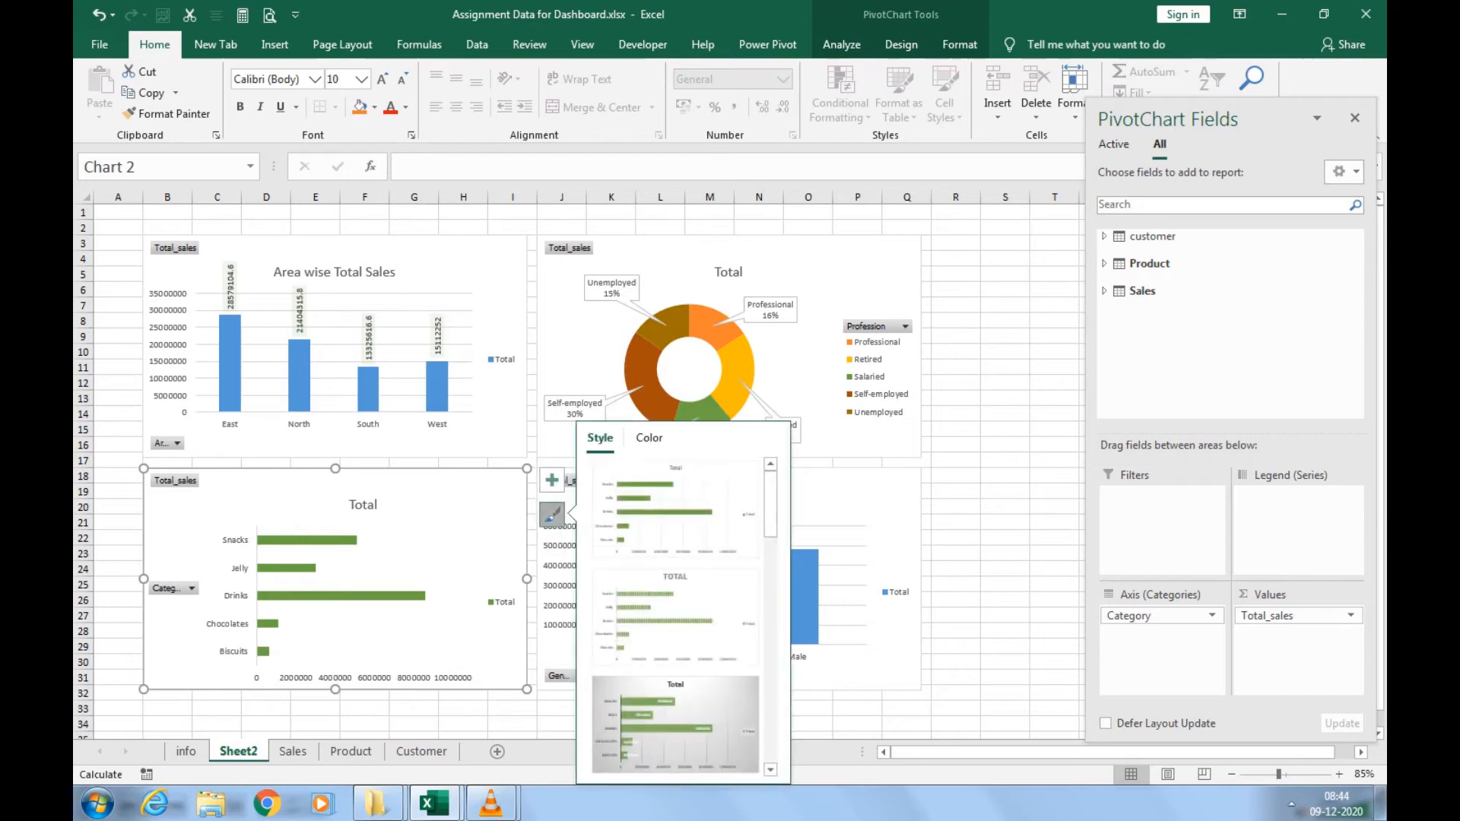
{"action": "scroll", "coordinate": [675, 609], "scroll_direction": "down", "scroll_amount": 3}
{"action": "scroll", "coordinate": [675, 608], "scroll_direction": "down", "scroll_amount": 3}
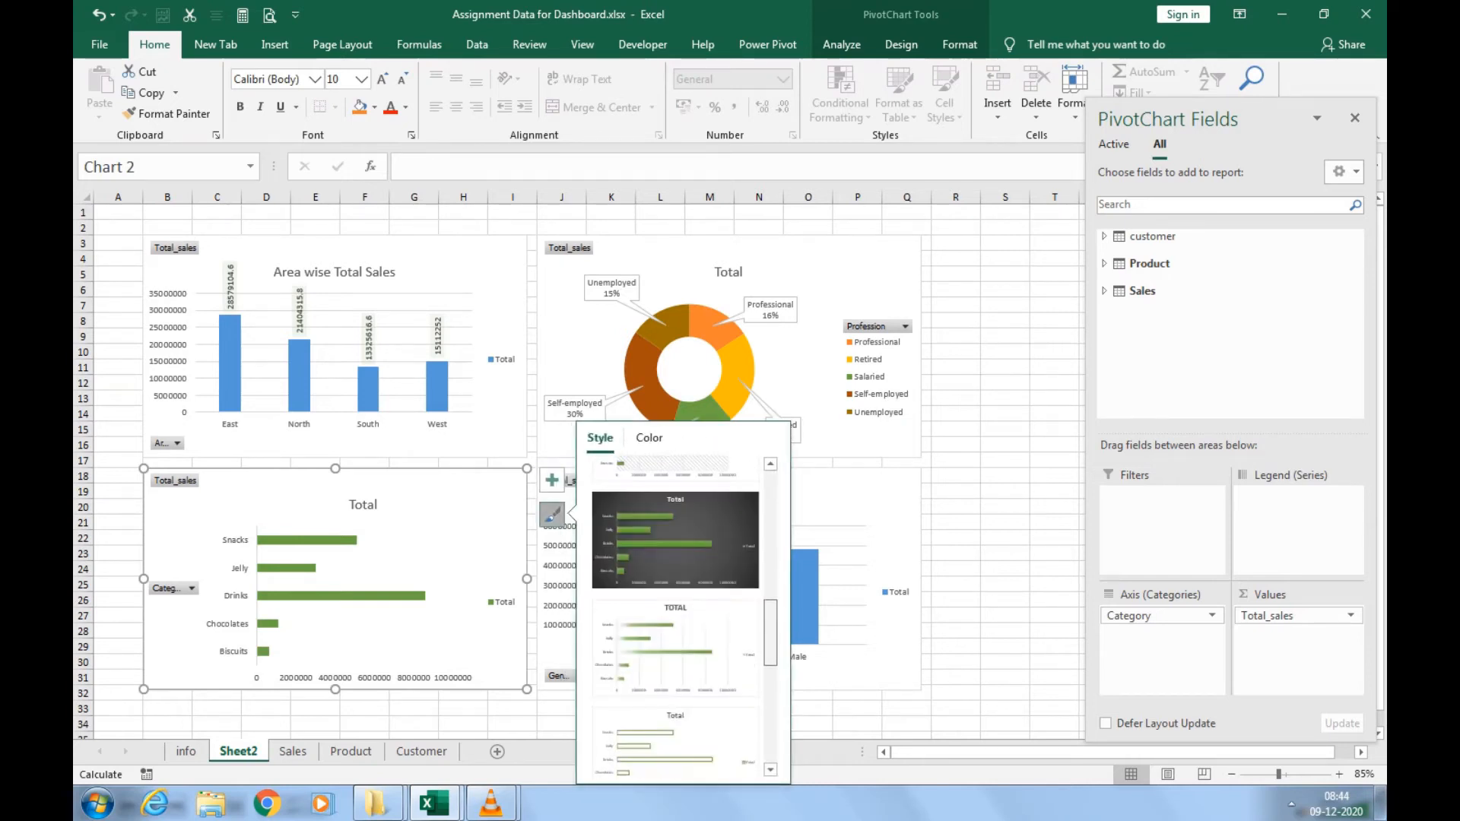
{"action": "left_click", "coordinate": [675, 541]}
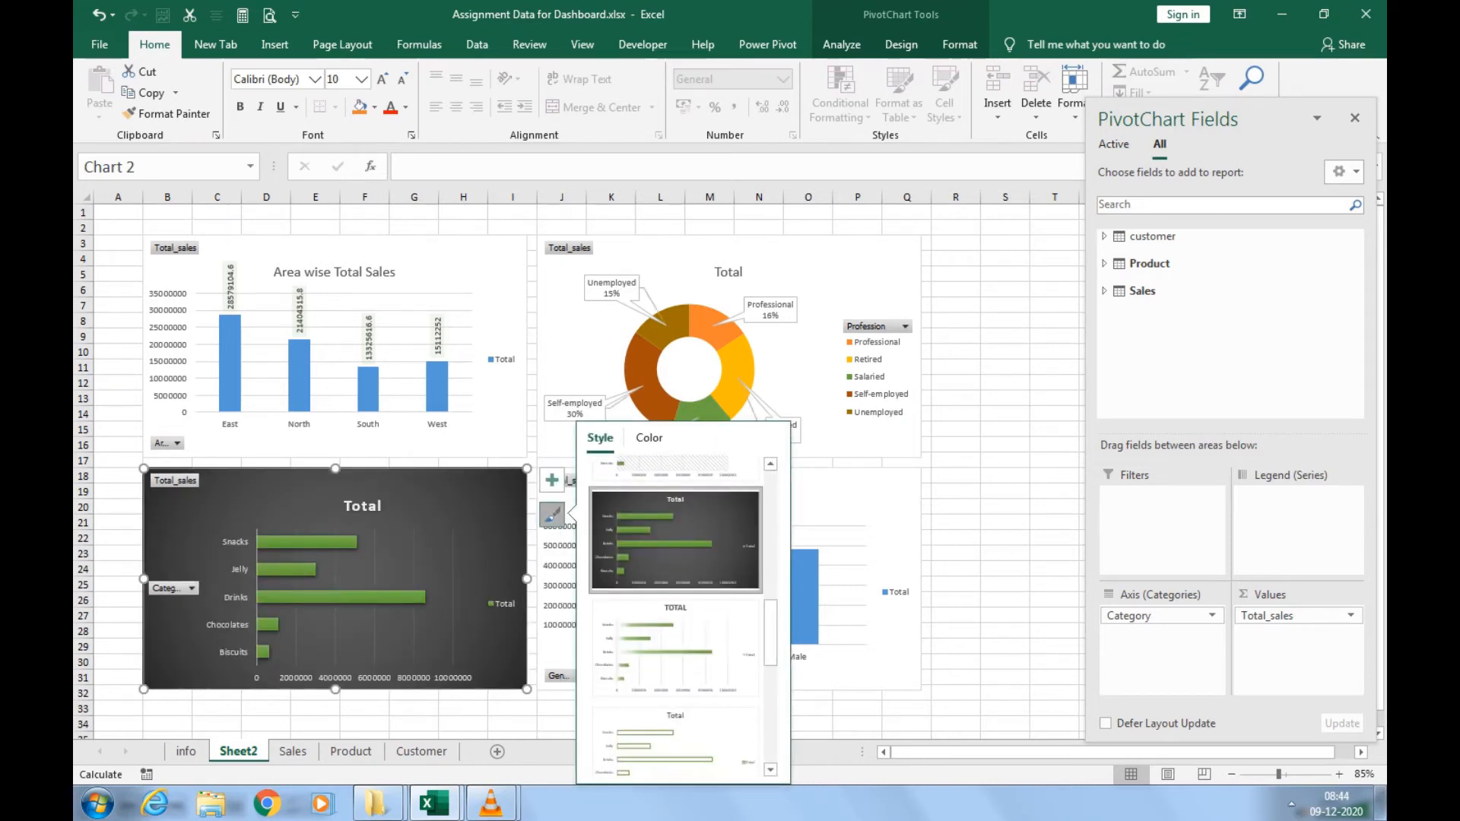
{"action": "left_click", "coordinate": [1053, 506]}
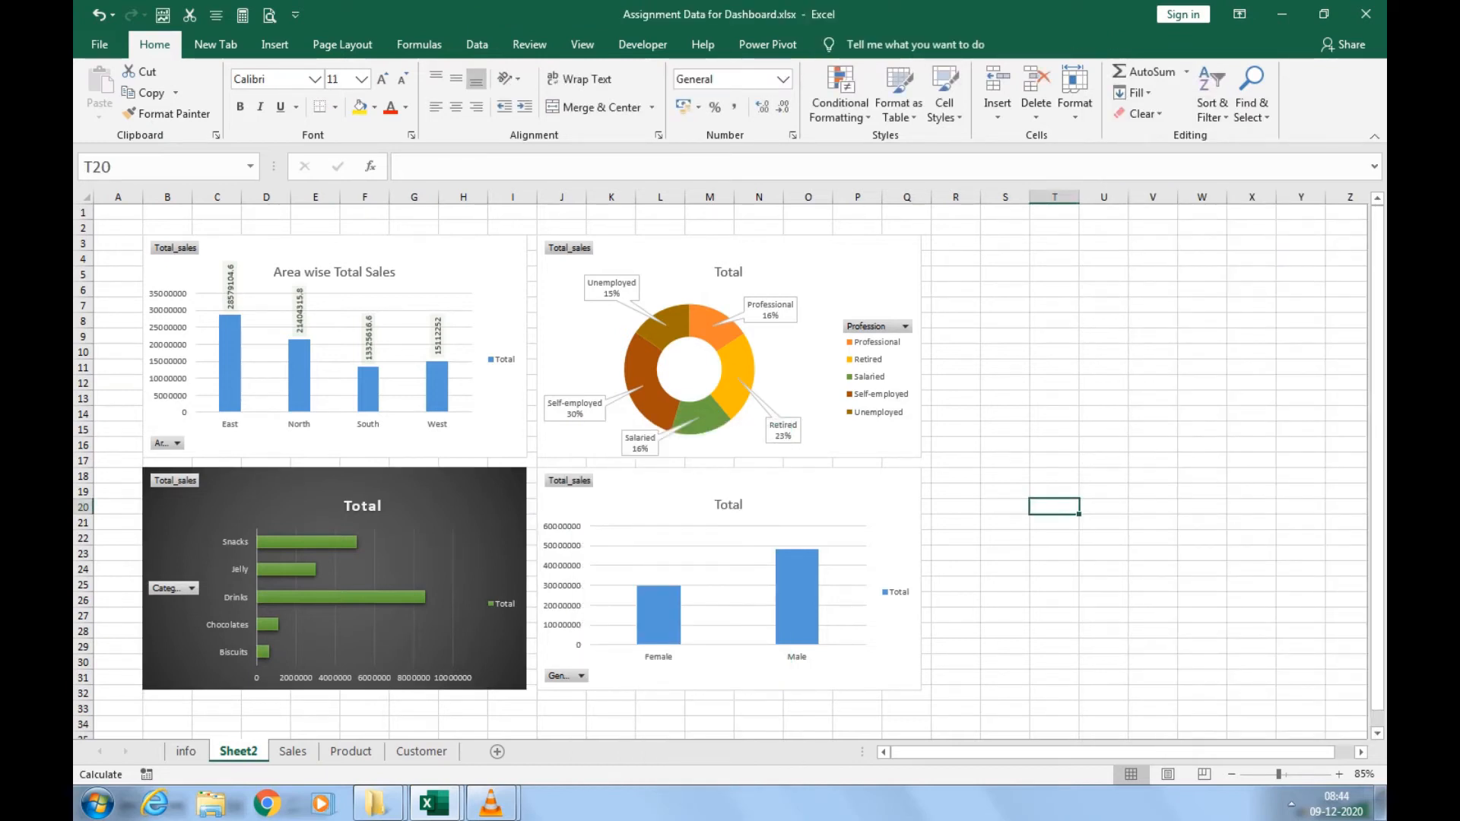
Change the Category bar chart's title to "Category wise Total sales".
{"action": "left_click", "coordinate": [362, 506]}
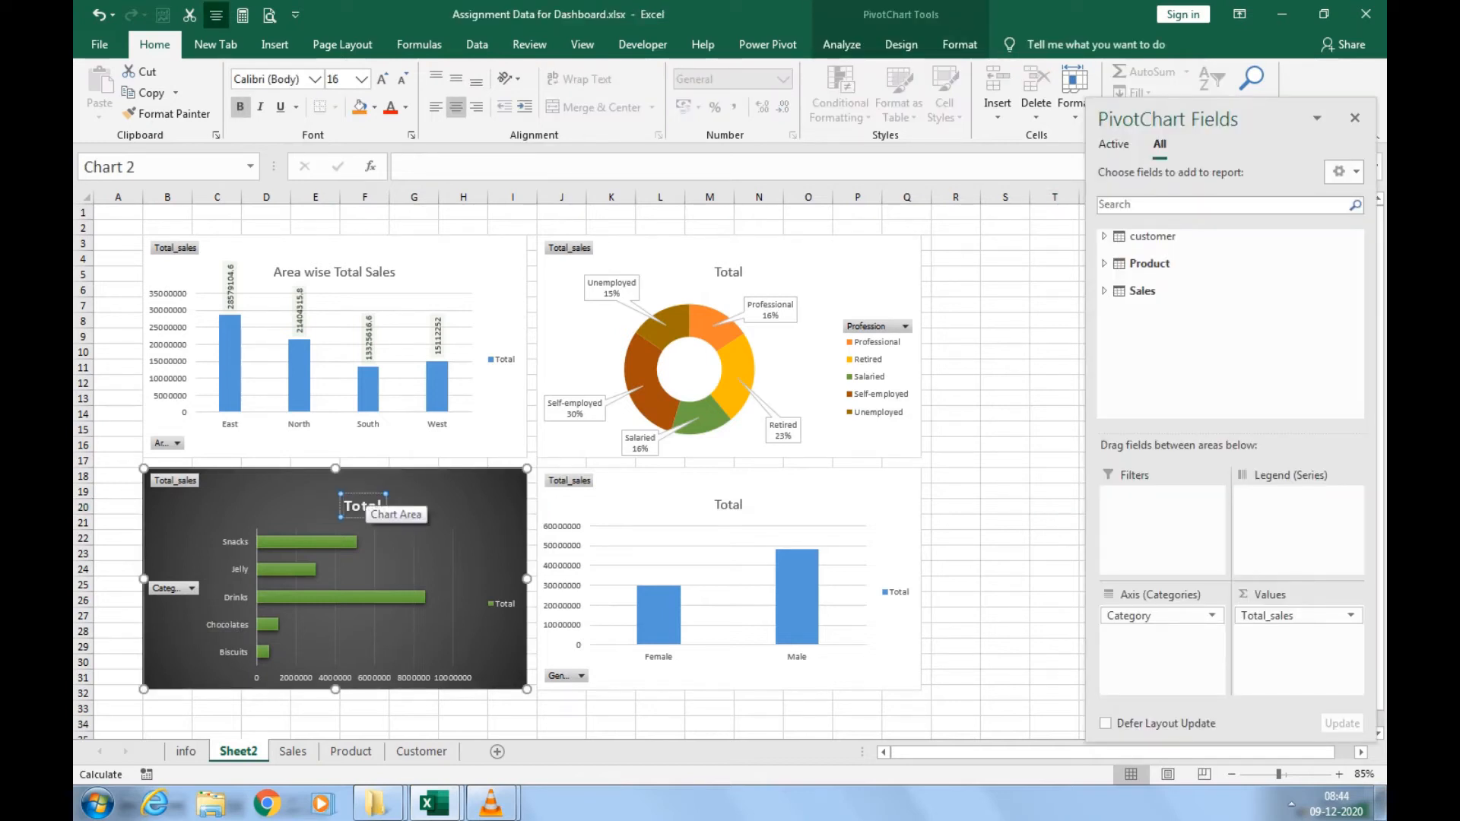
{"action": "type", "text": "Category wise"}
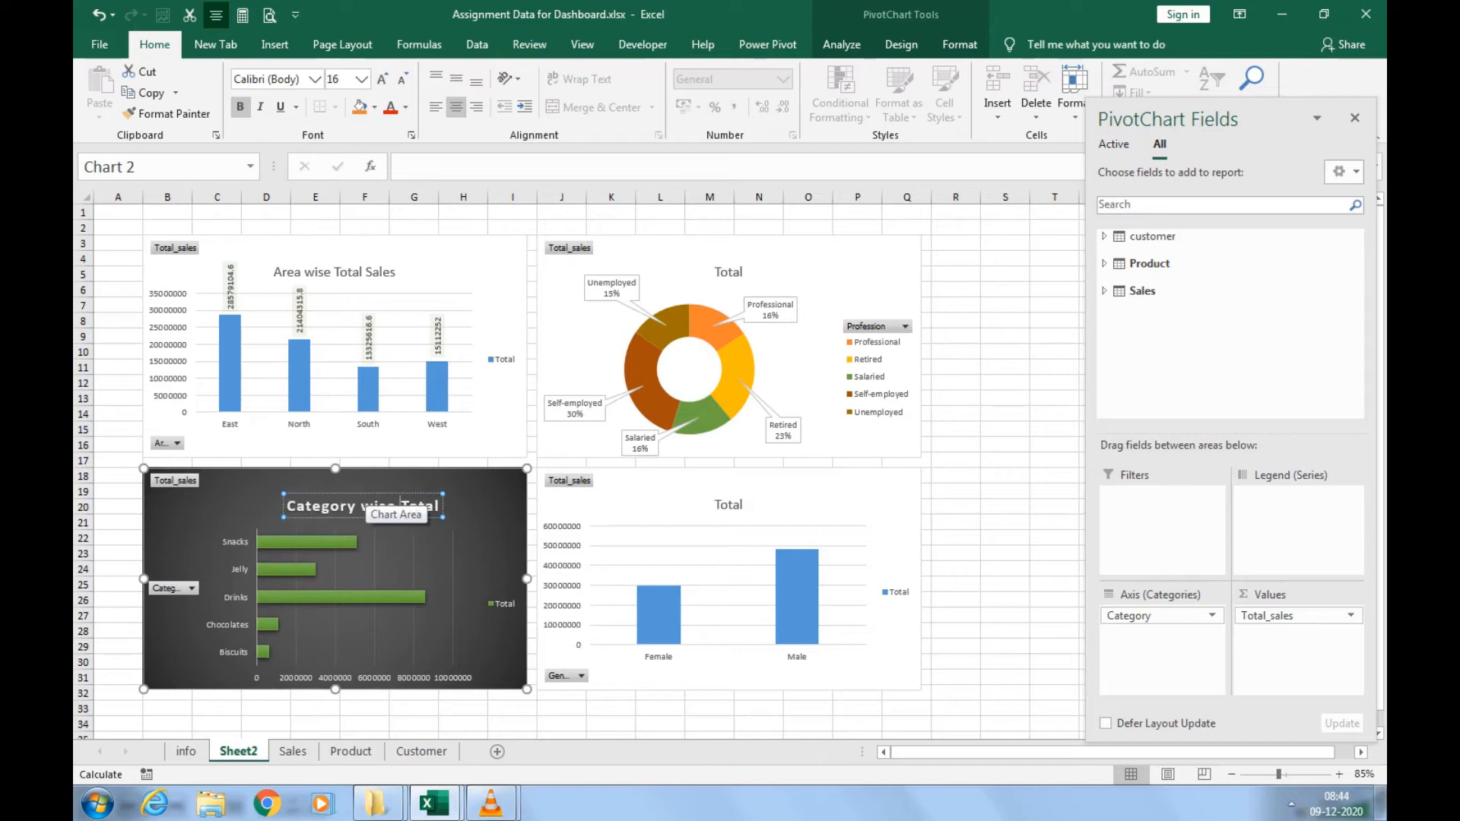
{"action": "key", "text": "End"}
{"action": "type", "text": "sales"}
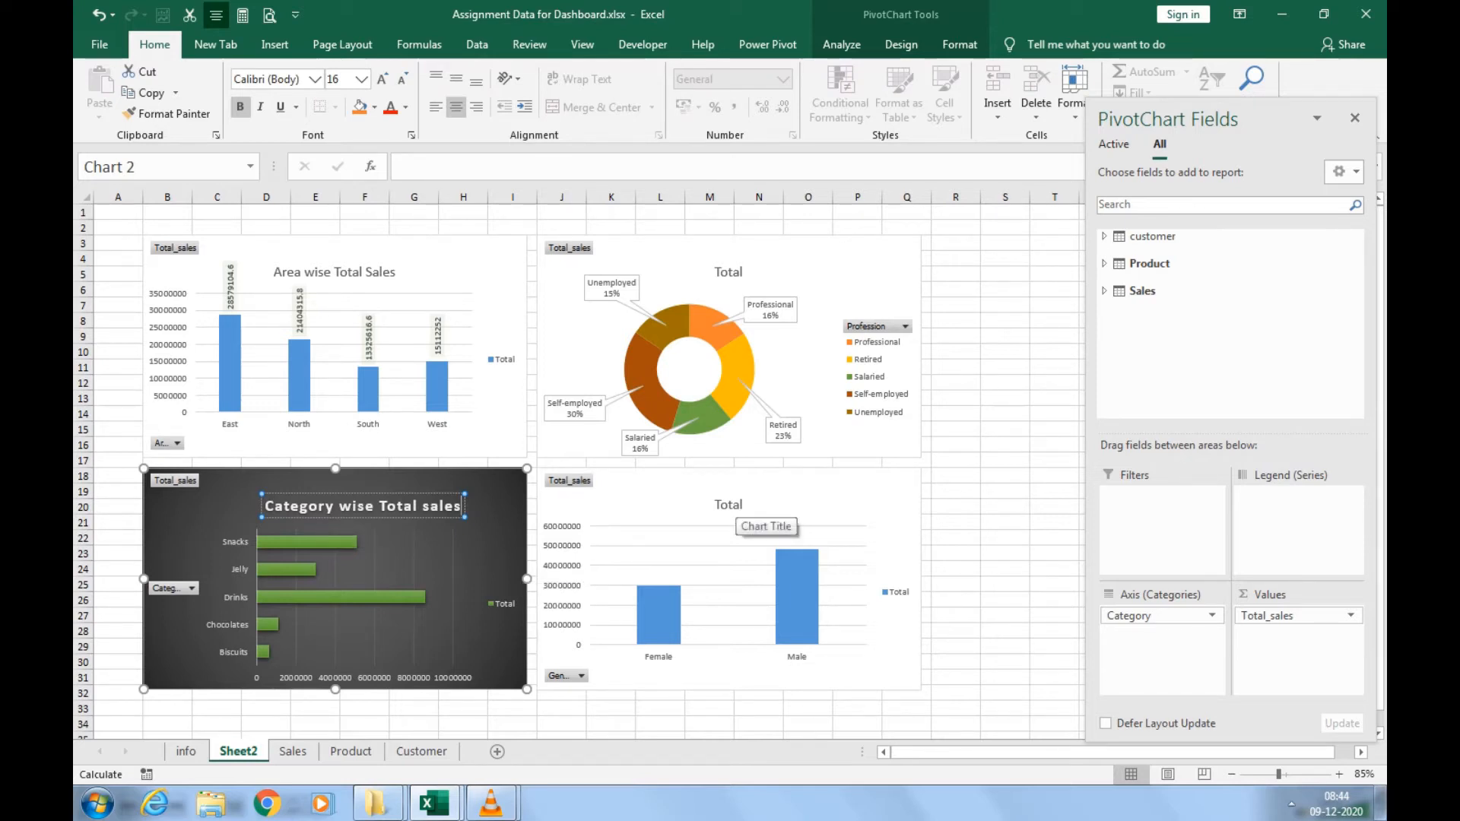
Add data labels to the Gender column chart at the Outside End position.
{"action": "left_click", "coordinate": [729, 505]}
{"action": "key", "text": "Escape"}
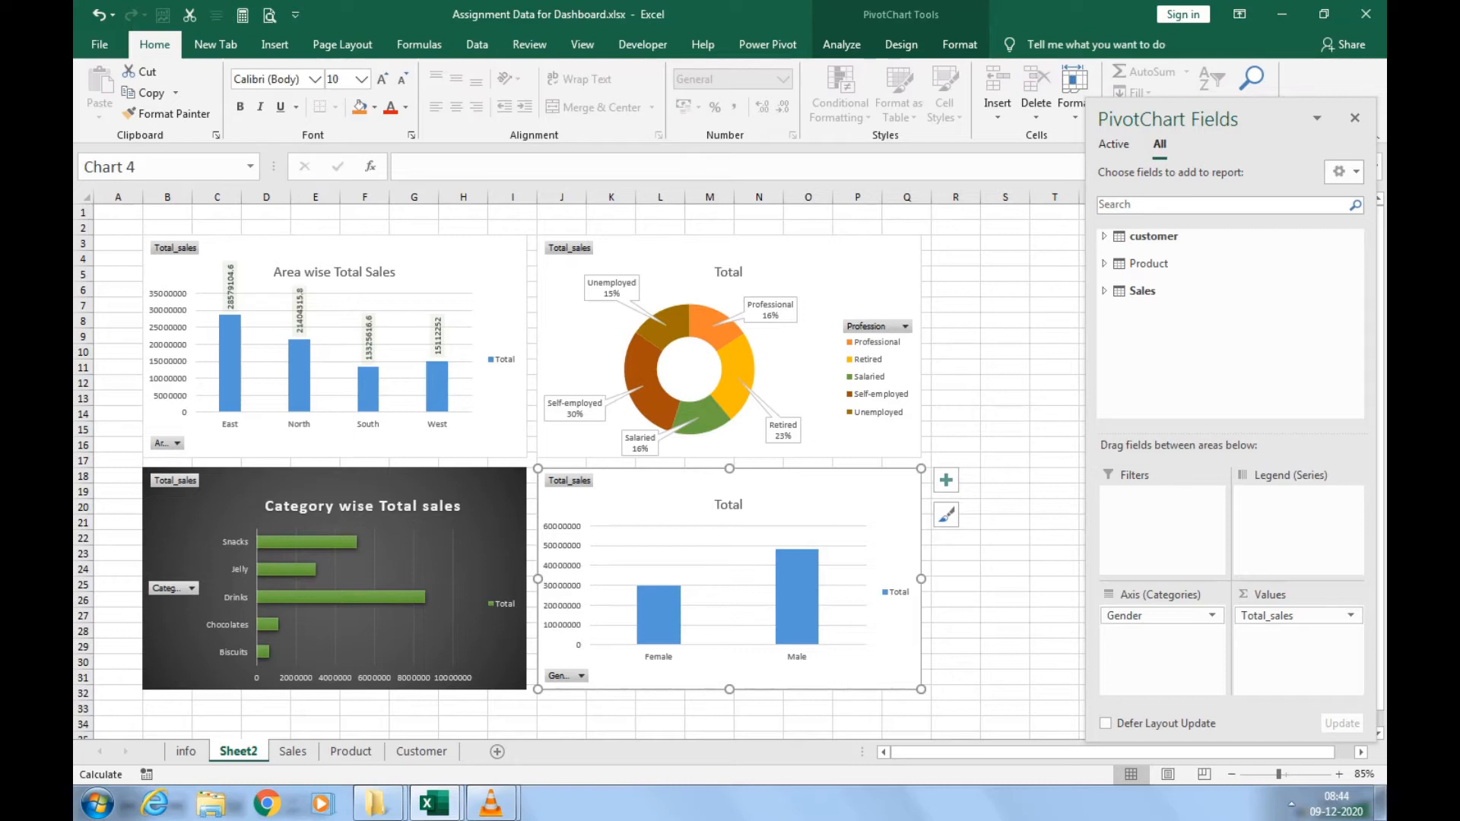
{"action": "left_click", "coordinate": [946, 479]}
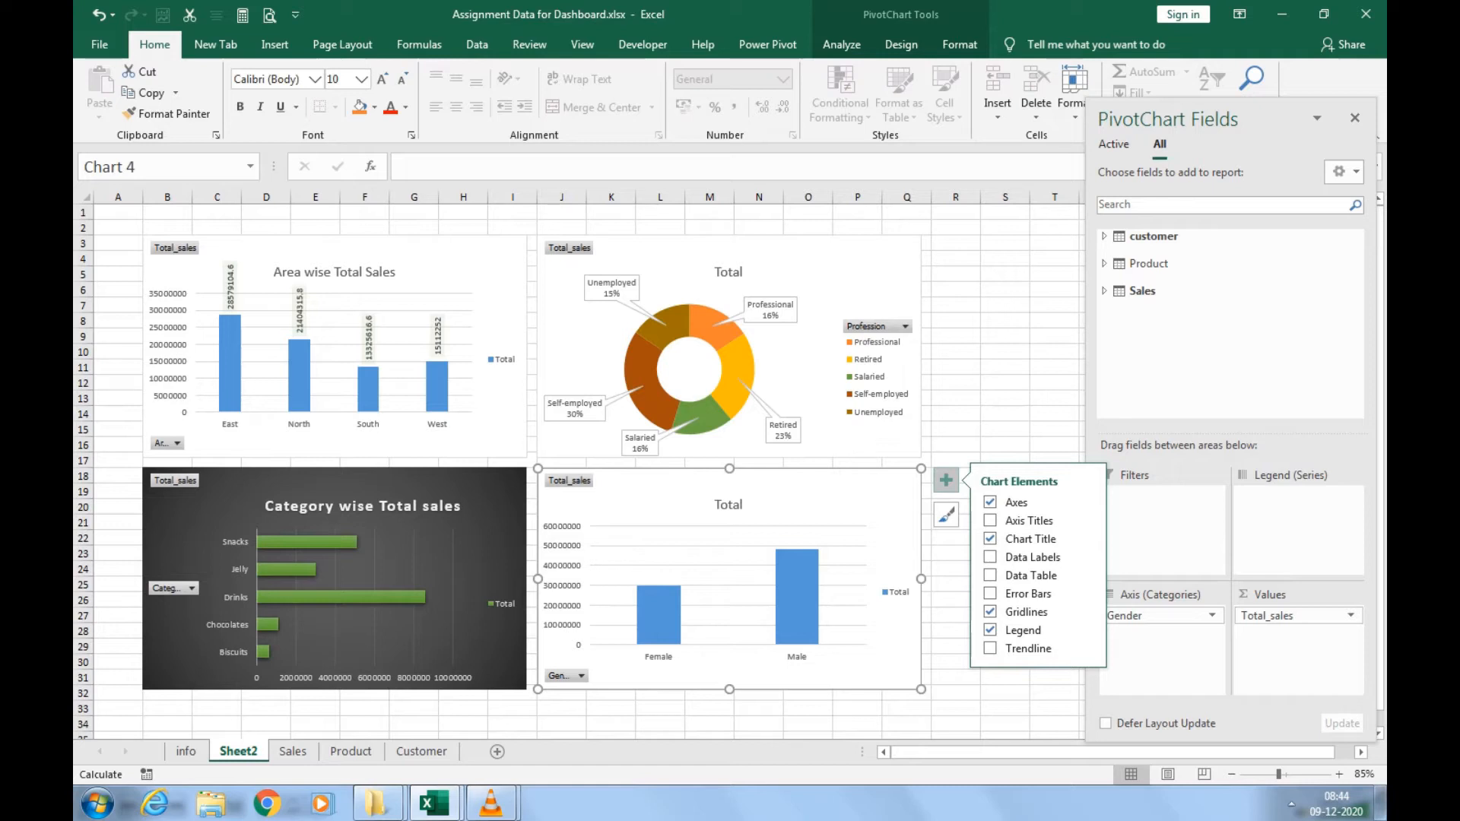
{"action": "left_click", "coordinate": [1085, 556]}
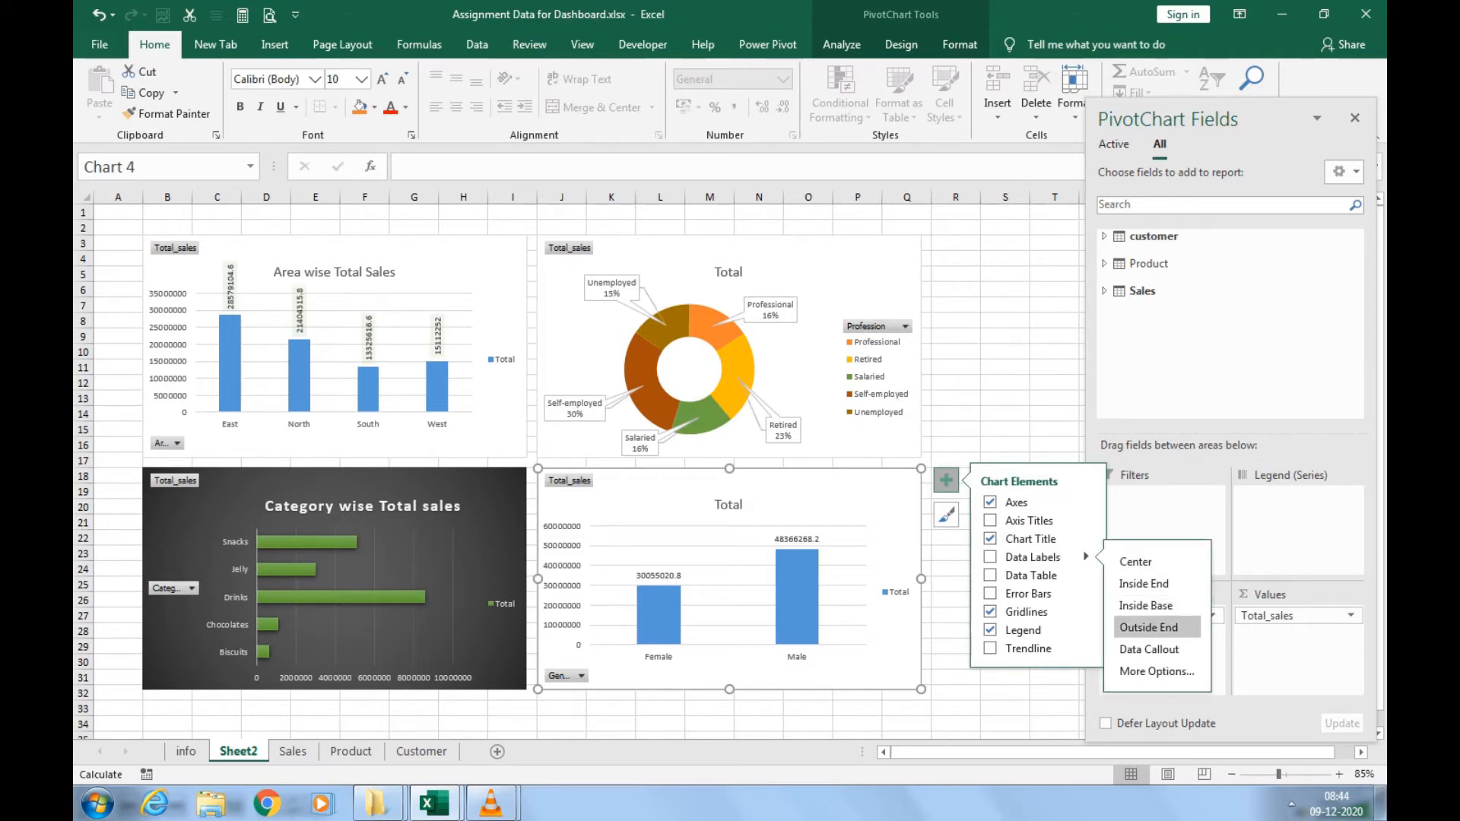
{"action": "left_click", "coordinate": [1149, 628]}
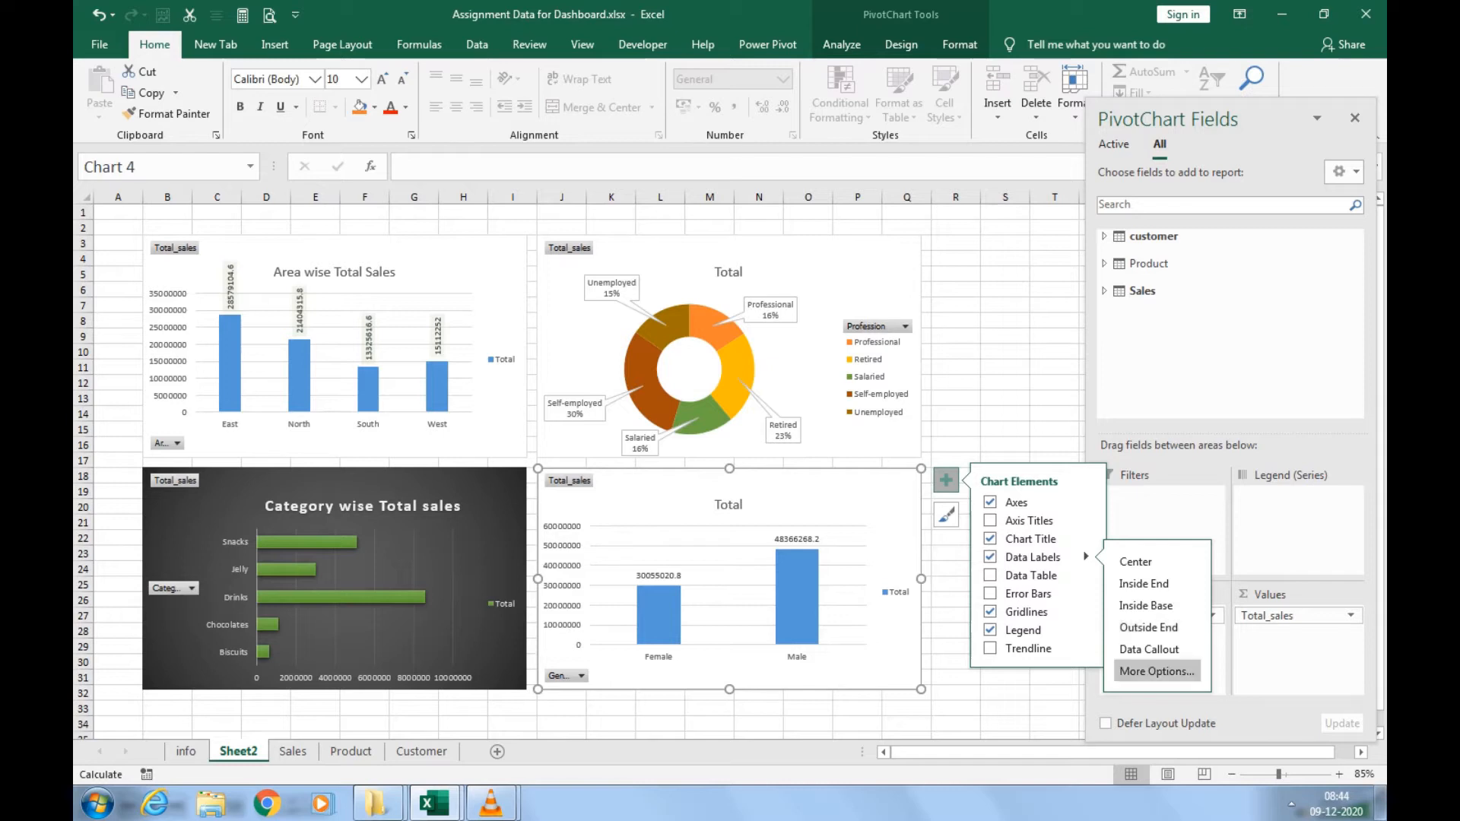
Set the text direction of the Gender chart's data labels to Rotate all text 270°.
{"action": "left_click", "coordinate": [1156, 671]}
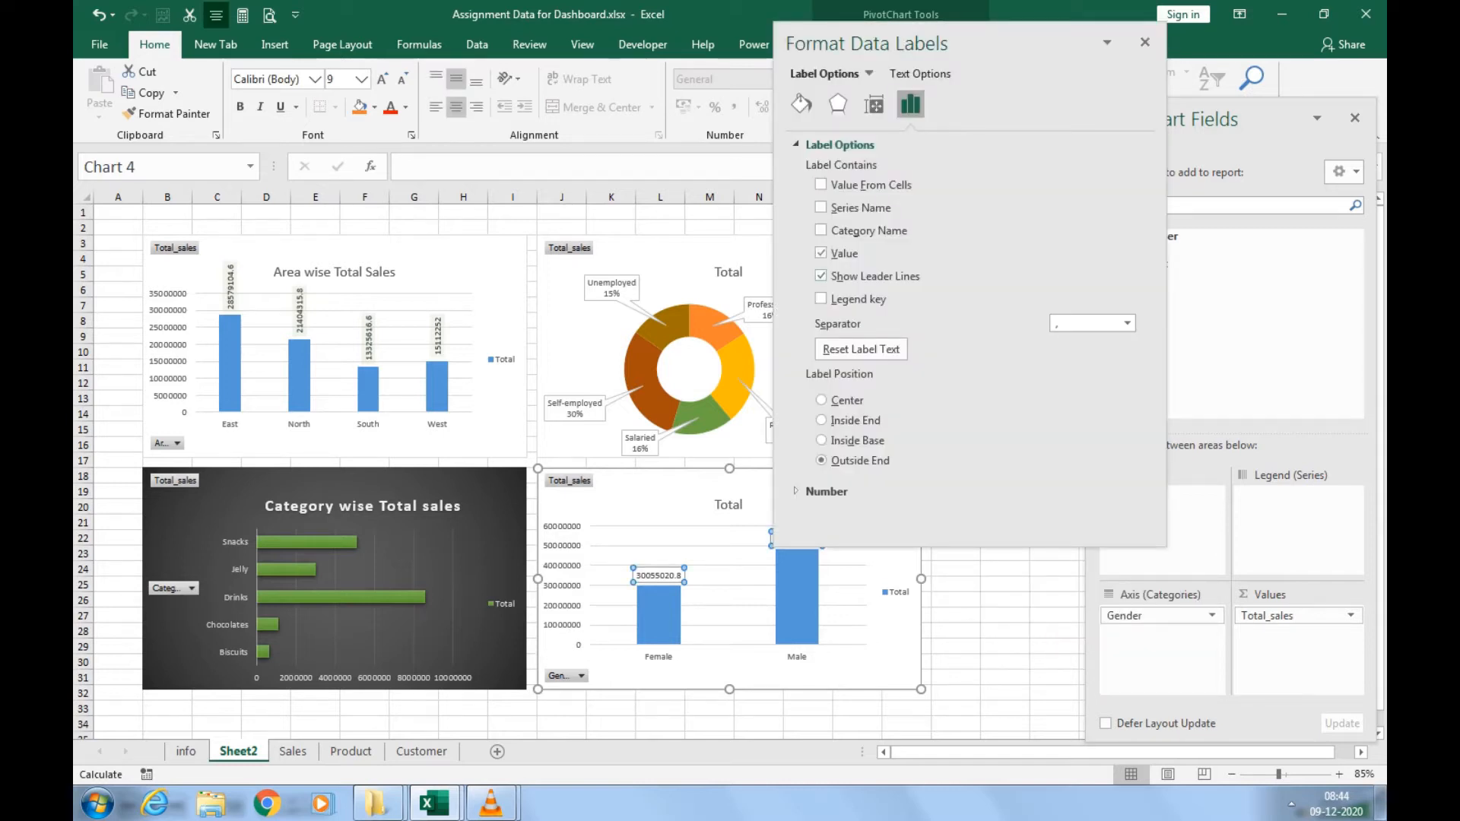
{"action": "left_click", "coordinate": [874, 105]}
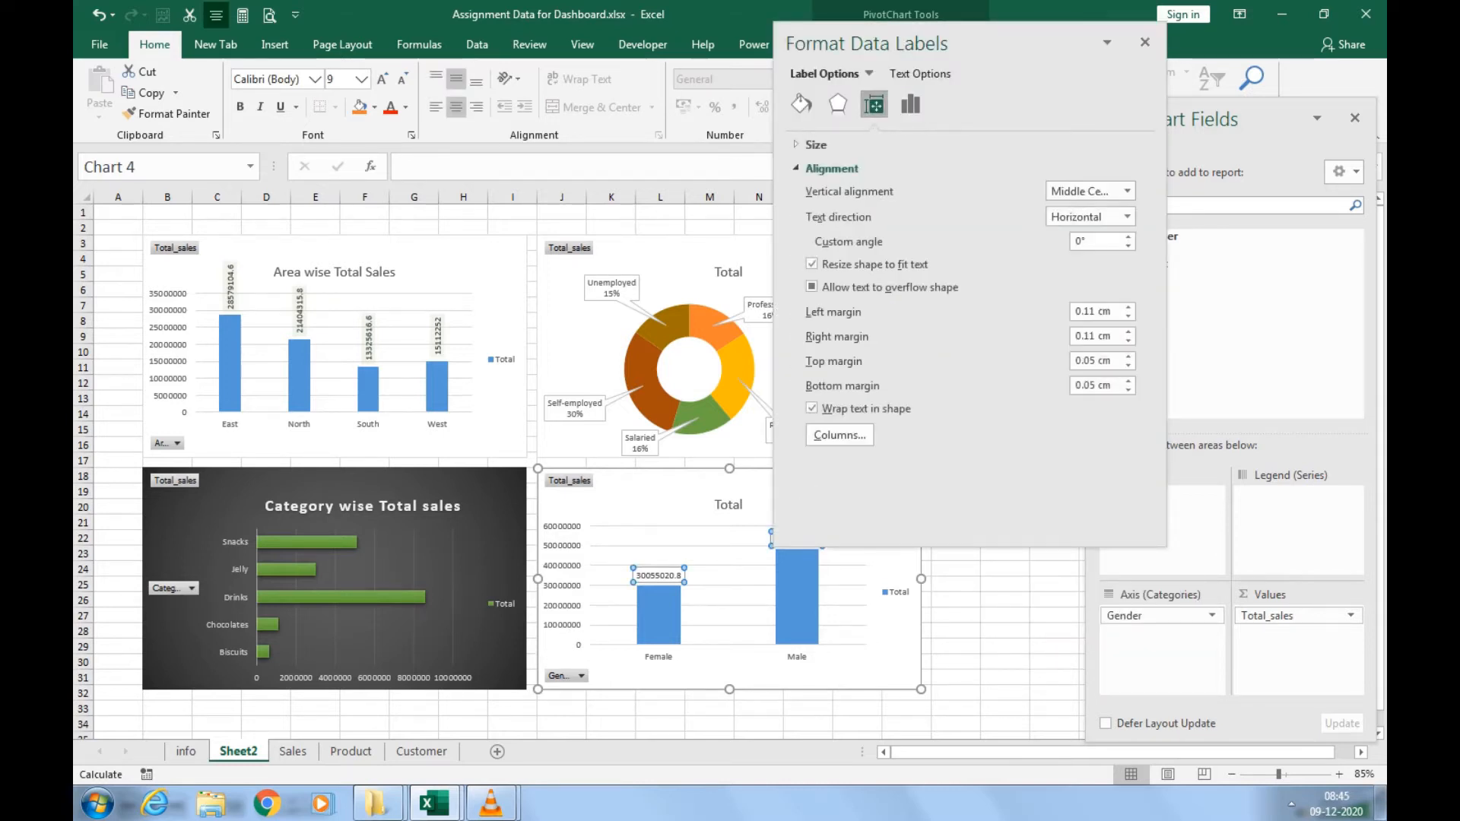
{"action": "left_click", "coordinate": [1127, 217]}
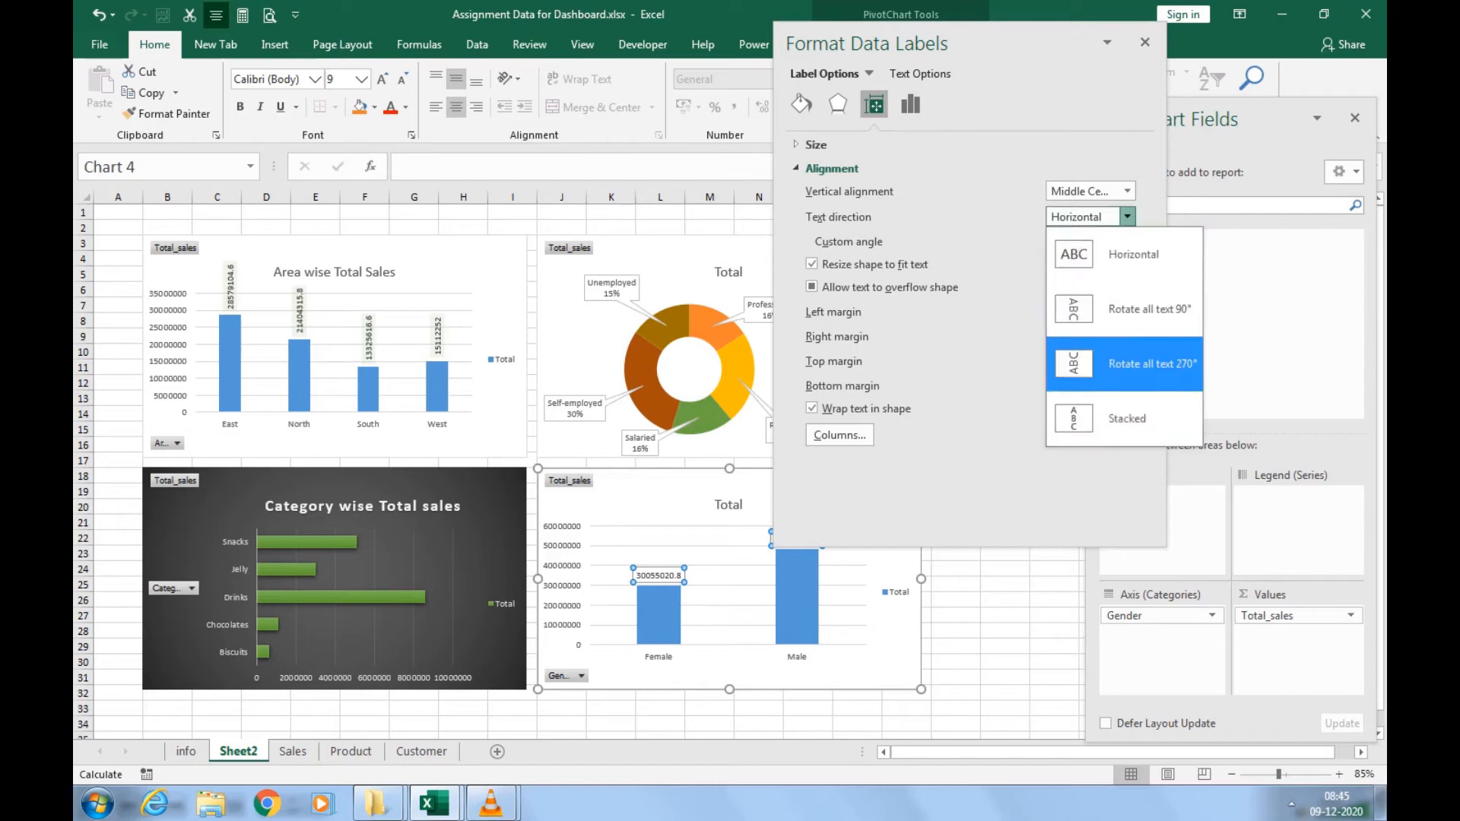
{"action": "left_click", "coordinate": [1124, 364]}
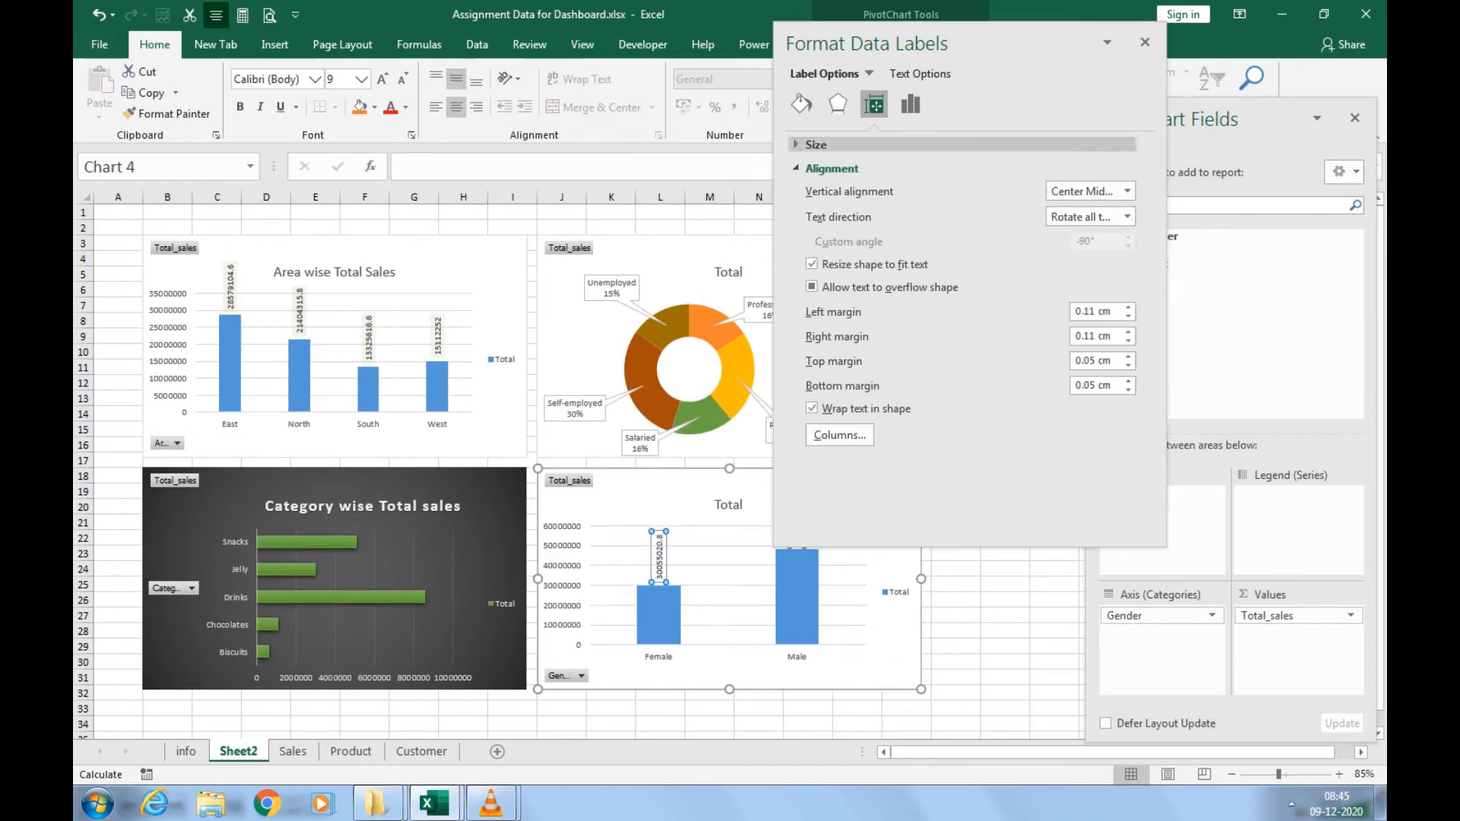
Give the Gender chart's data labels a light green solid fill with 84% transparency and close the label formatting.
{"action": "left_click", "coordinate": [800, 104]}
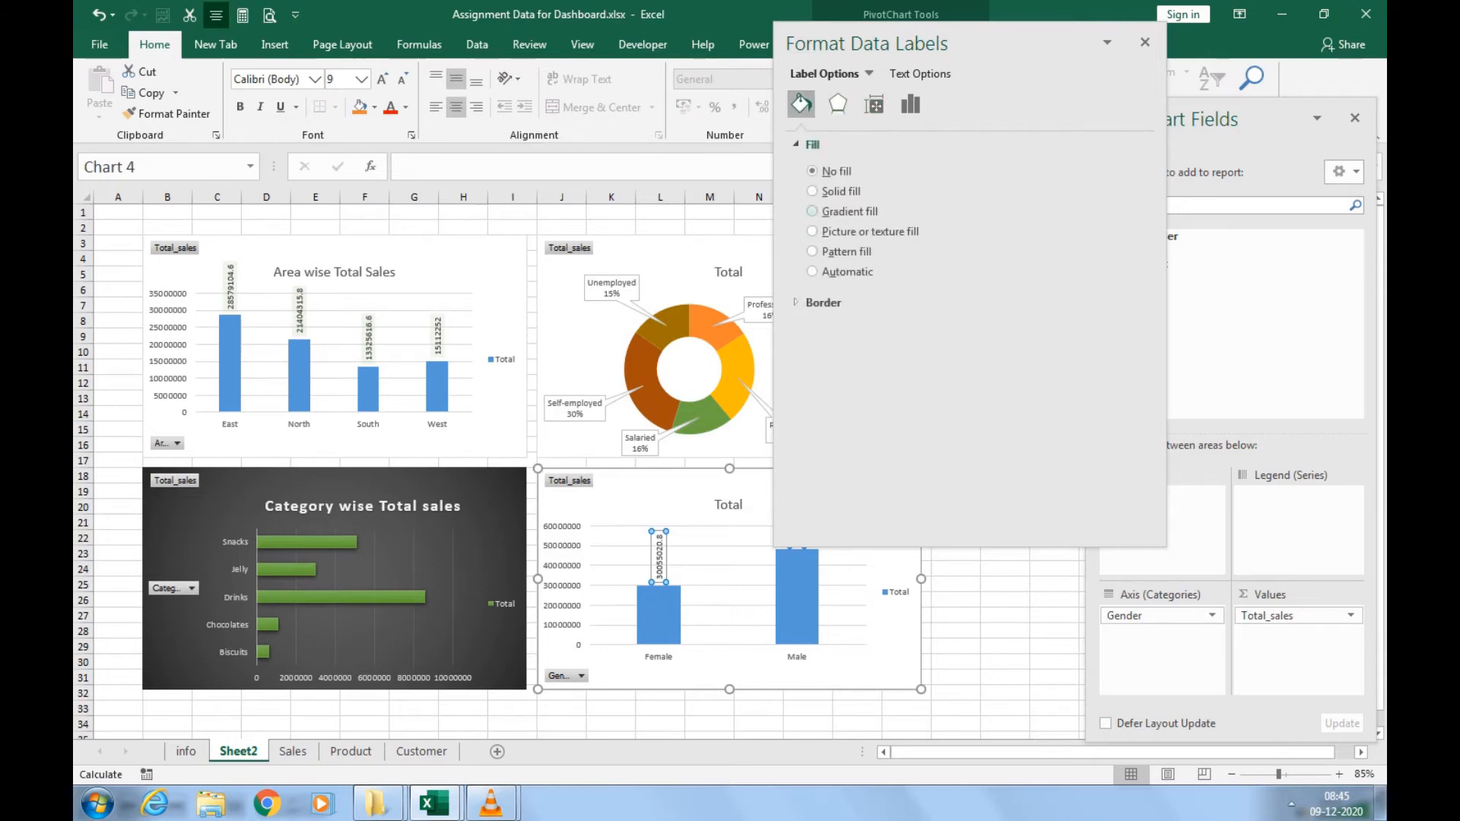
{"action": "left_click", "coordinate": [812, 191]}
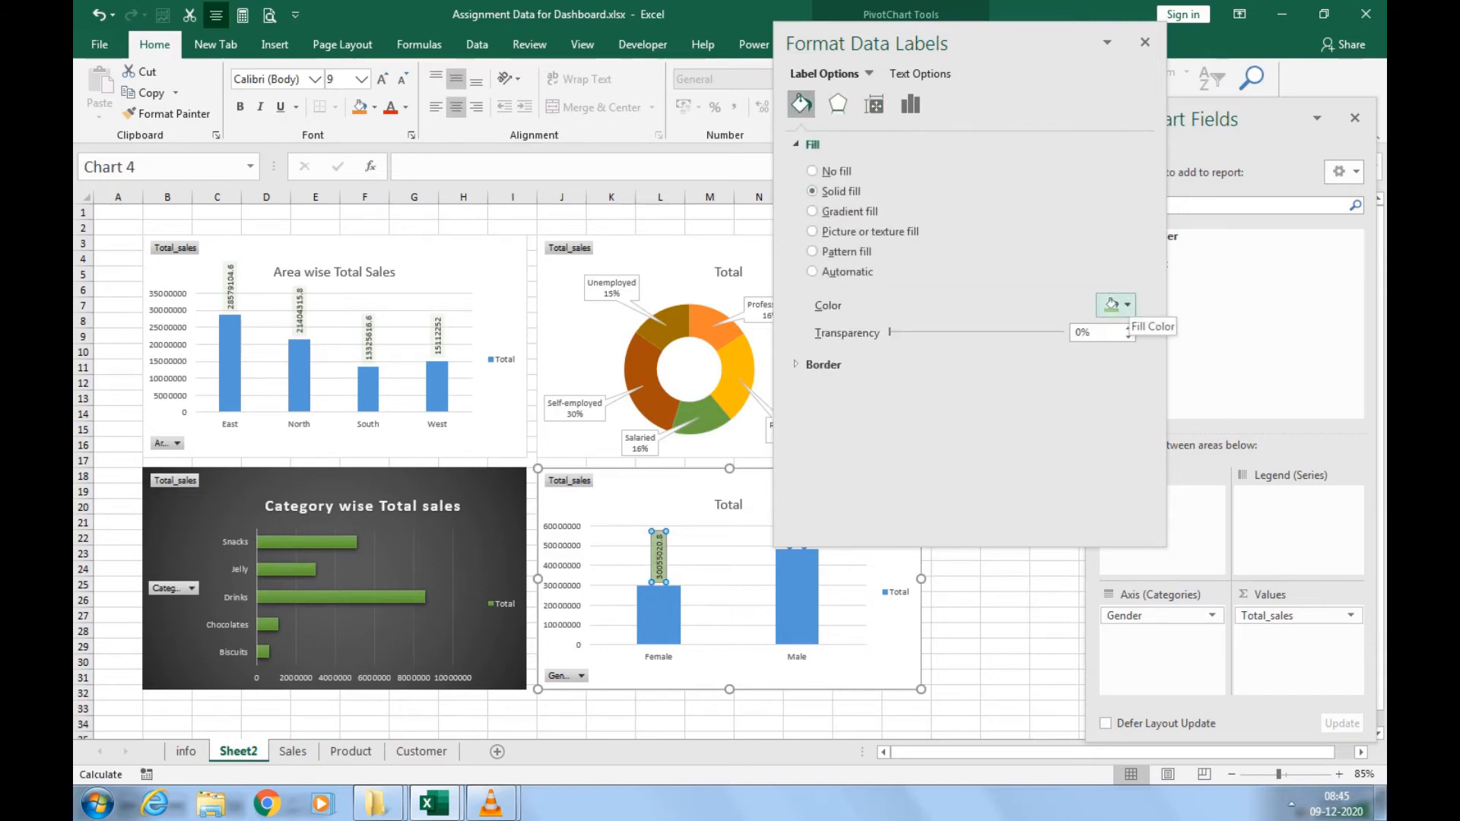
{"action": "left_click", "coordinate": [1127, 305]}
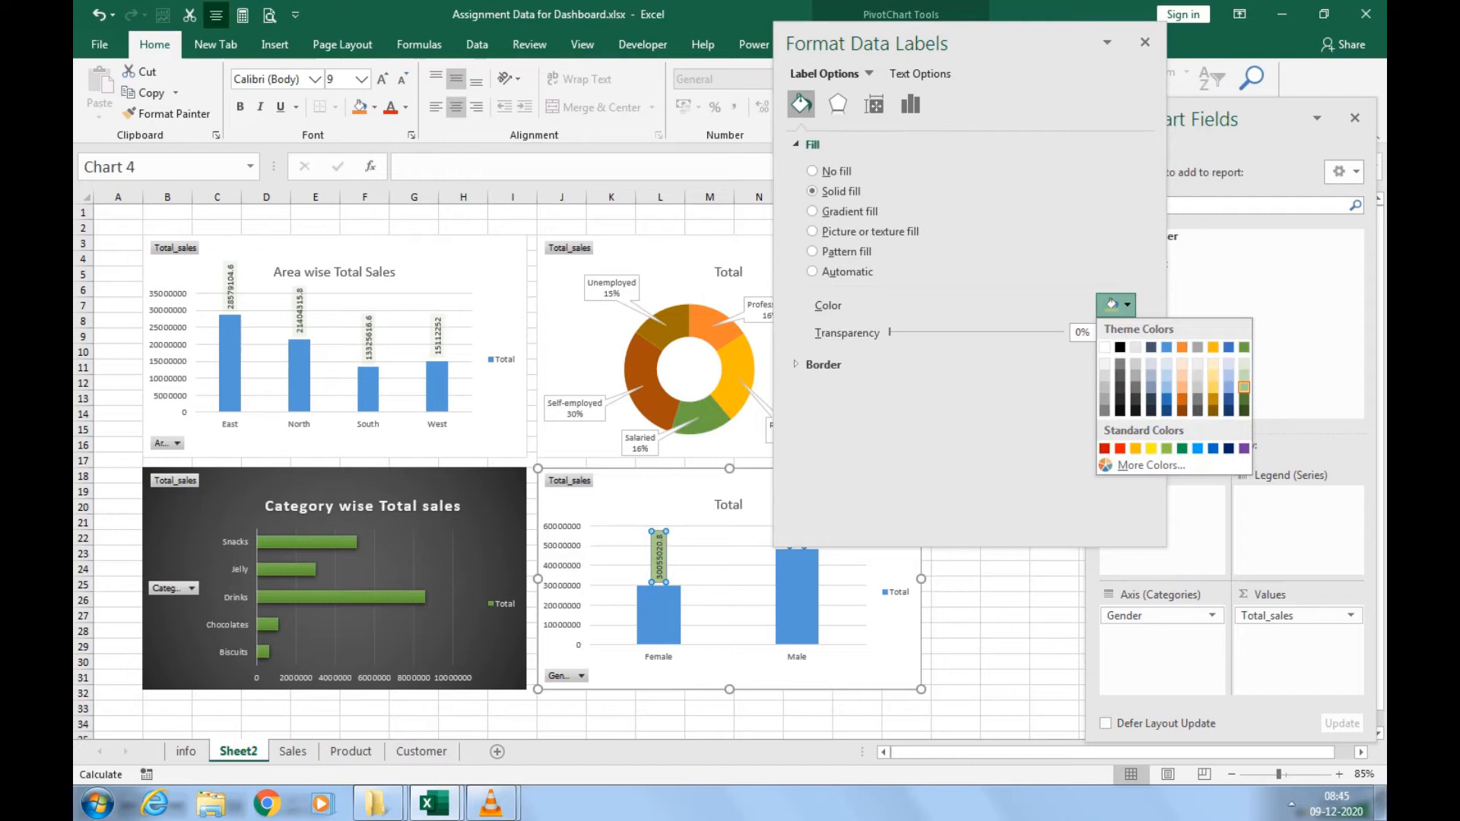
{"action": "left_click", "coordinate": [1244, 387]}
{"action": "left_click_drag", "start_coordinate": [890, 333], "coordinate": [1035, 333]}
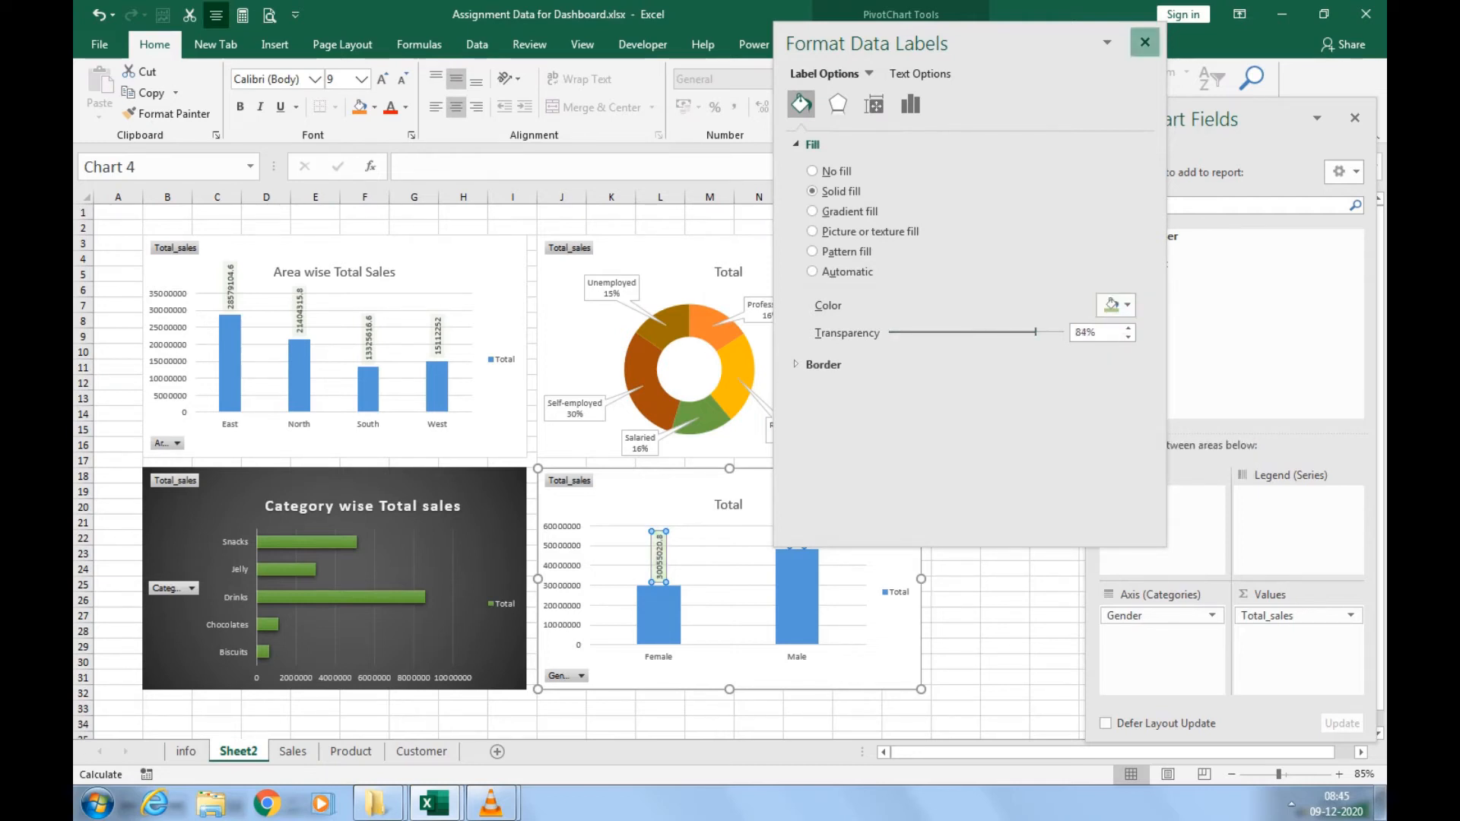
{"action": "left_click", "coordinate": [1145, 42]}
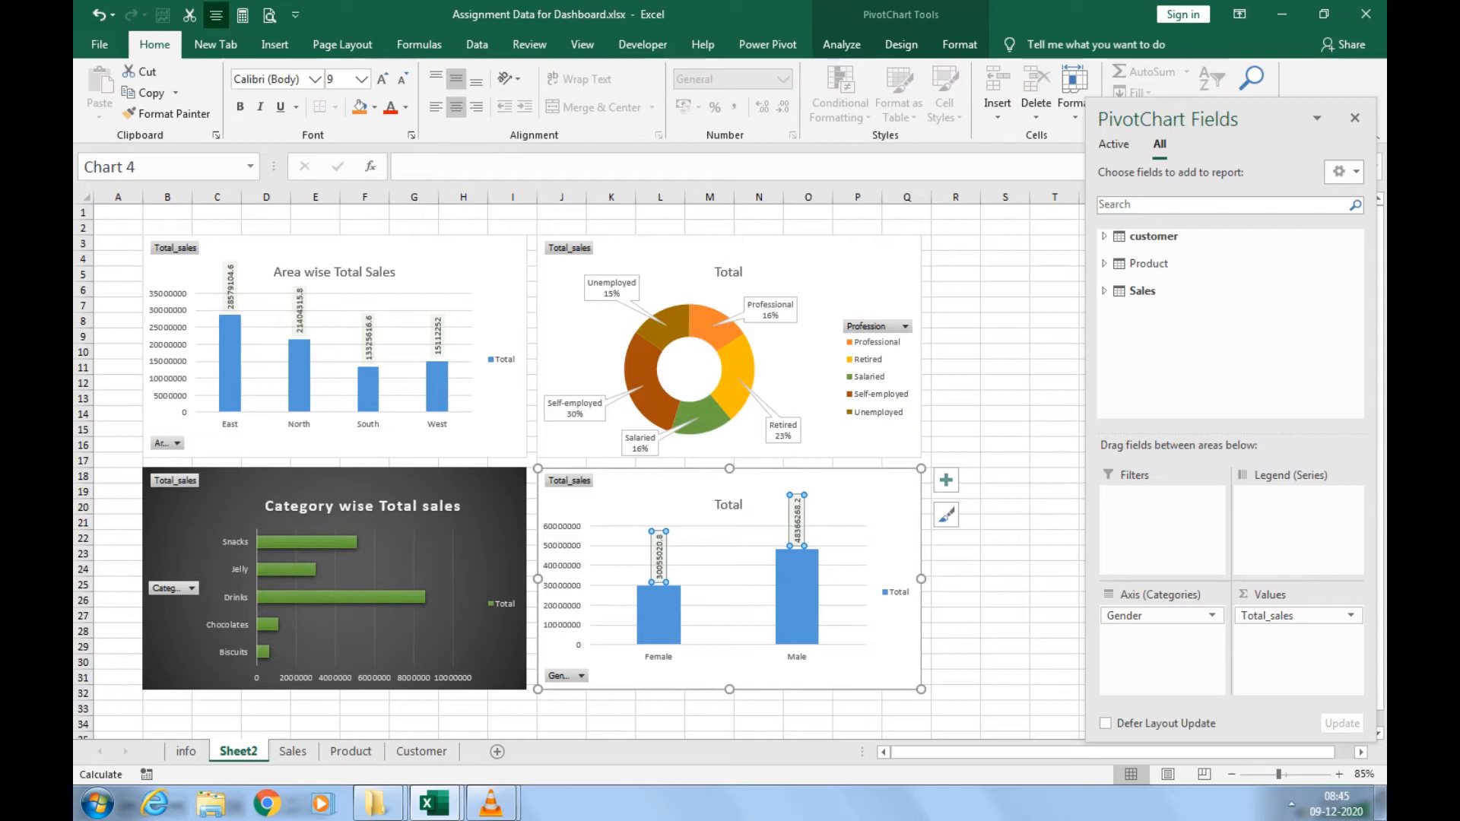
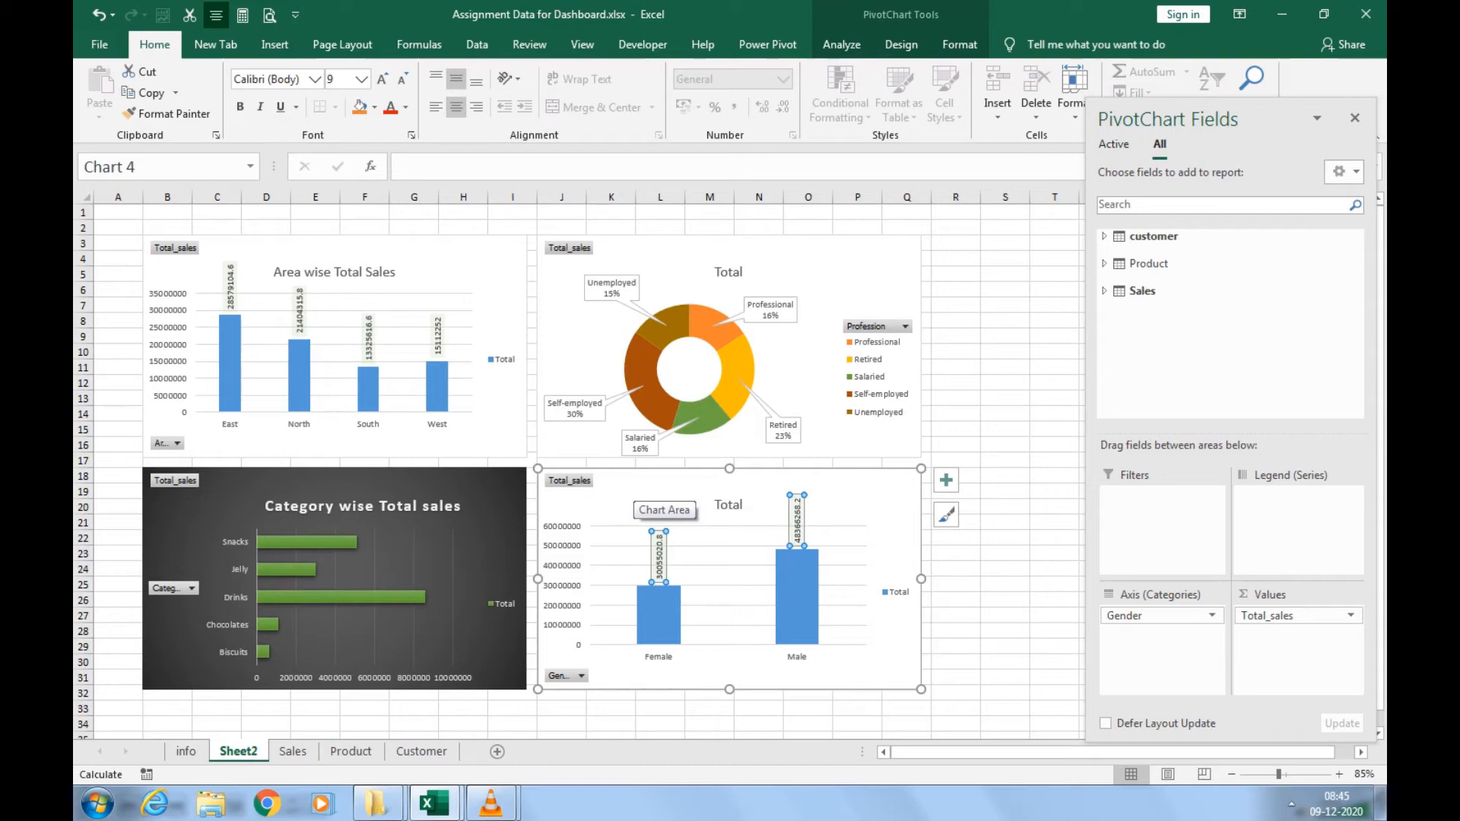
Select the Profession doughnut chart and bring up its PivotChart analysis commands.
{"action": "left_click", "coordinate": [834, 273]}
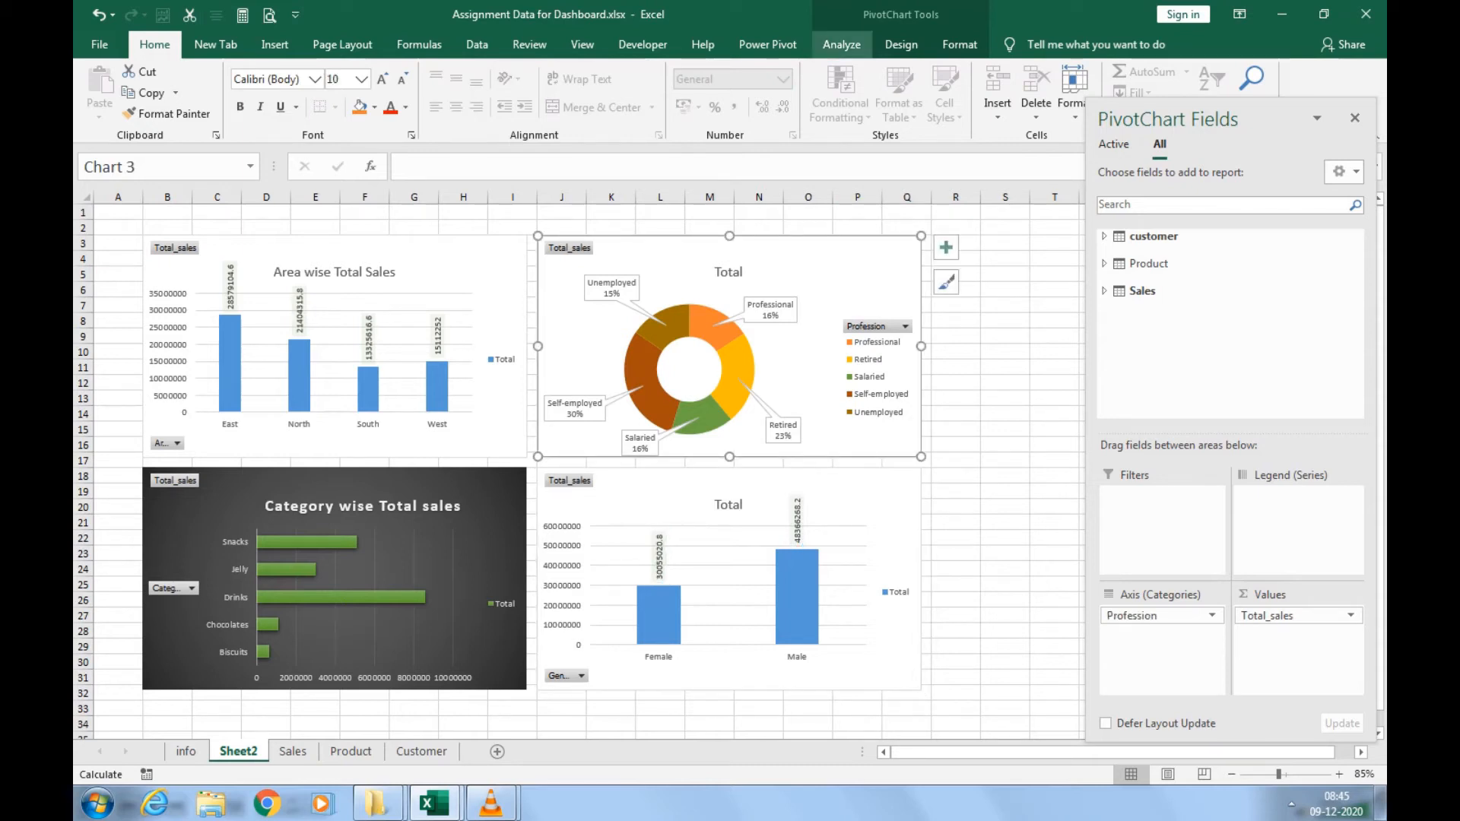
{"action": "left_click", "coordinate": [841, 44]}
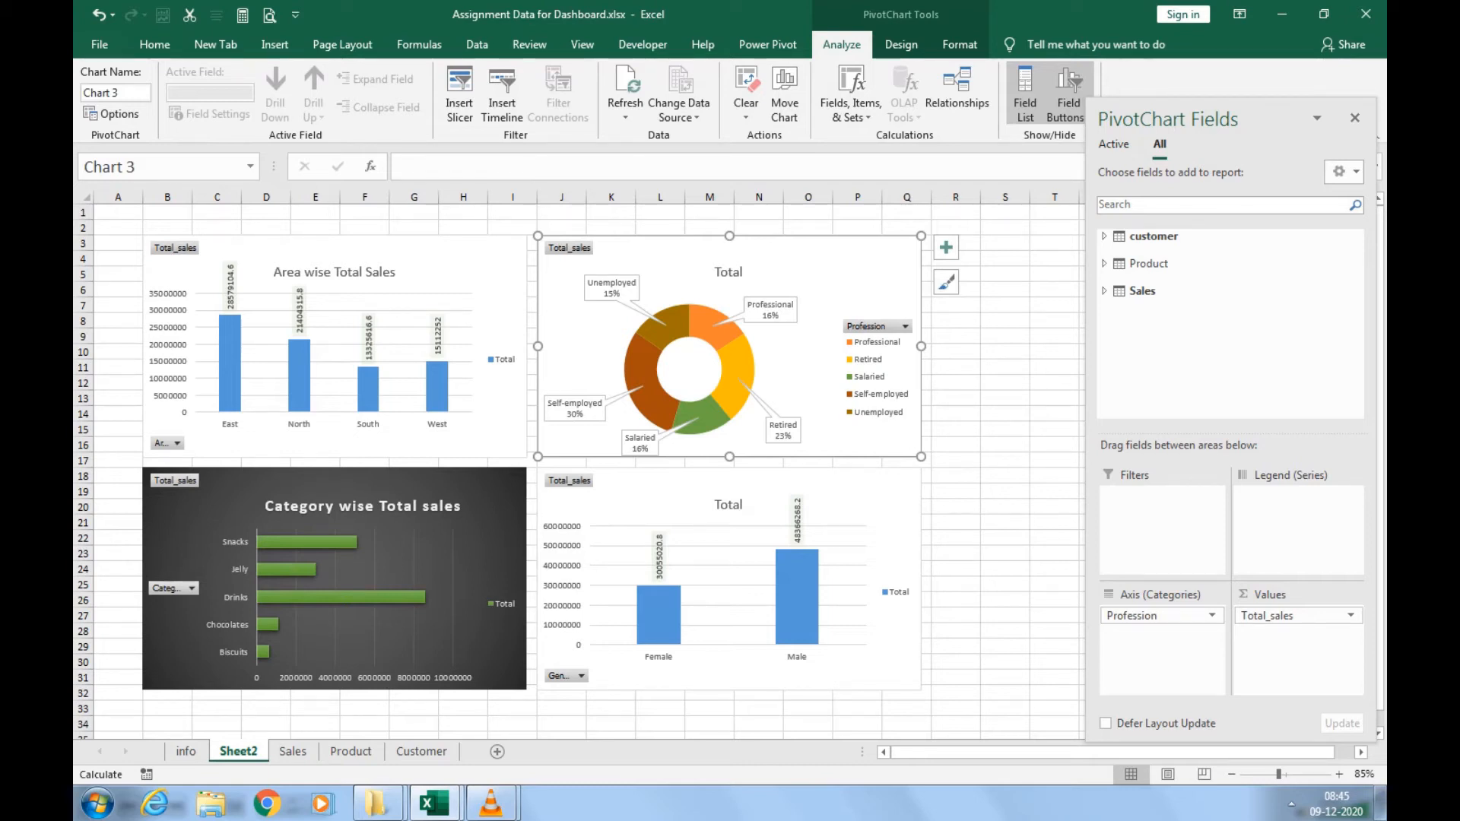
{"action": "left_click_drag", "start_coordinate": [1216, 119], "coordinate": [1242, 146]}
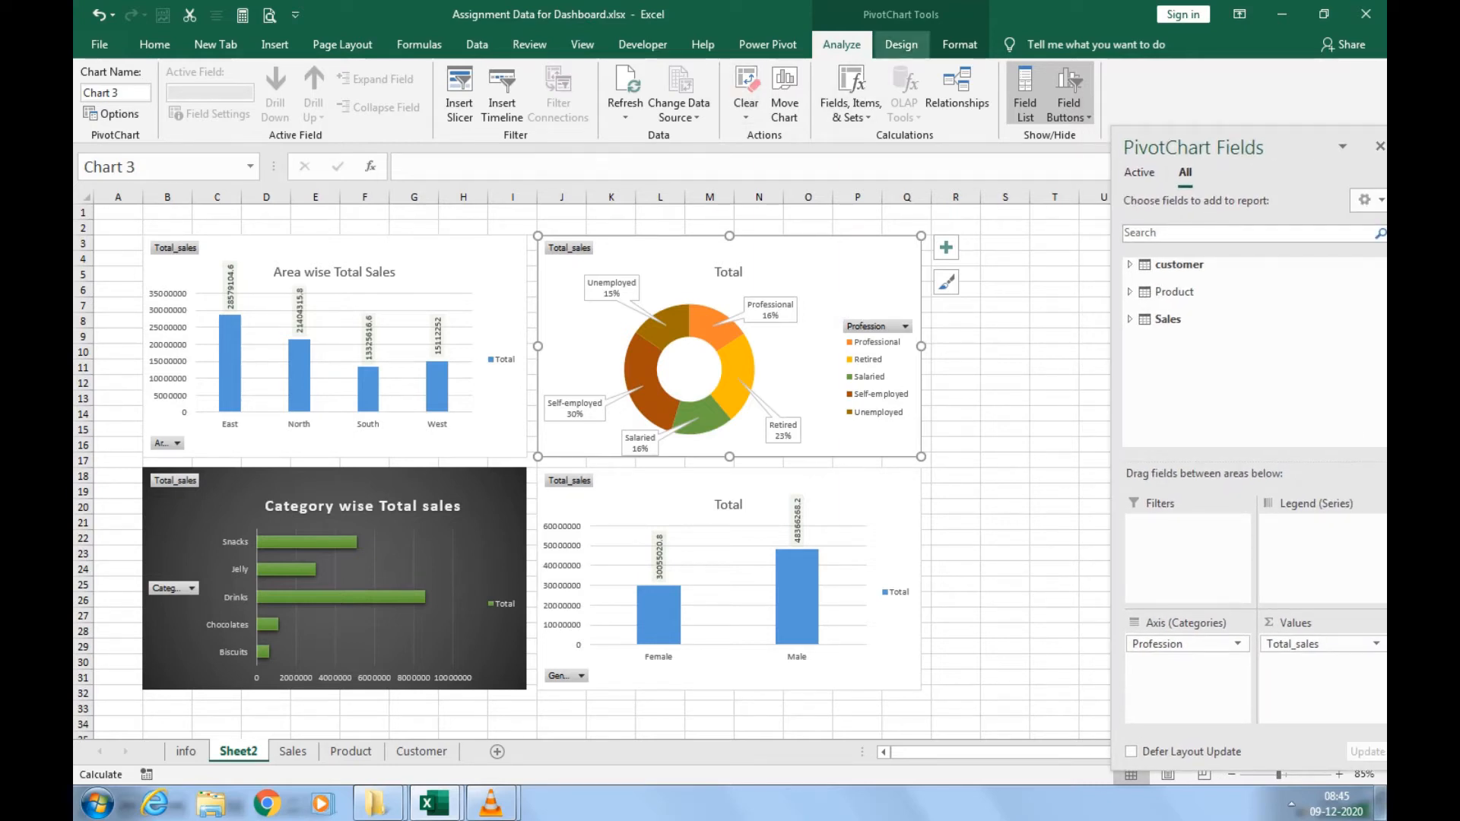
{"action": "left_click", "coordinate": [901, 44]}
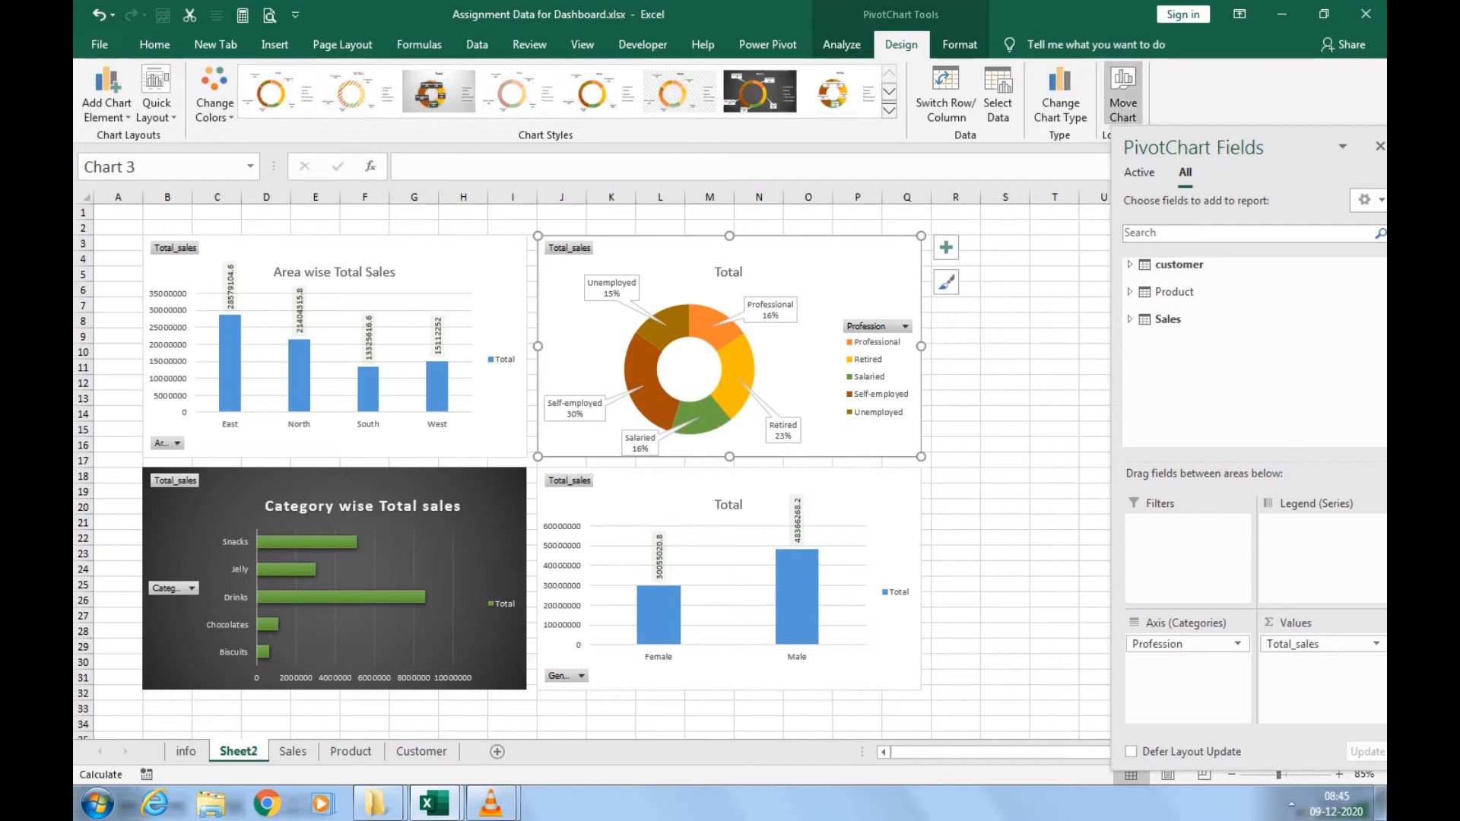
{"action": "left_click", "coordinate": [960, 44]}
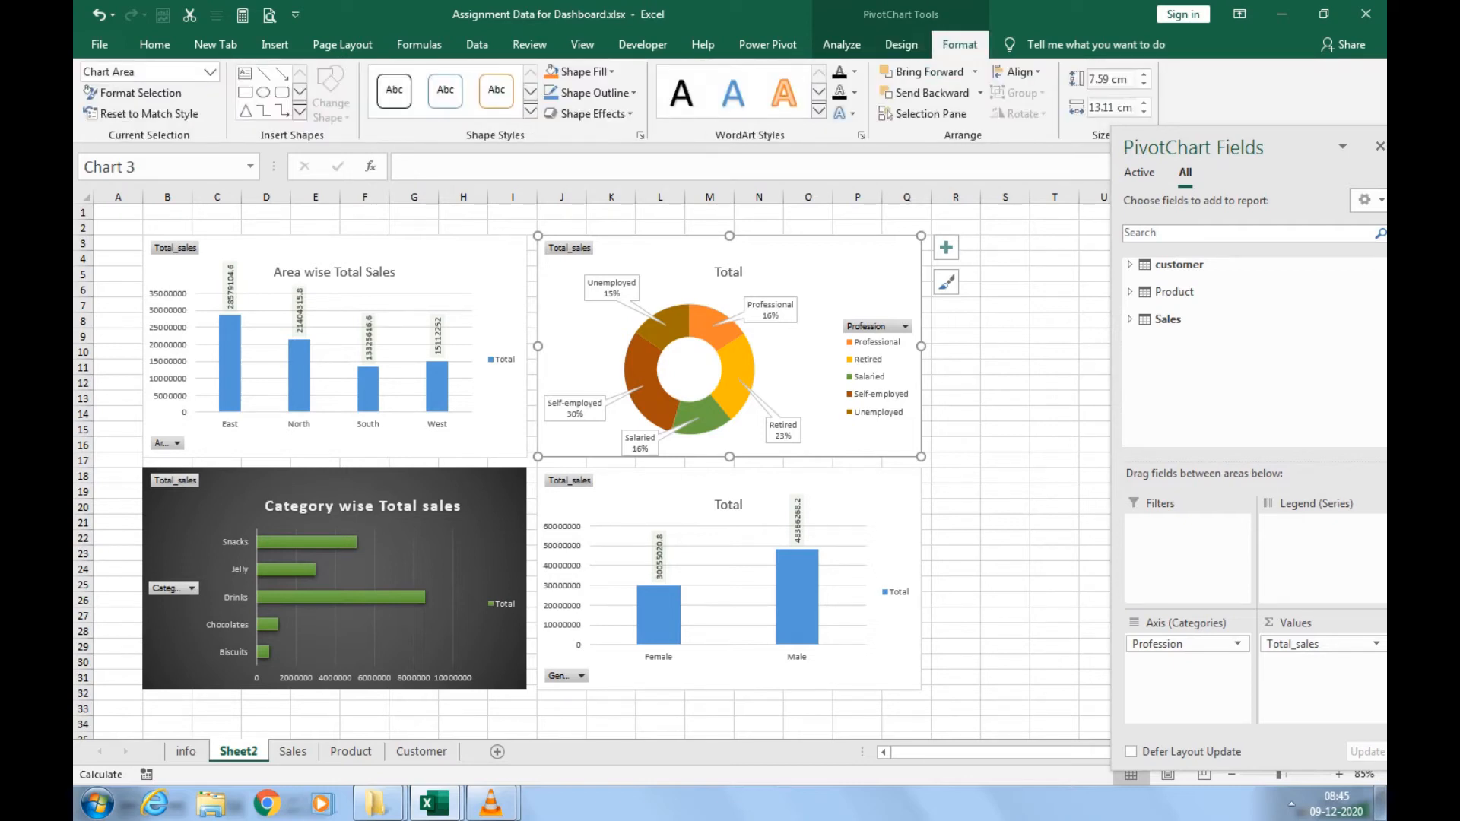
{"action": "left_click", "coordinate": [842, 44]}
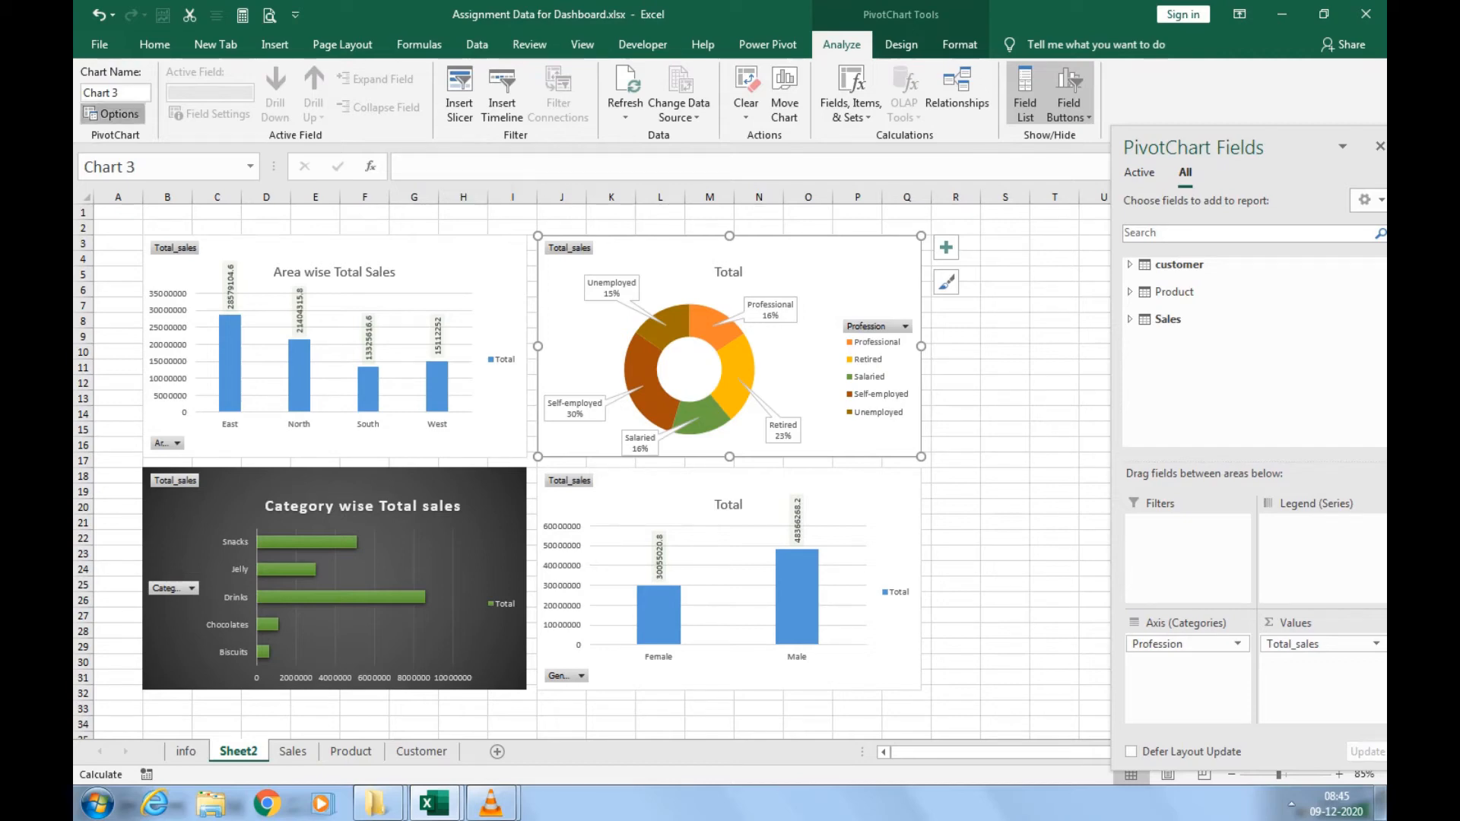
{"action": "left_click", "coordinate": [110, 113]}
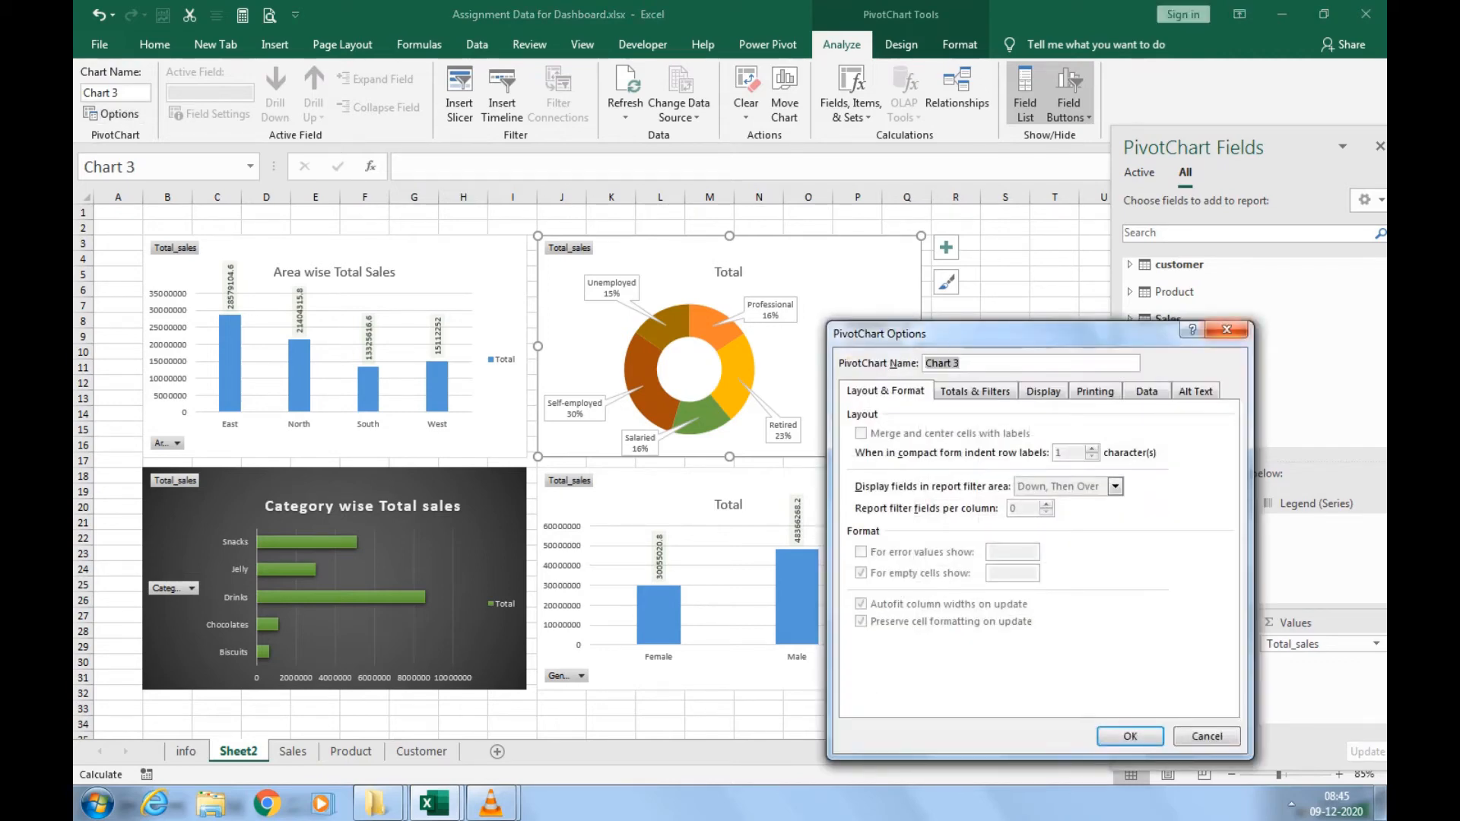
{"action": "left_click", "coordinate": [1226, 329]}
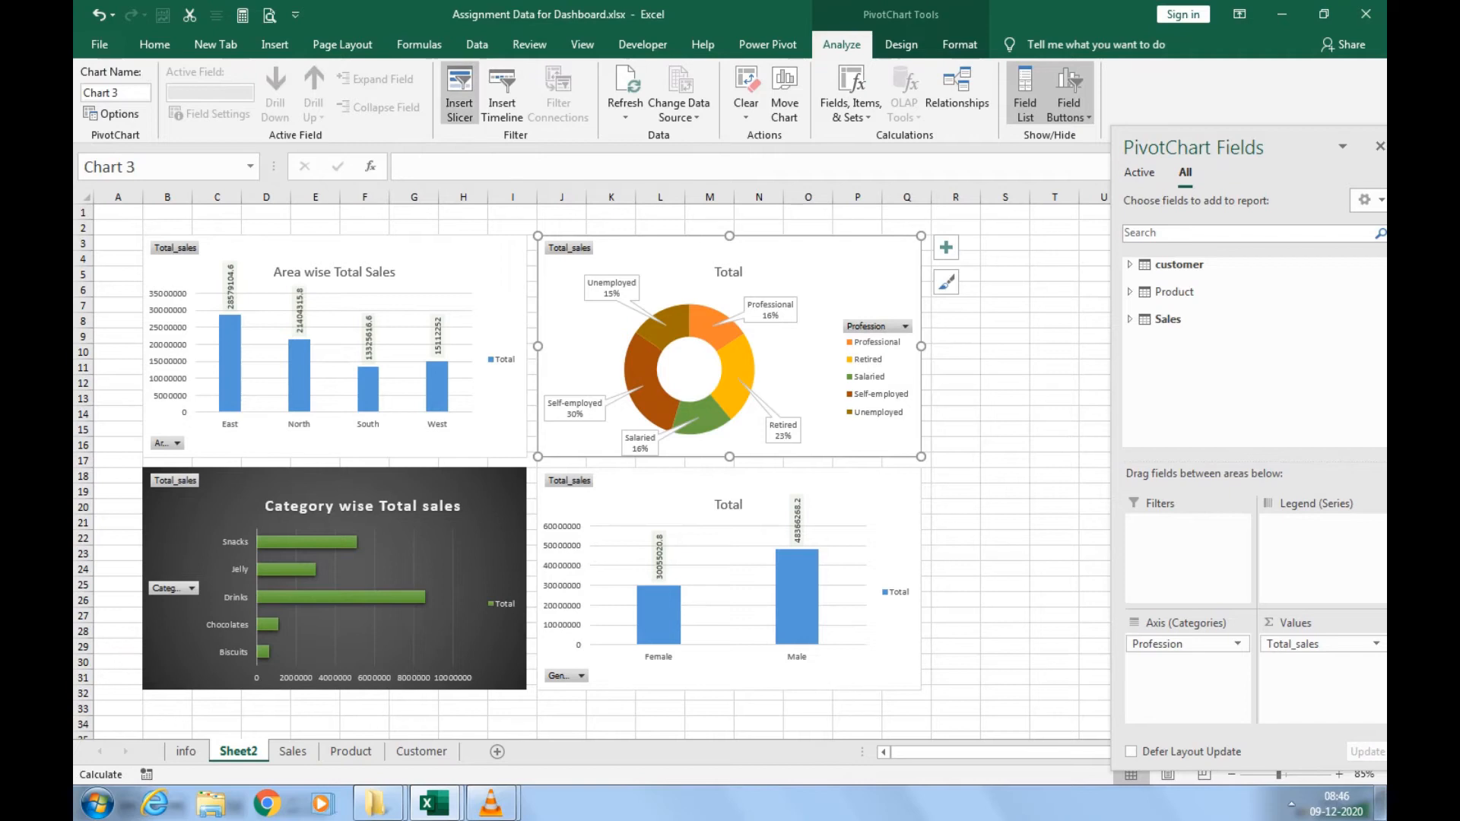
{"action": "key", "text": "ctrl"}
{"action": "key", "text": "ctrl"}
{"action": "key", "text": "ctrl"}
{"action": "key", "text": "ctrl"}
{"action": "key", "text": "ctrl"}
{"action": "key", "text": "ctrl"}
{"action": "key", "text": "ctrl"}
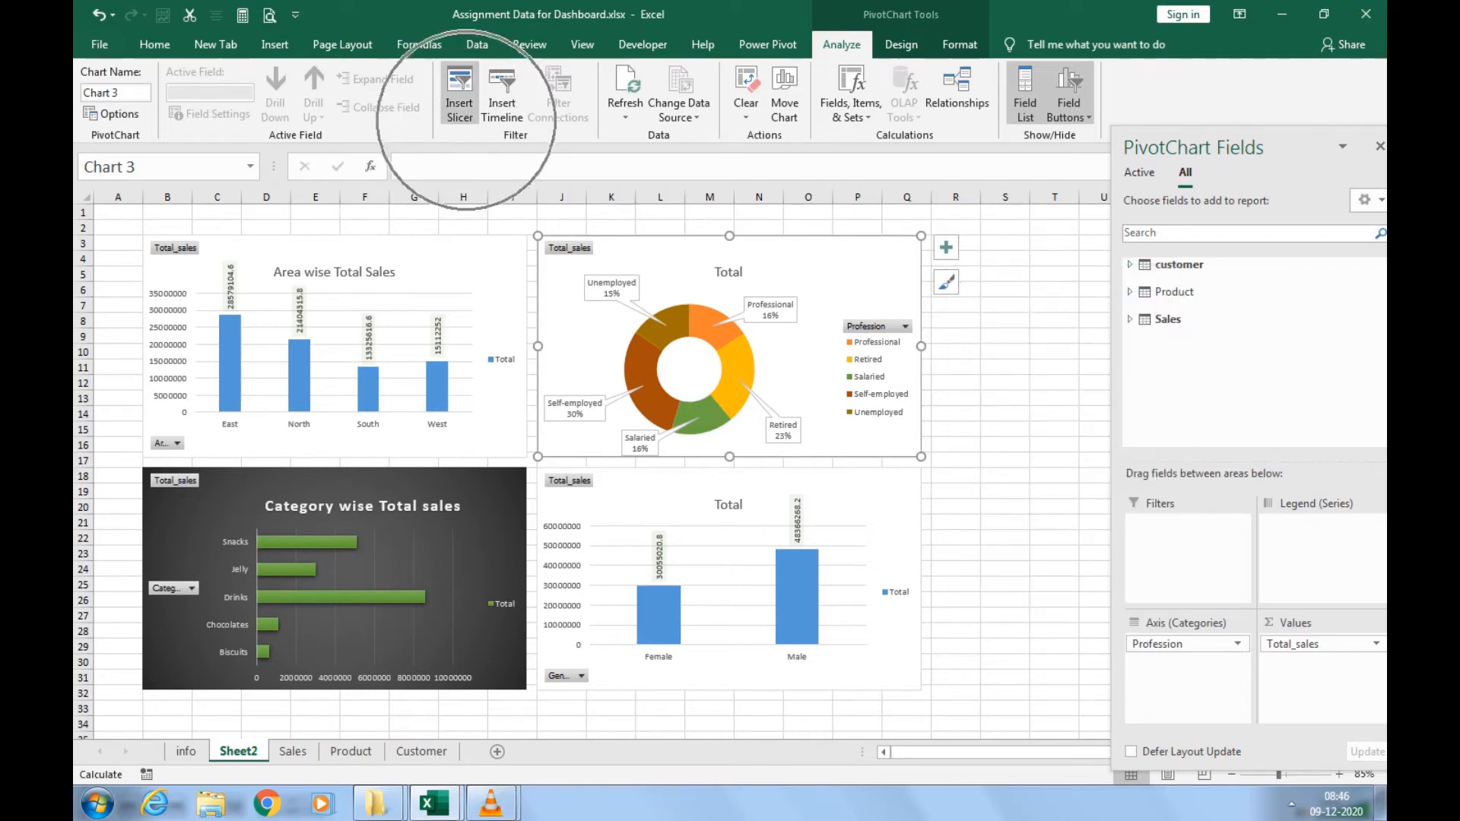
{"action": "key", "text": "ctrl"}
{"action": "key", "text": "ctrl"}
{"action": "key", "text": "ctrl"}
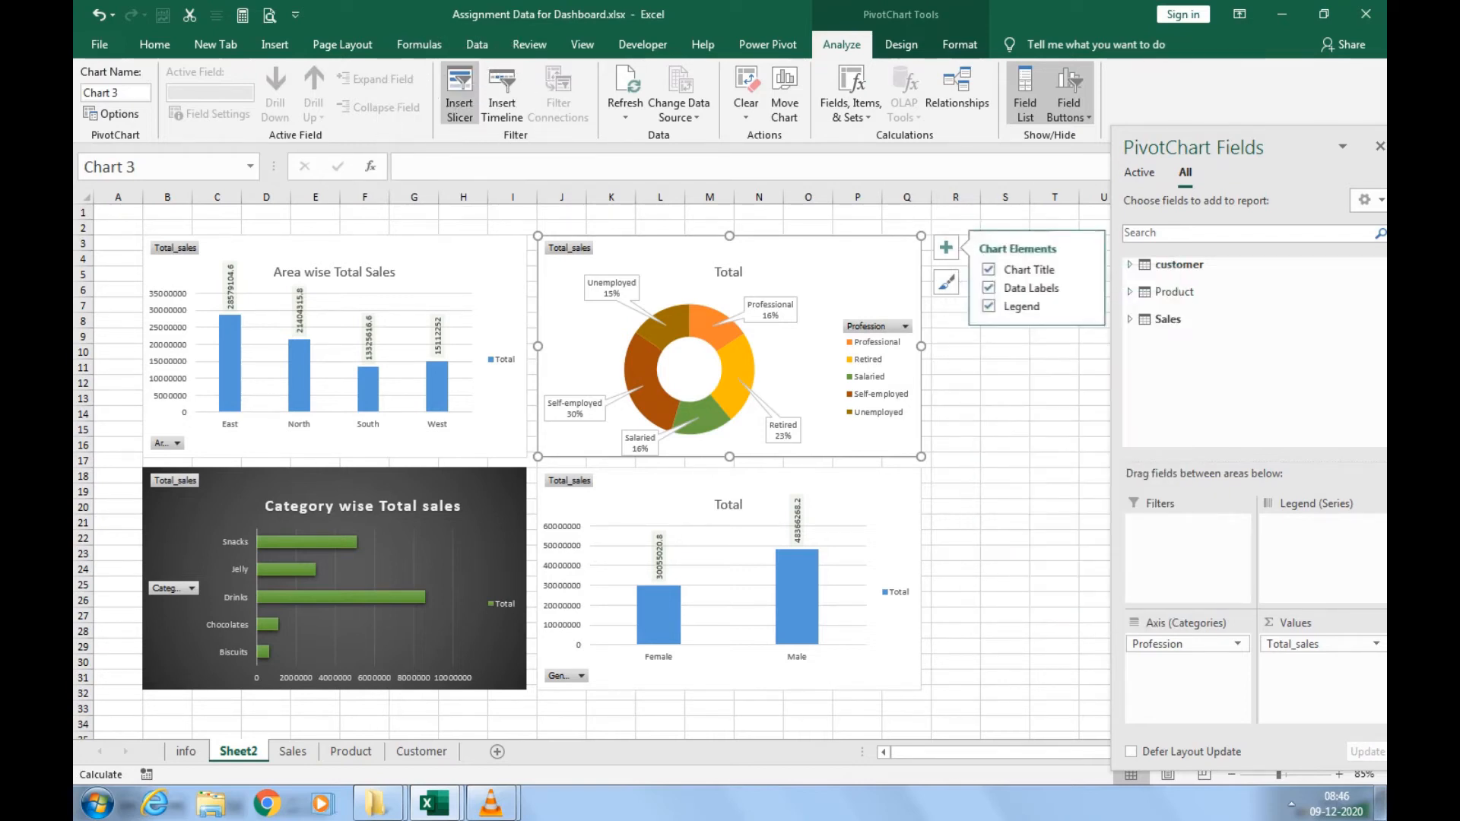
Insert slicers for Gender, Profession and City from the customer table using the doughnut chart.
{"action": "left_click", "coordinate": [459, 95]}
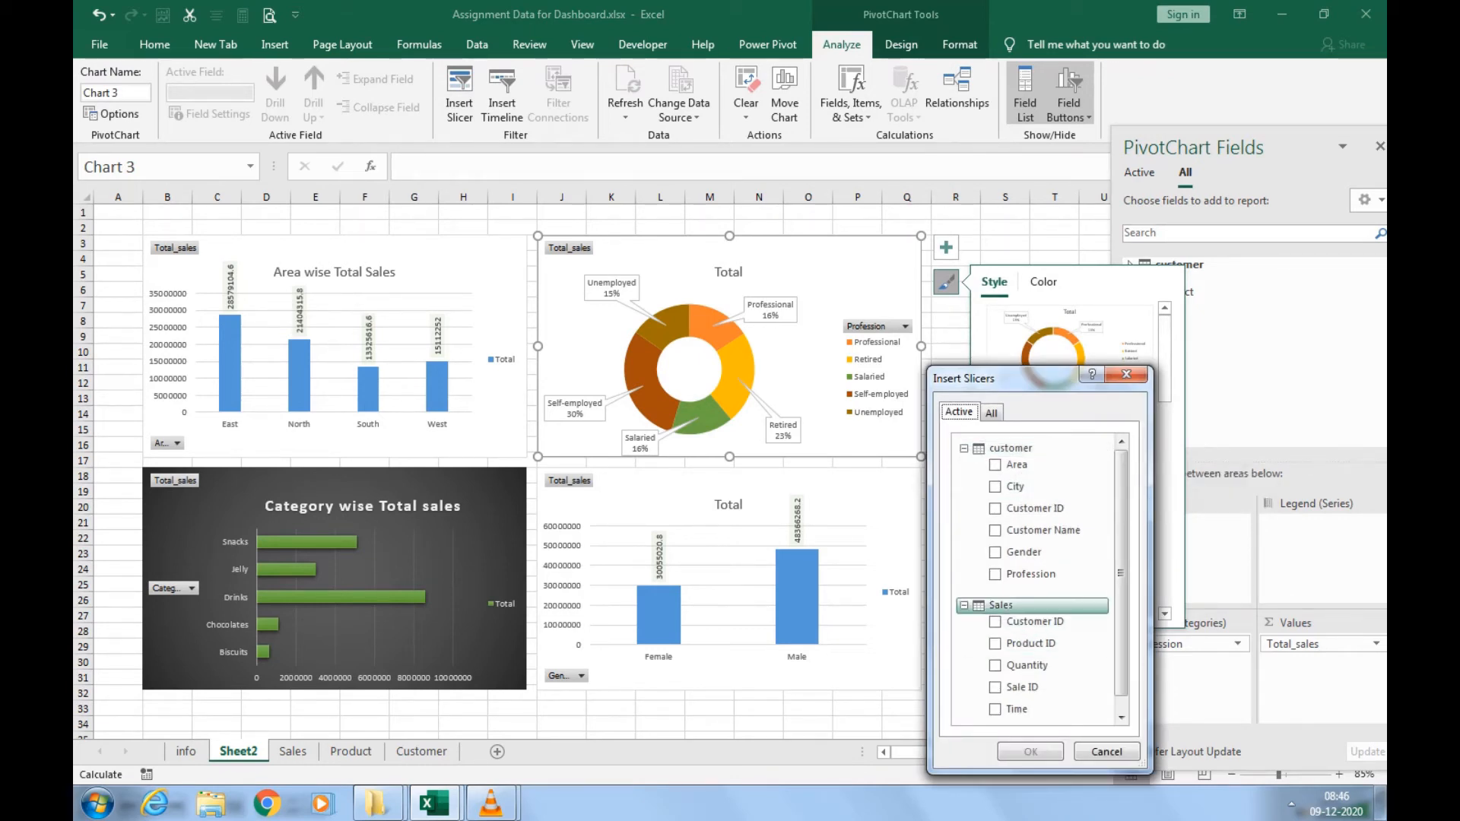
{"action": "left_click", "coordinate": [1019, 552]}
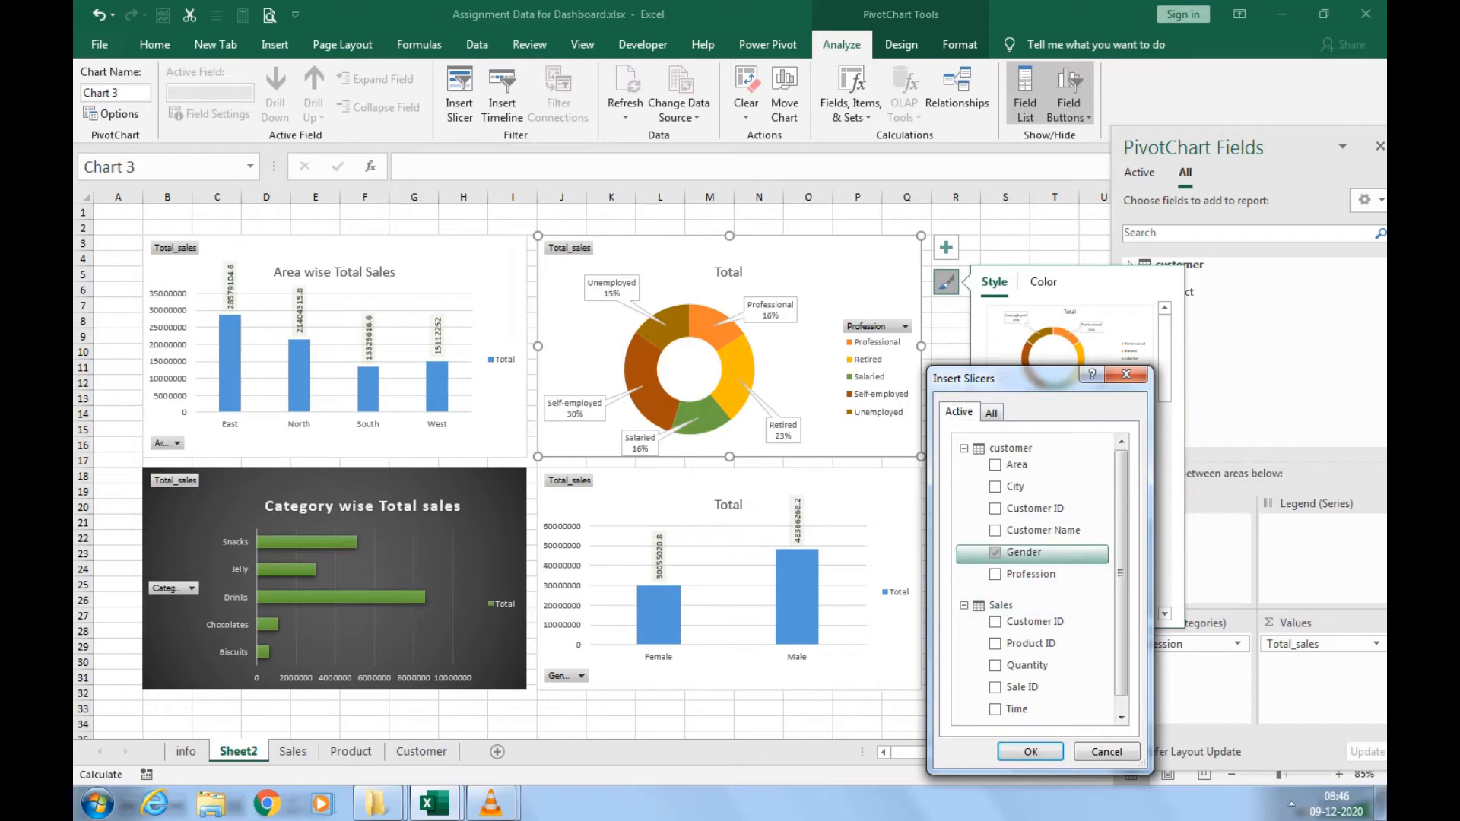
{"action": "left_click", "coordinate": [1026, 574]}
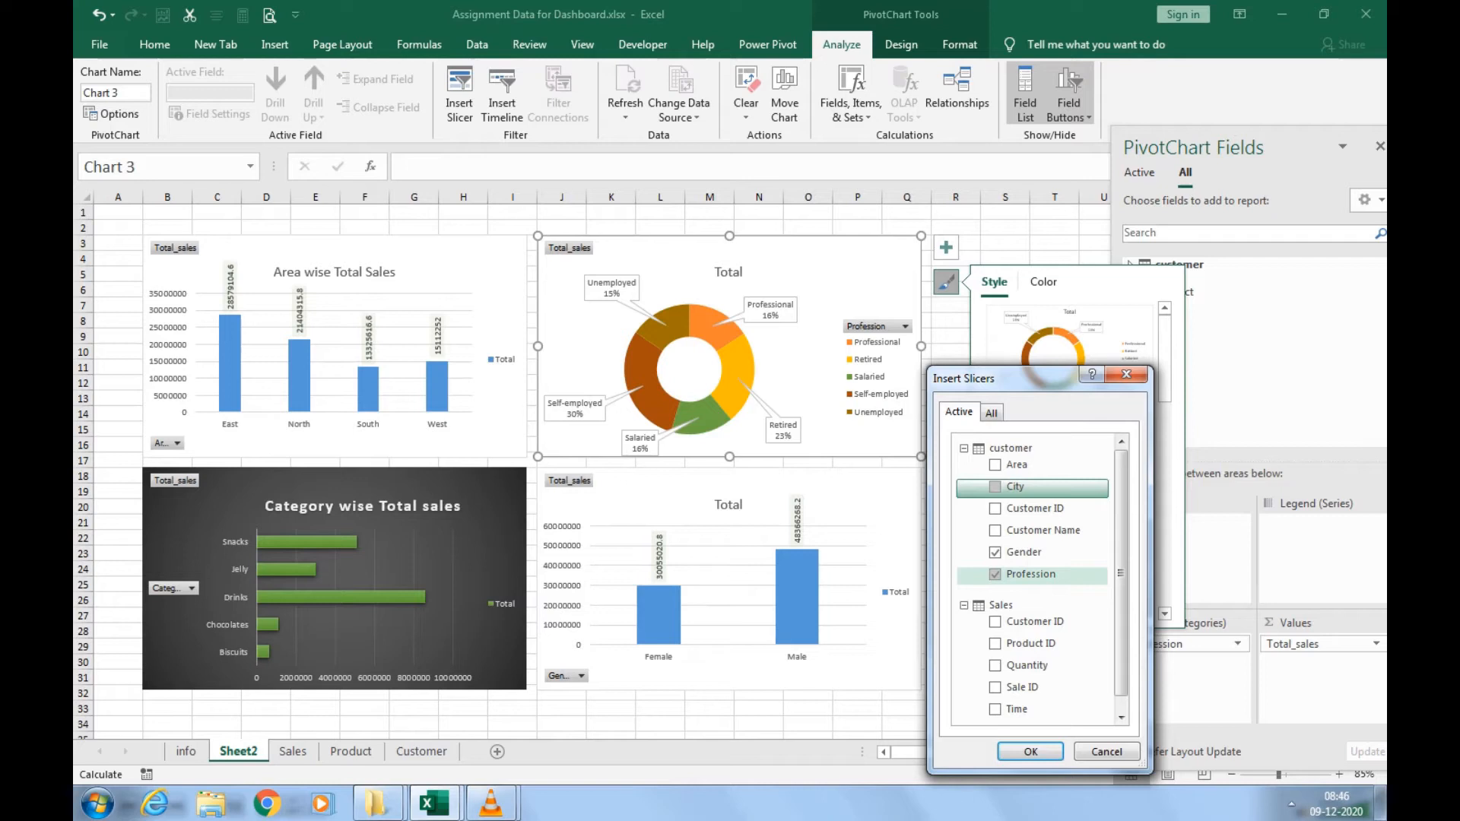
{"action": "left_click", "coordinate": [995, 487]}
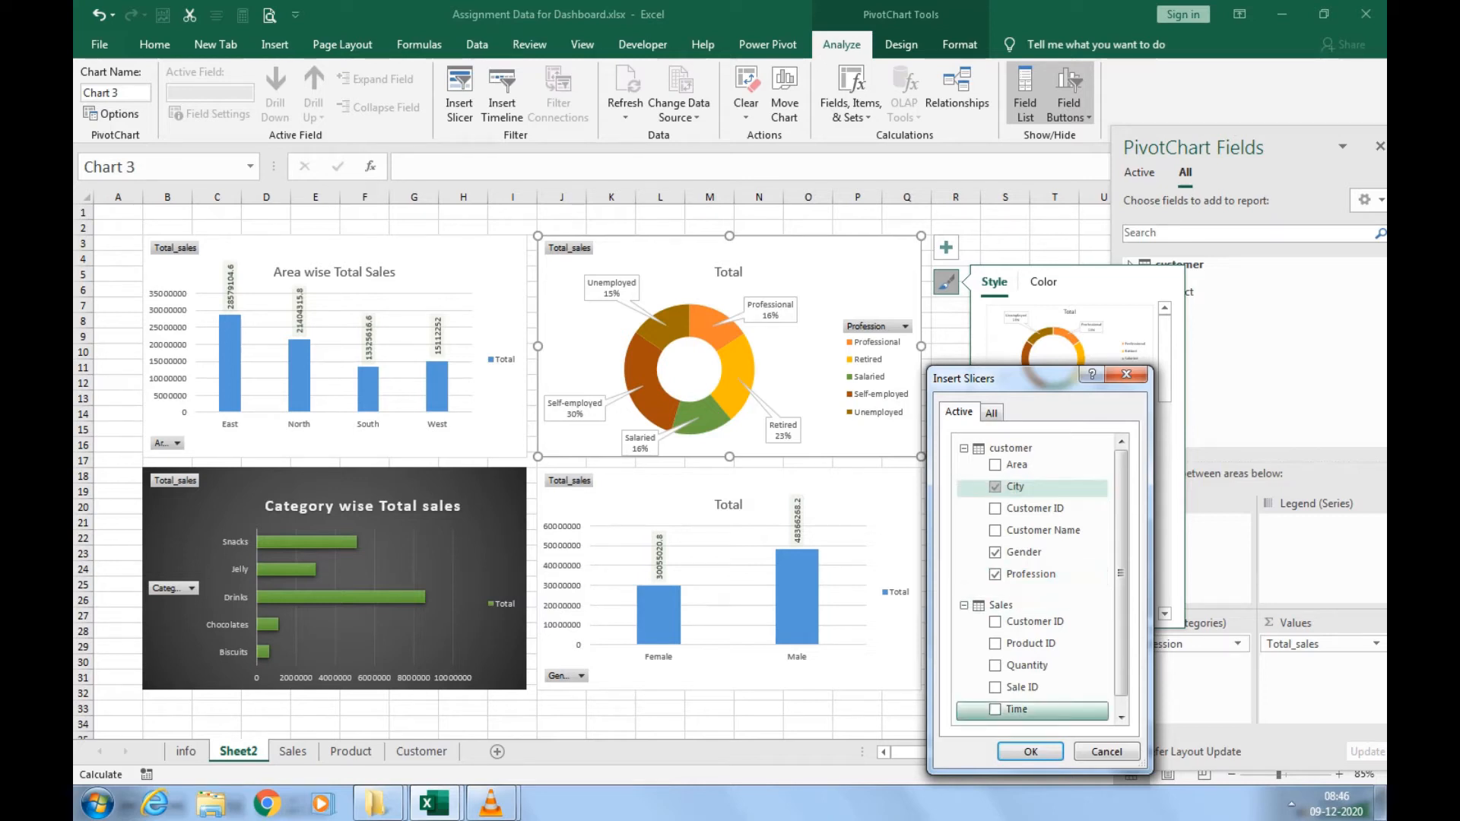
{"action": "left_click", "coordinate": [1030, 752]}
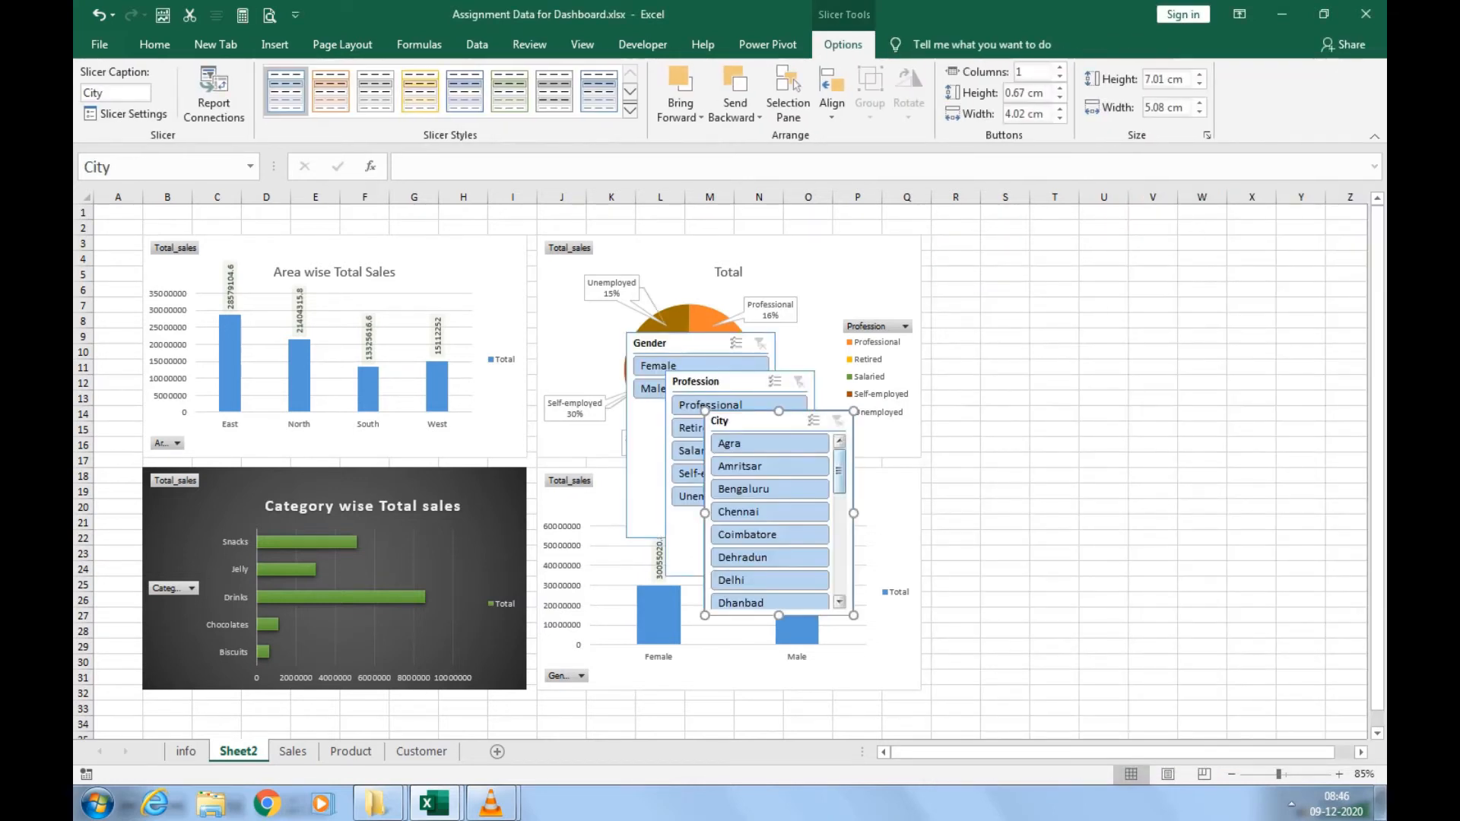
Move the slicers off the charts, placing City beside the doughnut chart, Profession to the right of City, and Gender below Profession.
{"action": "left_click_drag", "start_coordinate": [768, 420], "coordinate": [1001, 252]}
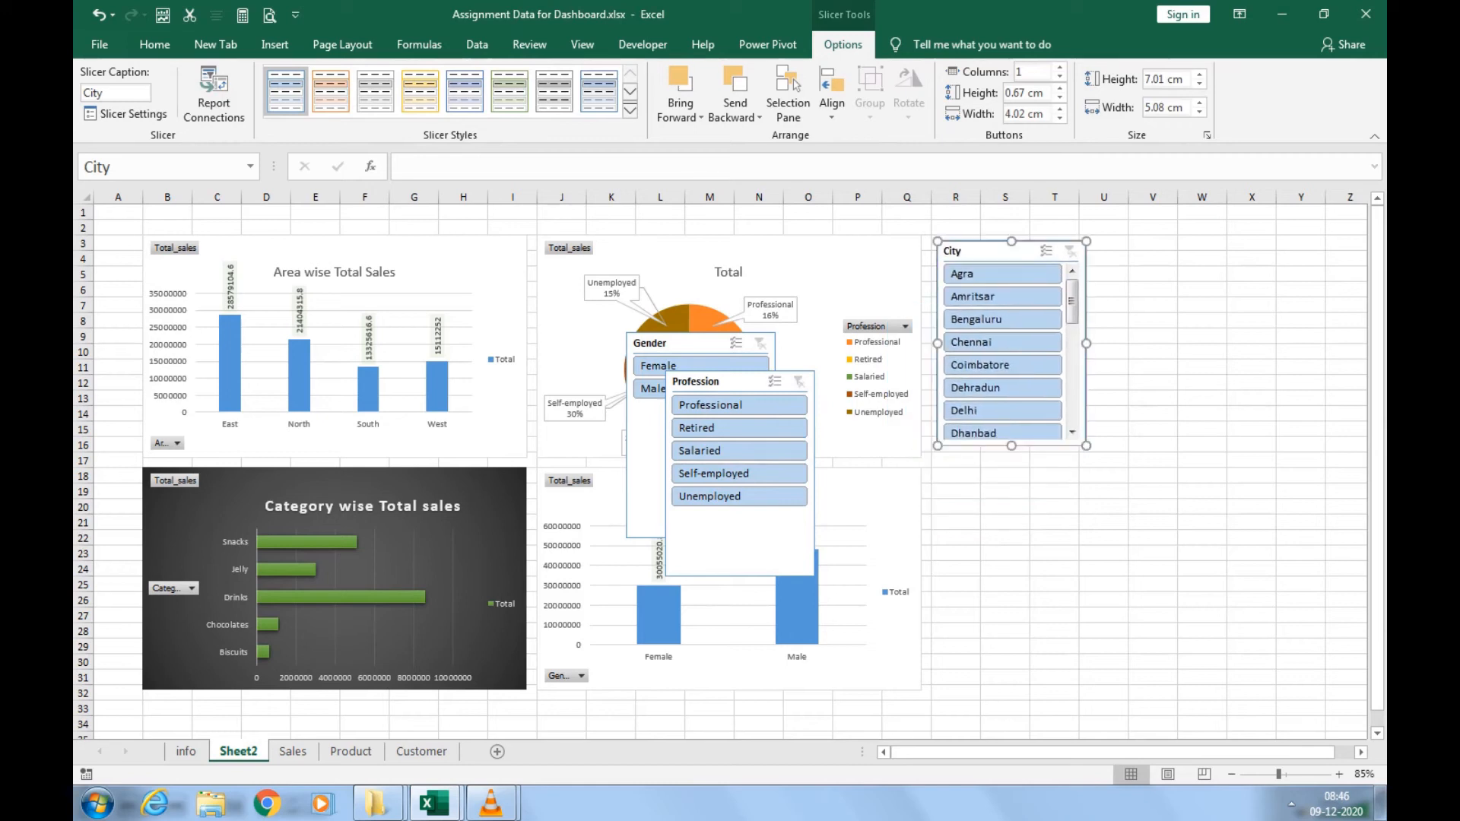
{"action": "left_click_drag", "start_coordinate": [723, 381], "coordinate": [1153, 253]}
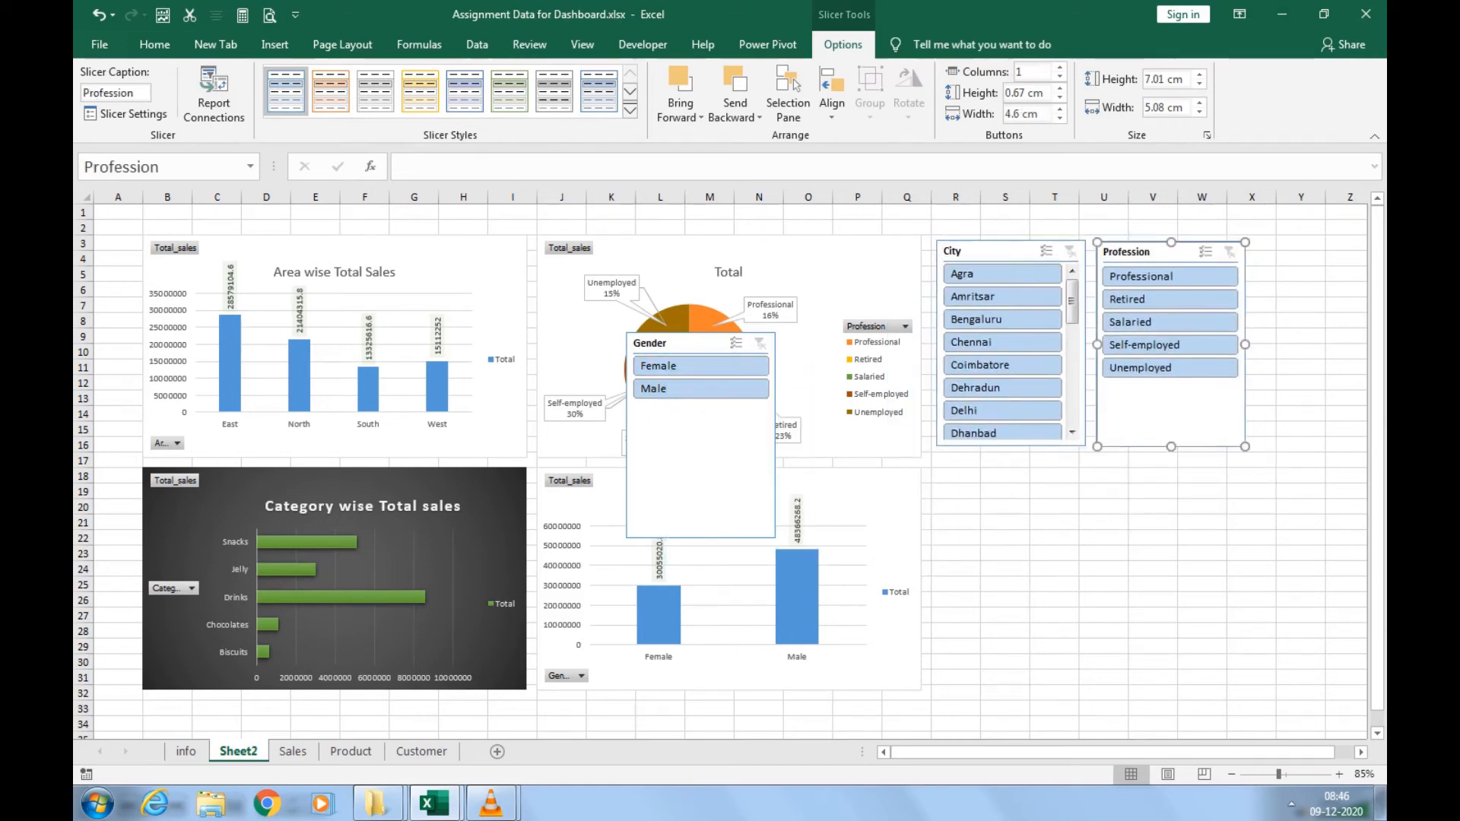
{"action": "left_click_drag", "start_coordinate": [685, 343], "coordinate": [1167, 476]}
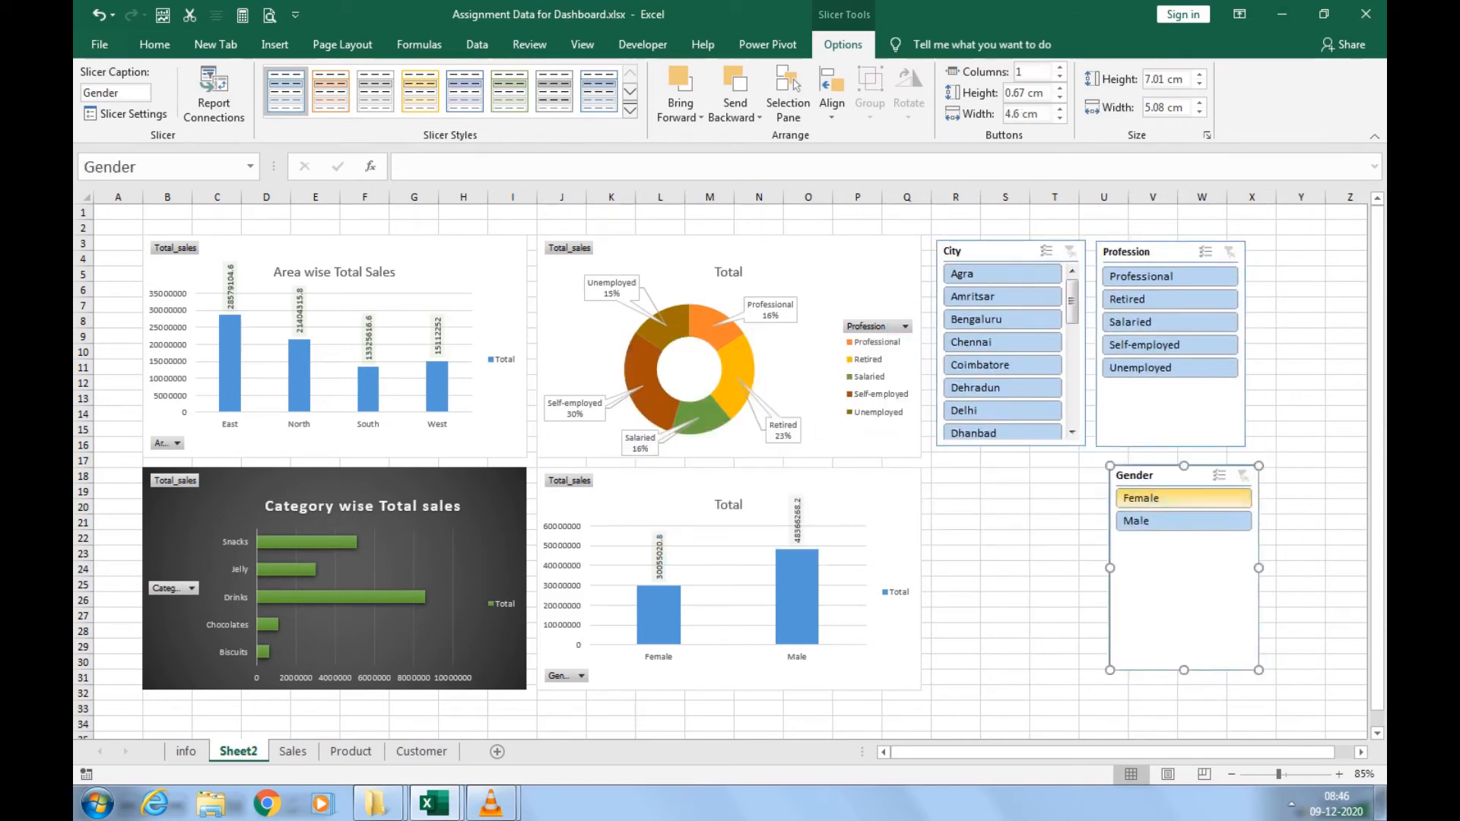
Shorten the Gender slicer to about 3.9 cm, and give the Profession slicer two columns and a height of about 3.75 cm.
{"action": "left_click_drag", "start_coordinate": [1184, 670], "coordinate": [1184, 579]}
{"action": "left_click", "coordinate": [1172, 417]}
{"action": "left_click_drag", "start_coordinate": [1171, 446], "coordinate": [1171, 383]}
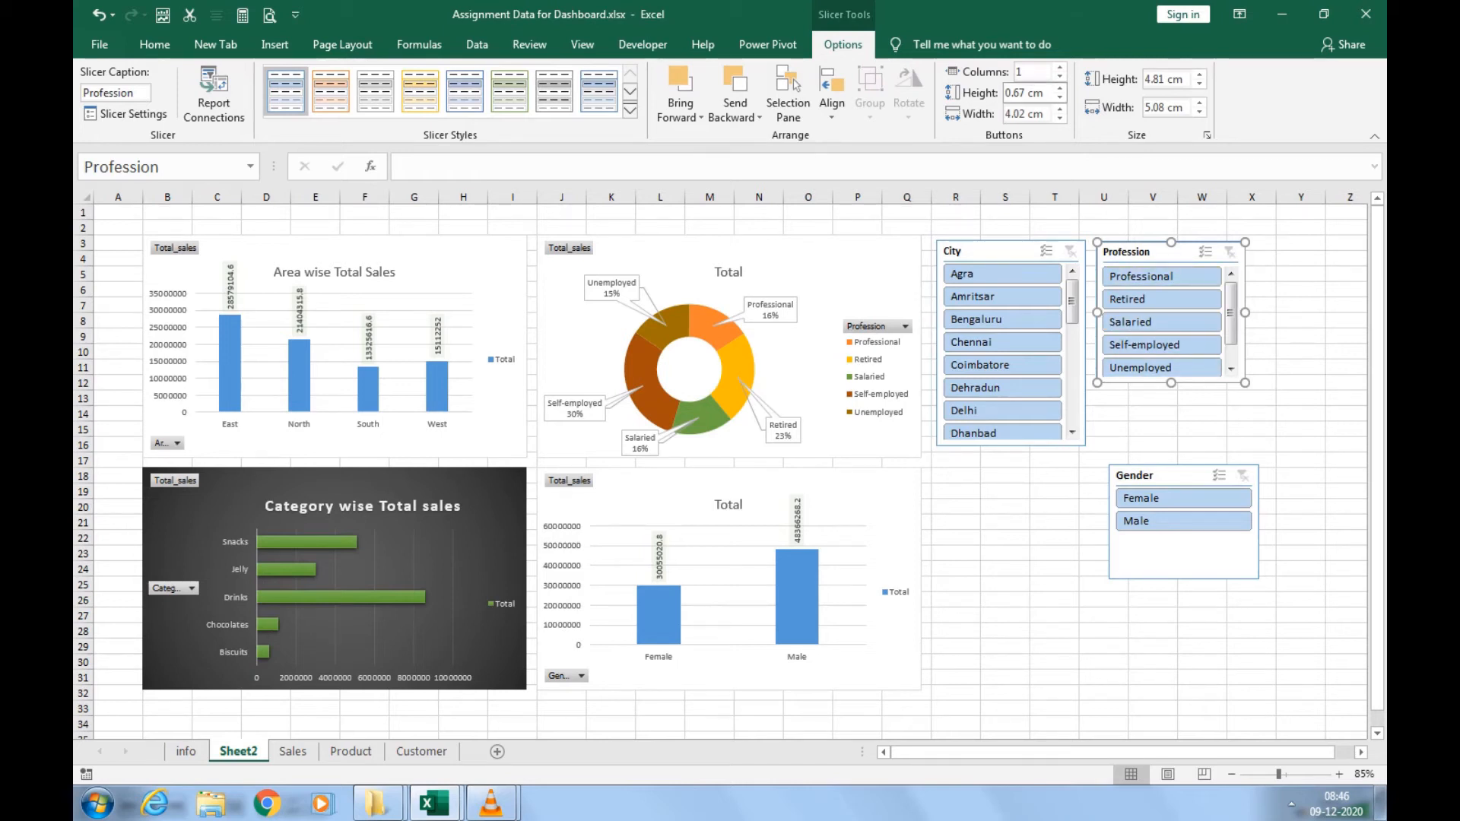
{"action": "left_click", "coordinate": [1059, 68]}
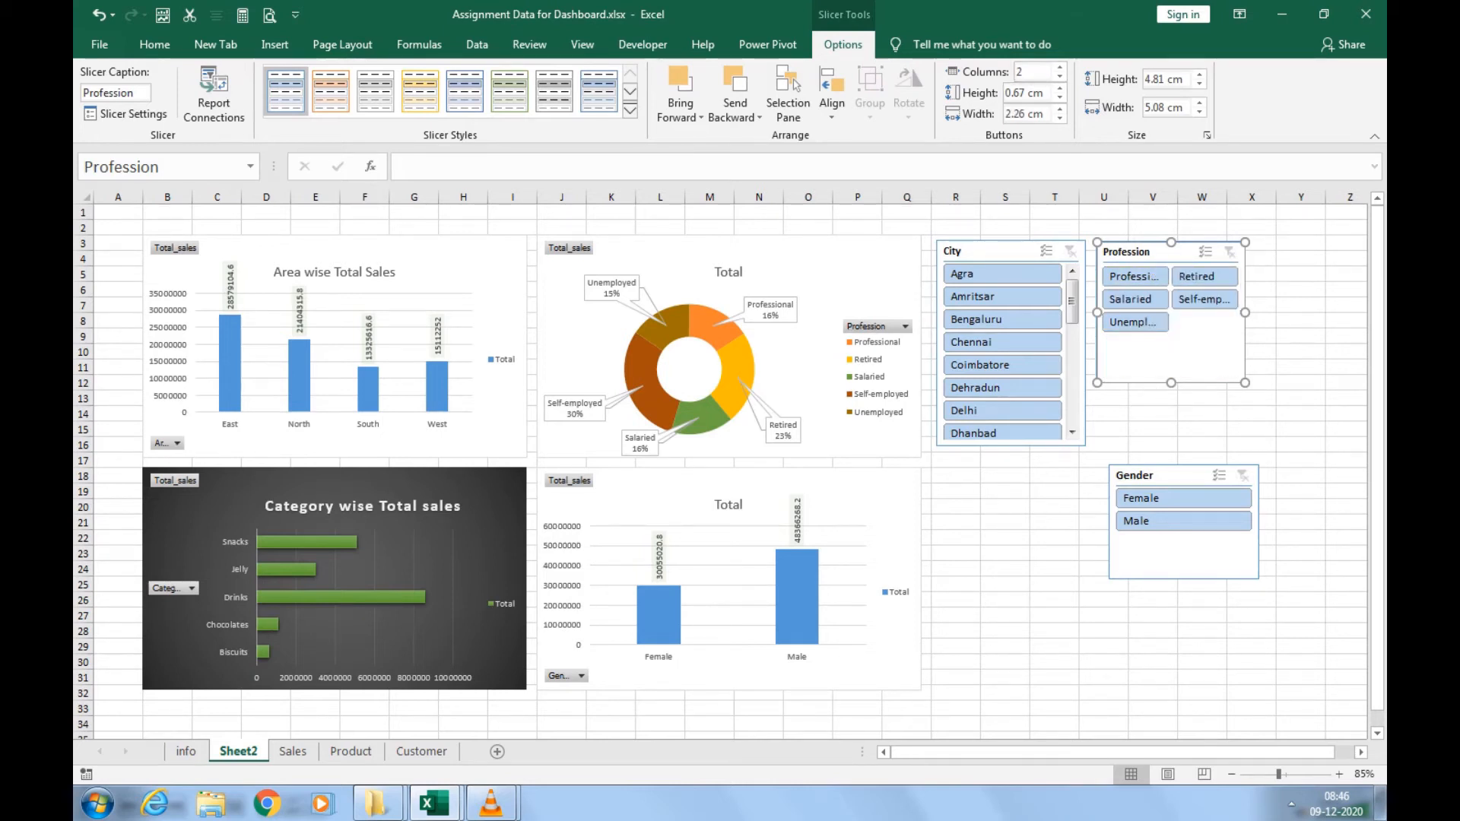
{"action": "left_click_drag", "start_coordinate": [1171, 383], "coordinate": [1171, 351]}
Move the Gender slicer directly beneath the Profession slicer, aligned with its edges.
{"action": "left_click", "coordinate": [1156, 475]}
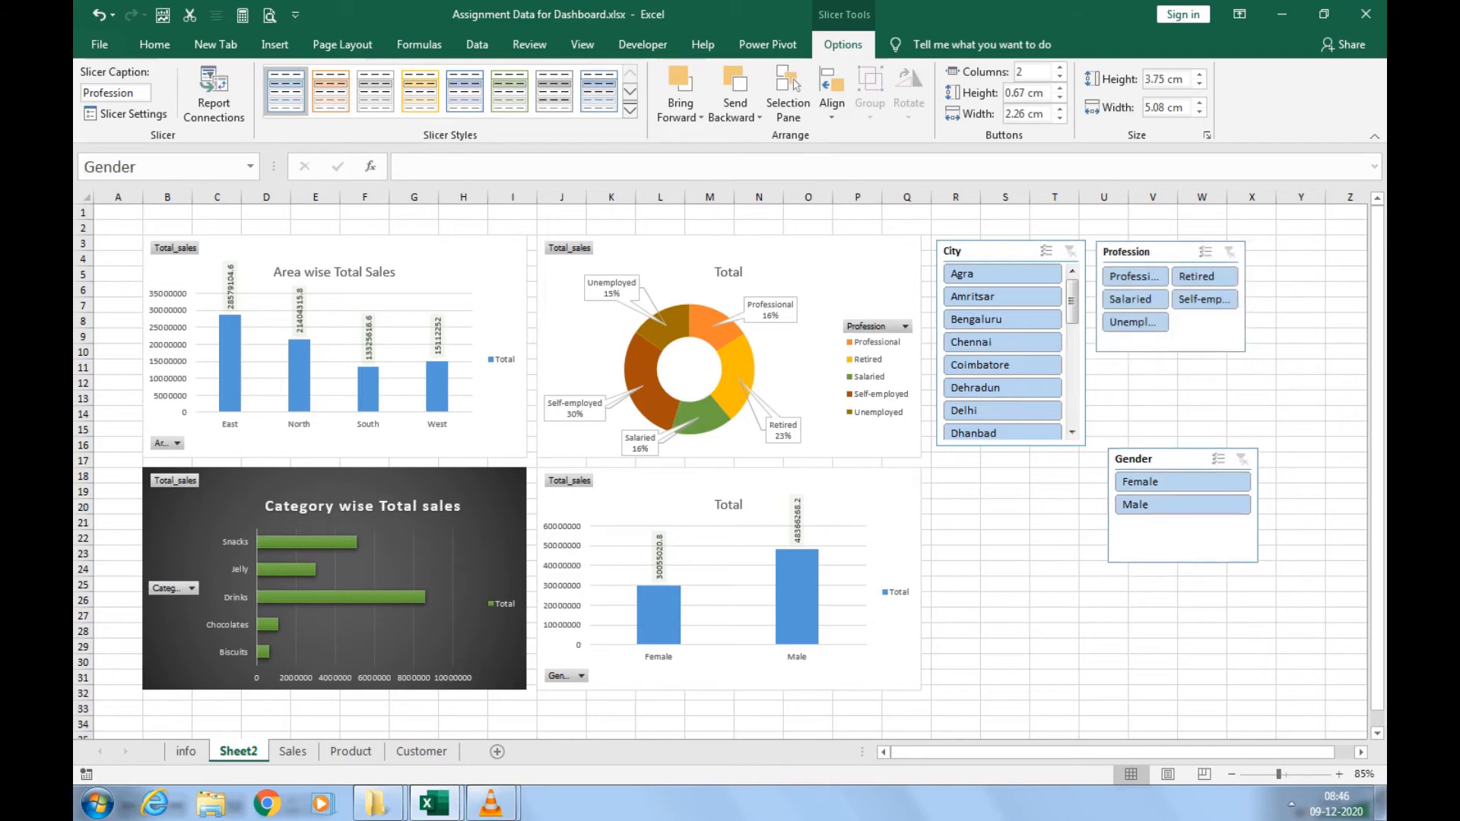
{"action": "left_click_drag", "start_coordinate": [1156, 475], "coordinate": [1143, 365]}
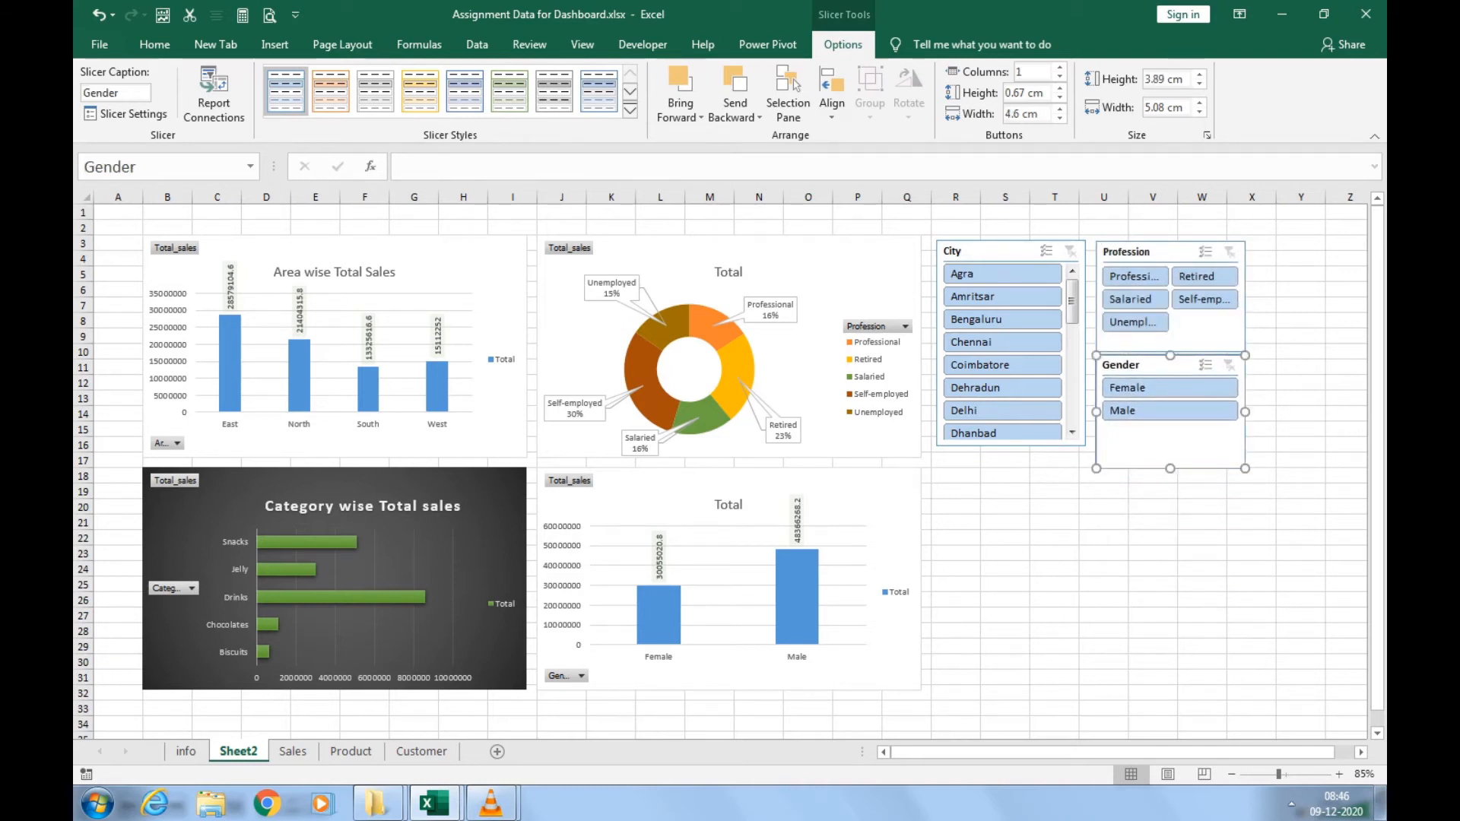
{"action": "left_click", "coordinate": [1090, 446]}
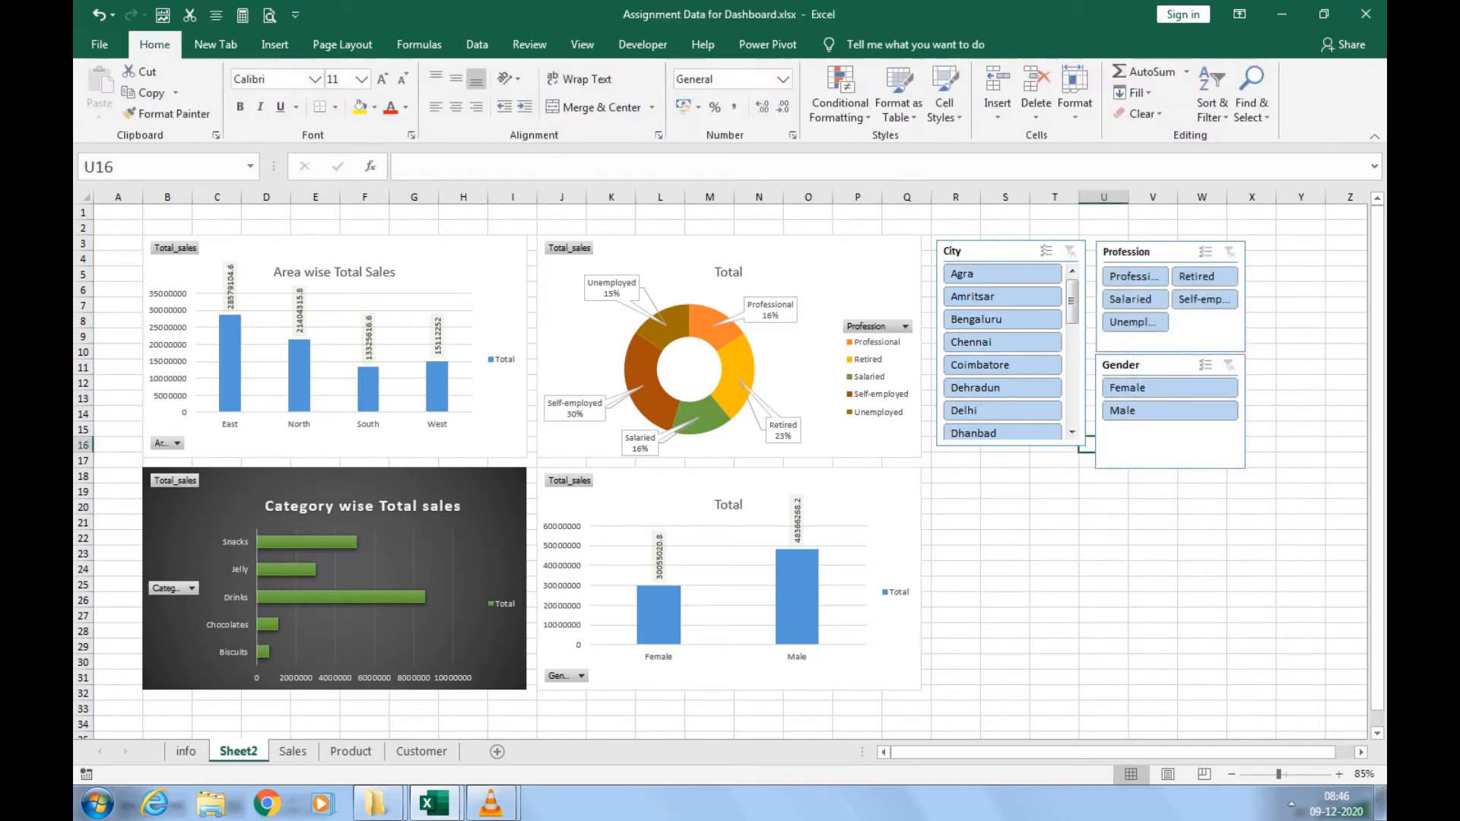
Extend the City slicer to about 7.8 cm tall and place it flush against the Profession and Gender slicers.
{"action": "left_click", "coordinate": [992, 251]}
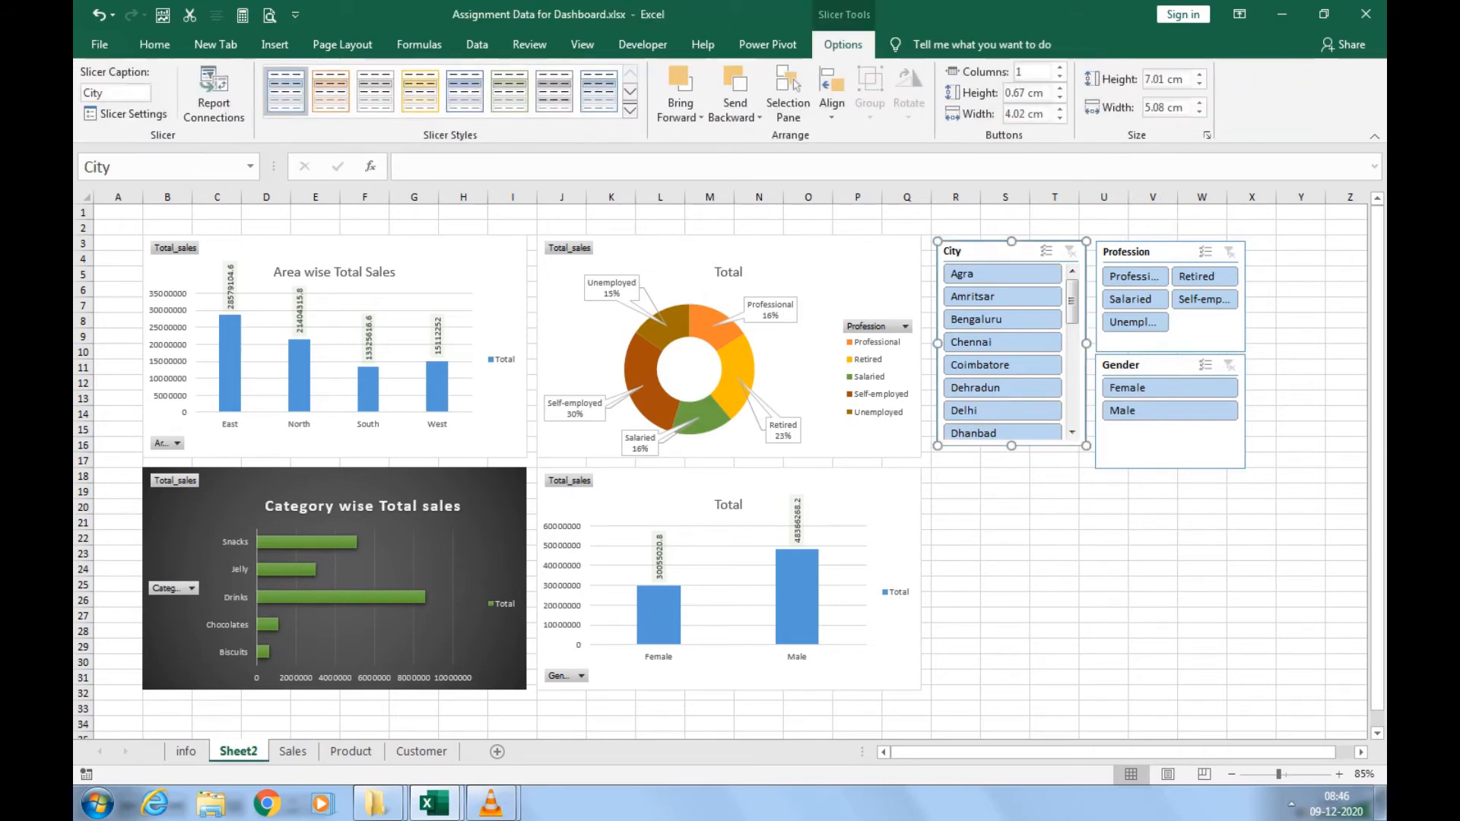
{"action": "left_click_drag", "start_coordinate": [1012, 446], "coordinate": [1011, 471]}
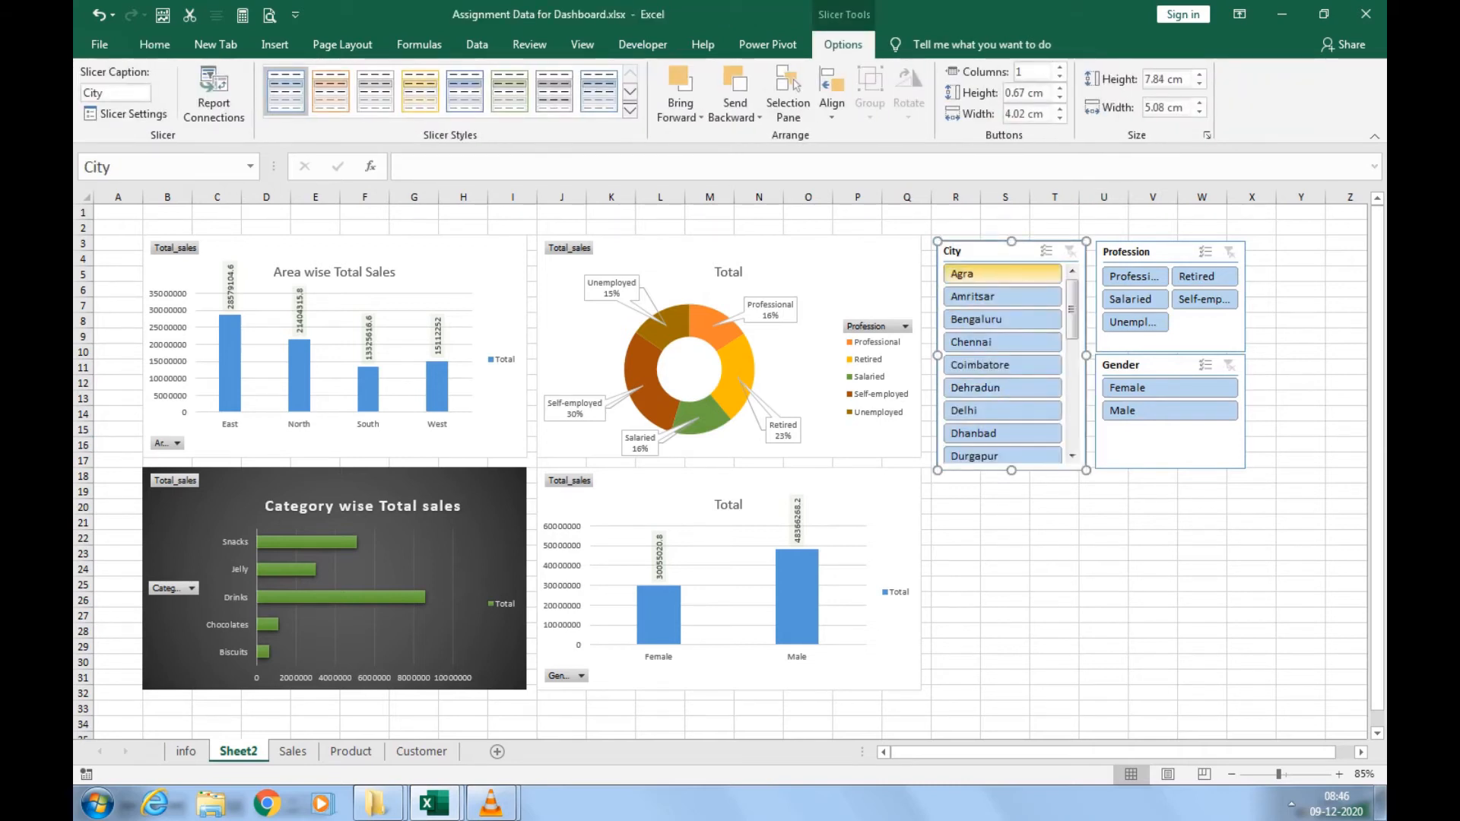
{"action": "left_click_drag", "start_coordinate": [988, 251], "coordinate": [998, 253]}
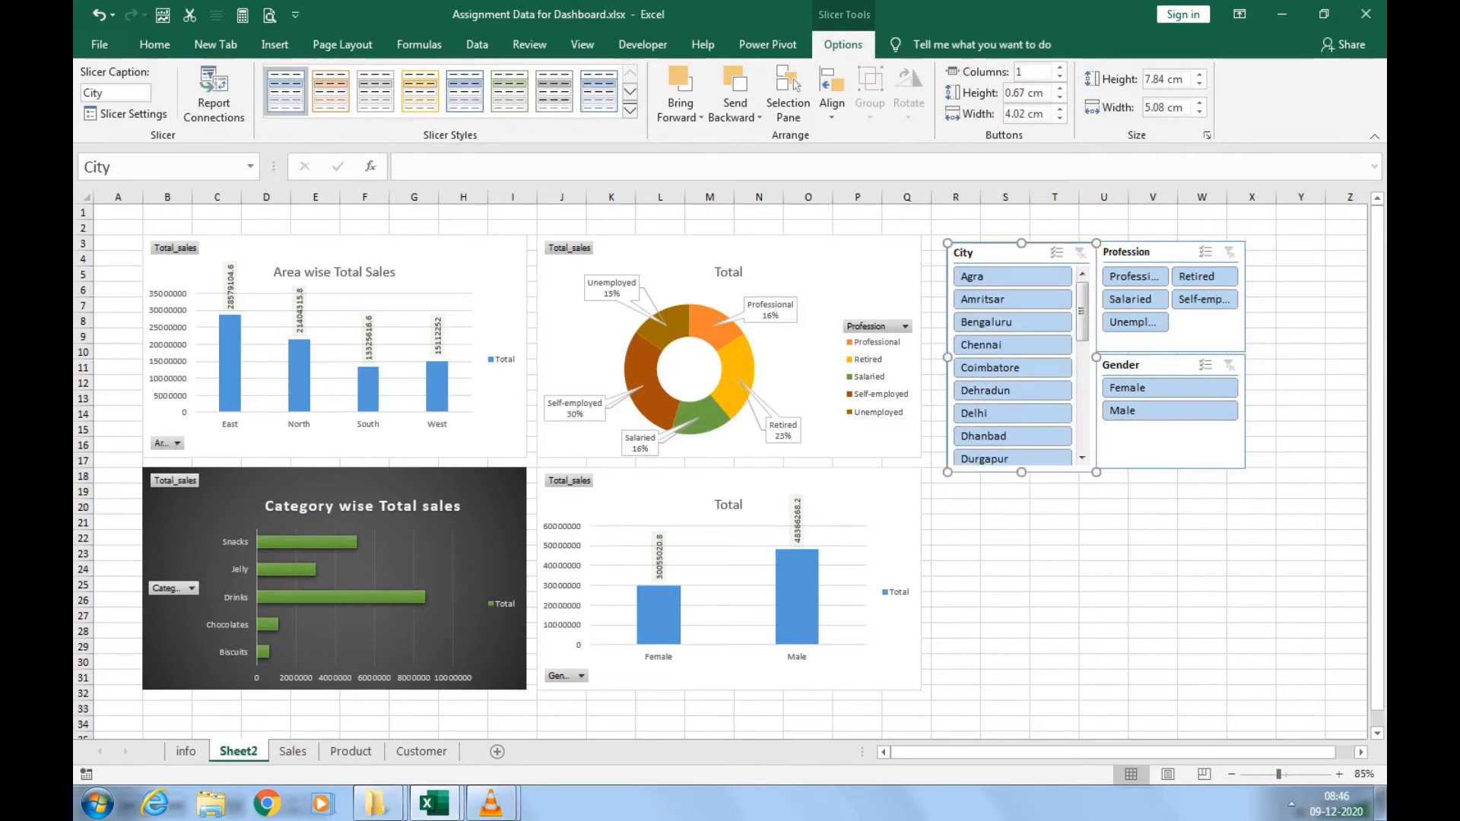
Apply the fifth Dark slicer style, deep blue, to the City slicer.
{"action": "left_click", "coordinate": [630, 110]}
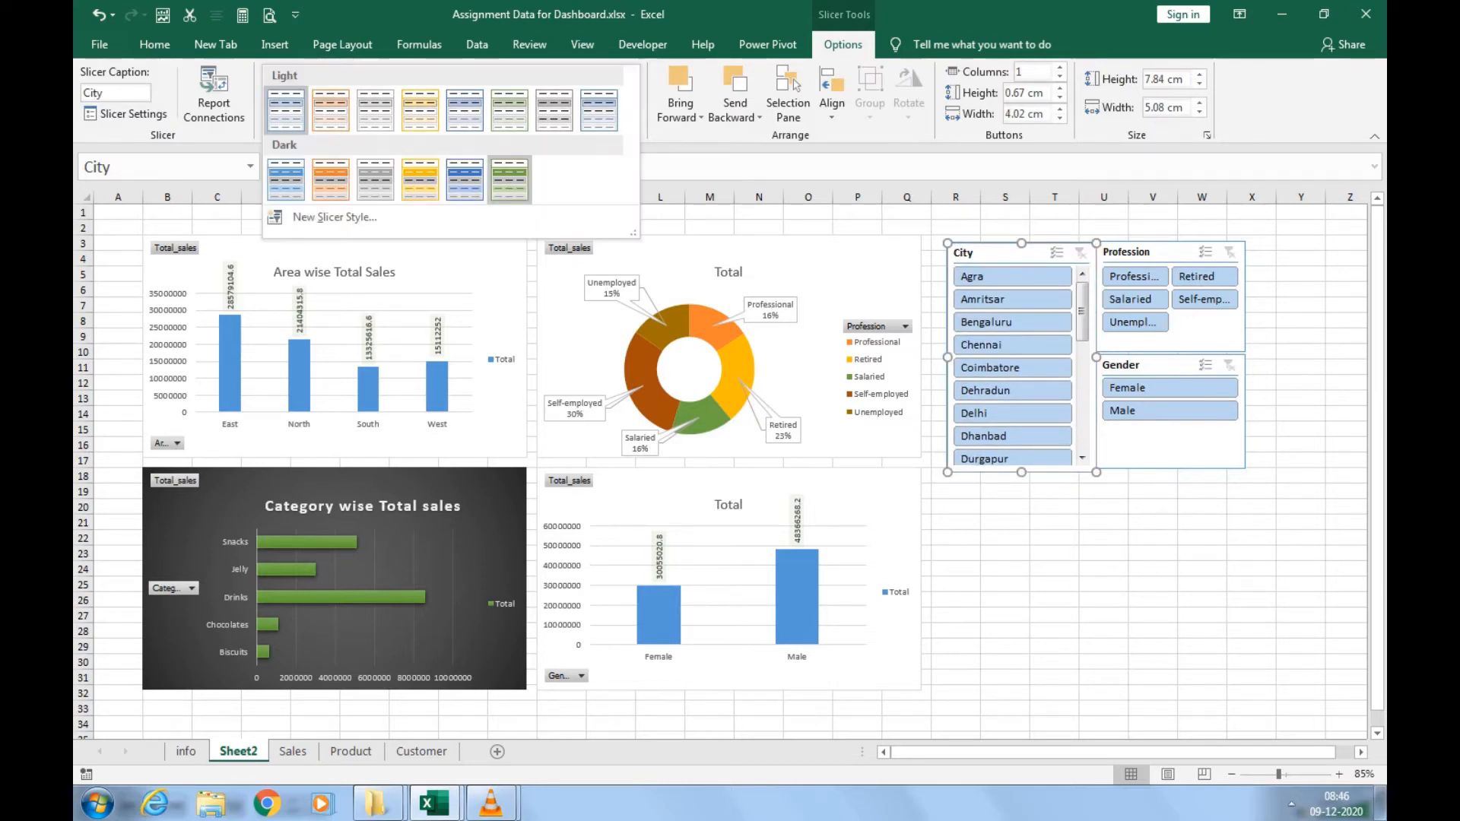
{"action": "left_click", "coordinate": [464, 169]}
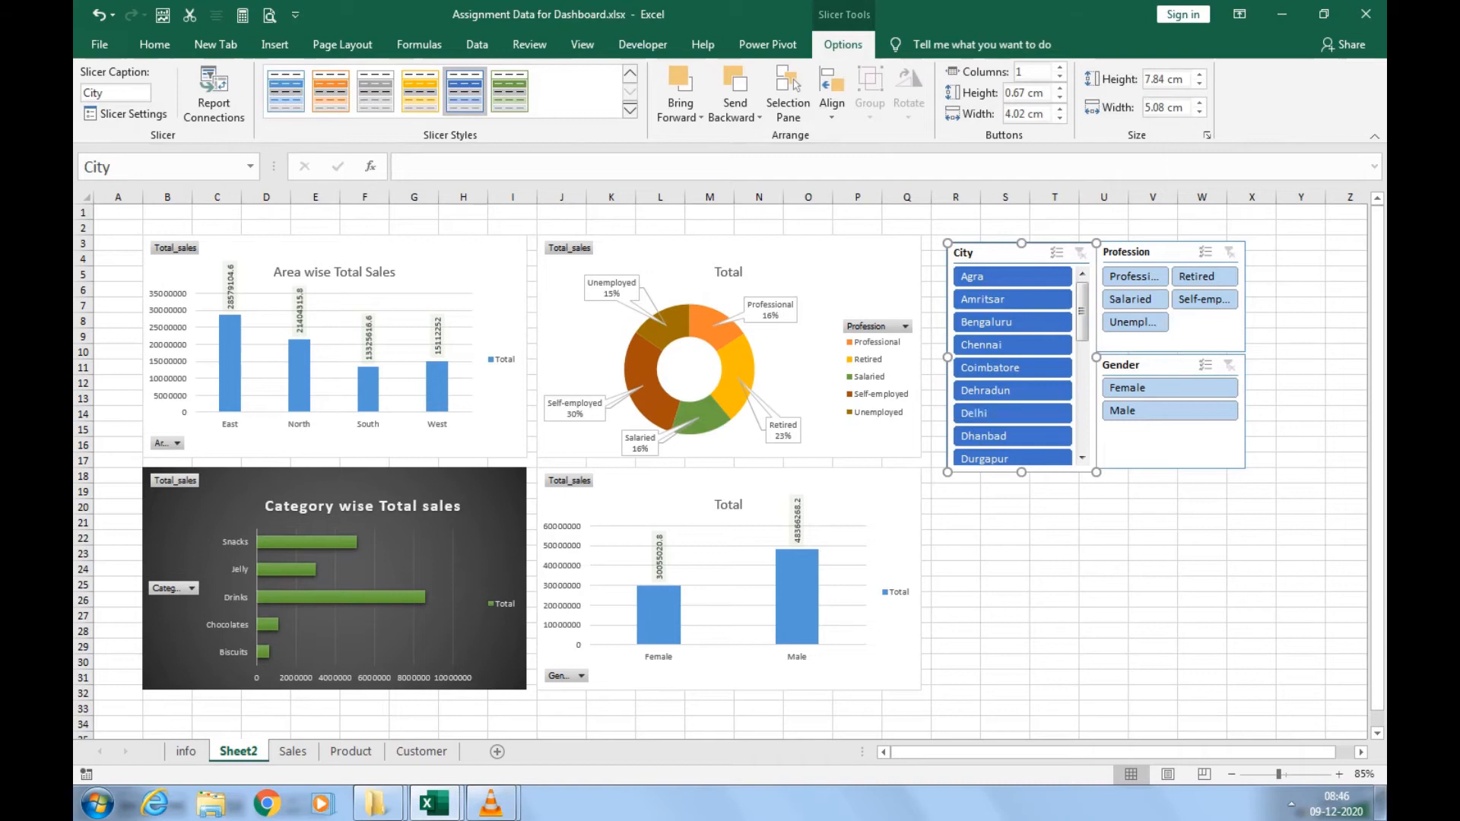
{"action": "left_click", "coordinate": [1104, 538]}
Arrange the City slicer's buttons in three columns and reduce its height to about 7.5 cm.
{"action": "left_click", "coordinate": [1000, 253]}
{"action": "left_click", "coordinate": [1060, 68]}
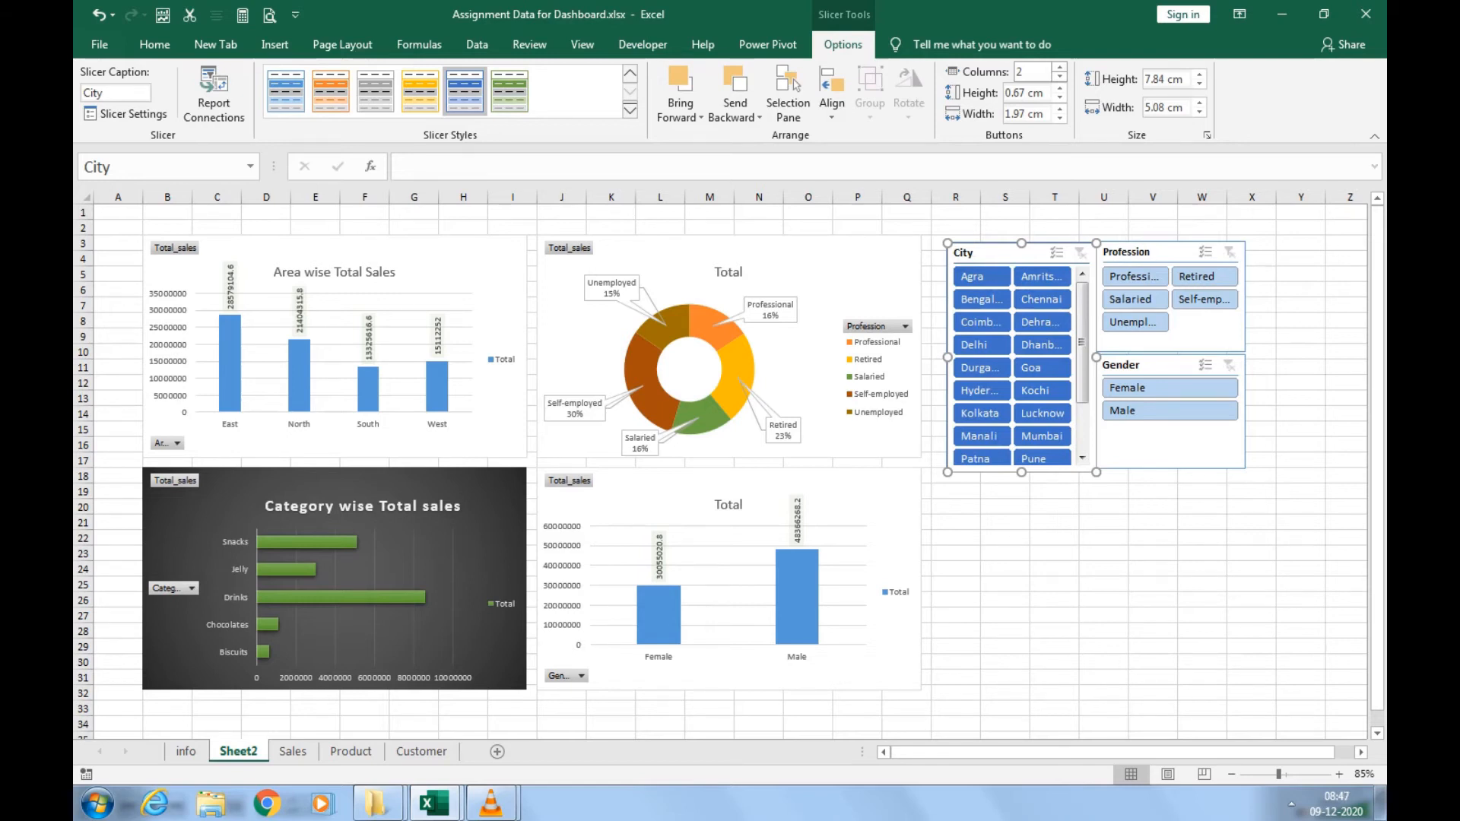
{"action": "left_click", "coordinate": [1059, 67]}
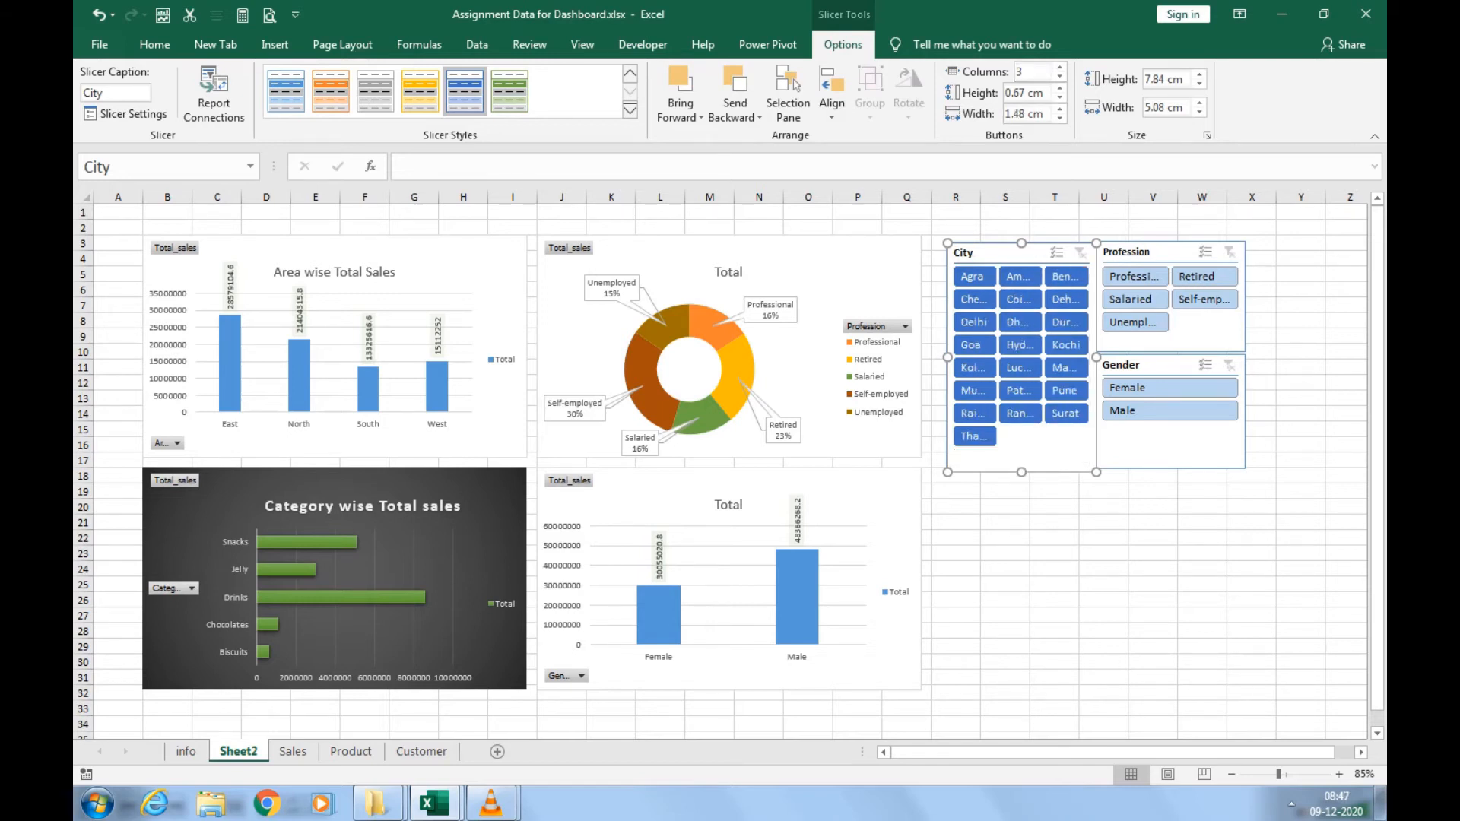
{"action": "left_click_drag", "start_coordinate": [1021, 472], "coordinate": [1021, 462]}
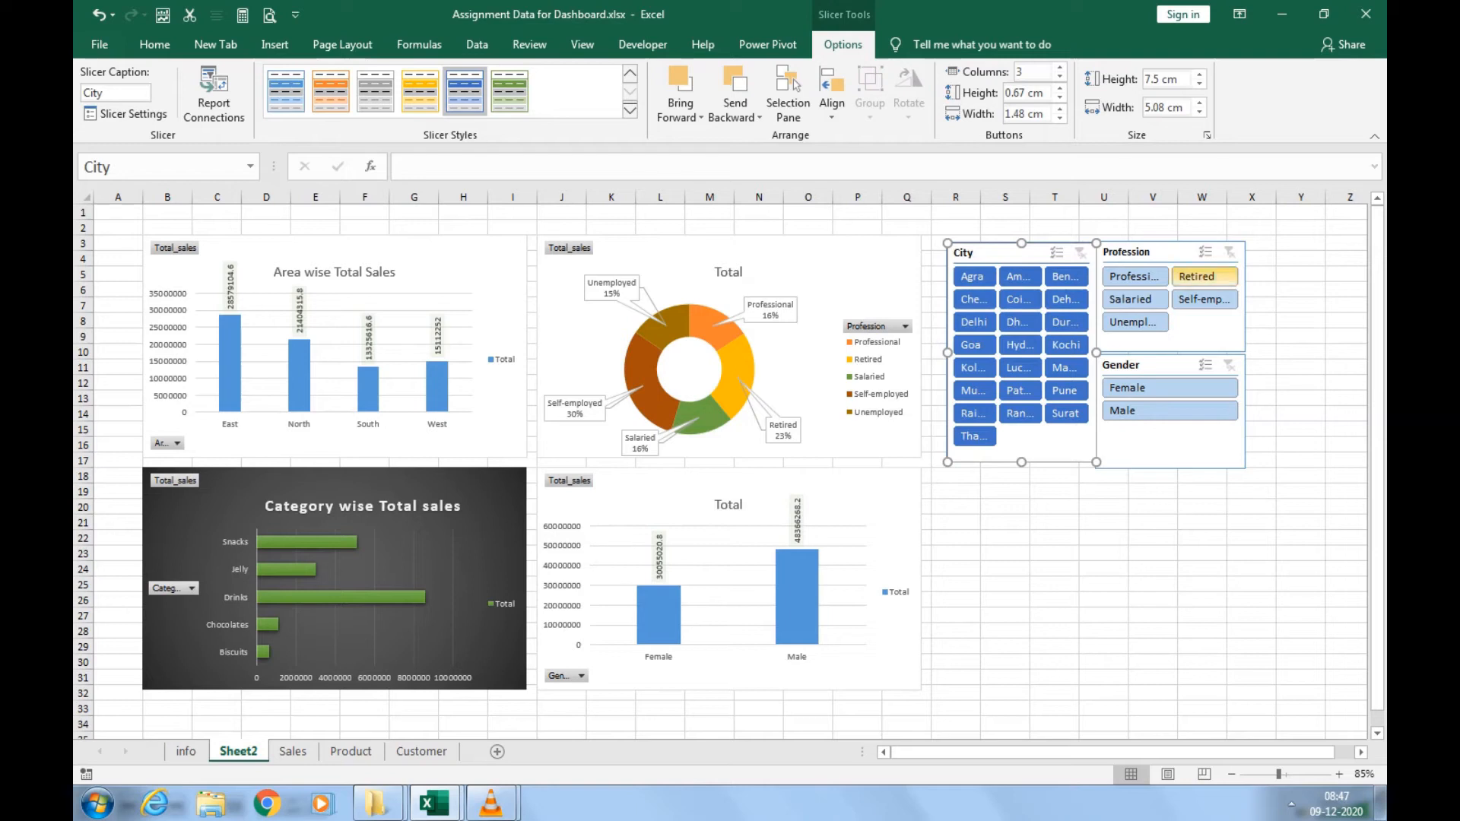
Move the Profession and Gender slicers together farther right to make room beside the City slicer.
{"action": "left_click", "coordinate": [1165, 252]}
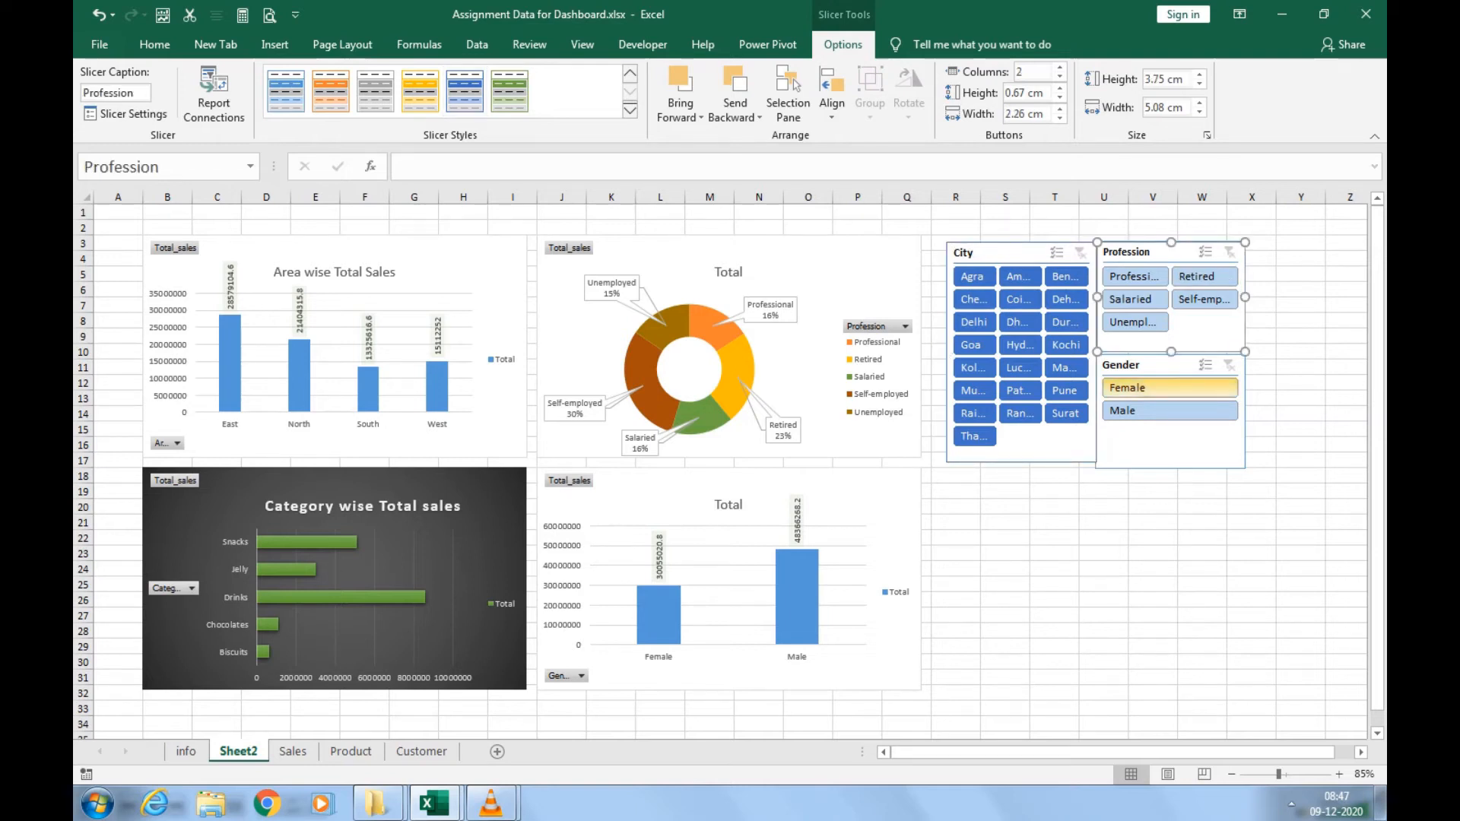
{"action": "left_click", "coordinate": [1164, 366], "text": "ctrl"}
{"action": "left_click_drag", "start_coordinate": [1165, 366], "coordinate": [1241, 362]}
Widen the City slicer to about 7.6 cm, reaching the Profession slicer, and raise its top edge for a height of about 7.8 cm.
{"action": "left_click", "coordinate": [1022, 252]}
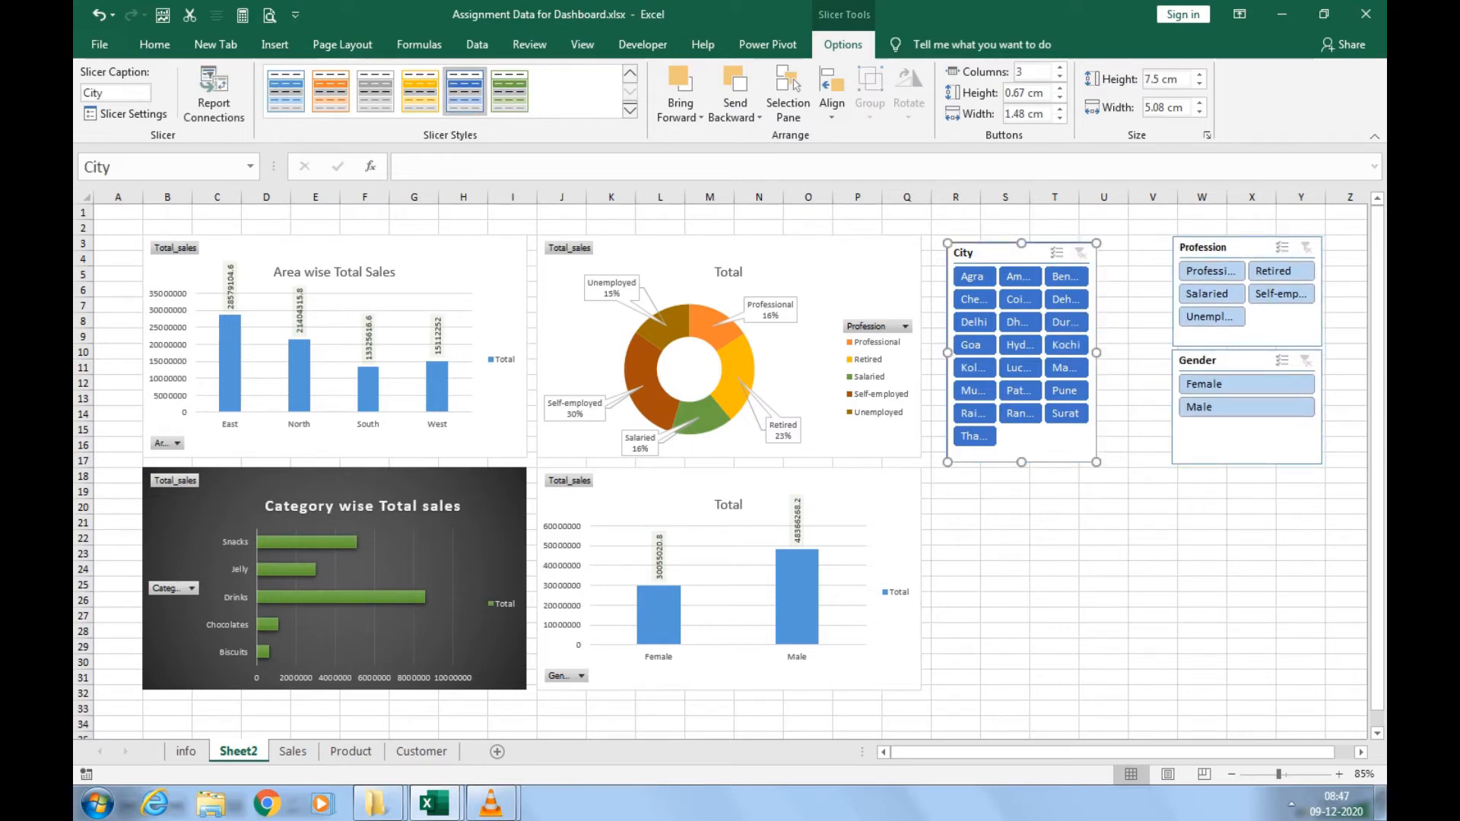
{"action": "left_click_drag", "start_coordinate": [1097, 353], "coordinate": [1170, 353]}
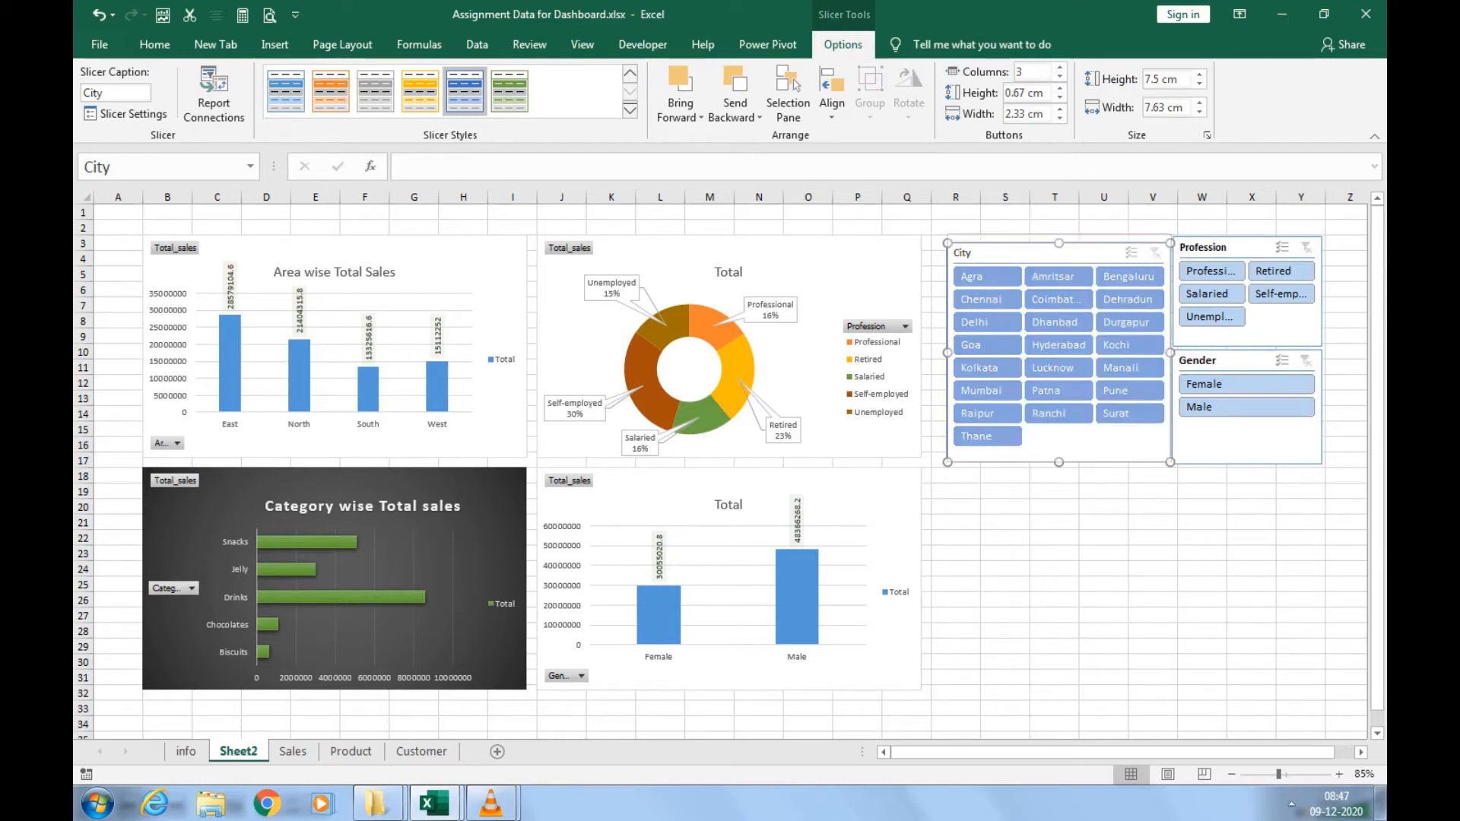
{"action": "left_click_drag", "start_coordinate": [1058, 236], "coordinate": [1058, 234]}
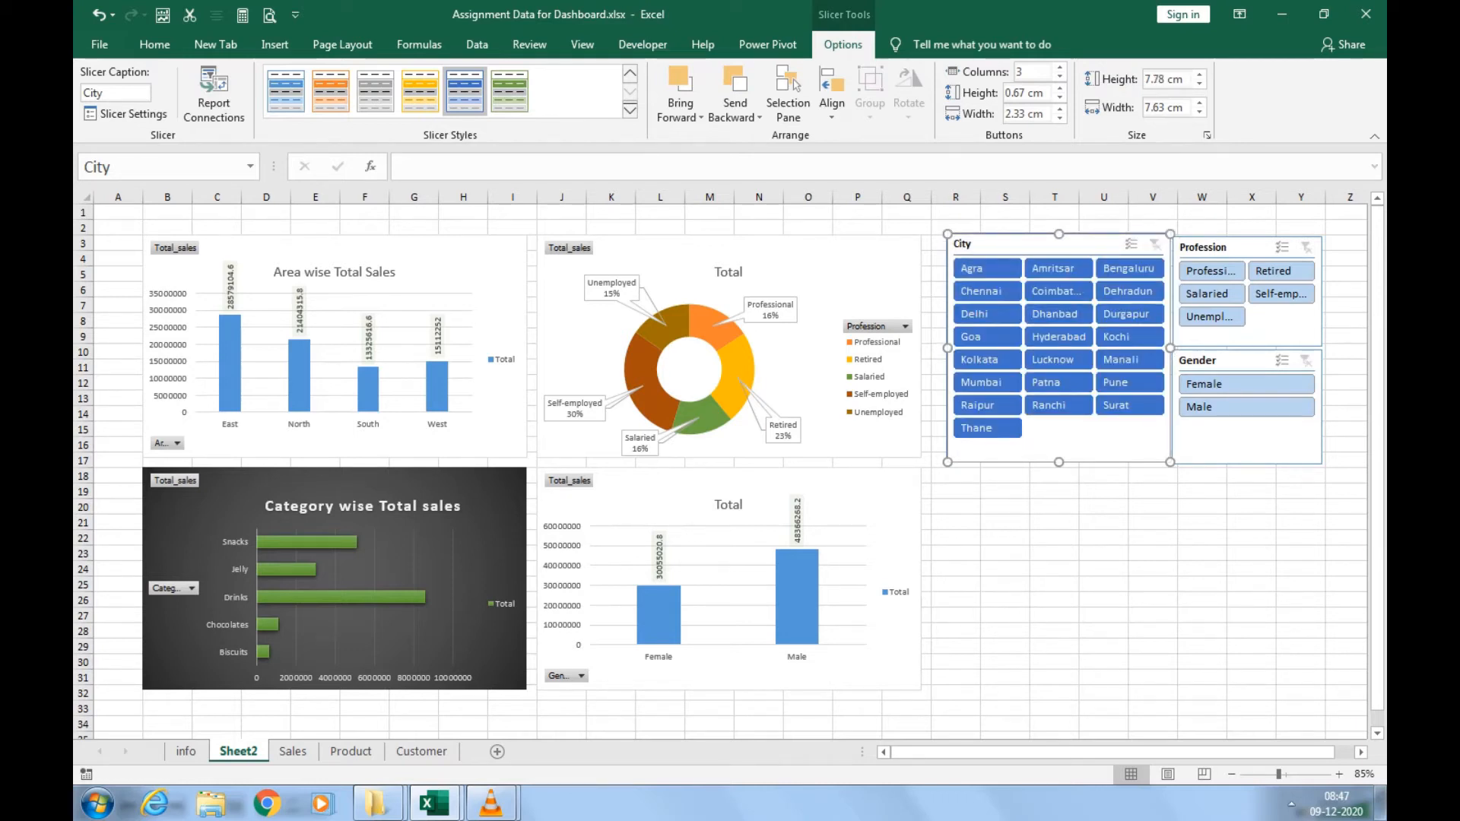
Insert a timeline based on the Sales table's Time field from the Profession doughnut chart.
{"action": "left_click", "coordinate": [838, 267]}
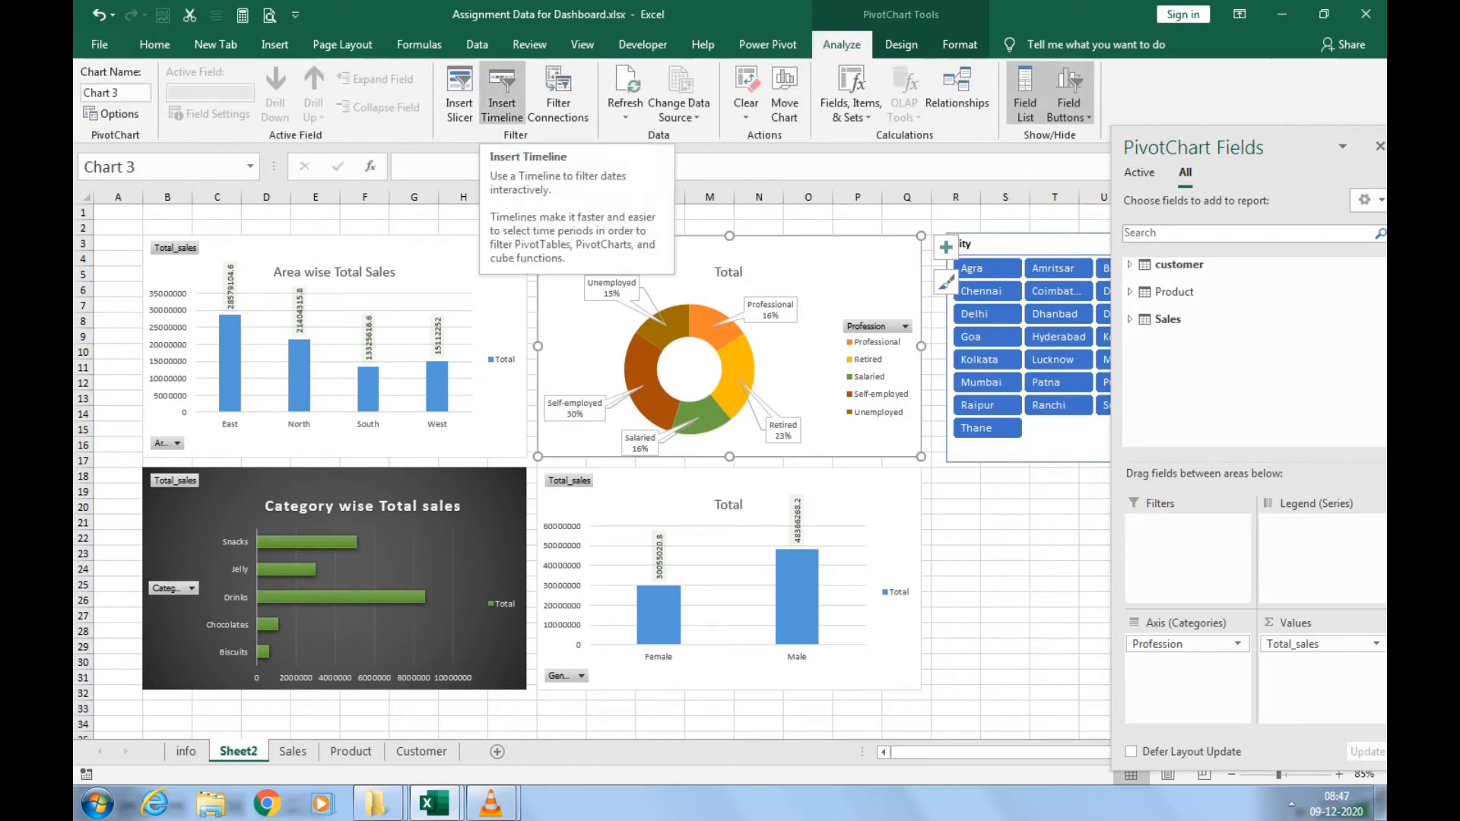
{"action": "left_click", "coordinate": [502, 95]}
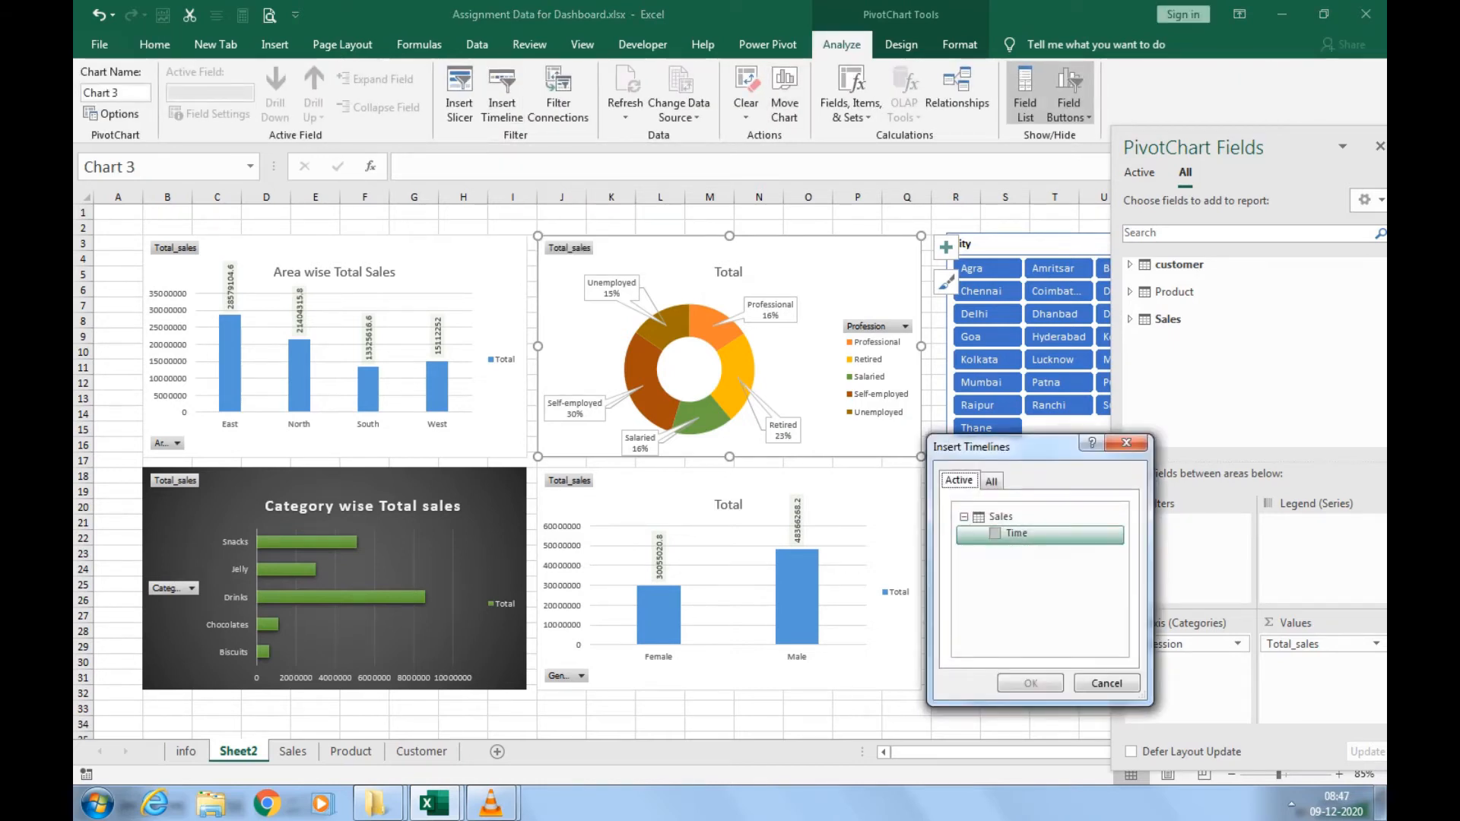
{"action": "left_click", "coordinate": [995, 533]}
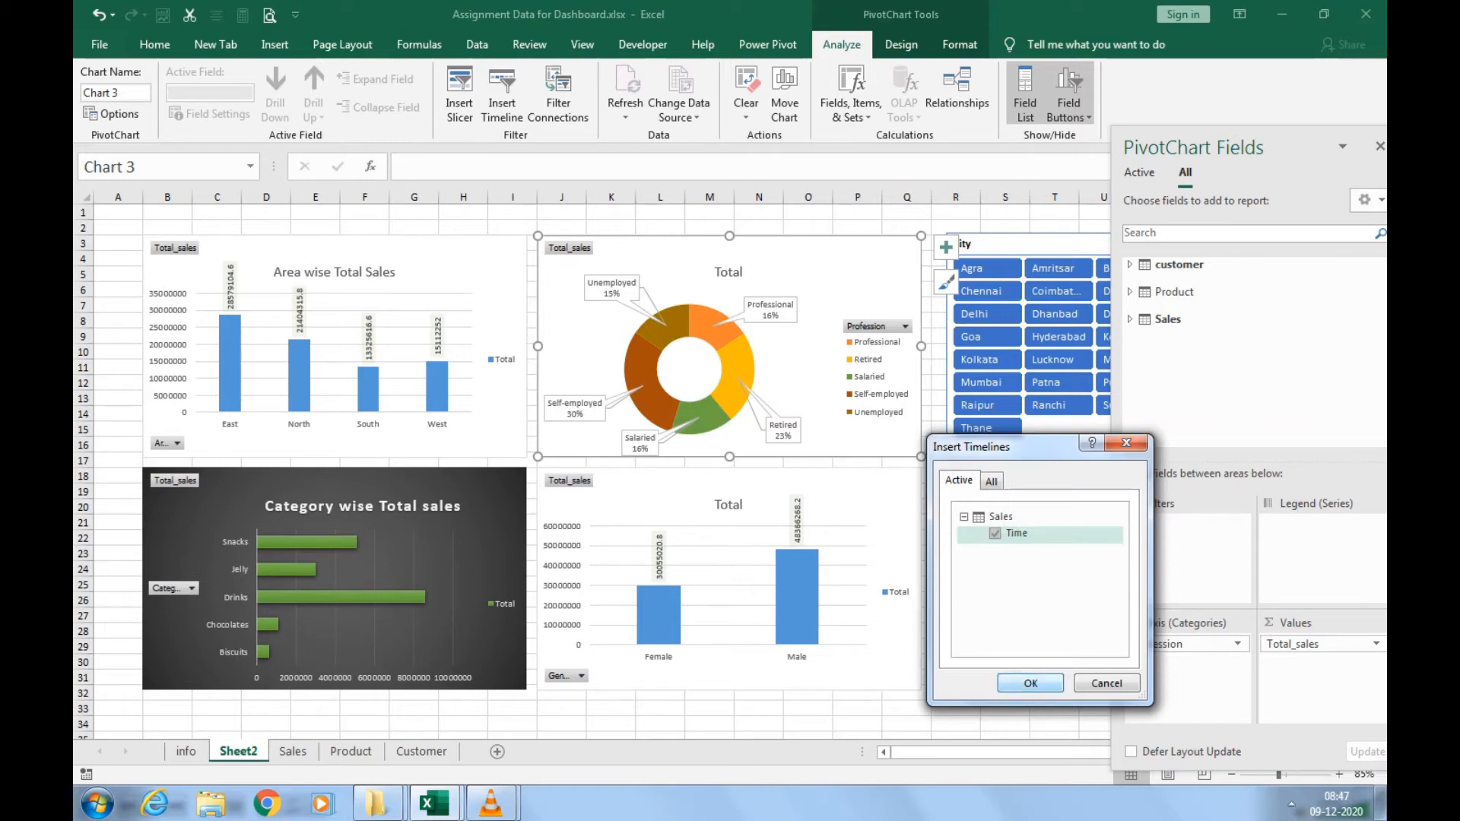
{"action": "left_click", "coordinate": [1030, 683]}
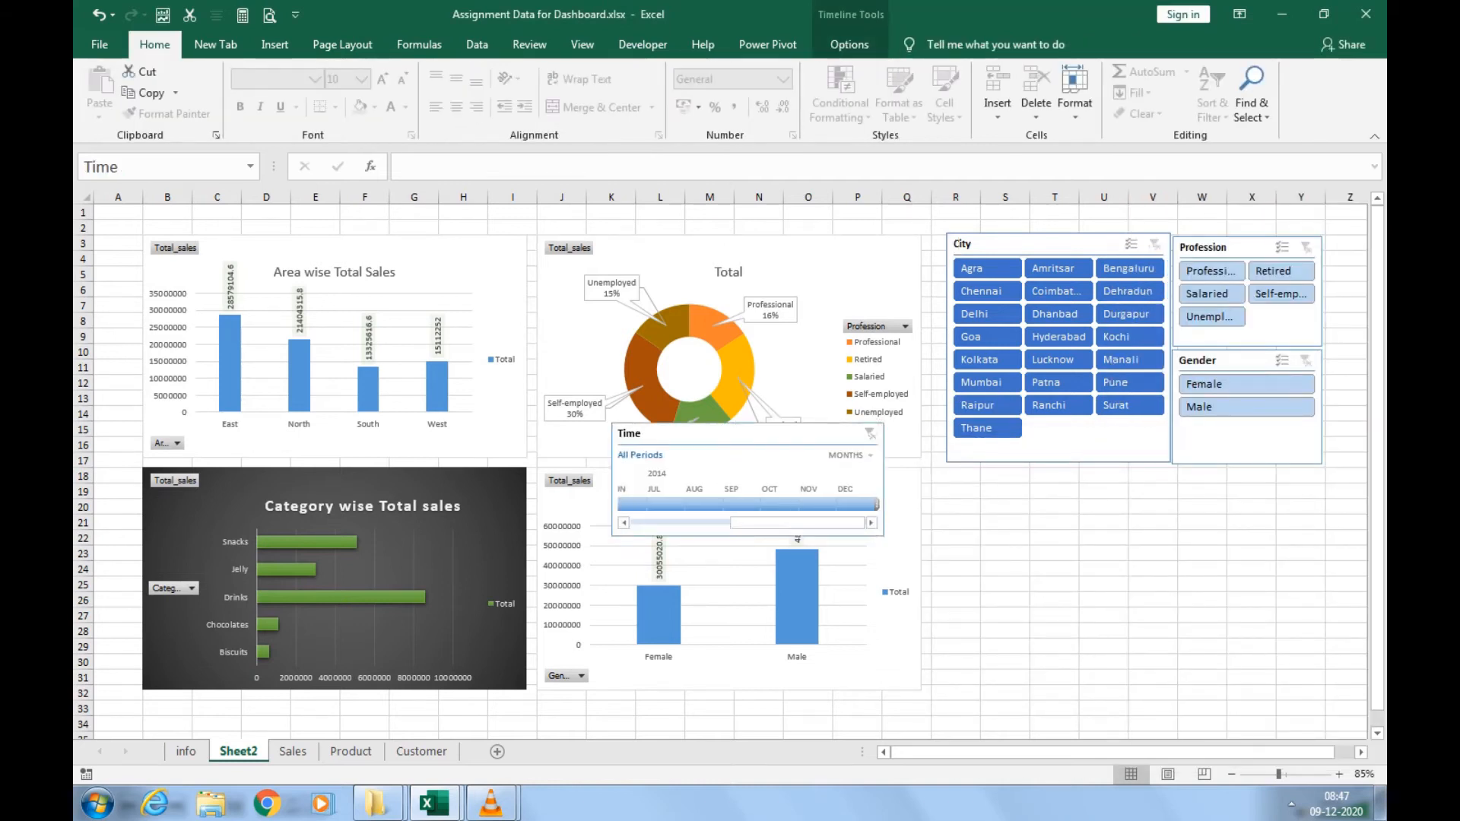
Place the Time timeline directly beneath the City slicer and widen it to about 12.8 cm, matching the slicer block.
{"action": "left_click_drag", "start_coordinate": [661, 433], "coordinate": [1003, 476]}
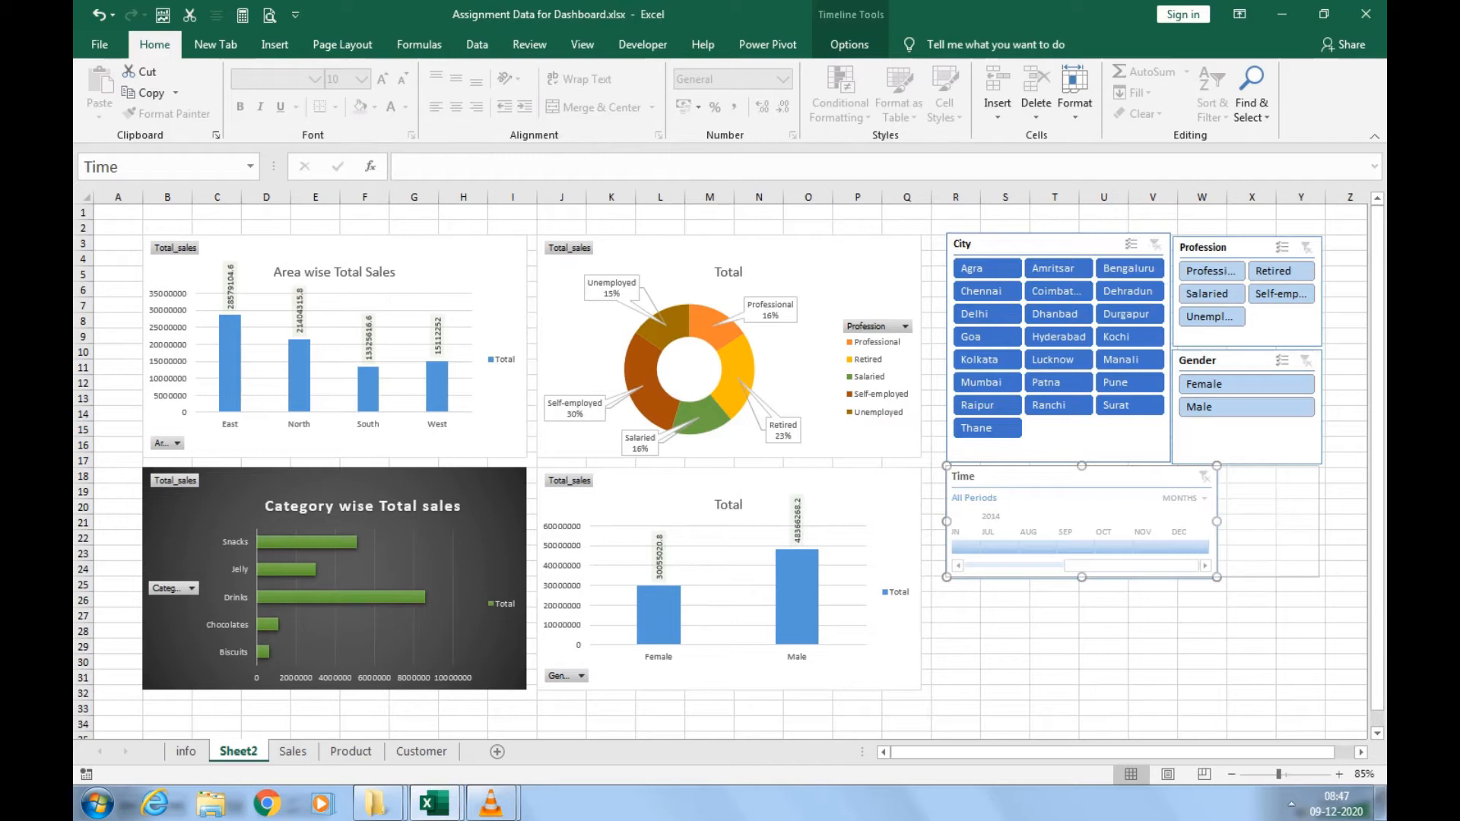
{"action": "left_click_drag", "start_coordinate": [1217, 522], "coordinate": [1319, 521]}
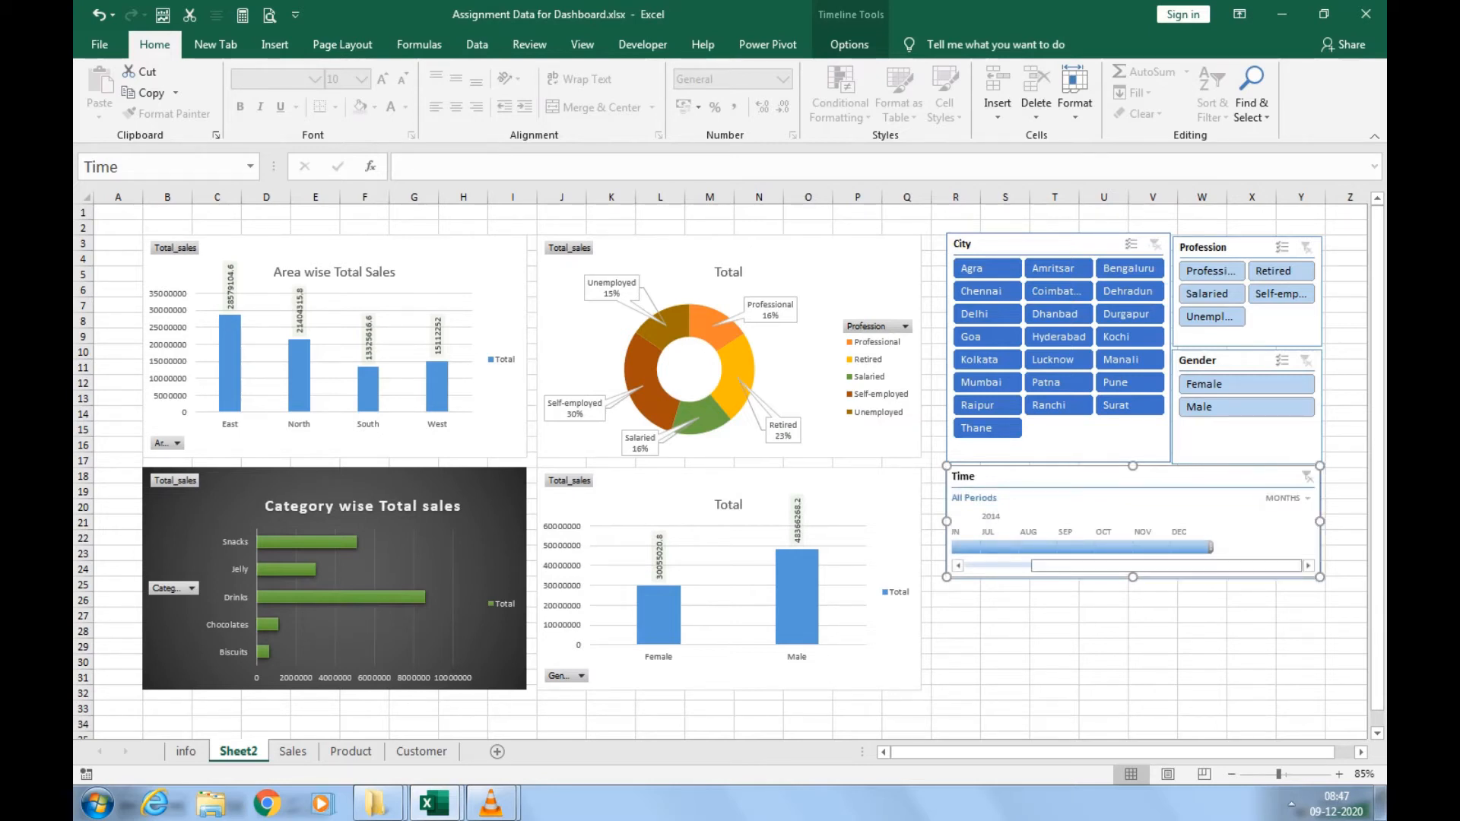
Apply the second Dark timeline style, orange, to the Time timeline.
{"action": "left_click", "coordinate": [849, 45]}
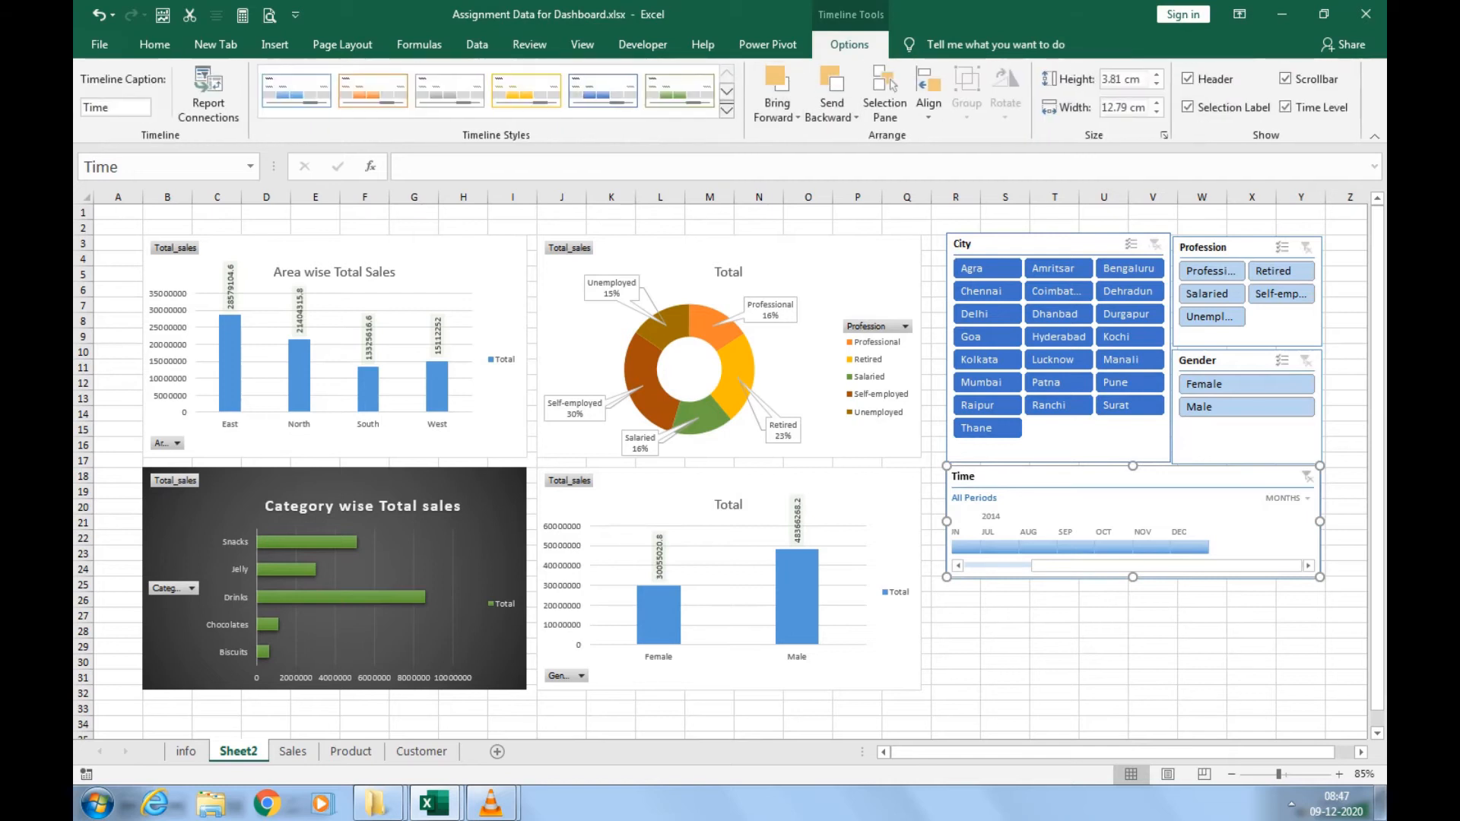
{"action": "left_click", "coordinate": [727, 110]}
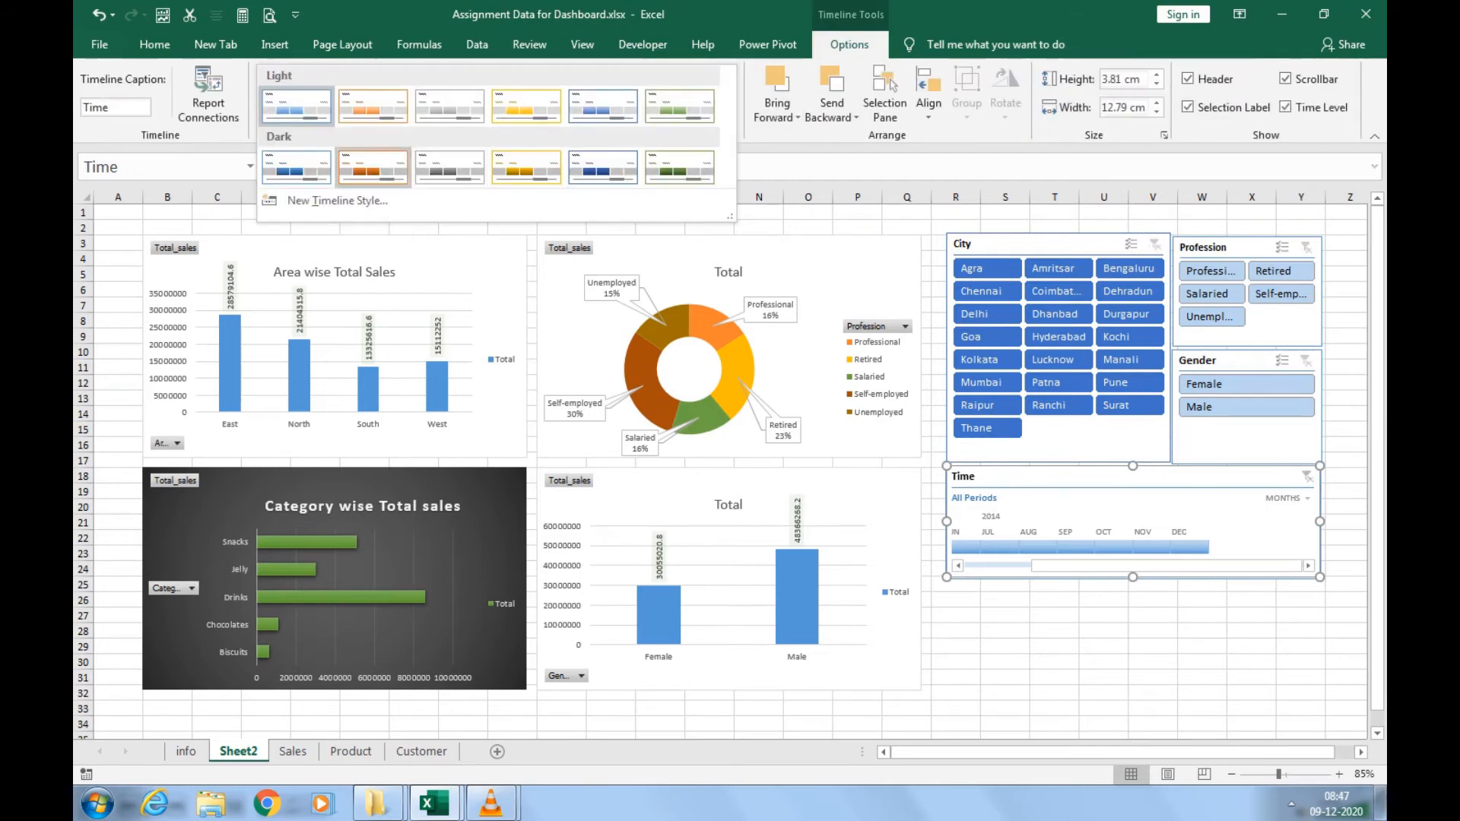
{"action": "left_click", "coordinate": [372, 106]}
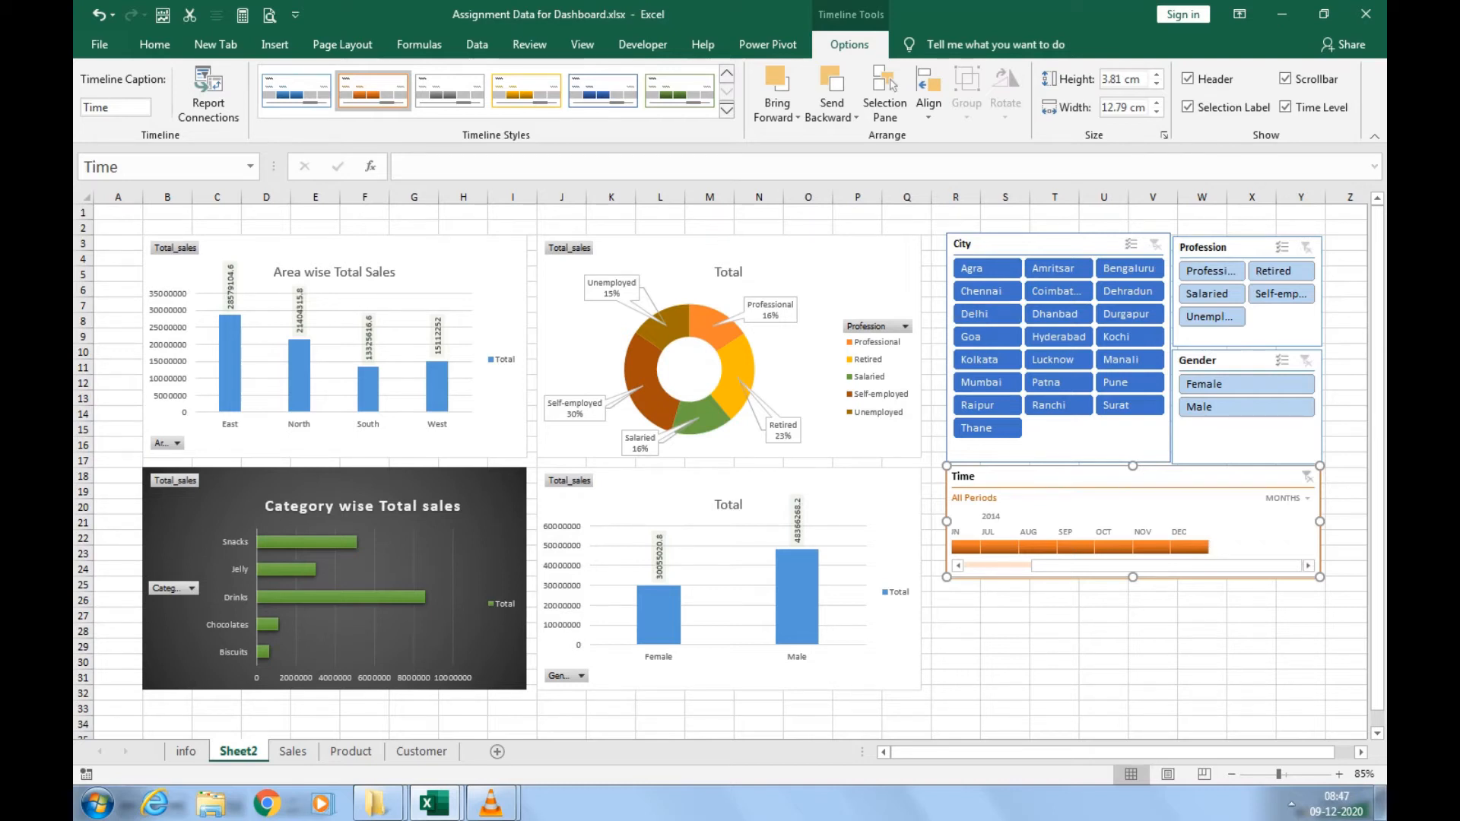
Connect the Time timeline to Chart 1, Chart 2 and Chart 4 in addition to Chart 3.
{"action": "key", "text": "ctrl"}
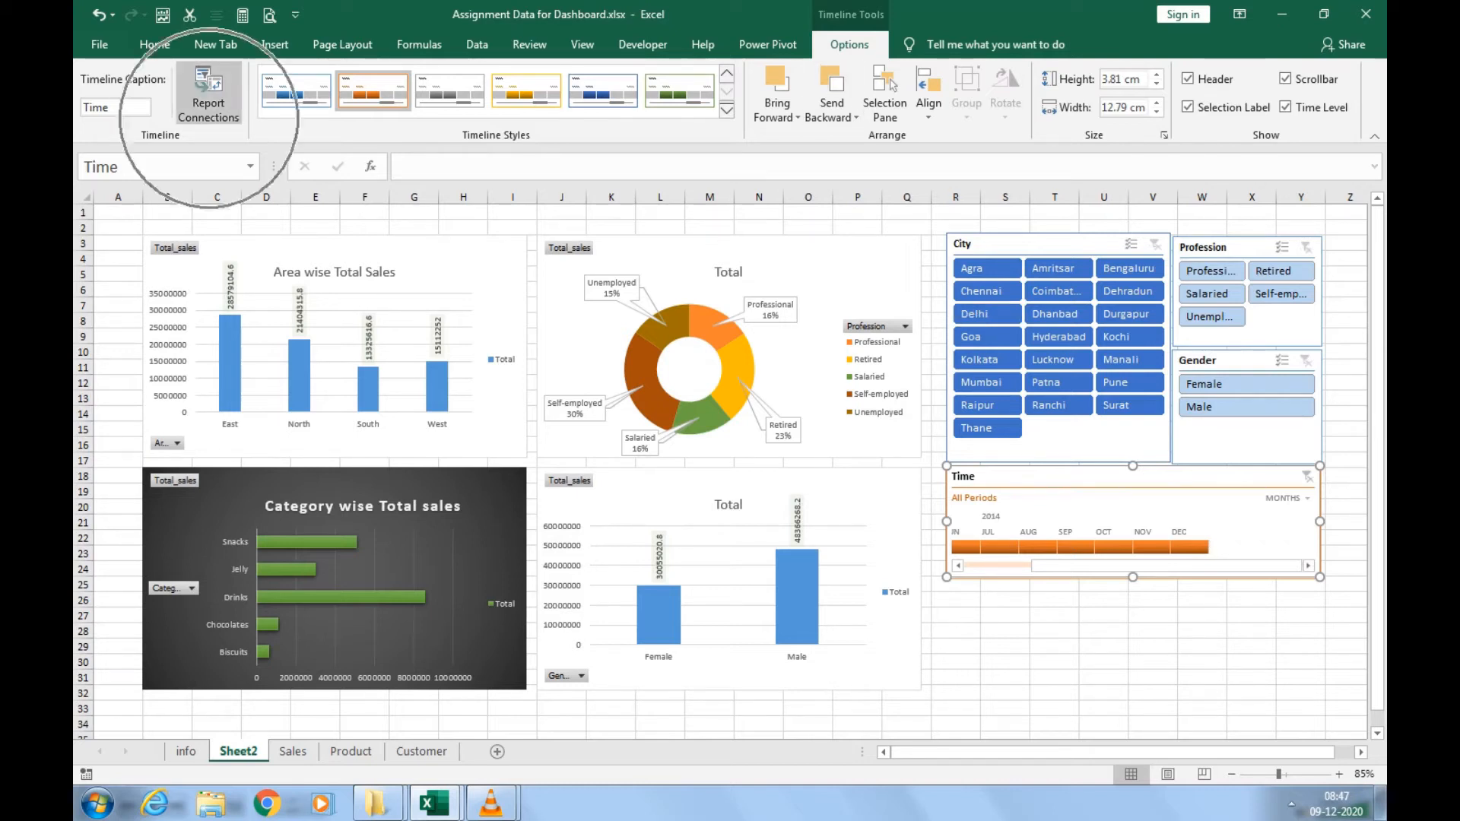
{"action": "key", "text": "ctrl"}
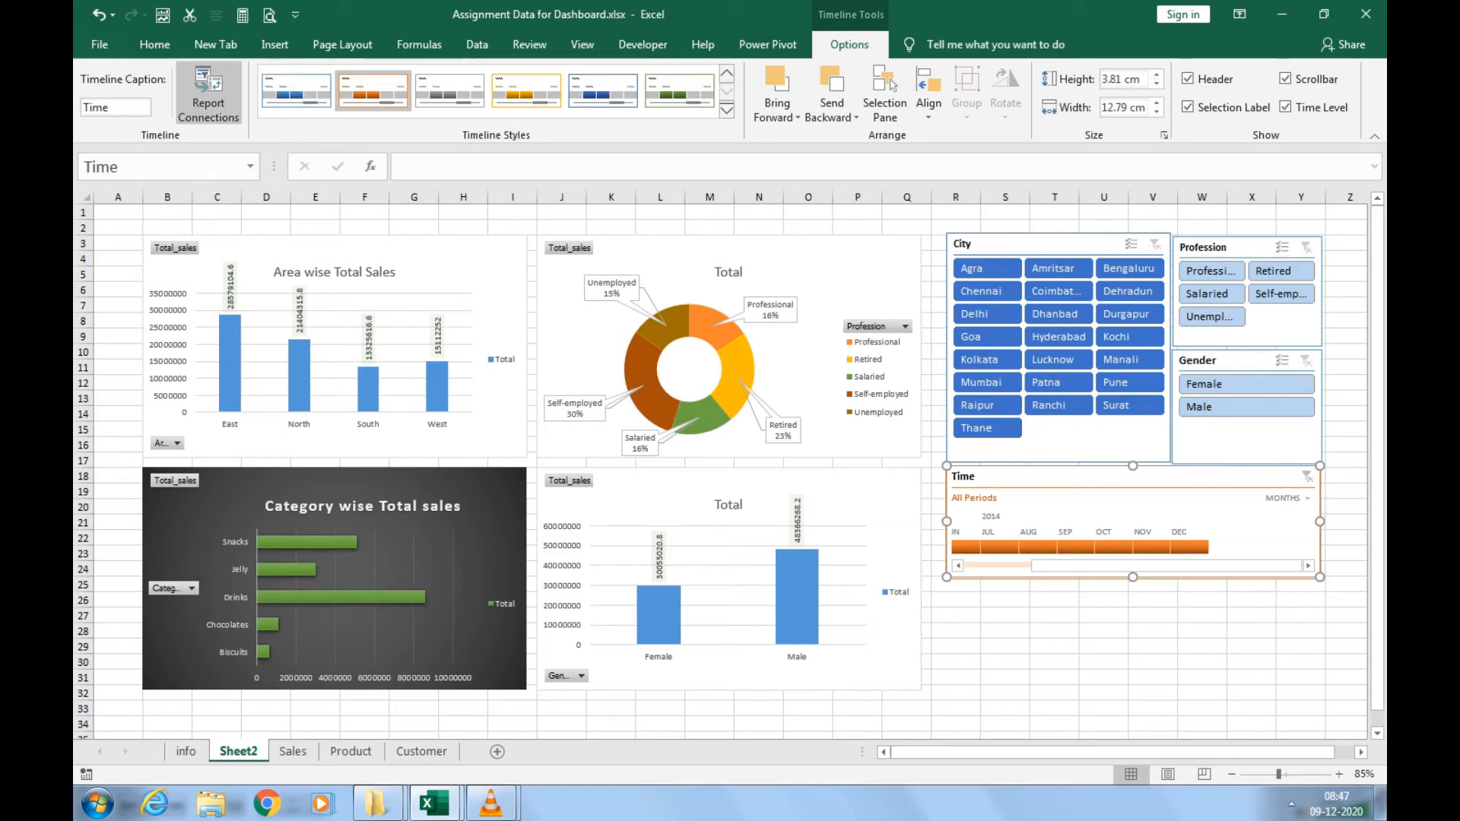
{"action": "left_click", "coordinate": [208, 95]}
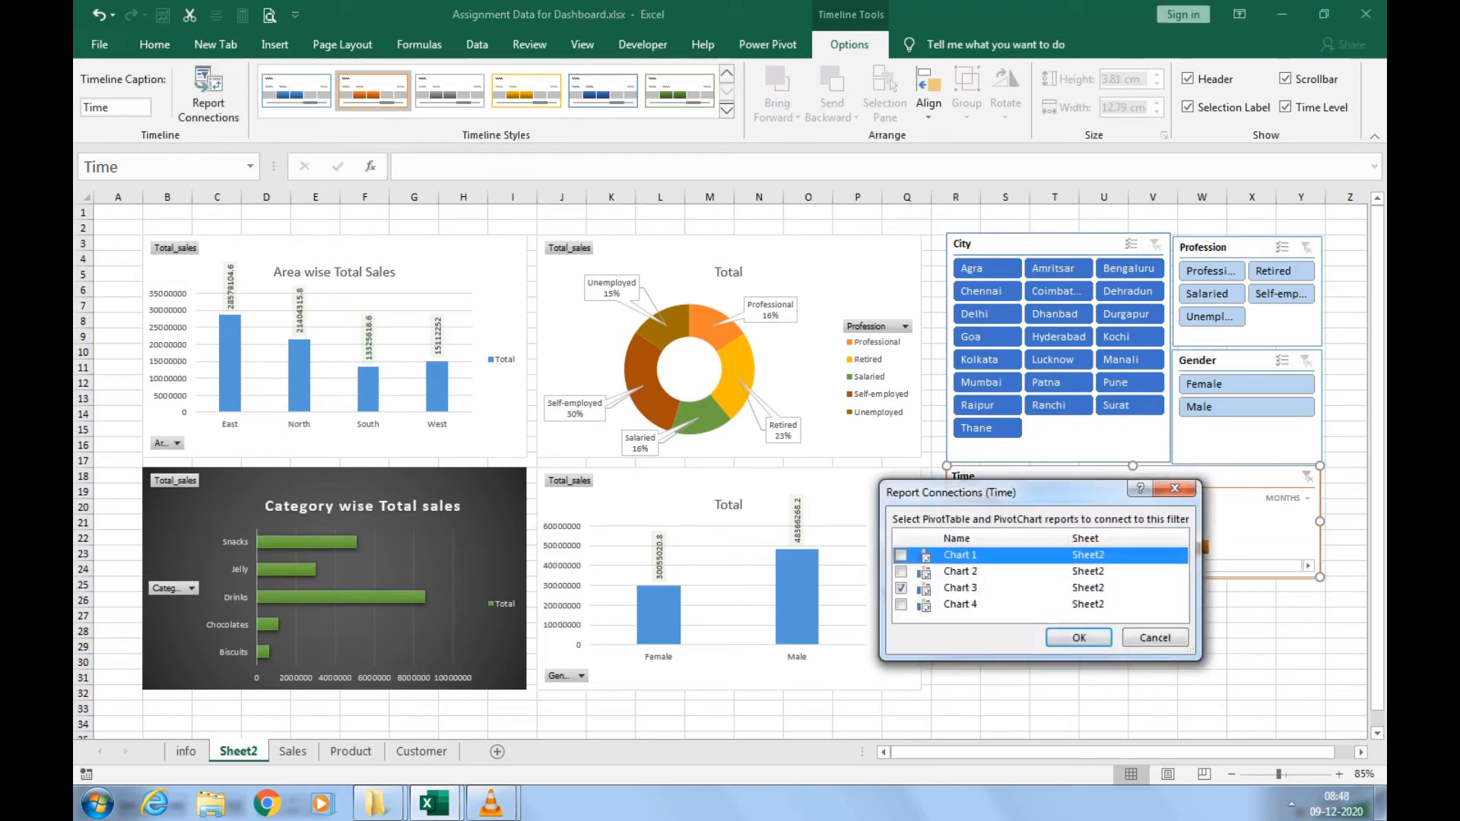
{"action": "key", "text": "Down"}
{"action": "key", "text": "space"}
{"action": "key", "text": "Up"}
{"action": "key", "text": "space"}
{"action": "key", "text": "Down"}
{"action": "key", "text": "Down"}
{"action": "key", "text": "Down"}
{"action": "key", "text": "space"}
{"action": "key", "text": "Return"}
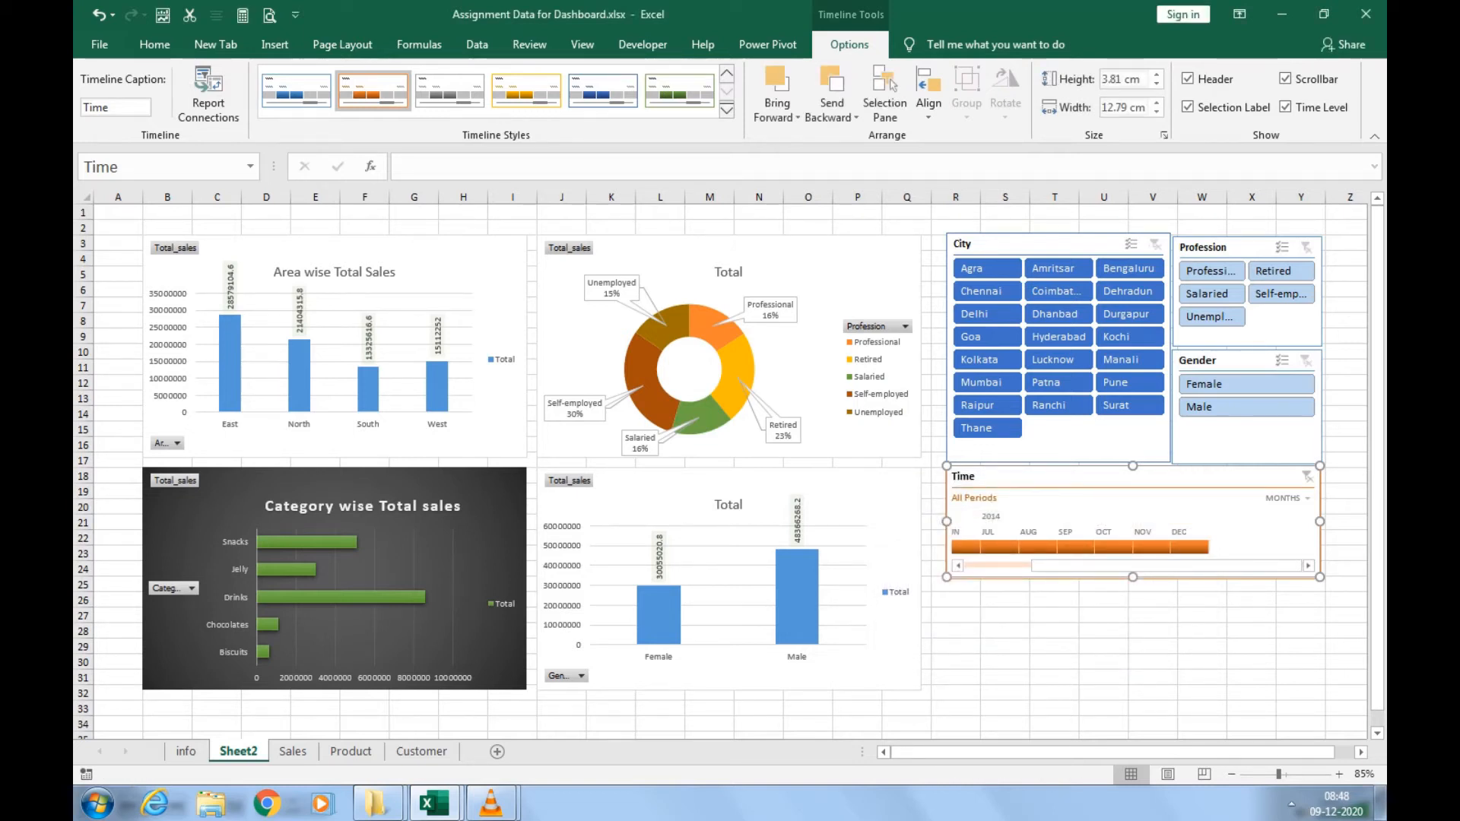
Connect the Gender slicer to Chart 1, Chart 2 and Chart 4 as well as Chart 3.
{"action": "left_click", "coordinate": [1246, 439]}
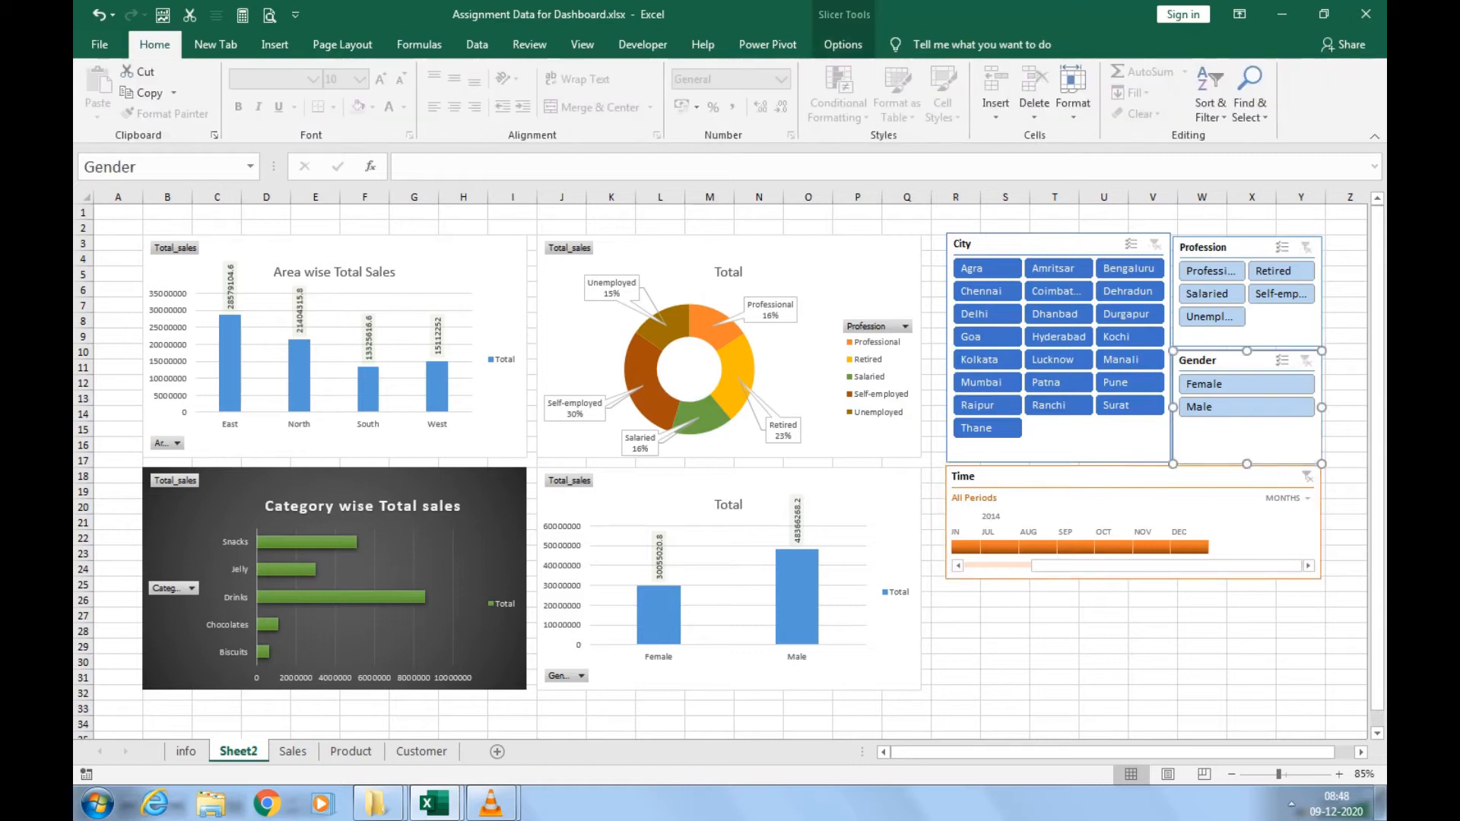
{"action": "left_click", "coordinate": [844, 45]}
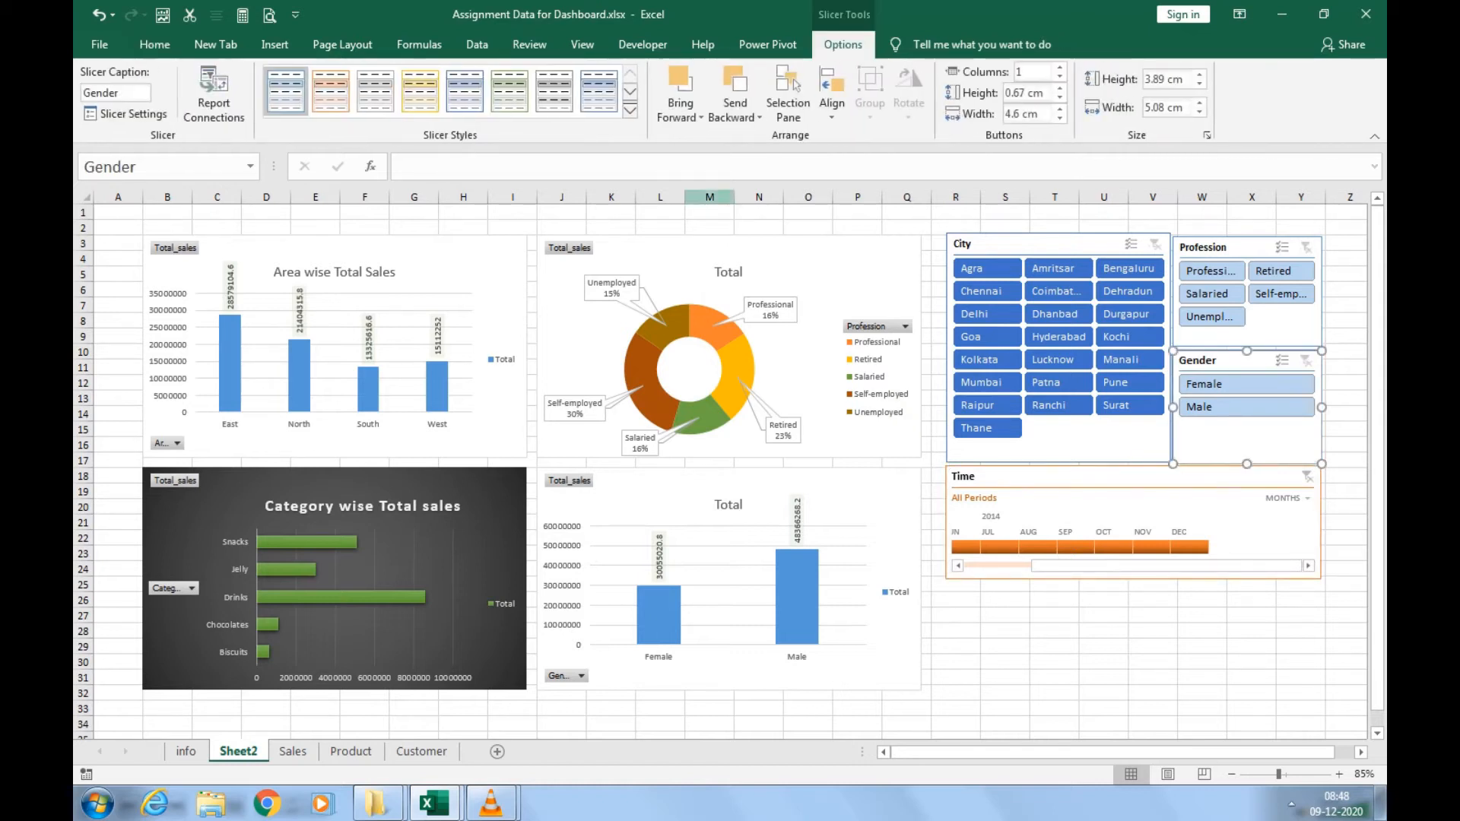
{"action": "left_click", "coordinate": [214, 95]}
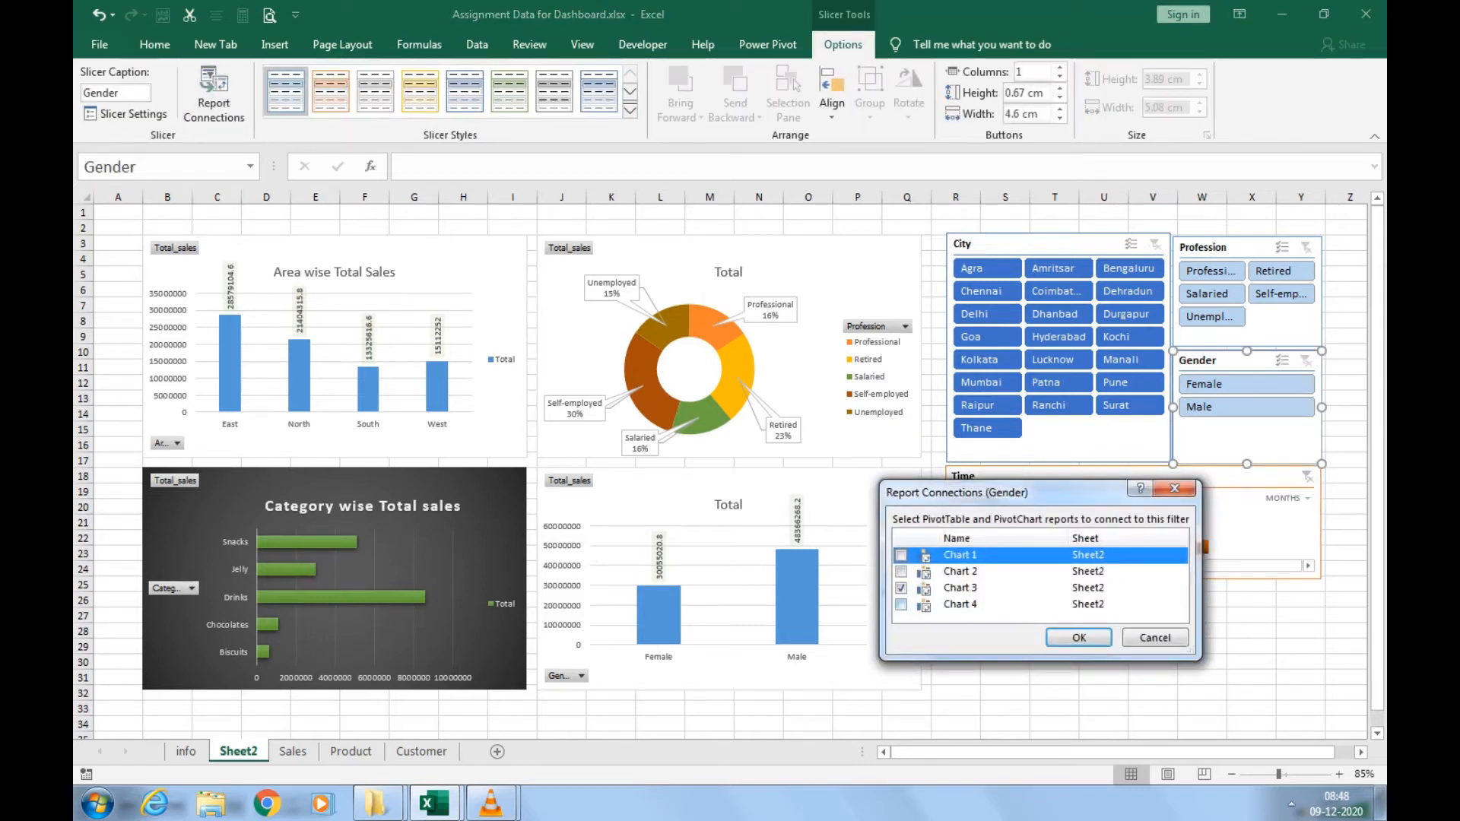
{"action": "left_click", "coordinate": [901, 605]}
{"action": "left_click", "coordinate": [901, 572]}
{"action": "left_click", "coordinate": [901, 555]}
{"action": "left_click", "coordinate": [1079, 637]}
Connect the Profession slicer to Chart 1, Chart 2 and Chart 4 as well as Chart 3.
{"action": "left_click", "coordinate": [1224, 247]}
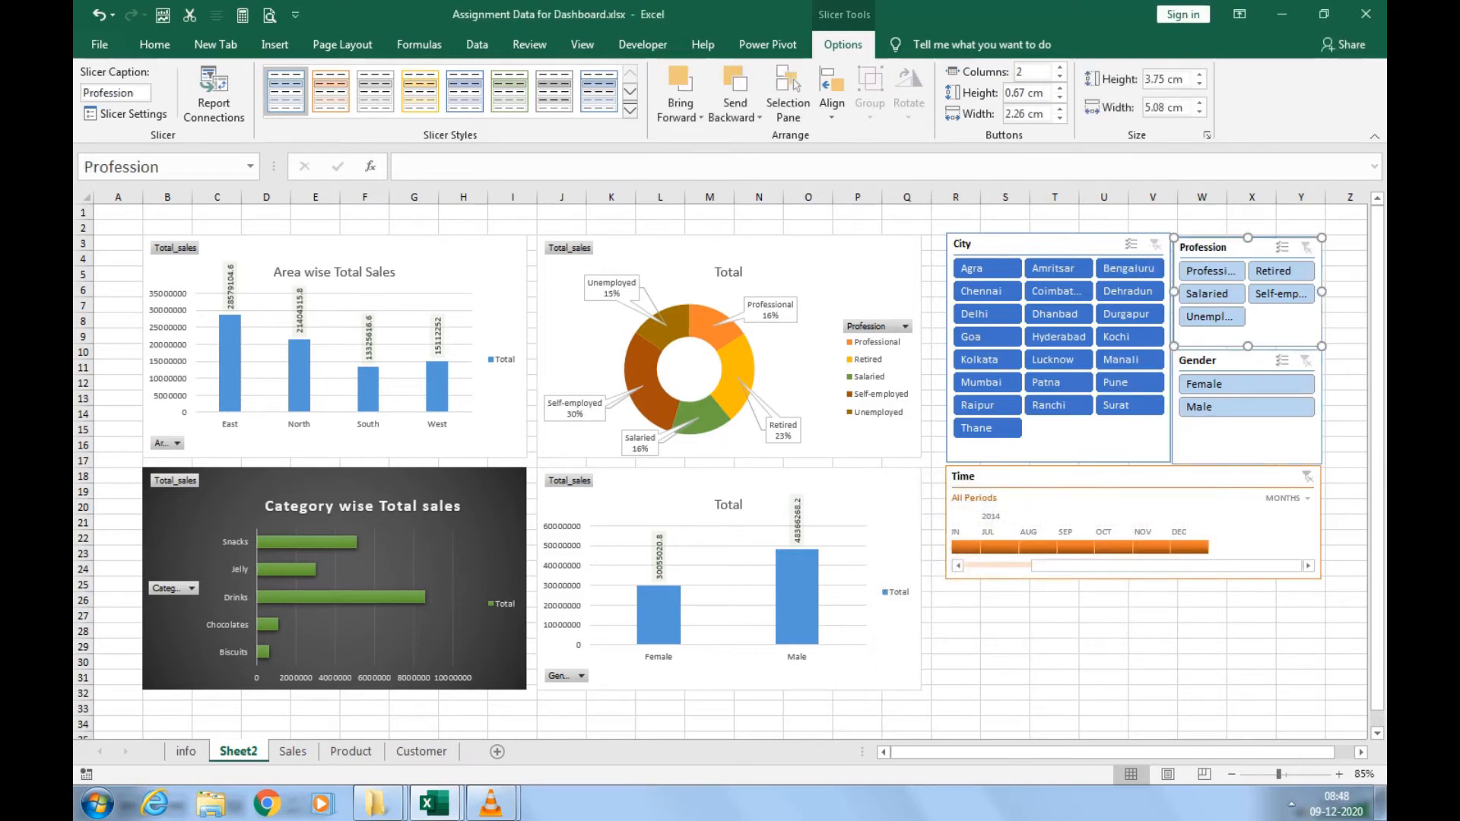
{"action": "left_click", "coordinate": [214, 95]}
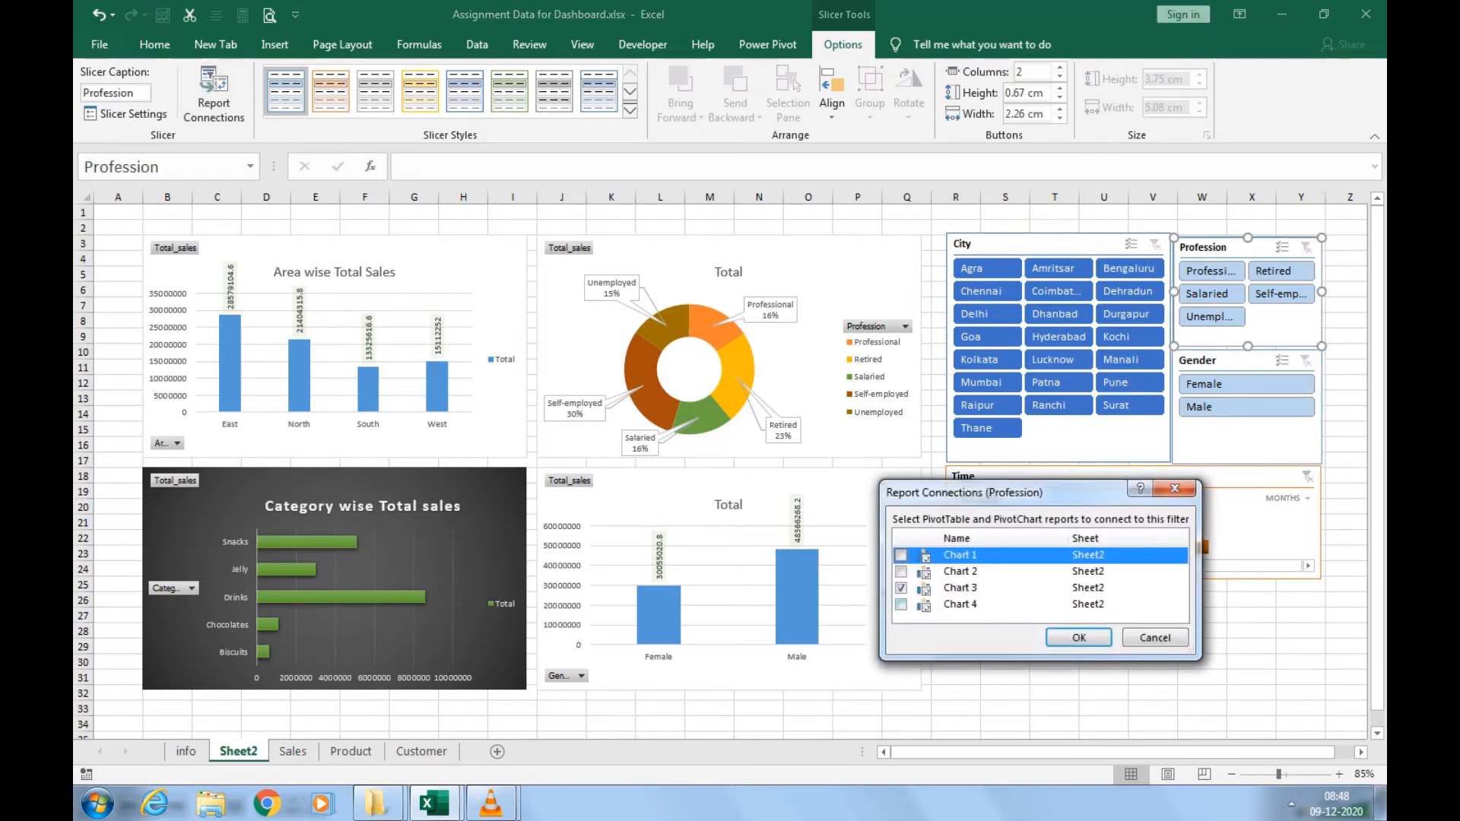
{"action": "left_click", "coordinate": [901, 605]}
{"action": "left_click", "coordinate": [901, 572]}
{"action": "left_click", "coordinate": [901, 555]}
{"action": "left_click", "coordinate": [1078, 637]}
Connect the City slicer to Chart 1, Chart 2 and Chart 4 as well as Chart 3.
{"action": "left_click", "coordinate": [1065, 244]}
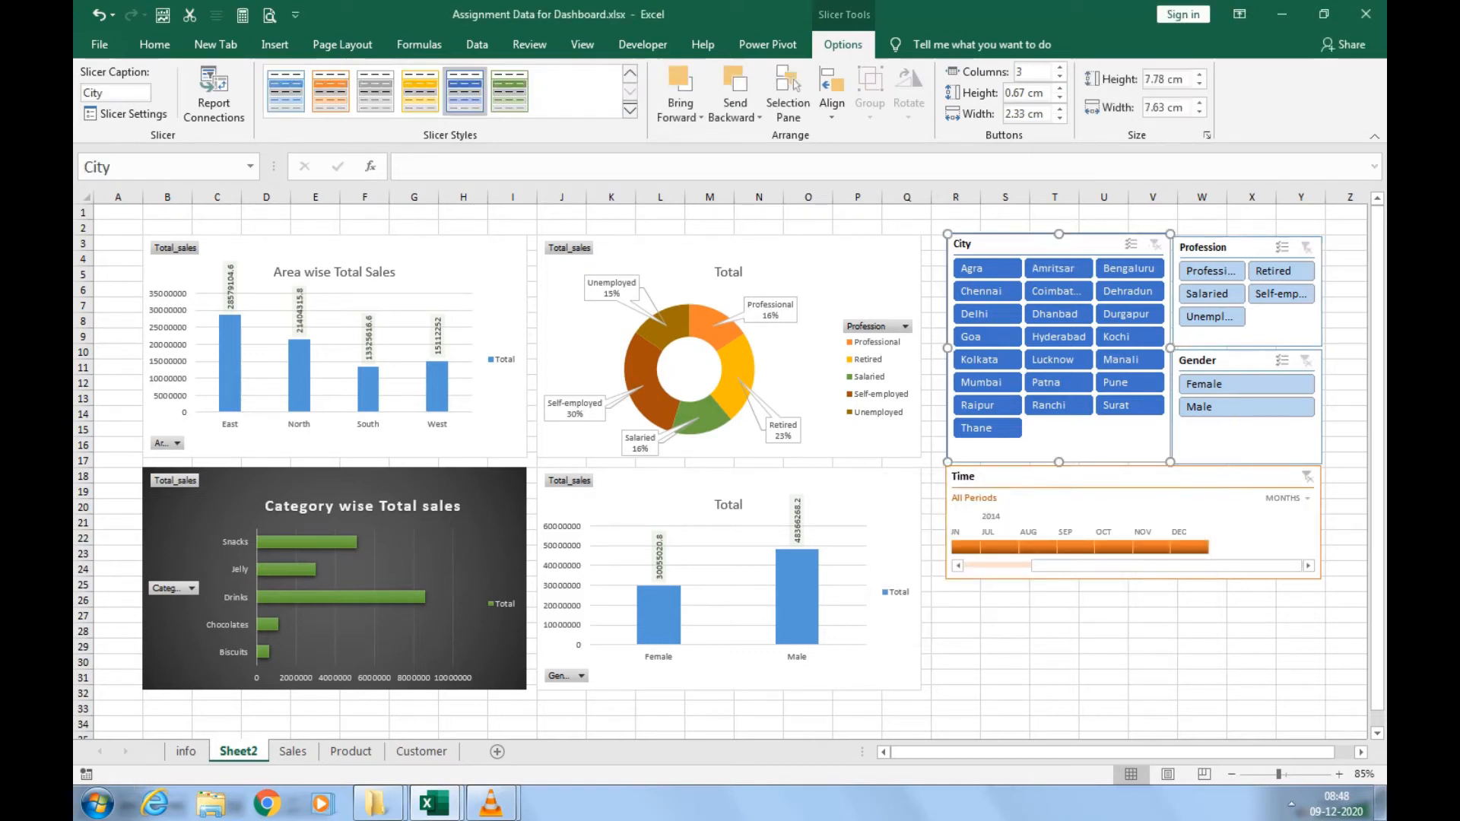
{"action": "left_click", "coordinate": [214, 95]}
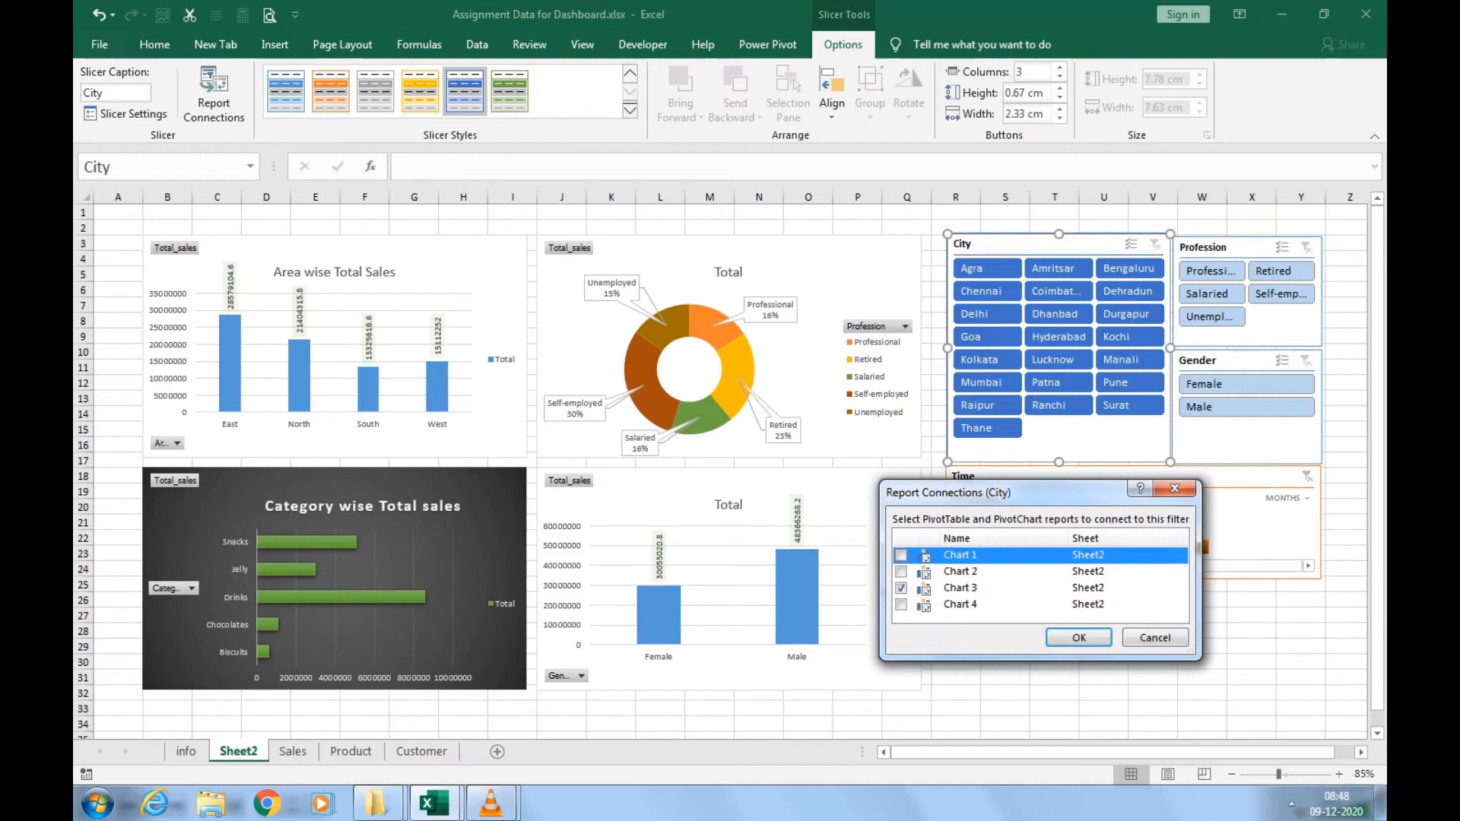
{"action": "left_click", "coordinate": [901, 604]}
{"action": "left_click", "coordinate": [901, 572]}
{"action": "left_click", "coordinate": [901, 555]}
{"action": "left_click", "coordinate": [1079, 637]}
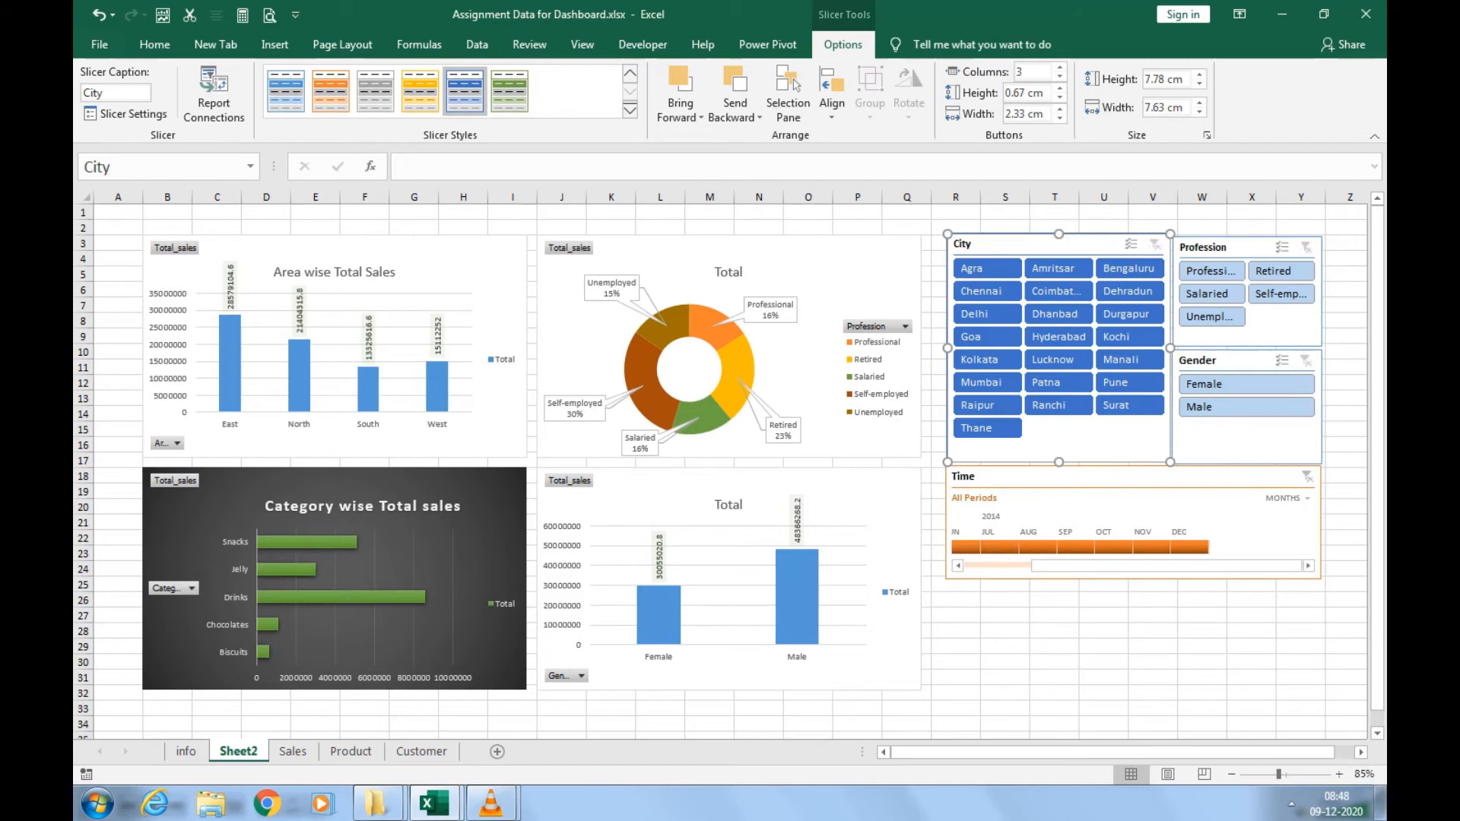
Check which filters are connected to the Profession doughnut chart and leave the connections as they are.
{"action": "left_click", "coordinate": [842, 271]}
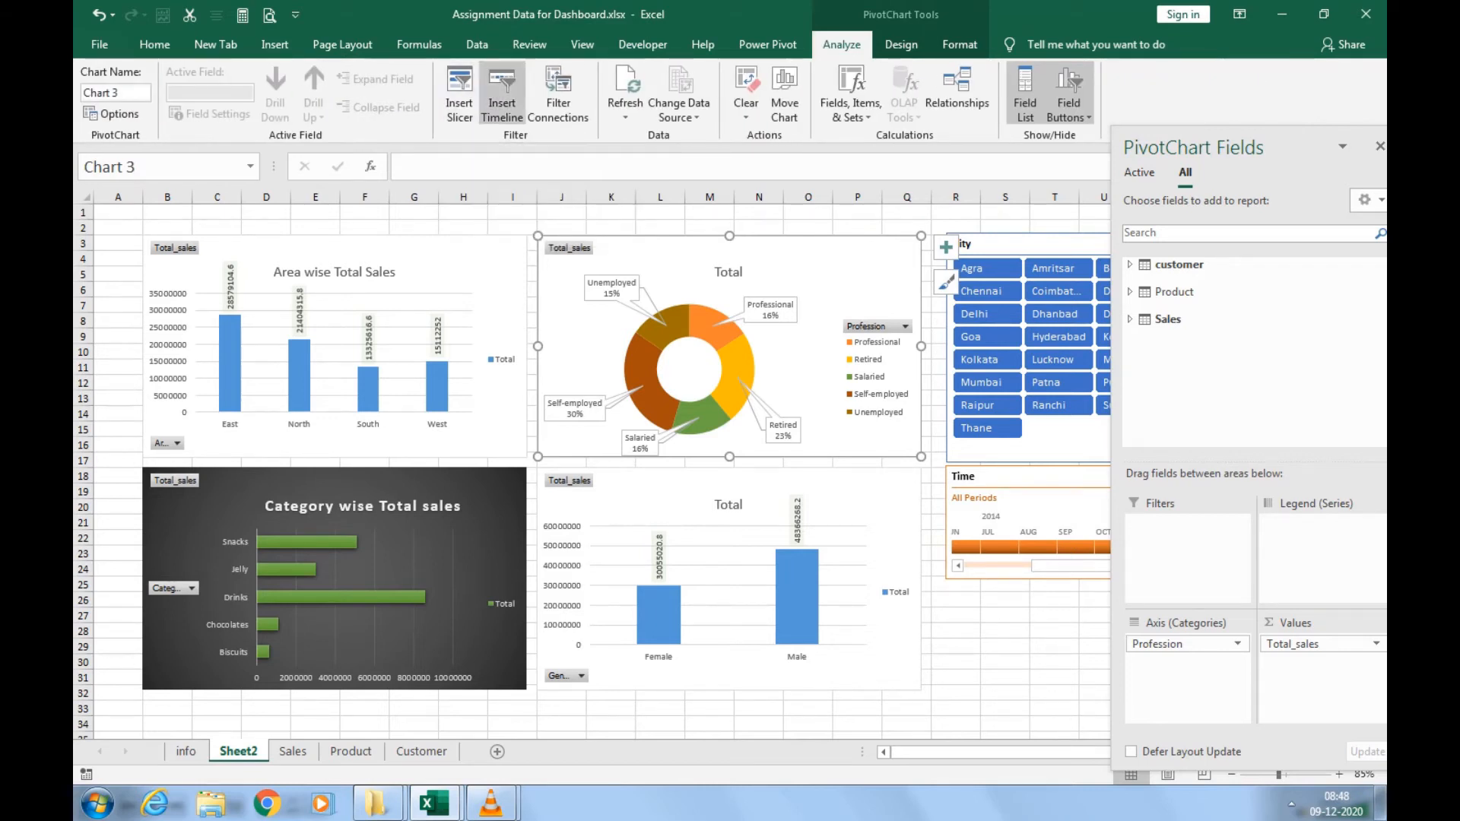
{"action": "left_click", "coordinate": [558, 99]}
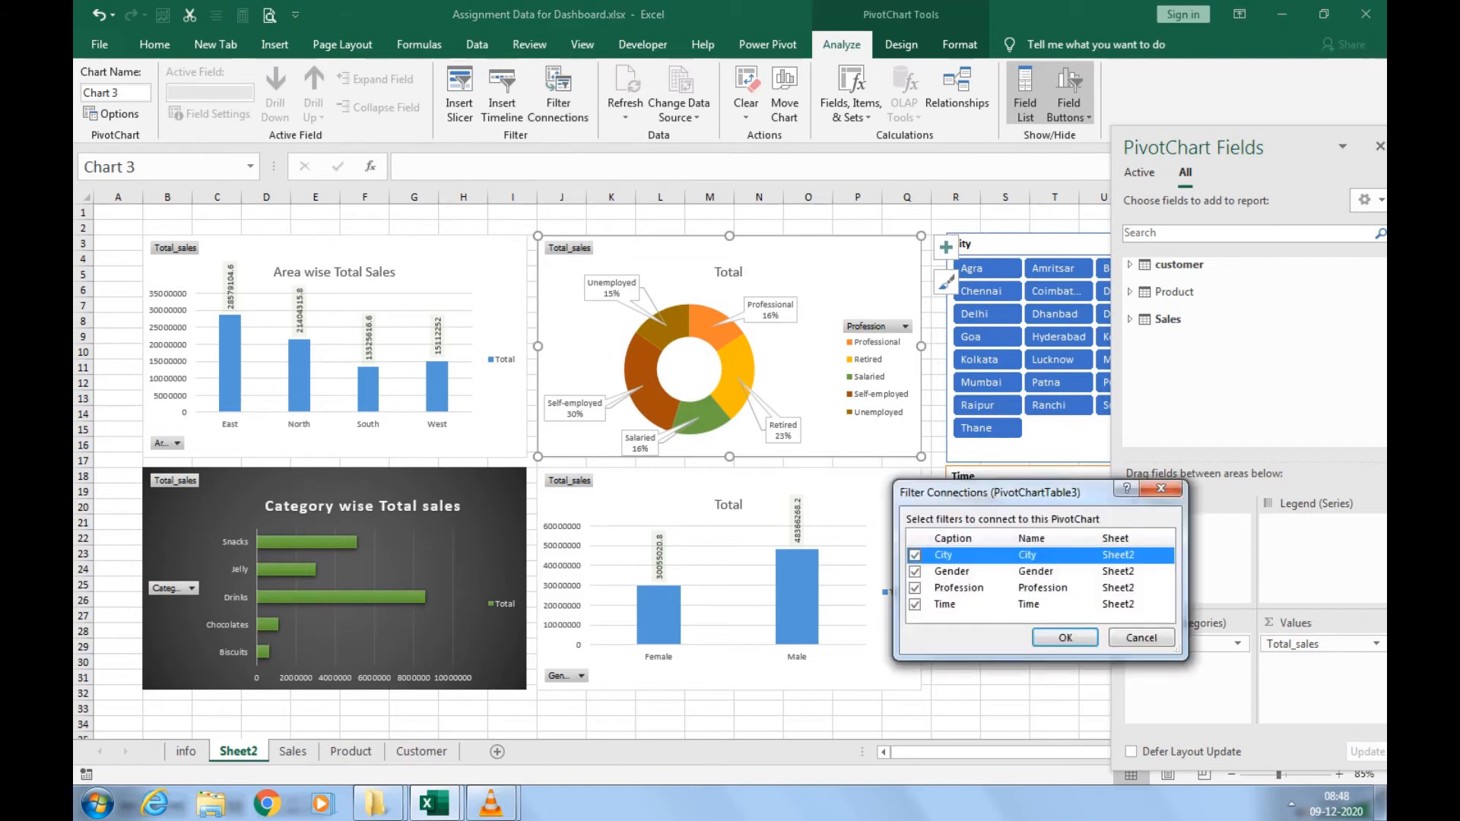
{"action": "left_click", "coordinate": [1141, 638]}
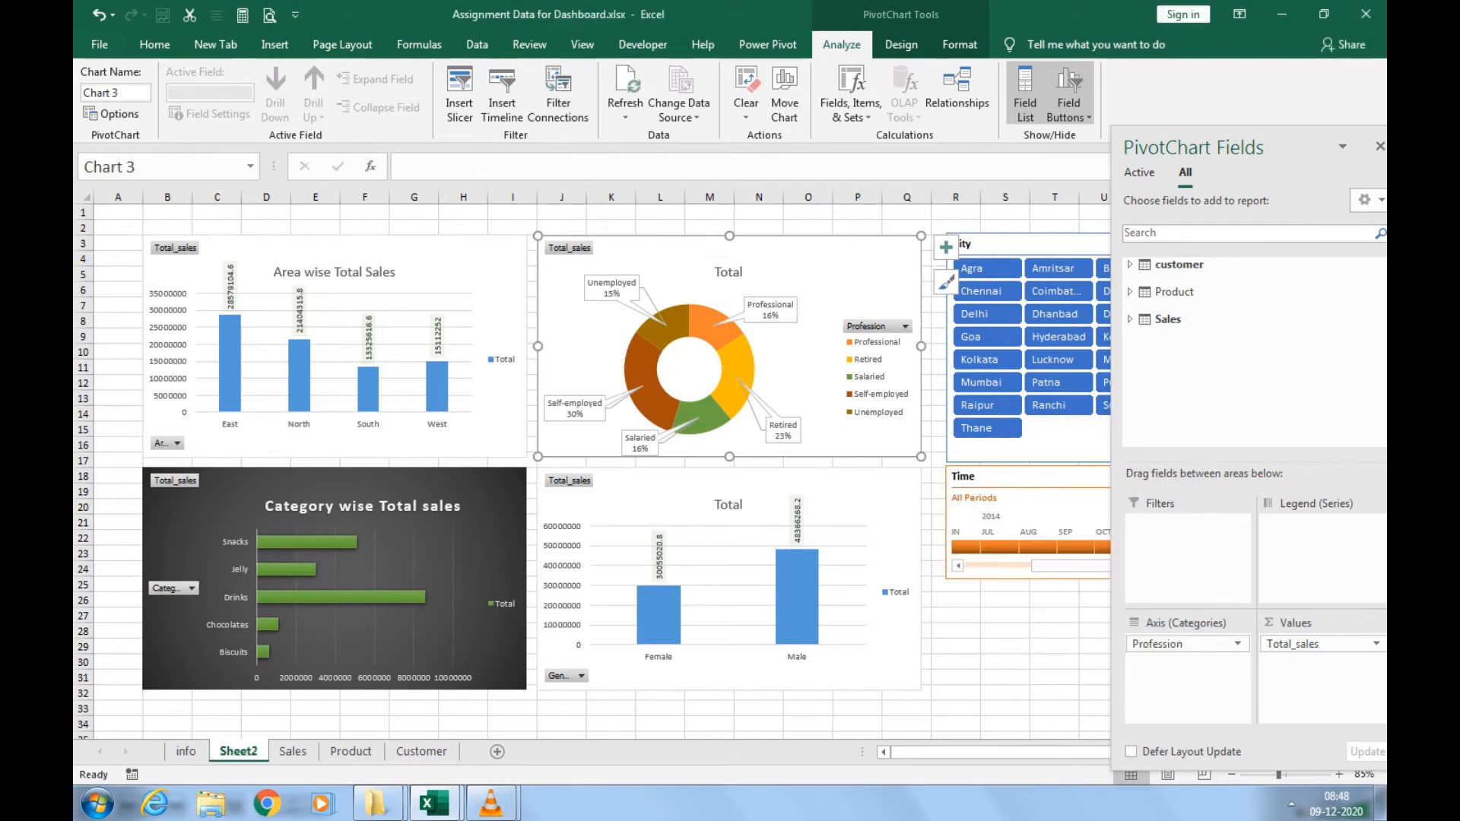
Examine the customer, Product and Sales fields available as slicers for the doughnut chart, without inserting any.
{"action": "left_click", "coordinate": [459, 92]}
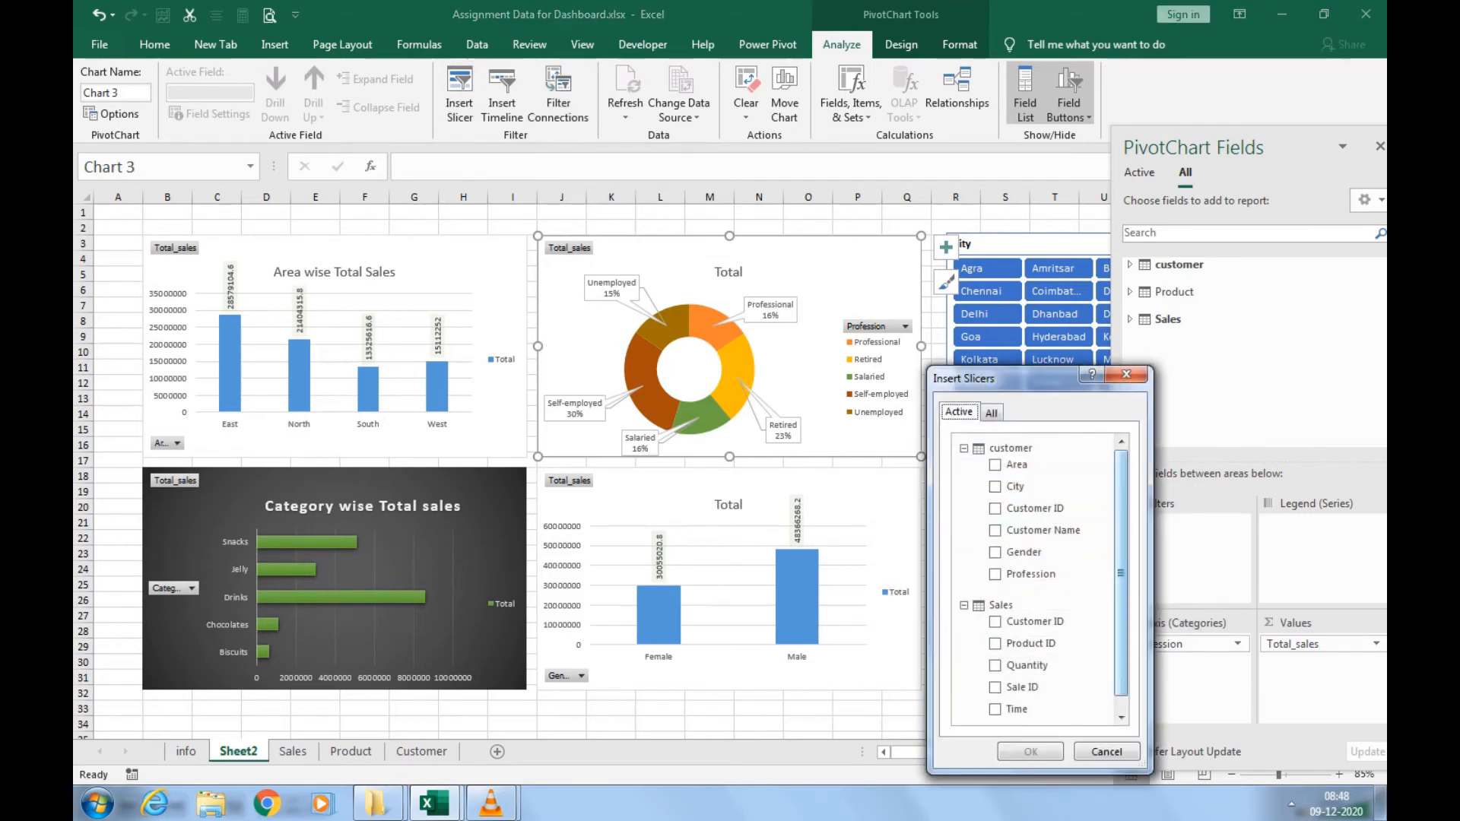
{"action": "left_click_drag", "start_coordinate": [1120, 573], "coordinate": [1121, 586]}
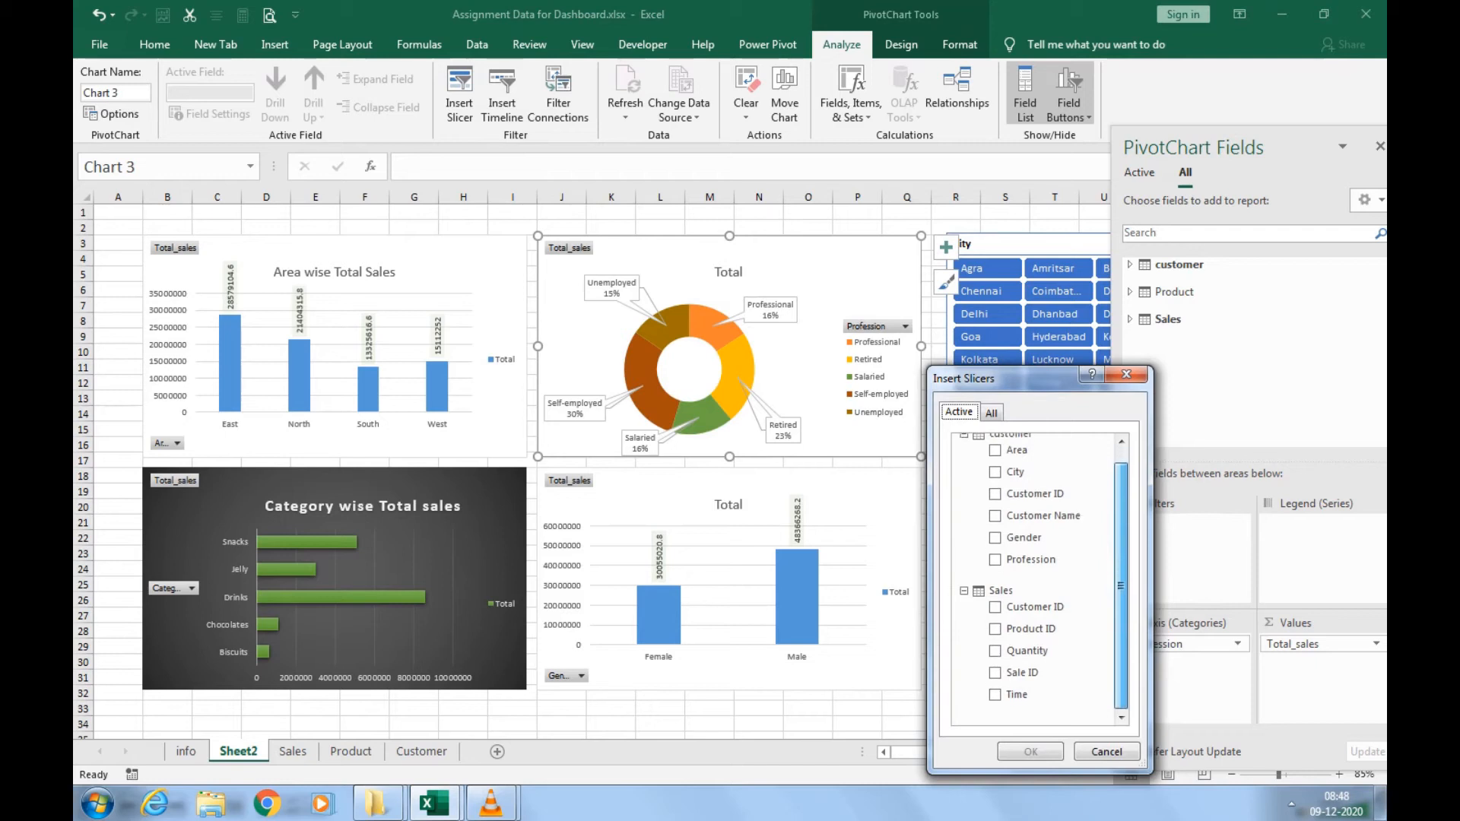
{"action": "left_click", "coordinate": [964, 436]}
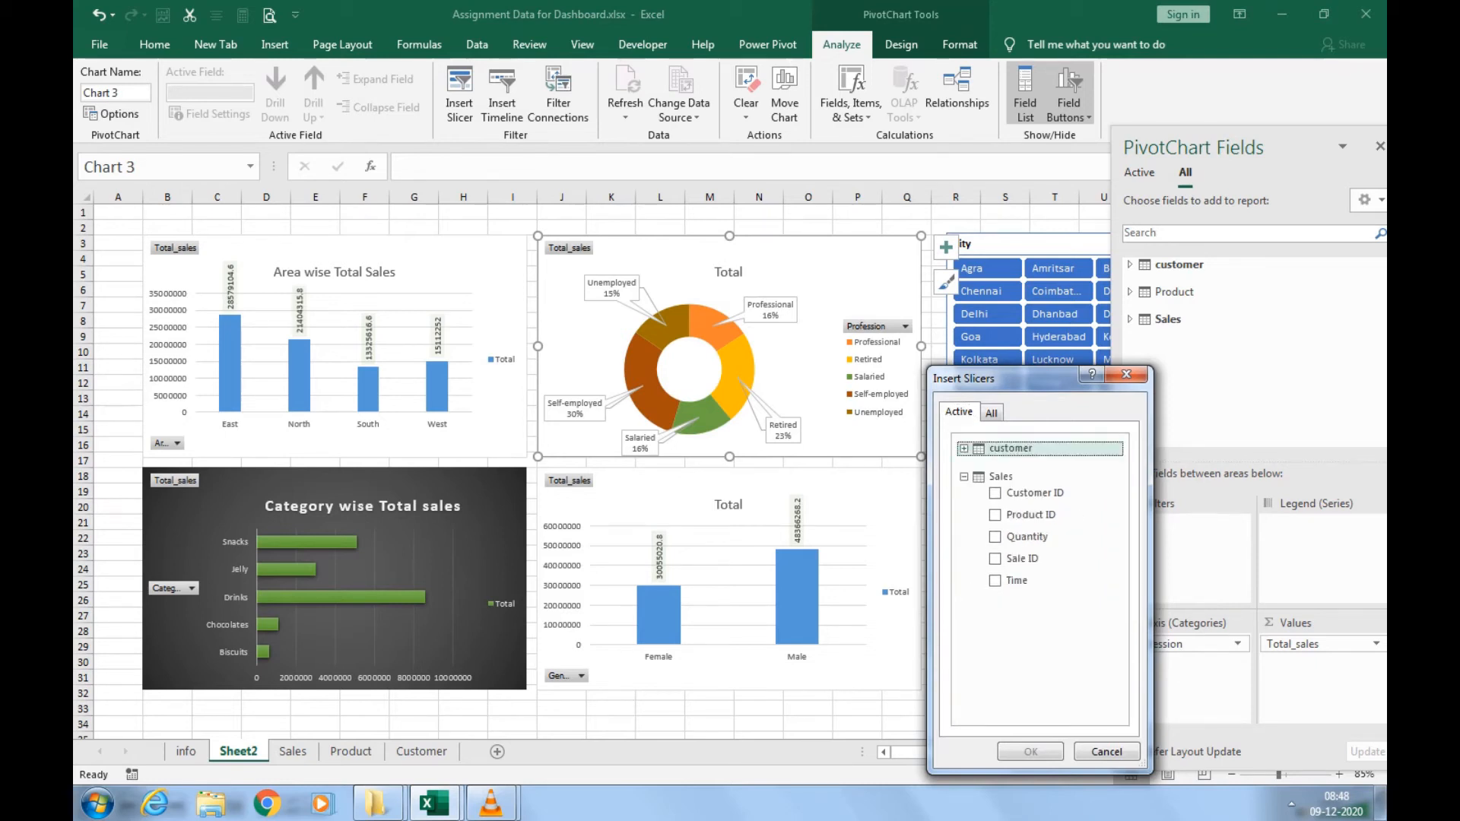
{"action": "left_click", "coordinate": [992, 411]}
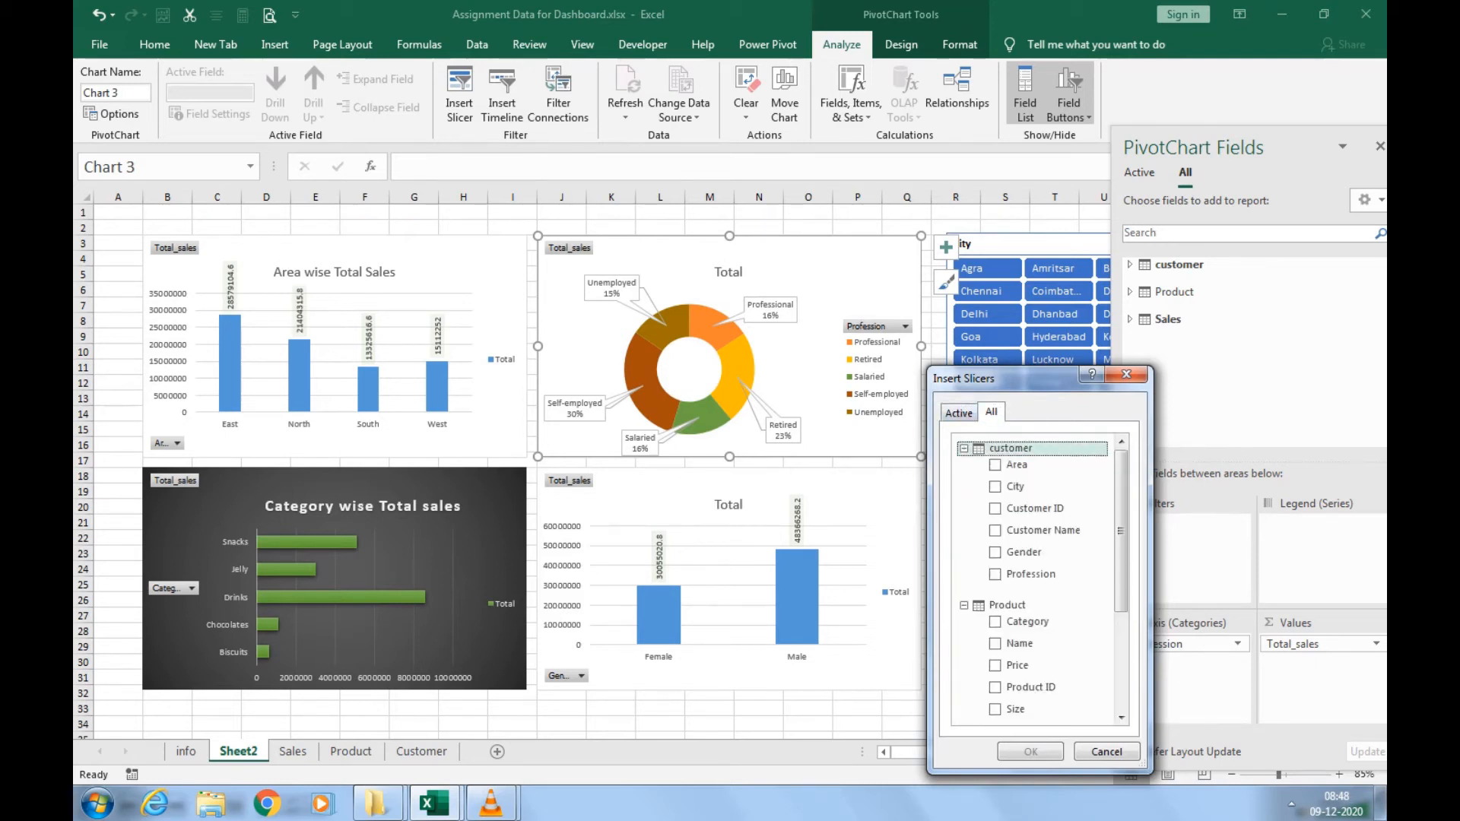
{"action": "left_click", "coordinate": [964, 448]}
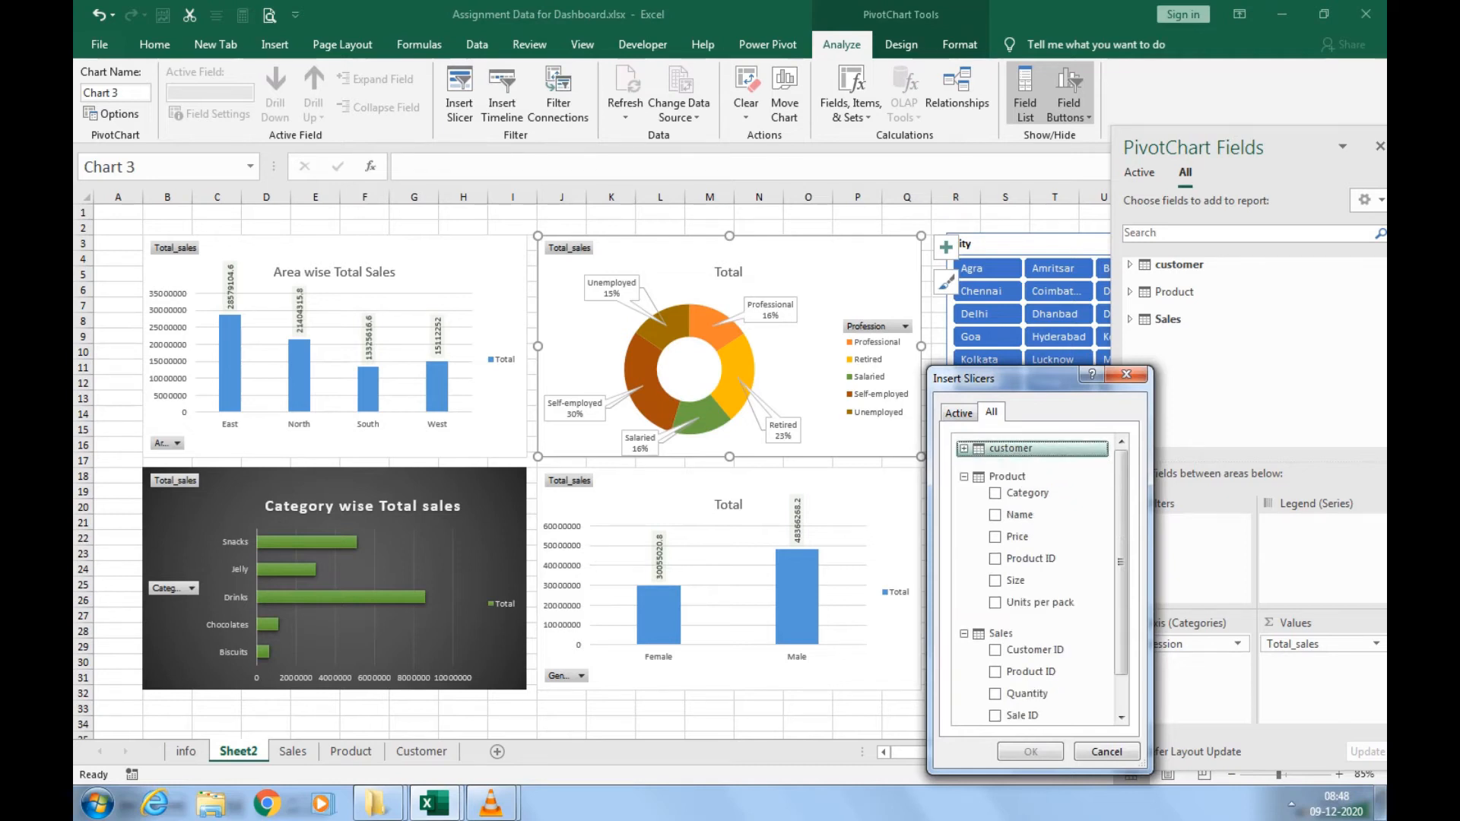
{"action": "left_click", "coordinate": [964, 634]}
{"action": "left_click", "coordinate": [964, 477]}
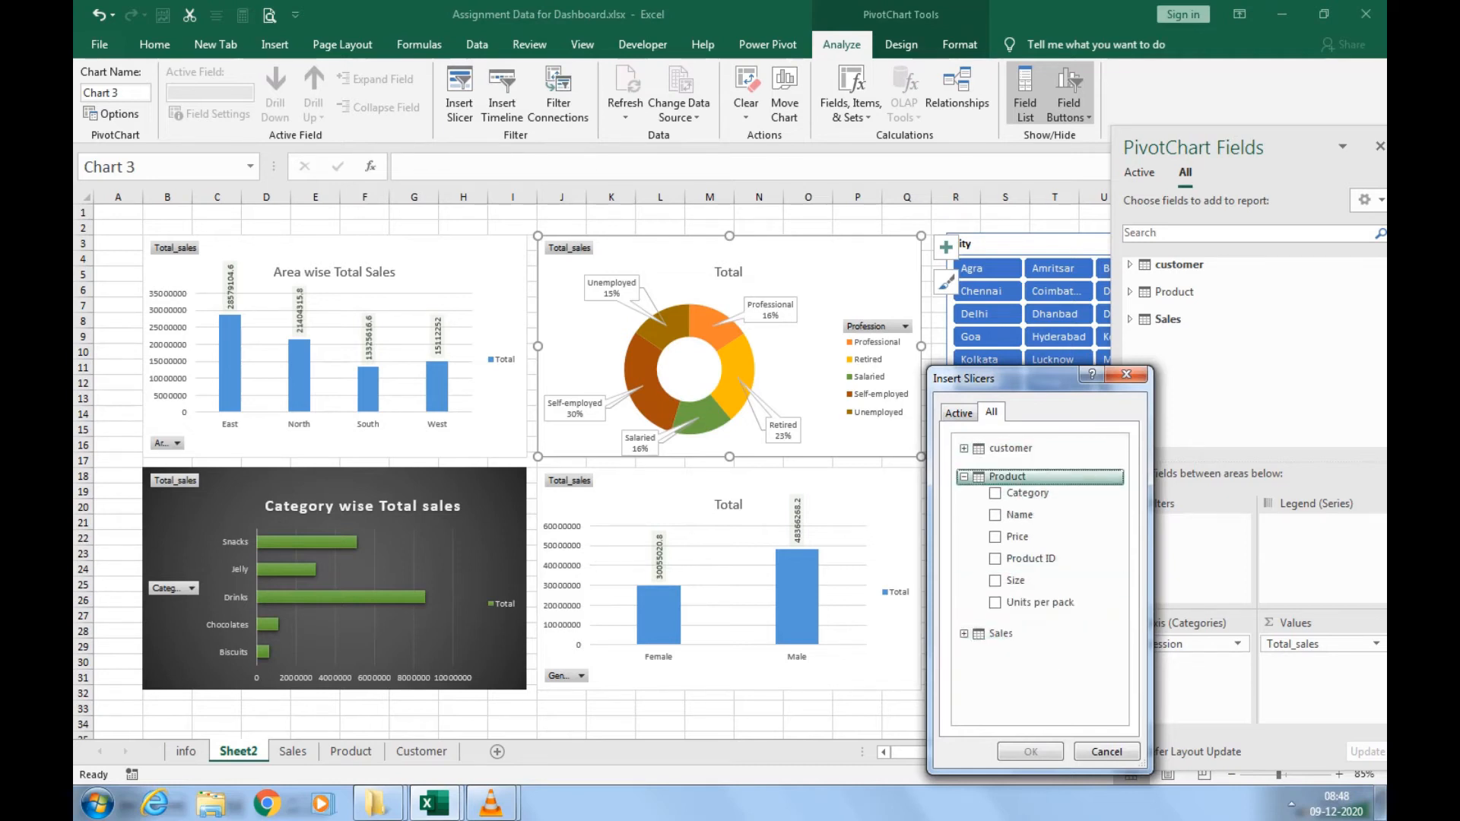
{"action": "left_click", "coordinate": [964, 505]}
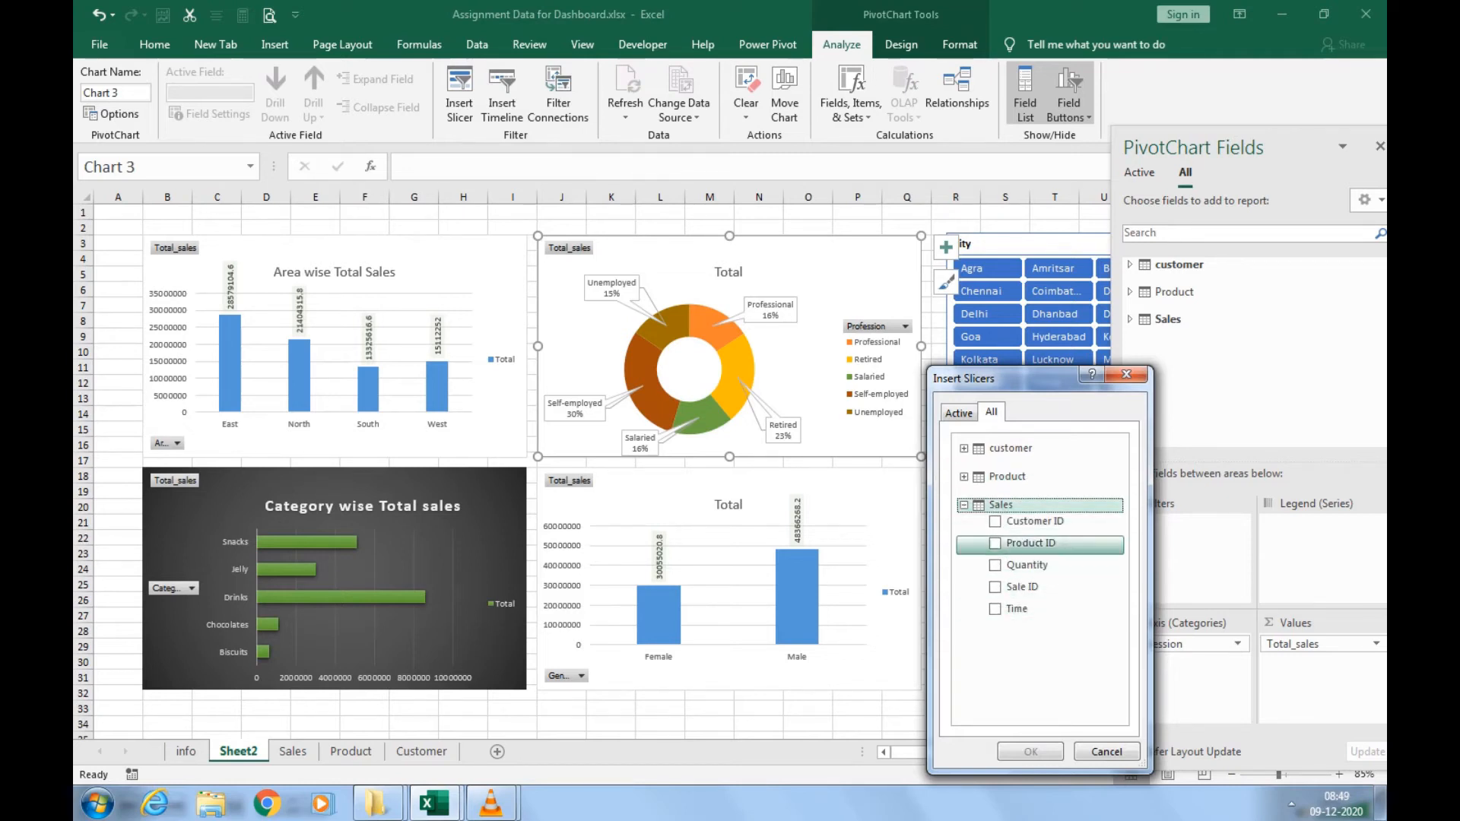
{"action": "left_click", "coordinate": [965, 505]}
{"action": "left_click", "coordinate": [1106, 752]}
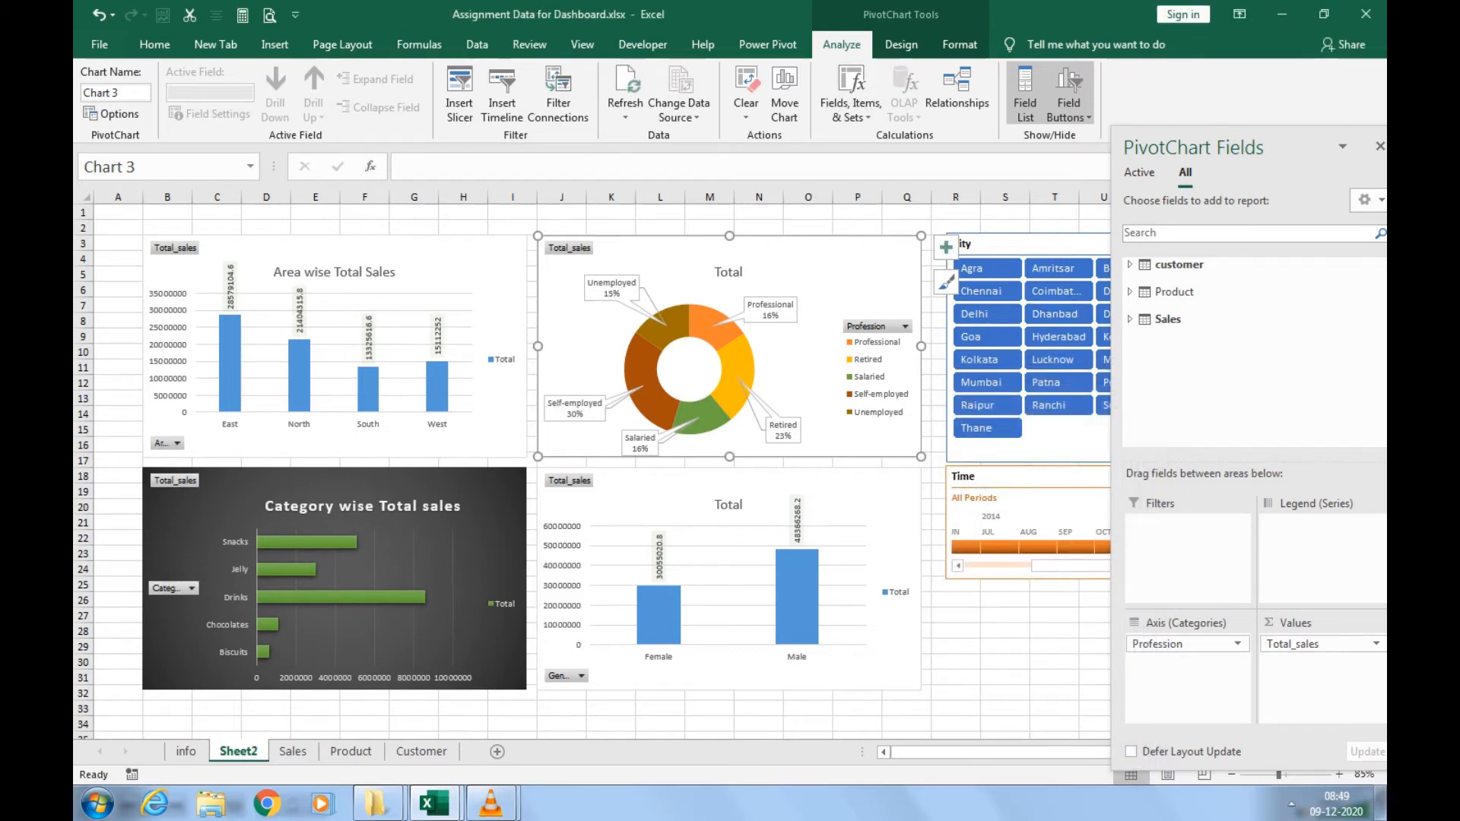
Review the doughnut chart's filter connections once more and return to the City slicer.
{"action": "left_click", "coordinate": [558, 95]}
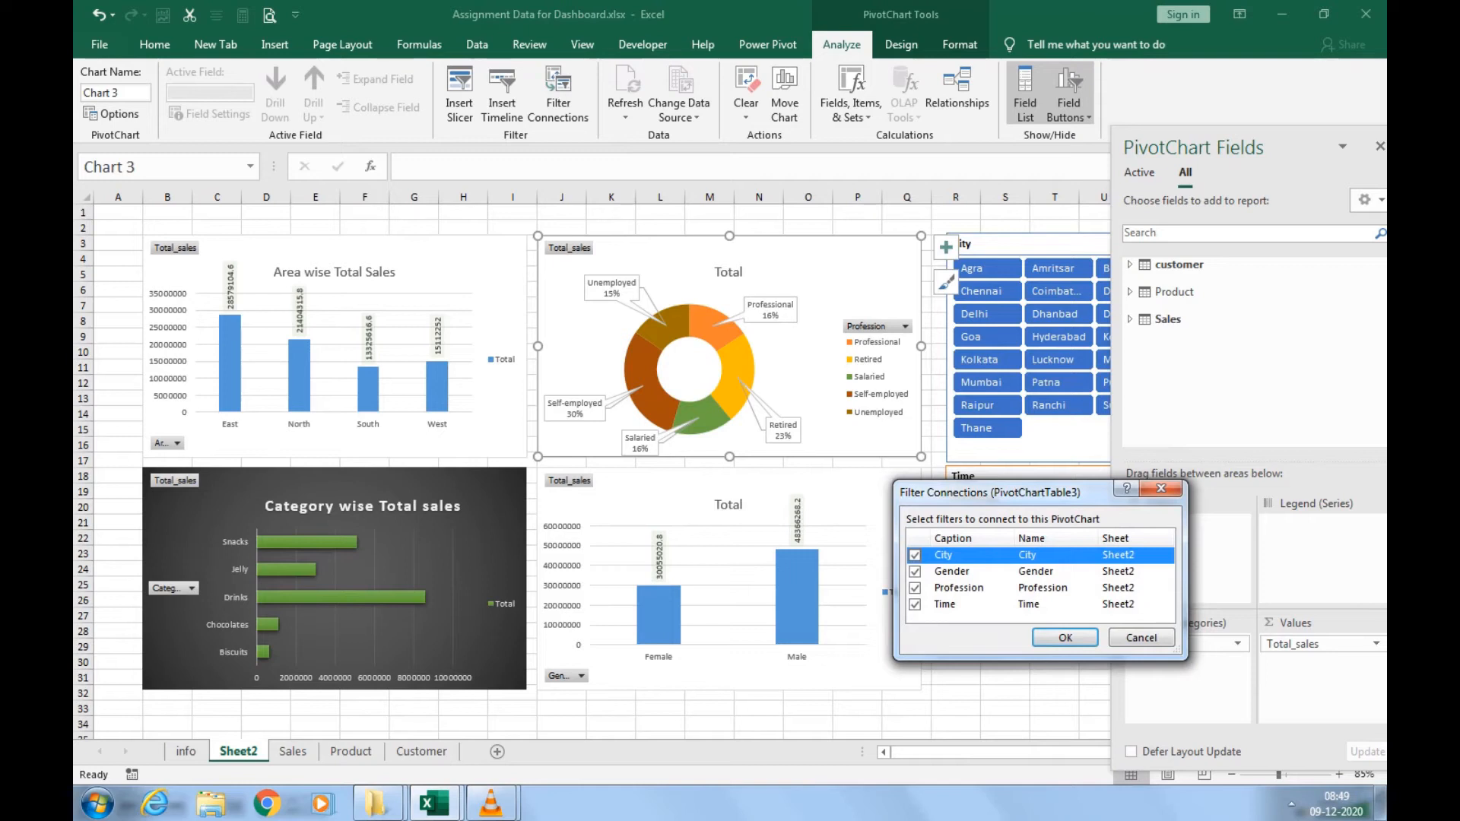
{"action": "key", "text": "Return"}
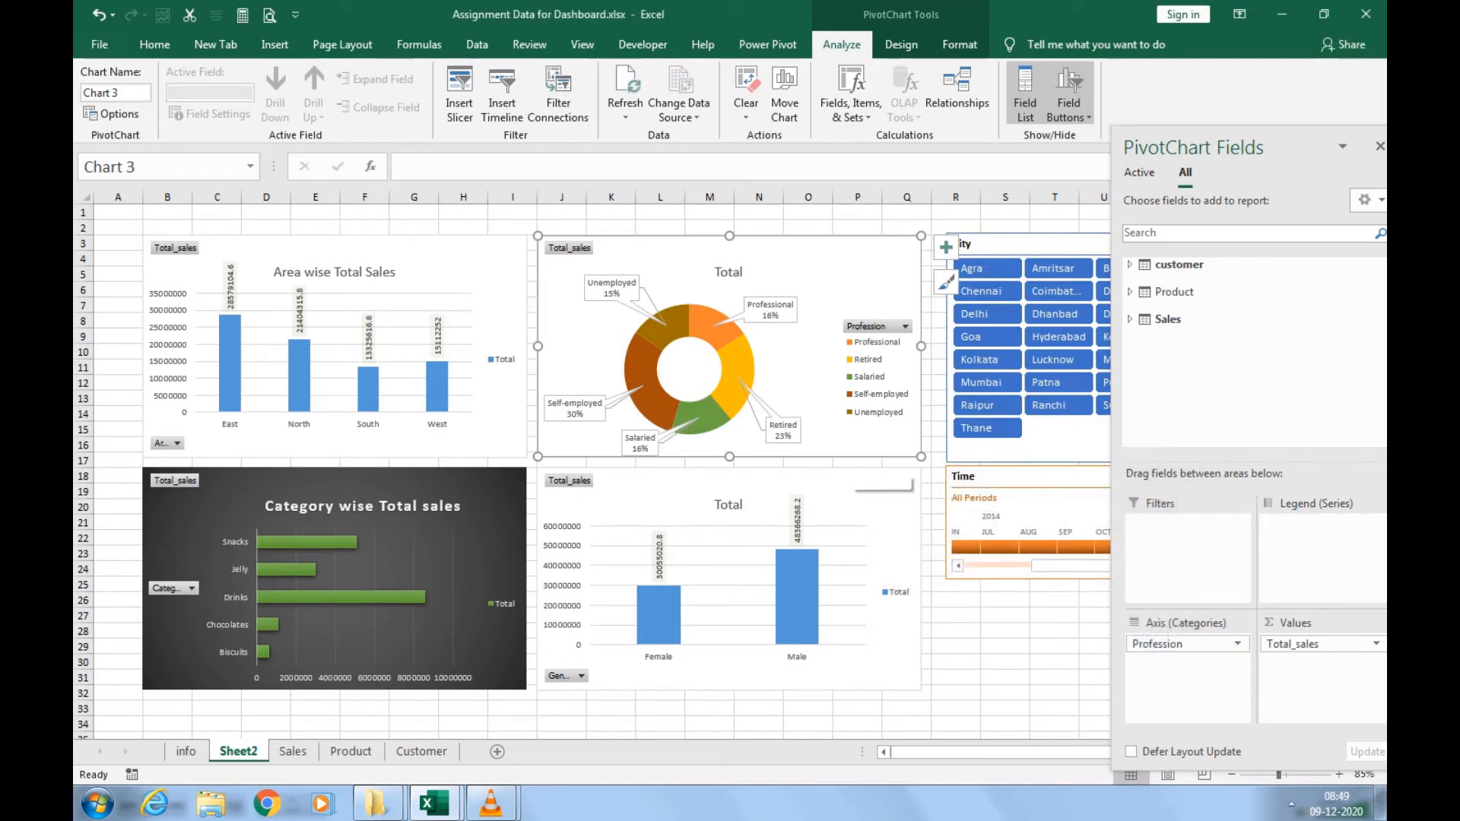
{"action": "left_click", "coordinate": [1008, 447]}
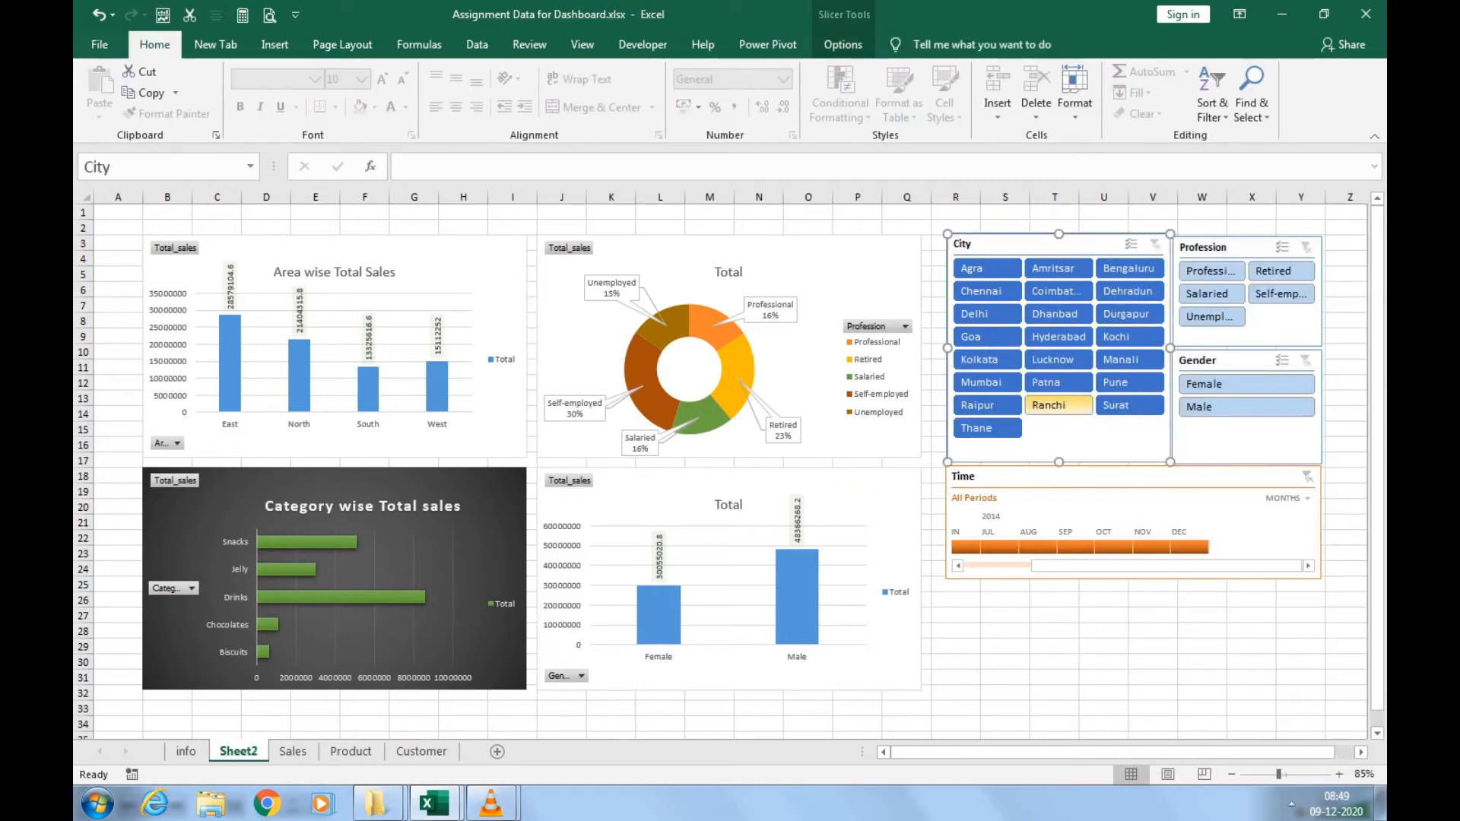
Check which pivot charts the City slicer is connected to and keep all connections.
{"action": "left_click", "coordinate": [843, 44]}
{"action": "left_click", "coordinate": [209, 97]}
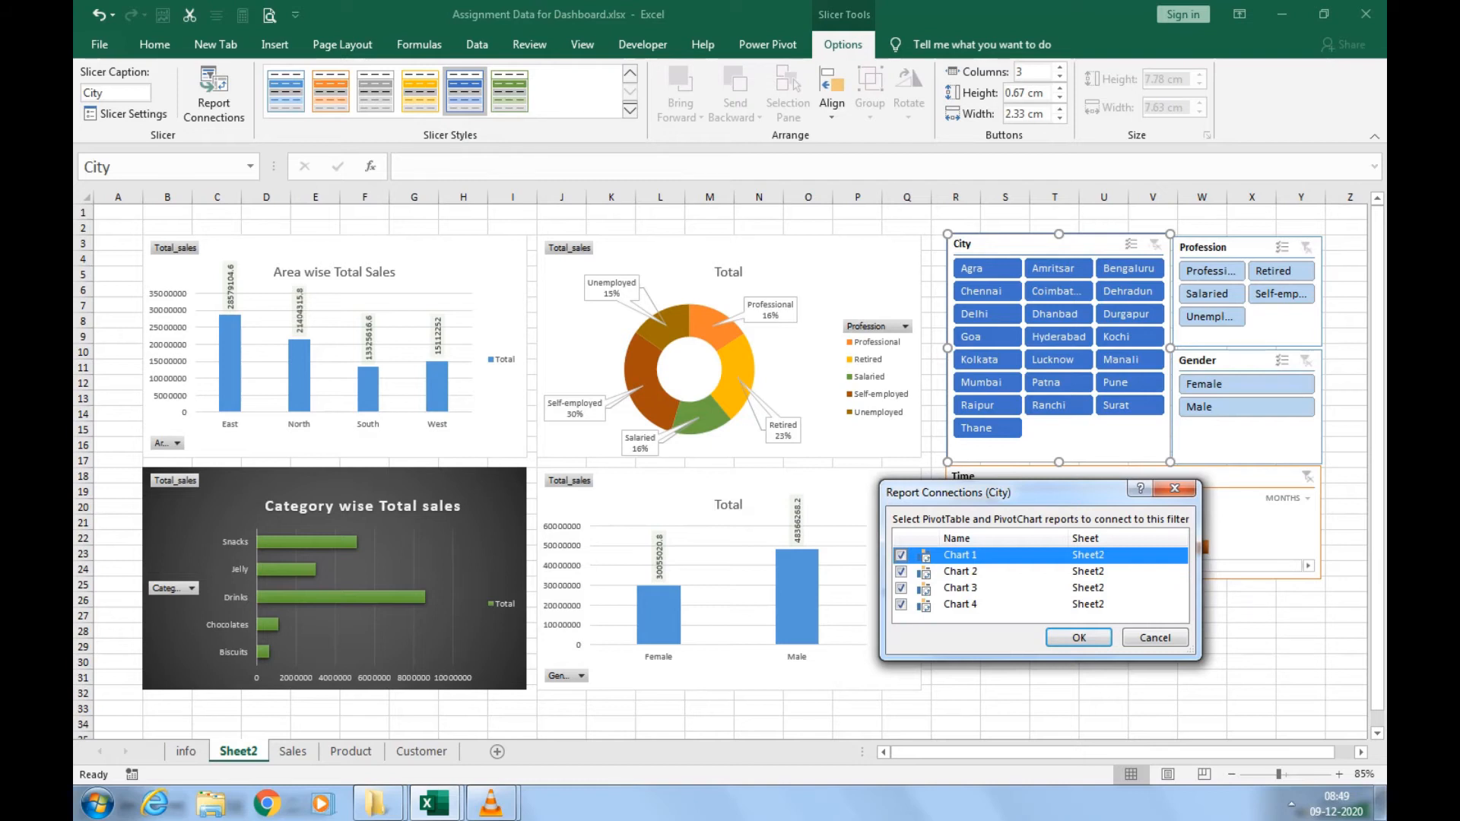
{"action": "key", "text": "Return"}
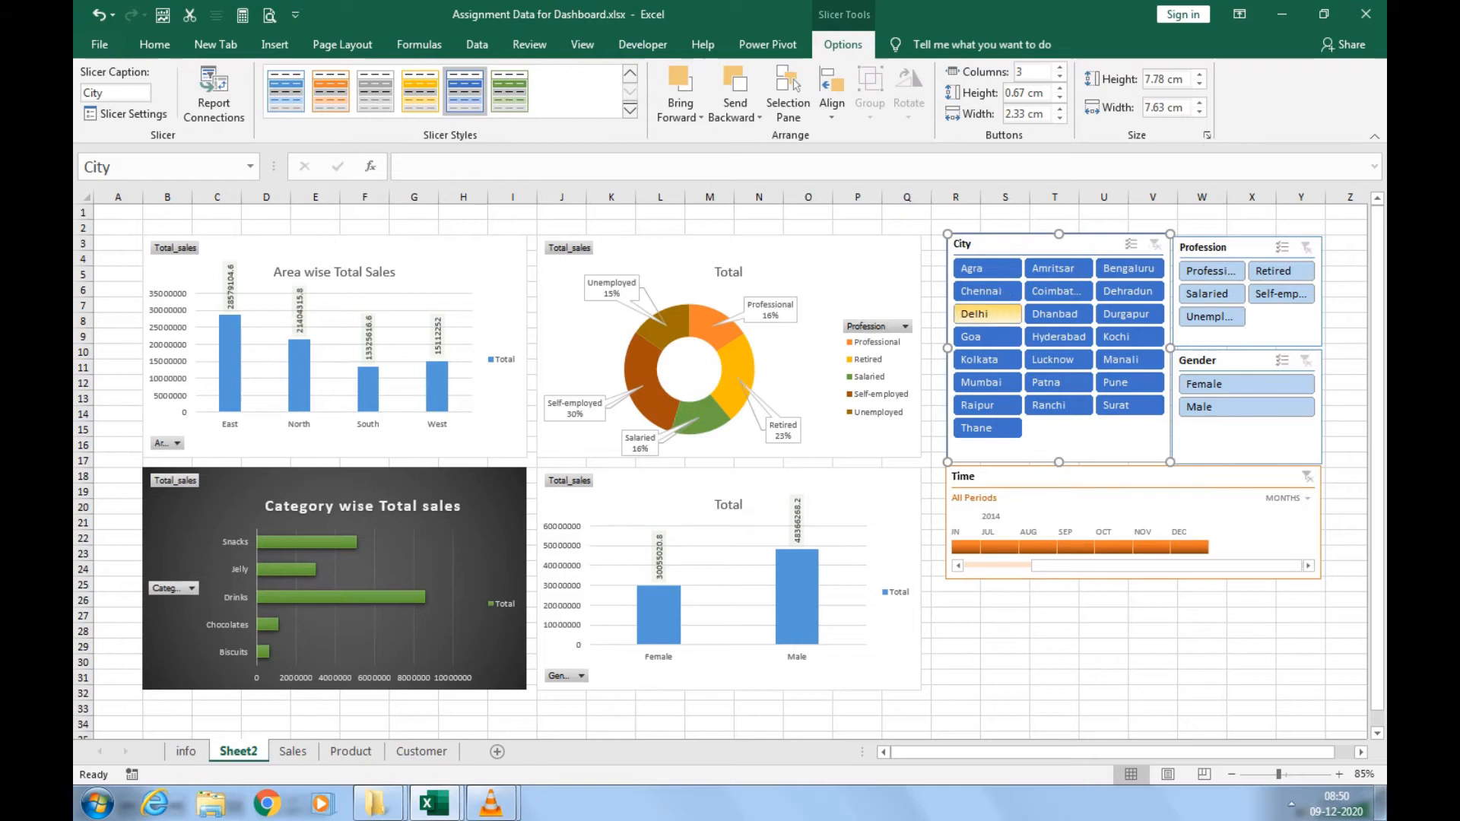
Filter the dashboard to the city Delhi and the profession Retired.
{"action": "left_click", "coordinate": [981, 314]}
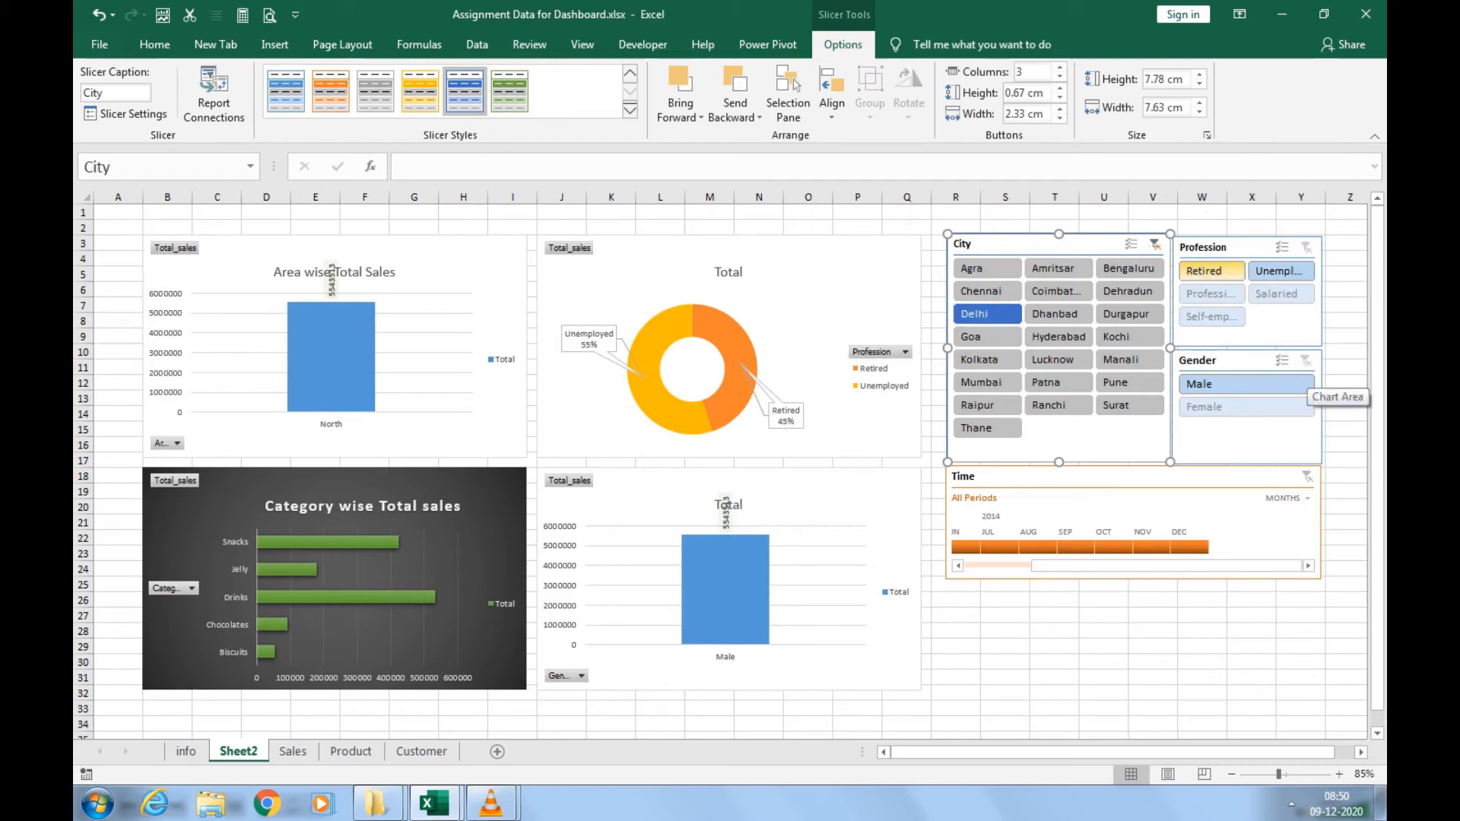
{"action": "left_click", "coordinate": [1210, 271]}
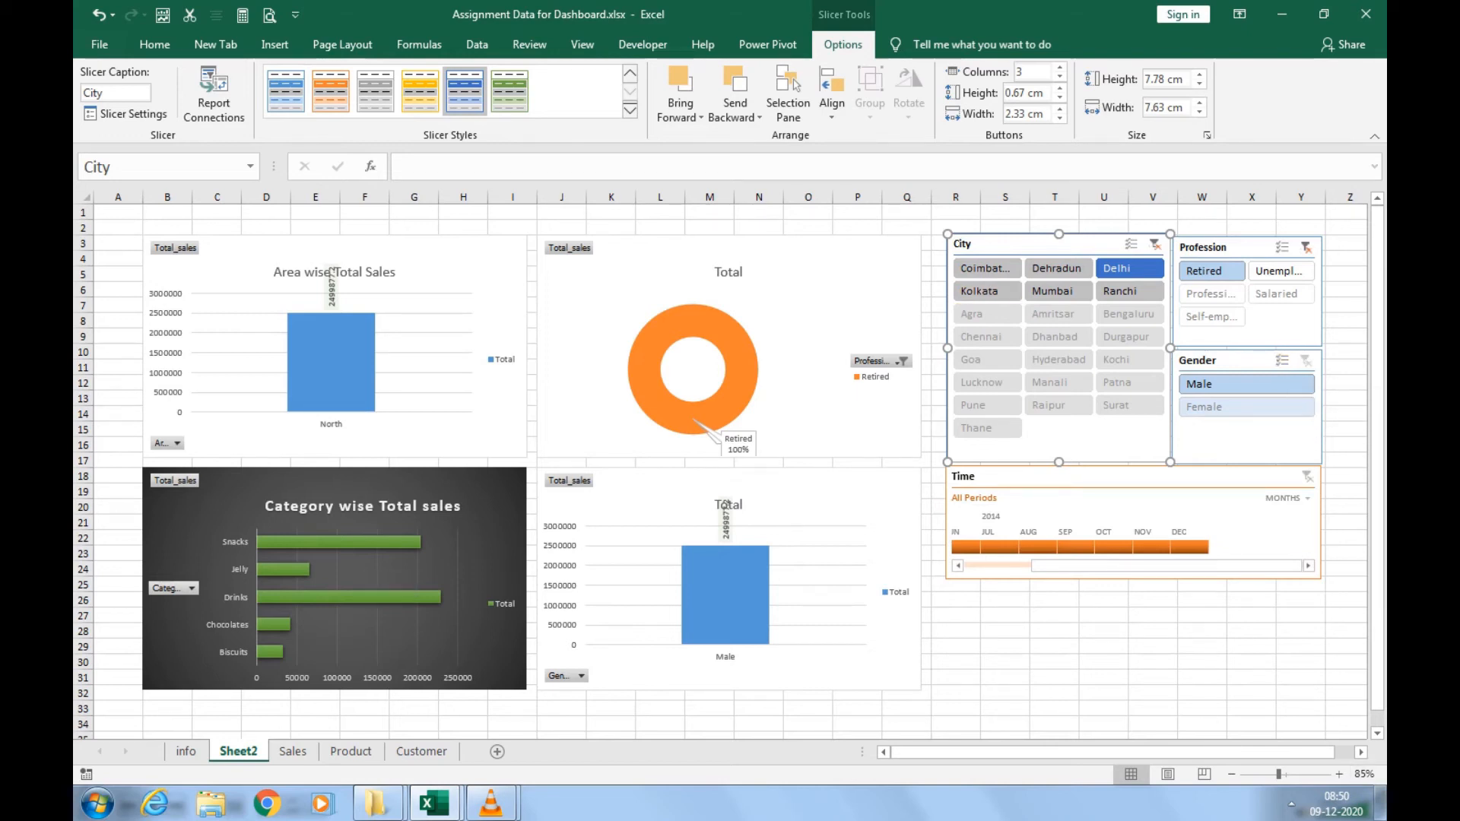
Insert a slicer for the Product table's Category field from the Profession doughnut chart.
{"action": "left_click", "coordinate": [832, 292]}
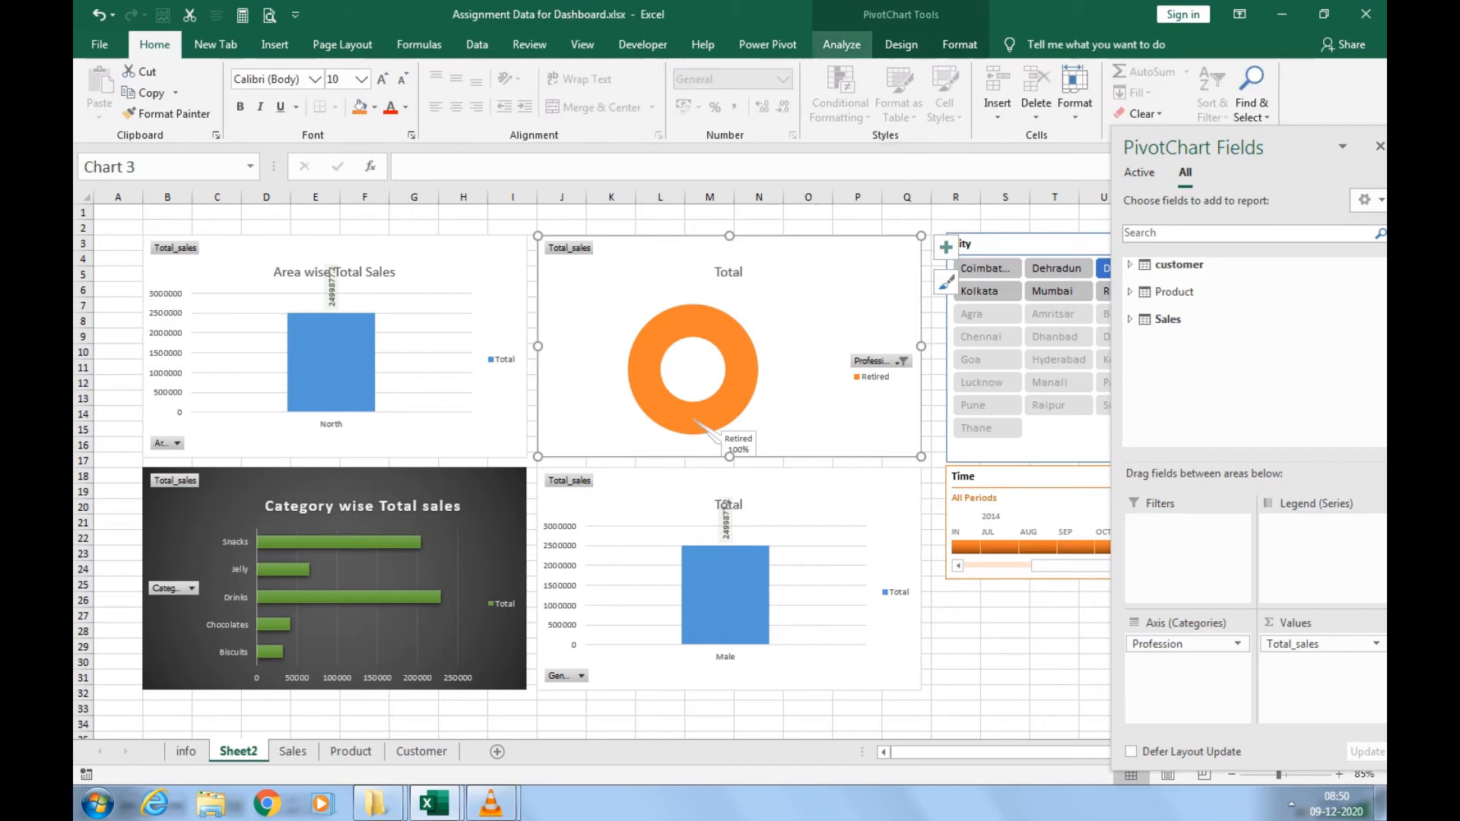
{"action": "left_click", "coordinate": [841, 44]}
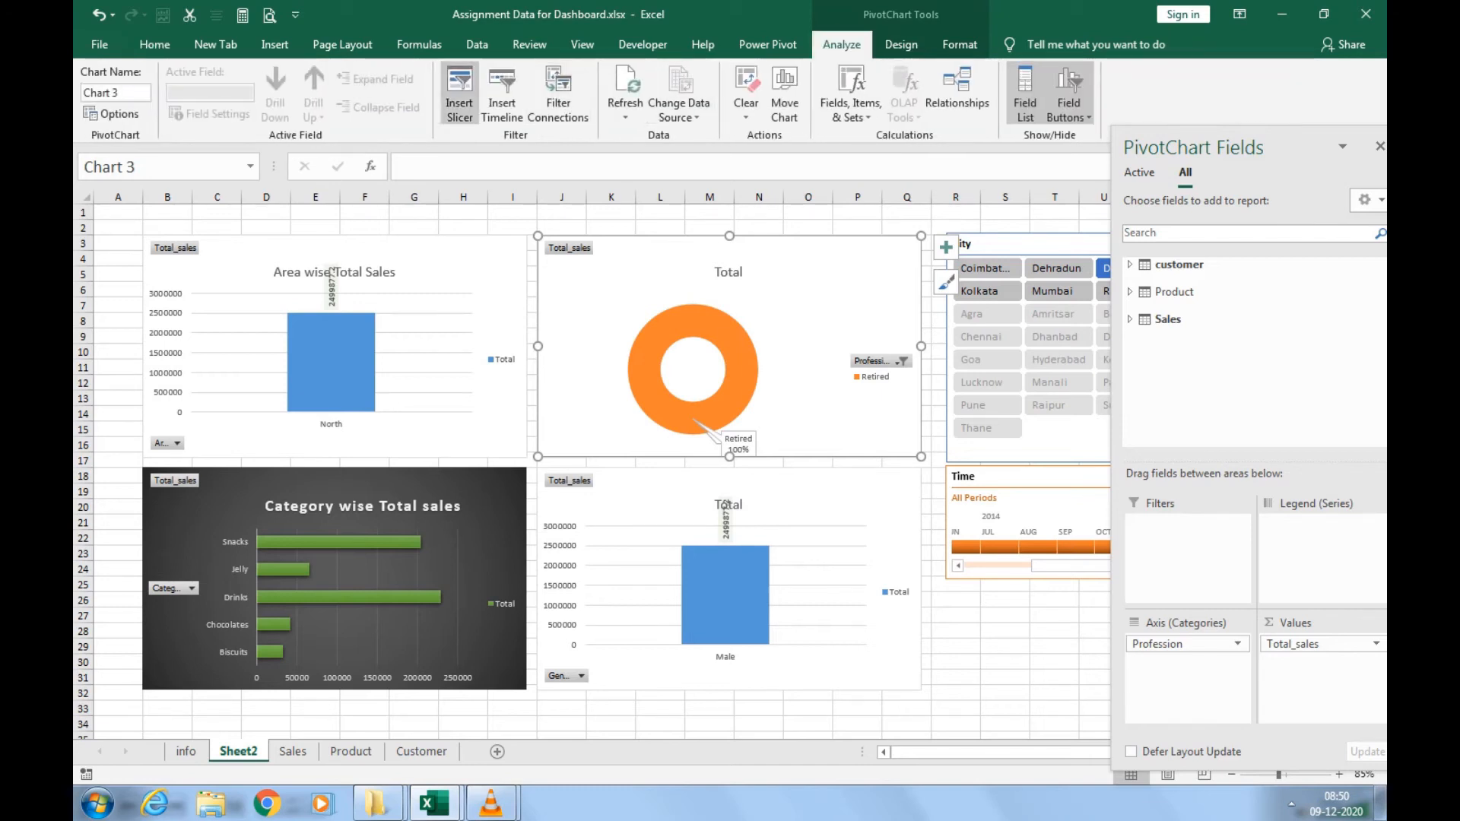
{"action": "left_click", "coordinate": [459, 95]}
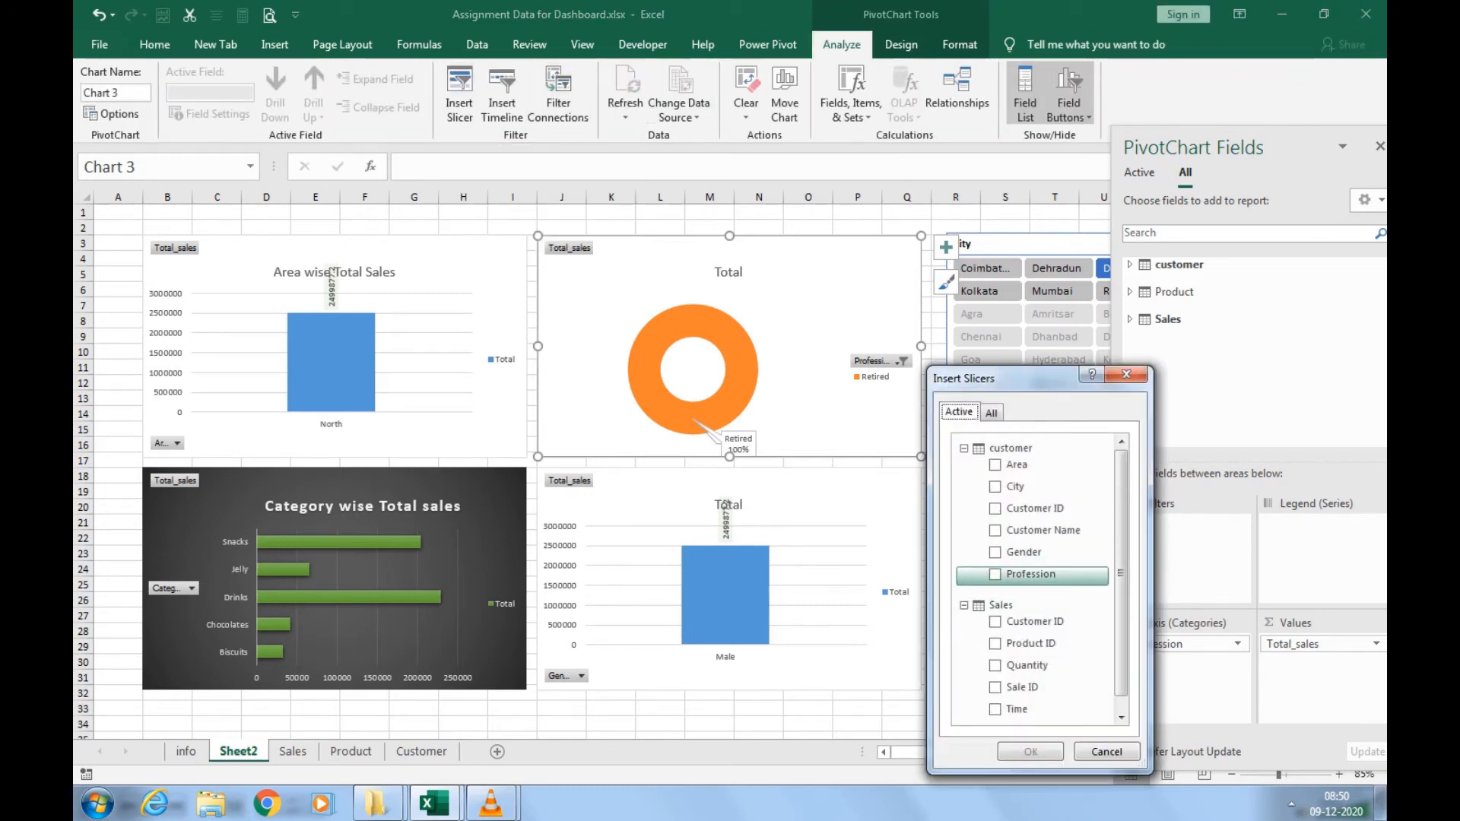
{"action": "left_click_drag", "start_coordinate": [1120, 539], "coordinate": [1120, 553]}
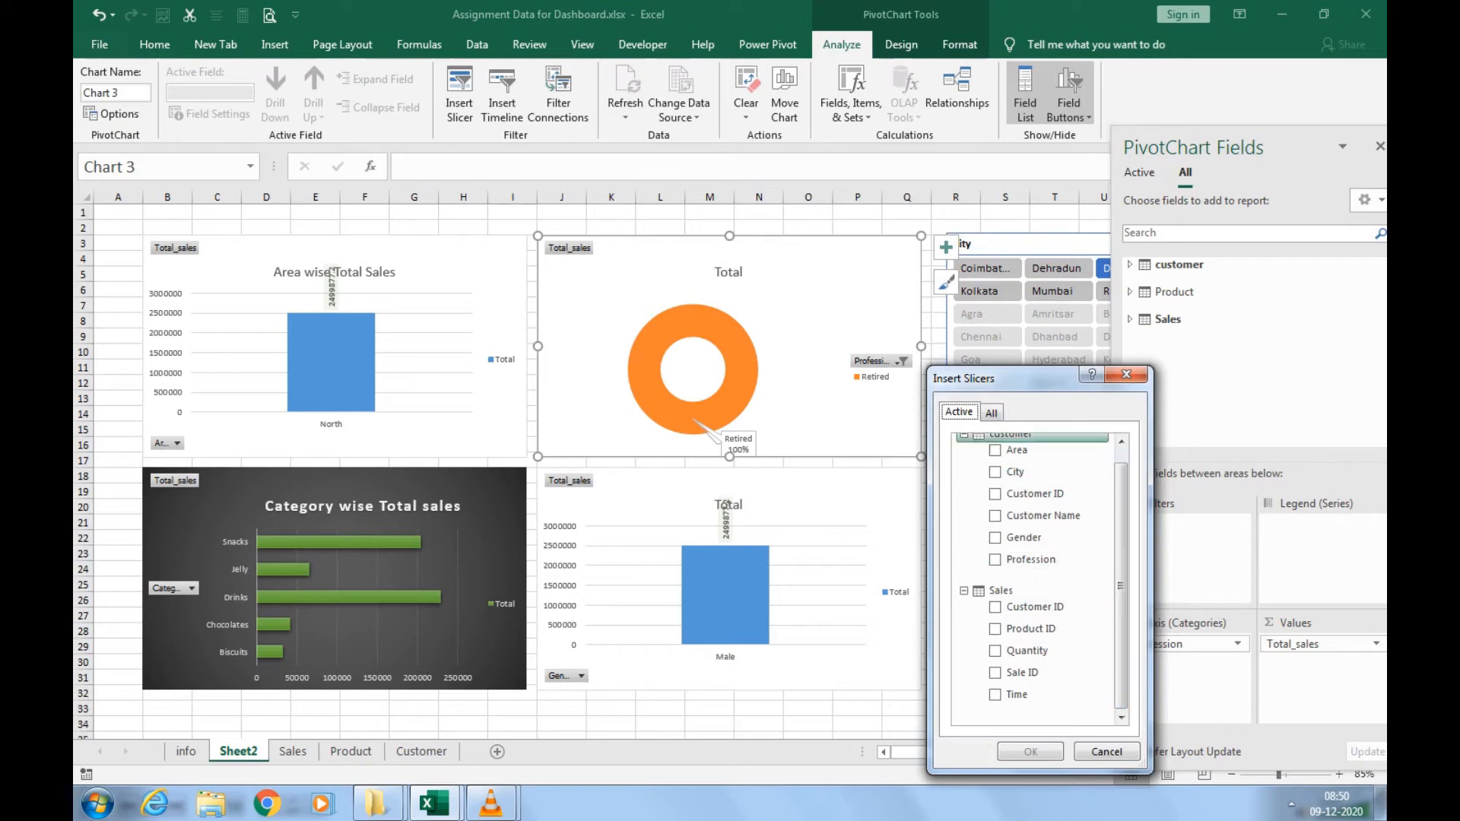
{"action": "left_click", "coordinate": [992, 412]}
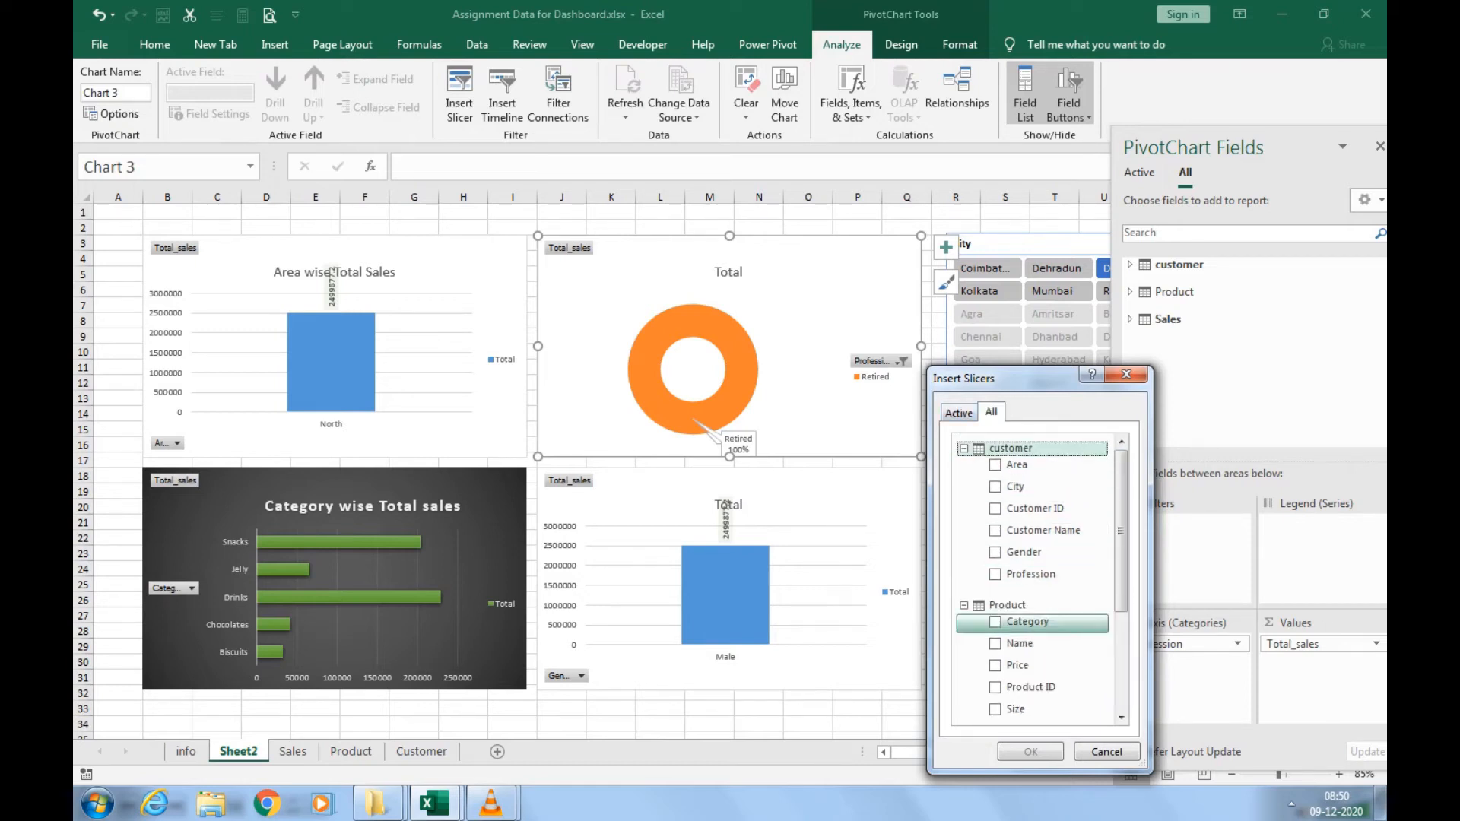
{"action": "left_click", "coordinate": [994, 621]}
{"action": "left_click", "coordinate": [1030, 751]}
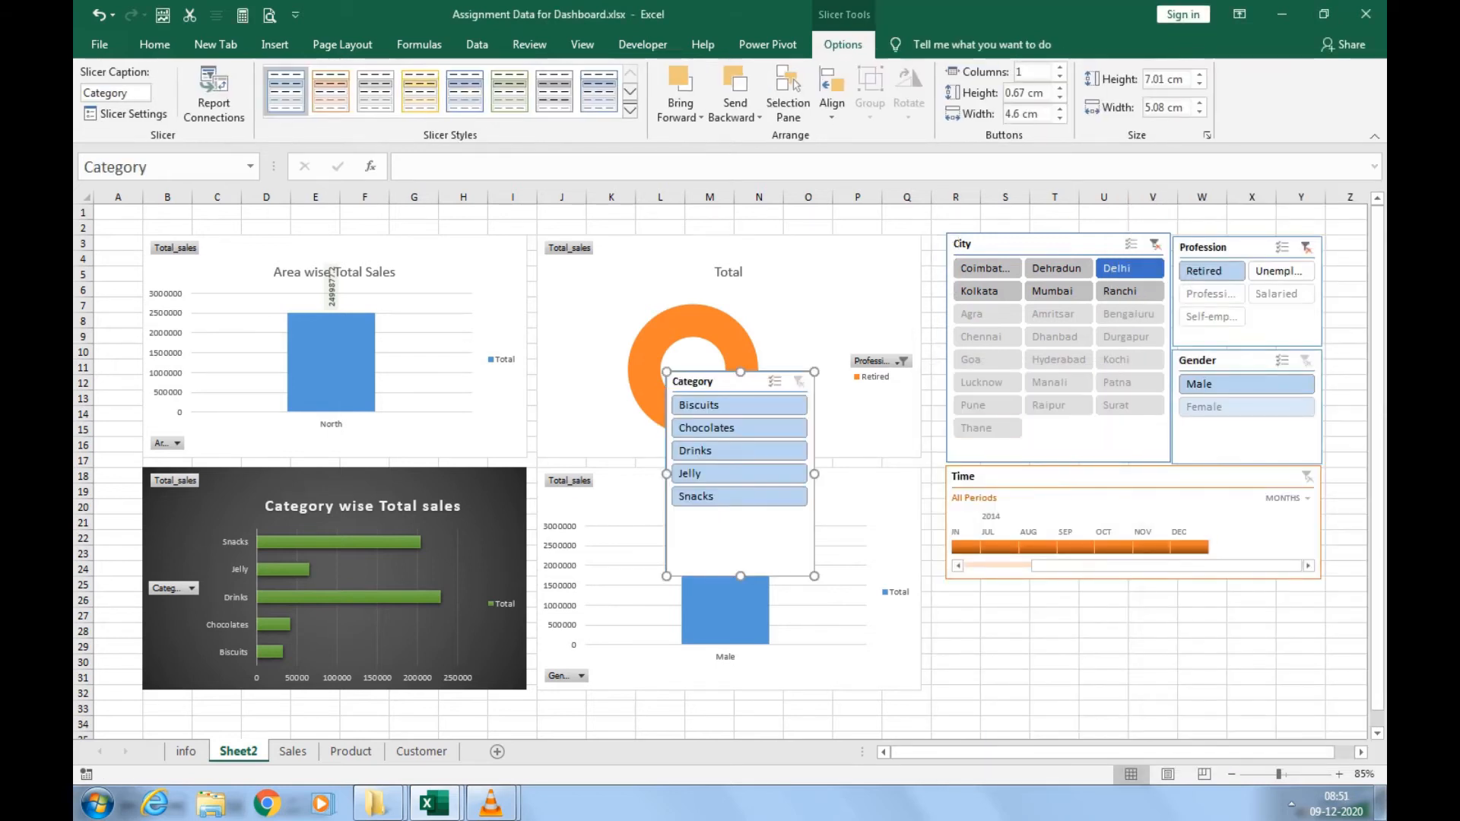
Shrink the Category slicer to about 4.78 cm high by 5.19 cm wide, place it below the timeline, and shift the timeline down.
{"action": "left_click_drag", "start_coordinate": [814, 576], "coordinate": [818, 511]}
{"action": "left_click_drag", "start_coordinate": [726, 382], "coordinate": [1231, 604]}
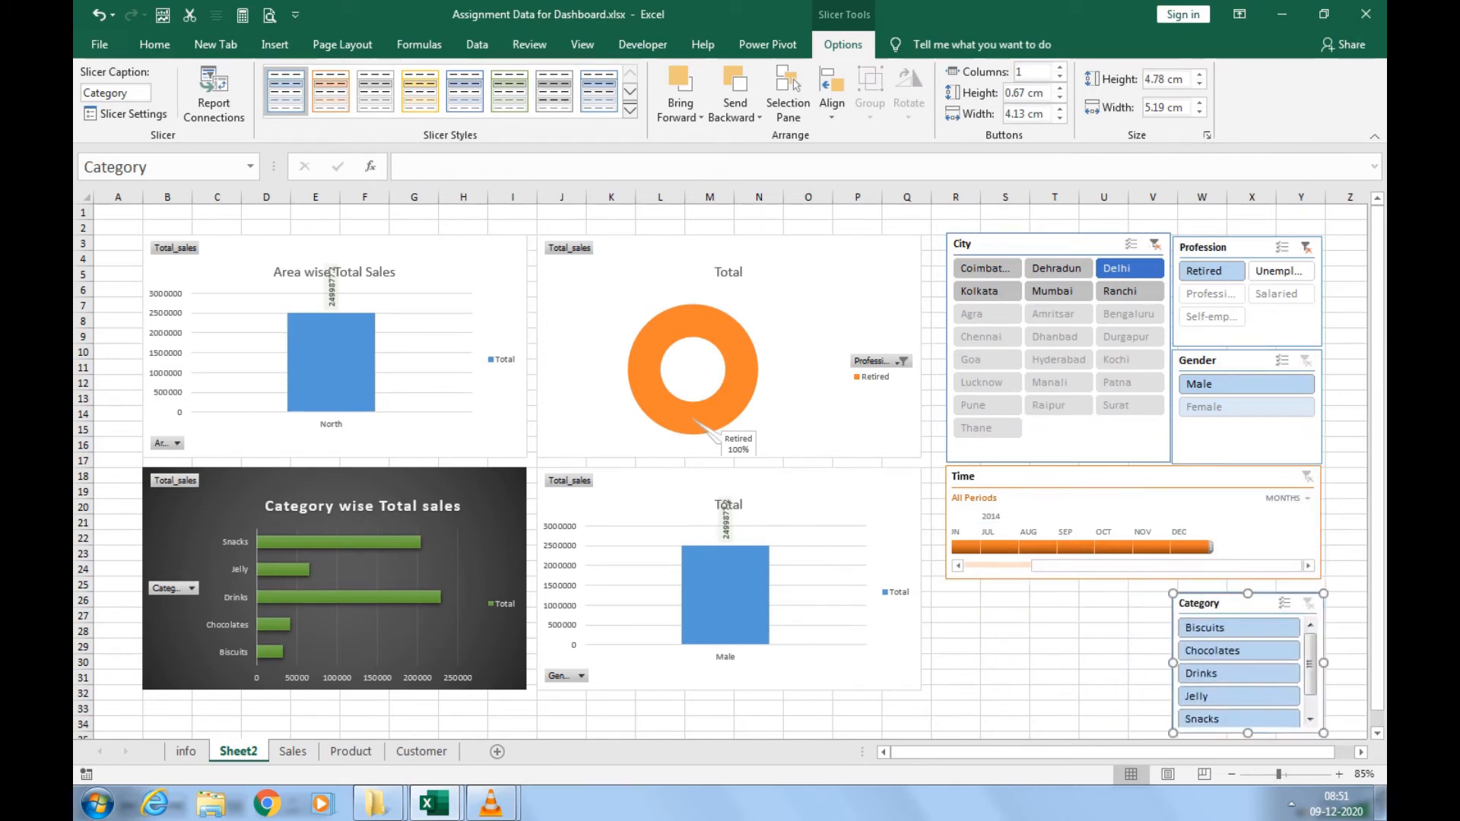
{"action": "left_click_drag", "start_coordinate": [1064, 476], "coordinate": [1076, 556]}
Set the City slicer to 1 column and resize it to about 9.9 cm high by 4.74 cm wide.
{"action": "left_click", "coordinate": [1037, 244]}
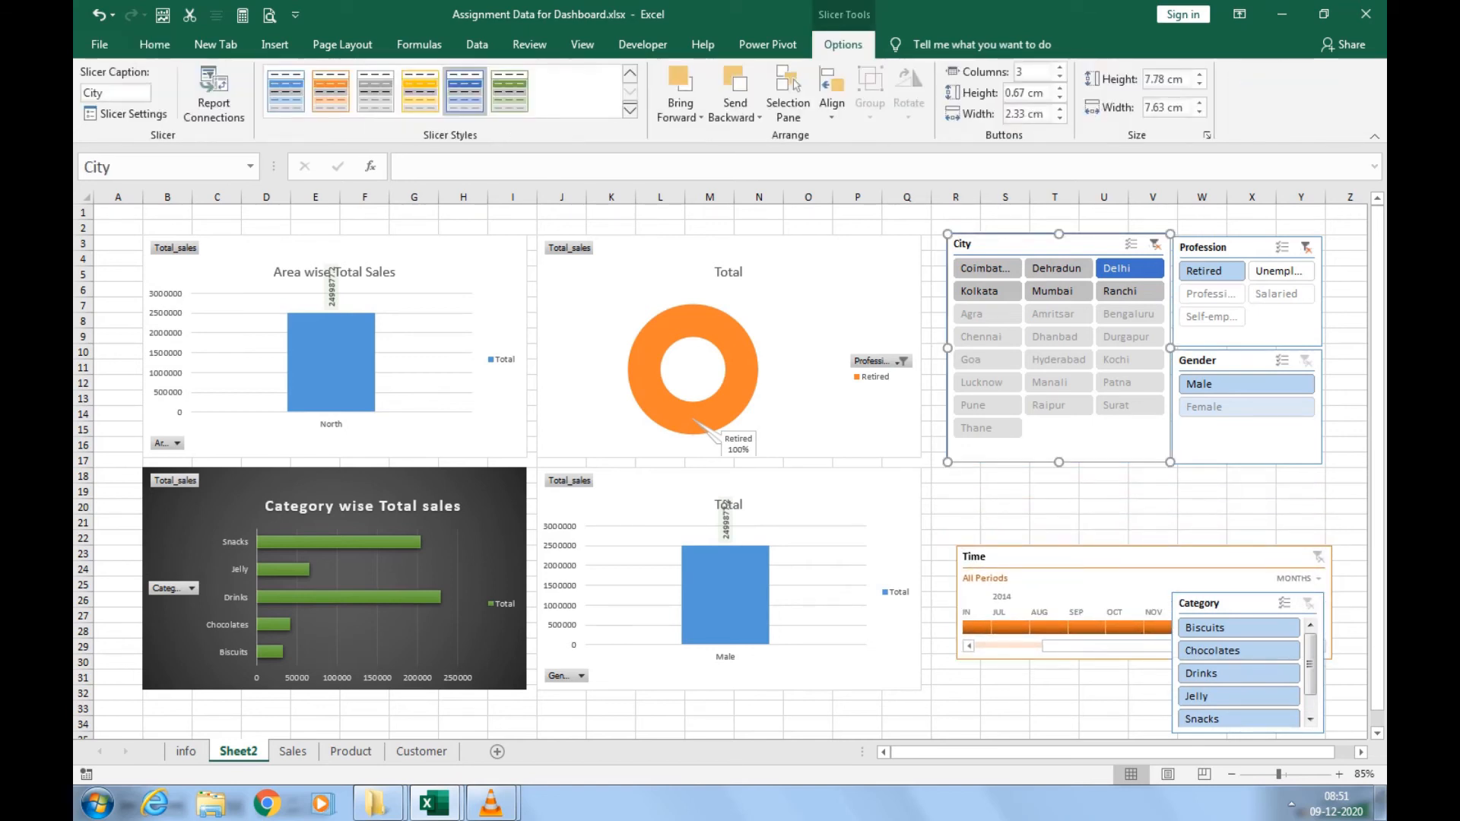
{"action": "left_click", "coordinate": [1059, 77]}
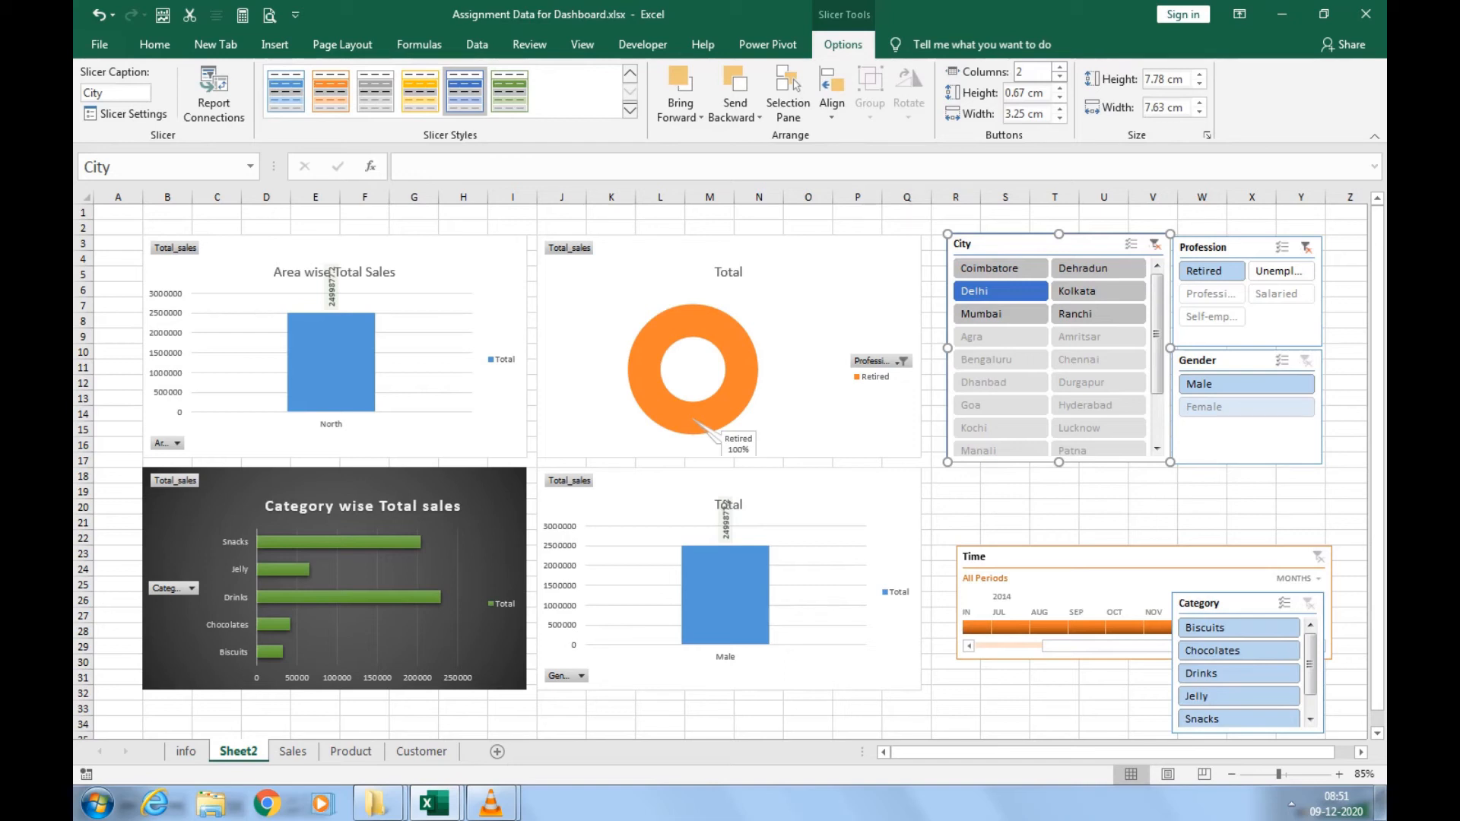
{"action": "left_click", "coordinate": [1060, 77]}
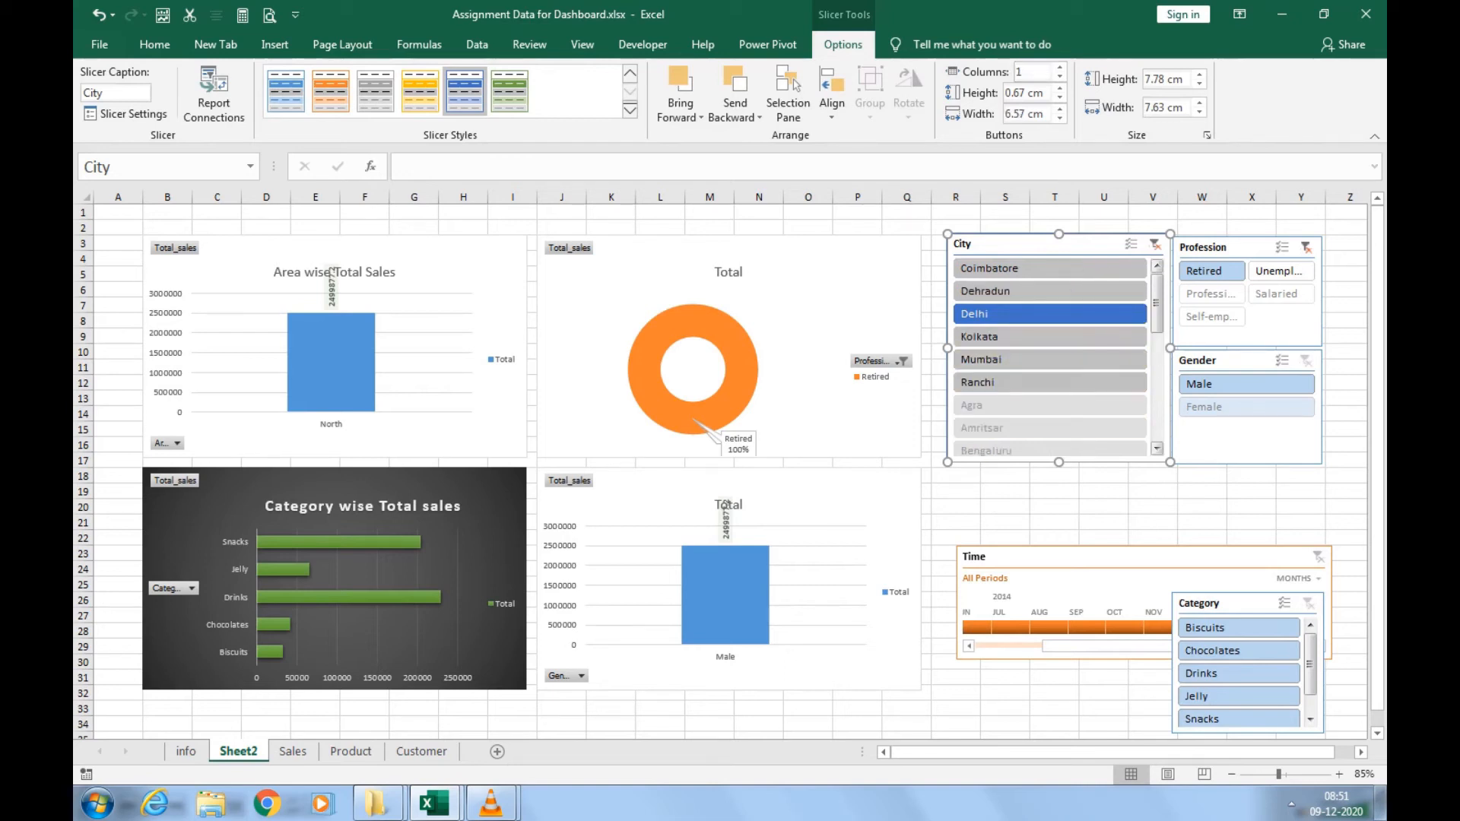
{"action": "left_click_drag", "start_coordinate": [1170, 347], "coordinate": [1086, 348]}
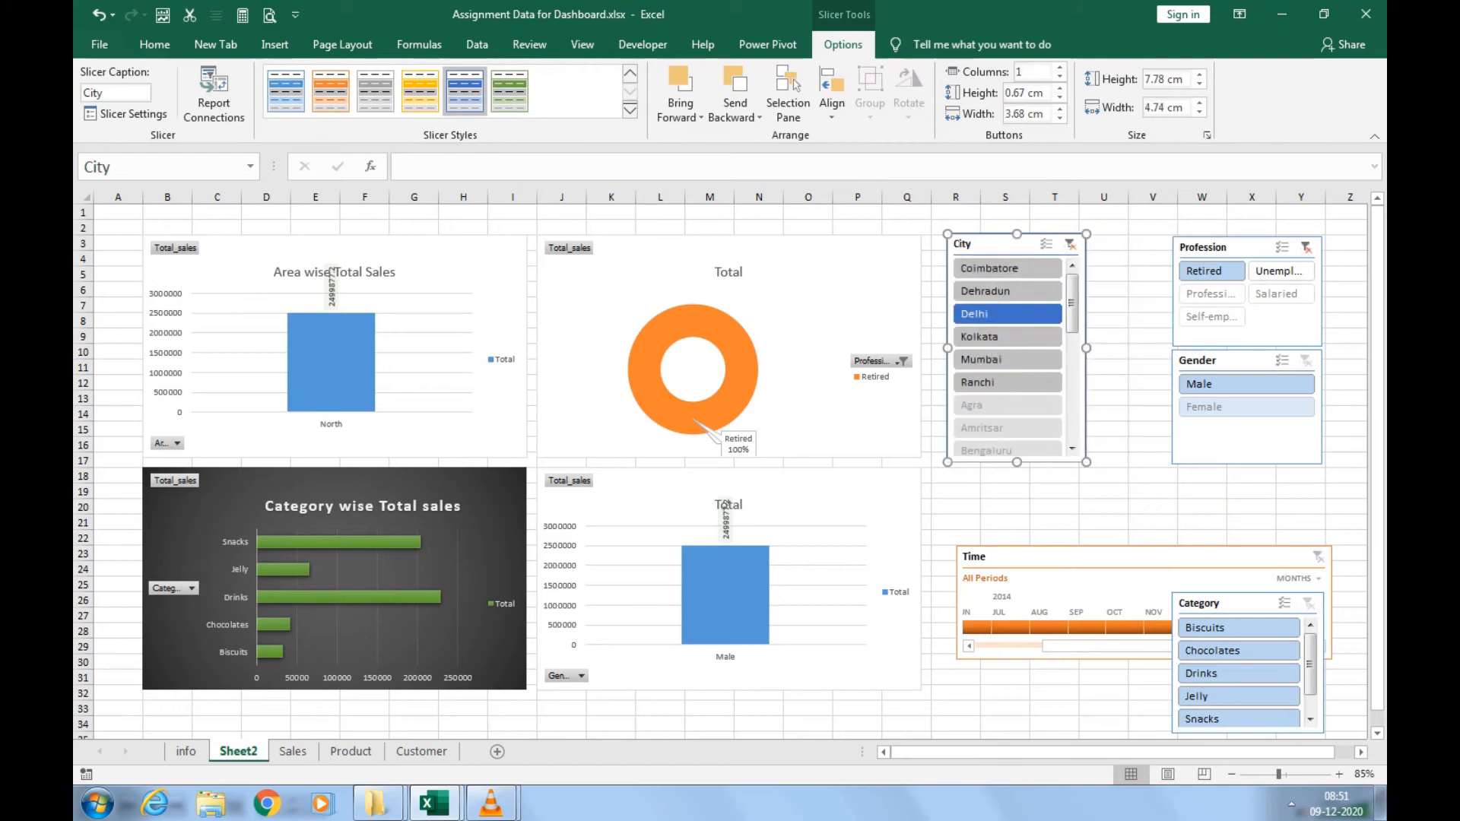
{"action": "left_click_drag", "start_coordinate": [1016, 461], "coordinate": [1017, 523]}
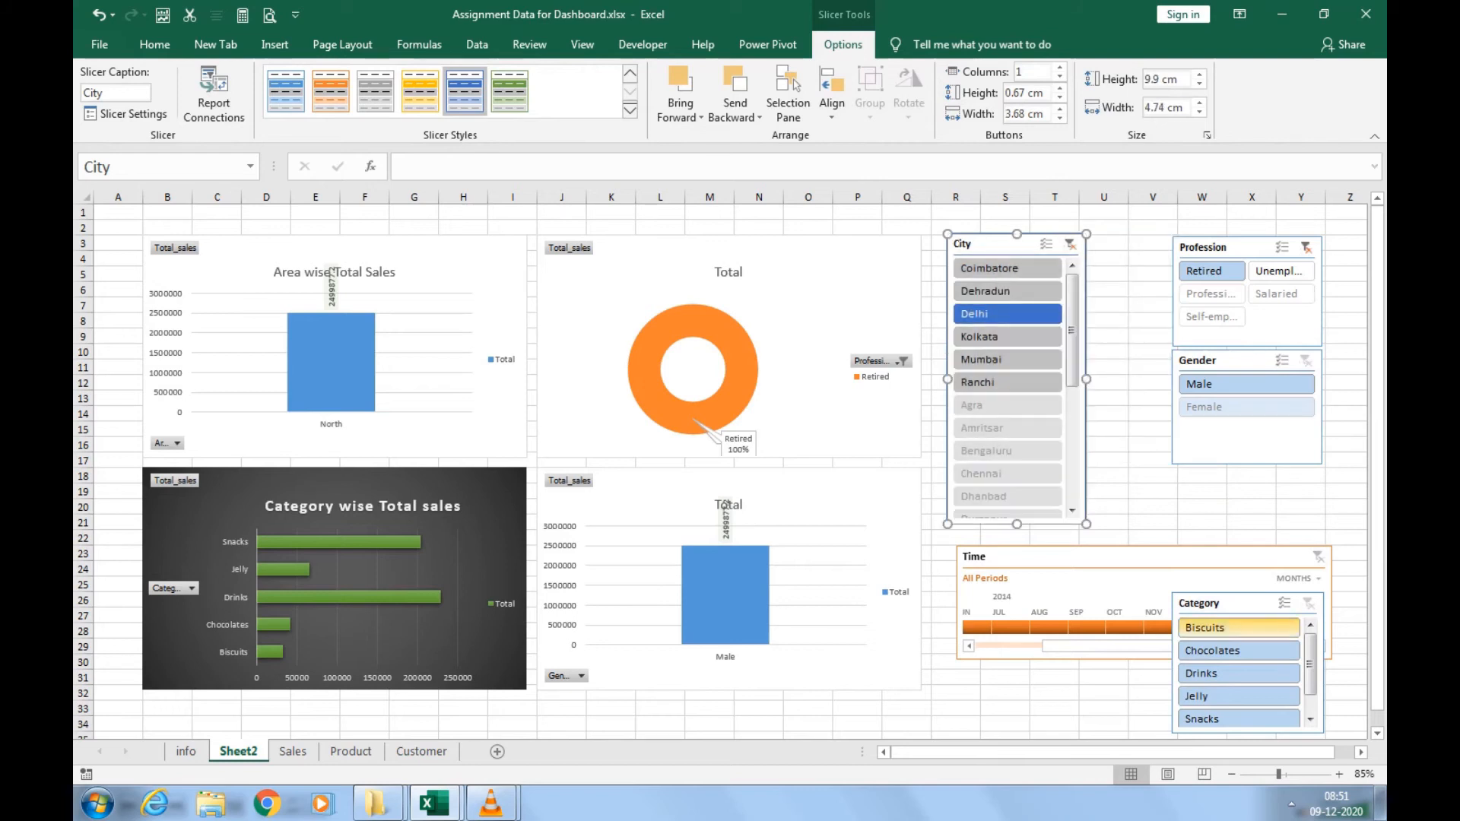
Stack the Category slicer under Gender with the Time timeline below it, and extend the City slicer down to just above the timeline.
{"action": "left_click_drag", "start_coordinate": [1224, 603], "coordinate": [1216, 489]}
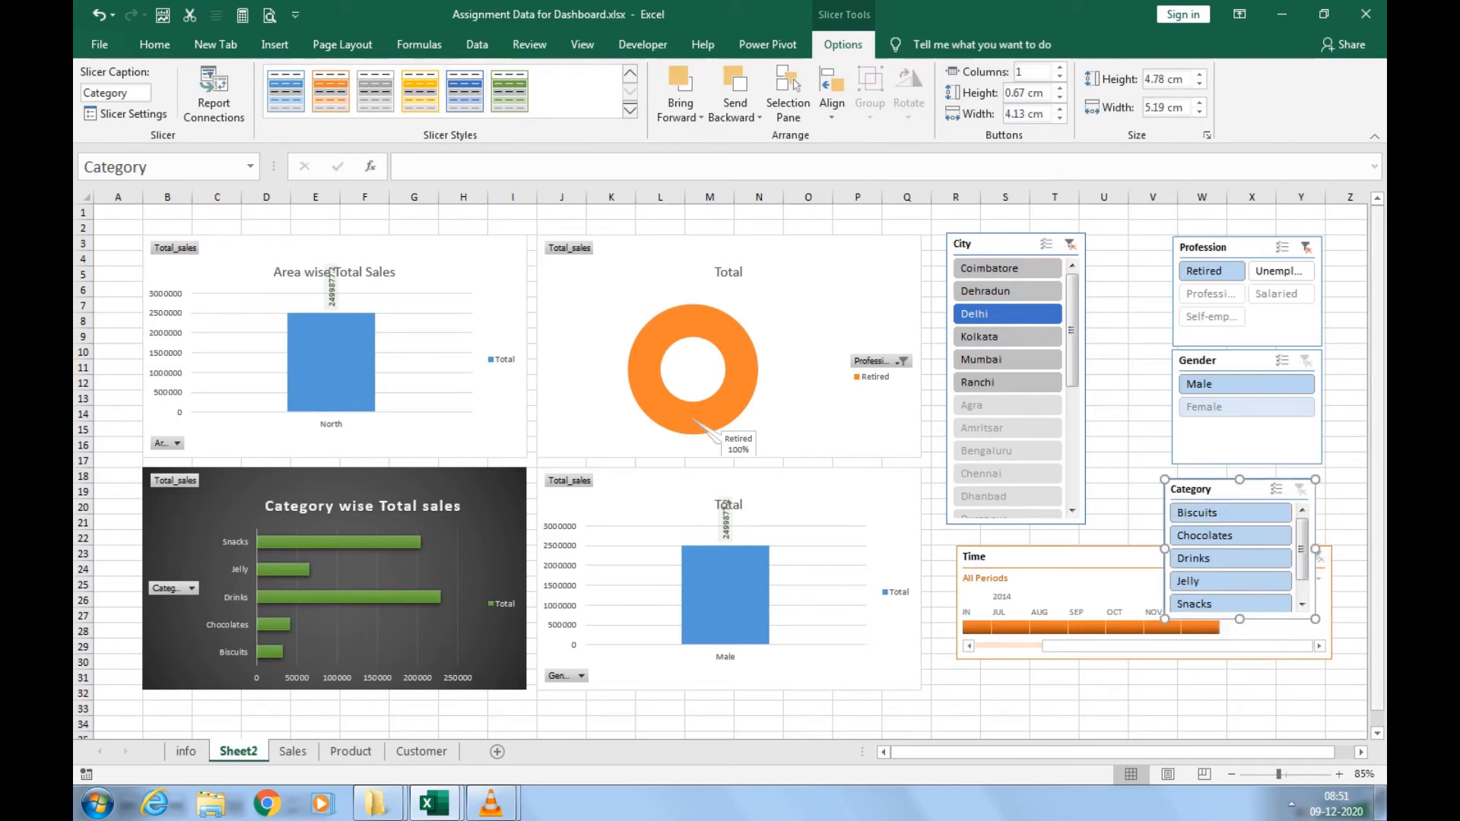
{"action": "left_click_drag", "start_coordinate": [1094, 558], "coordinate": [1097, 627]}
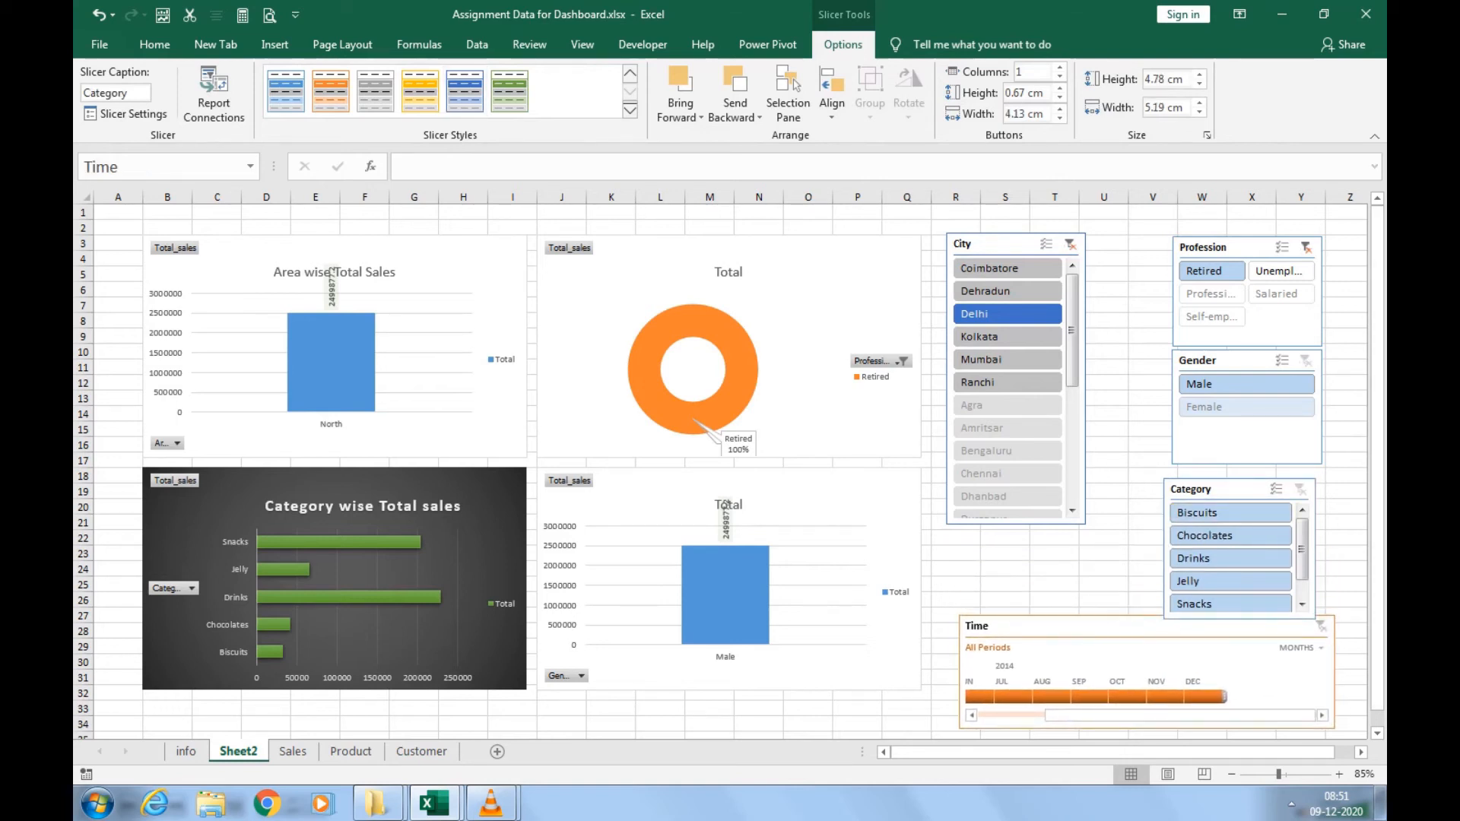
{"action": "left_click", "coordinate": [1000, 244]}
{"action": "left_click_drag", "start_coordinate": [1086, 524], "coordinate": [1095, 603]}
{"action": "left_click_drag", "start_coordinate": [1215, 489], "coordinate": [1223, 477]}
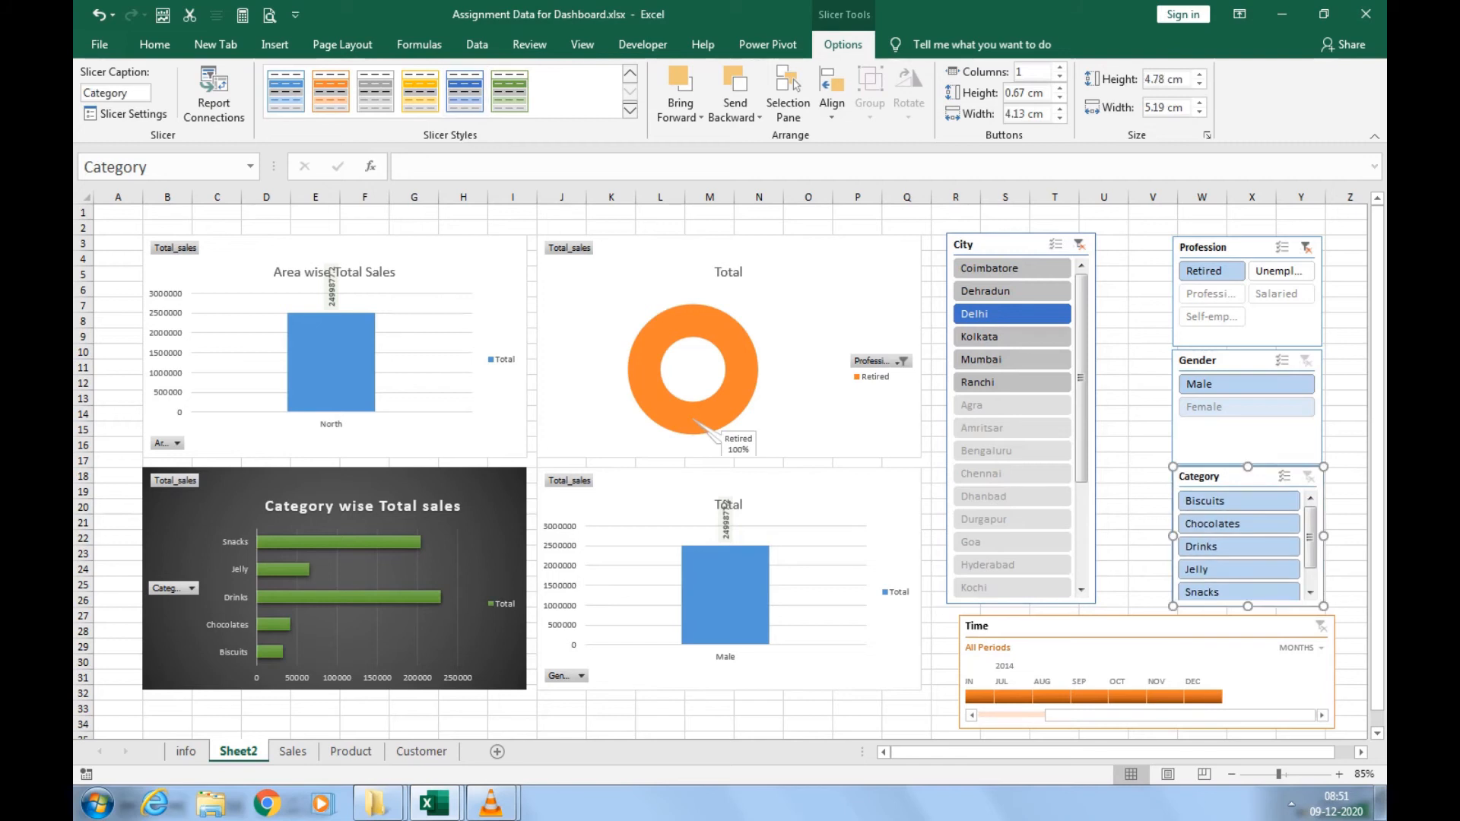
Move the Profession, Gender and Category slicers together against City, and fit the Time timeline's position and width beneath the slicer block.
{"action": "left_click", "coordinate": [1224, 361], "text": "ctrl"}
{"action": "left_click", "coordinate": [1226, 248], "text": "ctrl"}
{"action": "left_click_drag", "start_coordinate": [1226, 247], "coordinate": [1151, 244]}
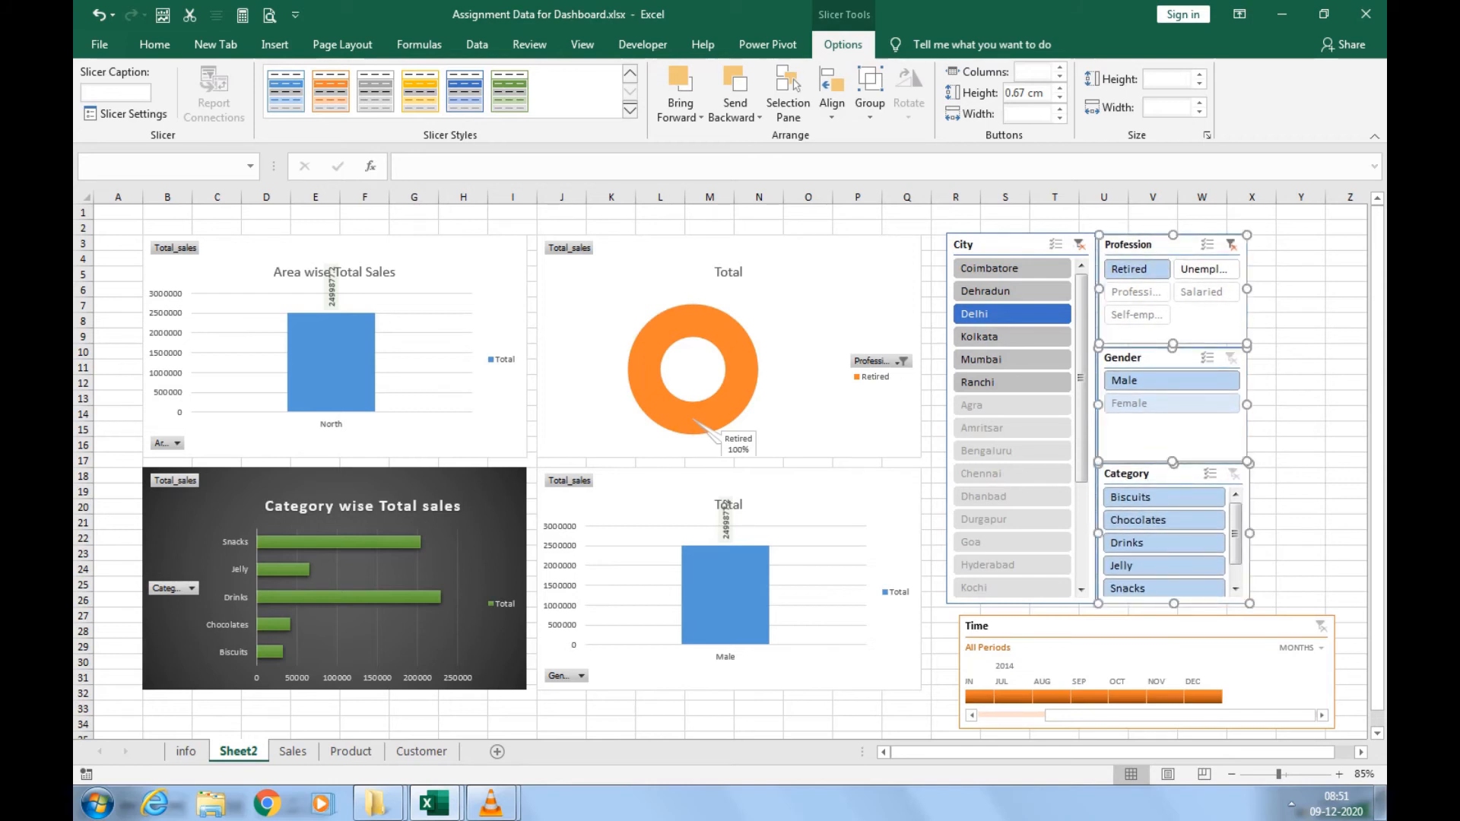
{"action": "left_click_drag", "start_coordinate": [1133, 627], "coordinate": [1117, 616]}
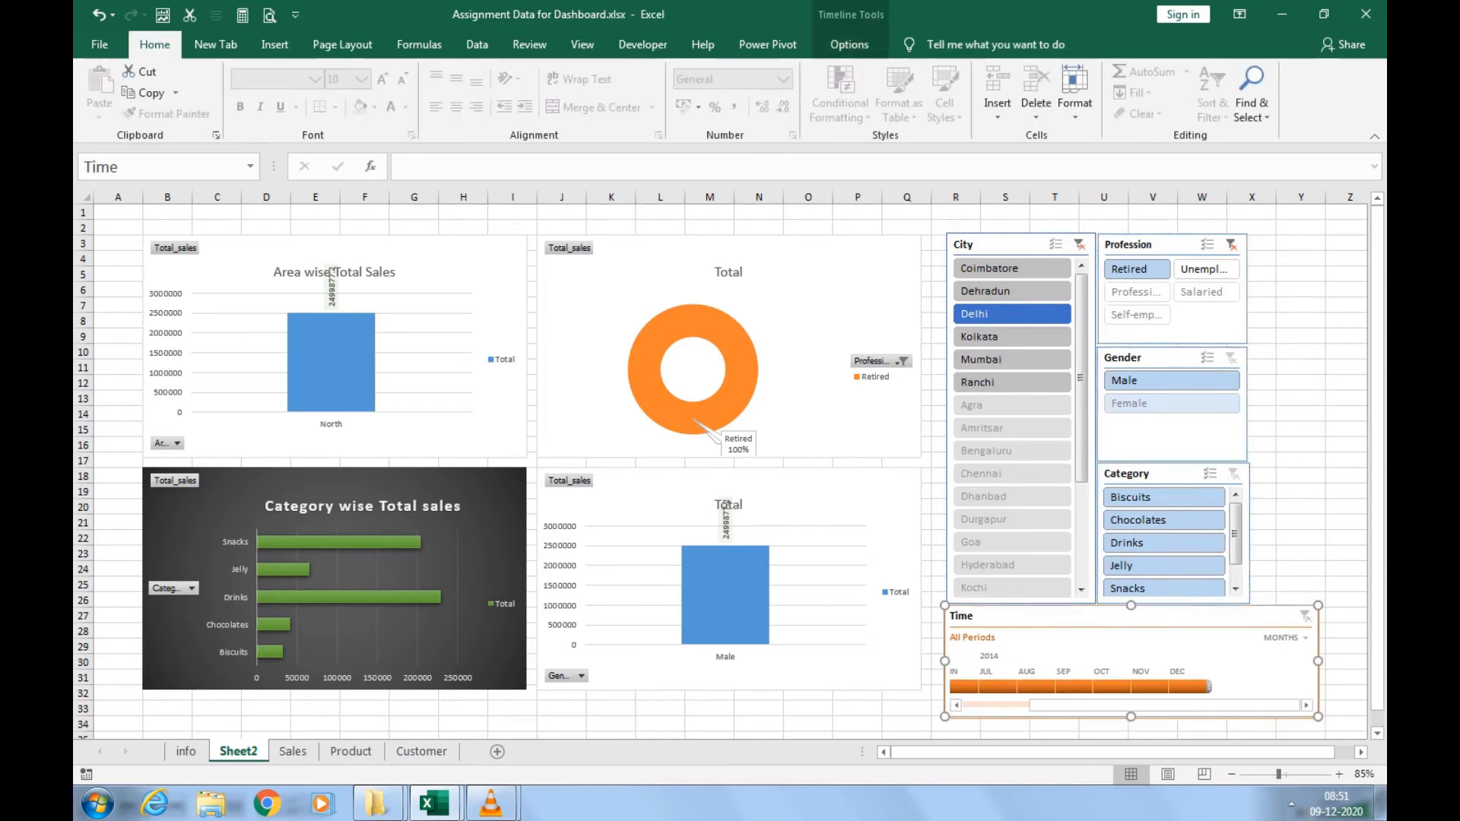
{"action": "left_click_drag", "start_coordinate": [1318, 661], "coordinate": [1250, 661]}
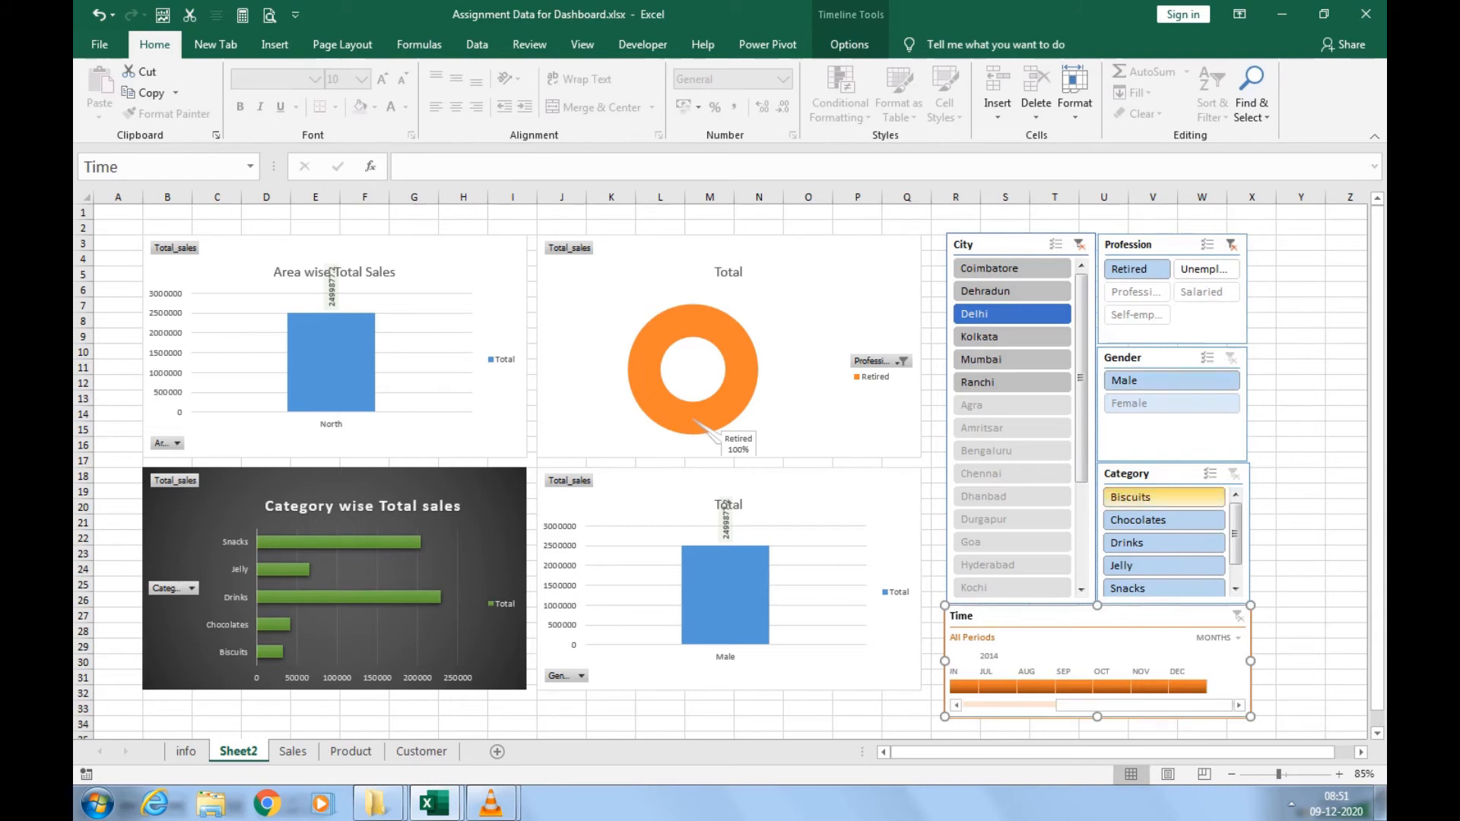
Connect the Category slicer to Chart 1, Chart 2 and Chart 4 as well as Chart 3.
{"action": "left_click", "coordinate": [1152, 473]}
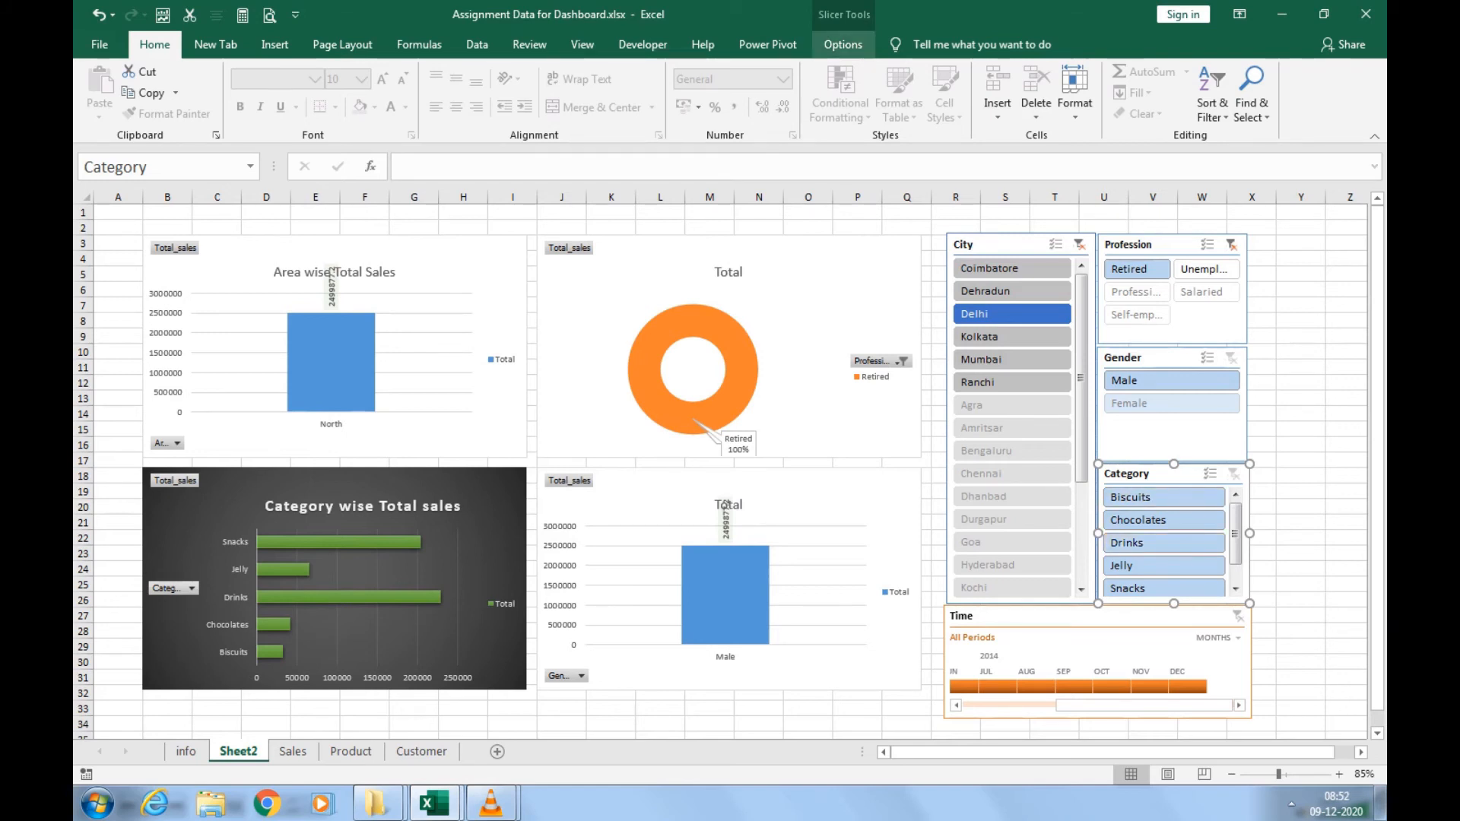
{"action": "left_click", "coordinate": [843, 44]}
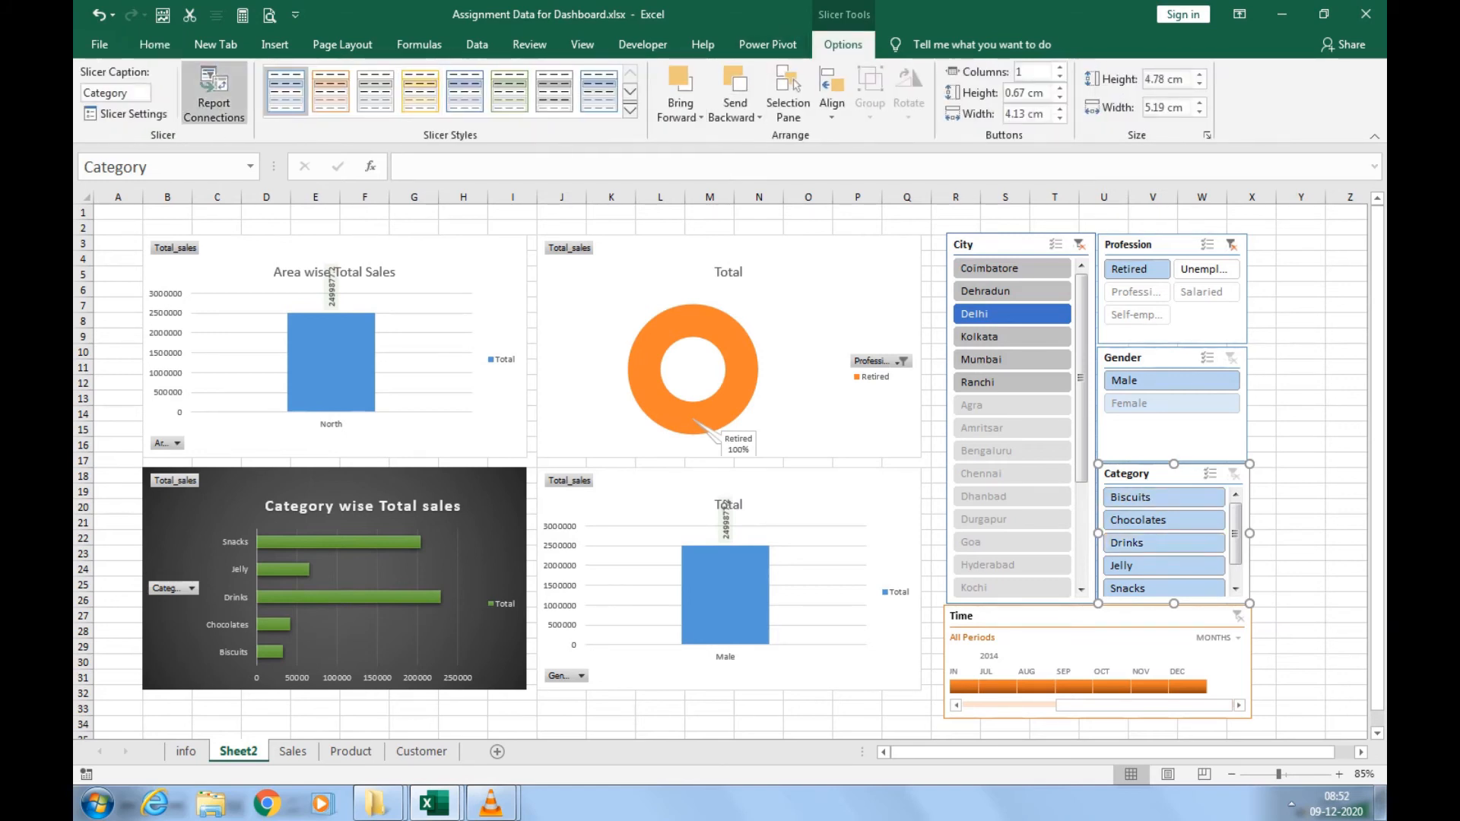
{"action": "left_click", "coordinate": [214, 95]}
{"action": "left_click", "coordinate": [901, 556]}
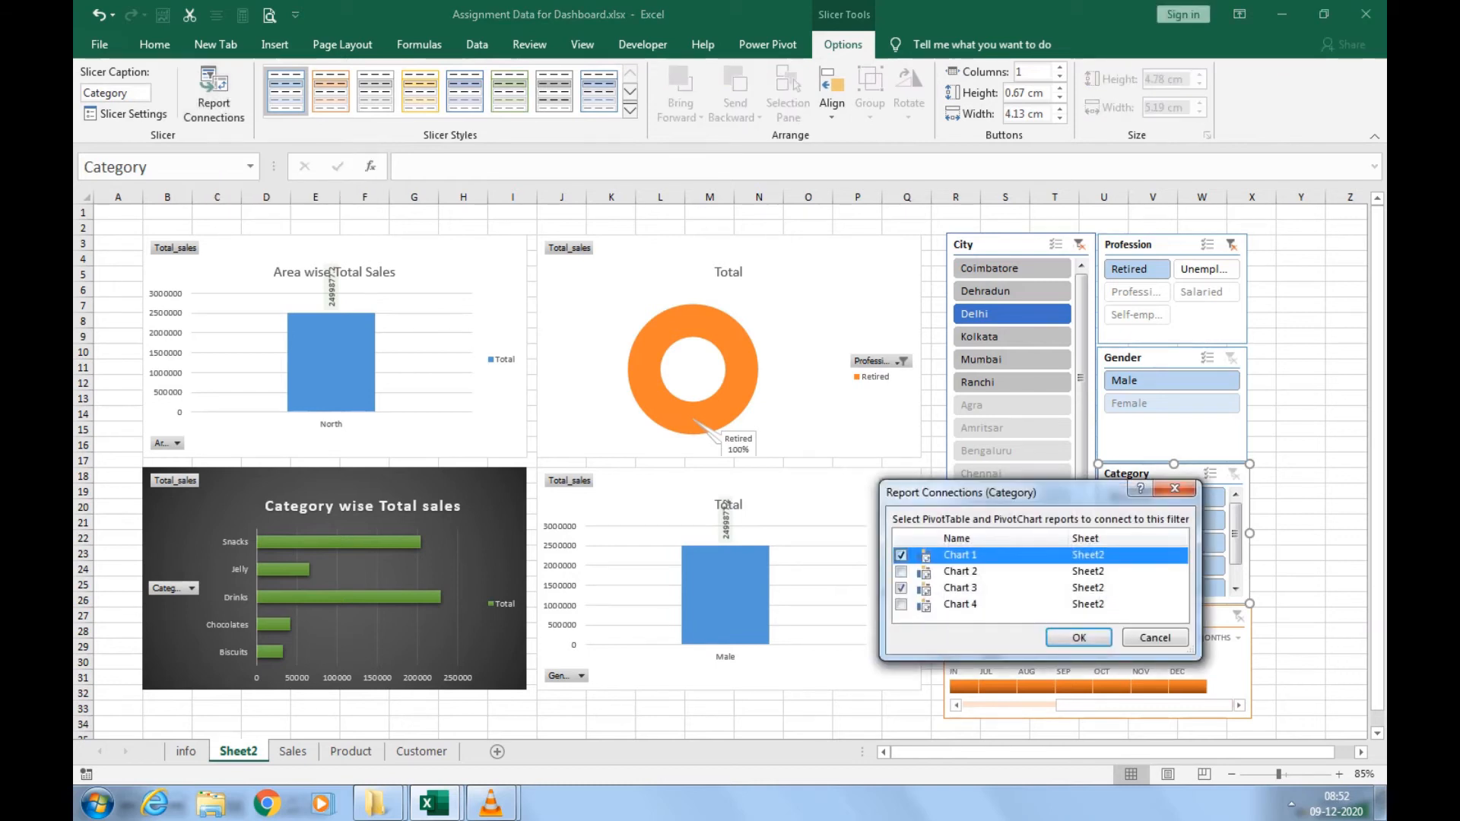
{"action": "left_click", "coordinate": [901, 572]}
{"action": "left_click", "coordinate": [901, 604]}
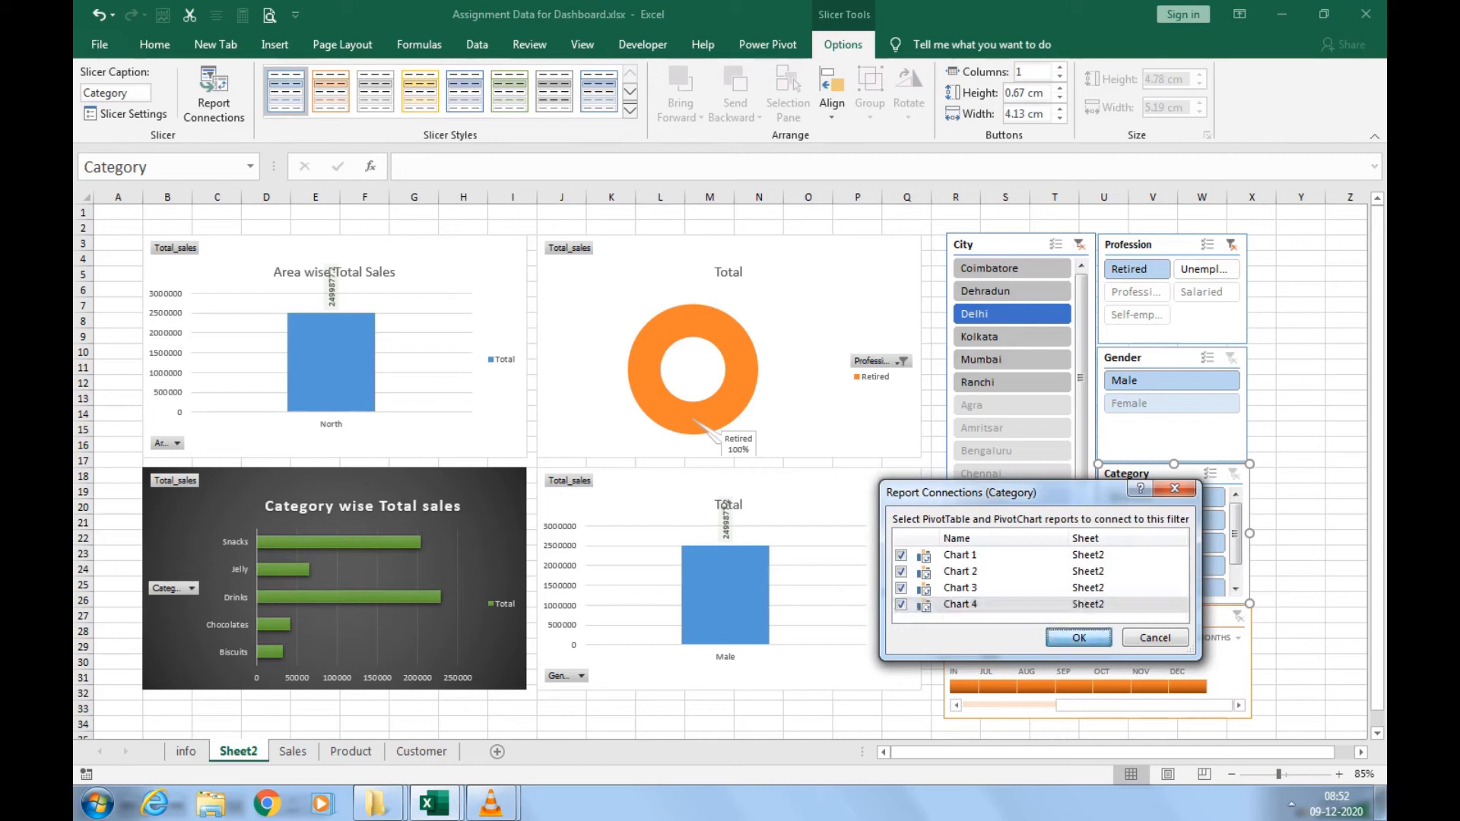
{"action": "left_click", "coordinate": [1079, 637]}
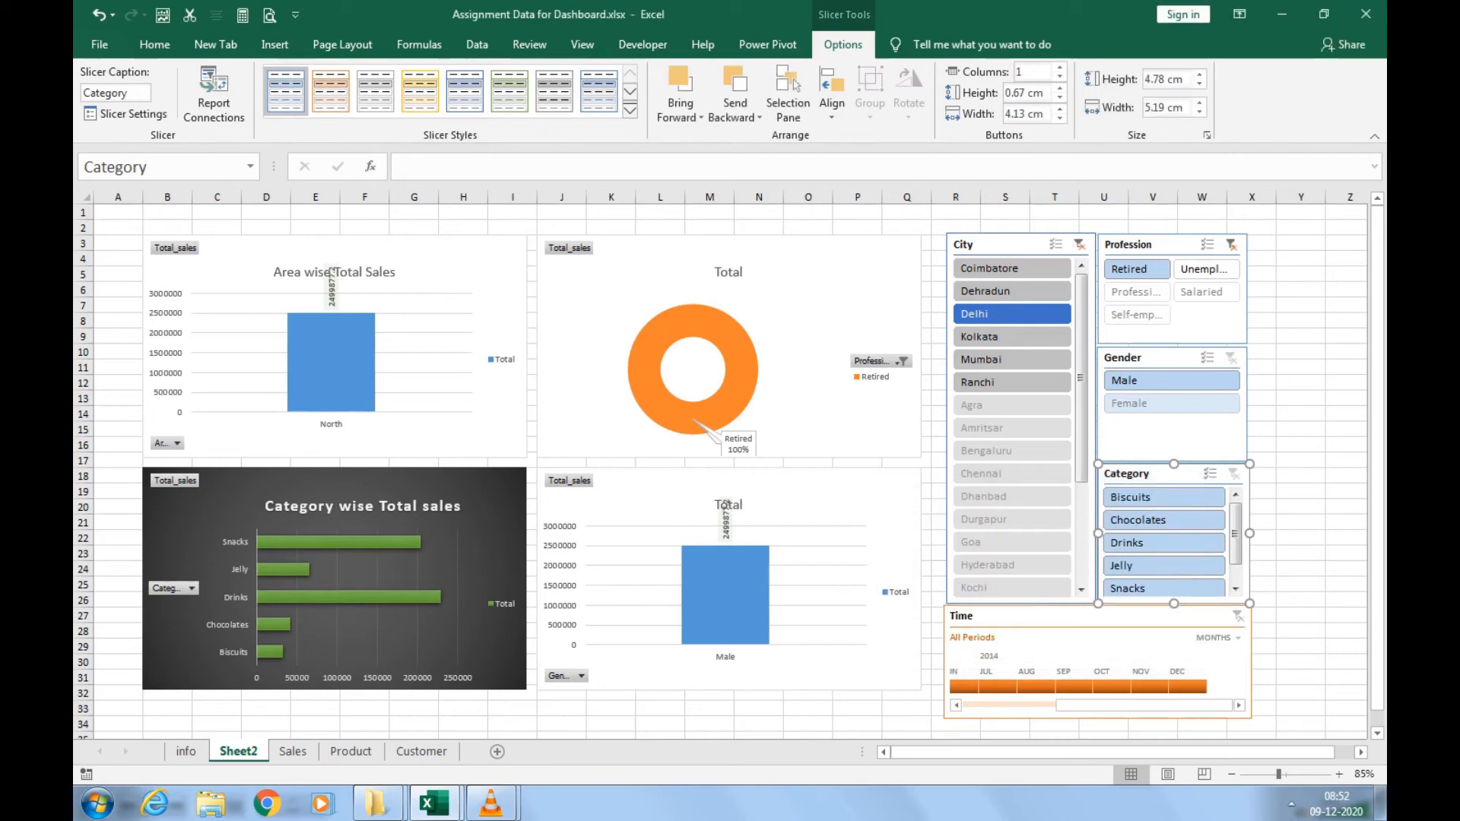
Clear the Profession and City slicer filters and deselect the Category slicer.
{"action": "left_click", "coordinate": [1231, 245]}
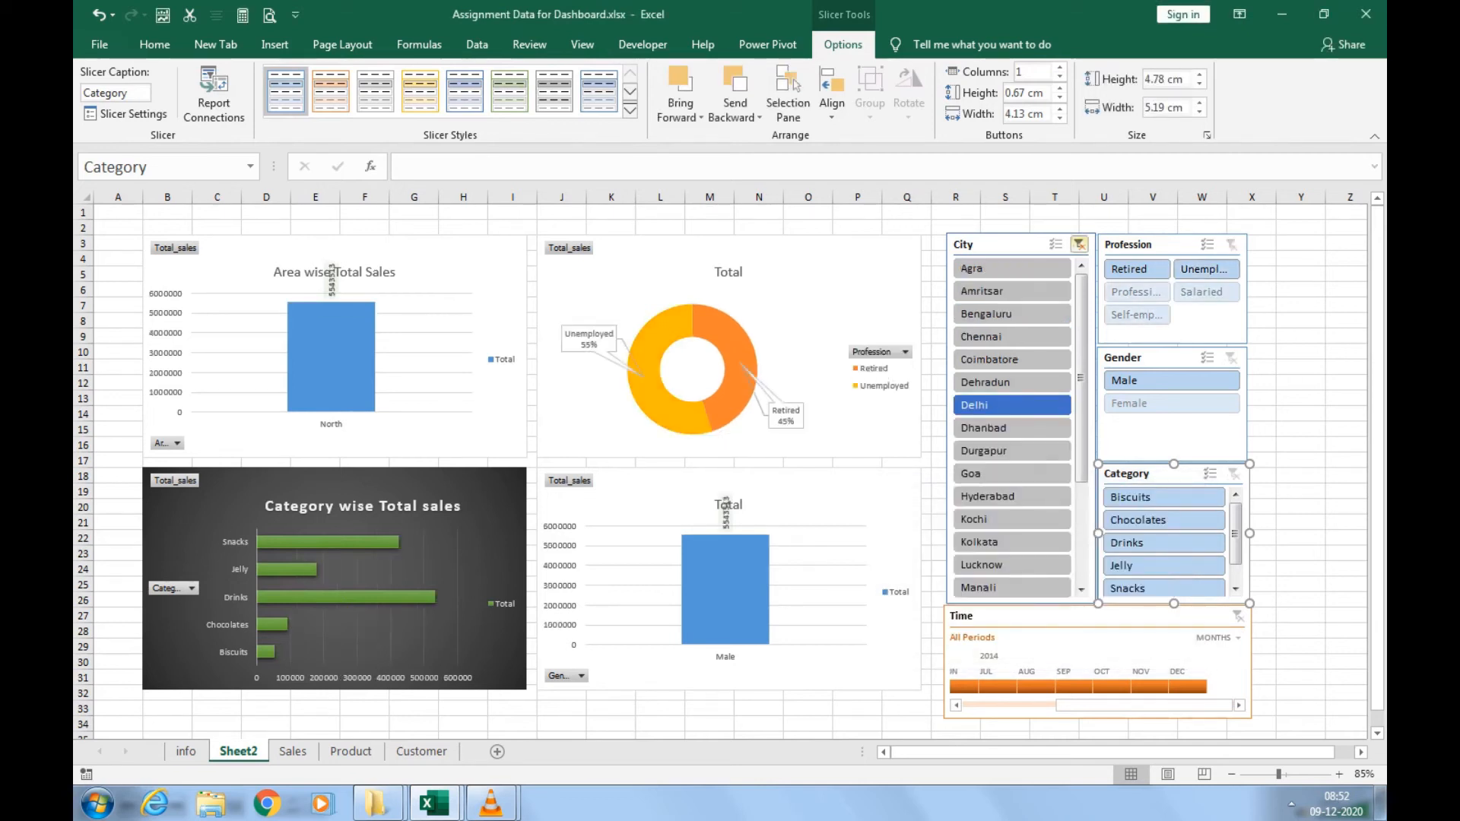
{"action": "left_click", "coordinate": [1079, 245]}
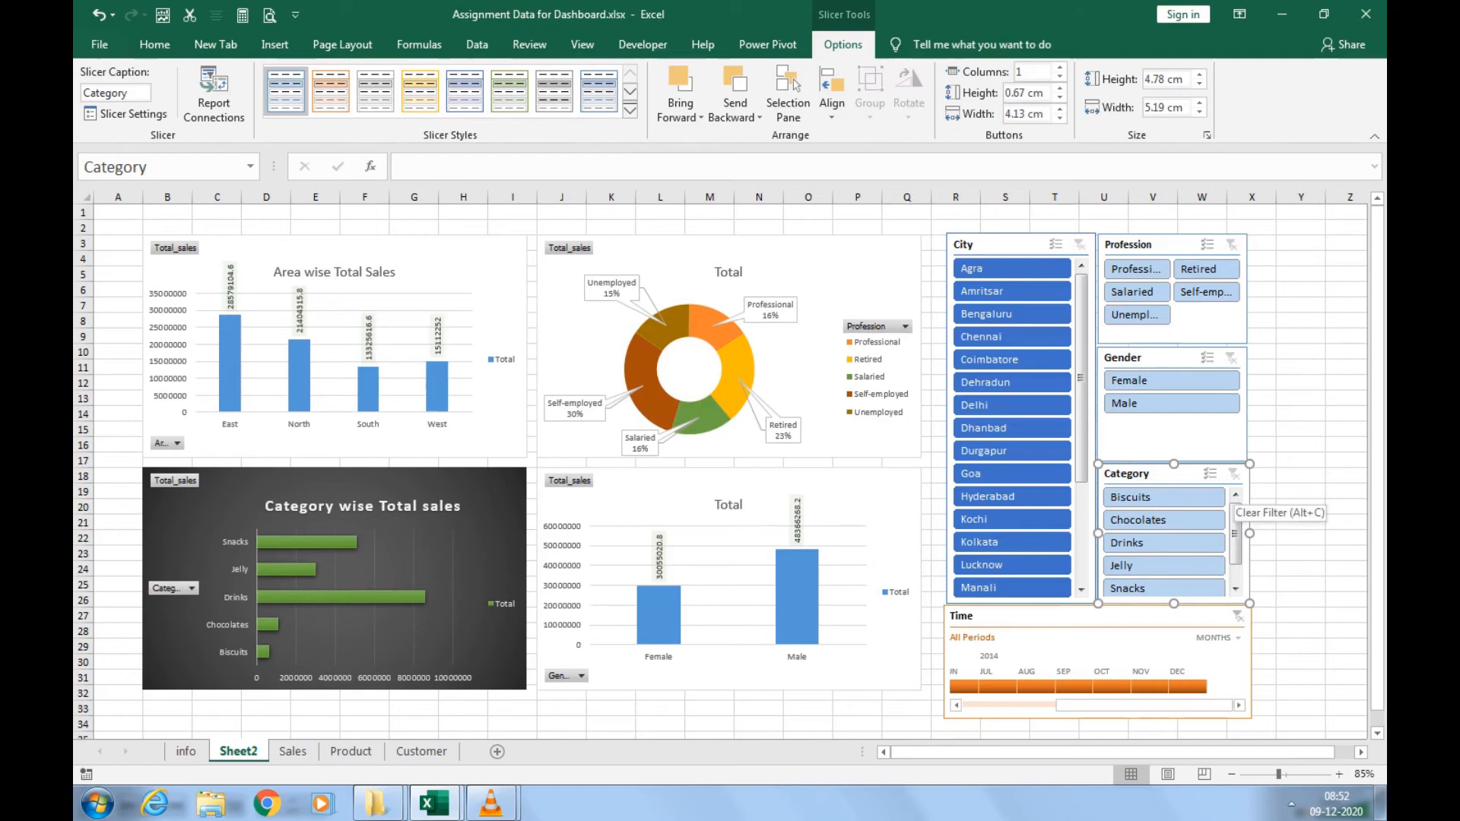
{"action": "left_click", "coordinate": [1300, 414]}
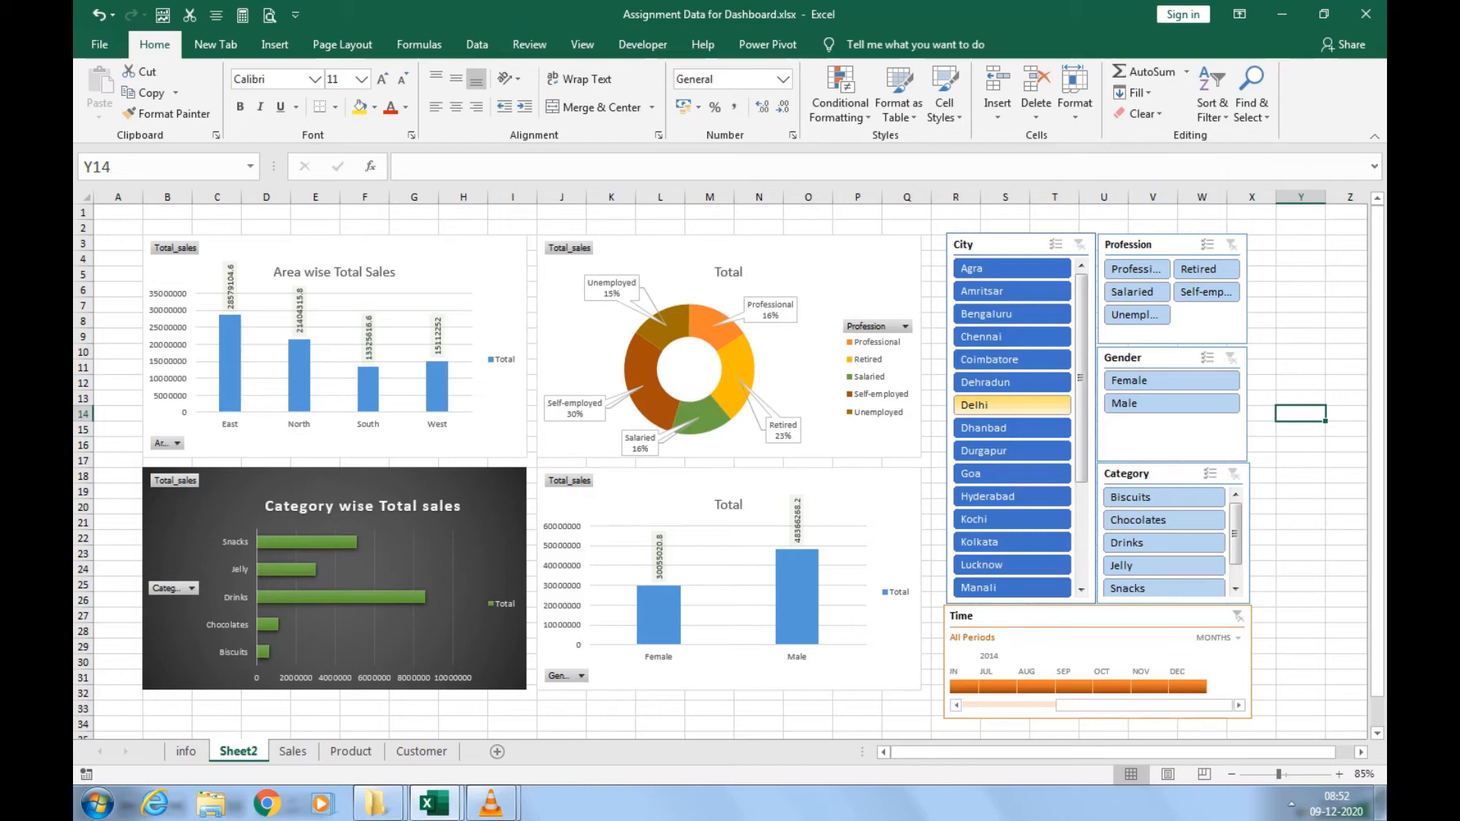
Filter the dashboard to the city Delhi, the profession Retired and the category Jelly.
{"action": "left_click", "coordinate": [1011, 405]}
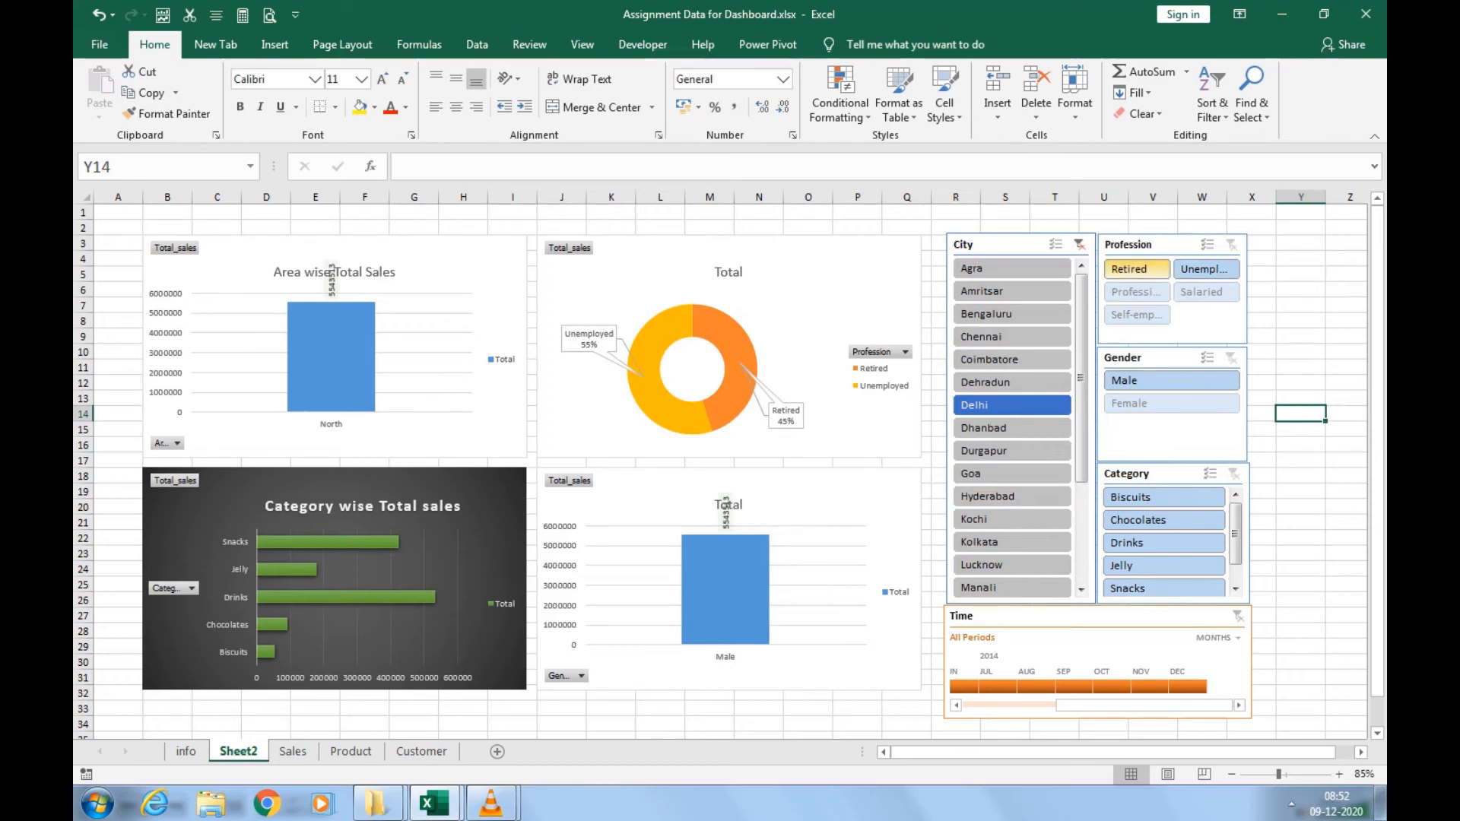
{"action": "left_click", "coordinate": [1135, 269]}
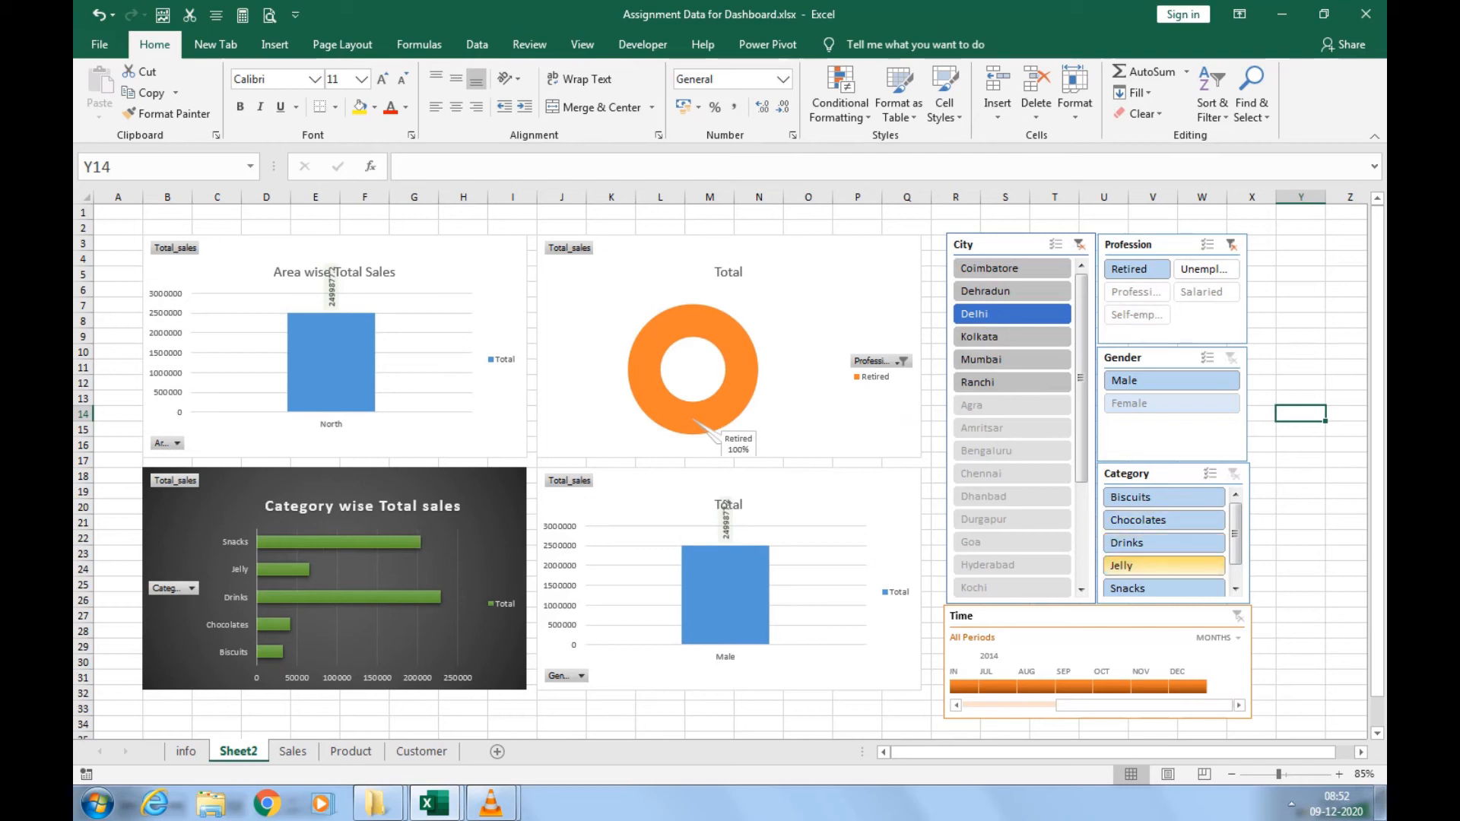
{"action": "left_click", "coordinate": [1140, 566]}
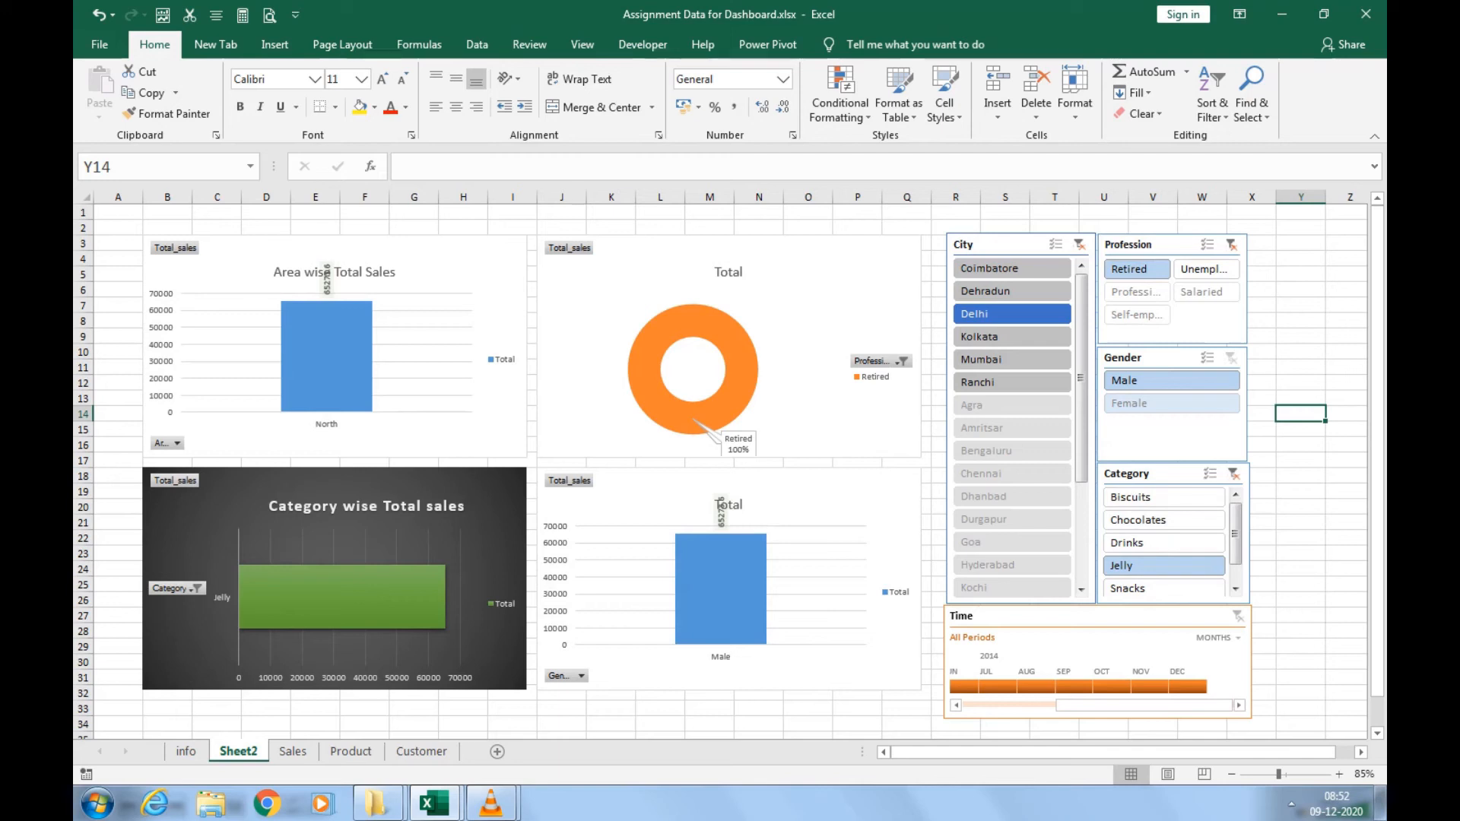
Add Outside End data labels to the bars of the Category wise Total sales chart and enlarge the label font.
{"action": "left_click", "coordinate": [411, 629]}
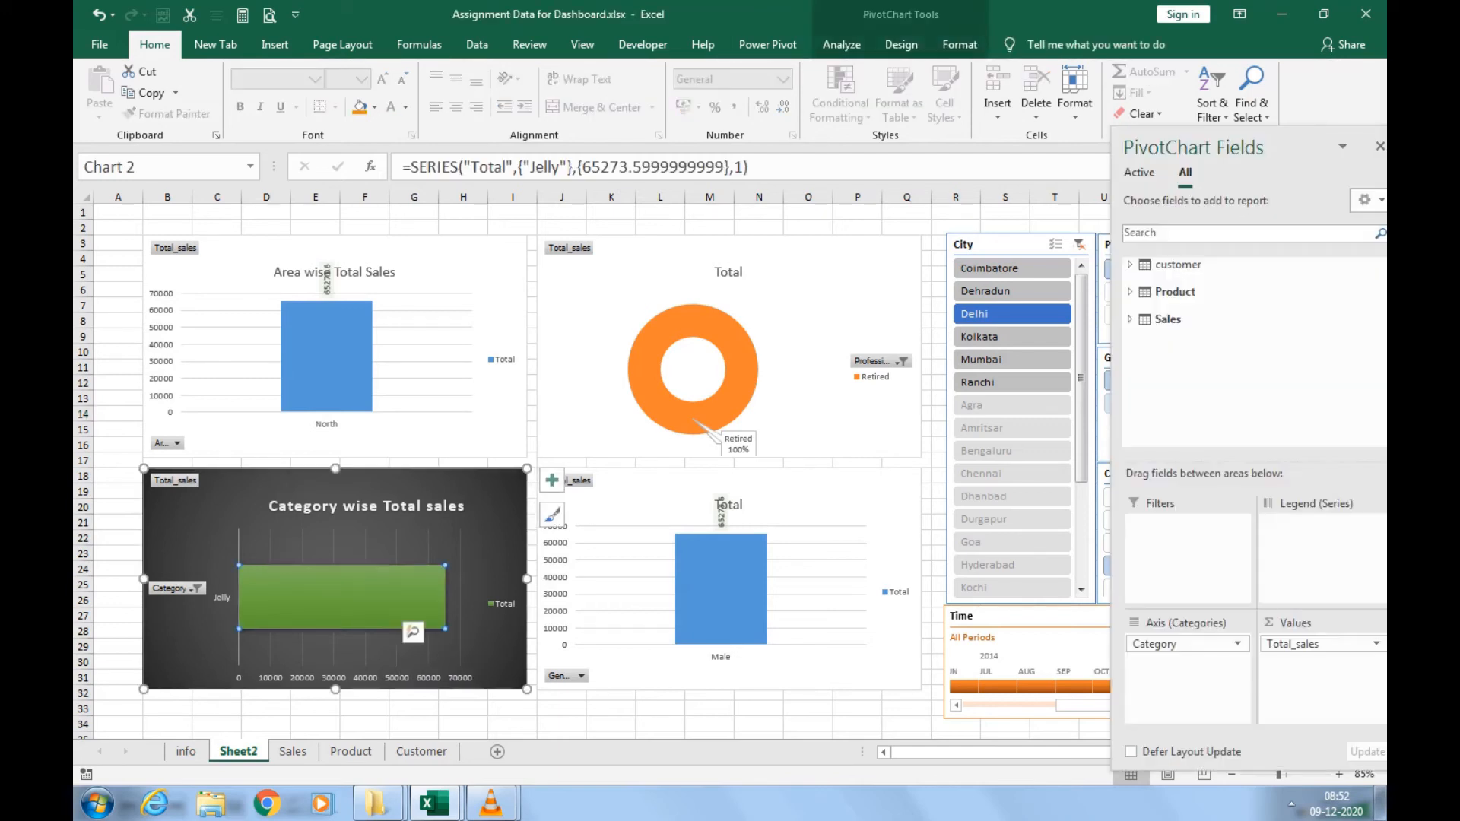
{"action": "left_click", "coordinate": [552, 480]}
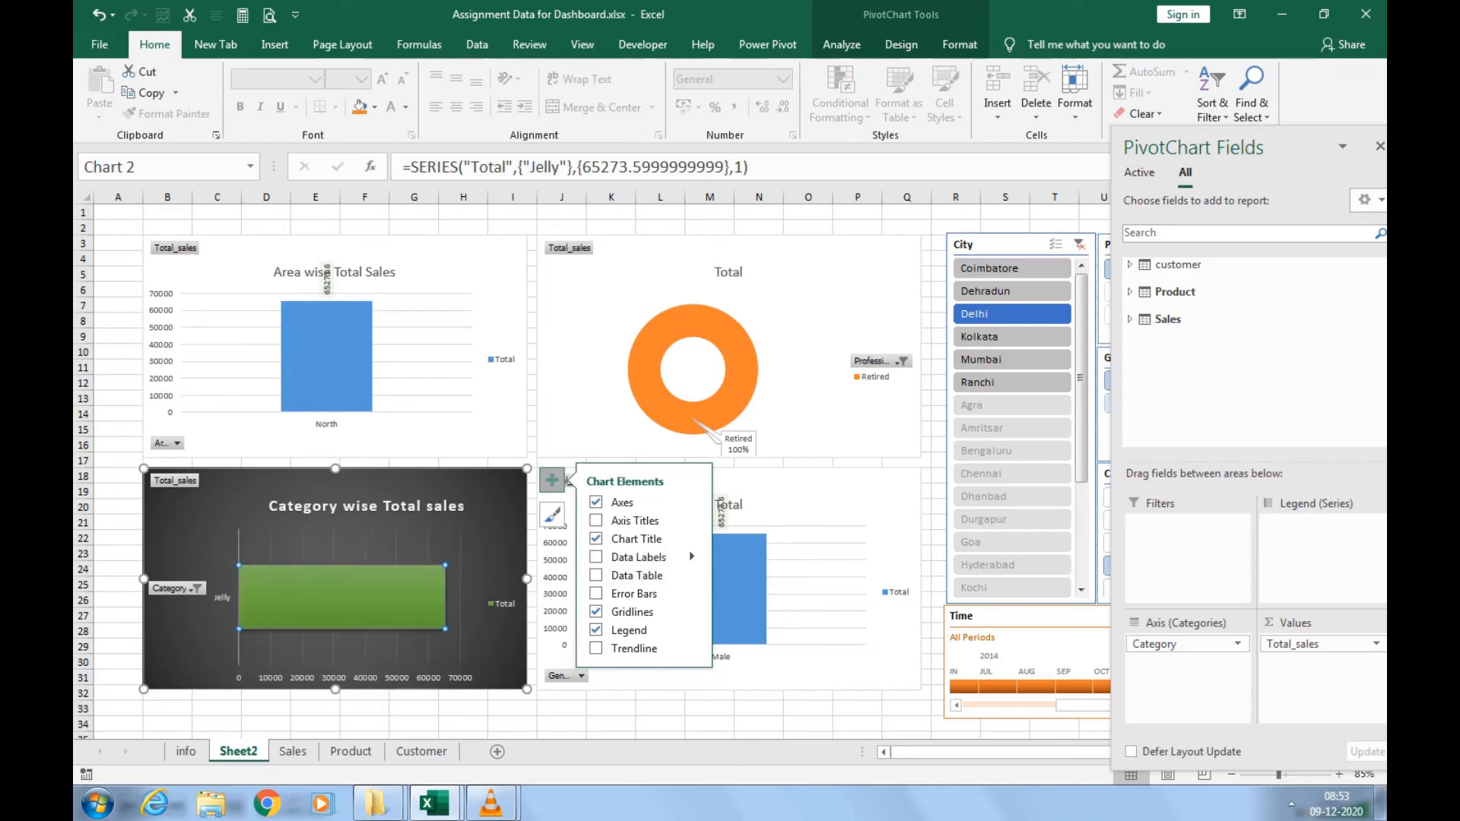
{"action": "left_click", "coordinate": [691, 557]}
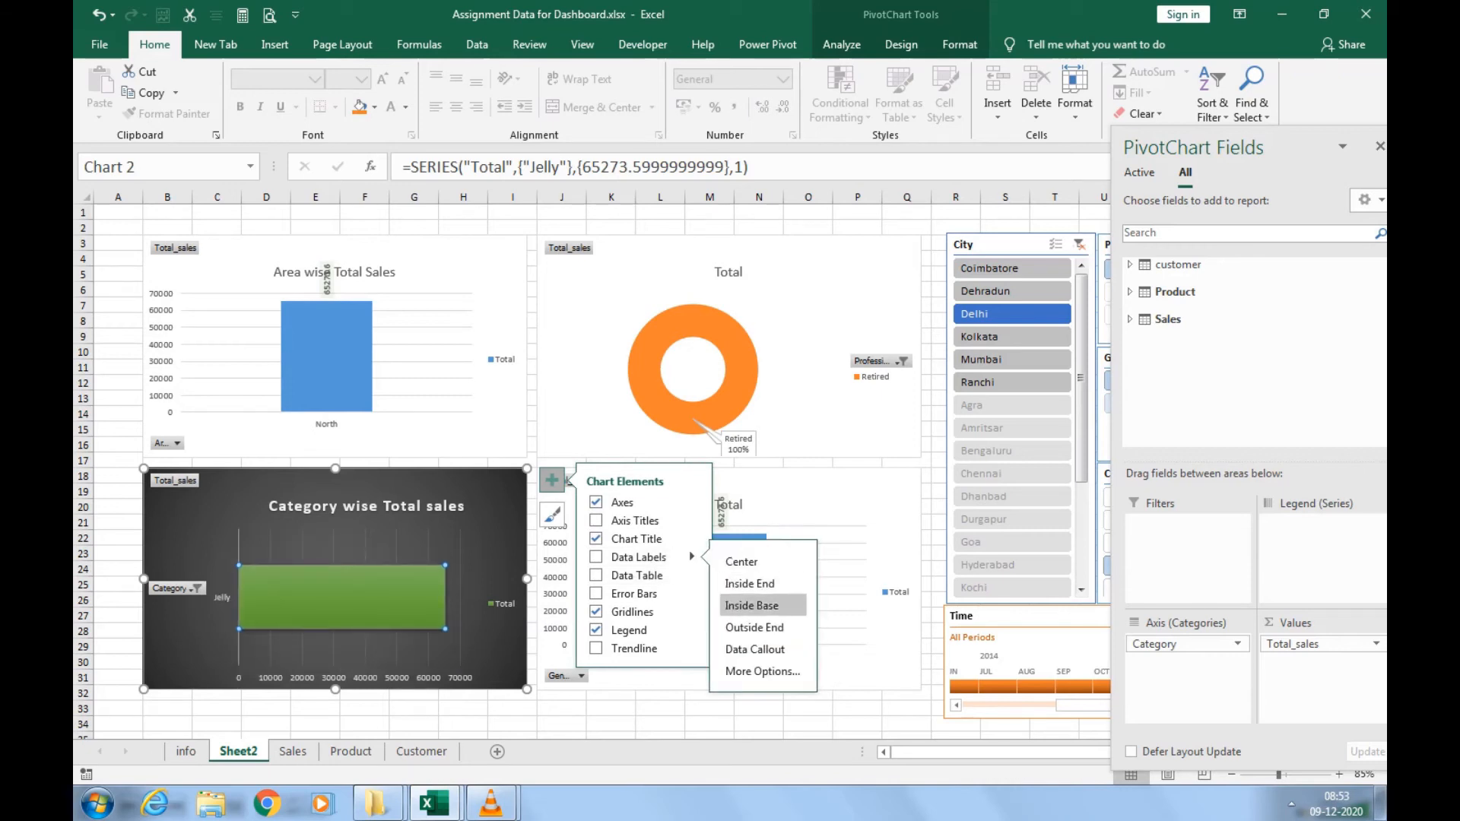
{"action": "left_click", "coordinate": [760, 627]}
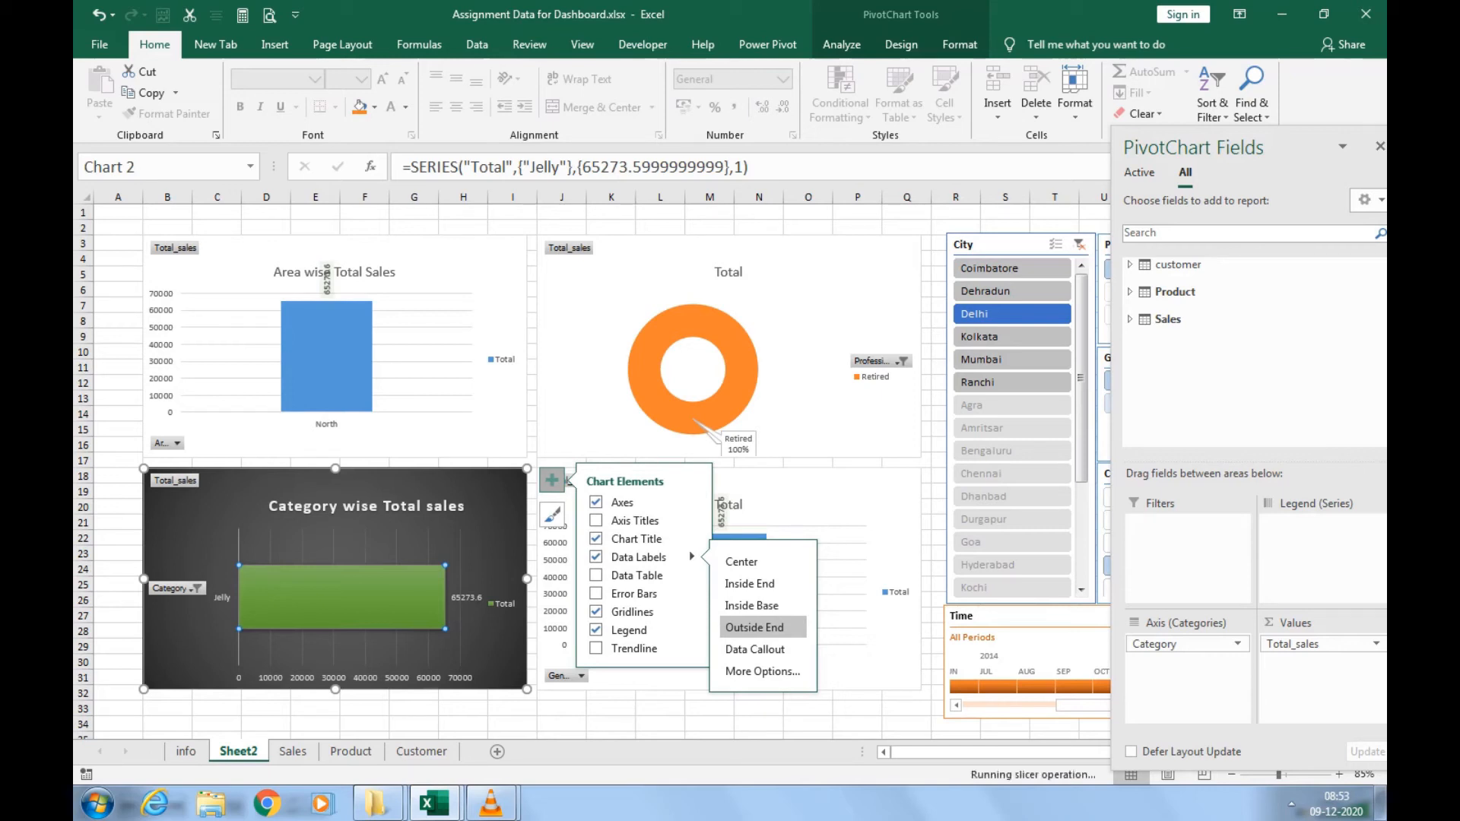
{"action": "left_click", "coordinate": [466, 598]}
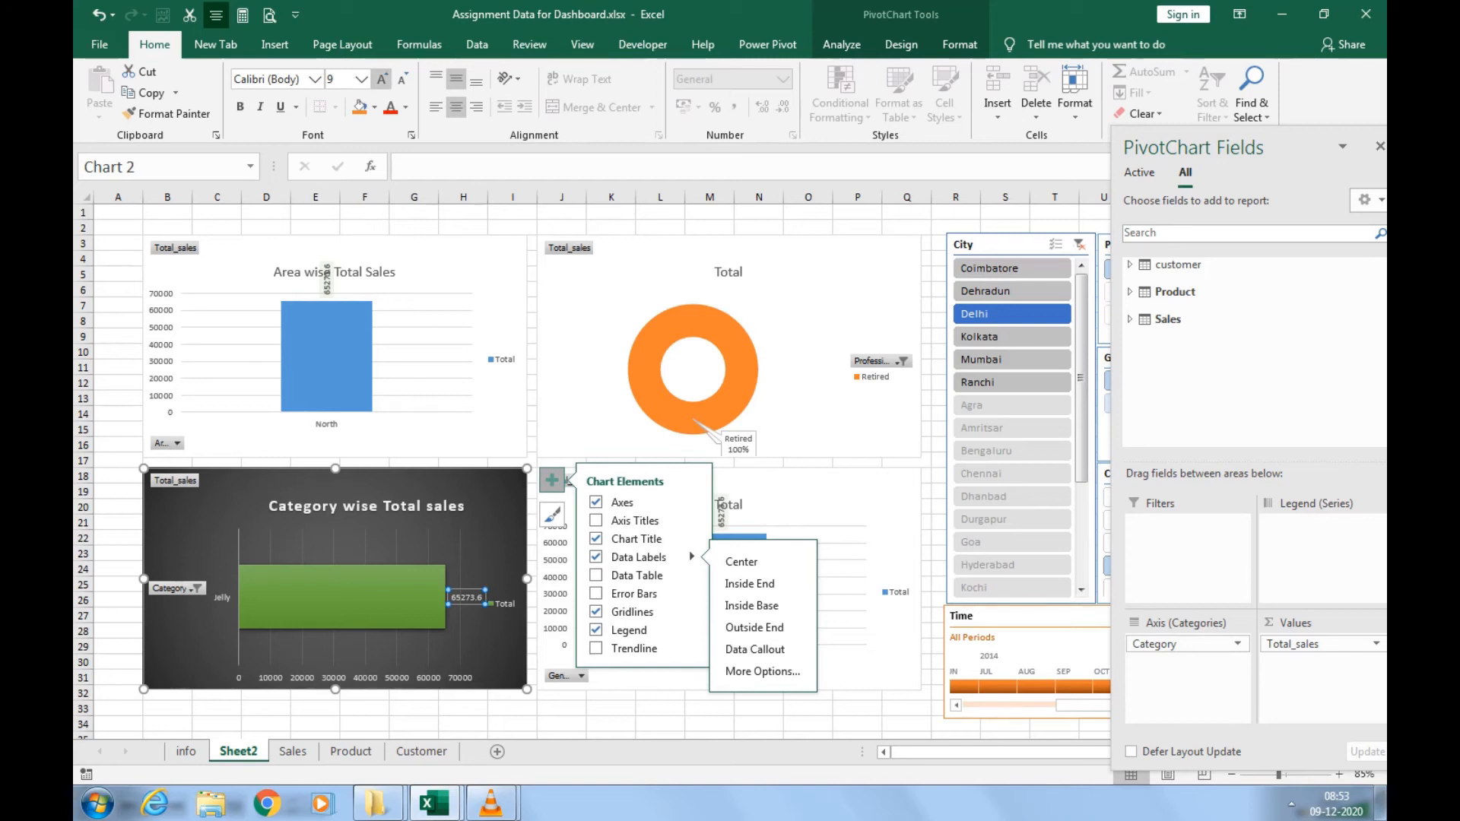
{"action": "left_click", "coordinate": [382, 78]}
{"action": "left_click", "coordinate": [383, 78]}
{"action": "left_click", "coordinate": [382, 78]}
Increase the data label font size in the Area wise Total Sales chart to 12 and close the PivotChart Fields pane.
{"action": "left_click", "coordinate": [327, 281]}
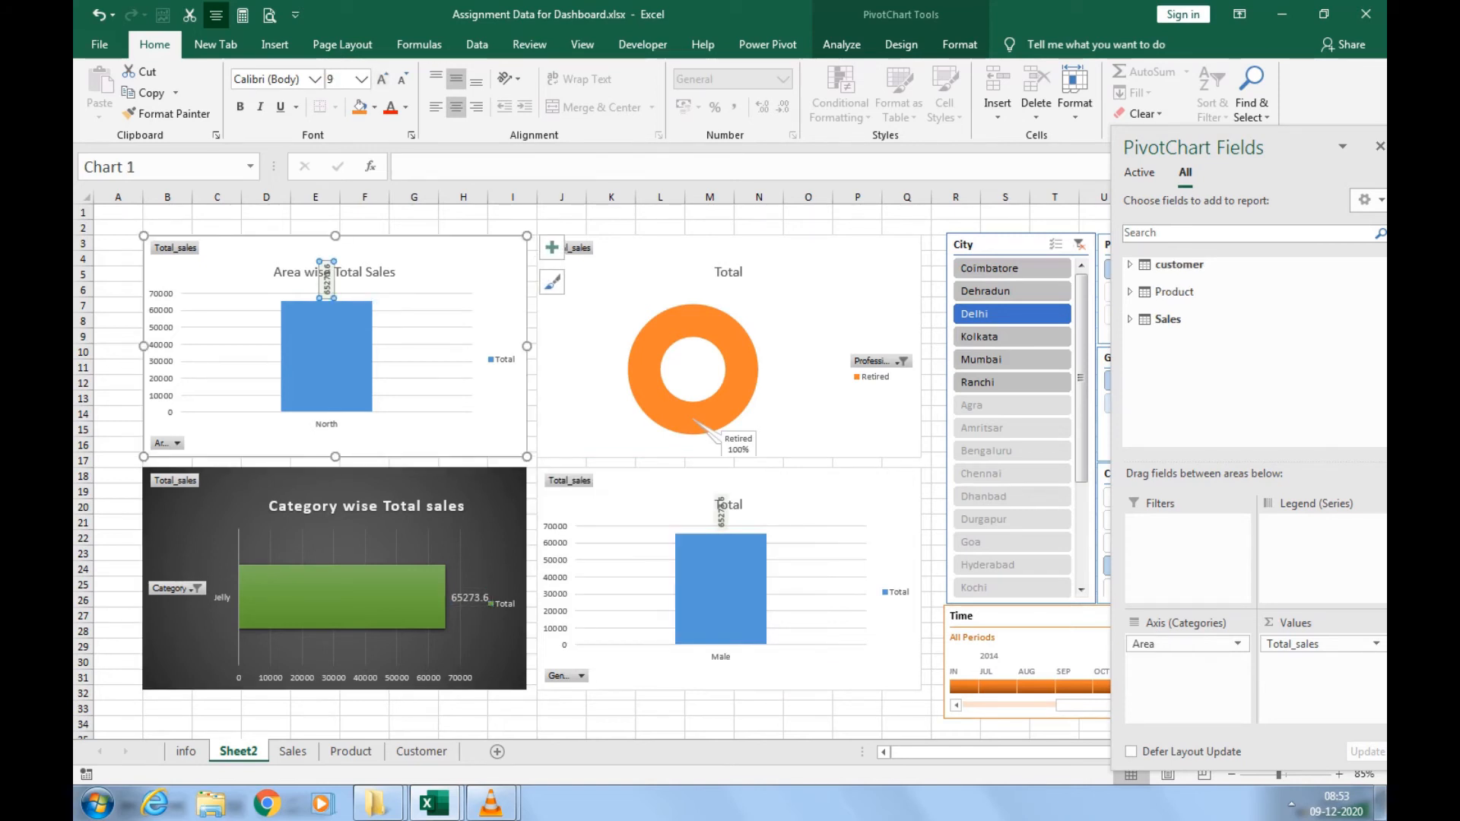
{"action": "left_click", "coordinate": [383, 78]}
{"action": "left_click", "coordinate": [382, 78]}
{"action": "left_click", "coordinate": [382, 78]}
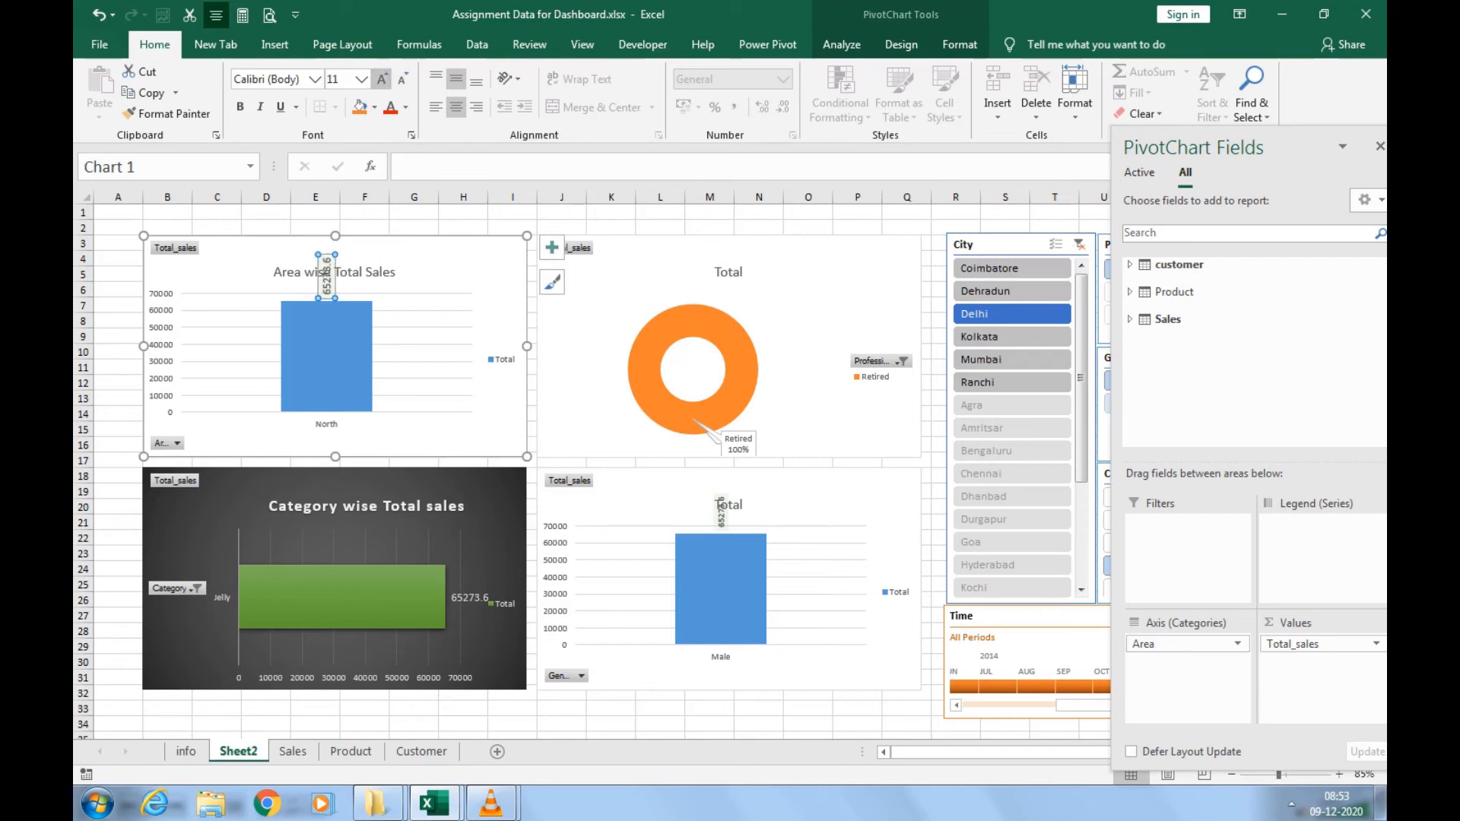
{"action": "left_click", "coordinate": [382, 78]}
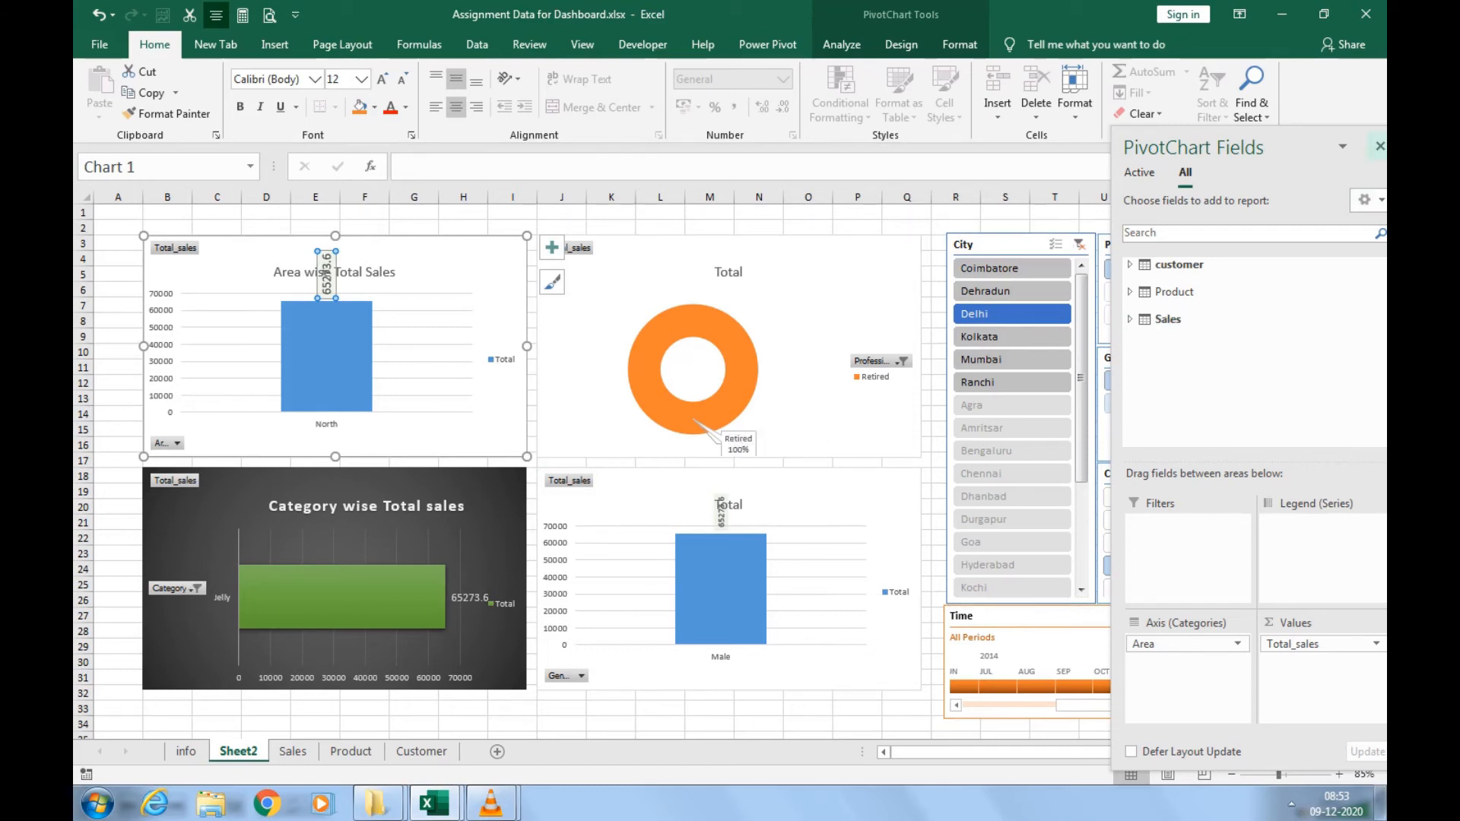
{"action": "left_click", "coordinate": [1380, 146]}
Clear the Profession, City and Category slicer filters and deselect the chart.
{"action": "left_click", "coordinate": [1231, 244]}
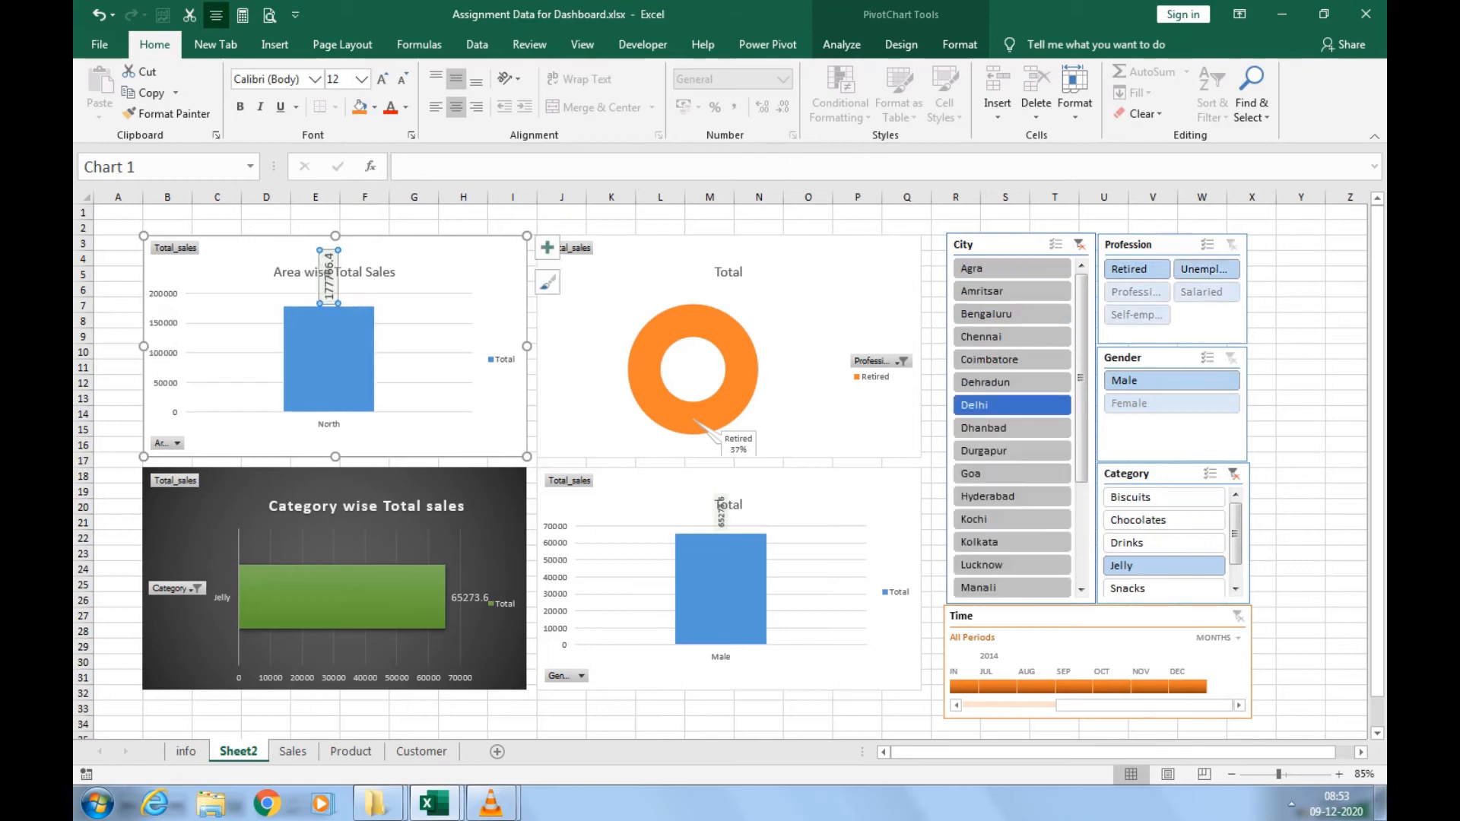
{"action": "left_click", "coordinate": [1079, 244]}
{"action": "left_click", "coordinate": [1233, 473]}
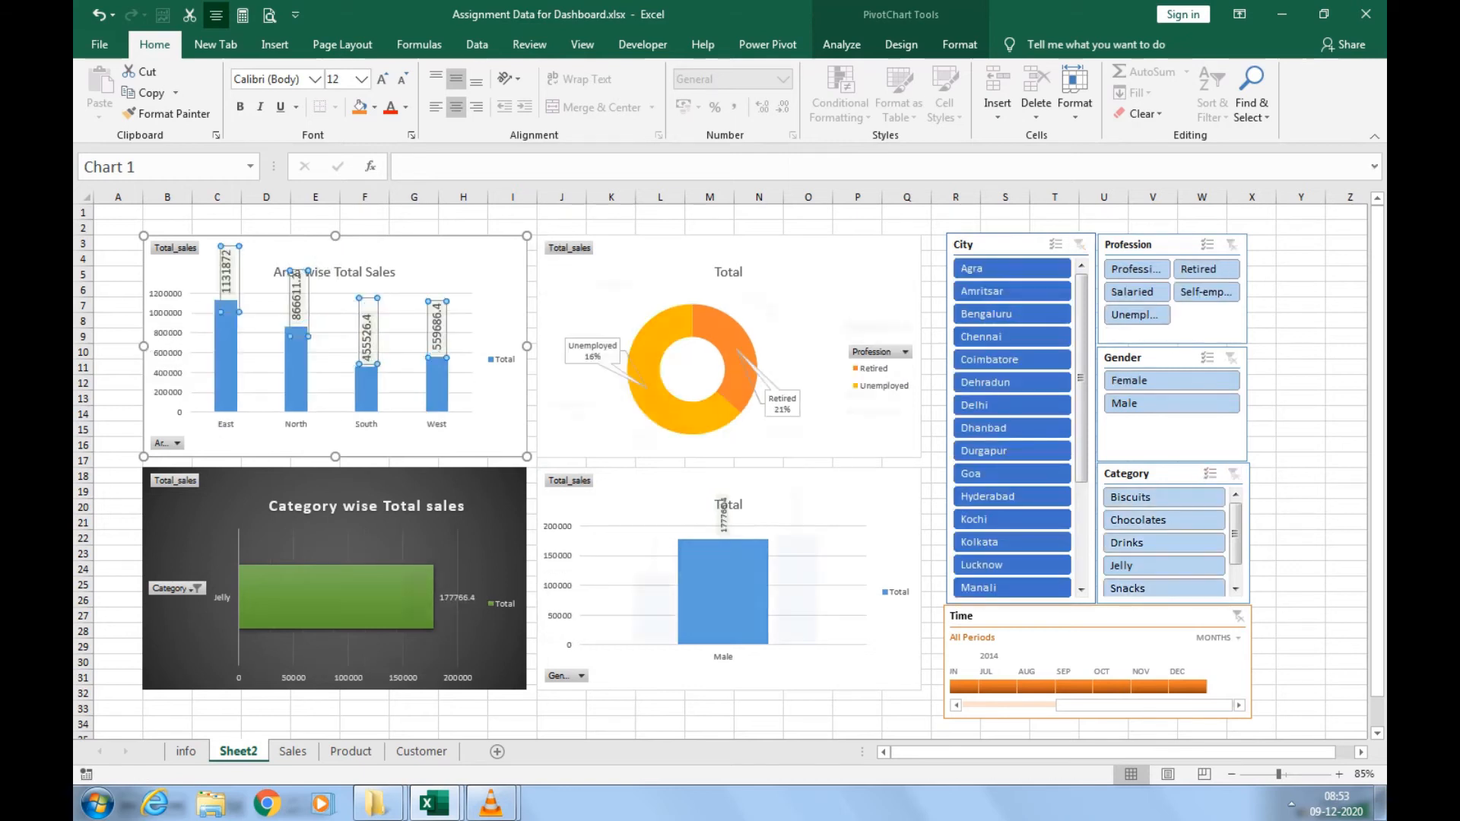
{"action": "left_click", "coordinate": [1345, 460]}
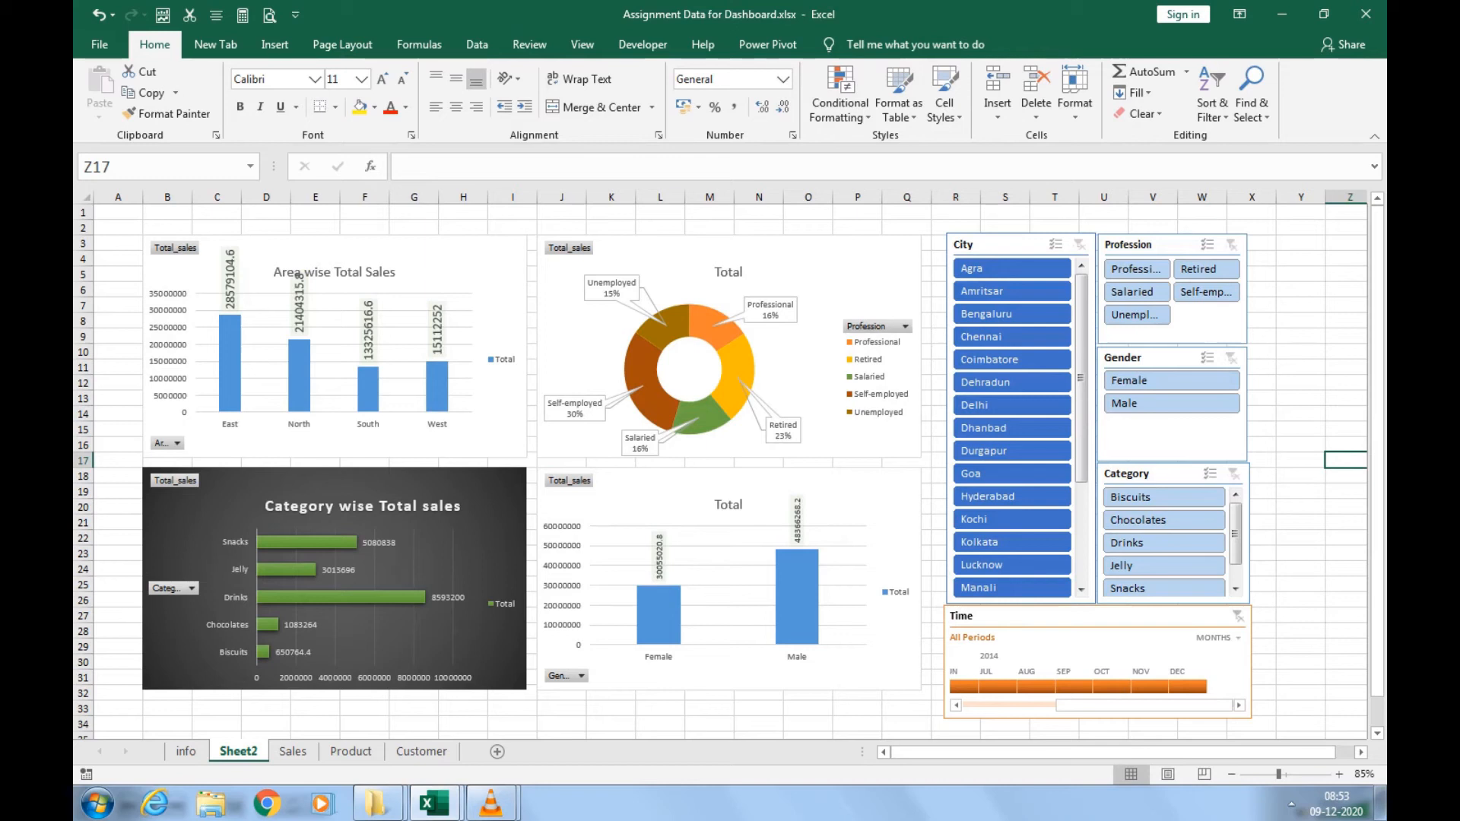
Filter the dashboard to Male and to Female in turn, and clear the Gender filter.
{"action": "left_click", "coordinate": [1171, 404]}
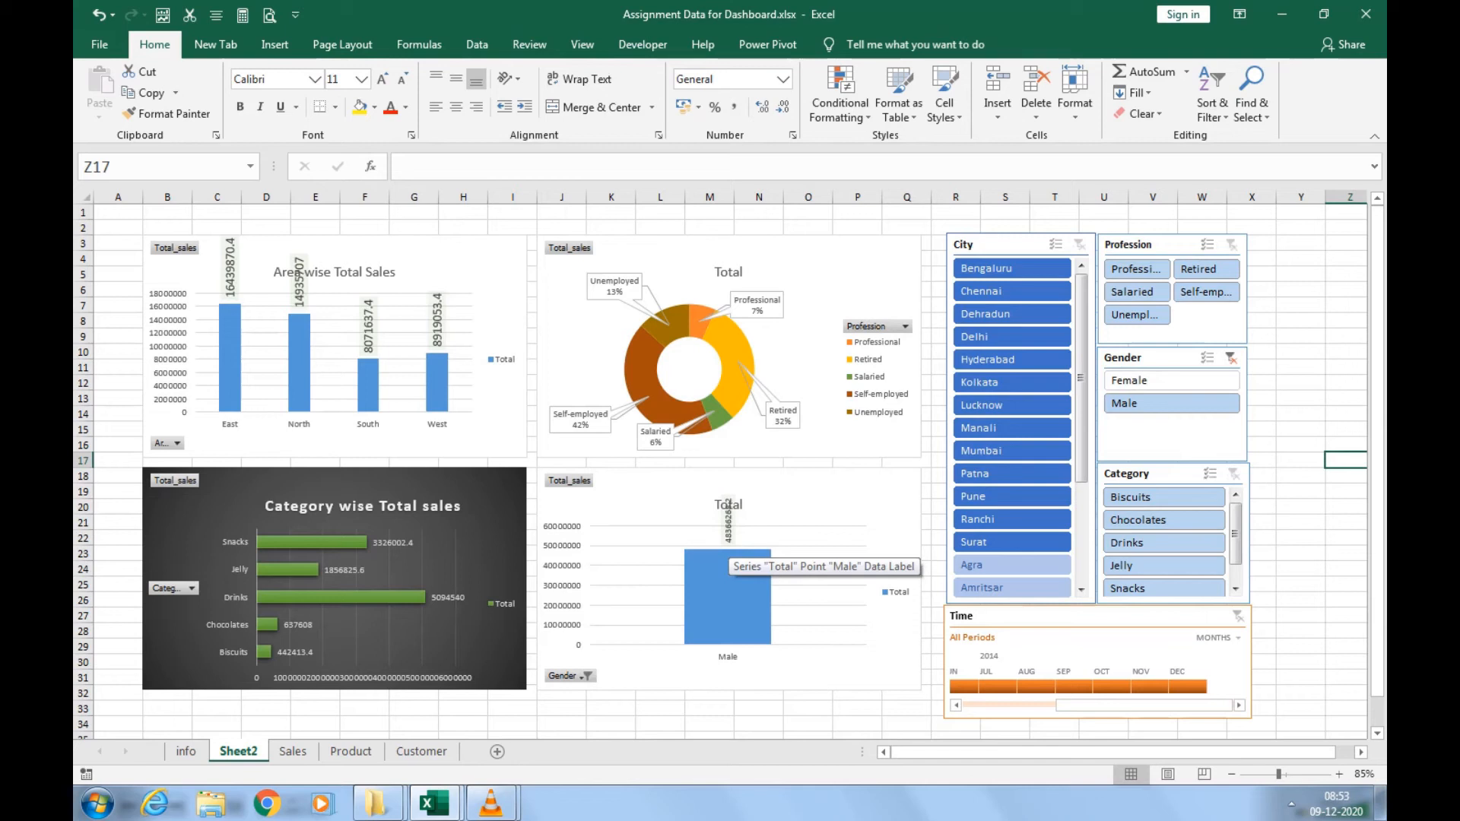
{"action": "left_click", "coordinate": [1170, 380]}
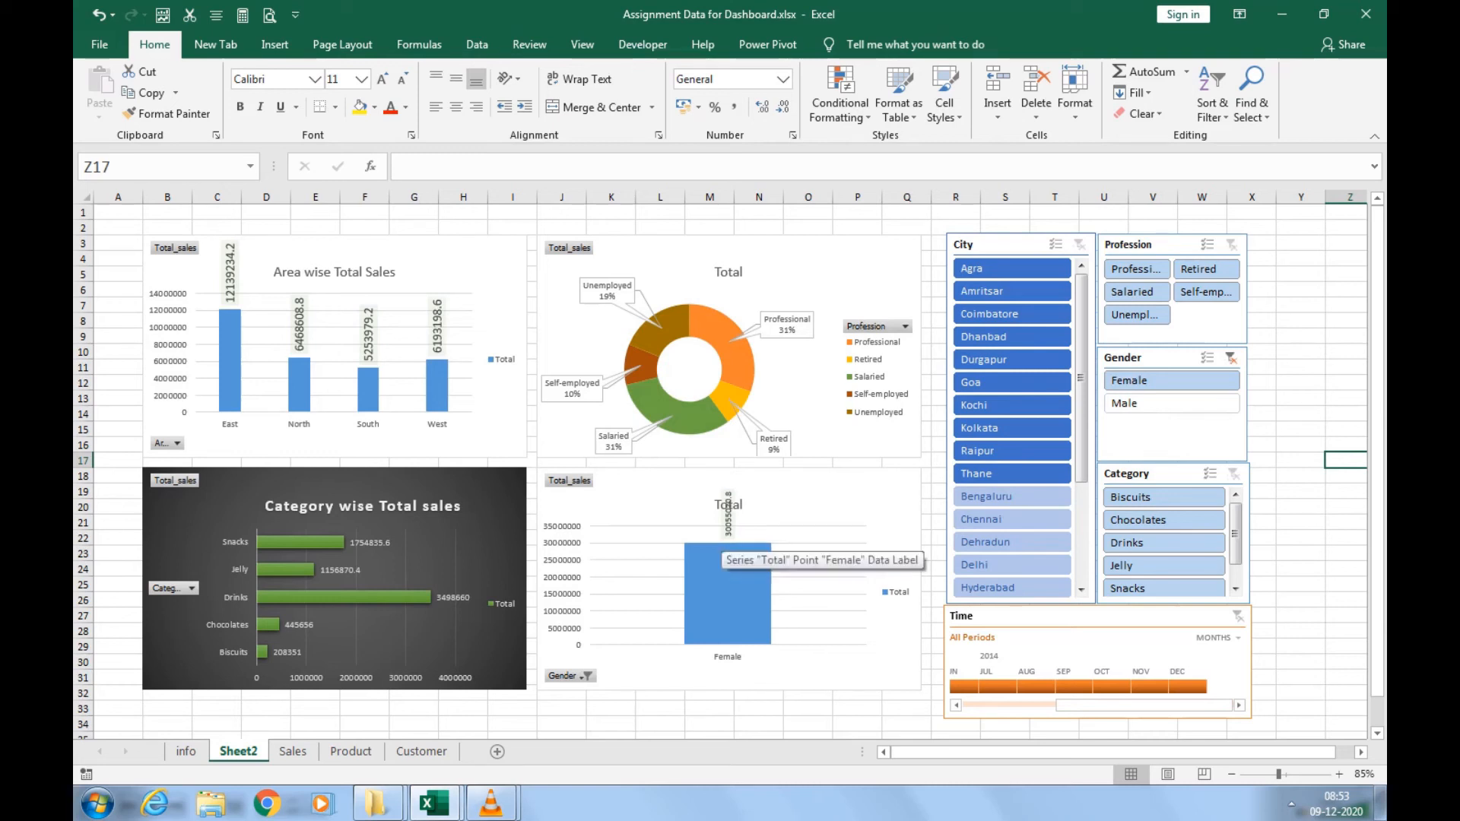
{"action": "left_click", "coordinate": [1230, 357]}
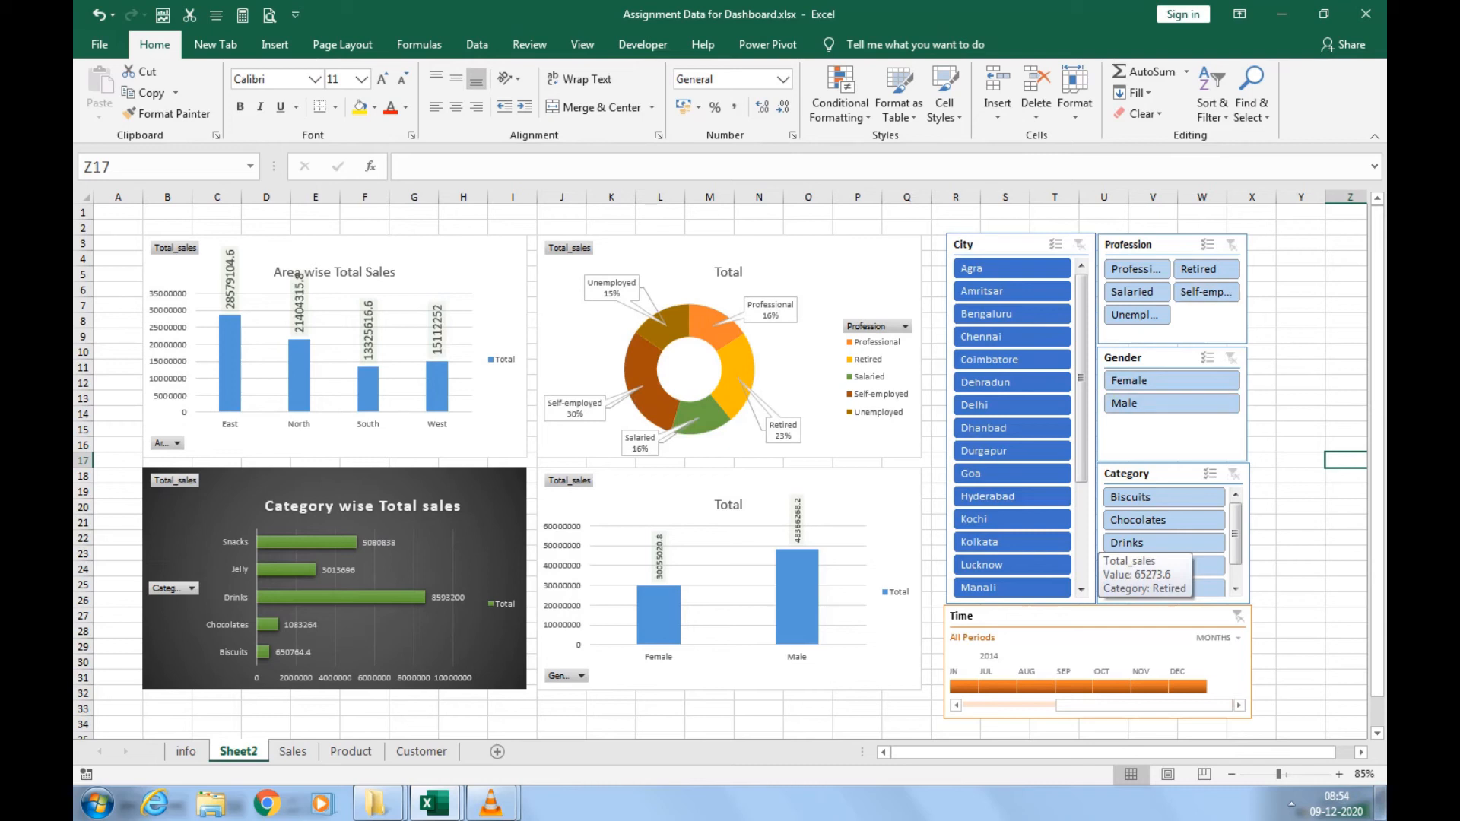
Filter the dashboard to the profession Professional, keeping both genders selected.
{"action": "left_click", "coordinate": [1135, 269]}
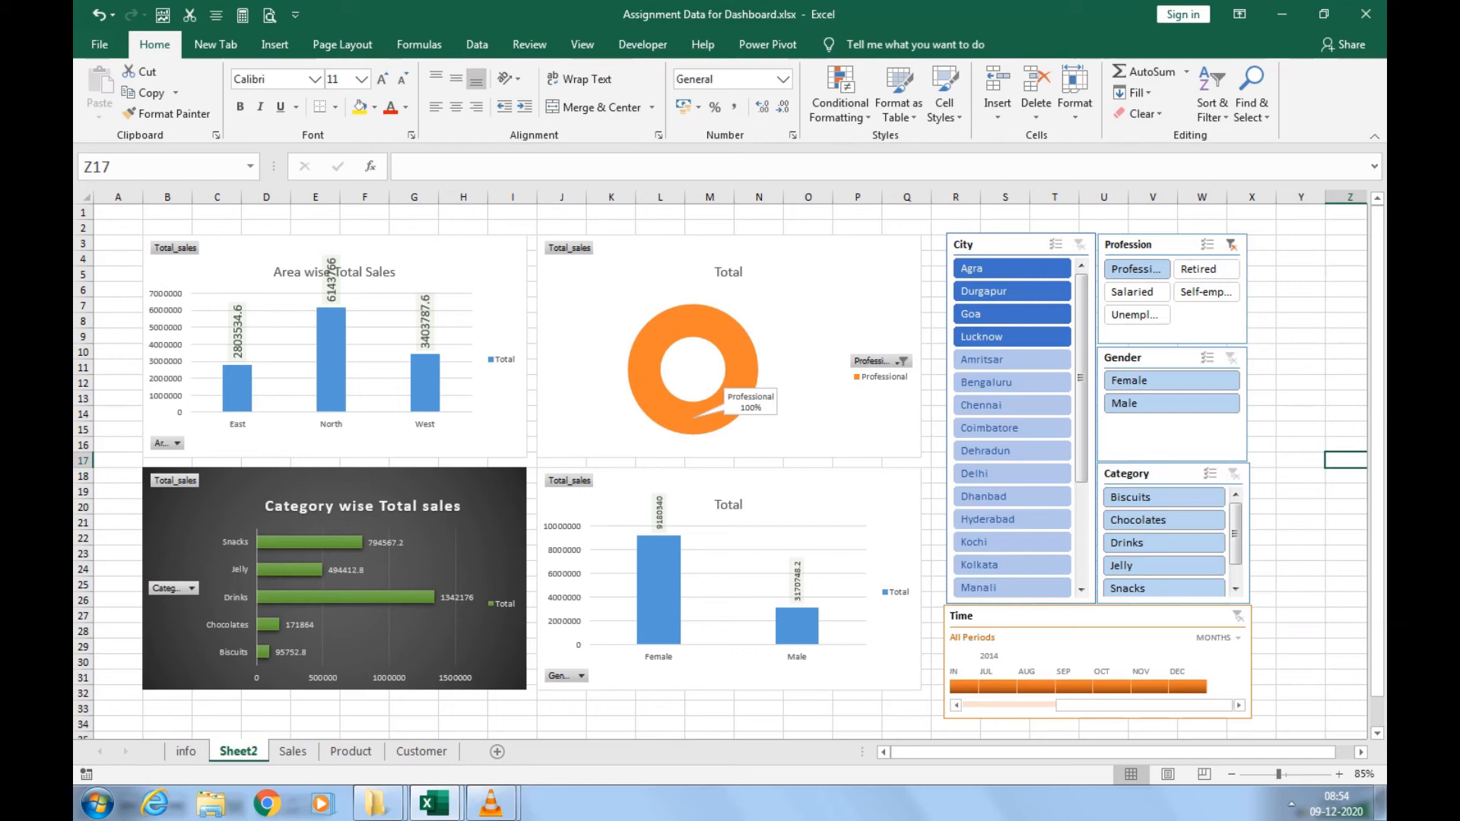
{"action": "mouse_move", "coordinate": [427, 376]}
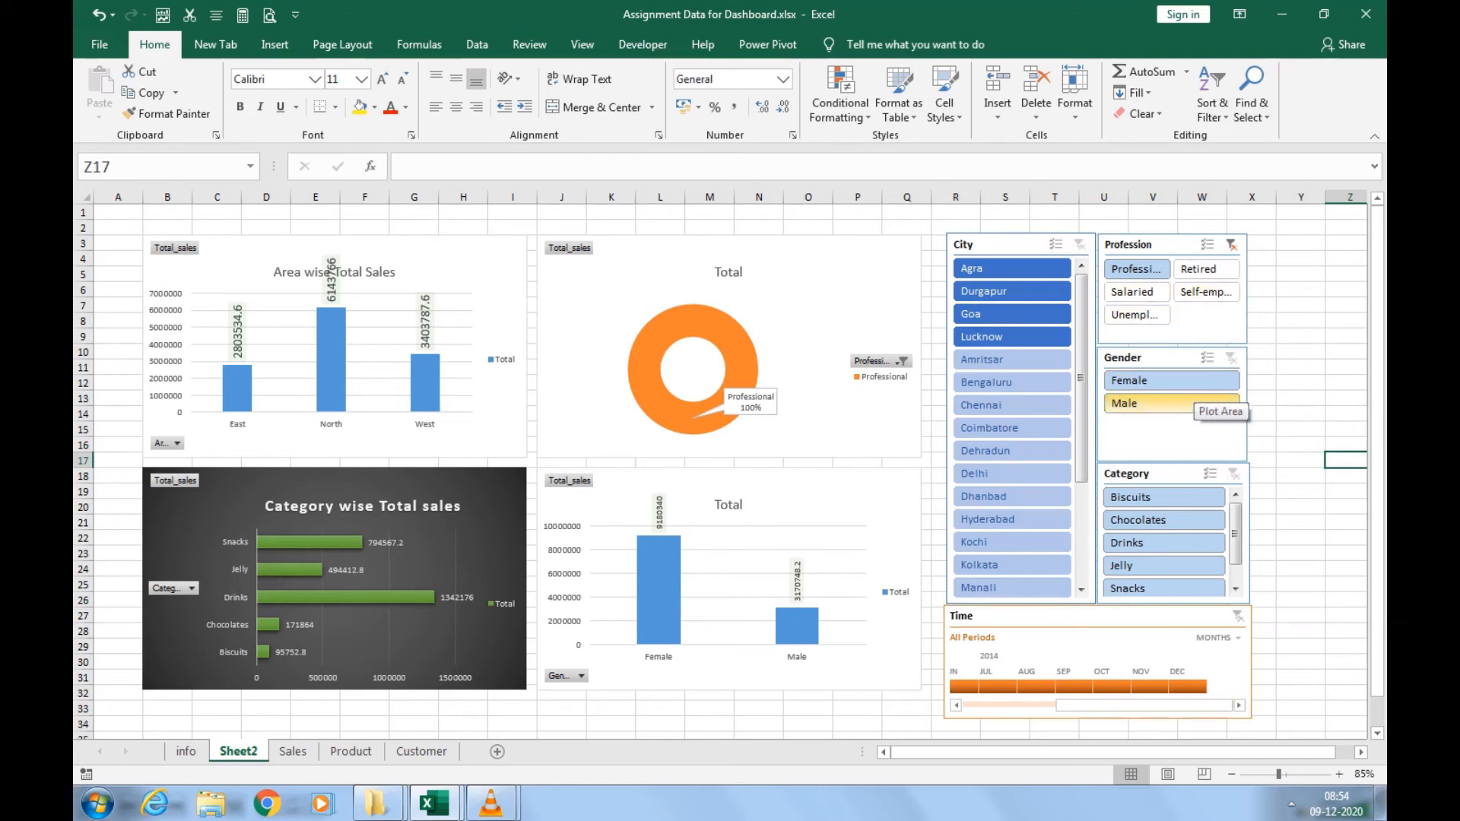
{"action": "left_click", "coordinate": [1186, 403]}
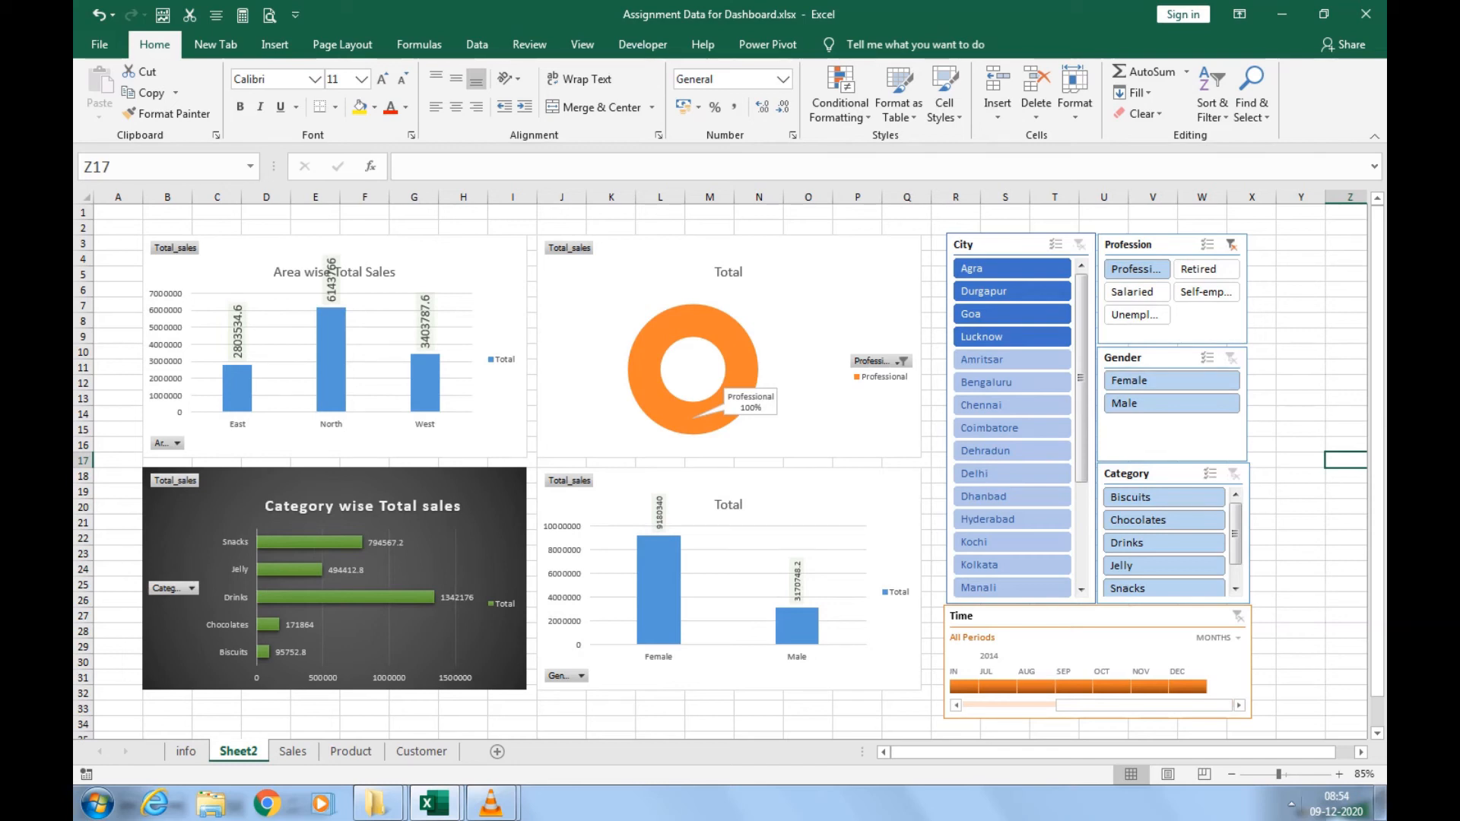
Set the Time timeline to quarters and go through Q1, Q2 and Q3, leaving the filter on Q4 2014.
{"action": "left_click", "coordinate": [1235, 638]}
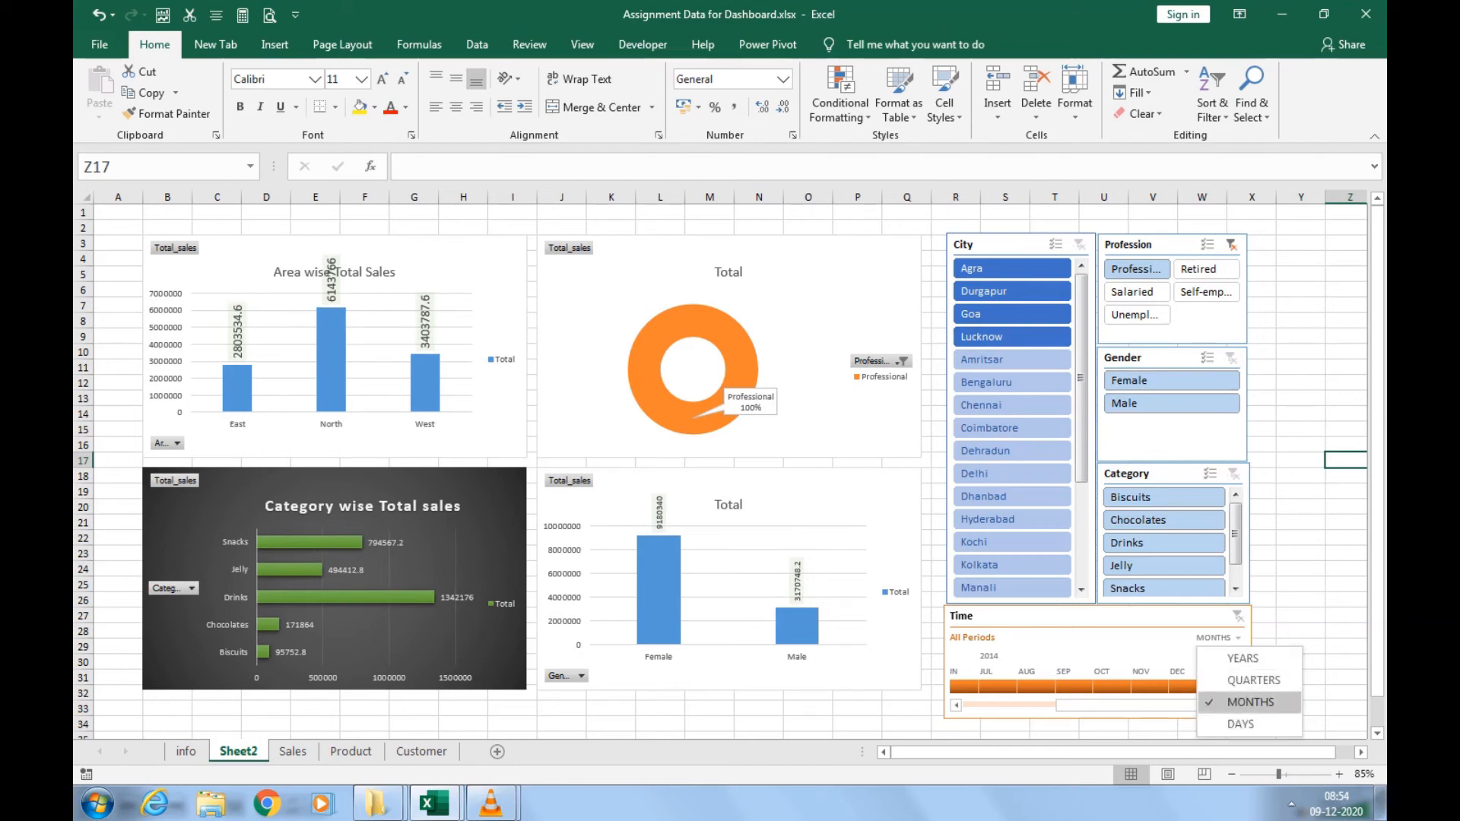
{"action": "left_click", "coordinate": [1253, 681]}
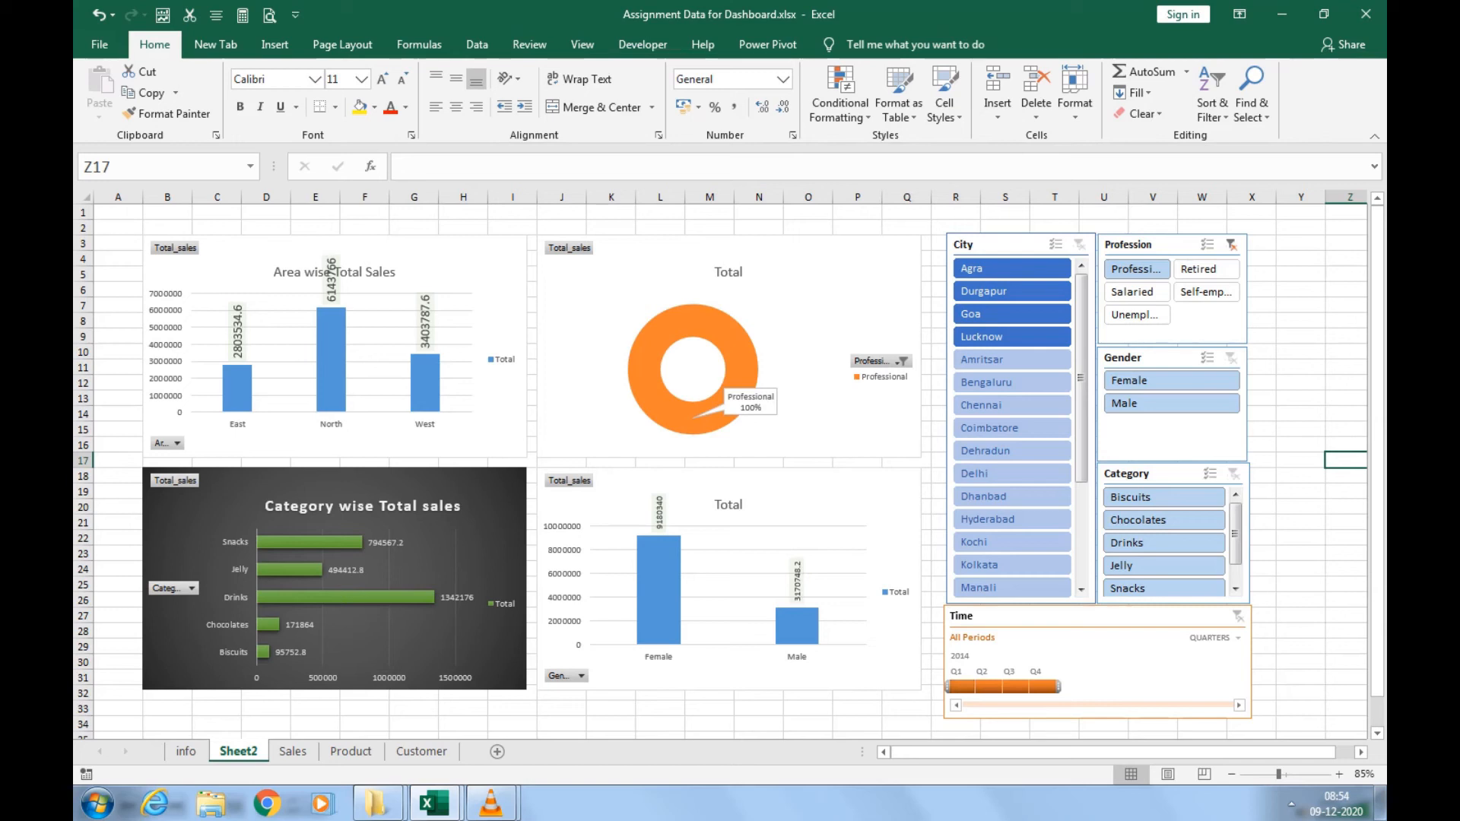
{"action": "left_click", "coordinate": [962, 687]}
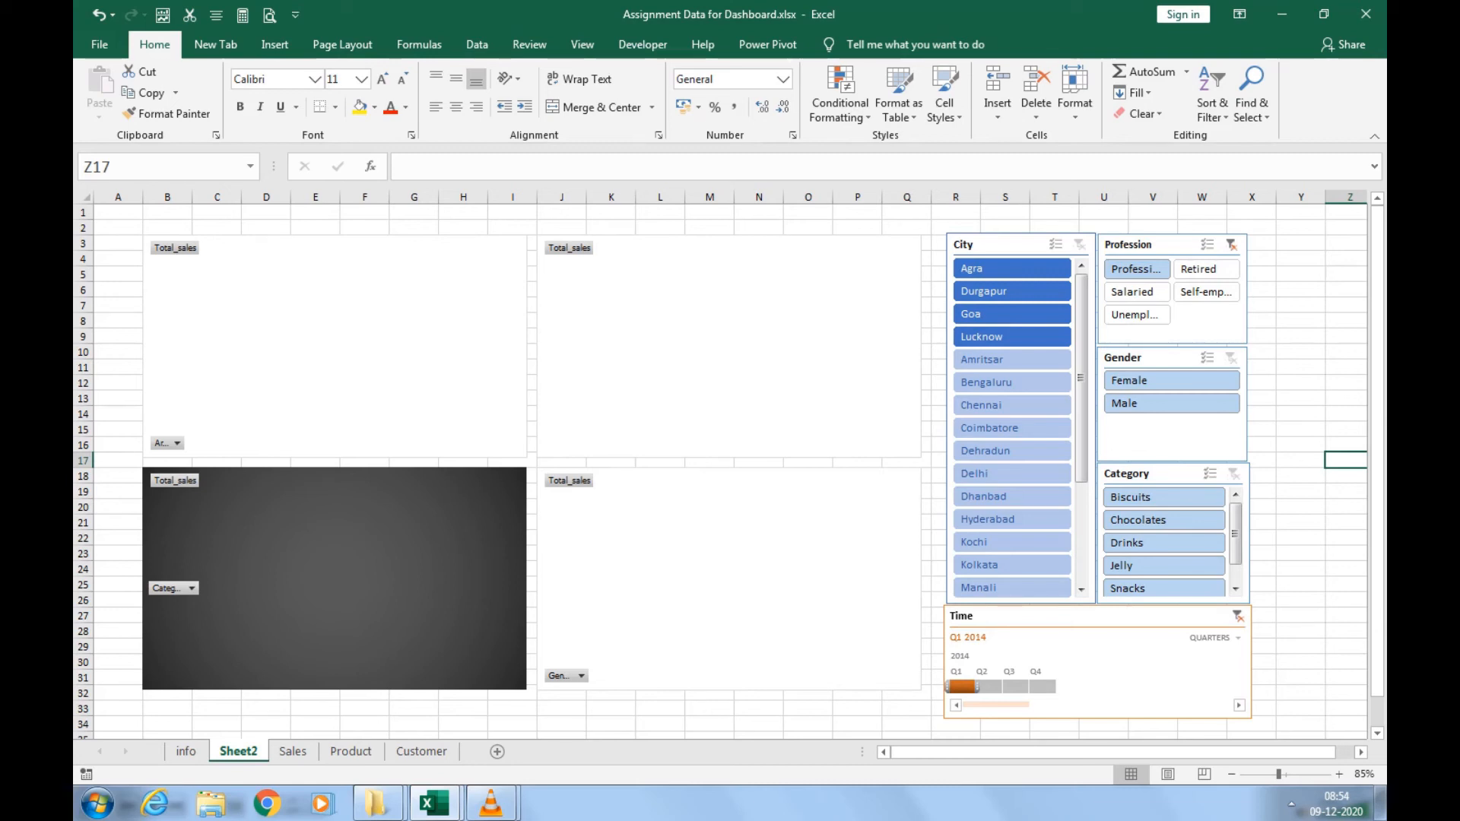
{"action": "left_click", "coordinate": [989, 686]}
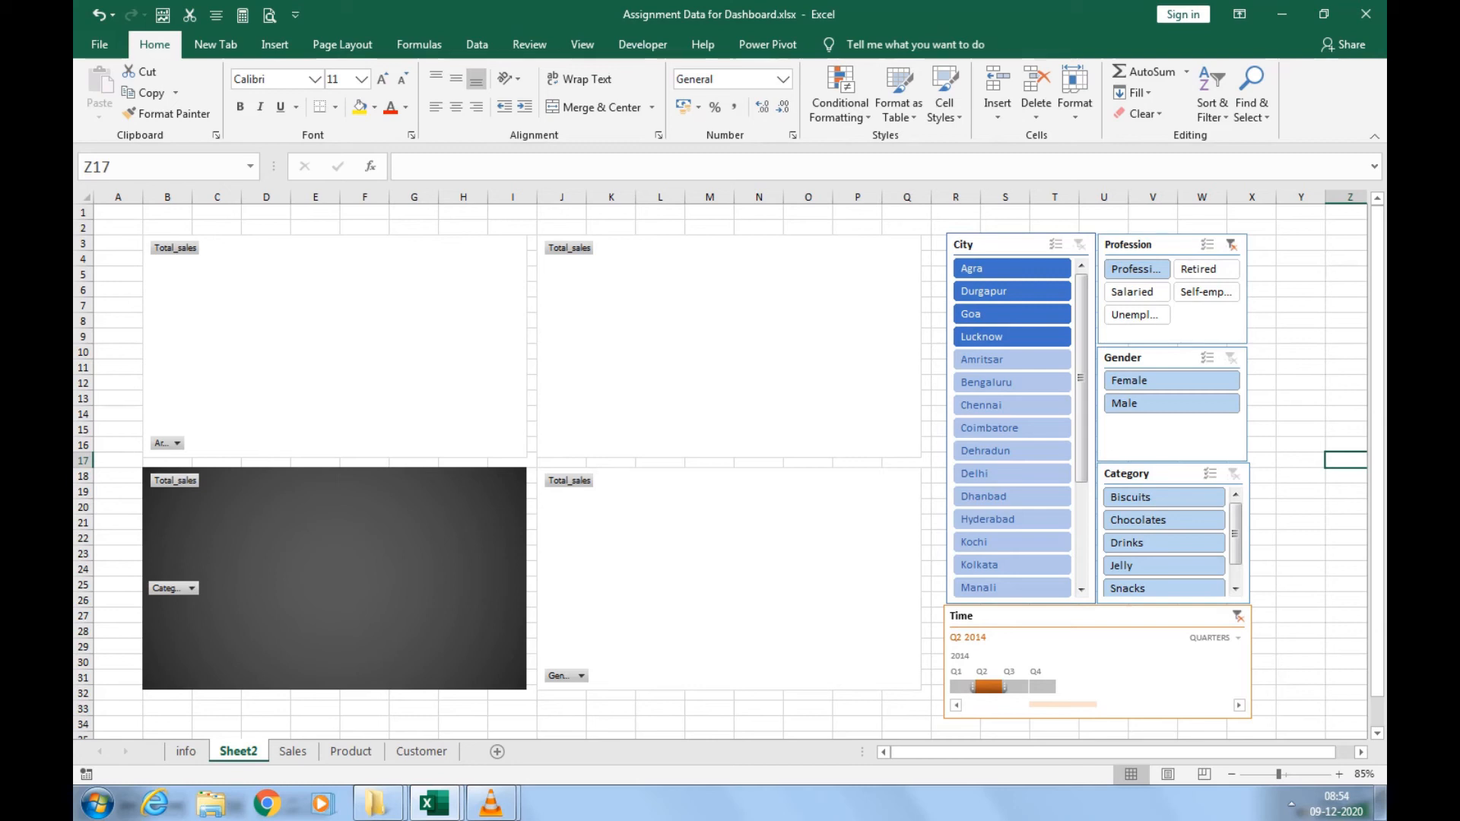
{"action": "left_click", "coordinate": [1016, 687]}
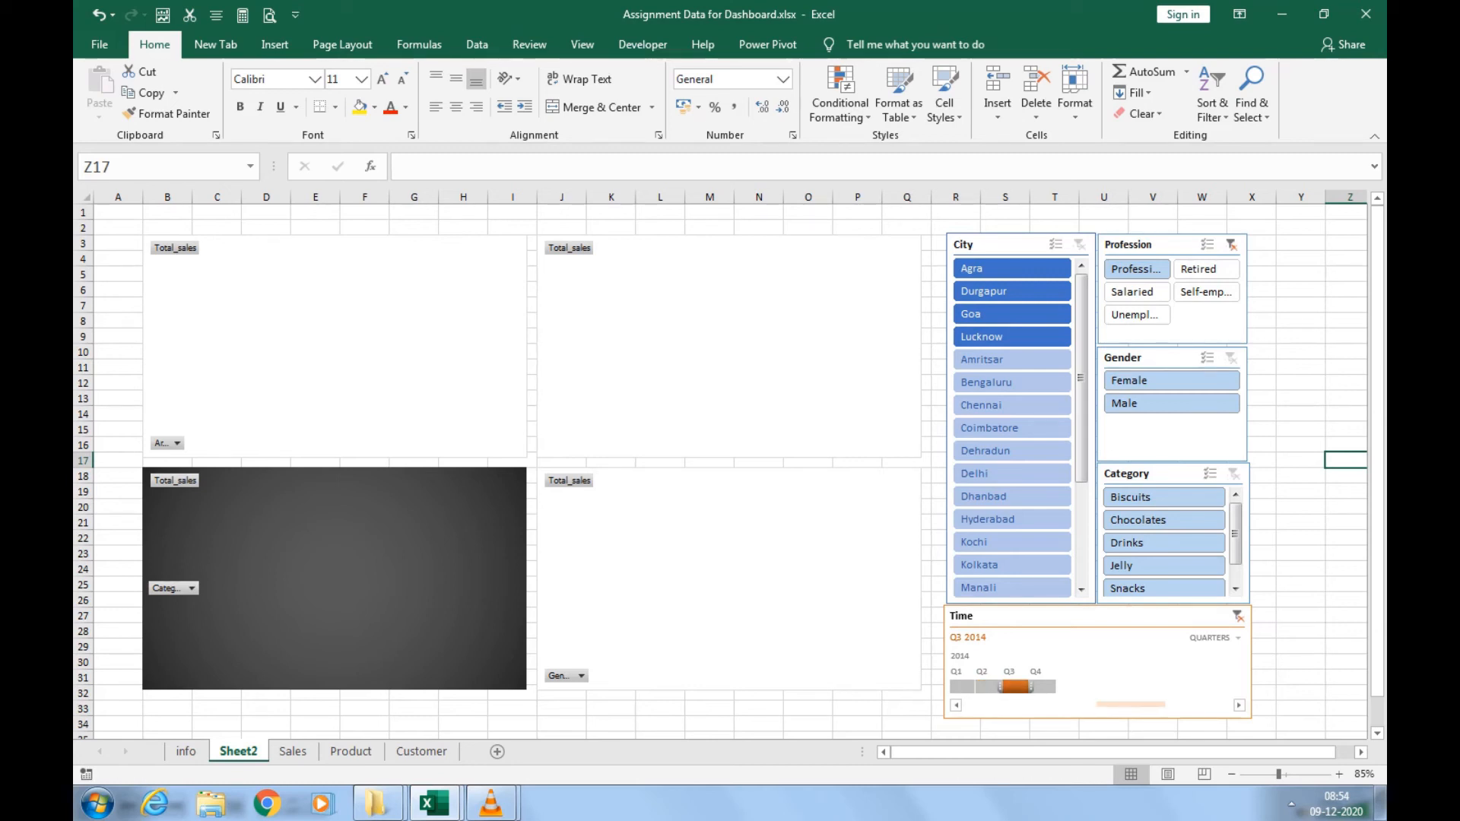
{"action": "left_click", "coordinate": [1043, 687]}
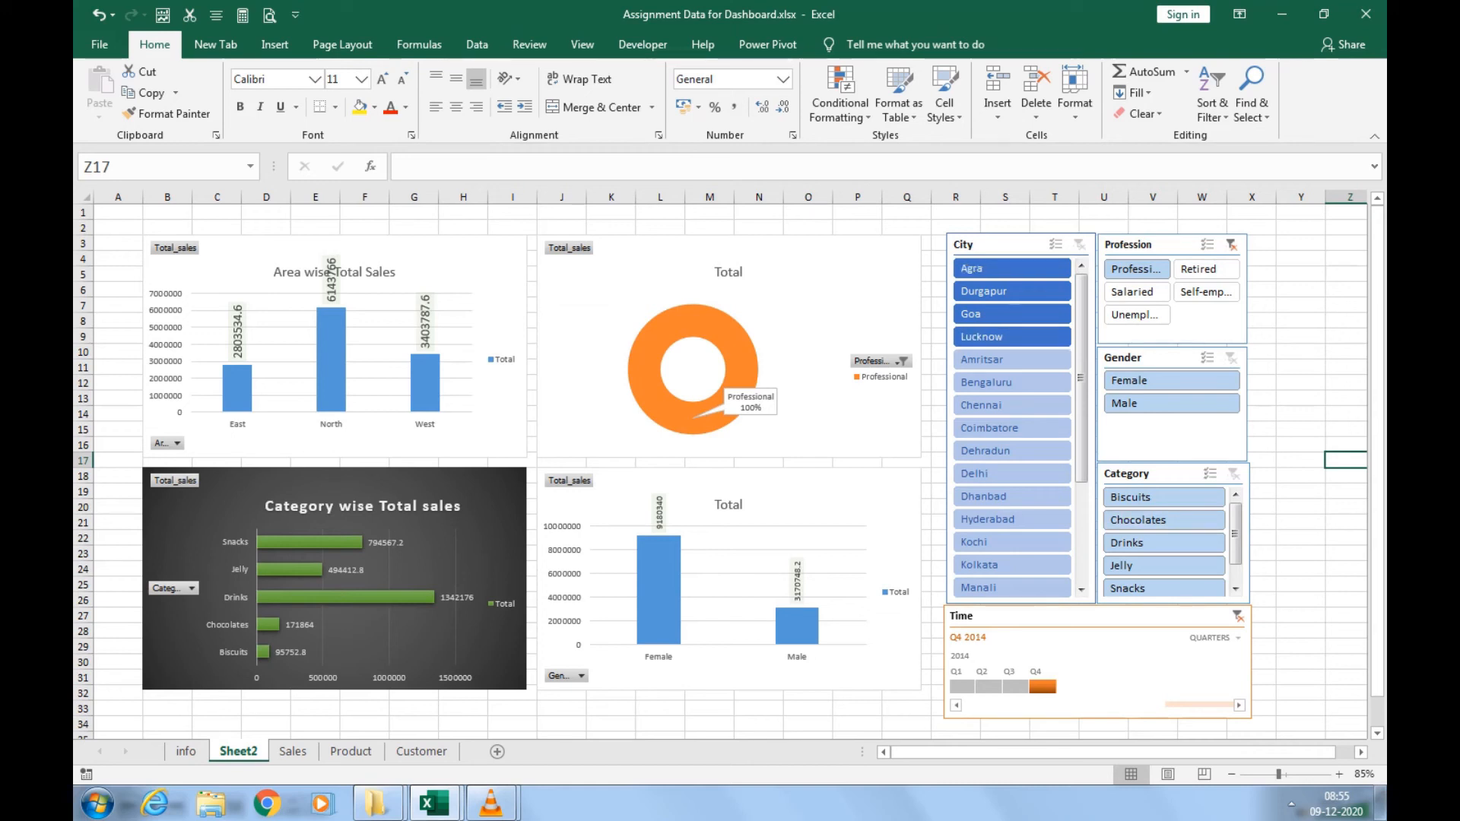
Apply the green slicer style to the City slicer and the grey style to the Profession slicer.
{"action": "left_click_drag", "start_coordinate": [1003, 245], "coordinate": [1001, 246]}
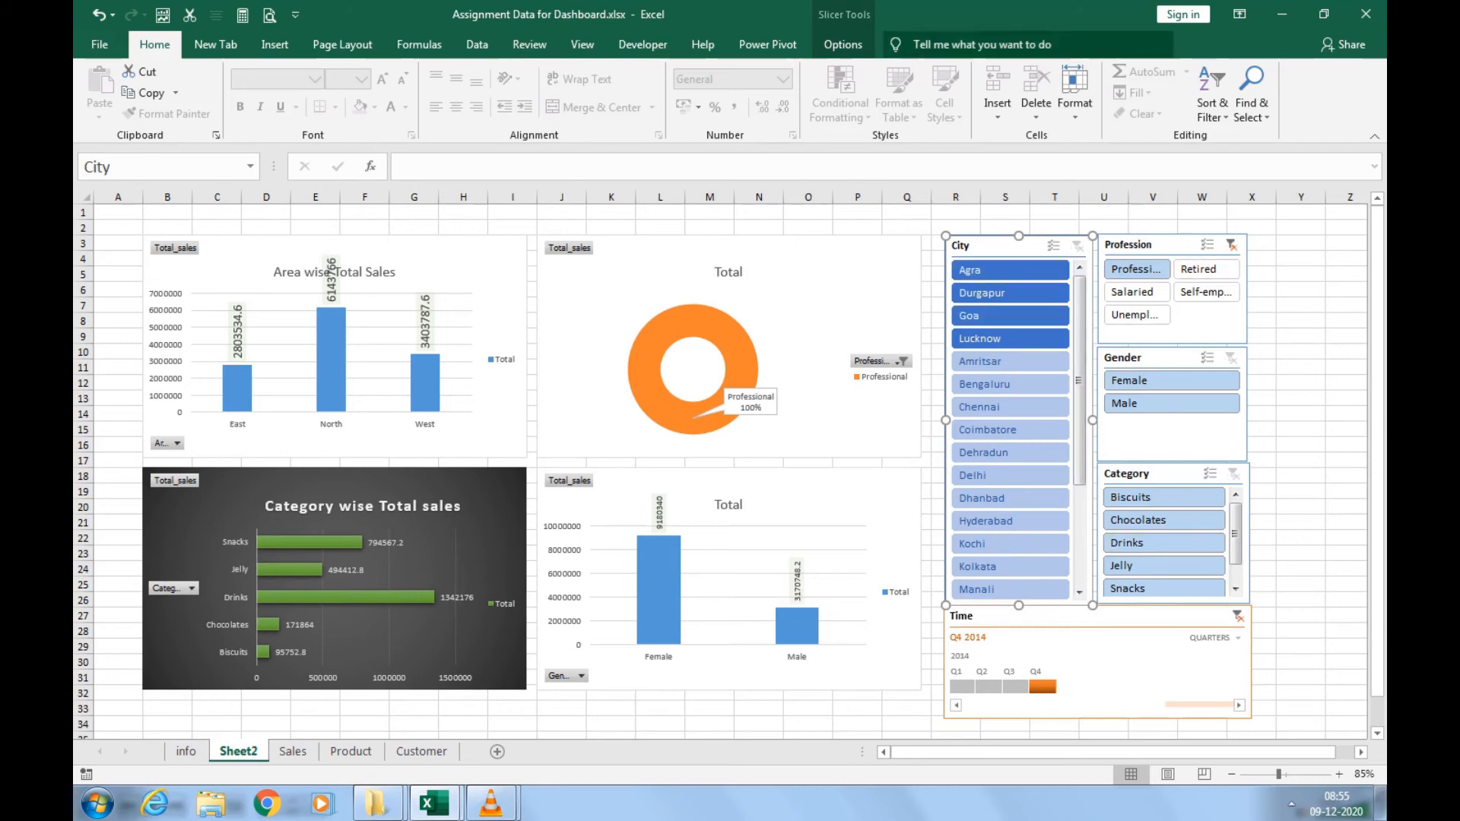
{"action": "left_click", "coordinate": [843, 44]}
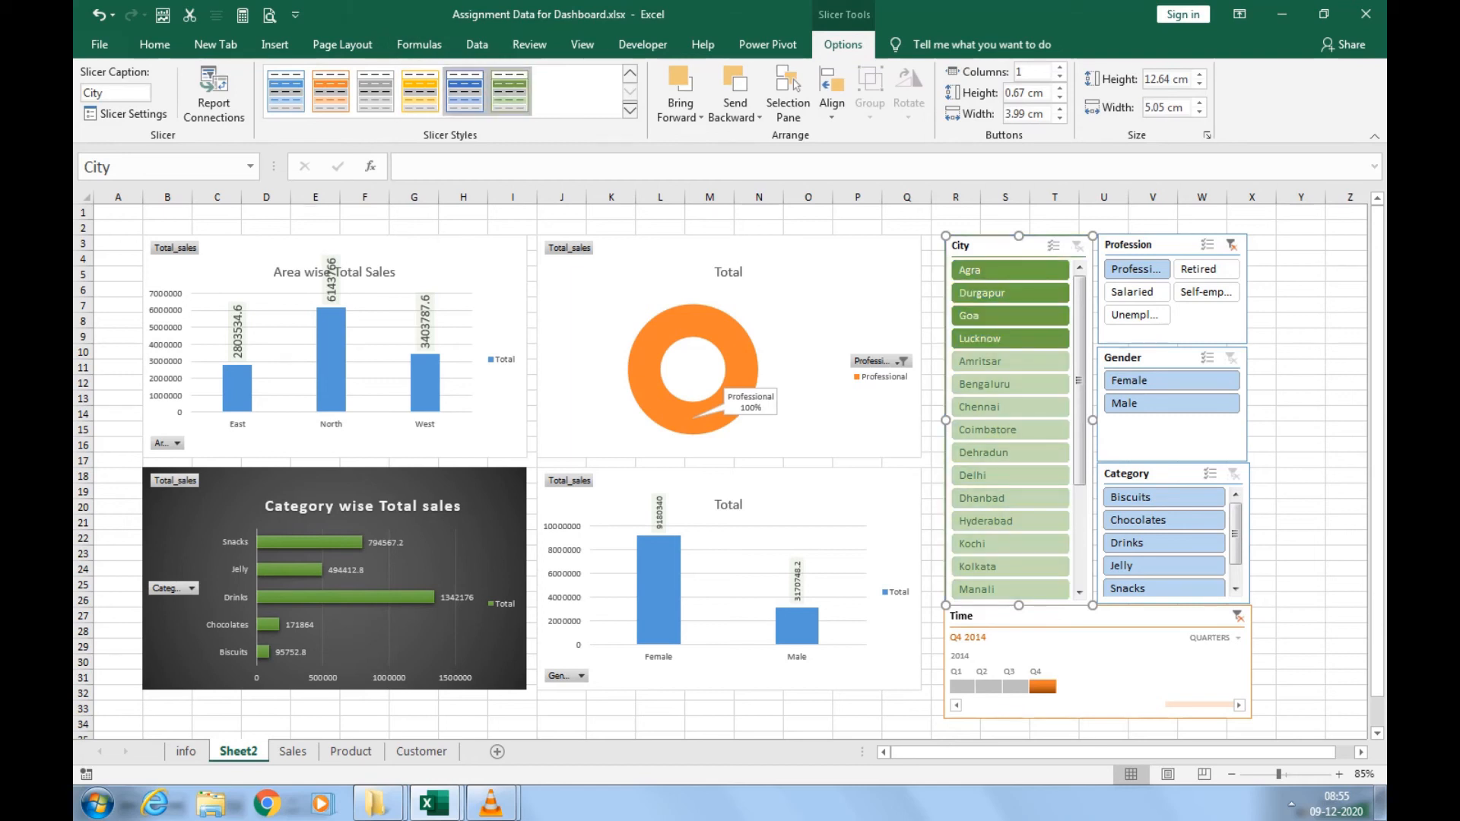
{"action": "left_click", "coordinate": [510, 91]}
{"action": "left_click", "coordinate": [1163, 245]}
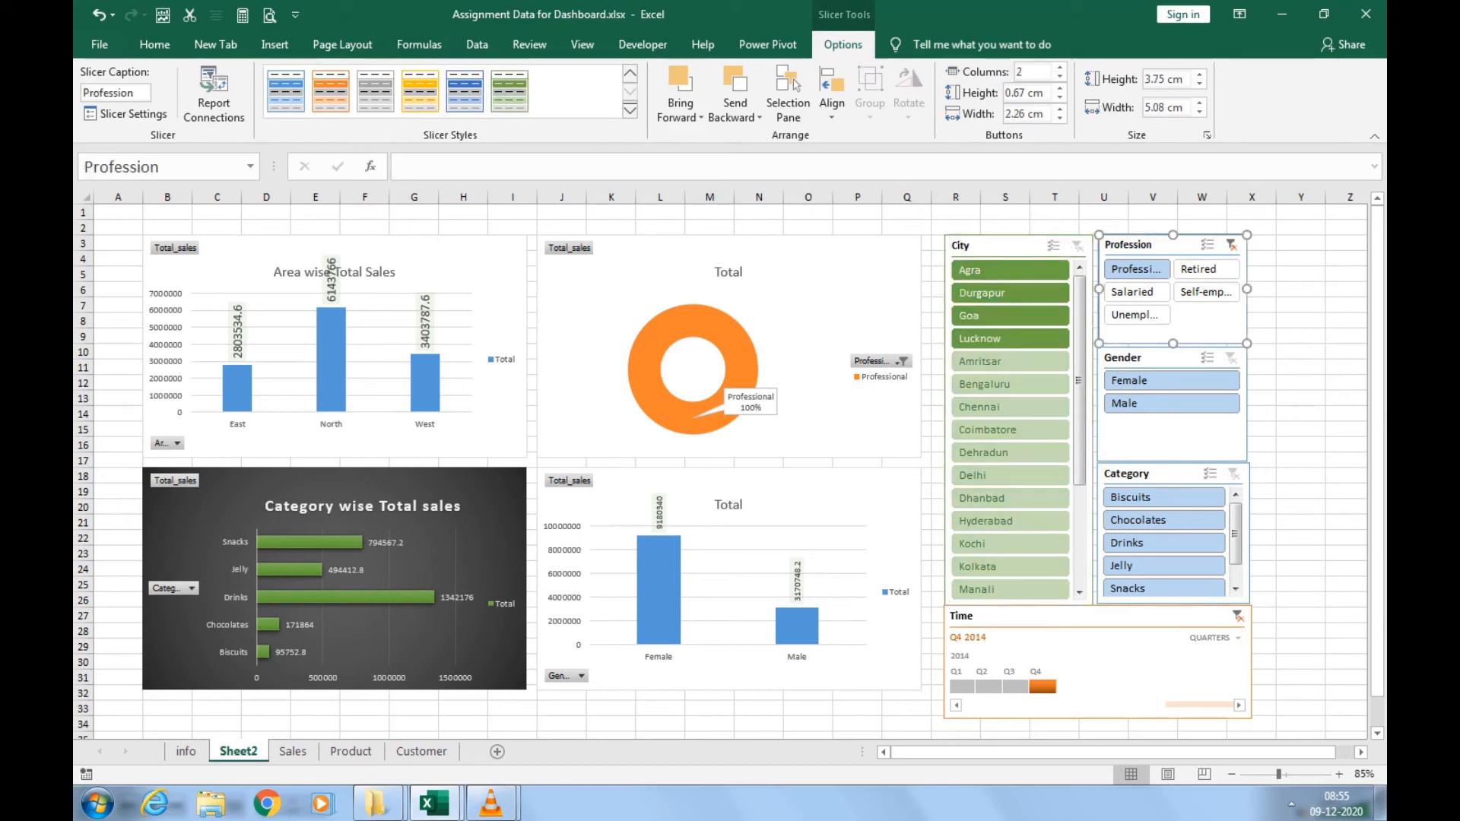
{"action": "left_click", "coordinate": [375, 91]}
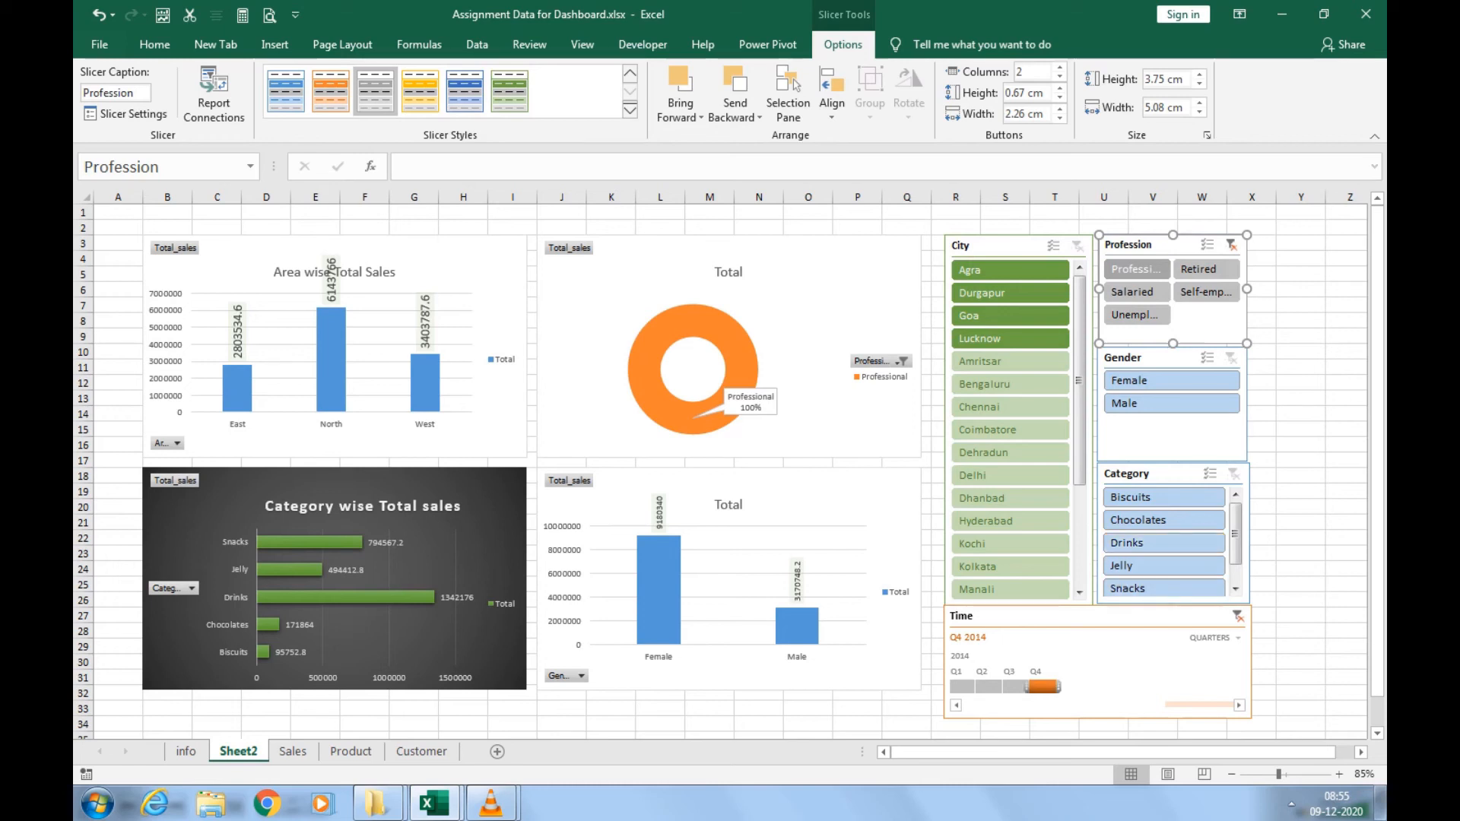
Apply the dark blue style from the Dark timeline styles to the Time timeline.
{"action": "left_click", "coordinate": [1043, 686]}
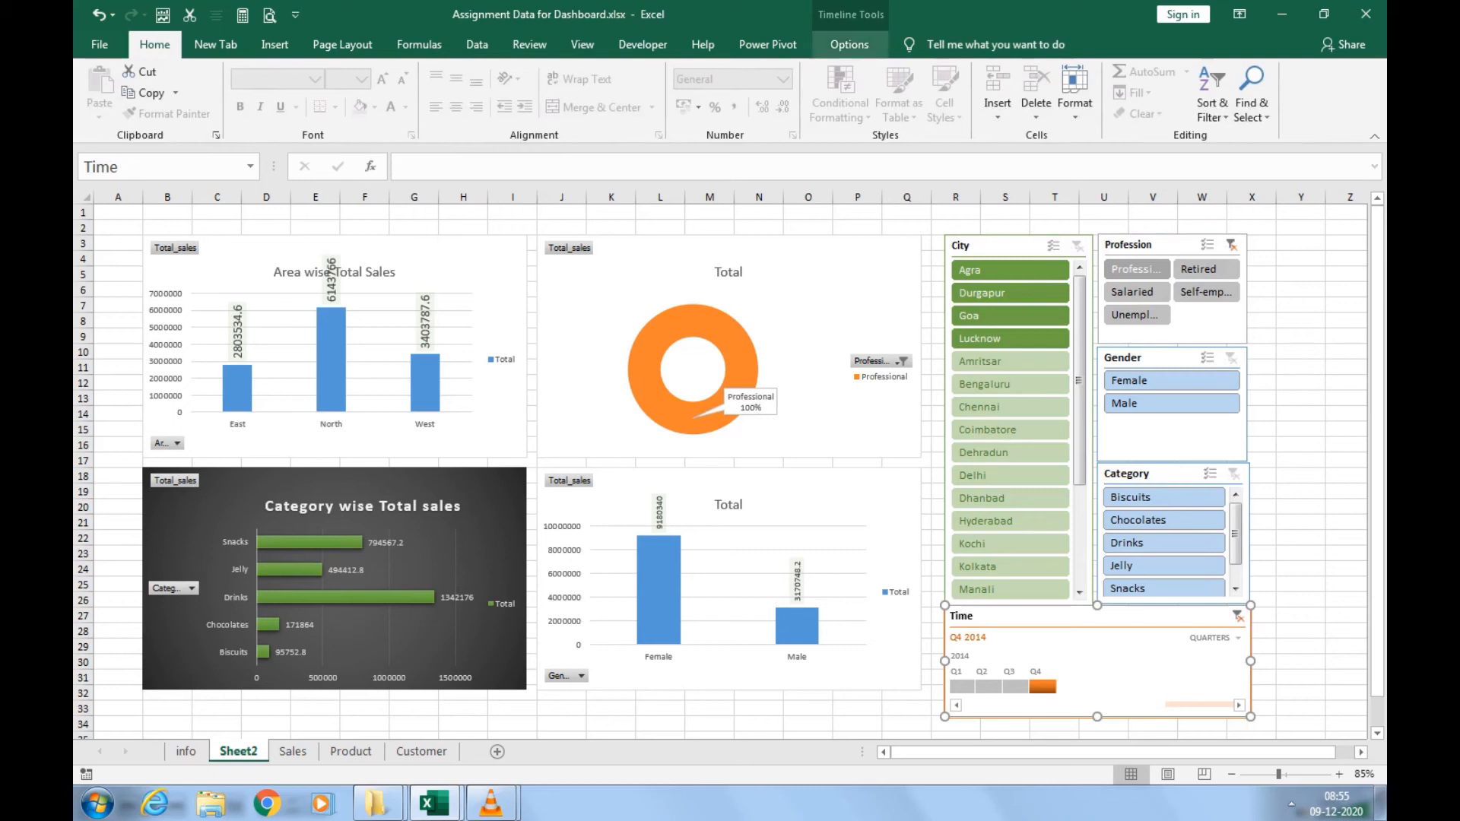
{"action": "left_click", "coordinate": [722, 110]}
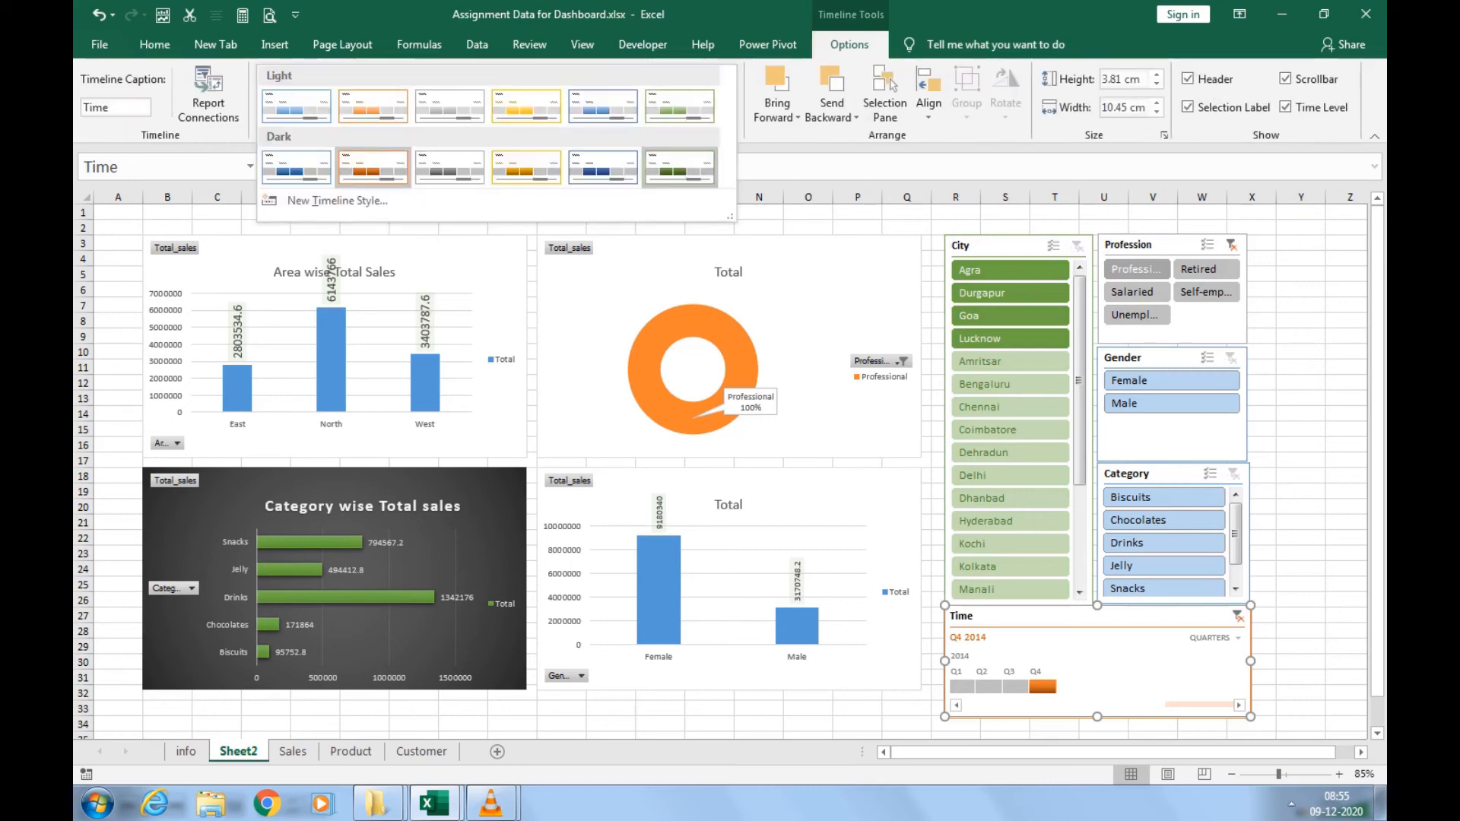
{"action": "left_click", "coordinate": [603, 168]}
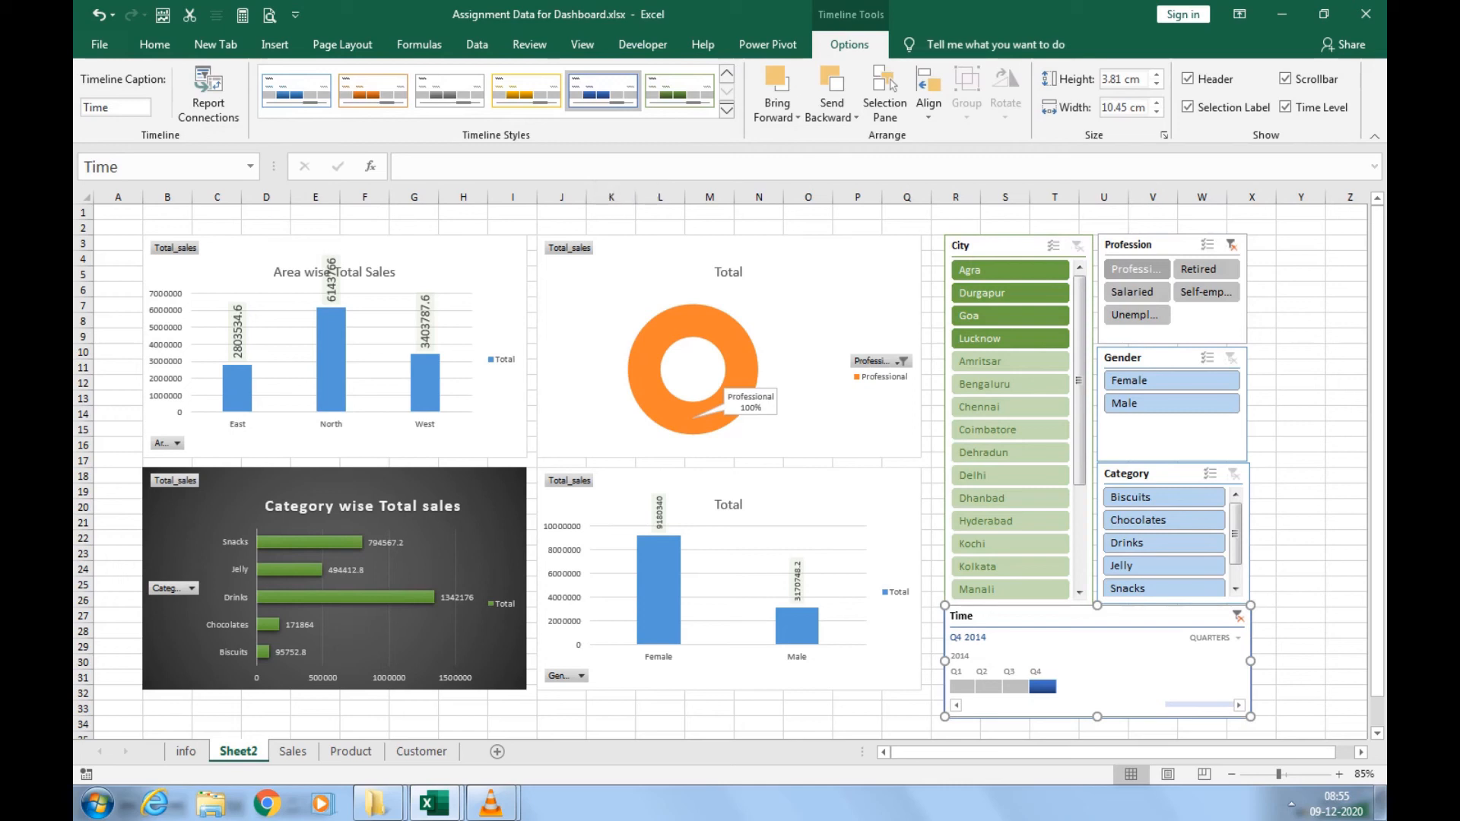
{"action": "left_click", "coordinate": [612, 282]}
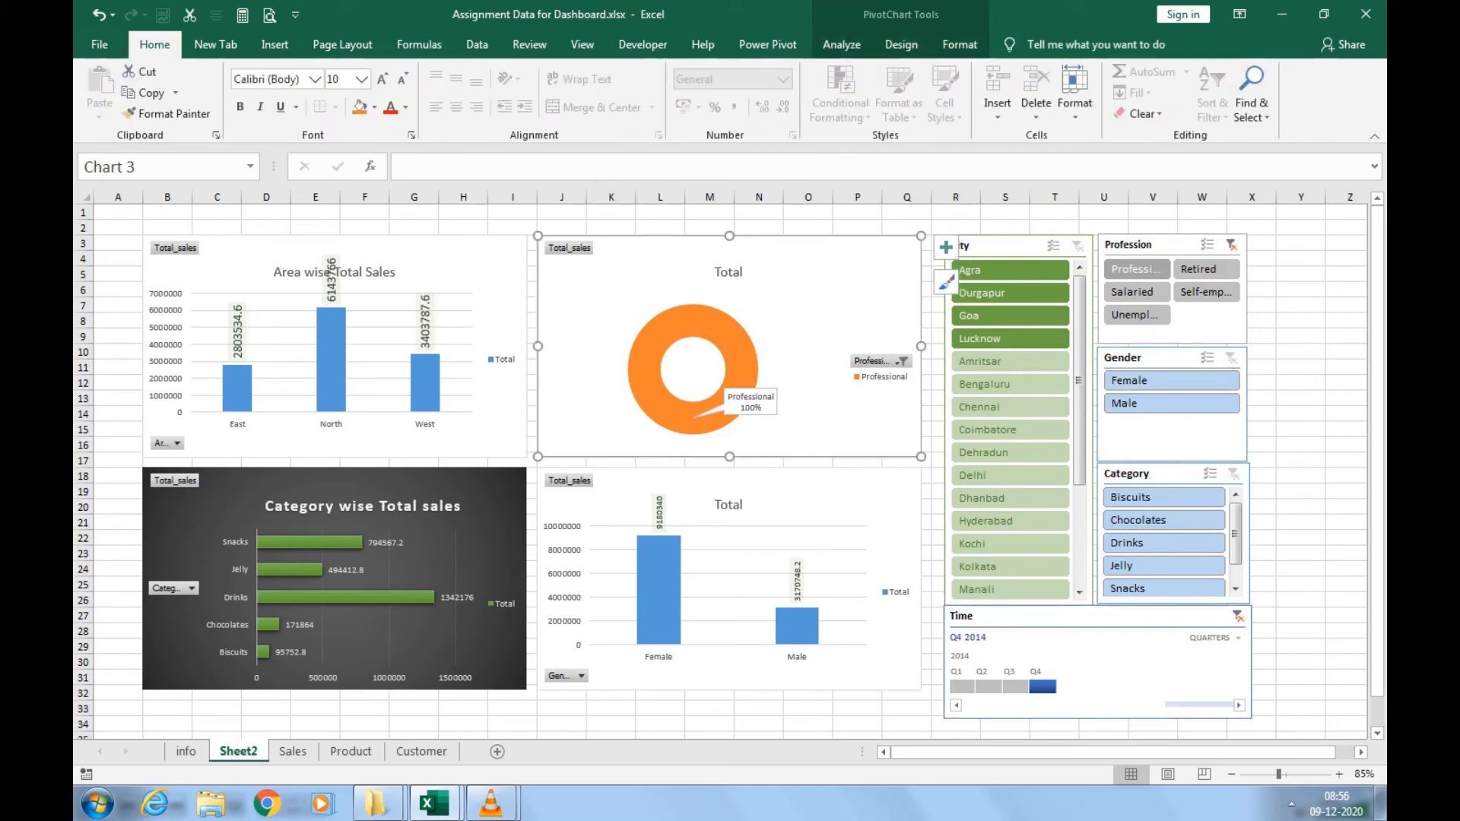
Hide the gridlines on the dashboard sheet.
{"action": "left_click_drag", "start_coordinate": [1300, 305], "coordinate": [1300, 384]}
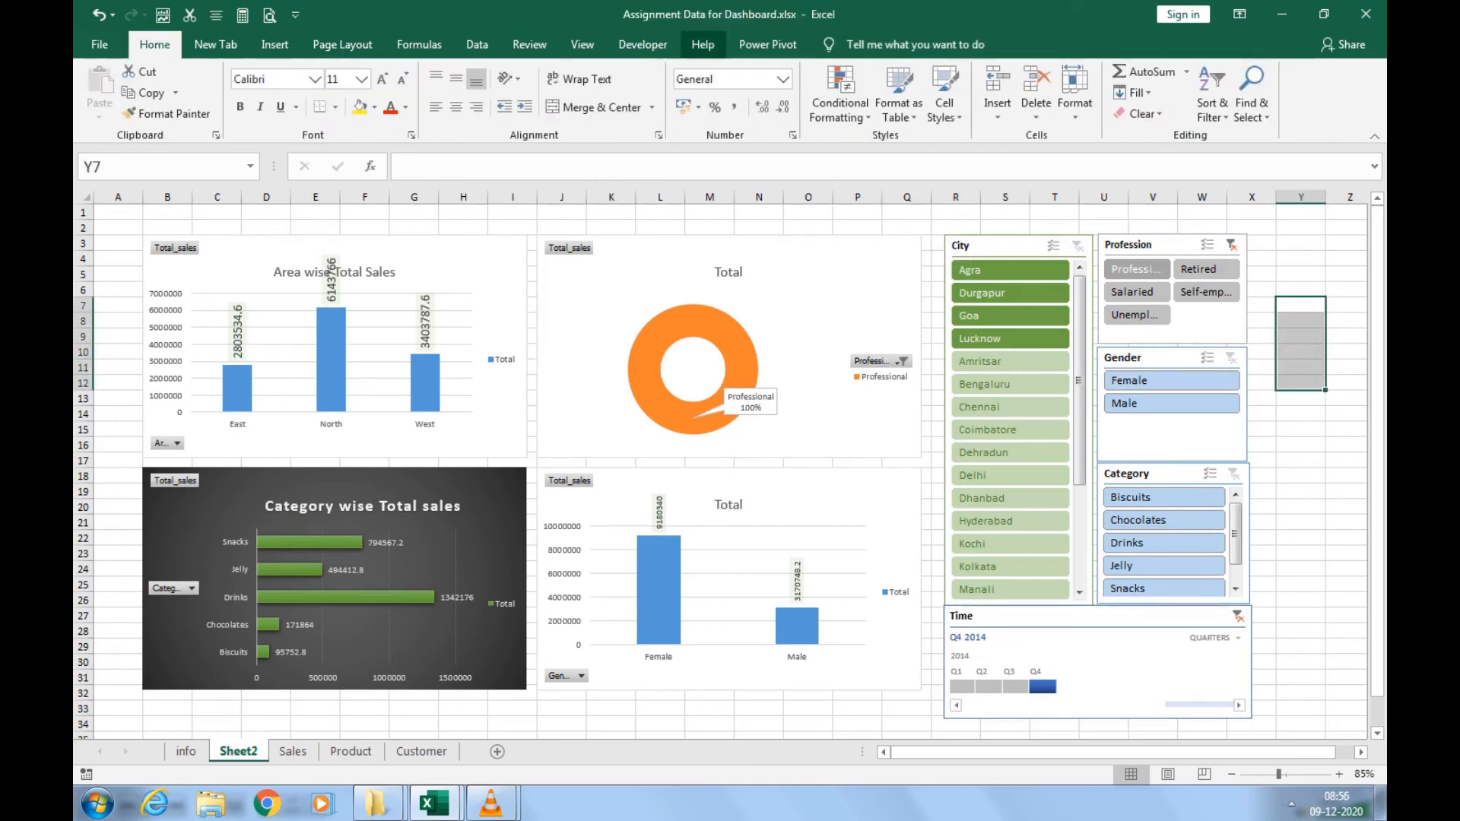
{"action": "left_click", "coordinate": [582, 44]}
{"action": "left_click", "coordinate": [284, 106]}
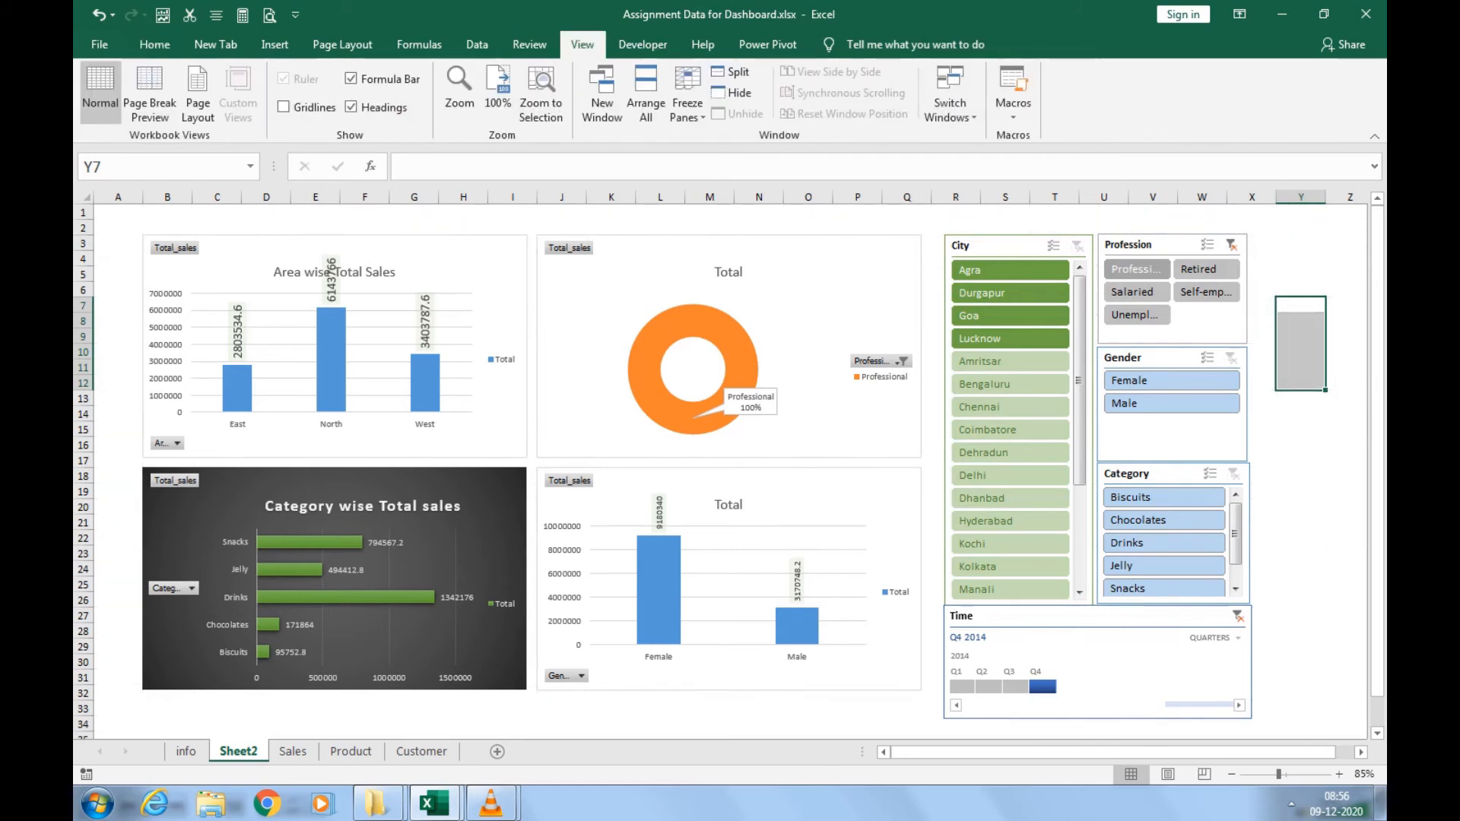
Fill the dashboard background from cell A1 to Z37 with light green.
{"action": "left_click", "coordinate": [118, 213]}
{"action": "left_click_drag", "start_coordinate": [118, 213], "coordinate": [1350, 735]}
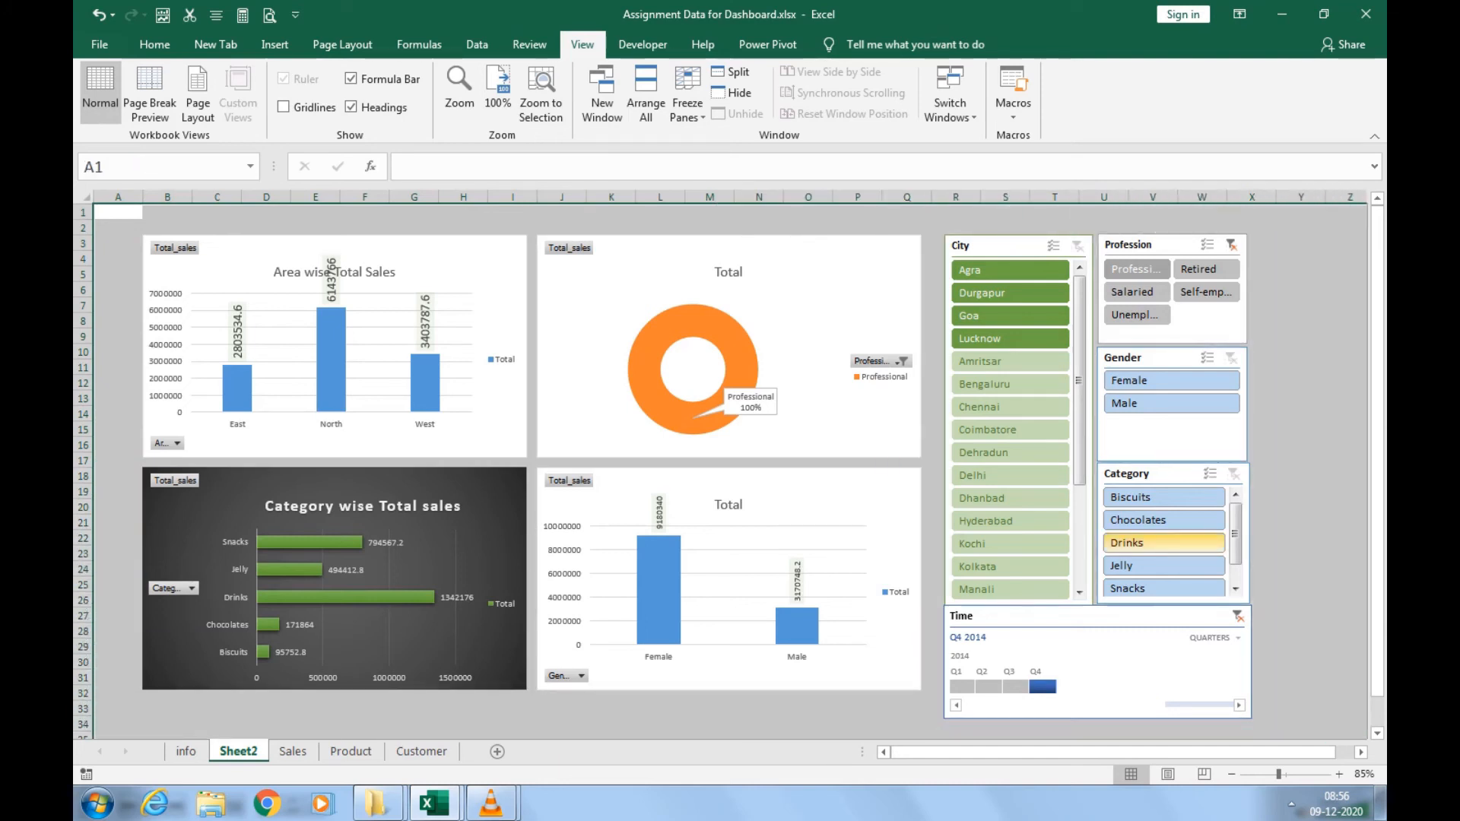
{"action": "scroll", "coordinate": [902, 435], "scroll_direction": "down", "scroll_amount": 1}
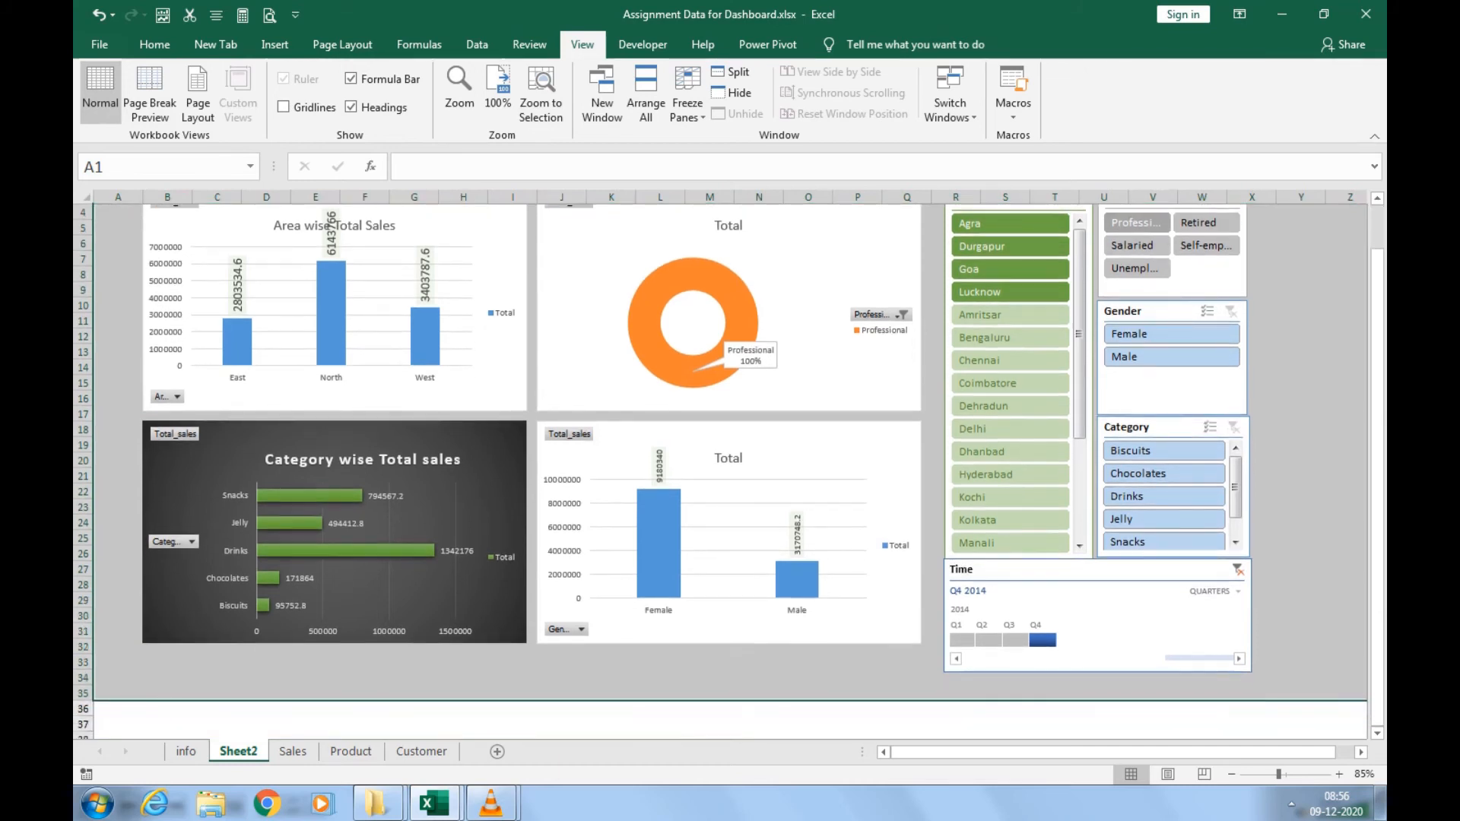
{"action": "scroll", "coordinate": [904, 441], "scroll_direction": "right", "scroll_amount": 1}
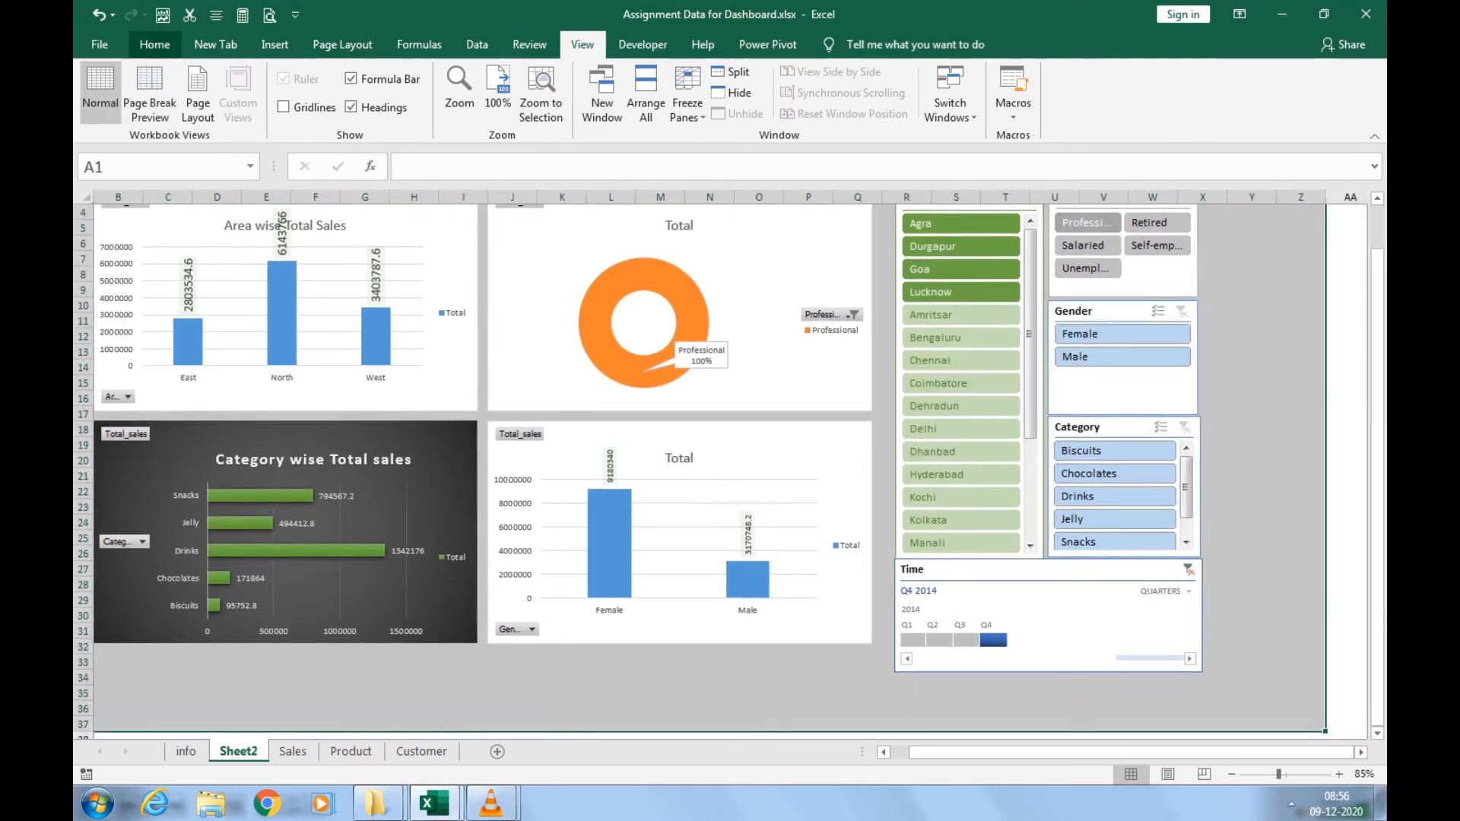
{"action": "left_click", "coordinate": [154, 44]}
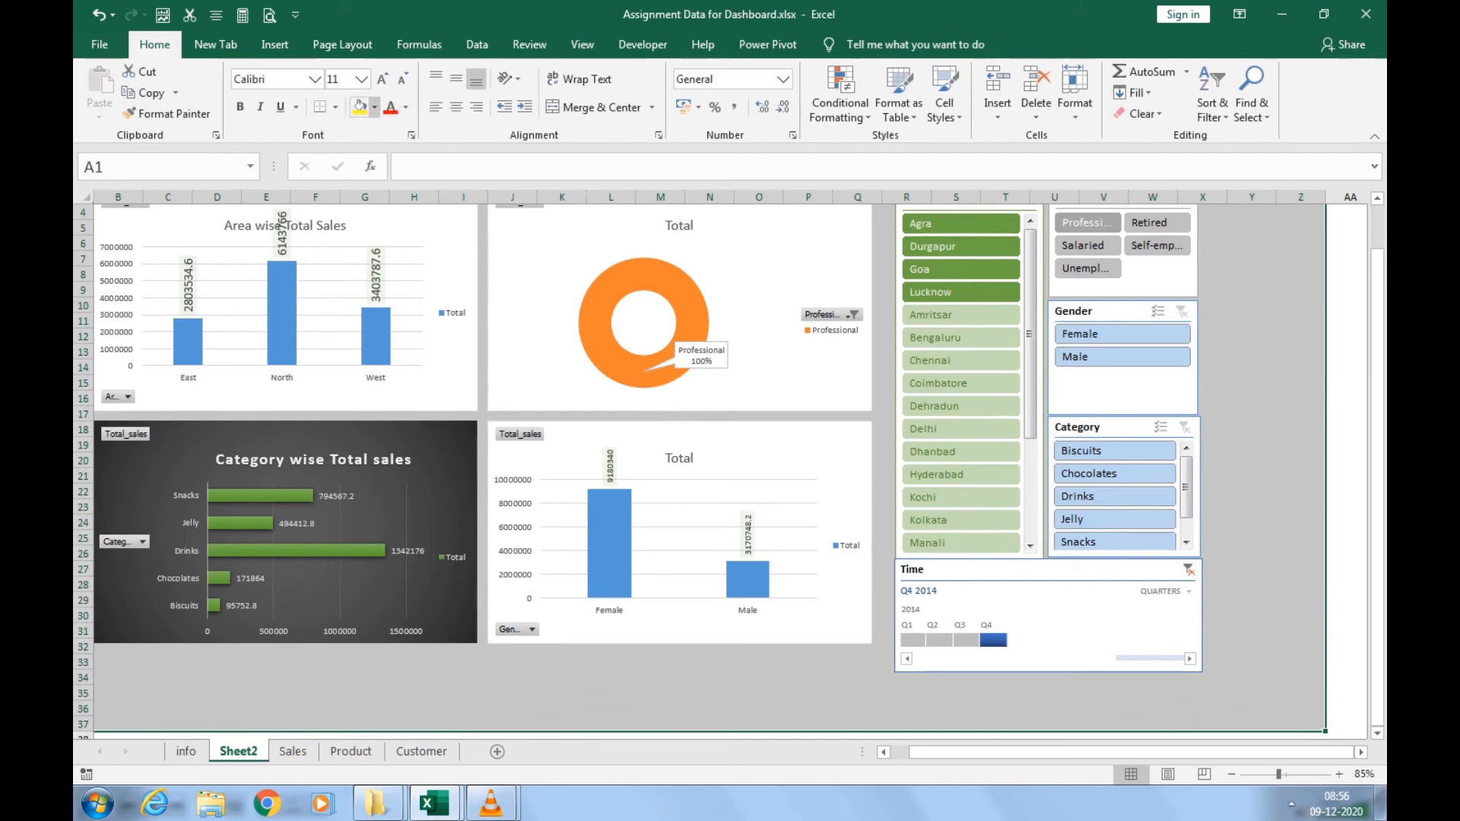
{"action": "left_click", "coordinate": [374, 106]}
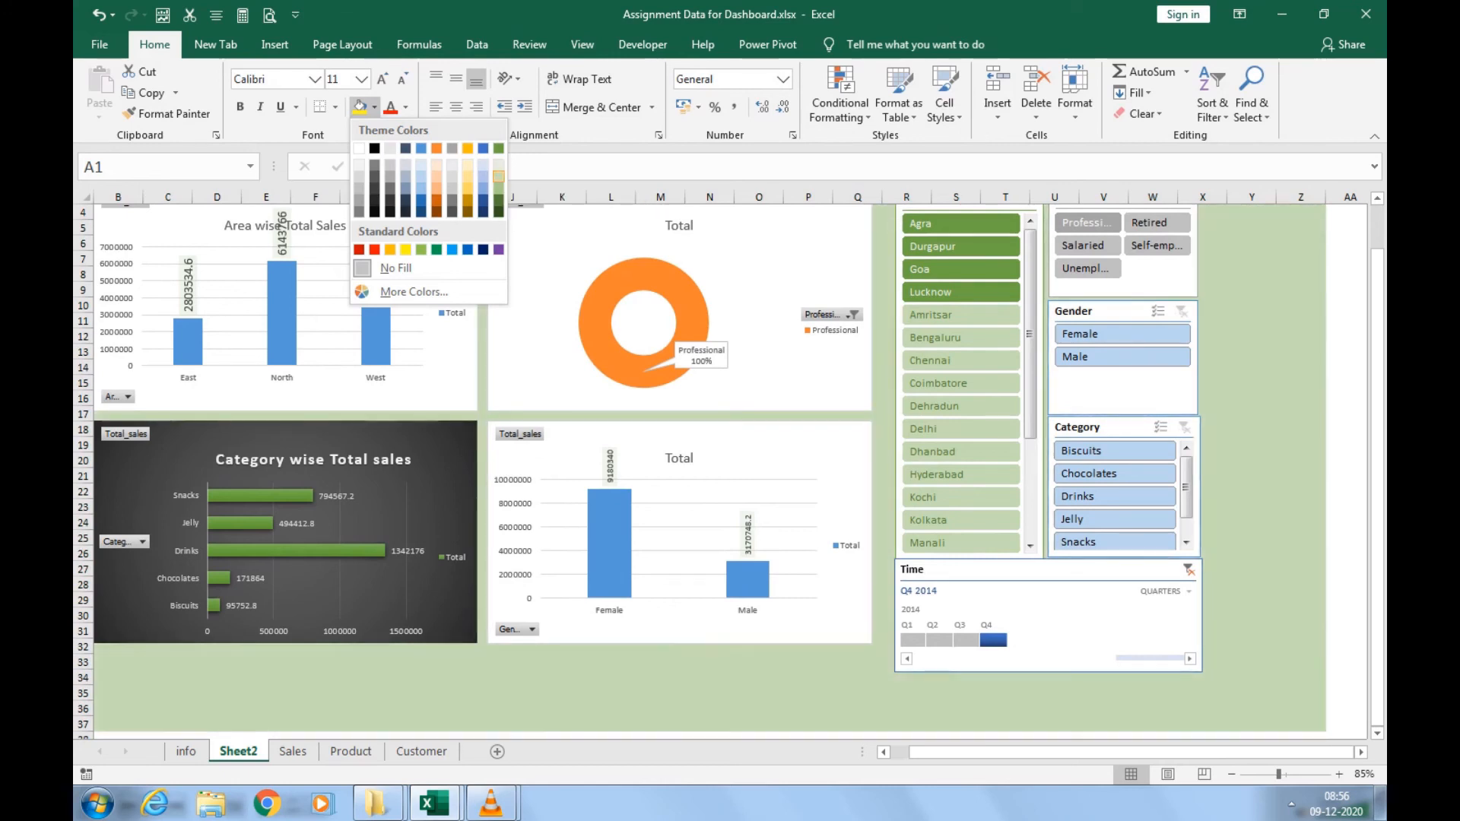
{"action": "left_click", "coordinate": [498, 181]}
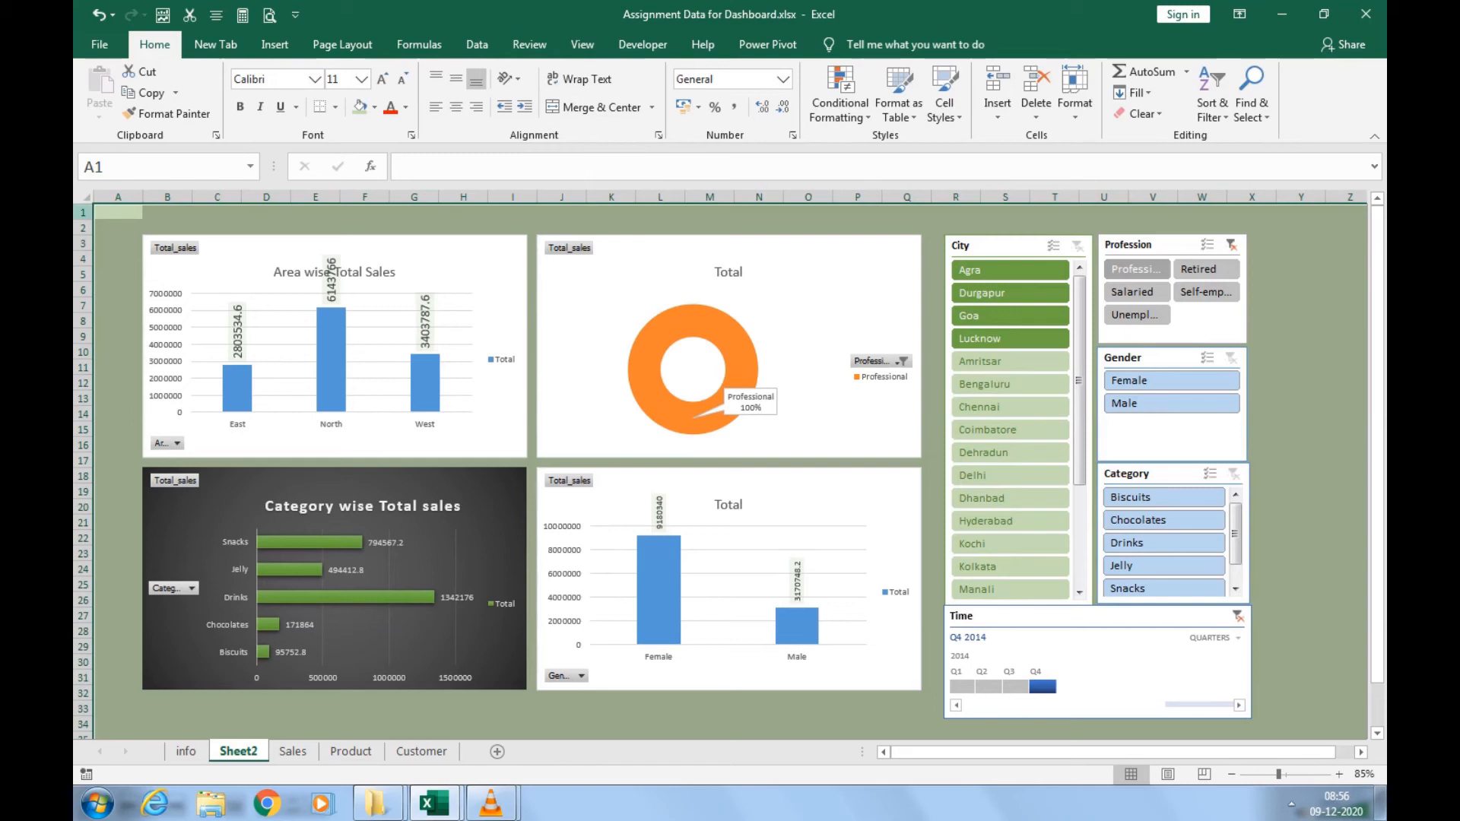
Insert two blank rows above row 1, at the top of the dashboard sheet.
{"action": "left_click", "coordinate": [83, 213]}
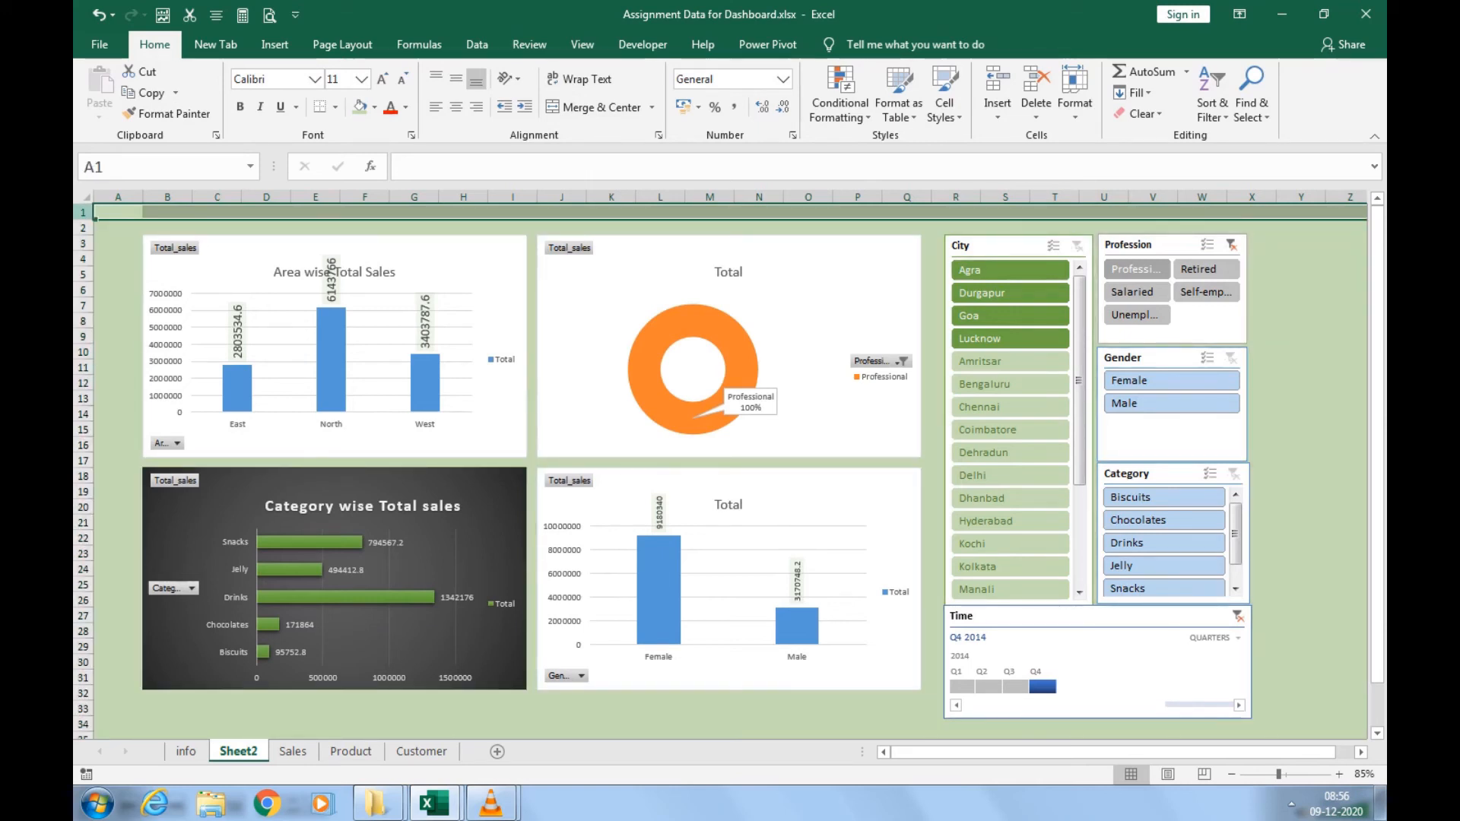
{"action": "key", "text": "ctrl+shift+="}
{"action": "key", "text": "ctrl+shift+="}
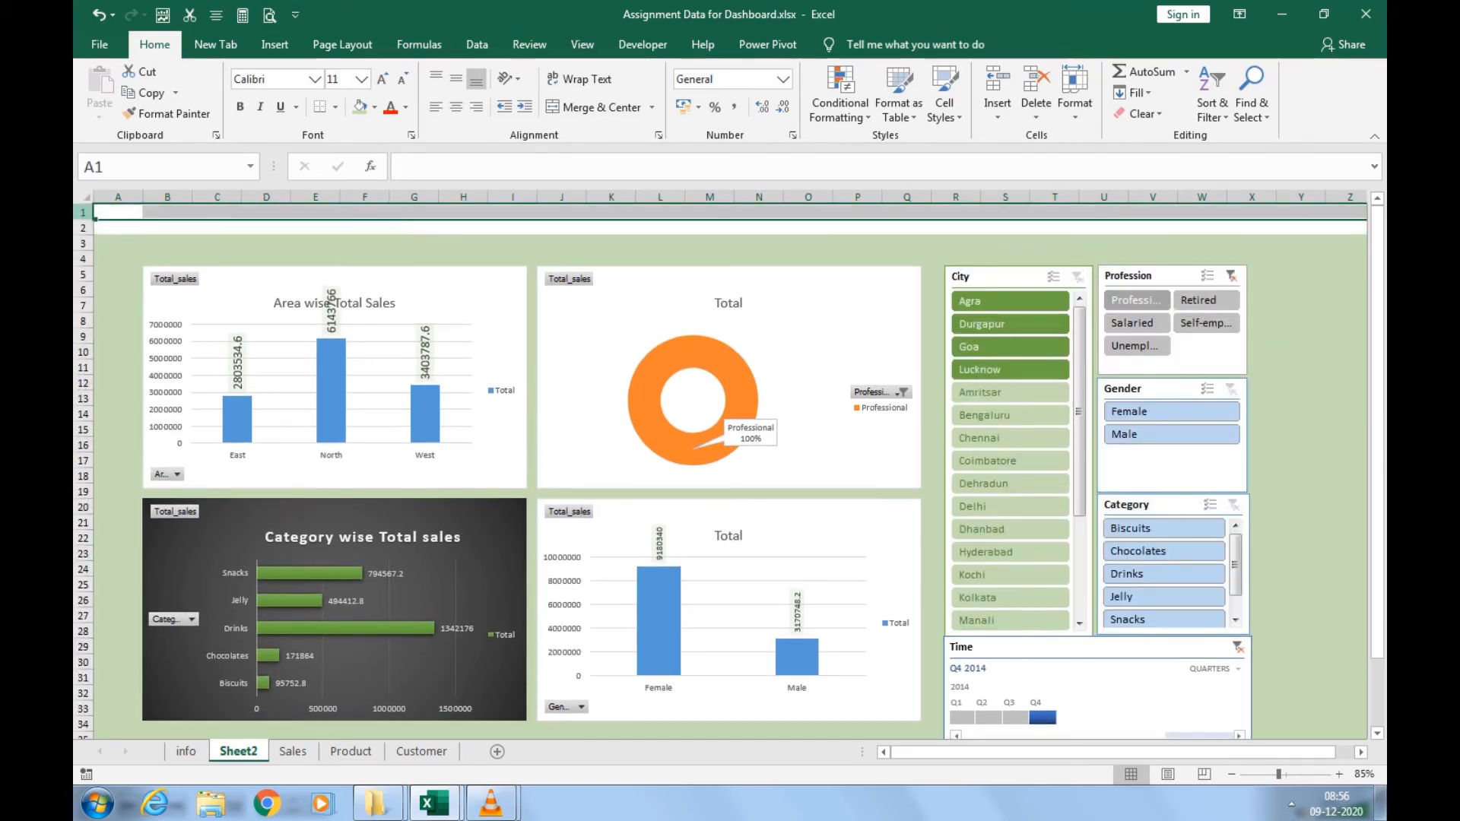
Fill rows 1 to 4 across columns A to Z with near-black as a header band.
{"action": "left_click", "coordinate": [118, 227]}
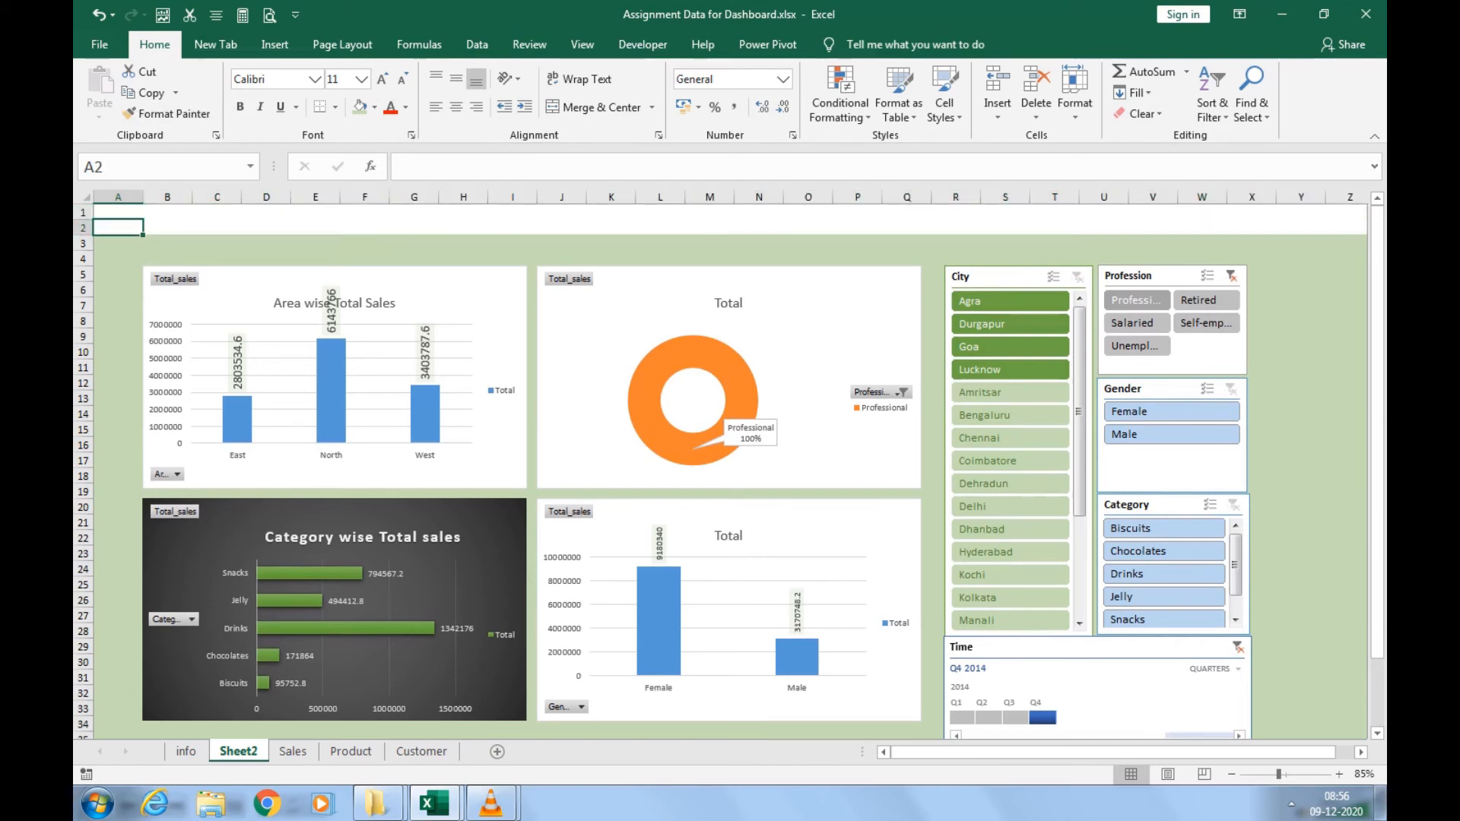
{"action": "left_click_drag", "start_coordinate": [118, 212], "coordinate": [1349, 228]}
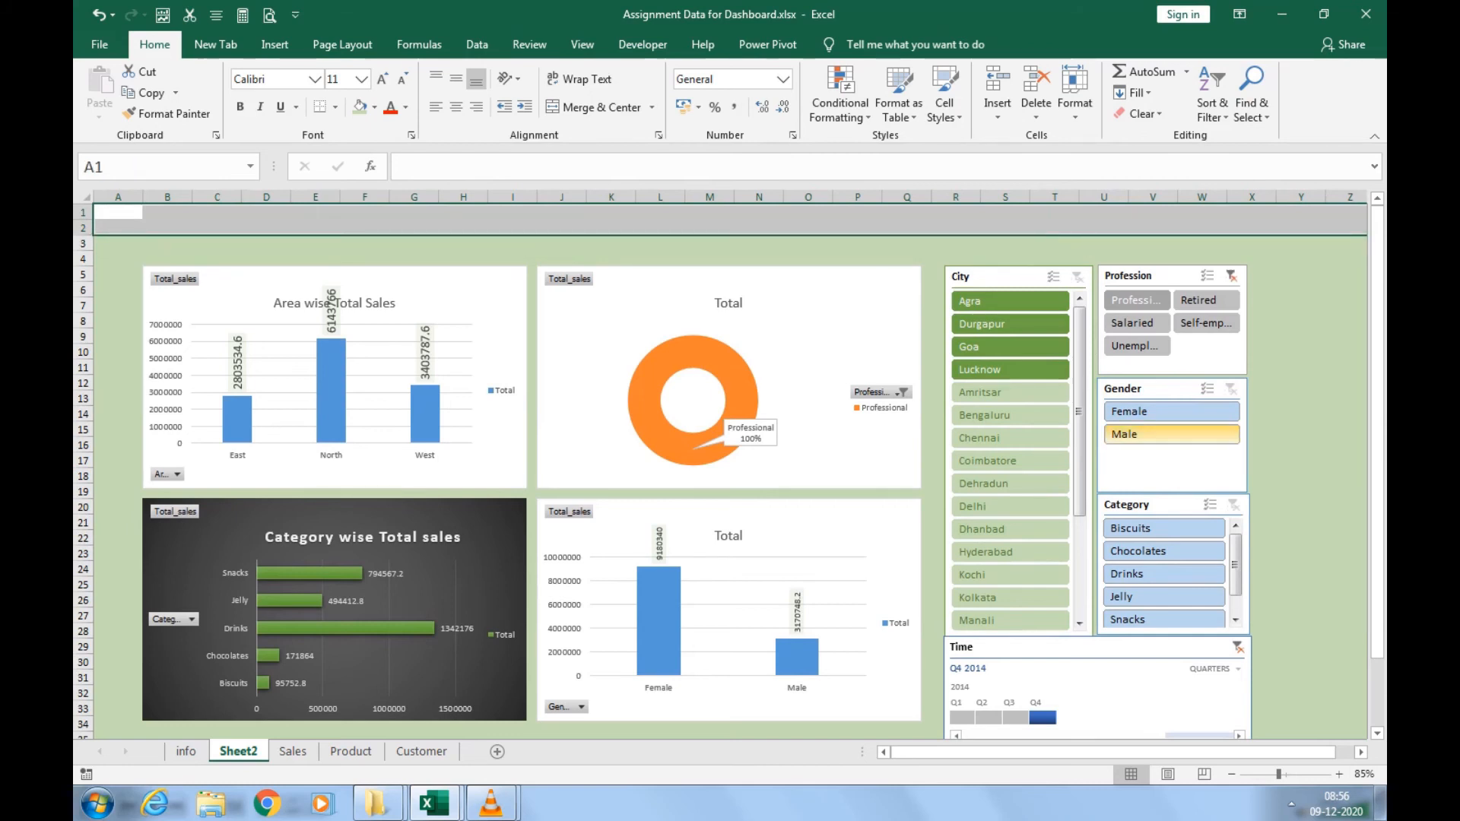
{"action": "key", "text": "shift+Down"}
{"action": "key", "text": "shift+Down"}
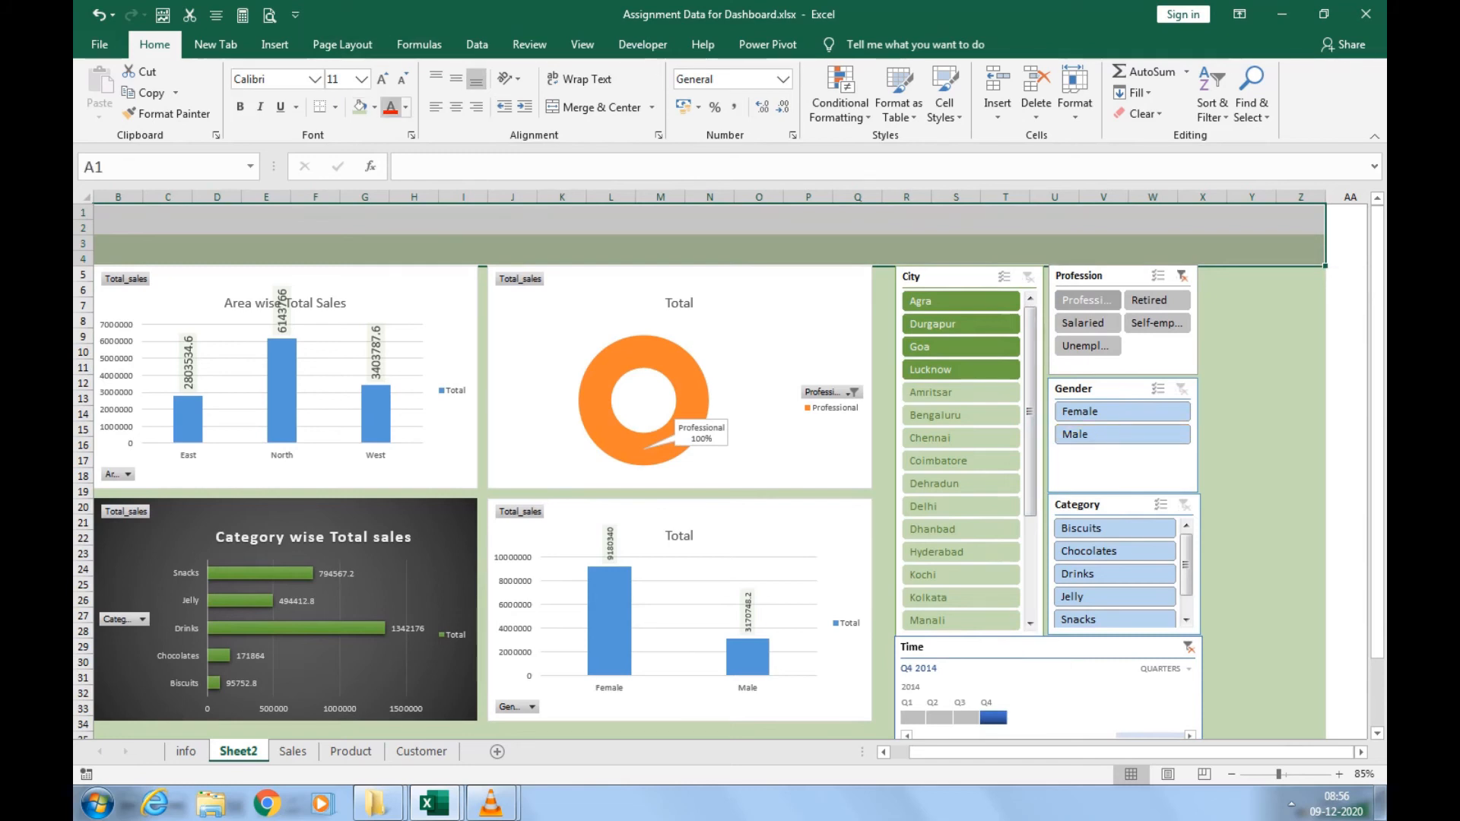
{"action": "left_click", "coordinate": [374, 108]}
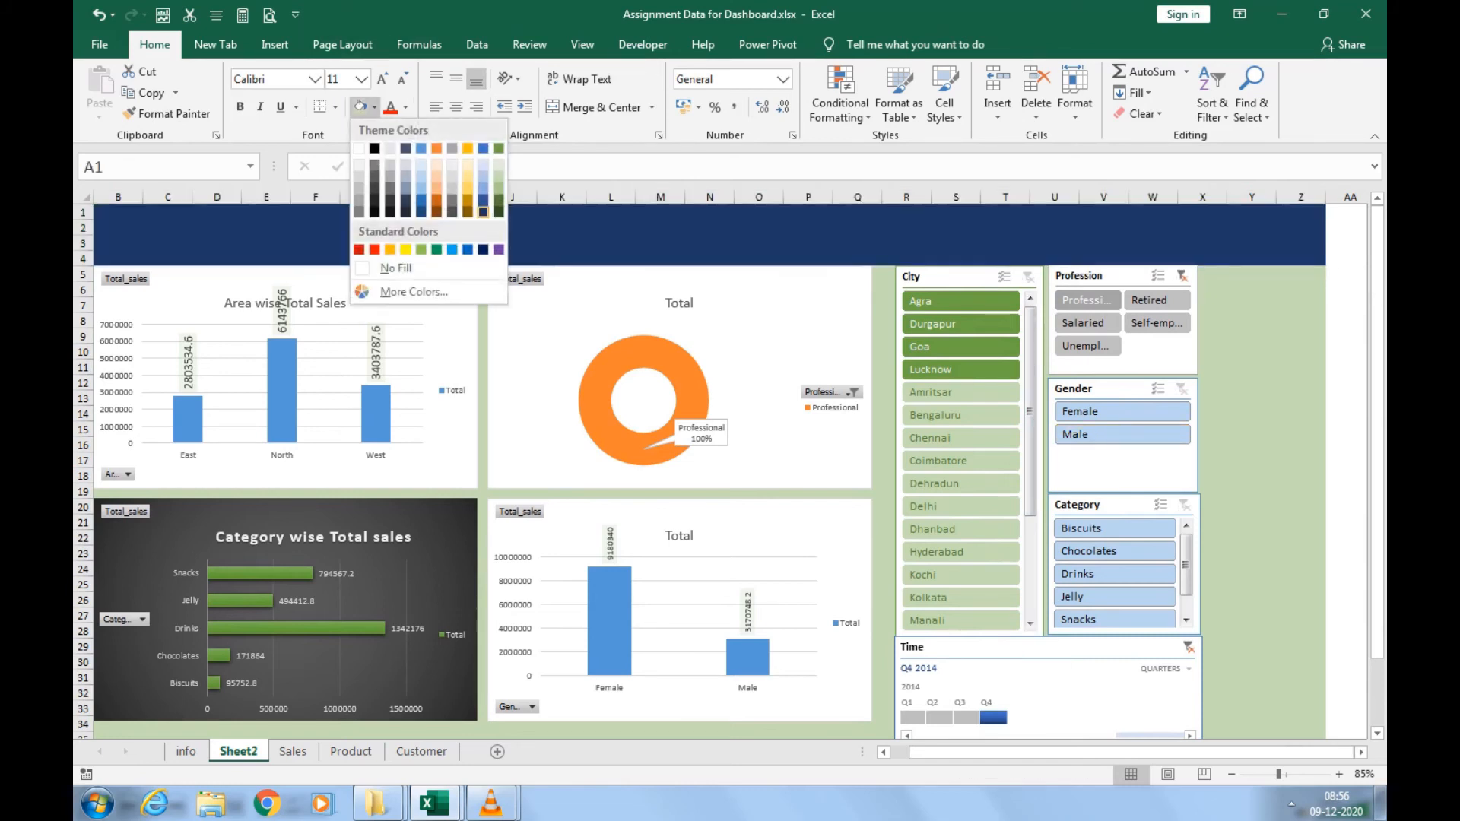
{"action": "left_click", "coordinate": [374, 201]}
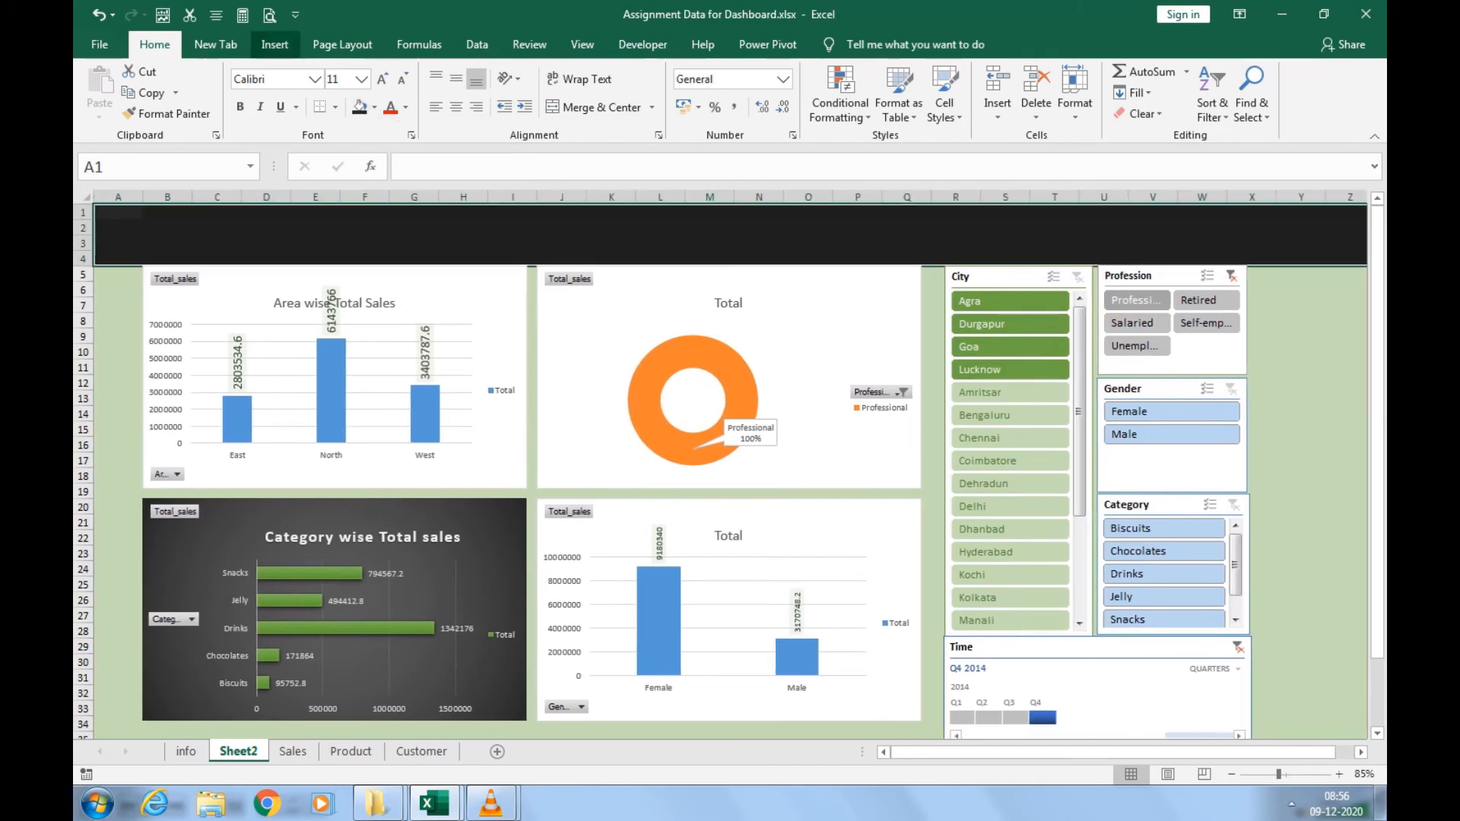
Insert a wide text box across the header band, about columns F to T, with the text "alfa Sales Agency Dashboard".
{"action": "left_click", "coordinate": [275, 44]}
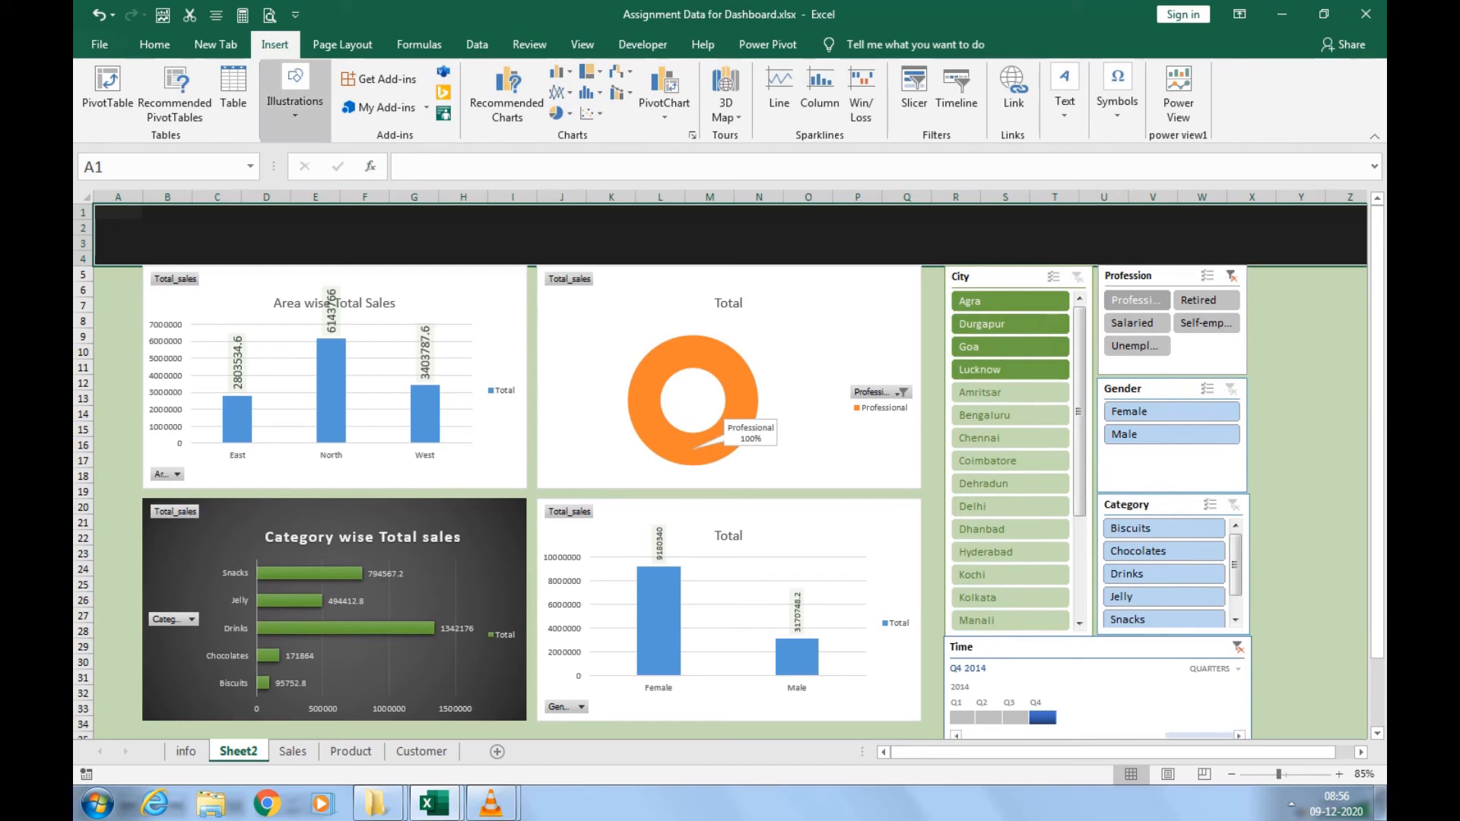
{"action": "left_click", "coordinate": [292, 99]}
{"action": "left_click", "coordinate": [371, 175]}
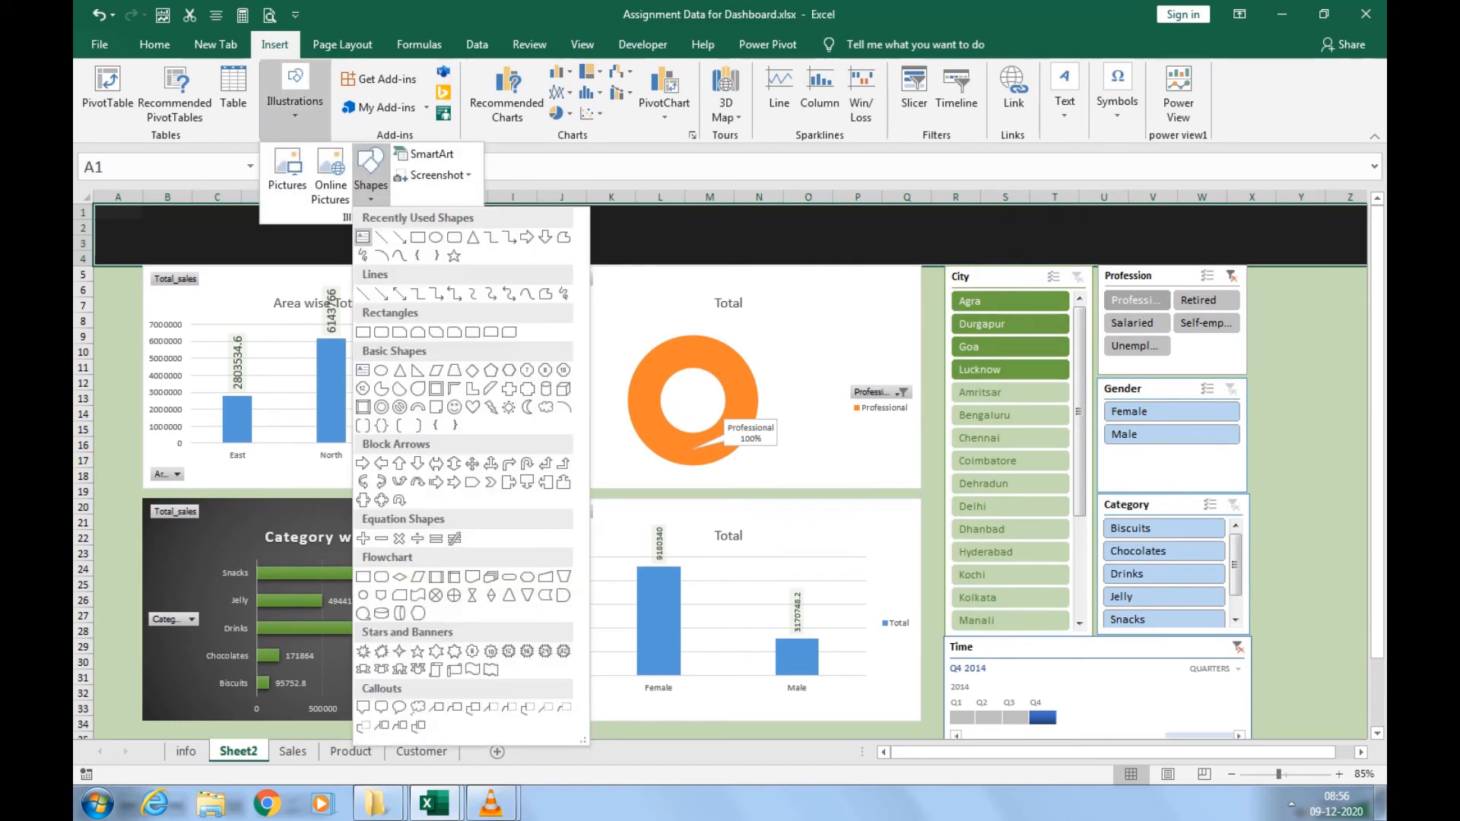
{"action": "left_click", "coordinate": [363, 240]}
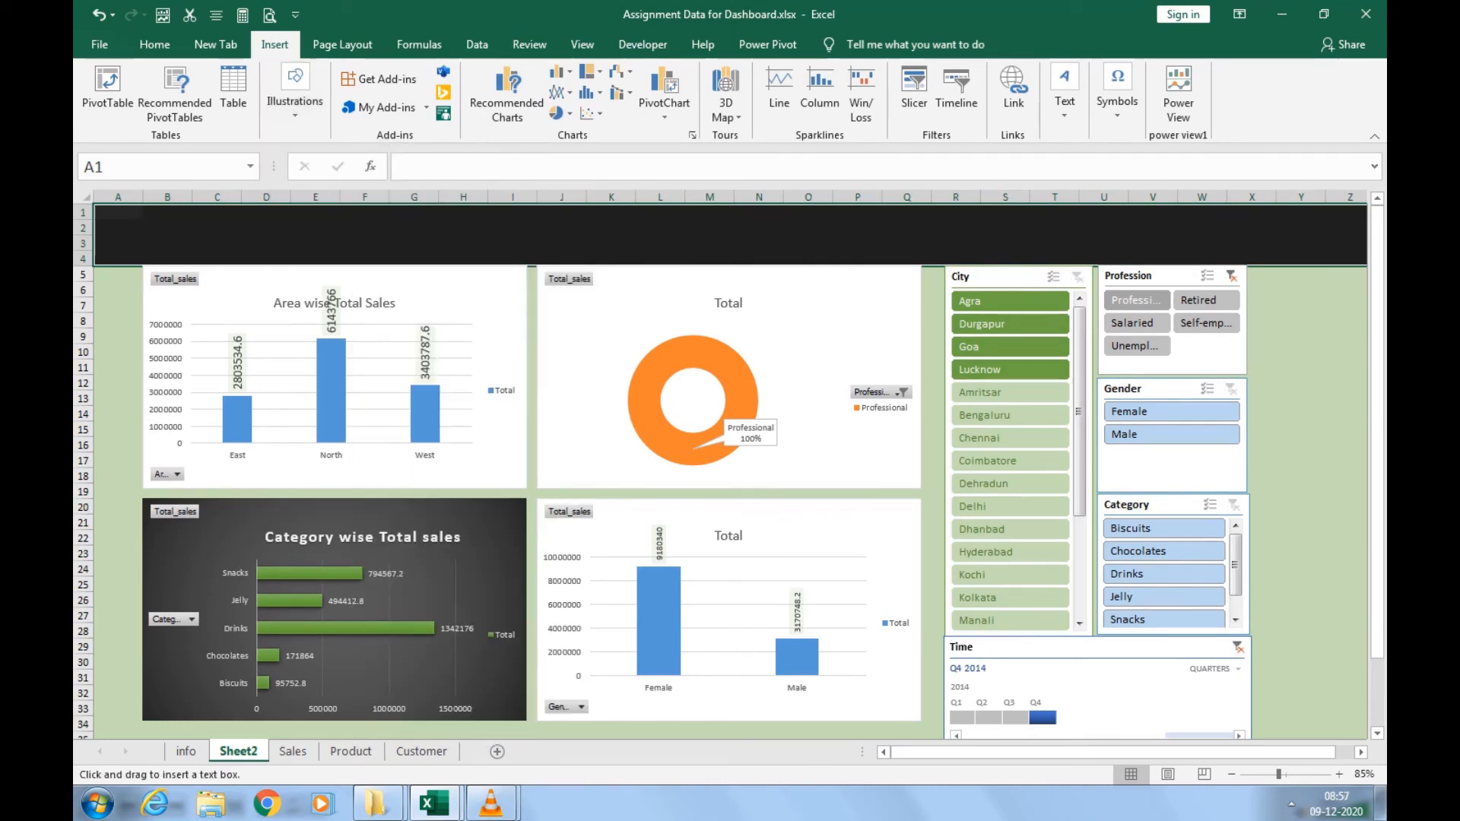
{"action": "left_click_drag", "start_coordinate": [367, 209], "coordinate": [974, 258]}
{"action": "left_click_drag", "start_coordinate": [1066, 260], "coordinate": [1068, 261]}
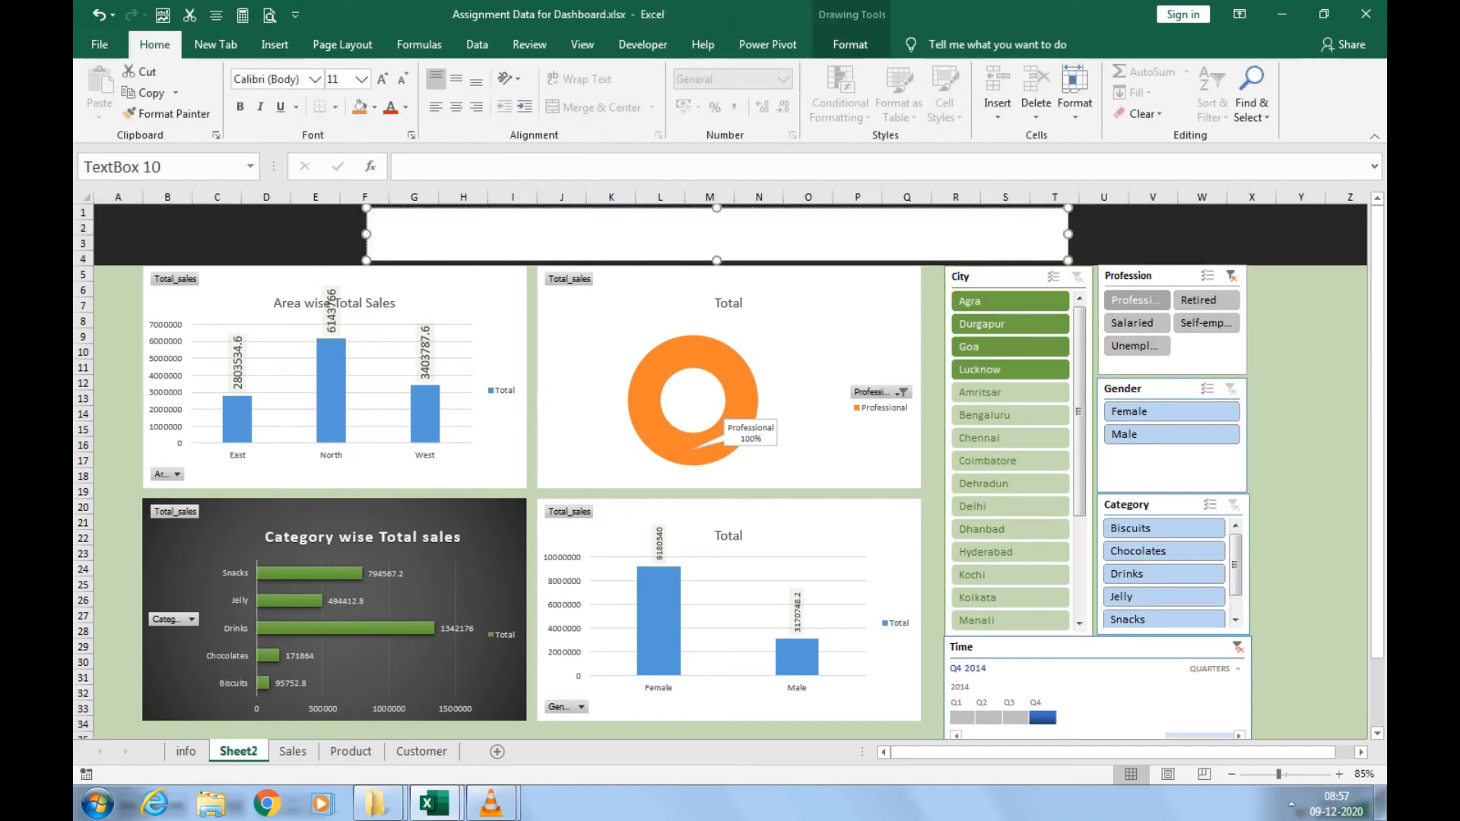
{"action": "type", "text": "alfa Sales Agency"}
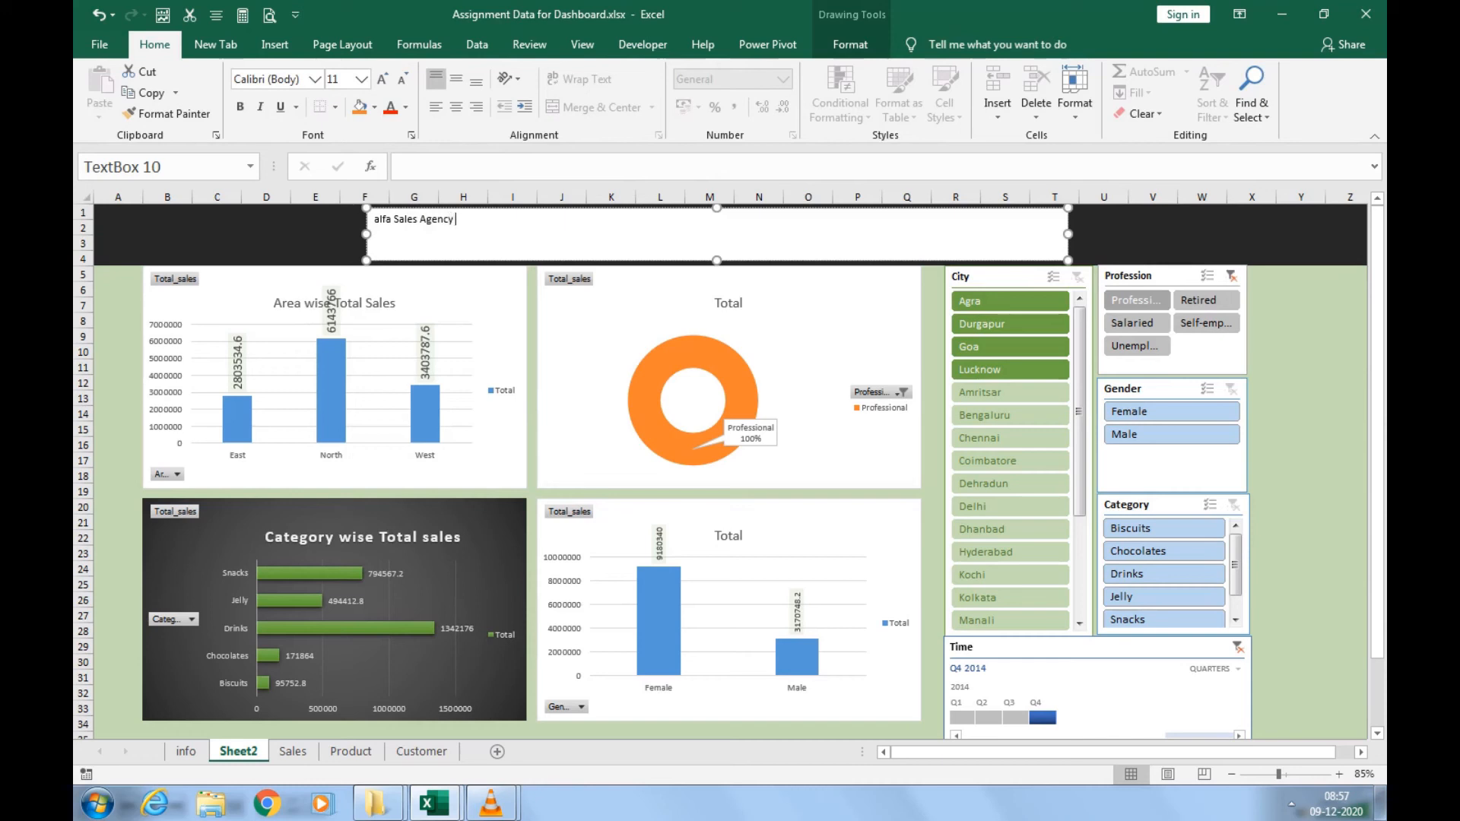
{"action": "type", "text": " Dashboard"}
Set the title text to 36 pt and centre it horizontally in its text box.
{"action": "key", "text": "ctrl+a"}
{"action": "key", "text": "ctrl+shift+greater"}
{"action": "key", "text": "ctrl+shift+greater"}
{"action": "key", "text": "ctrl+shift+greater"}
{"action": "key", "text": "ctrl+shift+greater"}
{"action": "key", "text": "ctrl+shift+greater"}
{"action": "key", "text": "ctrl+shift+greater"}
{"action": "key", "text": "ctrl+shift+greater"}
{"action": "key", "text": "ctrl+shift+greater"}
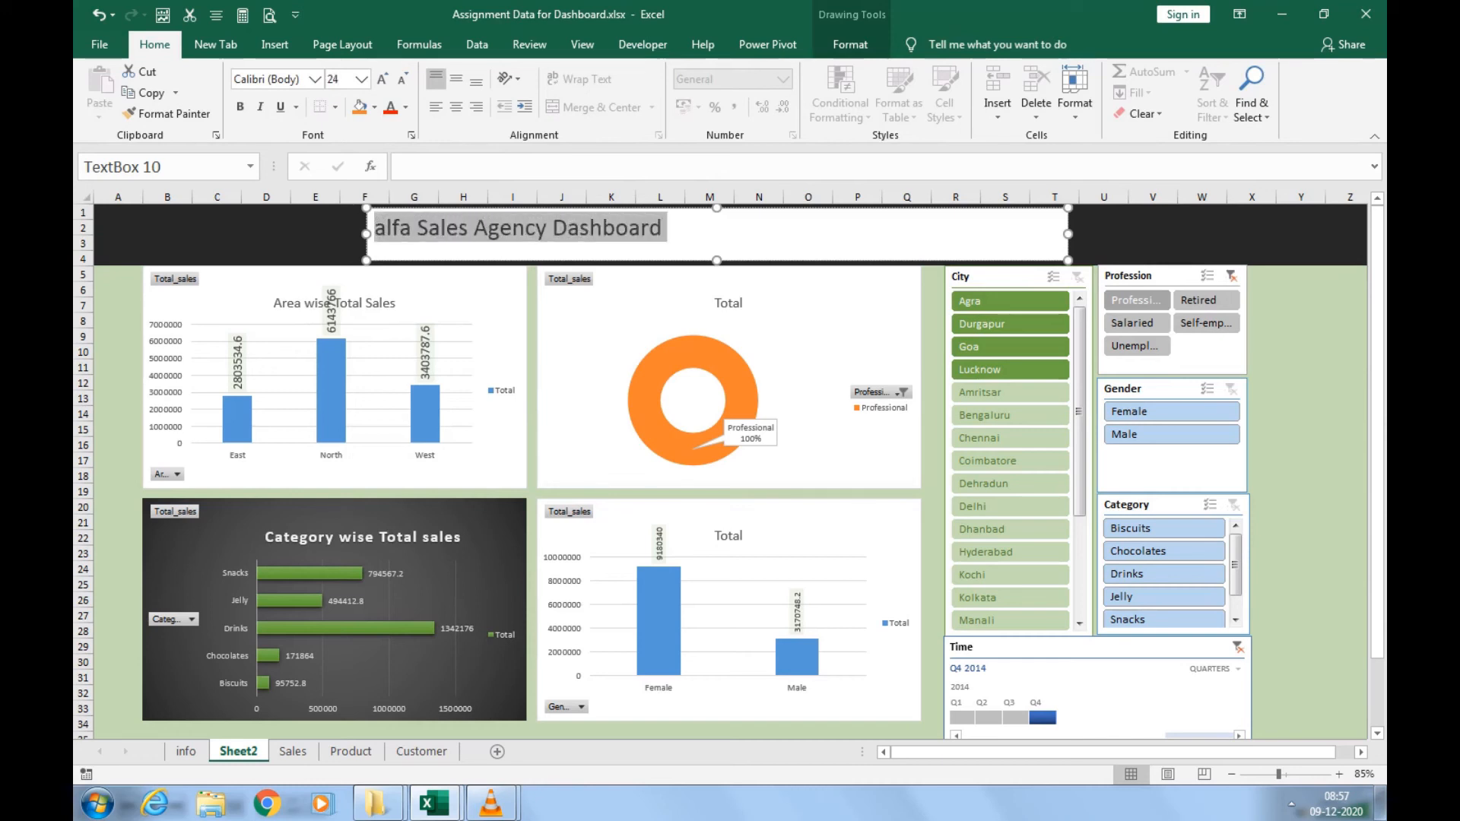
{"action": "key", "text": "ctrl+shift+greater"}
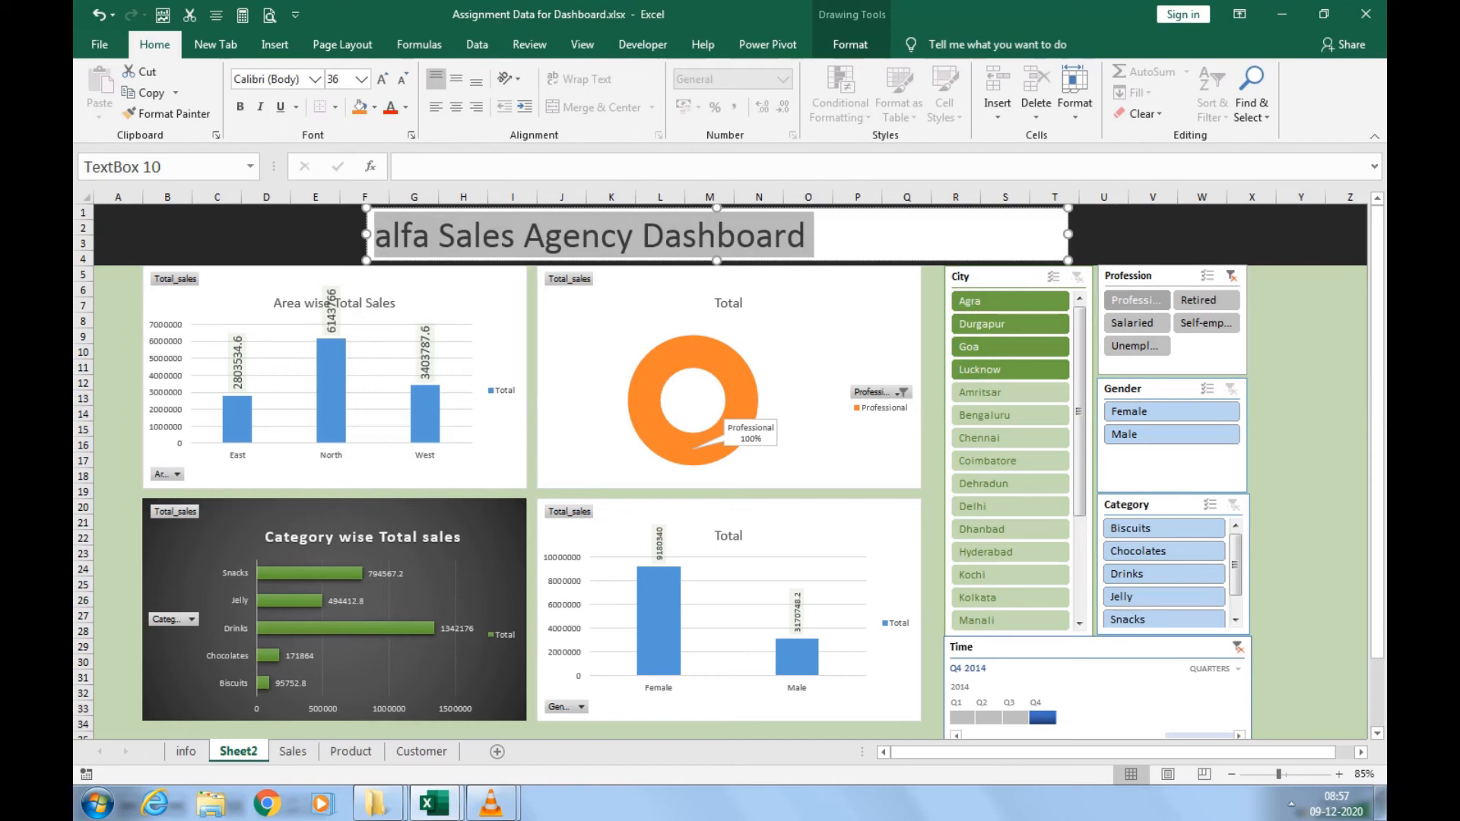
{"action": "left_click", "coordinate": [456, 107]}
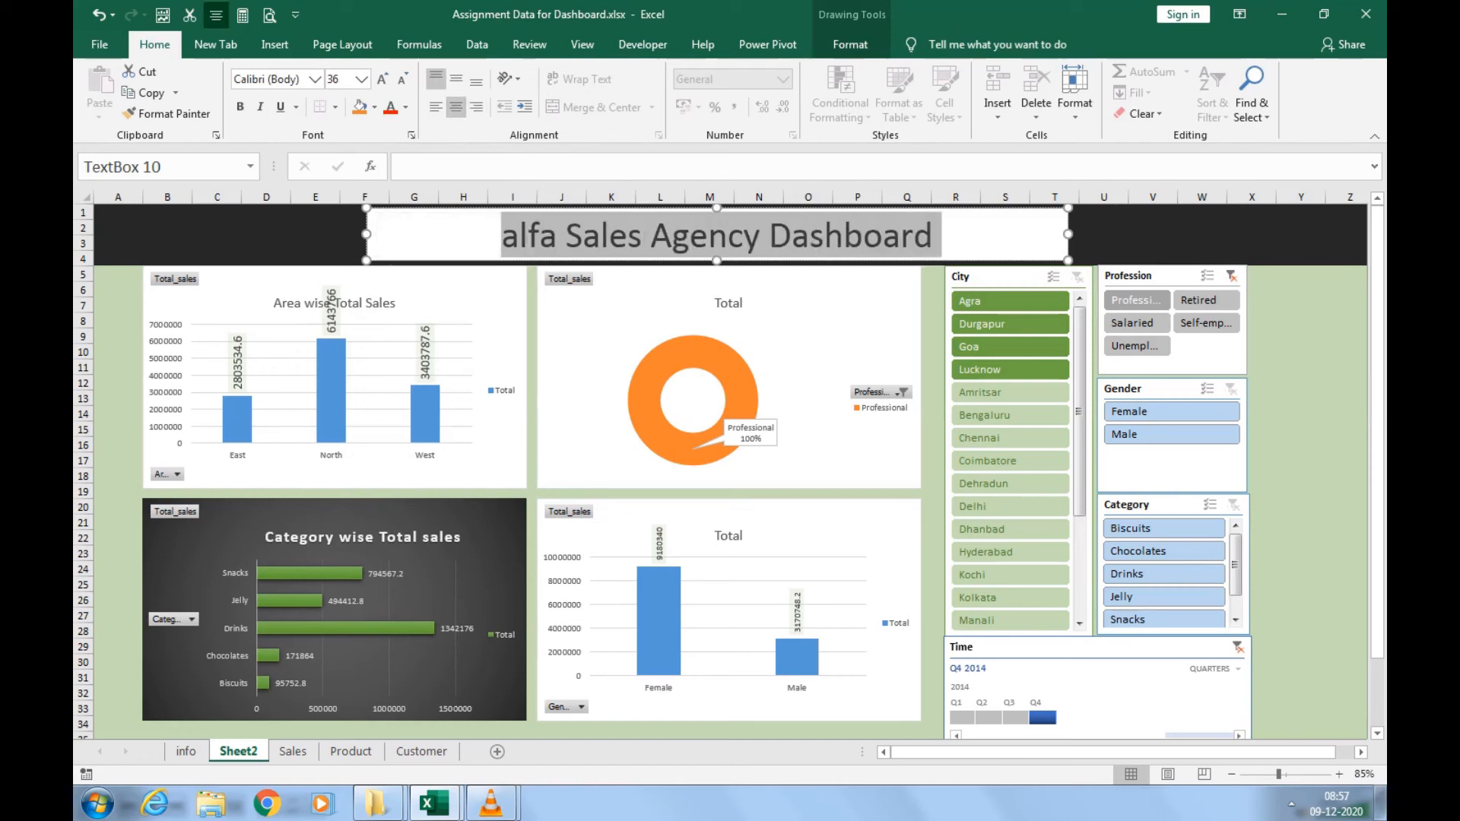
Capitalise the first letter of the title so it reads "Alfa Sales Agency Dashboard".
{"action": "left_click", "coordinate": [521, 236]}
{"action": "key", "text": "BackSpace"}
{"action": "type", "text": "A"}
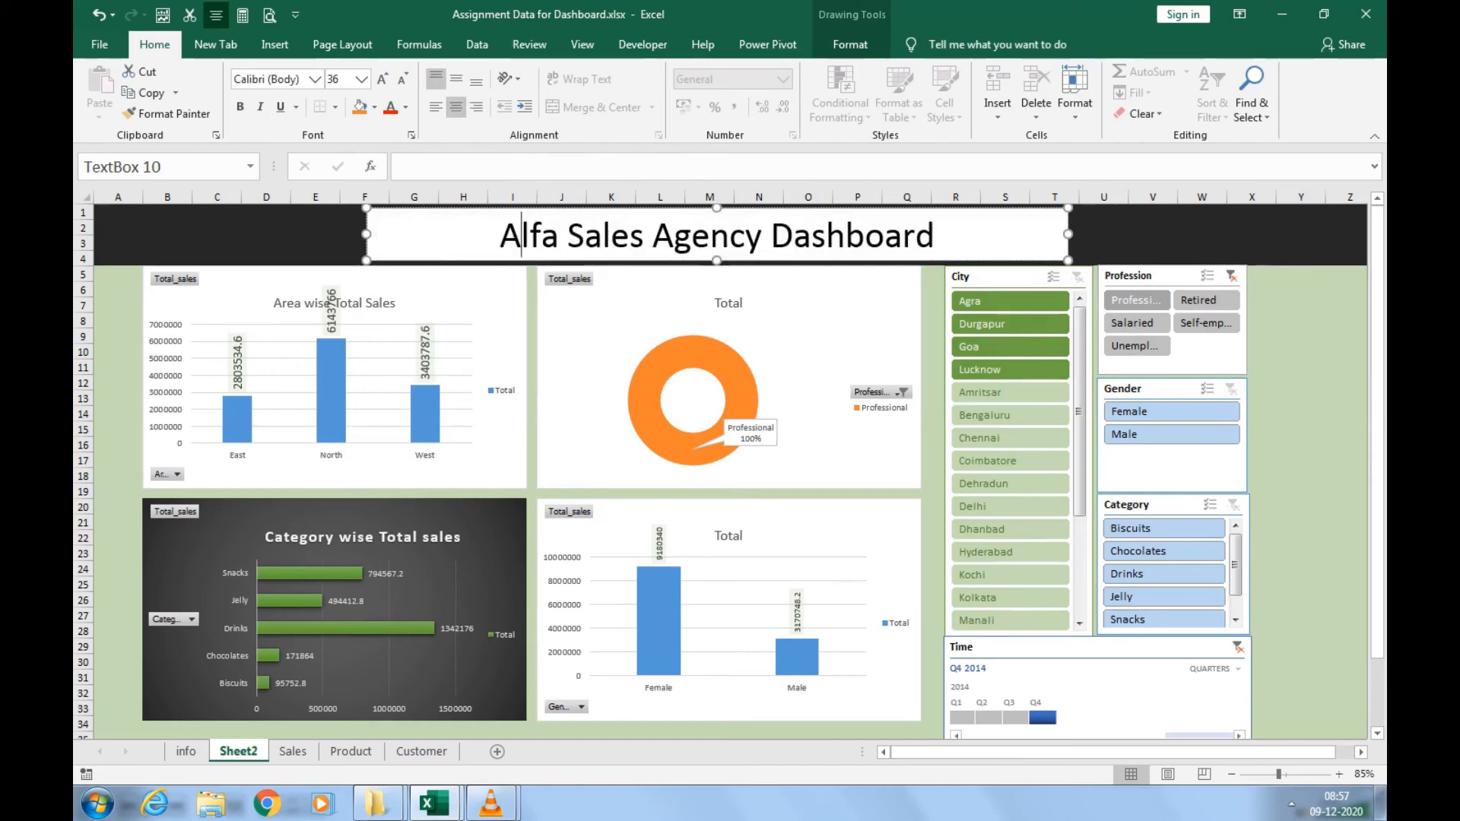
{"action": "left_click", "coordinate": [1300, 351]}
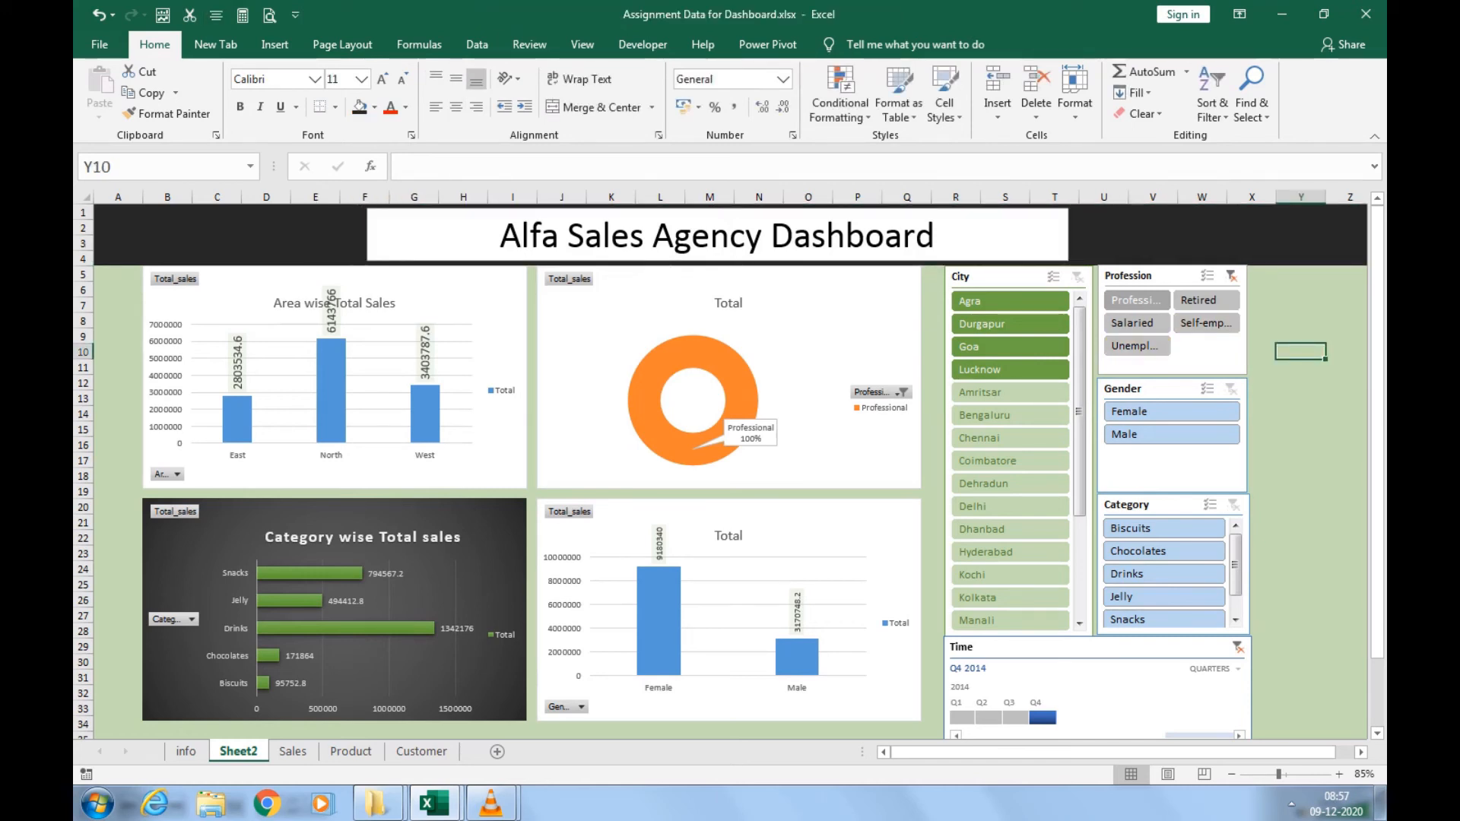
Fill the title text box with Gold, Accent 4, Lighter 40%.
{"action": "left_click", "coordinate": [936, 235]}
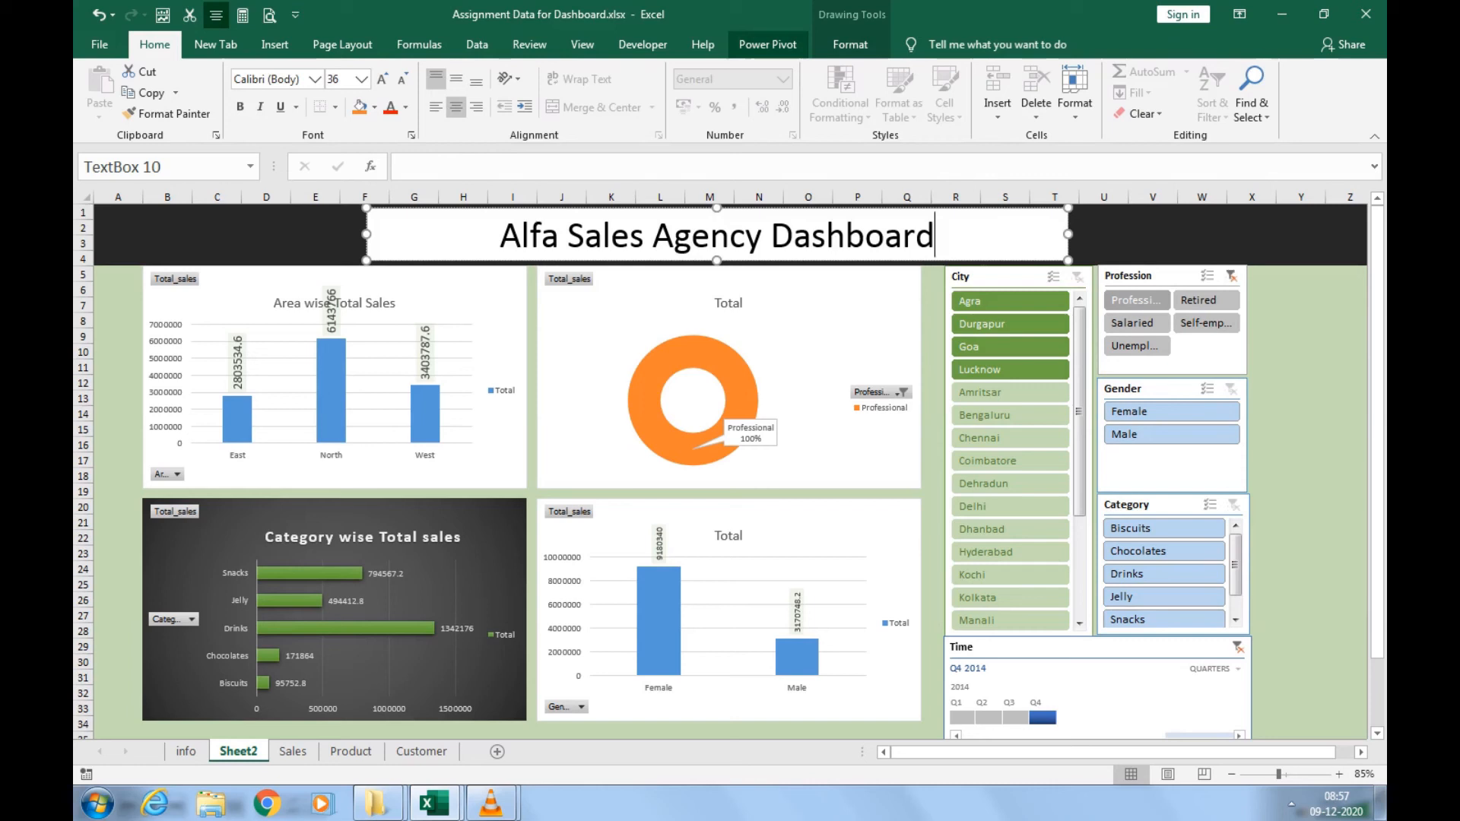
{"action": "left_click", "coordinate": [374, 107]}
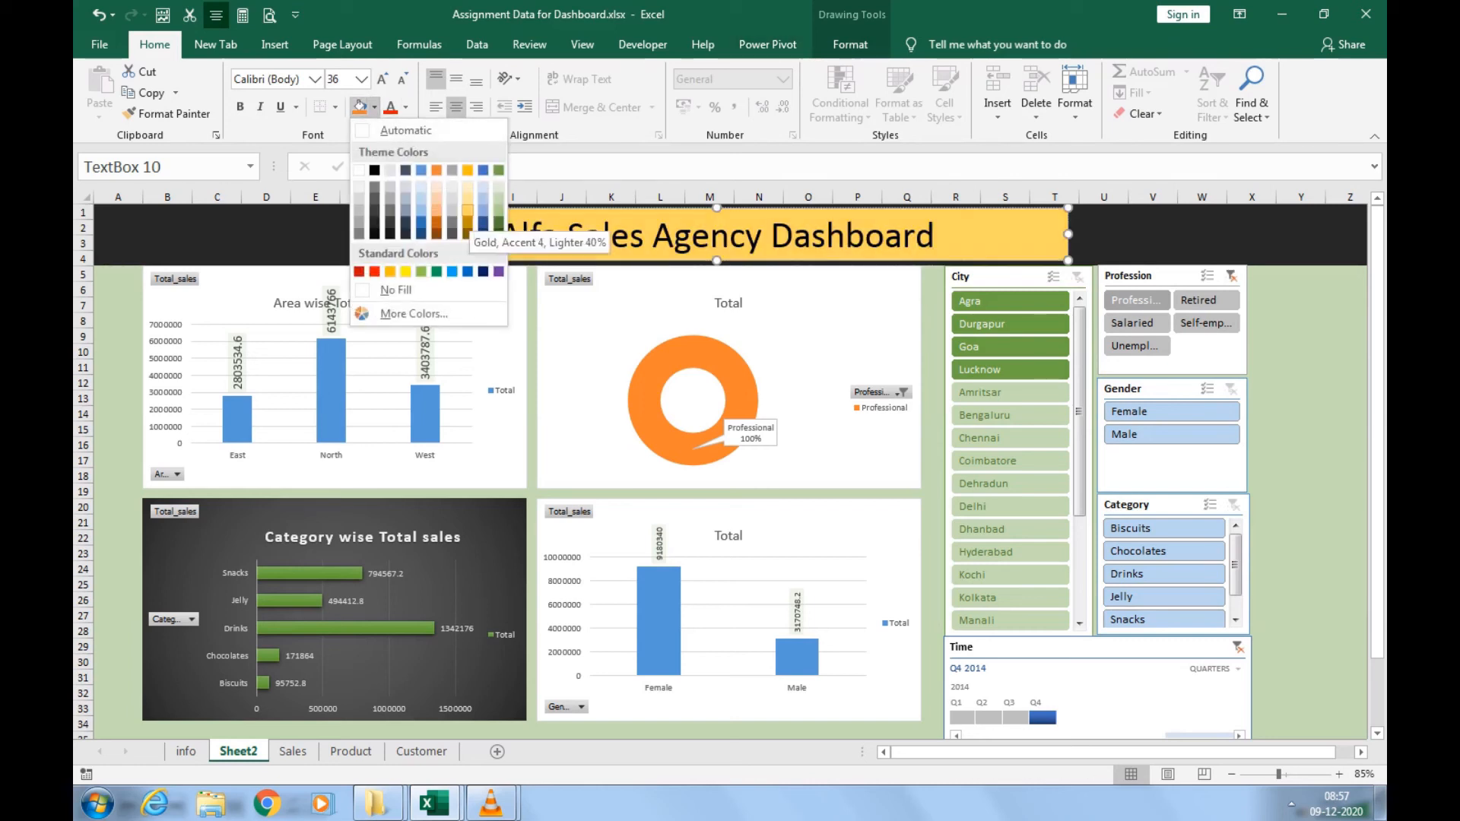
{"action": "left_click", "coordinate": [467, 210]}
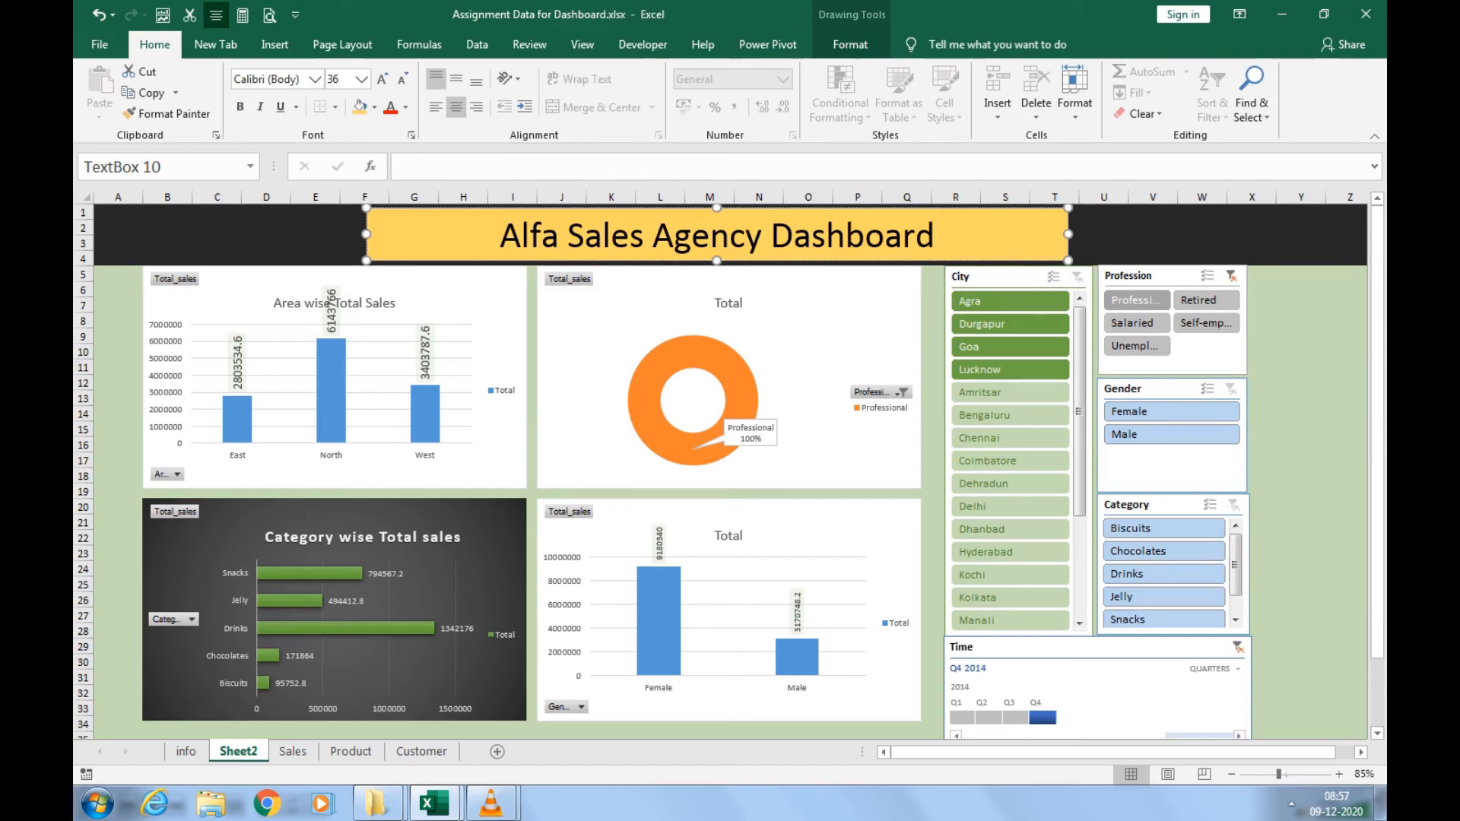
{"action": "left_click", "coordinate": [1300, 352]}
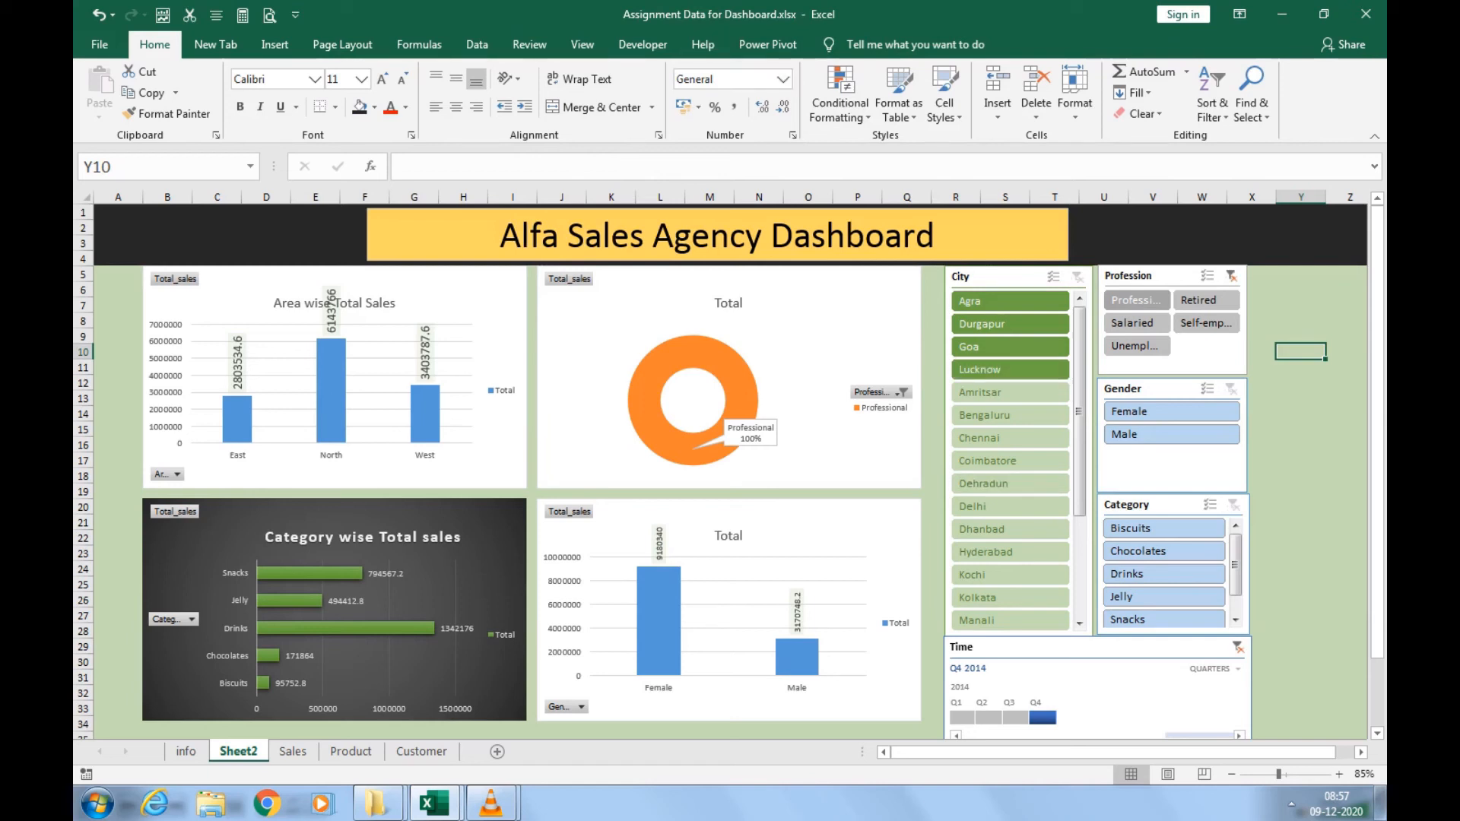
{"action": "left_click", "coordinate": [834, 329]}
{"action": "left_click", "coordinate": [841, 45]}
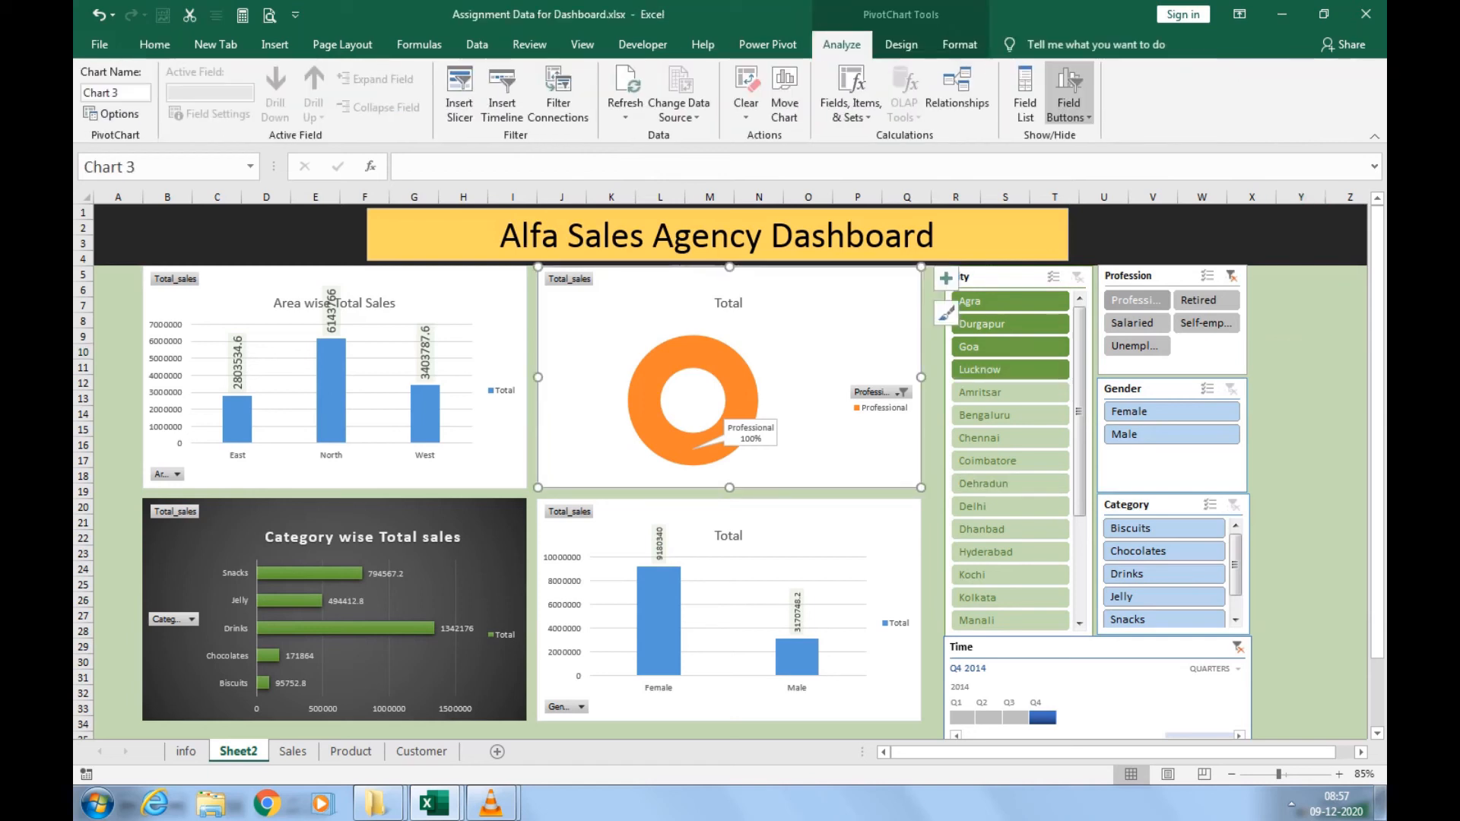
{"action": "left_click", "coordinate": [459, 94]}
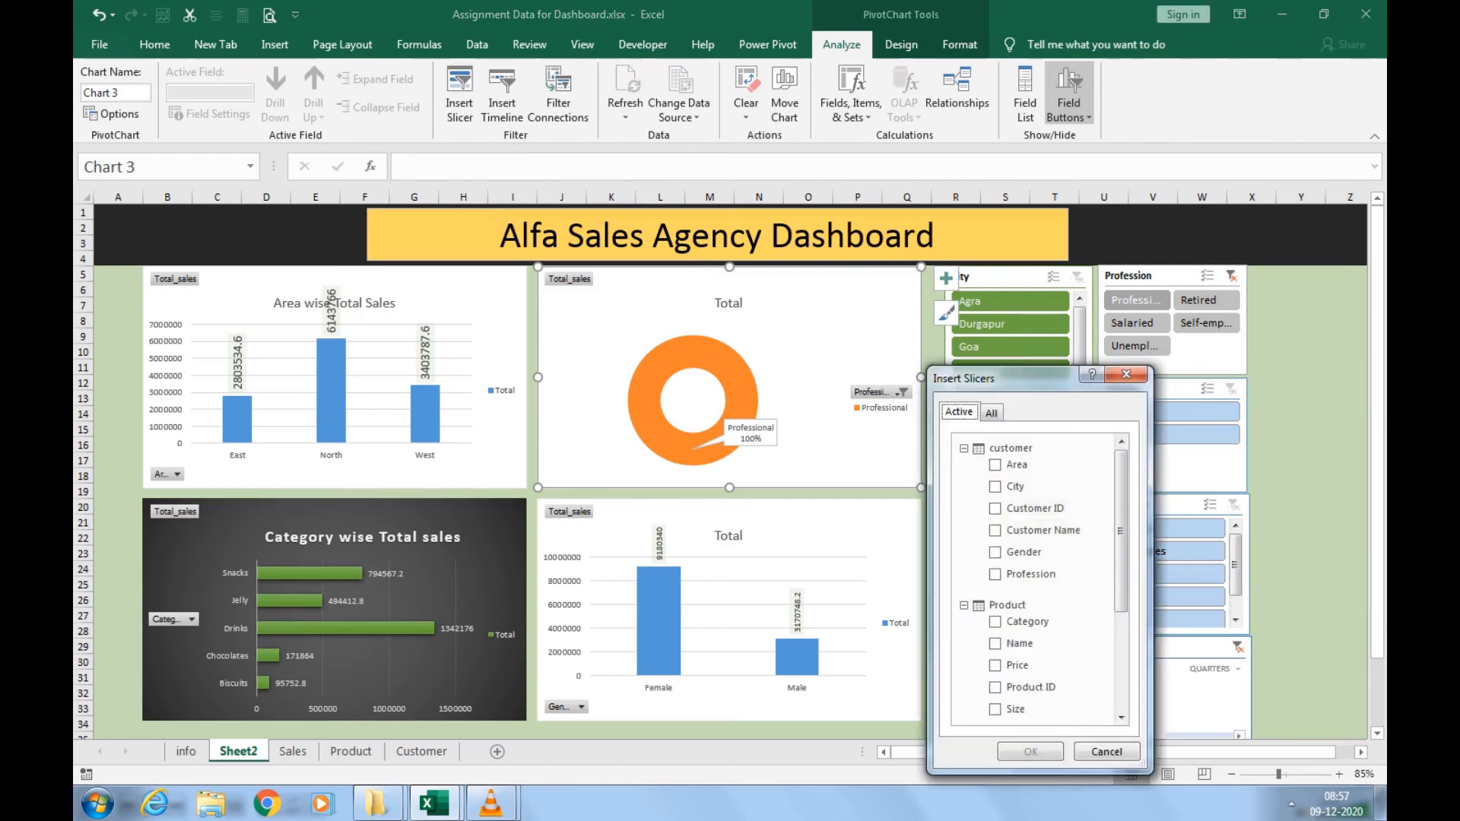
{"action": "left_click", "coordinate": [992, 412]}
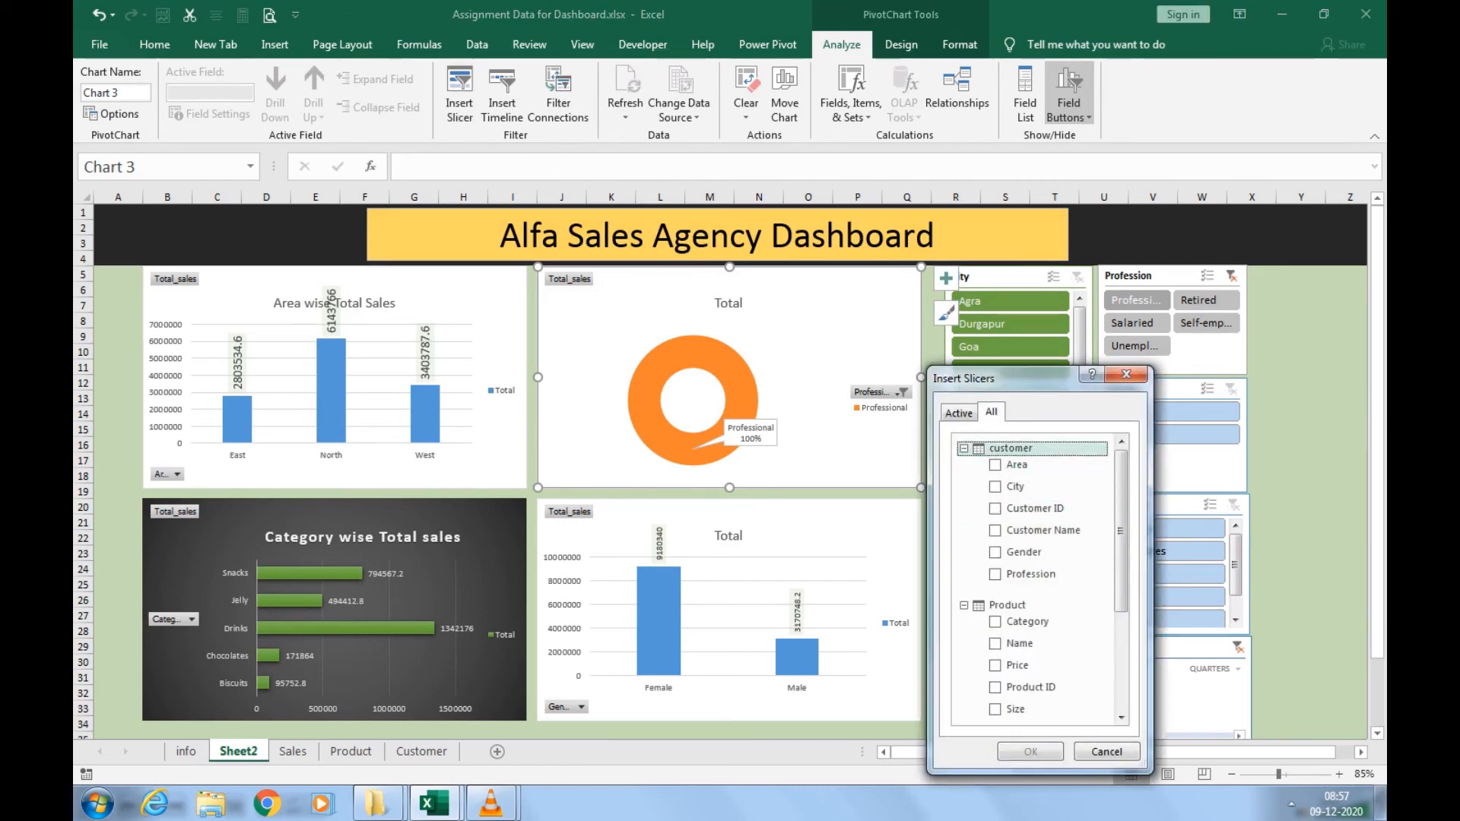
{"action": "scroll", "coordinate": [1034, 578], "scroll_direction": "down", "scroll_amount": 3}
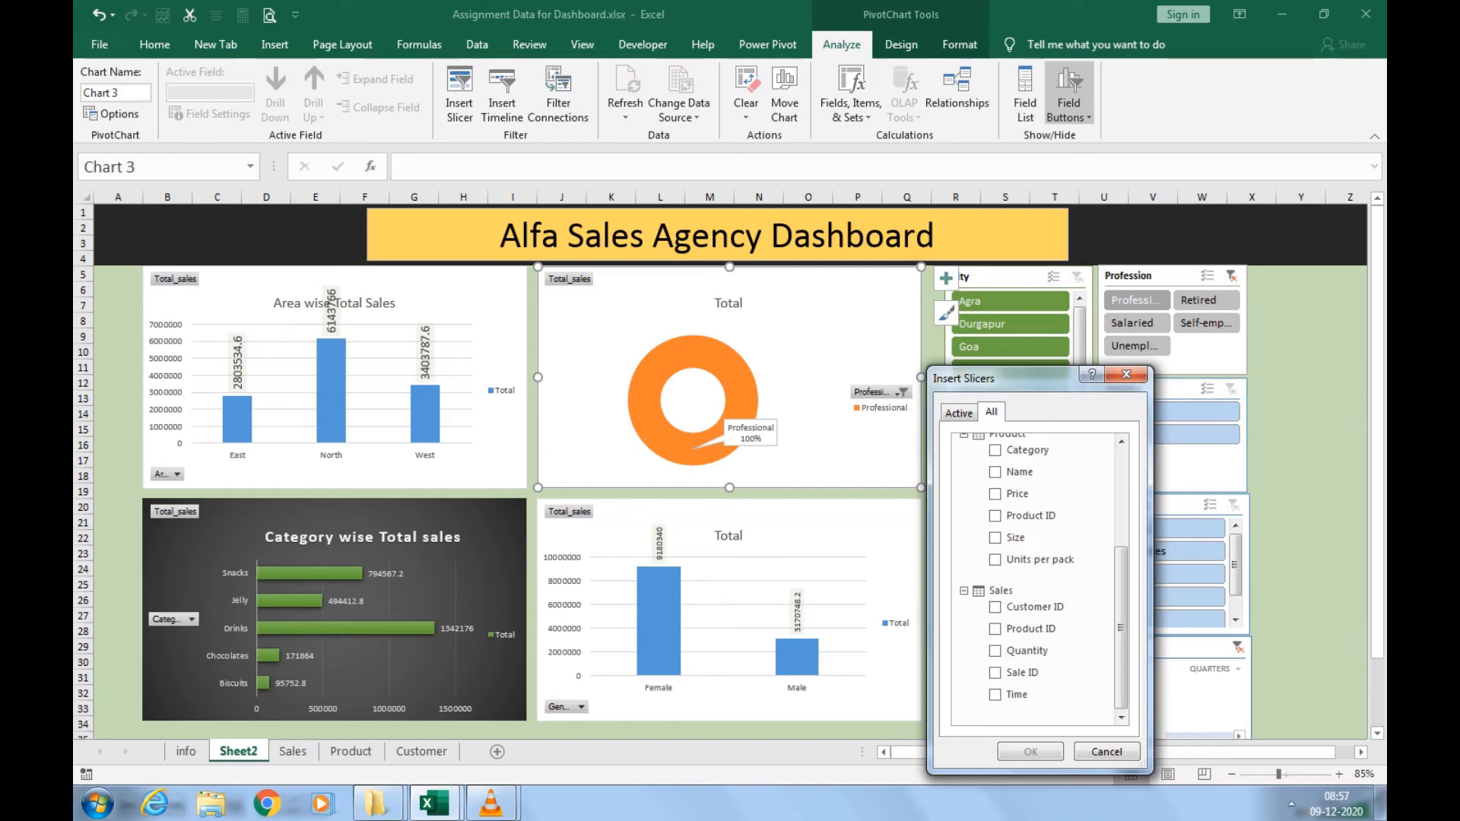
{"action": "key", "text": "Escape"}
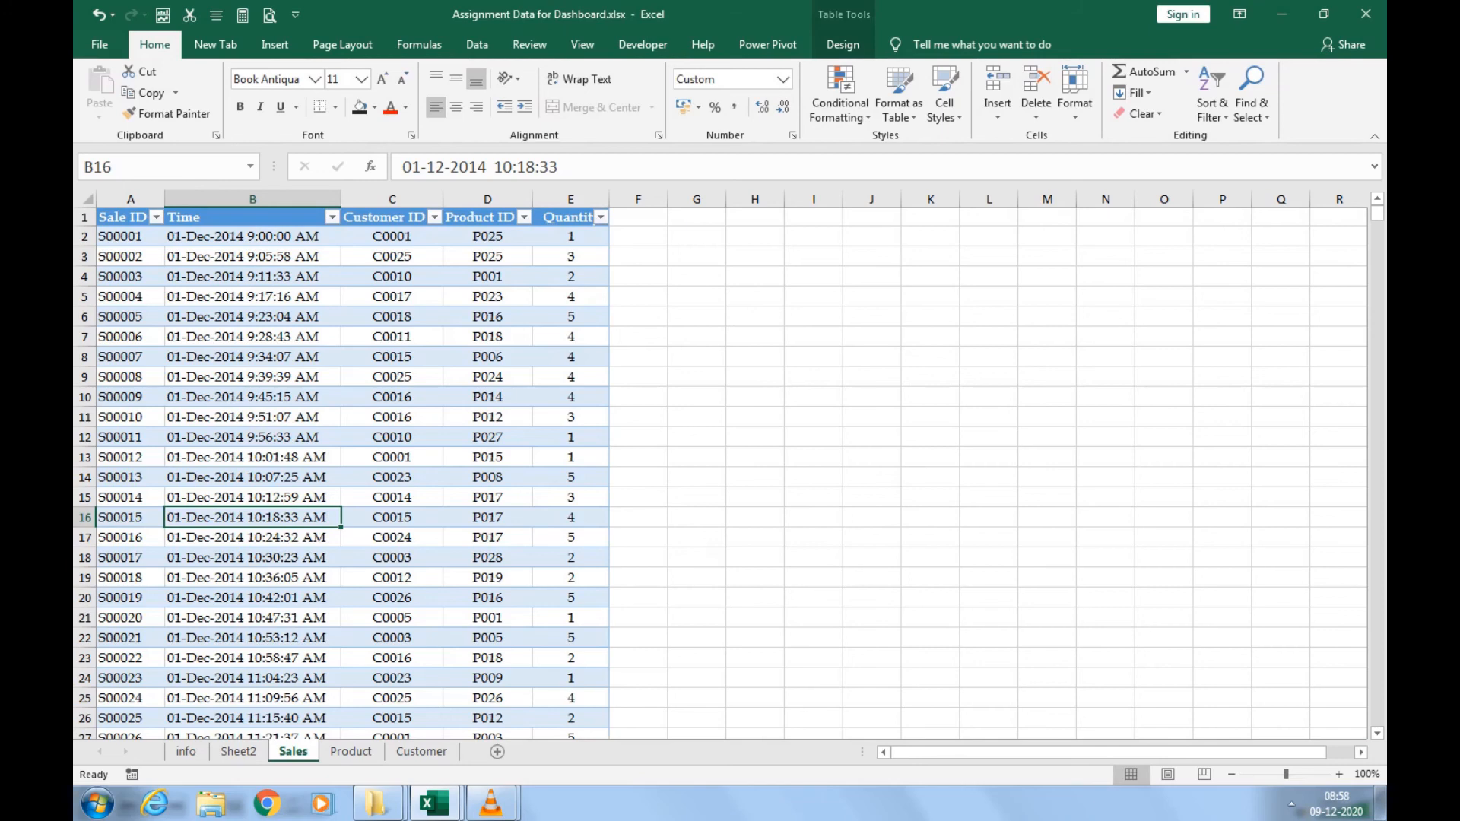
Look through the Sales table's records down to the first empty row below the data.
{"action": "scroll", "coordinate": [343, 464], "scroll_direction": "down", "scroll_amount": 12}
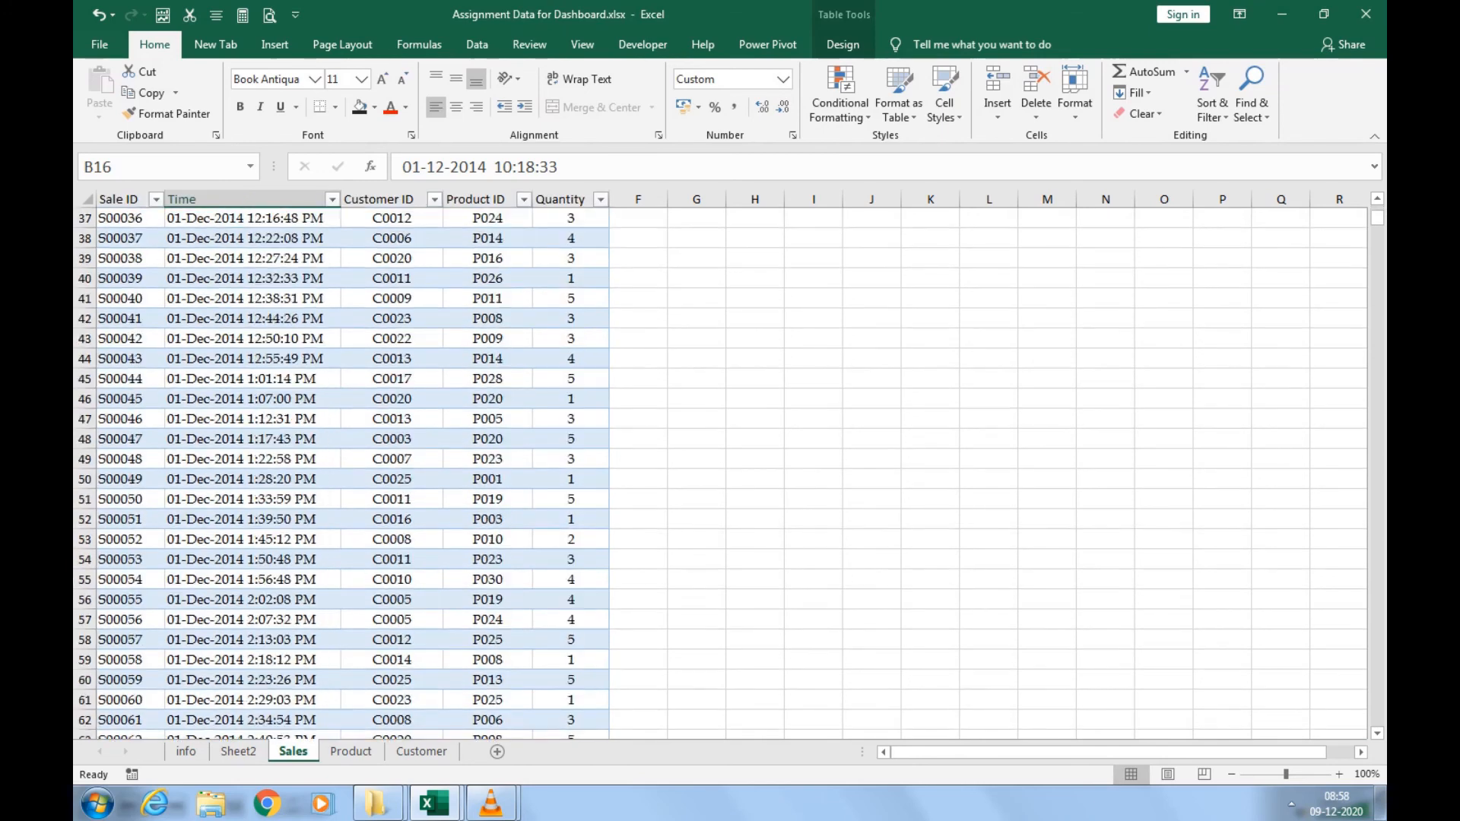
{"action": "scroll", "coordinate": [252, 479], "scroll_direction": "down", "scroll_amount": 20}
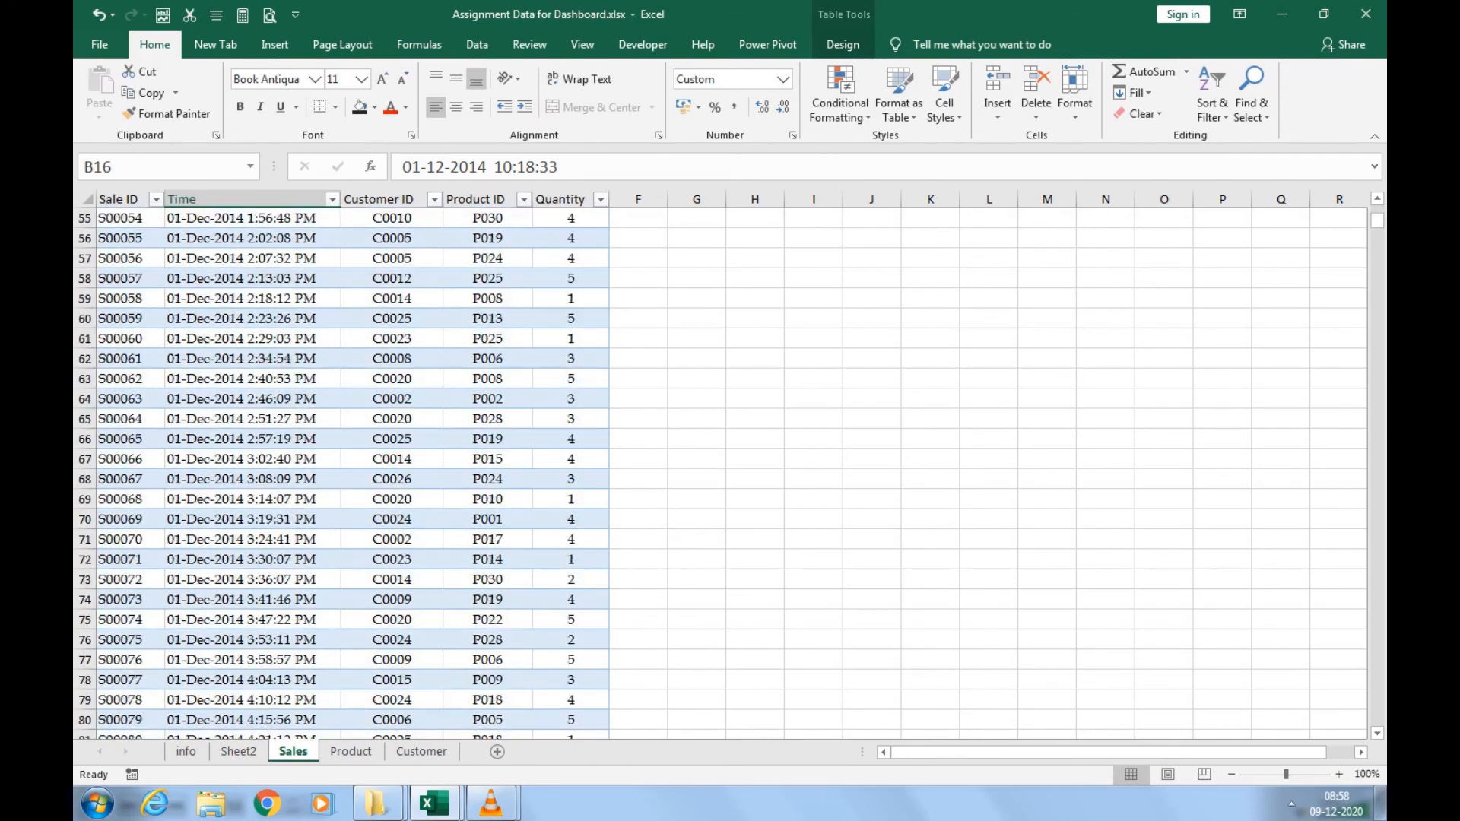
{"action": "left_click", "coordinate": [253, 479]}
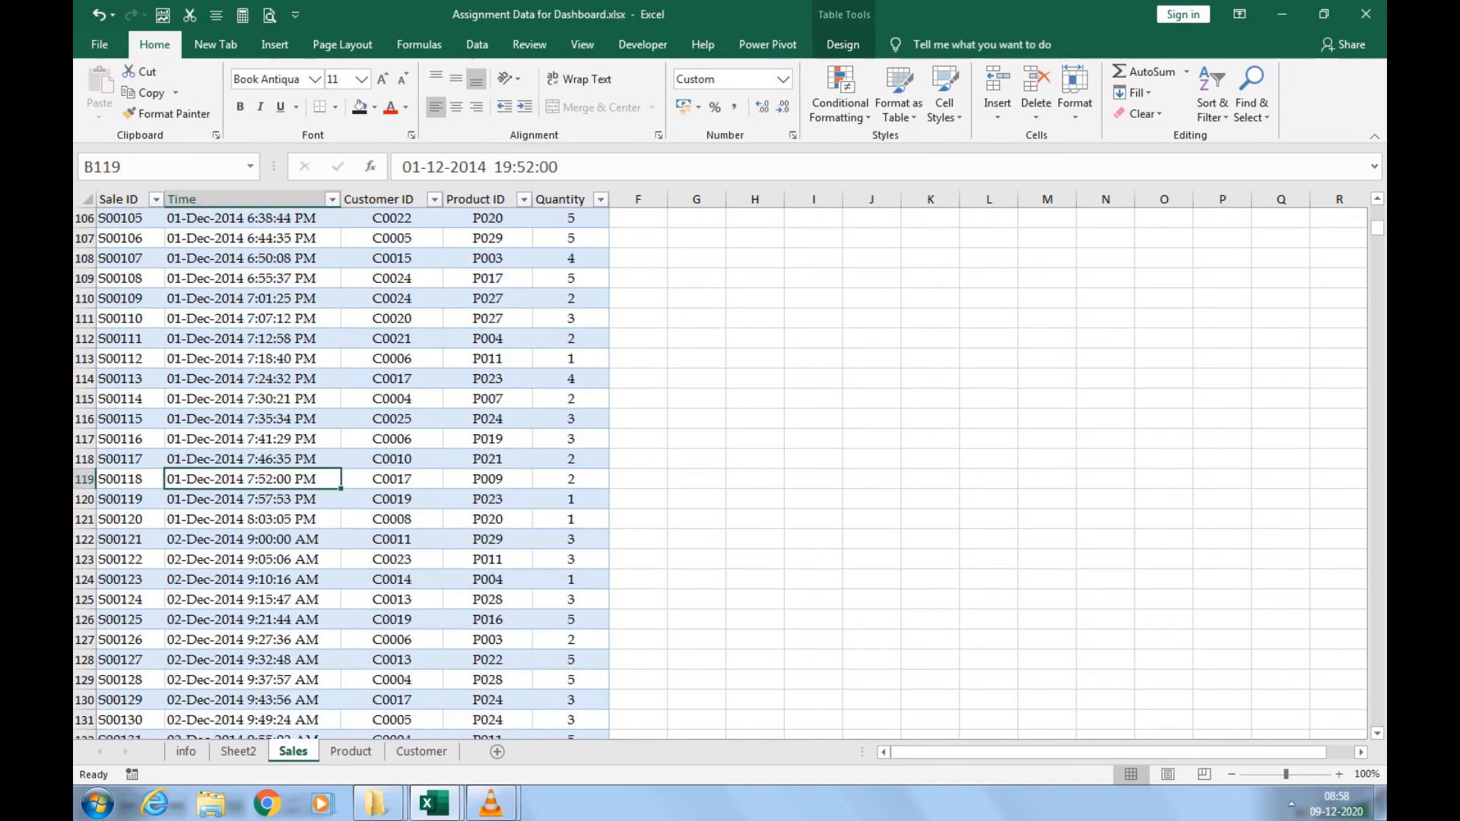
{"action": "key", "text": "ctrl+Down"}
{"action": "key", "text": "Left"}
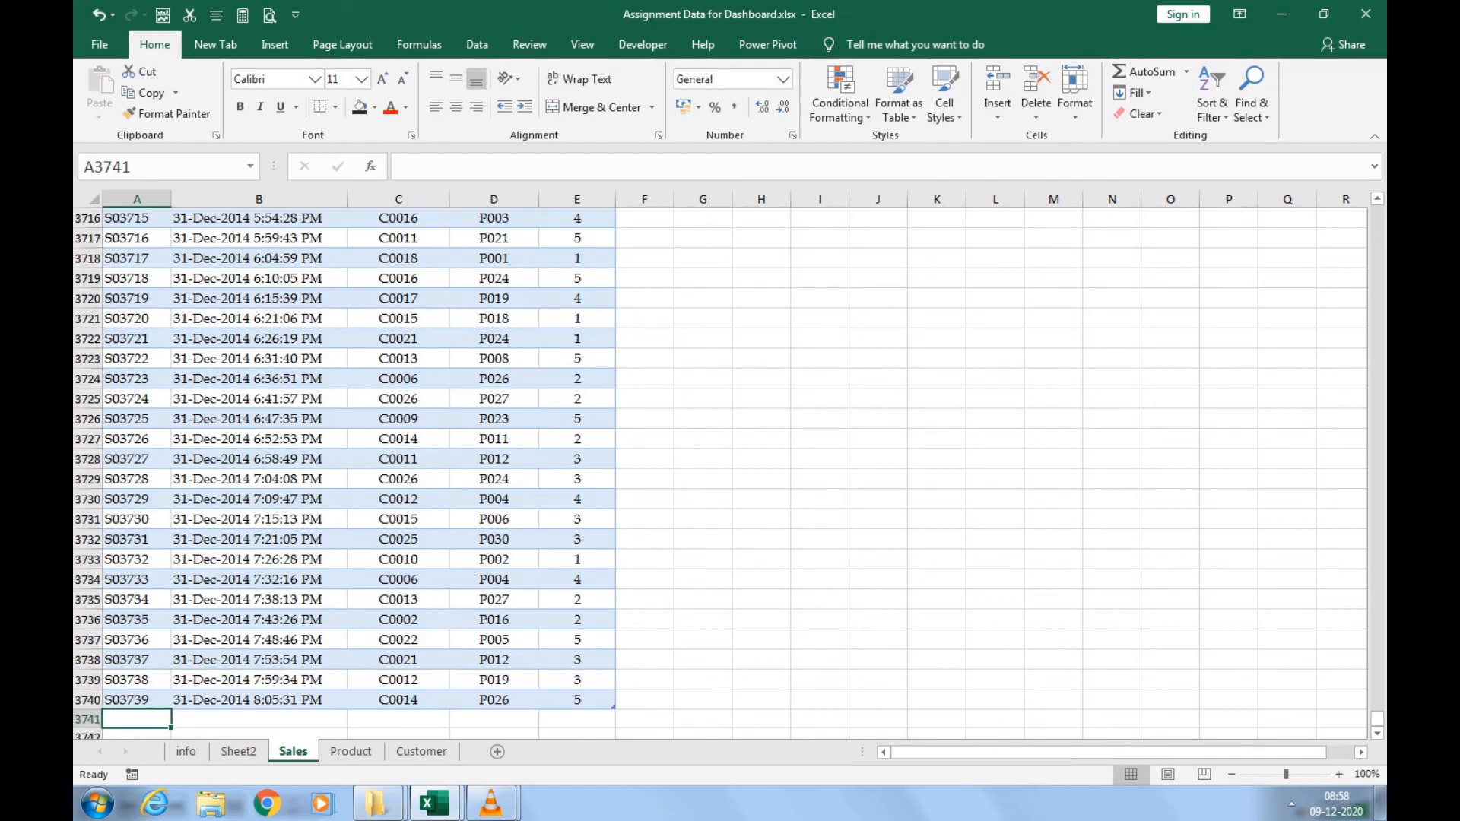
Change the category of product P018 to IT in cell B19 of the Product sheet.
{"action": "left_click", "coordinate": [351, 751]}
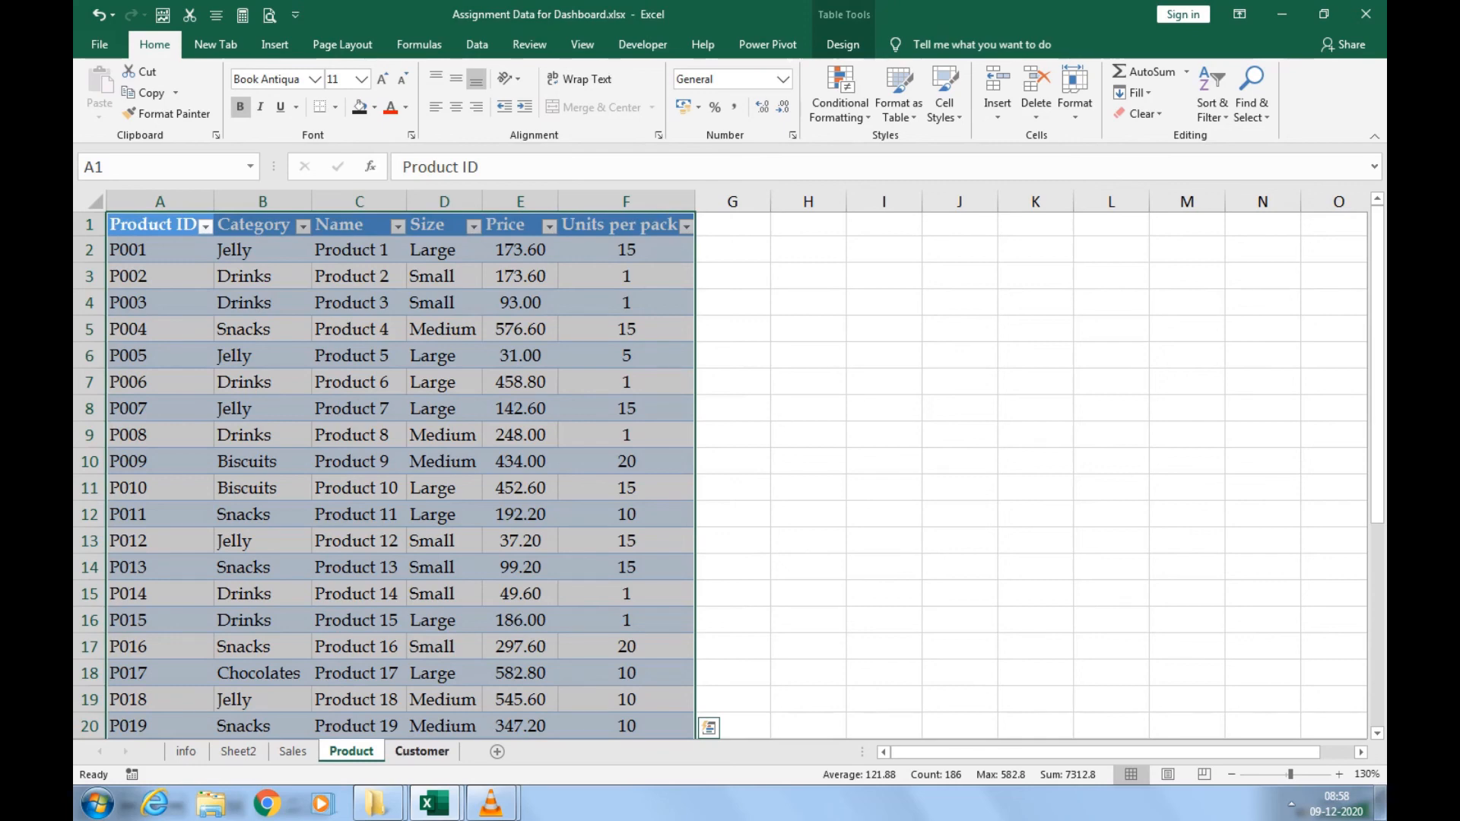
{"action": "scroll", "coordinate": [400, 475], "scroll_direction": "down", "scroll_amount": 1}
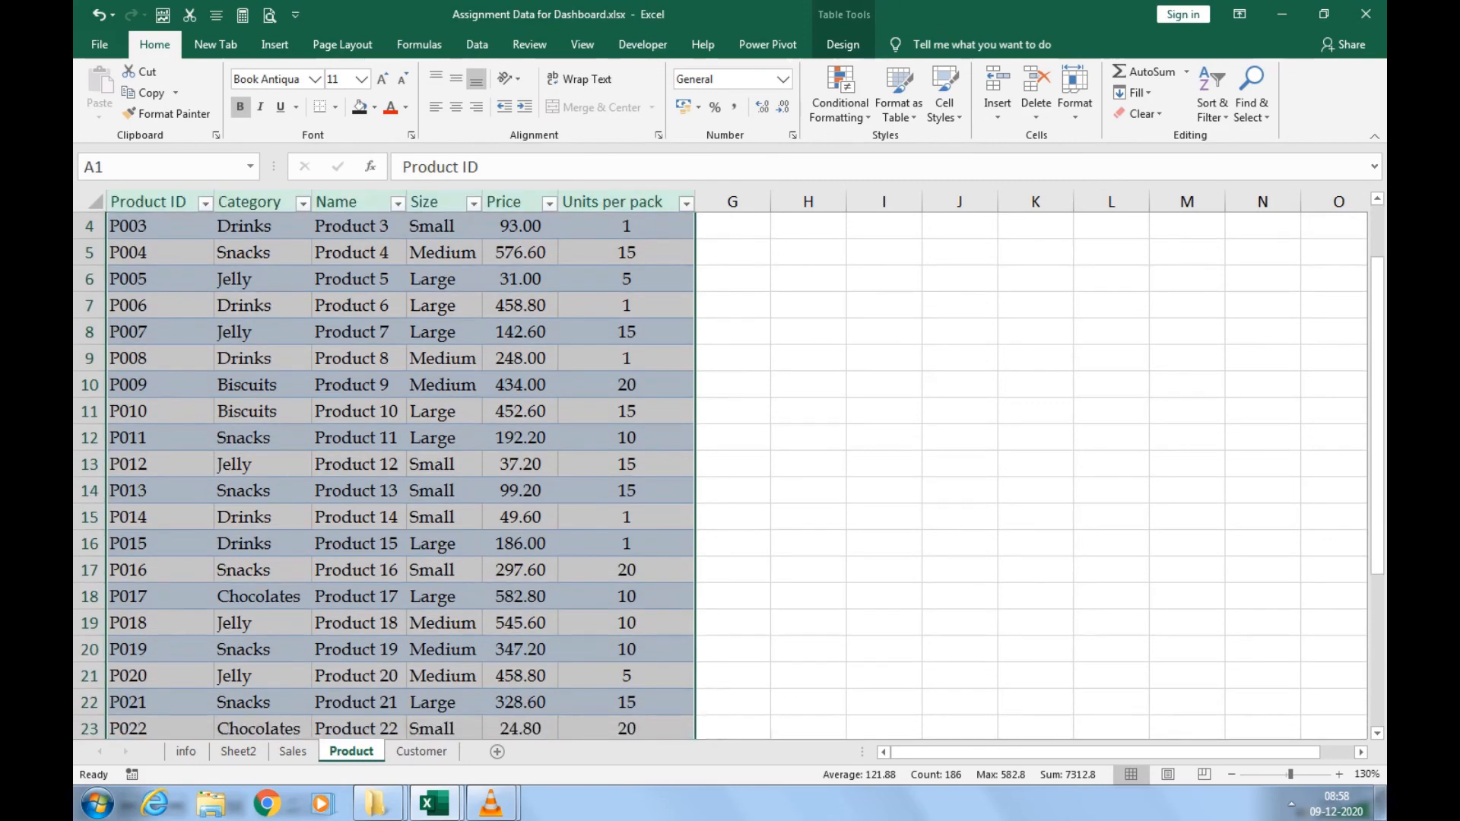
{"action": "scroll", "coordinate": [401, 475], "scroll_direction": "down", "scroll_amount": 1}
{"action": "left_click", "coordinate": [263, 544]}
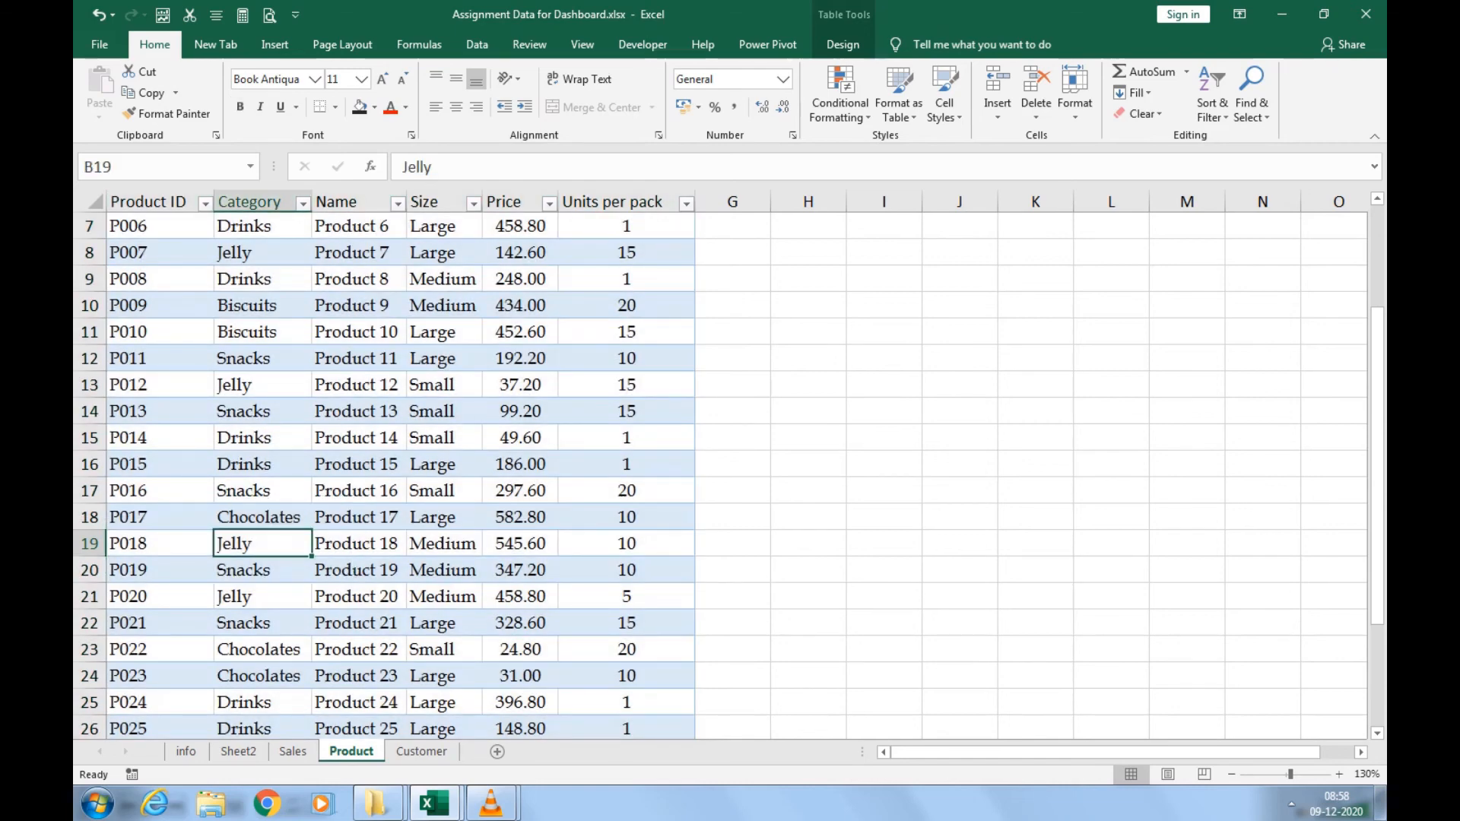
{"action": "type", "text": "IT"}
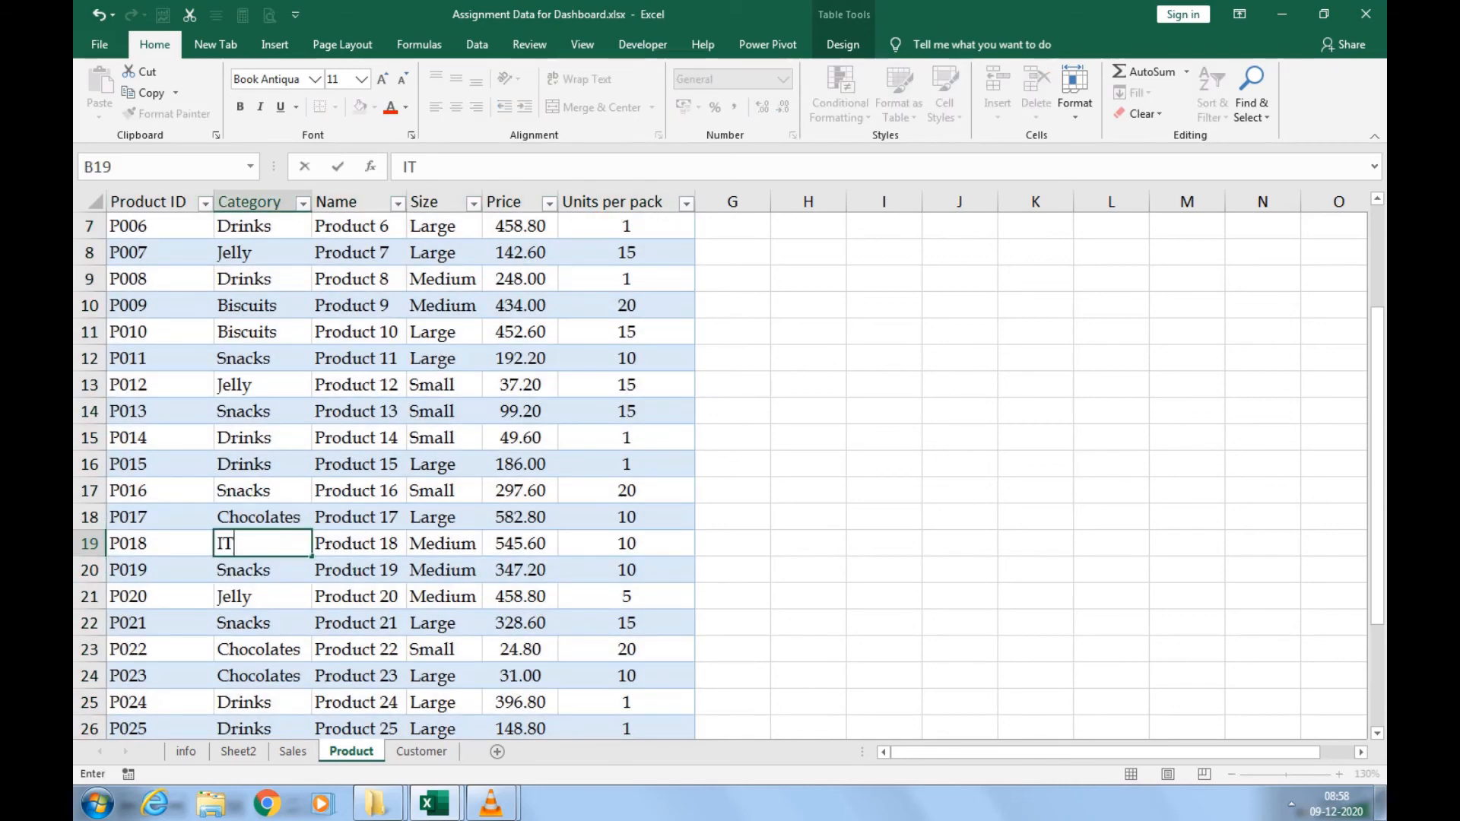
{"action": "left_click", "coordinate": [444, 597]}
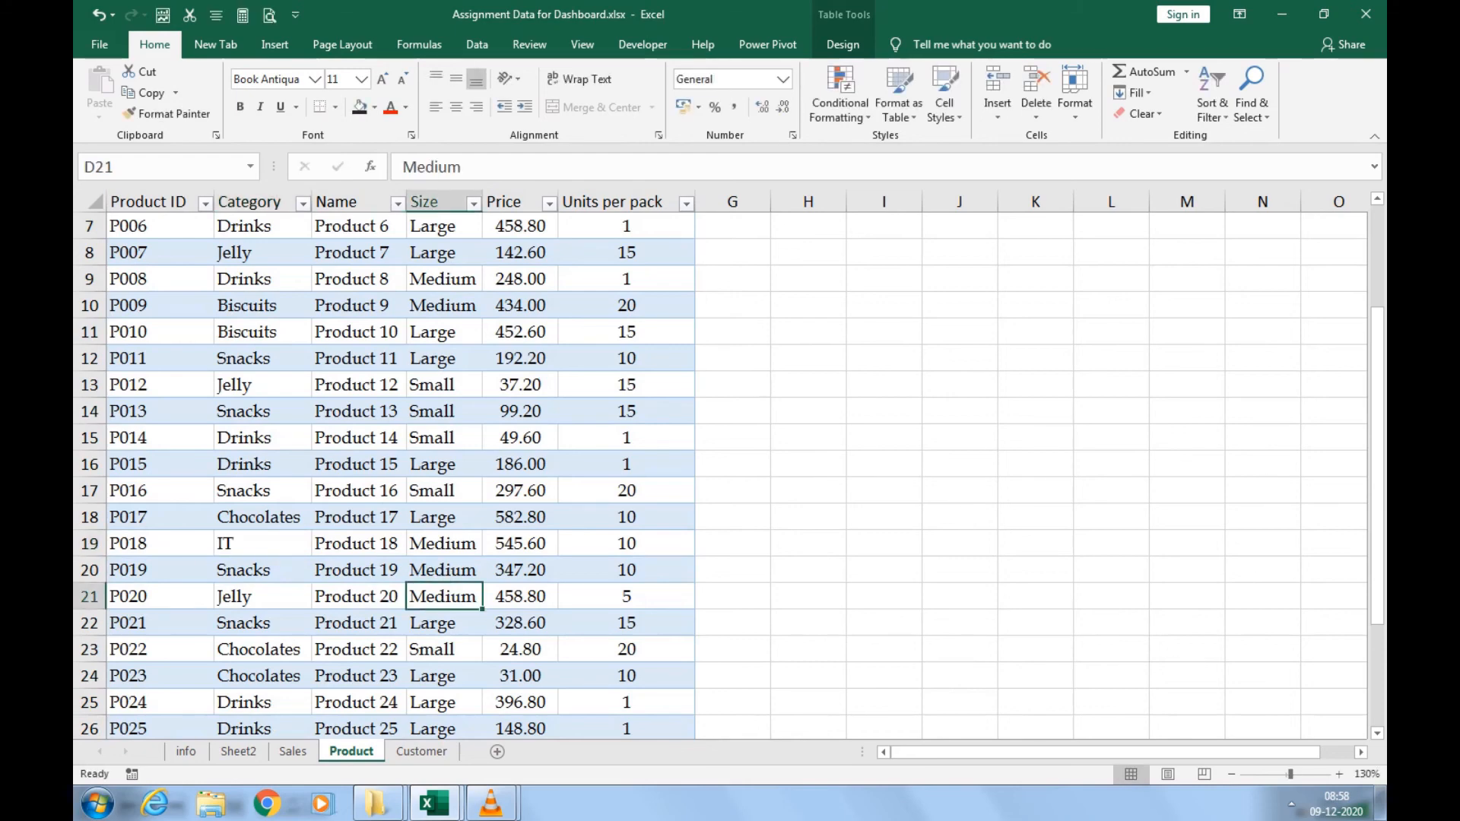
Refresh the pivot data behind the Sheet2 dashboard from its Area wise Total Sales chart.
{"action": "left_click", "coordinate": [422, 751]}
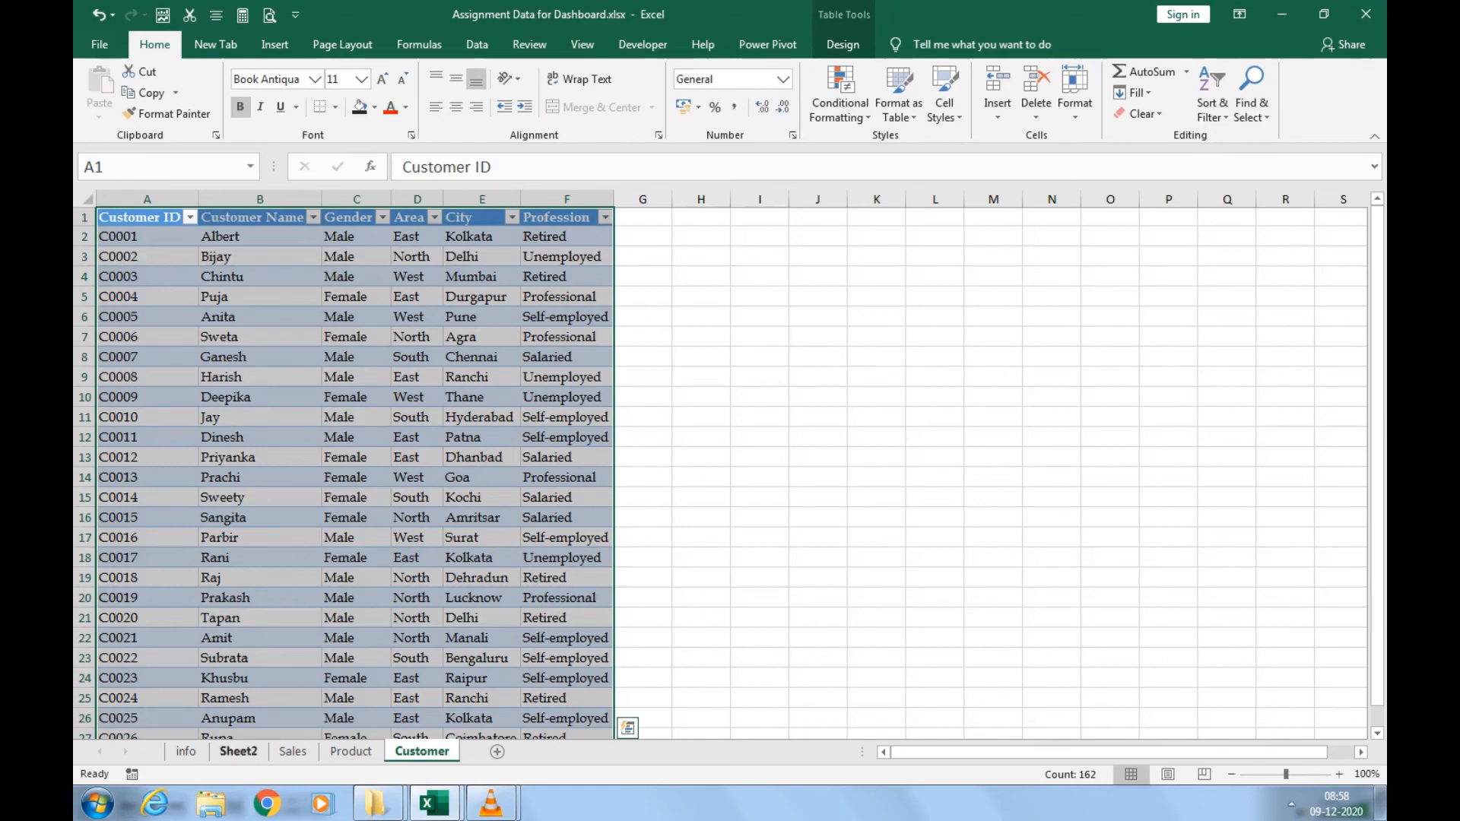
{"action": "left_click", "coordinate": [238, 751]}
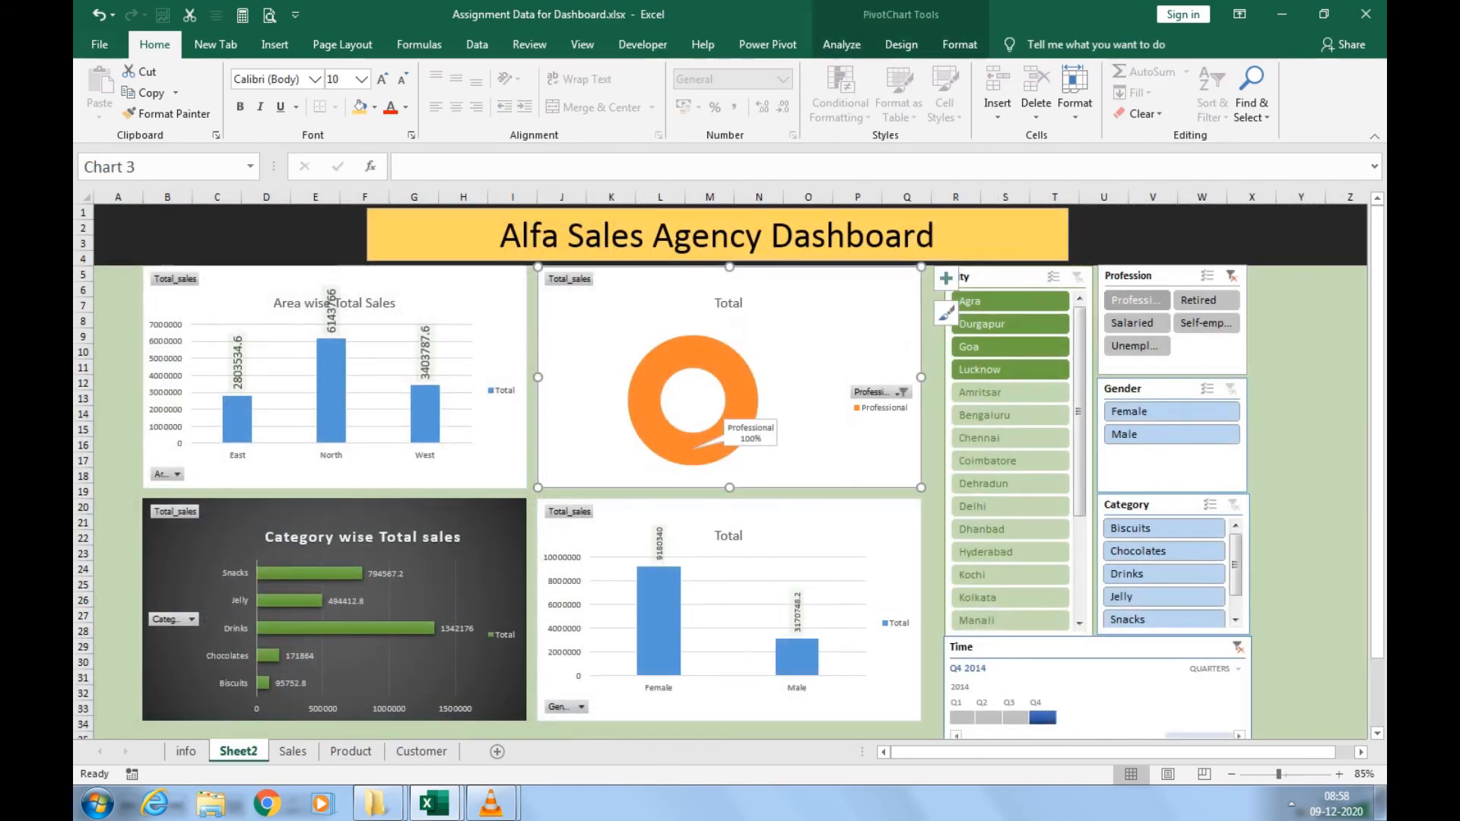
{"action": "left_click", "coordinate": [486, 319]}
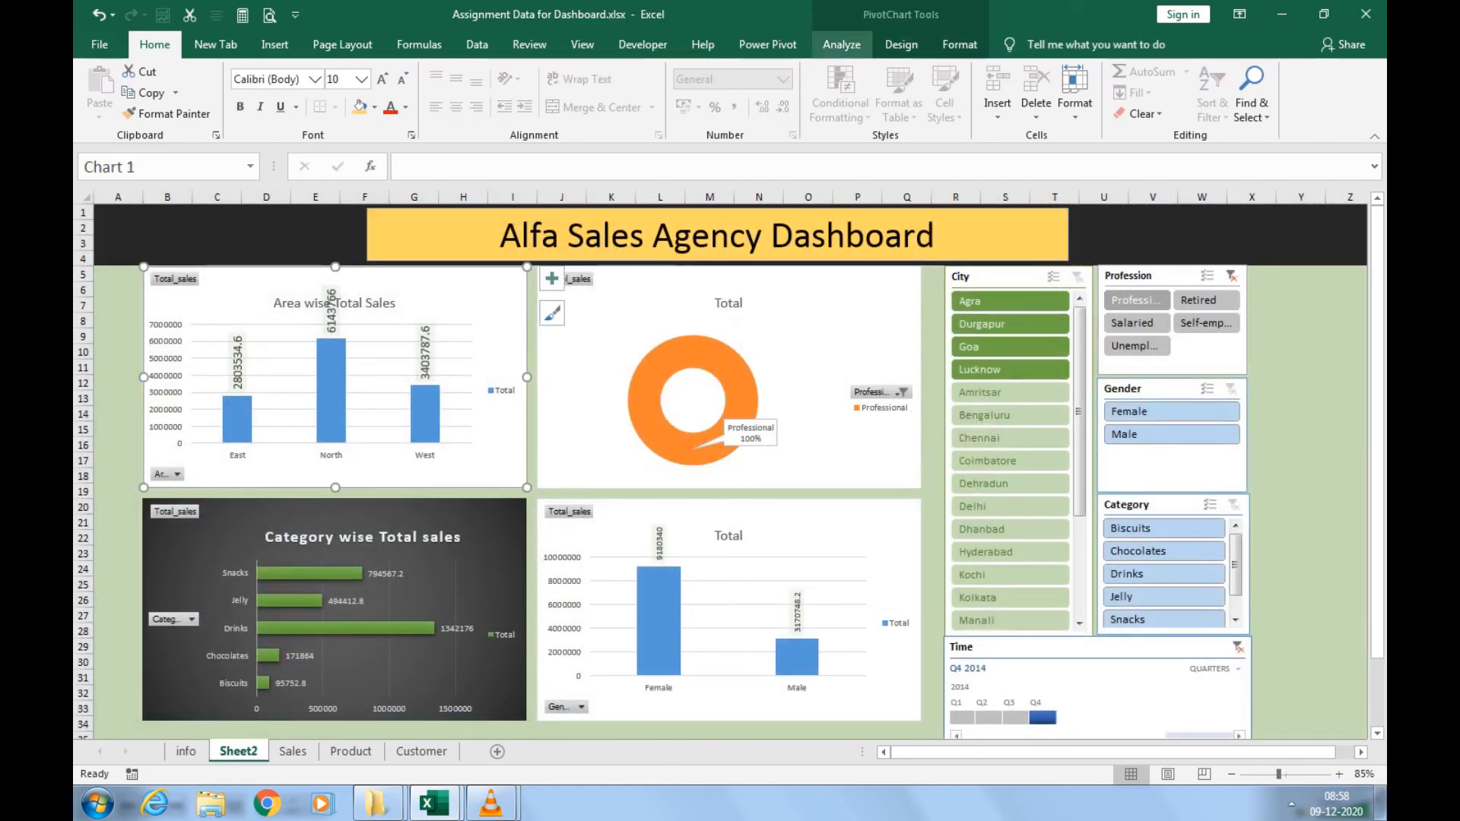
{"action": "left_click", "coordinate": [842, 45]}
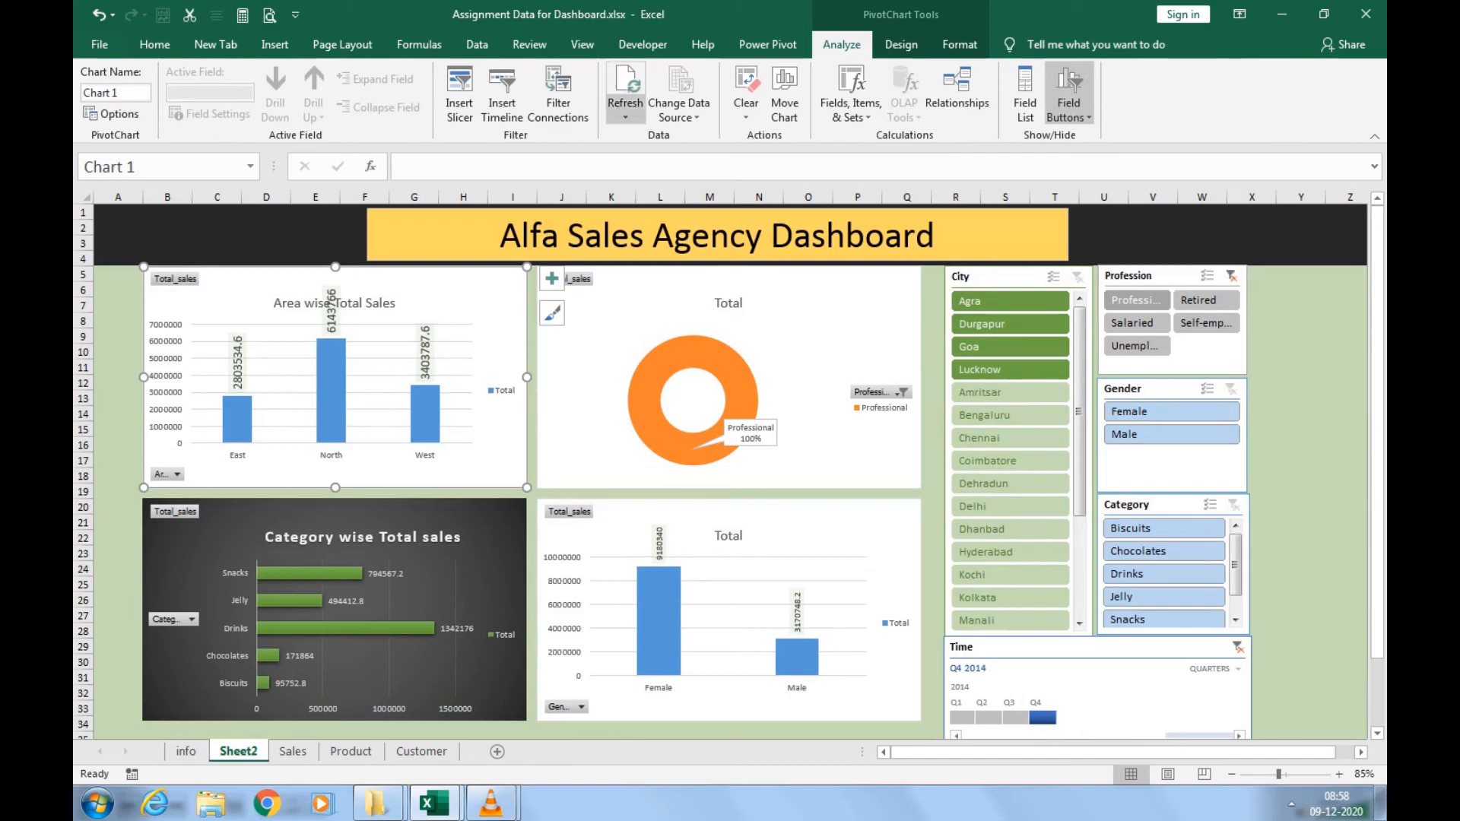
{"action": "left_click", "coordinate": [625, 115]}
{"action": "left_click", "coordinate": [662, 158]}
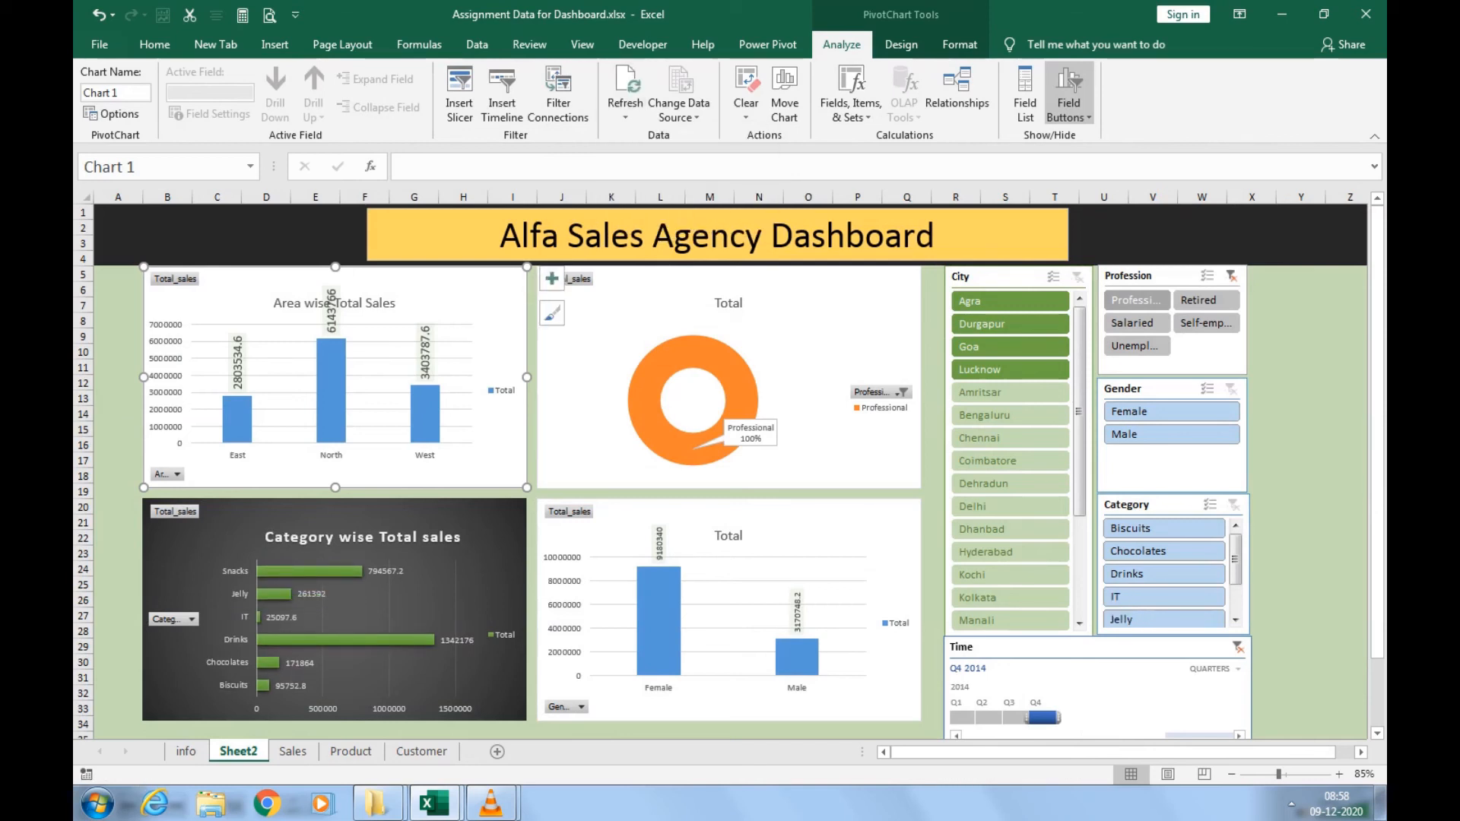
Filter the dashboard charts to the IT category with the Category slicer.
{"action": "key", "text": "ctrl"}
{"action": "key", "text": "ctrl"}
{"action": "key", "text": "ctrl"}
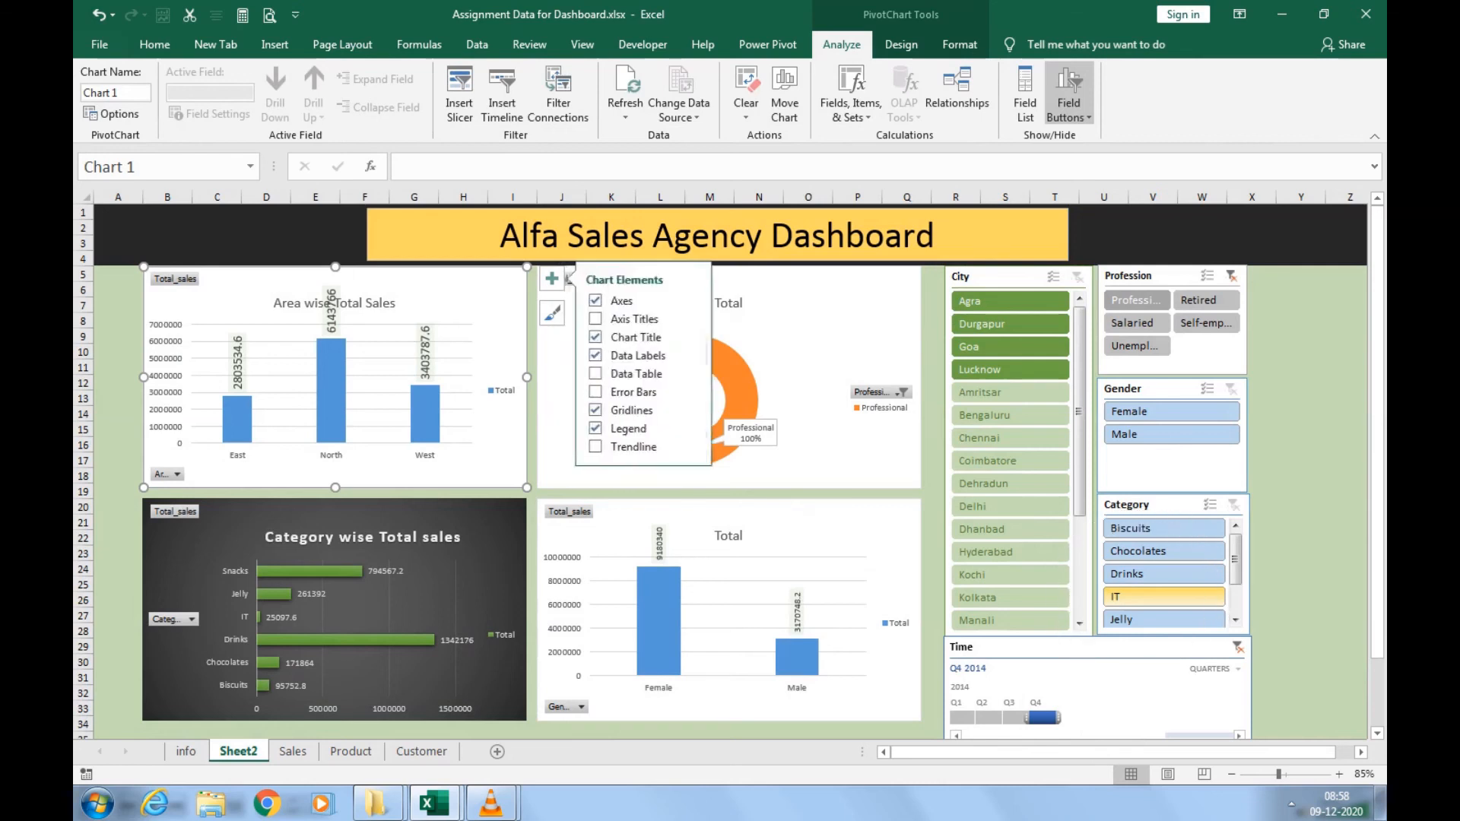
{"action": "key", "text": "ctrl"}
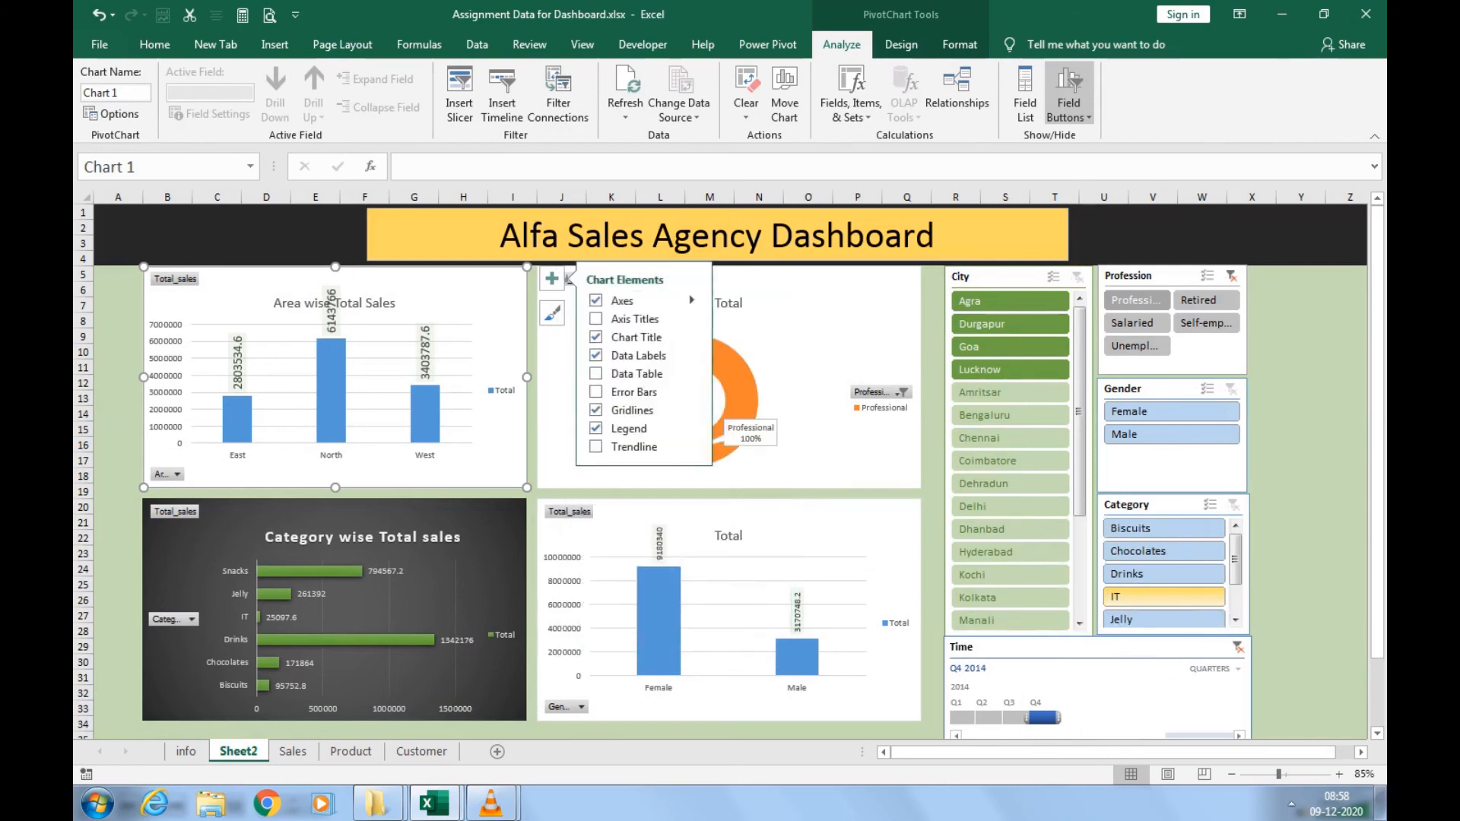
{"action": "left_click", "coordinate": [1163, 597]}
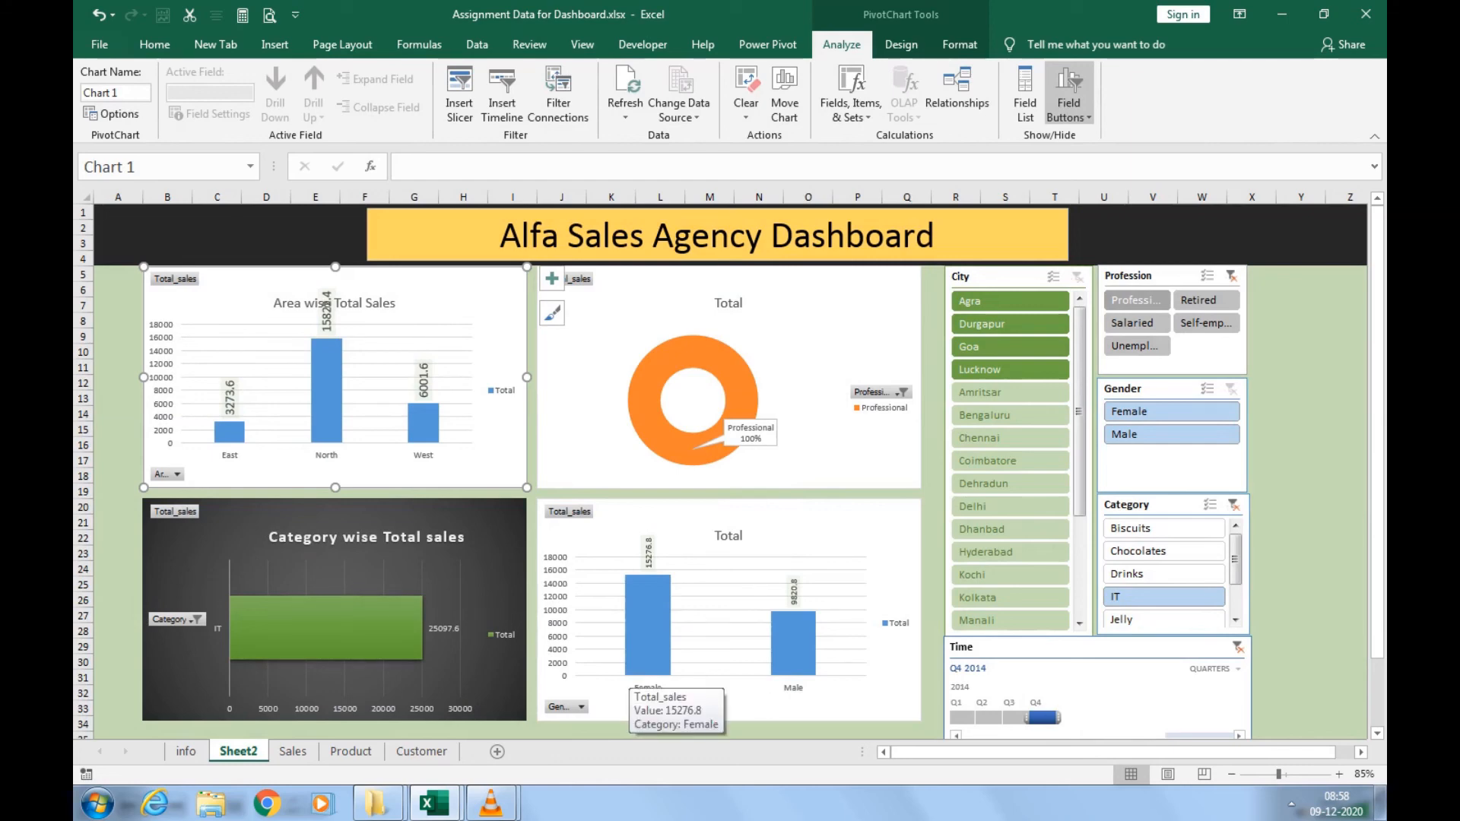
Set the Time value in cell B3718 of the Sales sheet to 1-2-2014.
{"action": "left_click", "coordinate": [293, 751]}
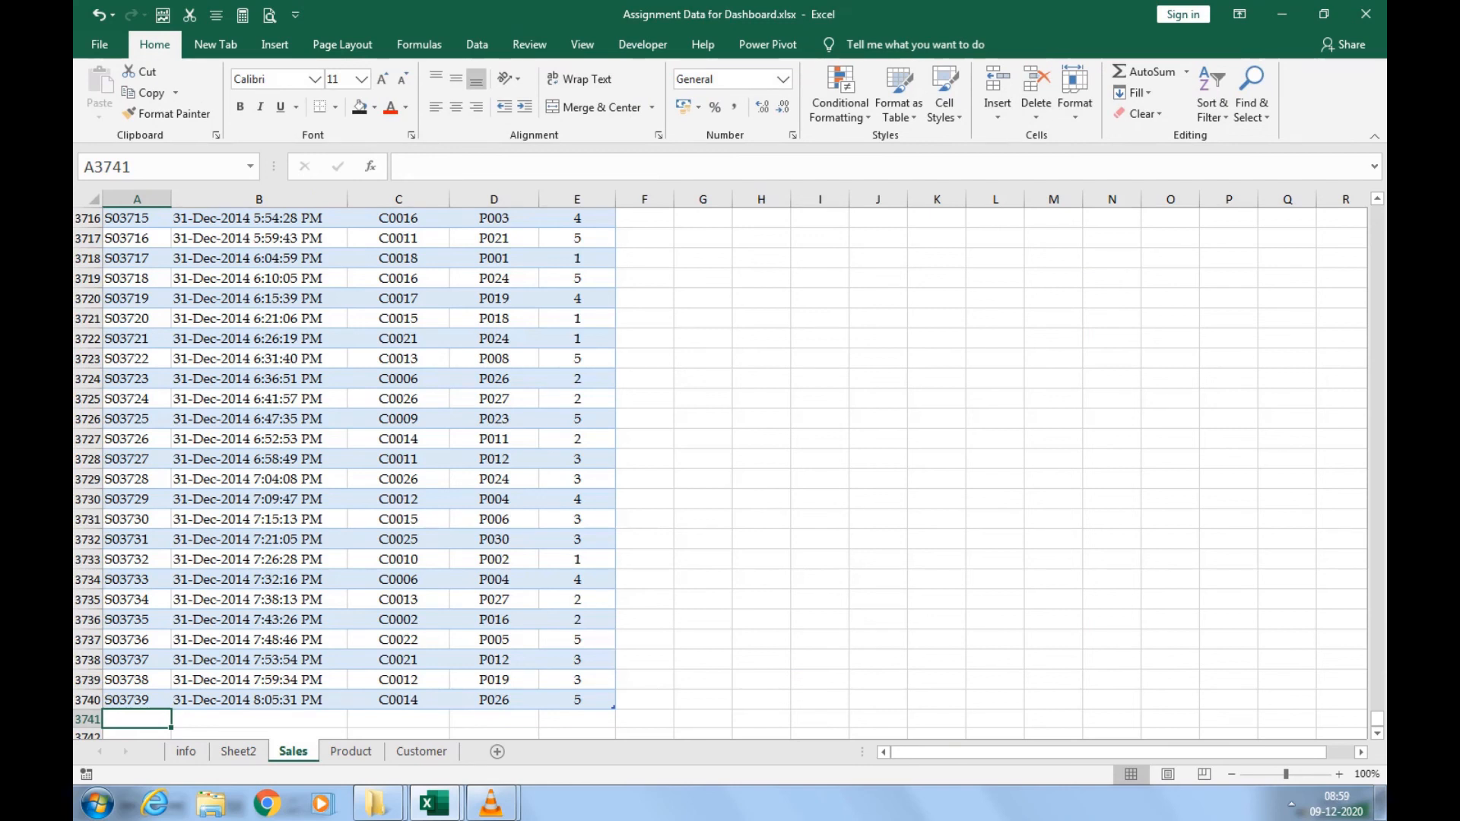
{"action": "left_click", "coordinate": [258, 258]}
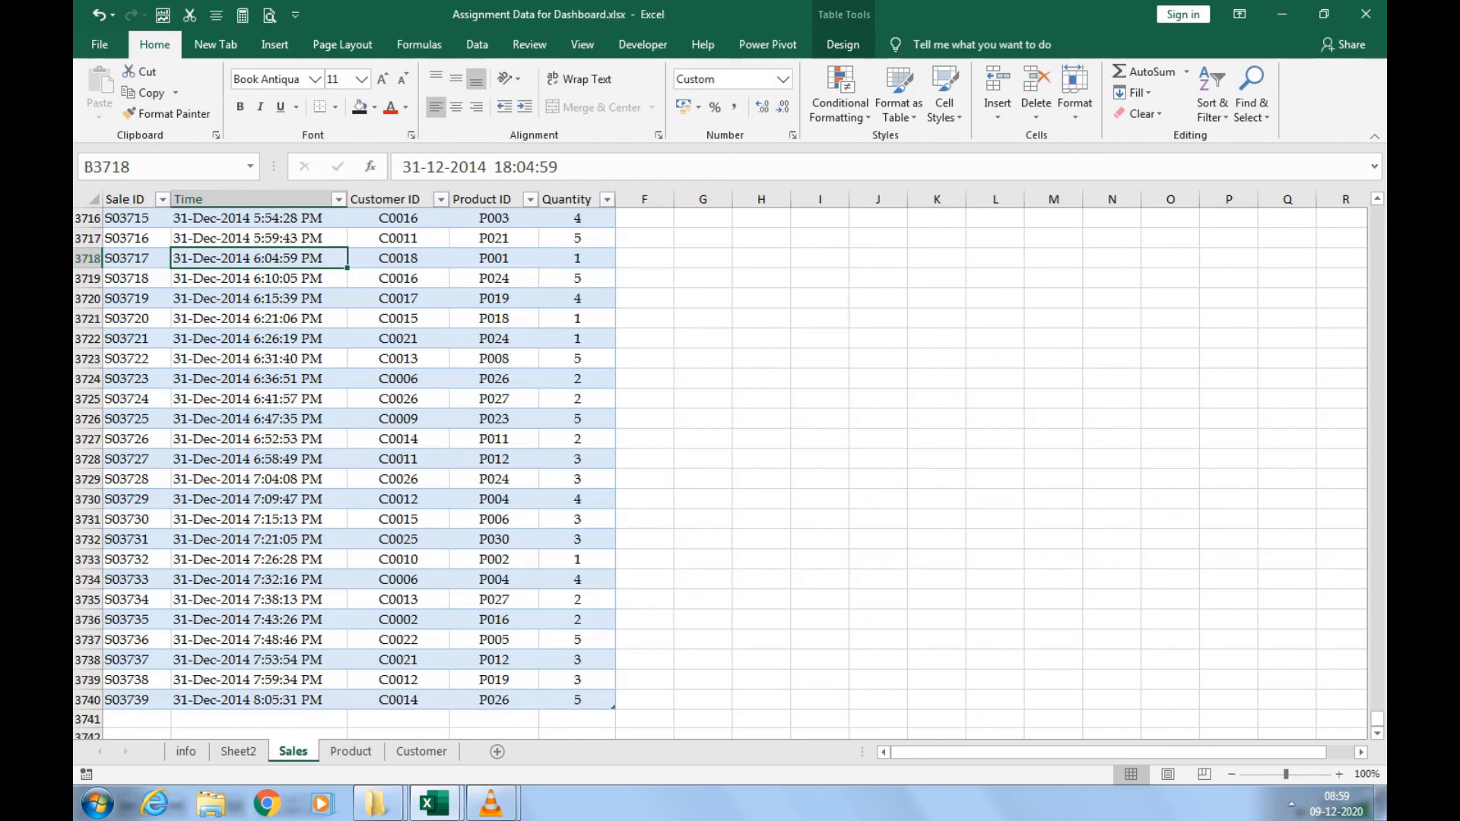
{"action": "type", "text": "1-"}
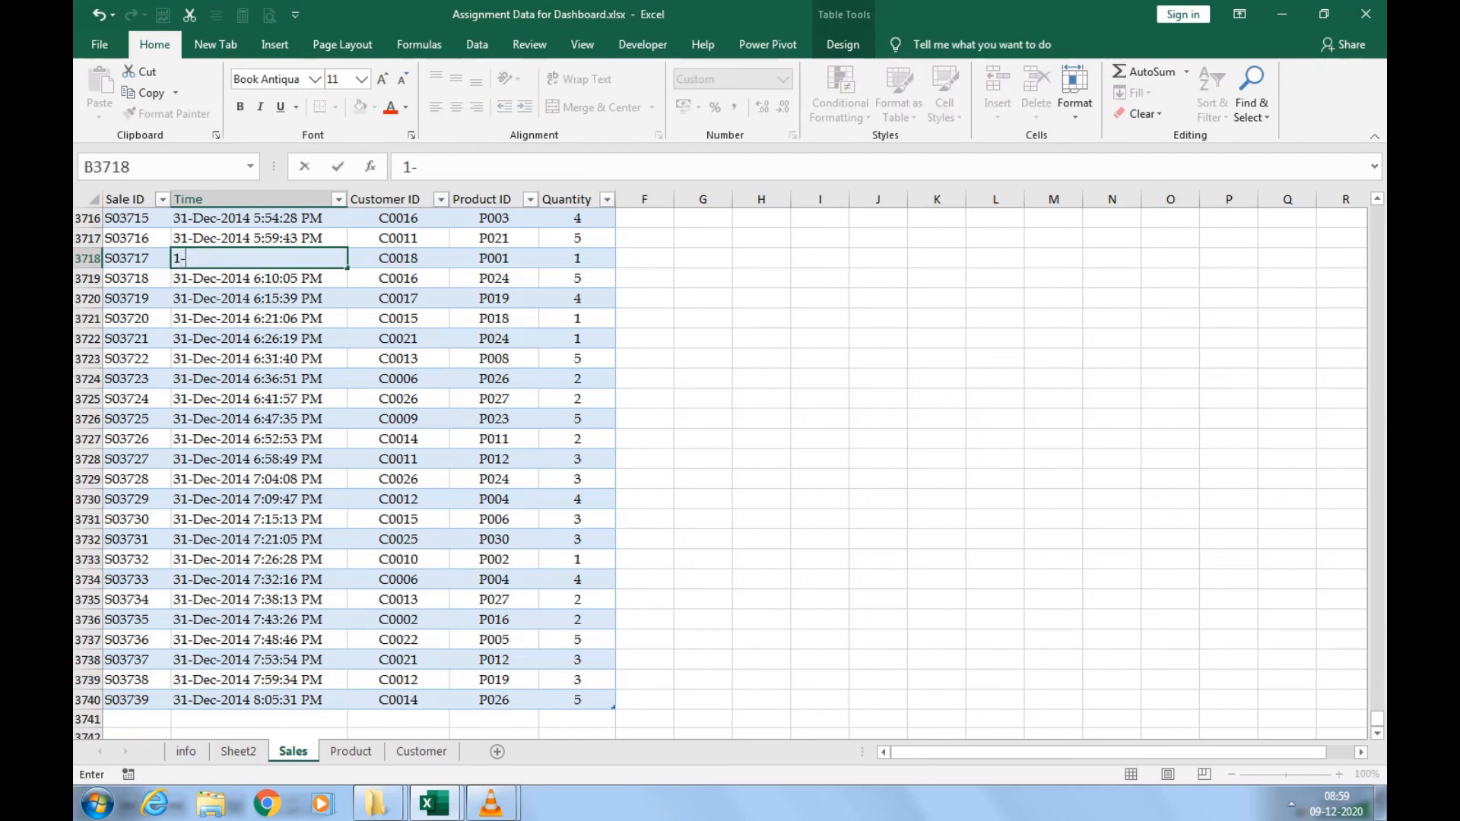
{"action": "type", "text": "2-2014"}
{"action": "left_click", "coordinate": [878, 398]}
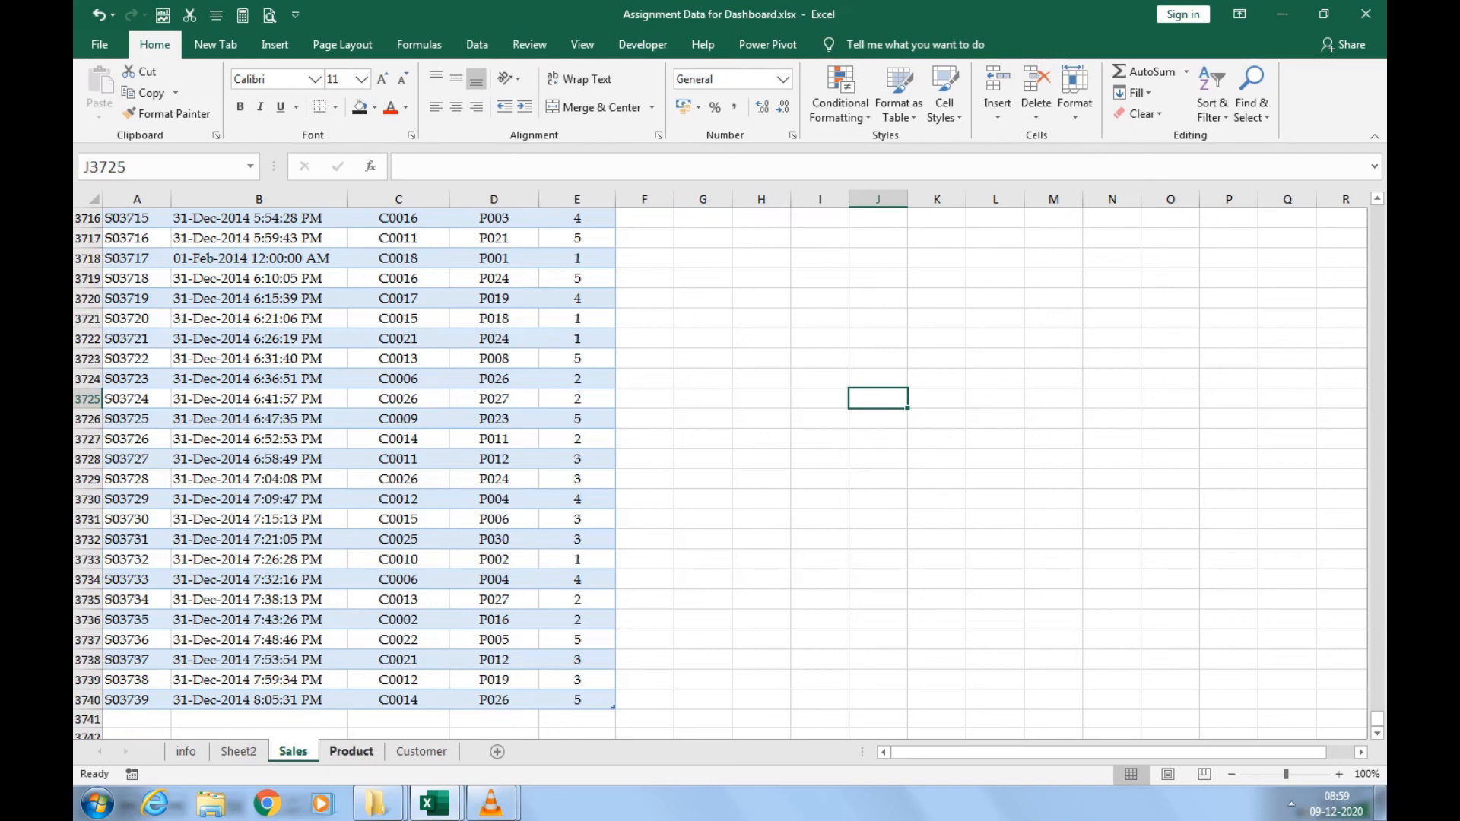
Refresh the dashboard data on Sheet2 and filter the Time timeline to Q1 2014, followed by Q2 2014.
{"action": "left_click", "coordinate": [238, 751]}
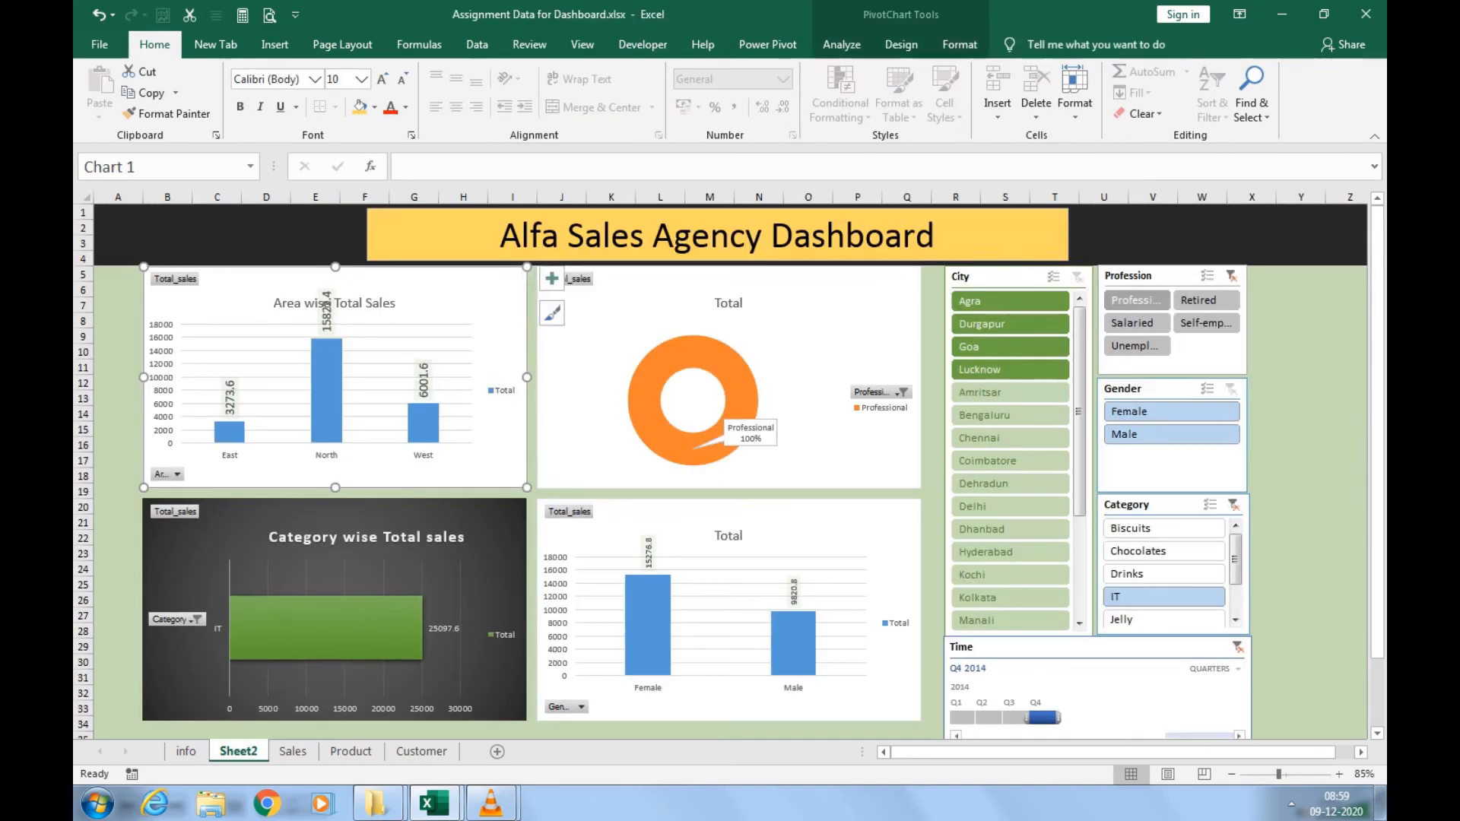
{"action": "left_click", "coordinate": [842, 44]}
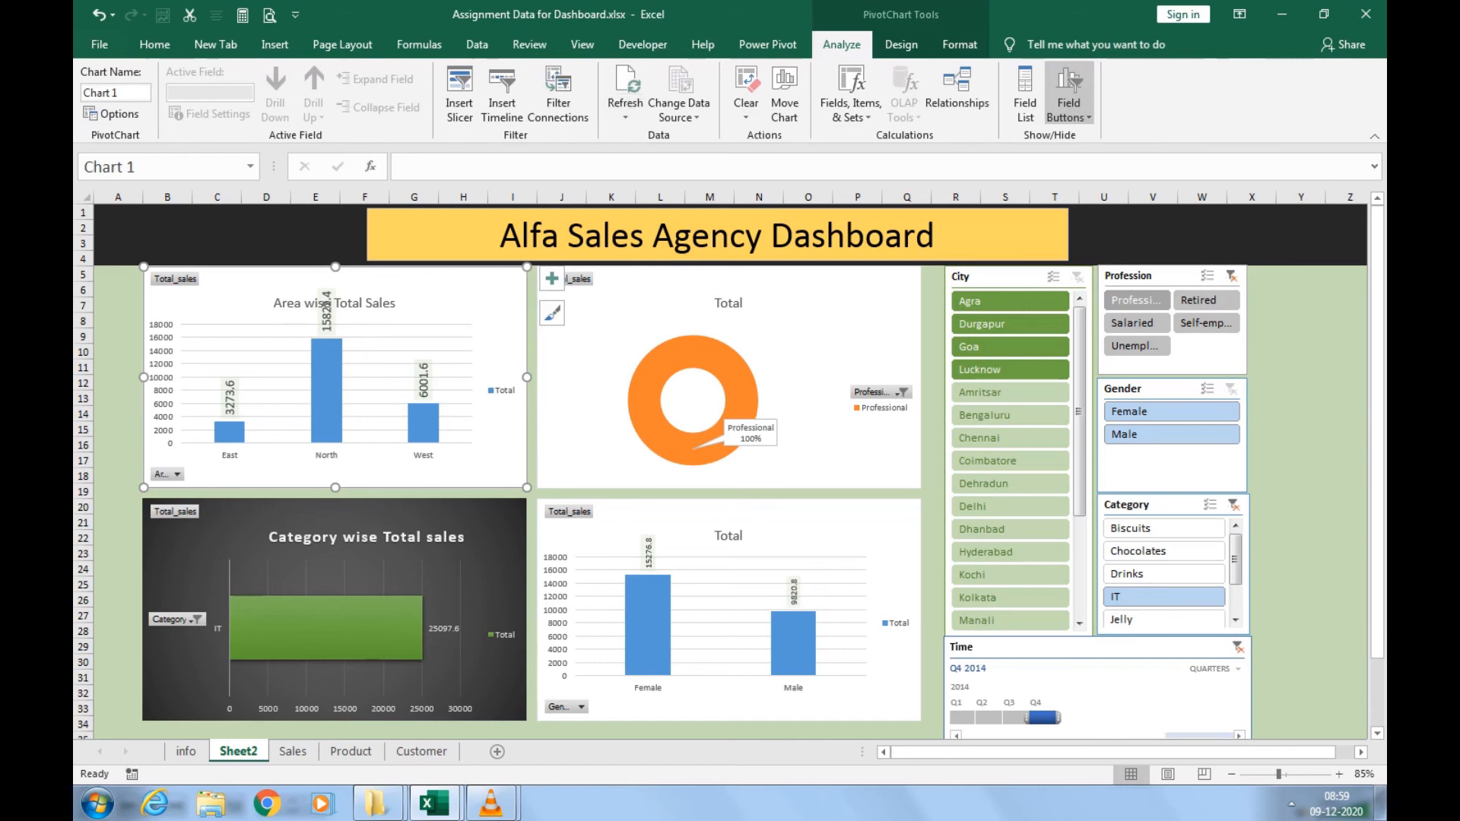
{"action": "left_click", "coordinate": [625, 112]}
{"action": "left_click", "coordinate": [655, 157]}
{"action": "left_click", "coordinate": [962, 717]}
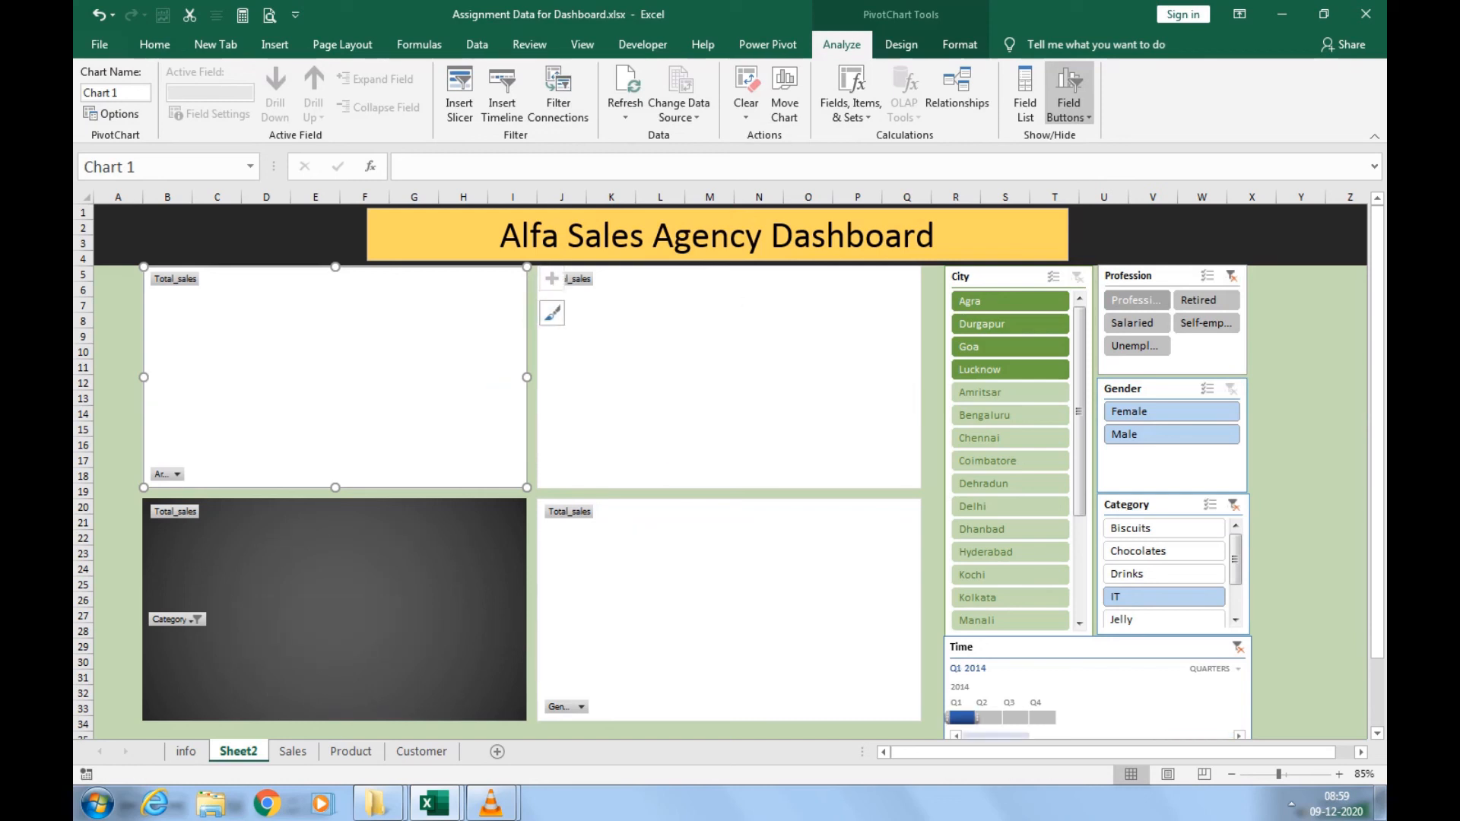
{"action": "left_click", "coordinate": [989, 718]}
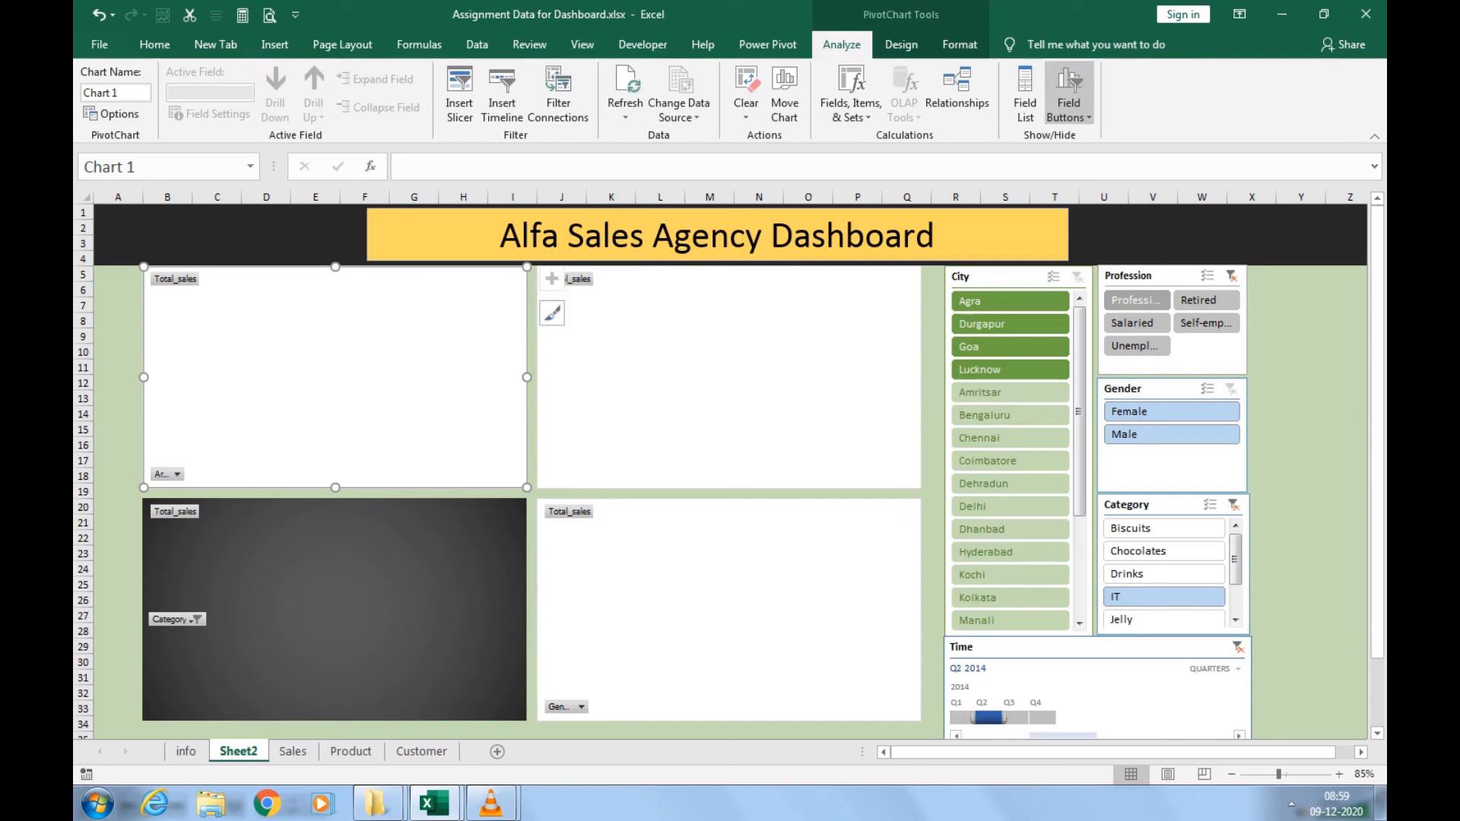
Check the date in cell B3718 of the Sales sheet, look at the Product sheet and return to the dashboard.
{"action": "left_click", "coordinate": [293, 751]}
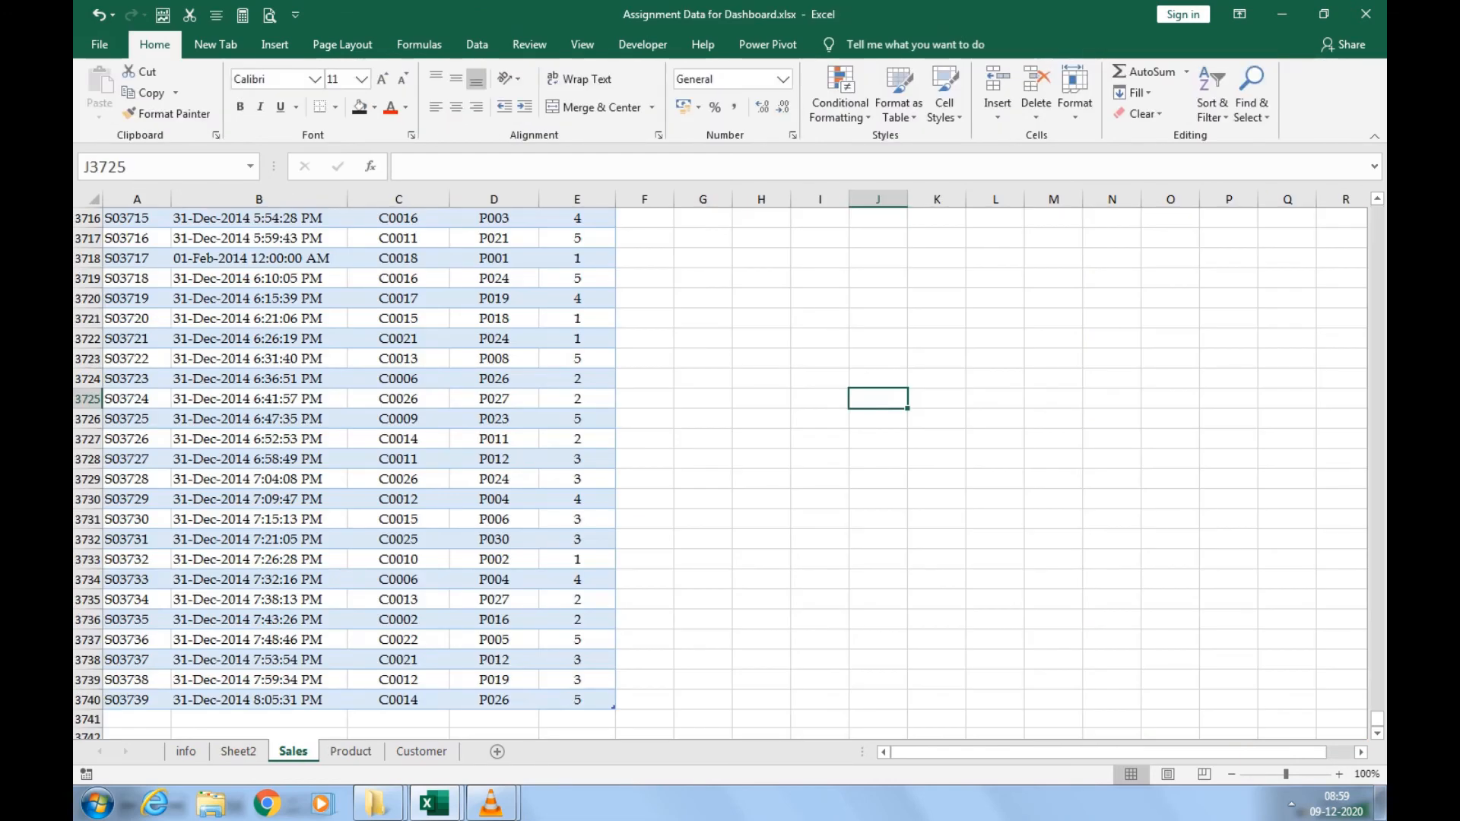
{"action": "left_click", "coordinate": [258, 259]}
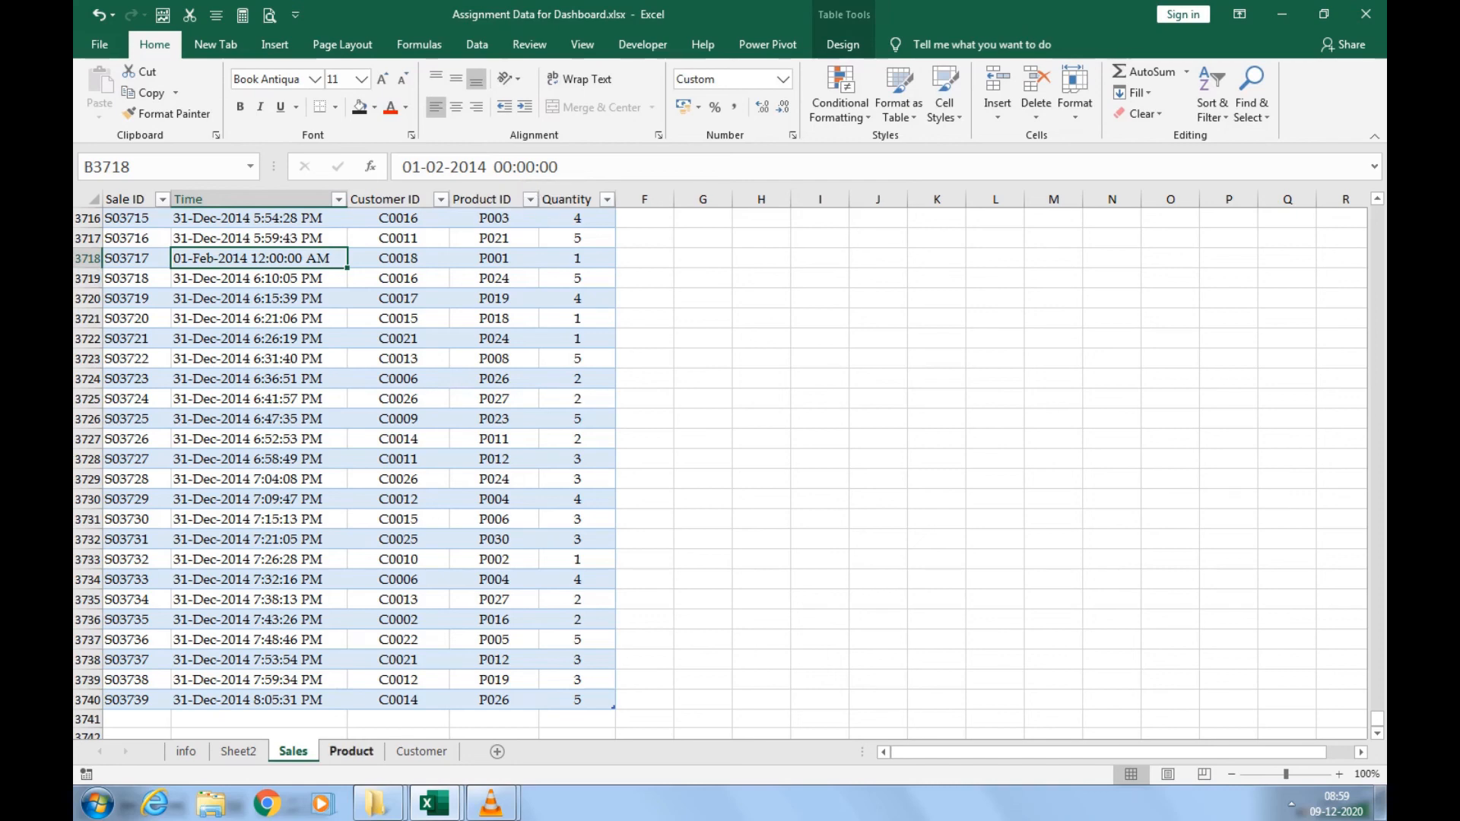
{"action": "key", "text": "ctrl+Page_Down"}
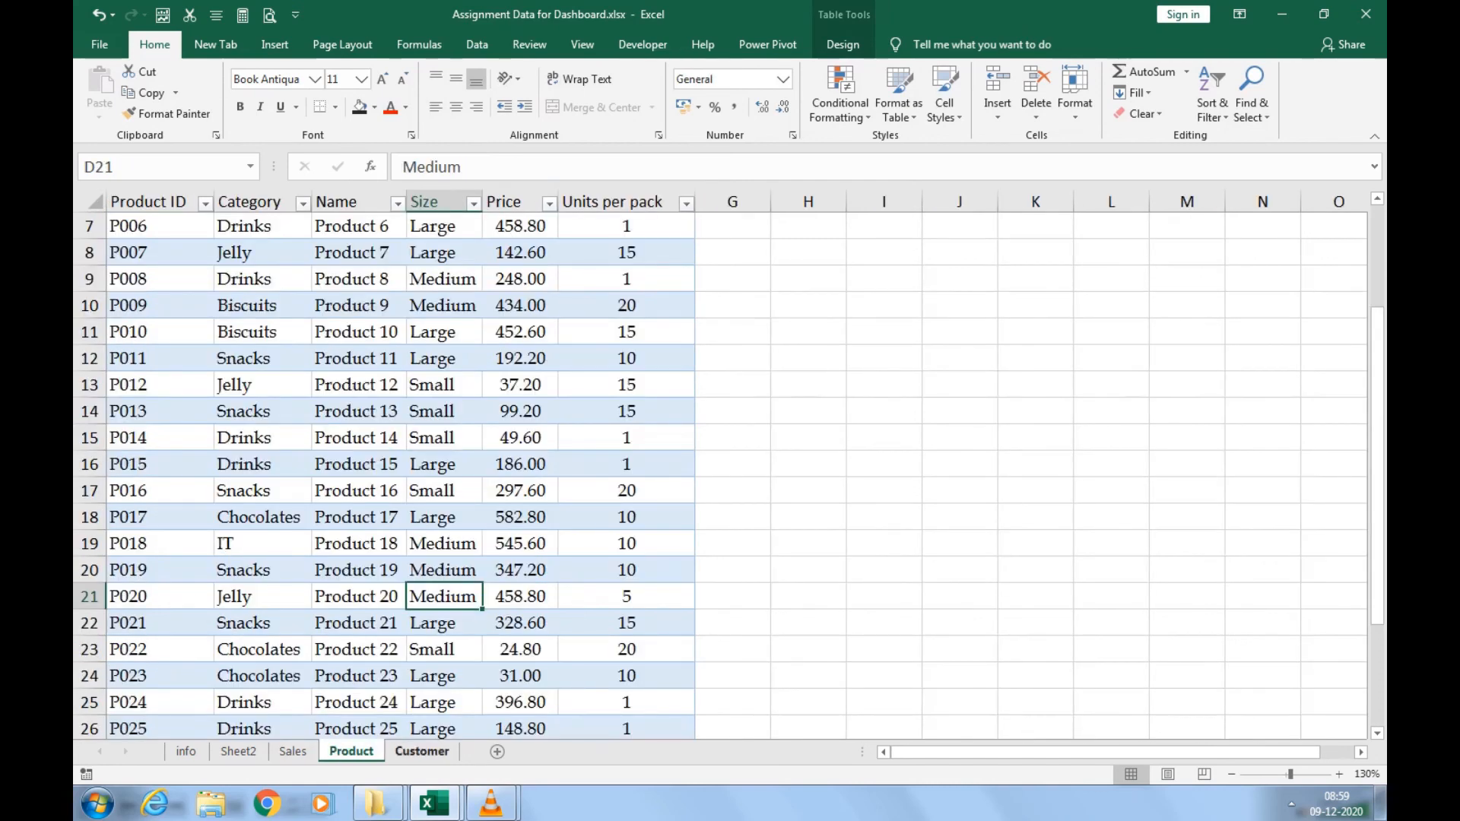
{"action": "key", "text": "ctrl+Page_Down"}
{"action": "key", "text": "ctrl+Page_Up"}
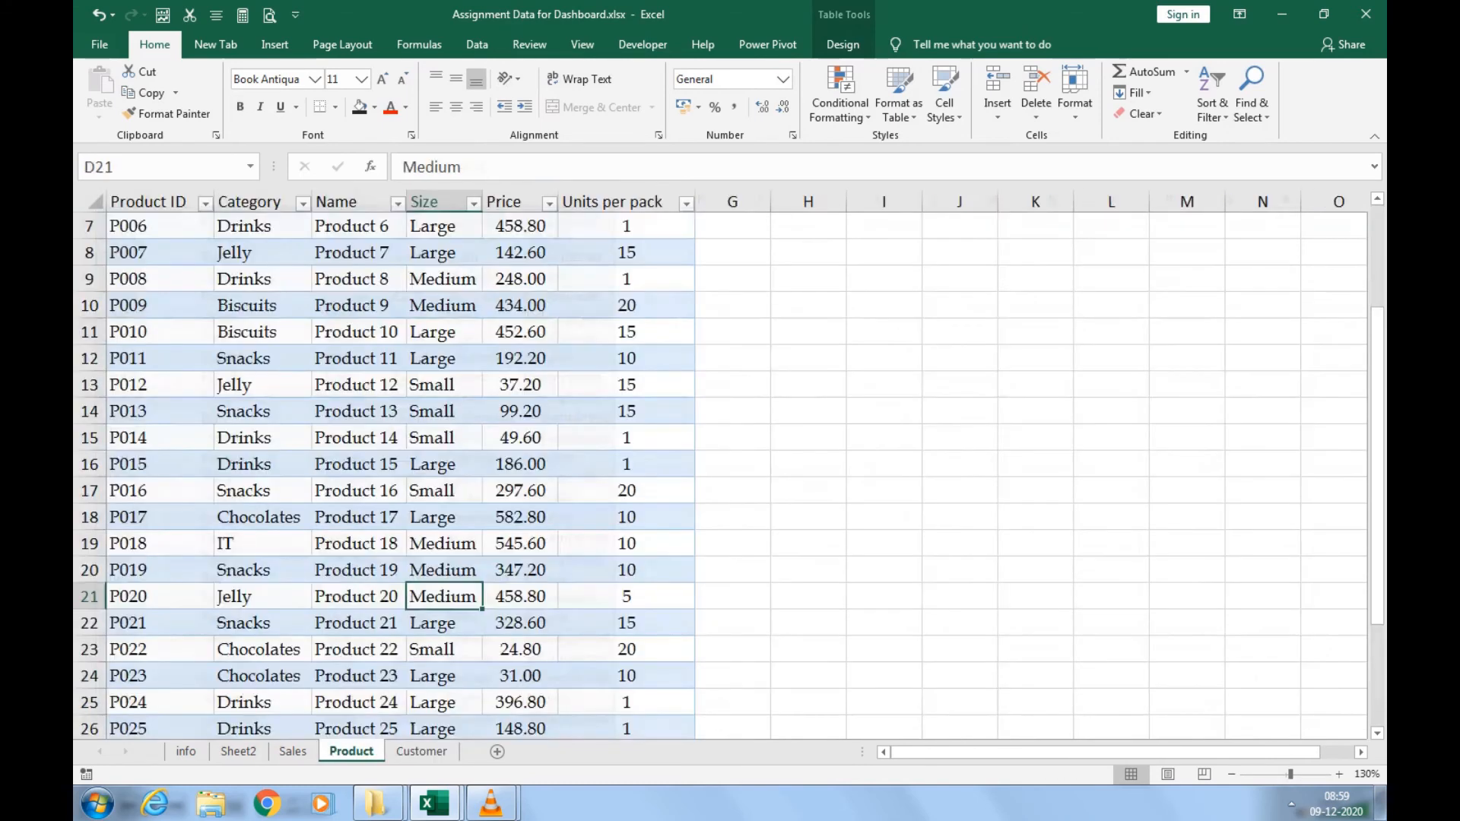
{"action": "key", "text": "ctrl+Page_Up"}
{"action": "key", "text": "ctrl+Page_Up"}
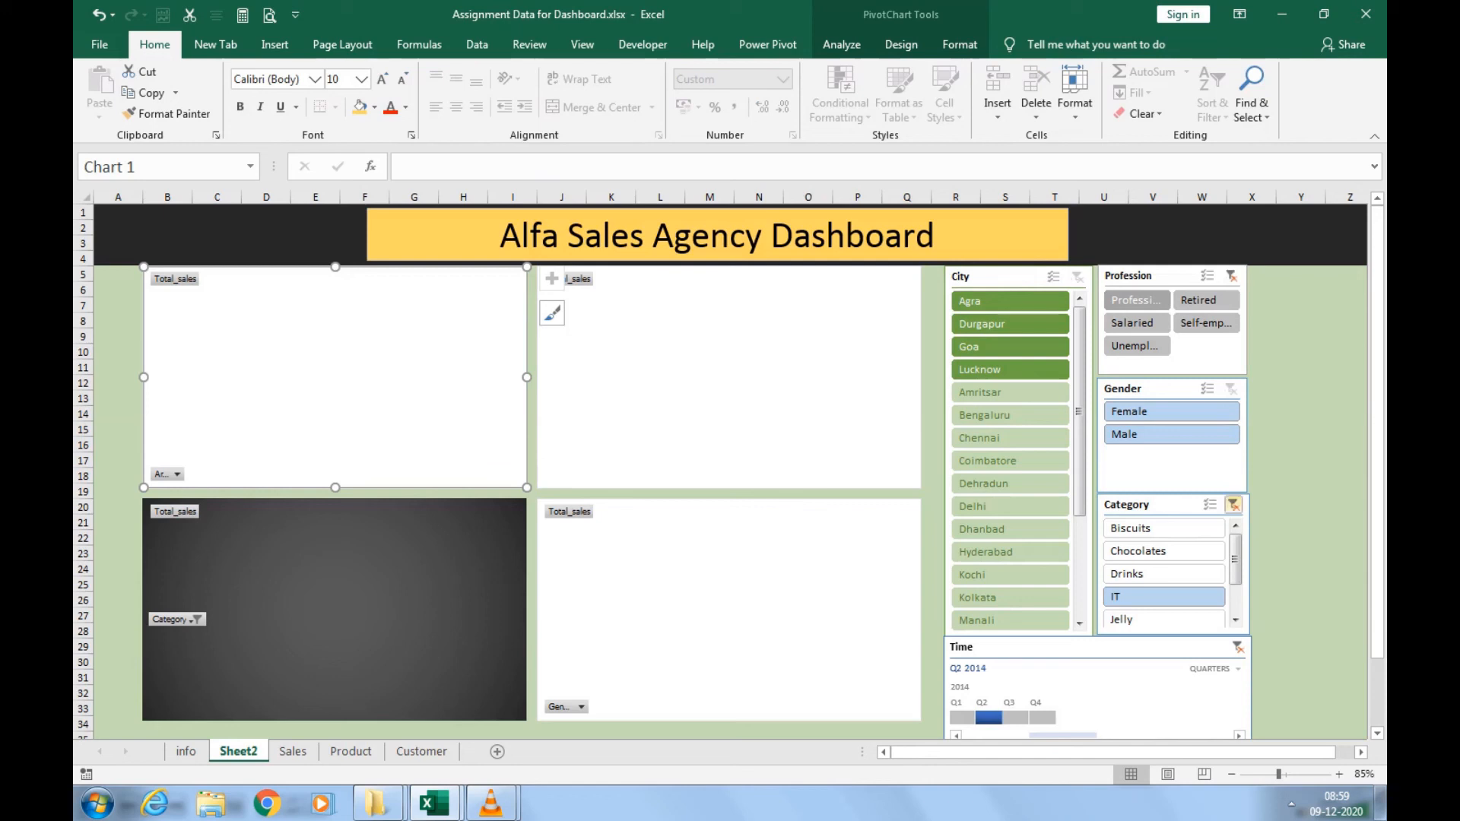
Clear the Category, Profession and City slicer filters and set the Time timeline to Q1 2014.
{"action": "left_click", "coordinate": [1232, 504]}
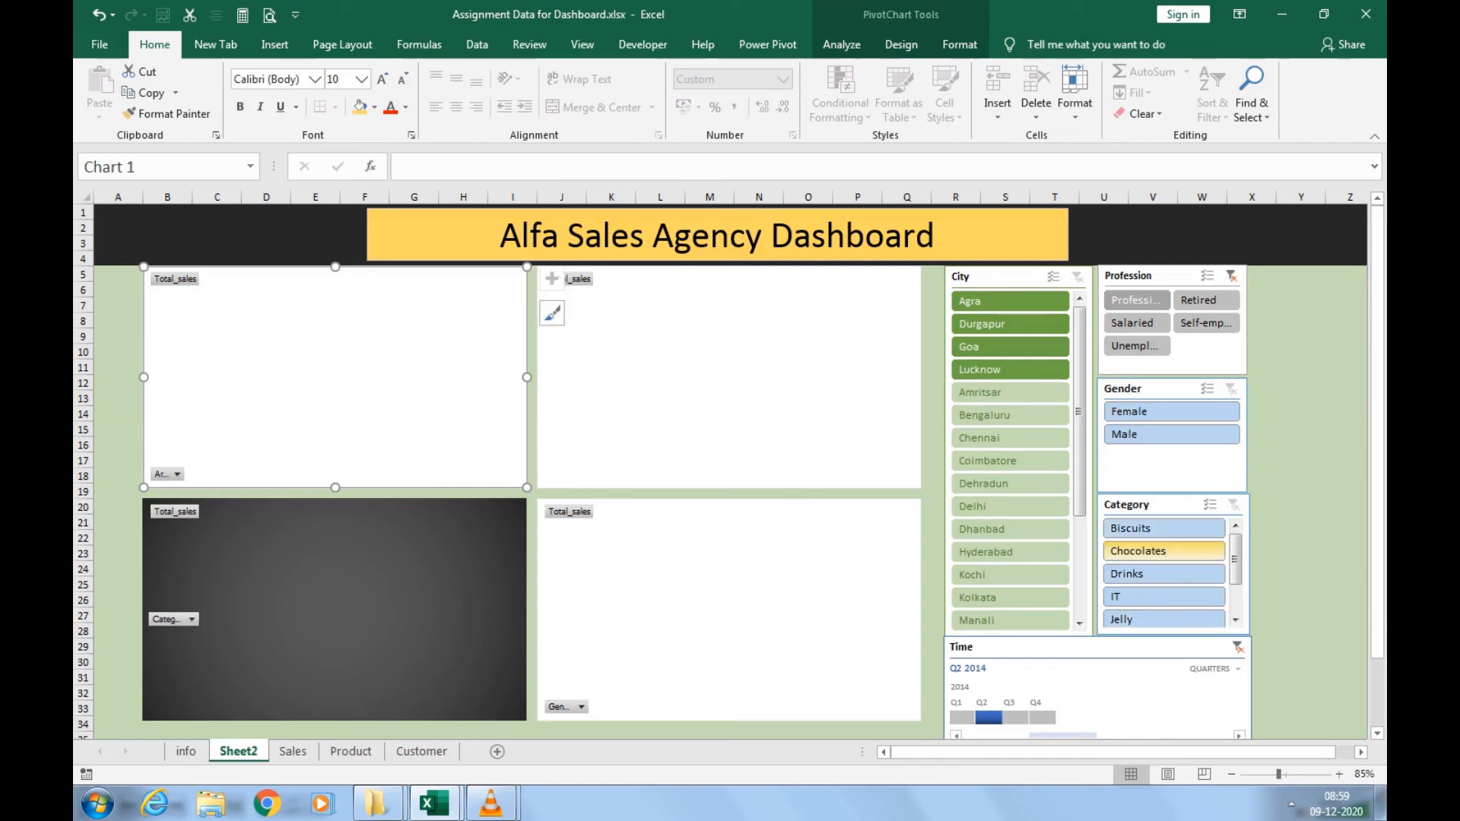
{"action": "left_click", "coordinate": [1231, 275]}
{"action": "left_click", "coordinate": [1077, 277]}
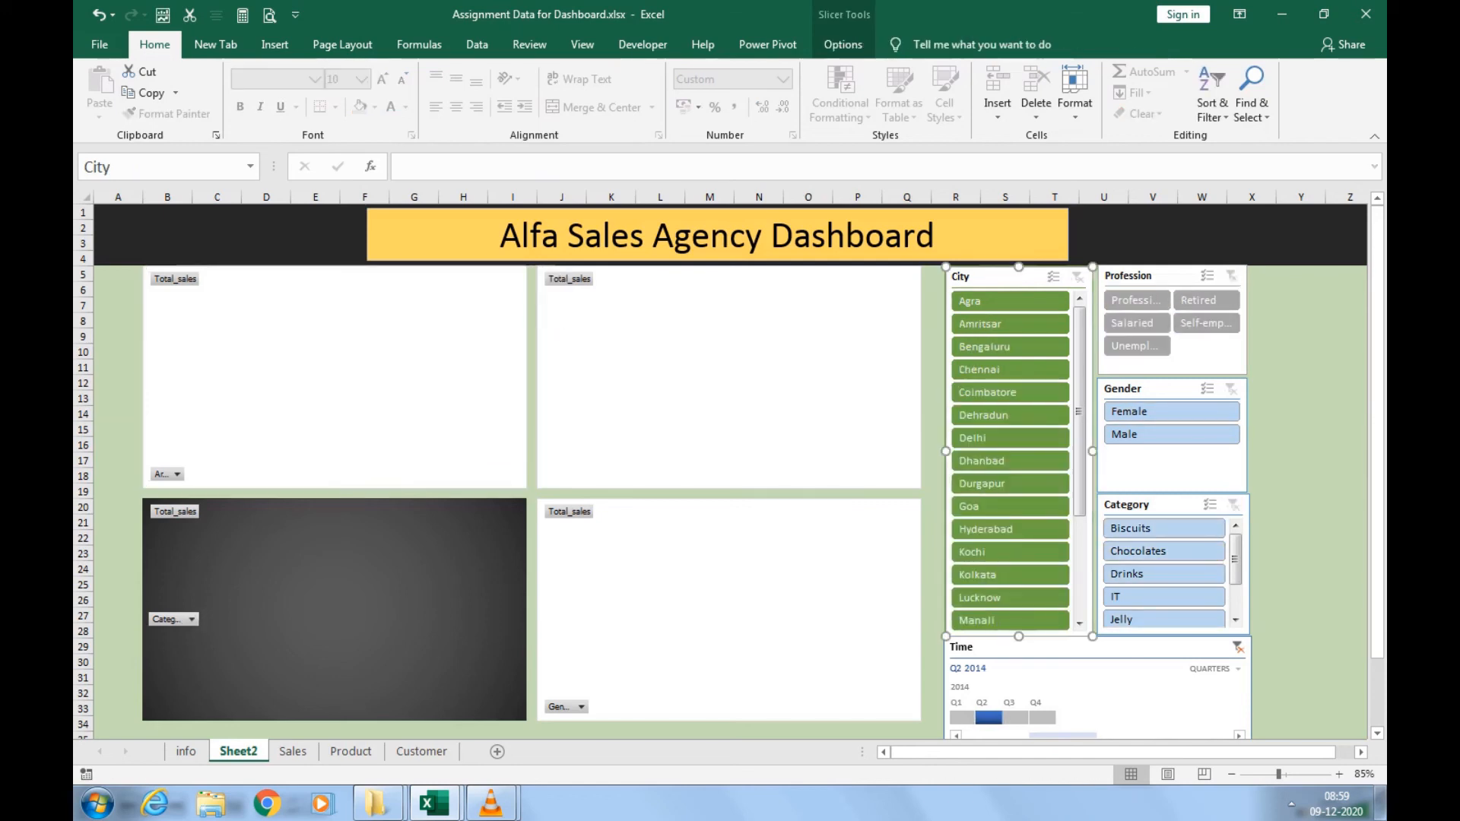
{"action": "left_click", "coordinate": [961, 717]}
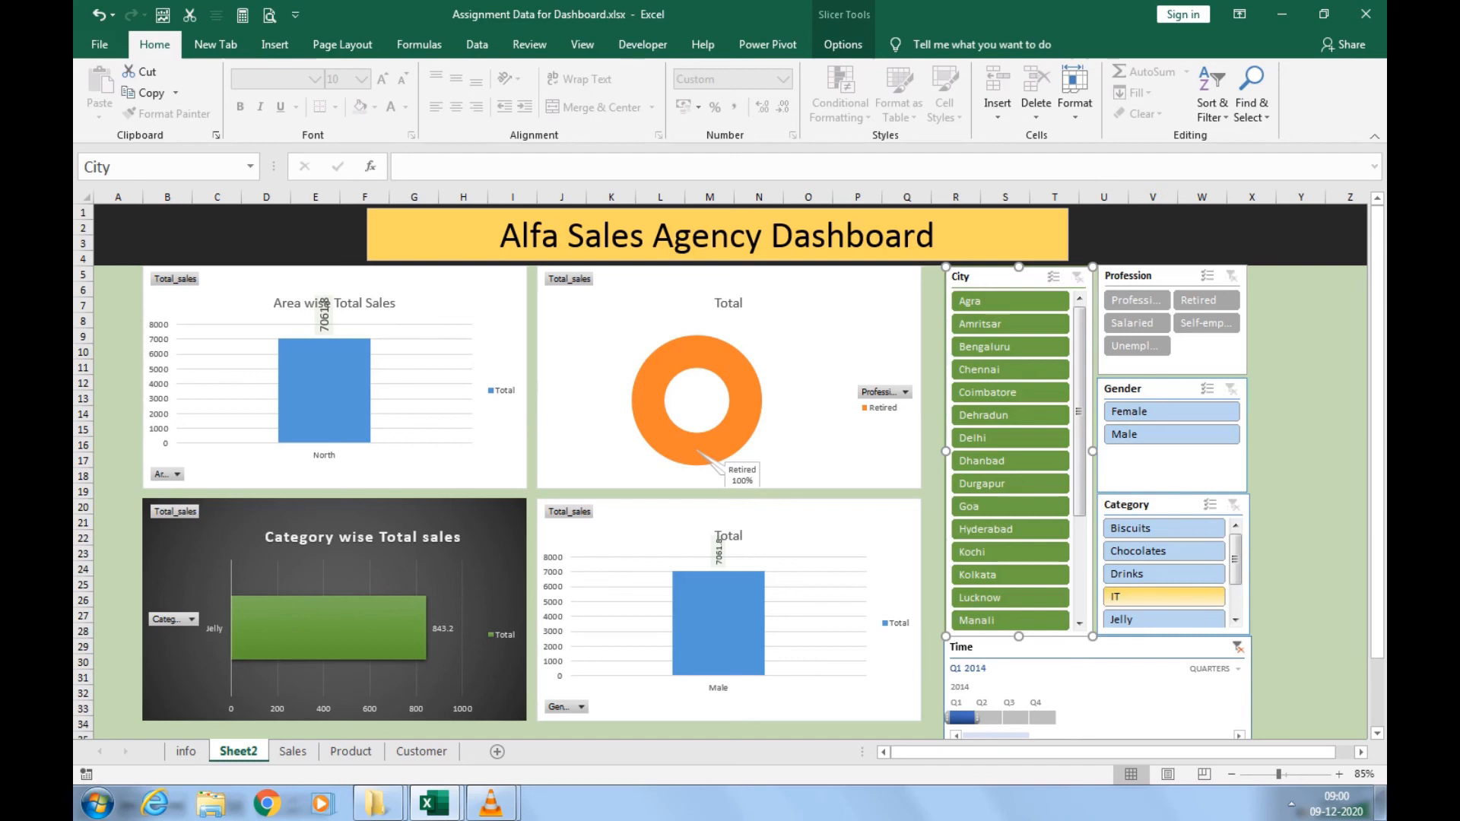
Try the IT category filter on the Q1 2014 charts and clear it again.
{"action": "left_click", "coordinate": [1163, 596]}
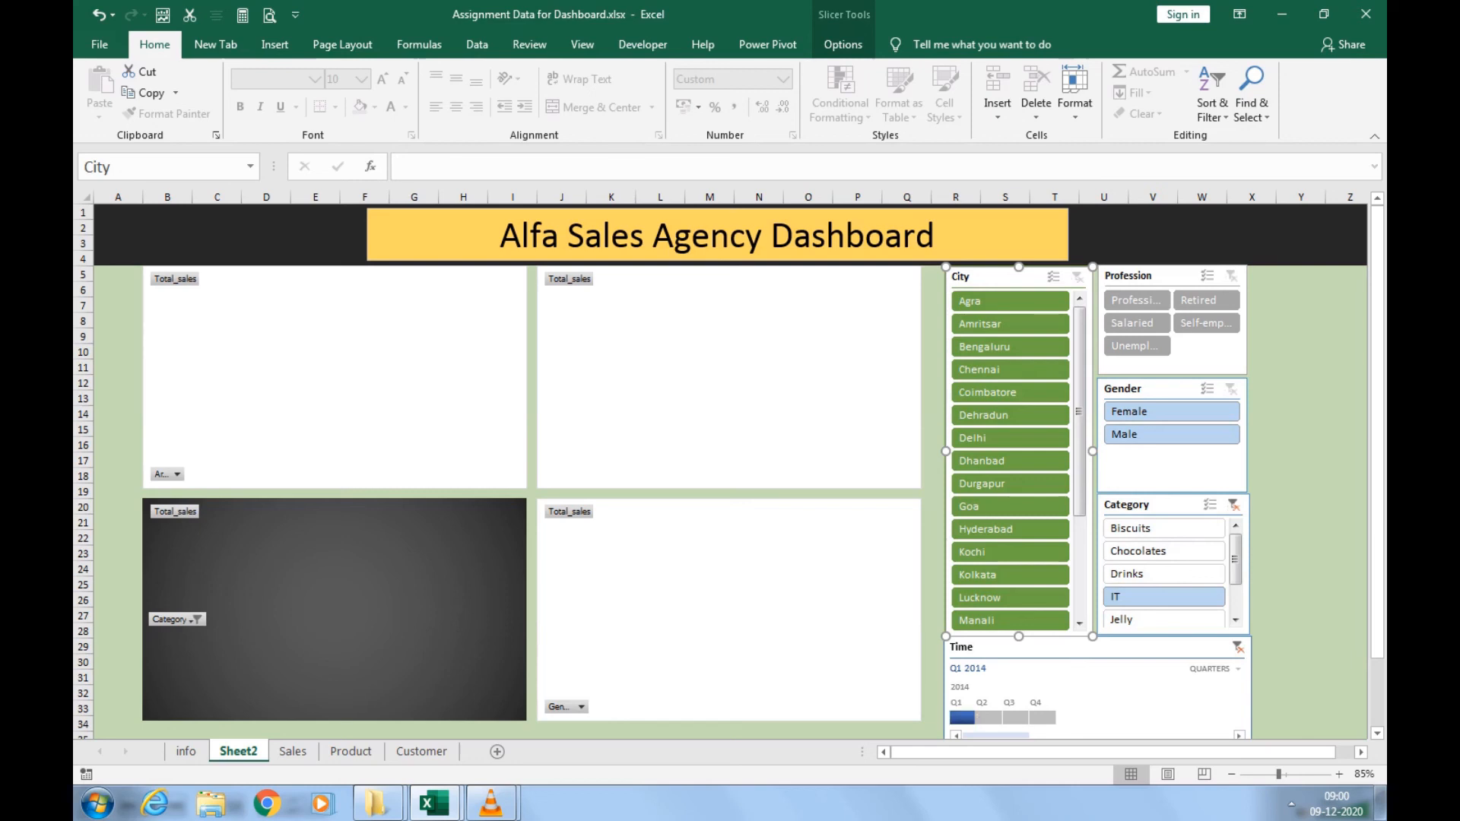
{"action": "left_click", "coordinate": [1233, 504]}
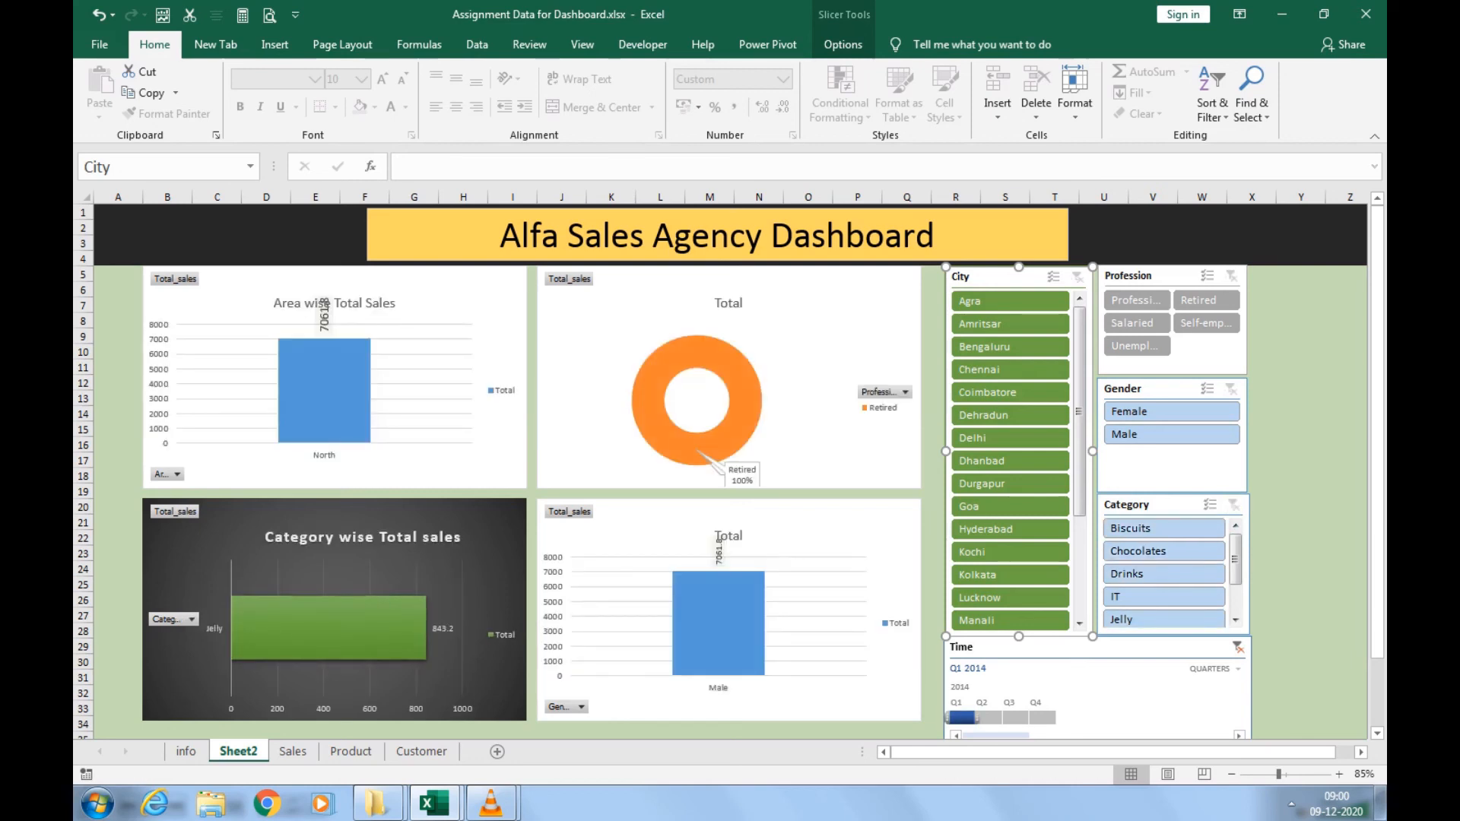
Set the Time timeline filter to Q4 2014.
{"action": "left_click_drag", "start_coordinate": [961, 717], "coordinate": [1043, 717]}
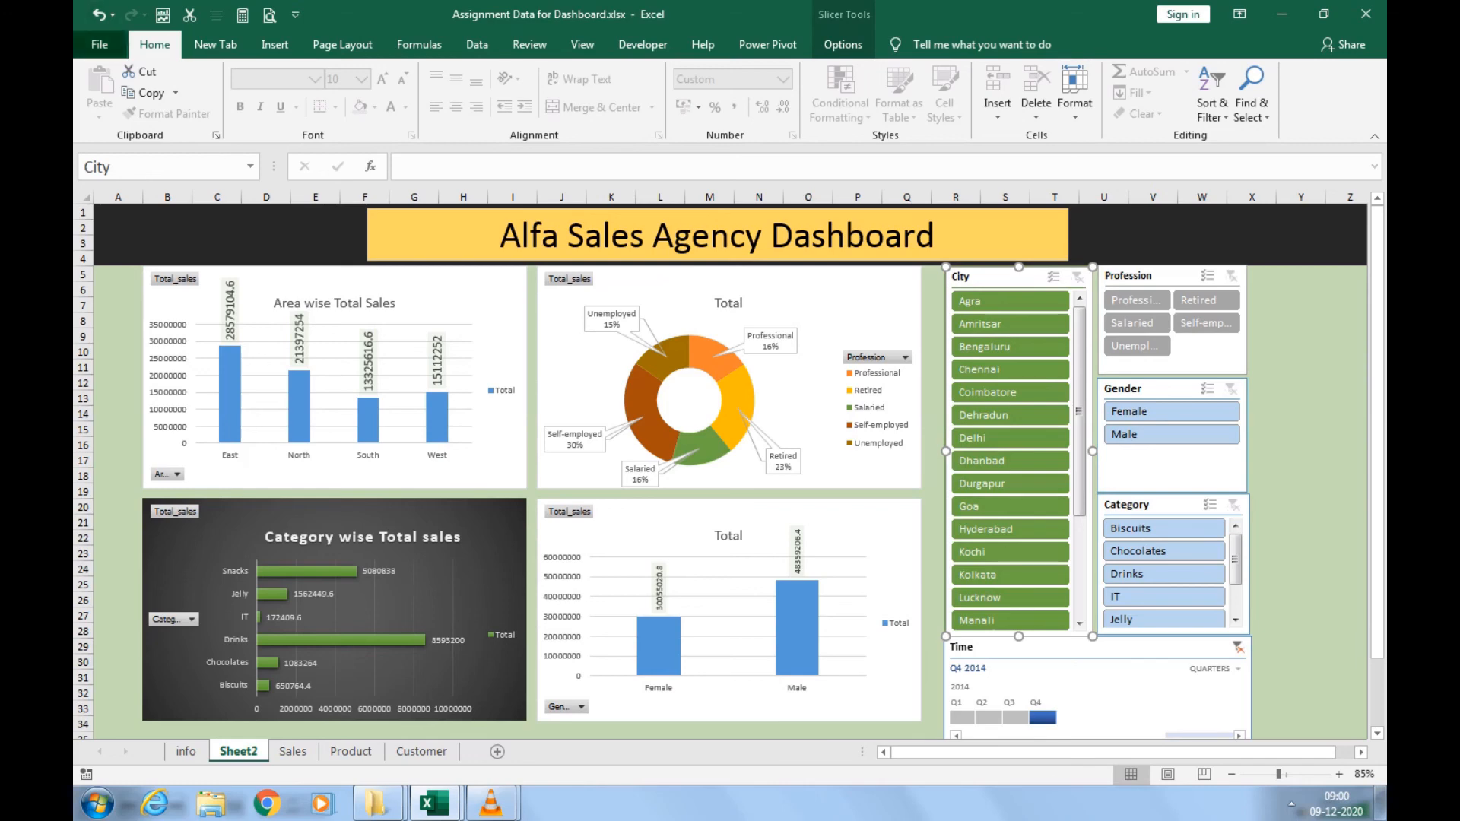
Hide the workbook's horizontal and vertical scroll bars and sheet tabs, and disable date grouping in the AutoFilter menu.
{"action": "left_click", "coordinate": [100, 44]}
{"action": "left_click", "coordinate": [132, 752]}
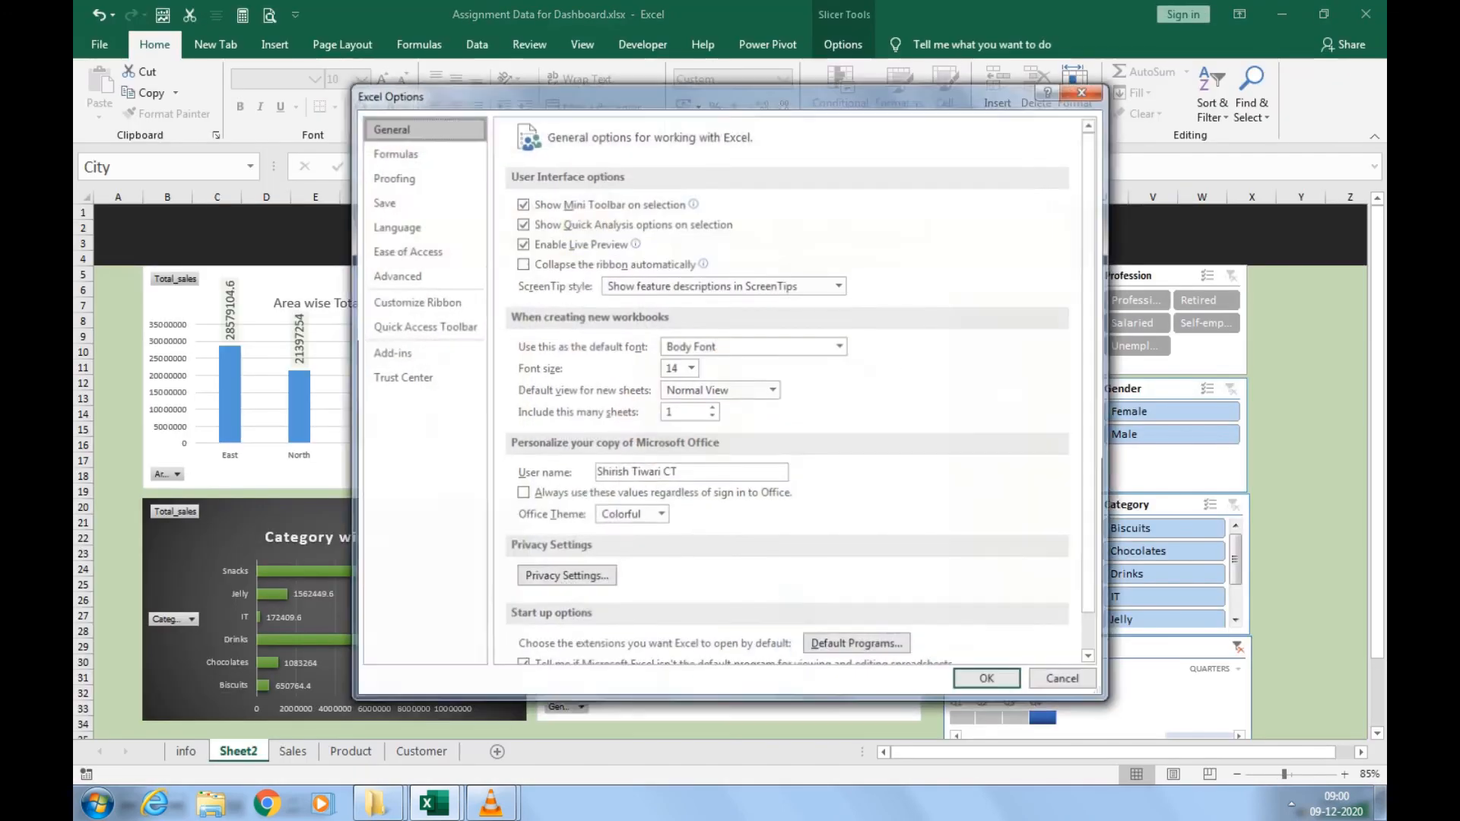
{"action": "left_click", "coordinate": [422, 275]}
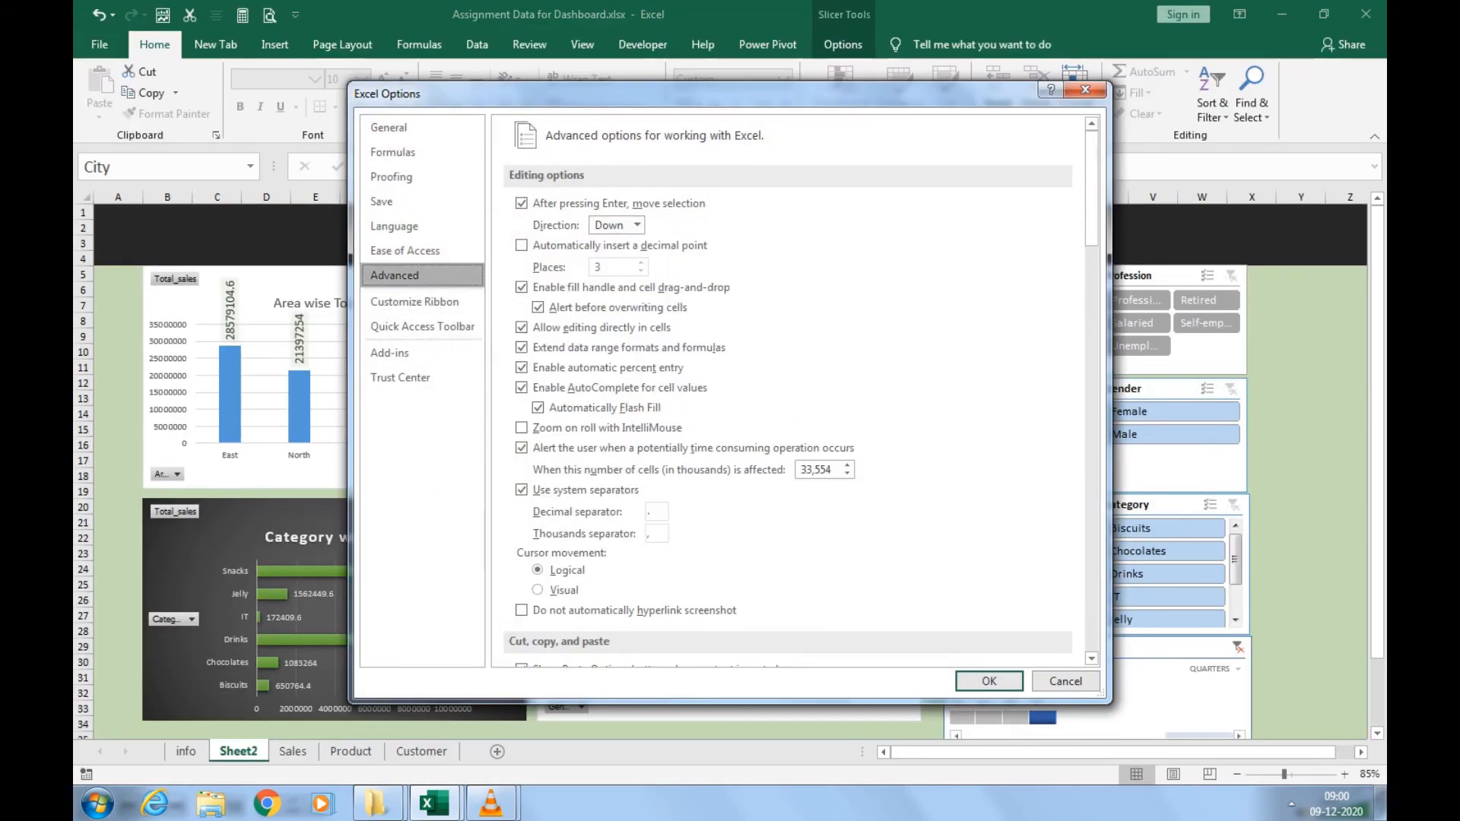
{"action": "scroll", "coordinate": [802, 391], "scroll_direction": "down", "scroll_amount": 12}
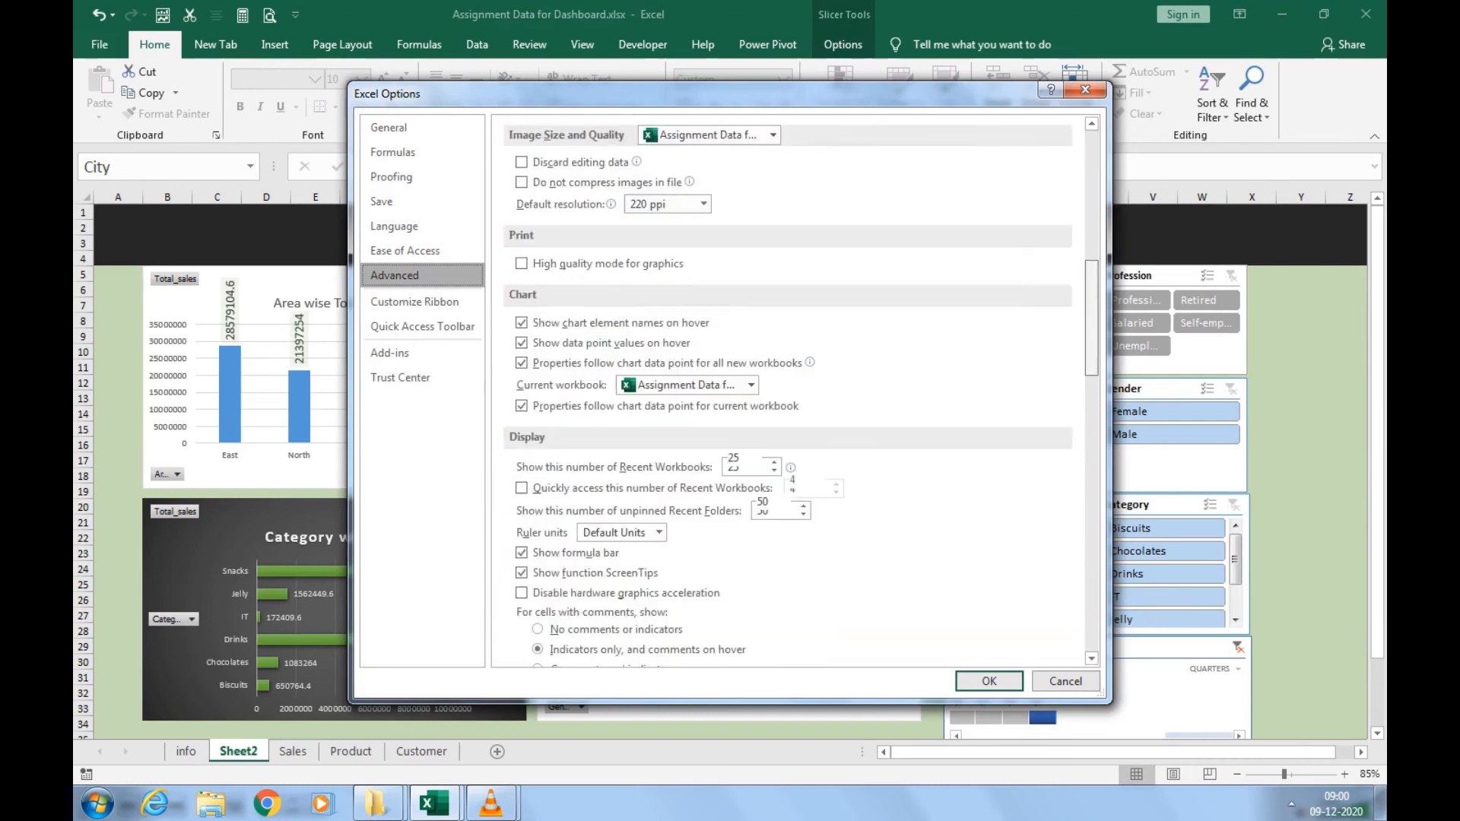
{"action": "scroll", "coordinate": [801, 390], "scroll_direction": "down", "scroll_amount": 4}
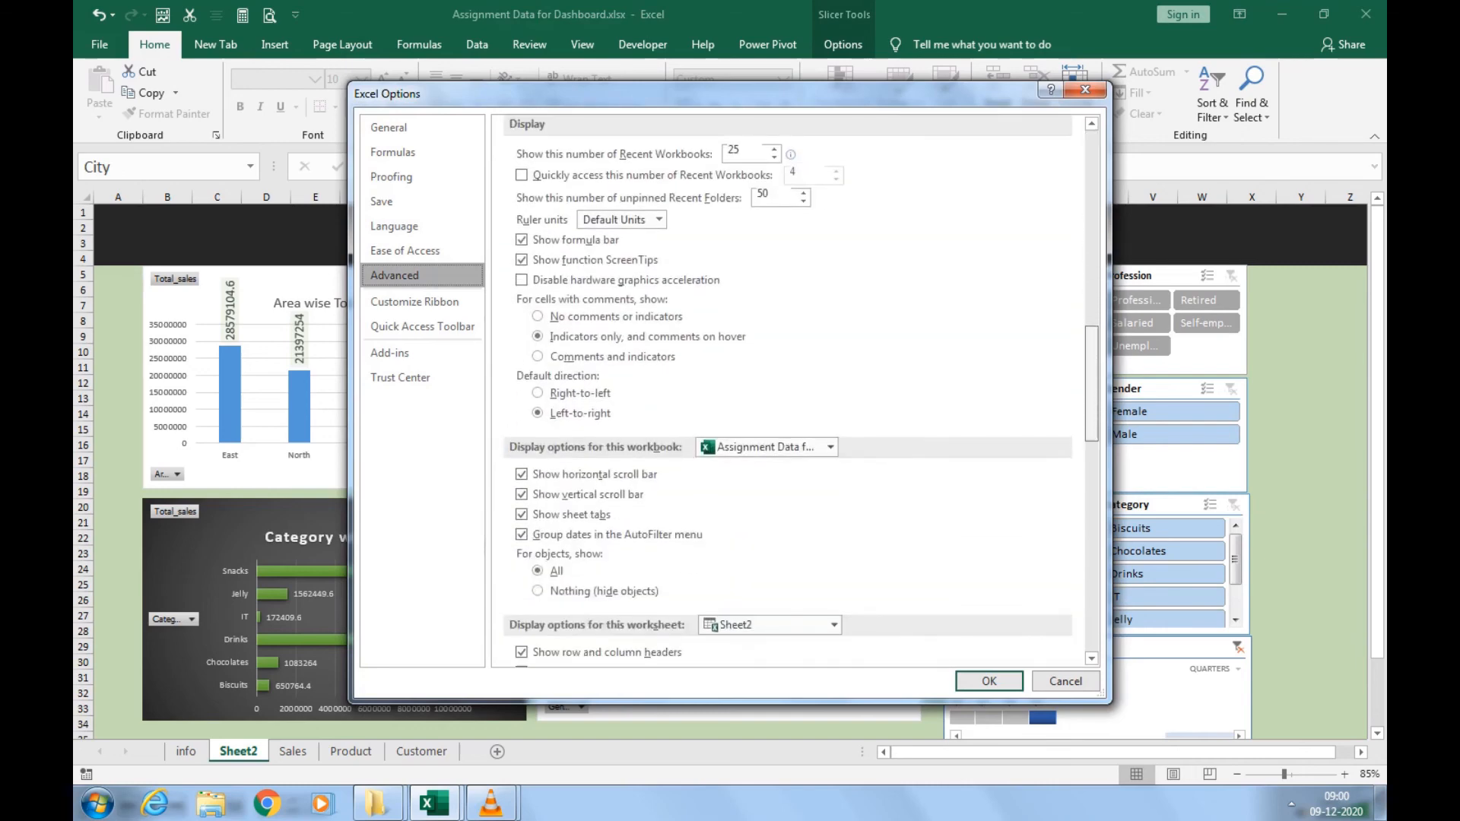
{"action": "left_click", "coordinate": [522, 475]}
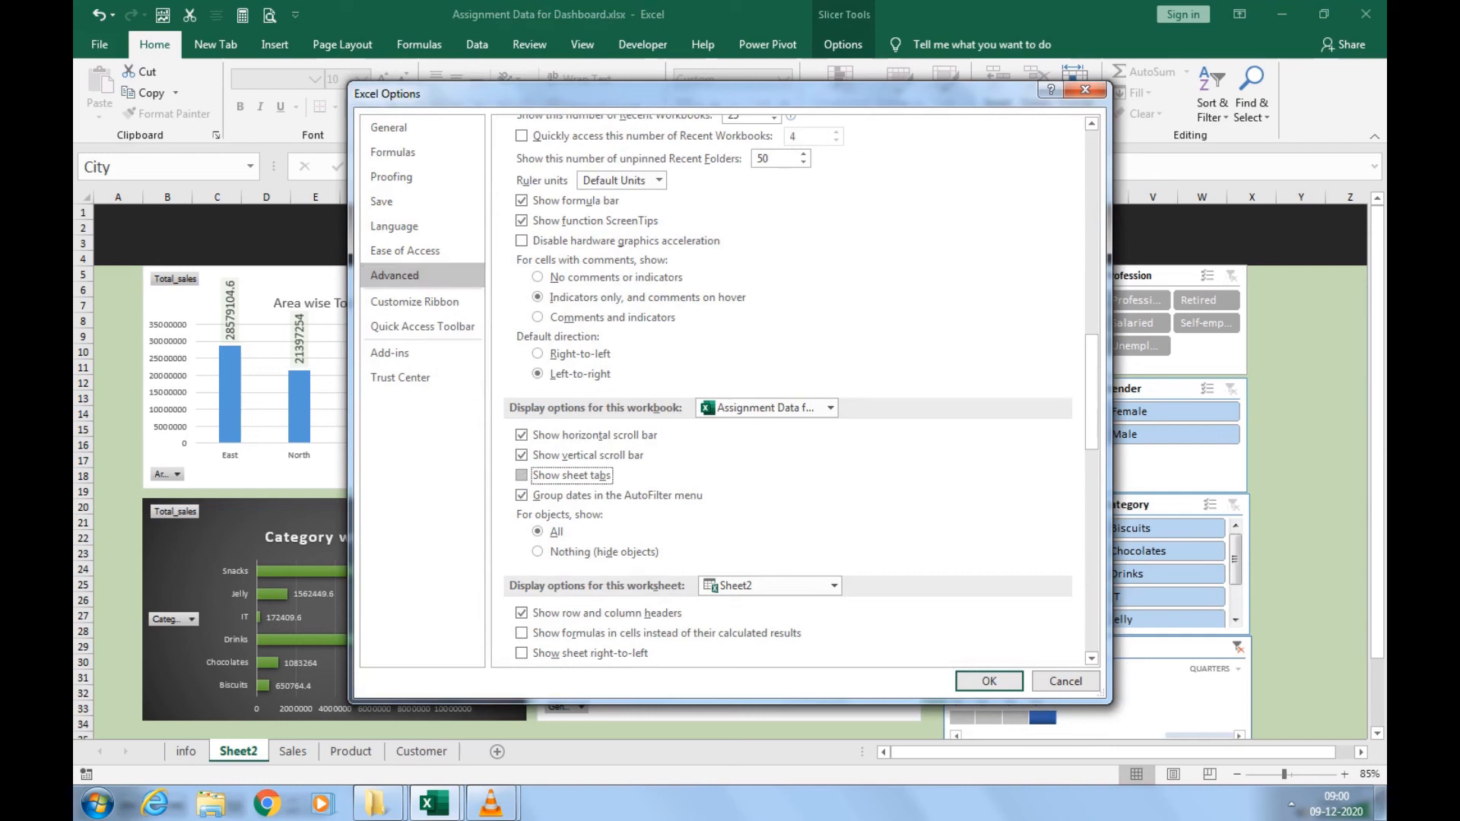
{"action": "left_click", "coordinate": [522, 455]}
{"action": "left_click", "coordinate": [521, 435]}
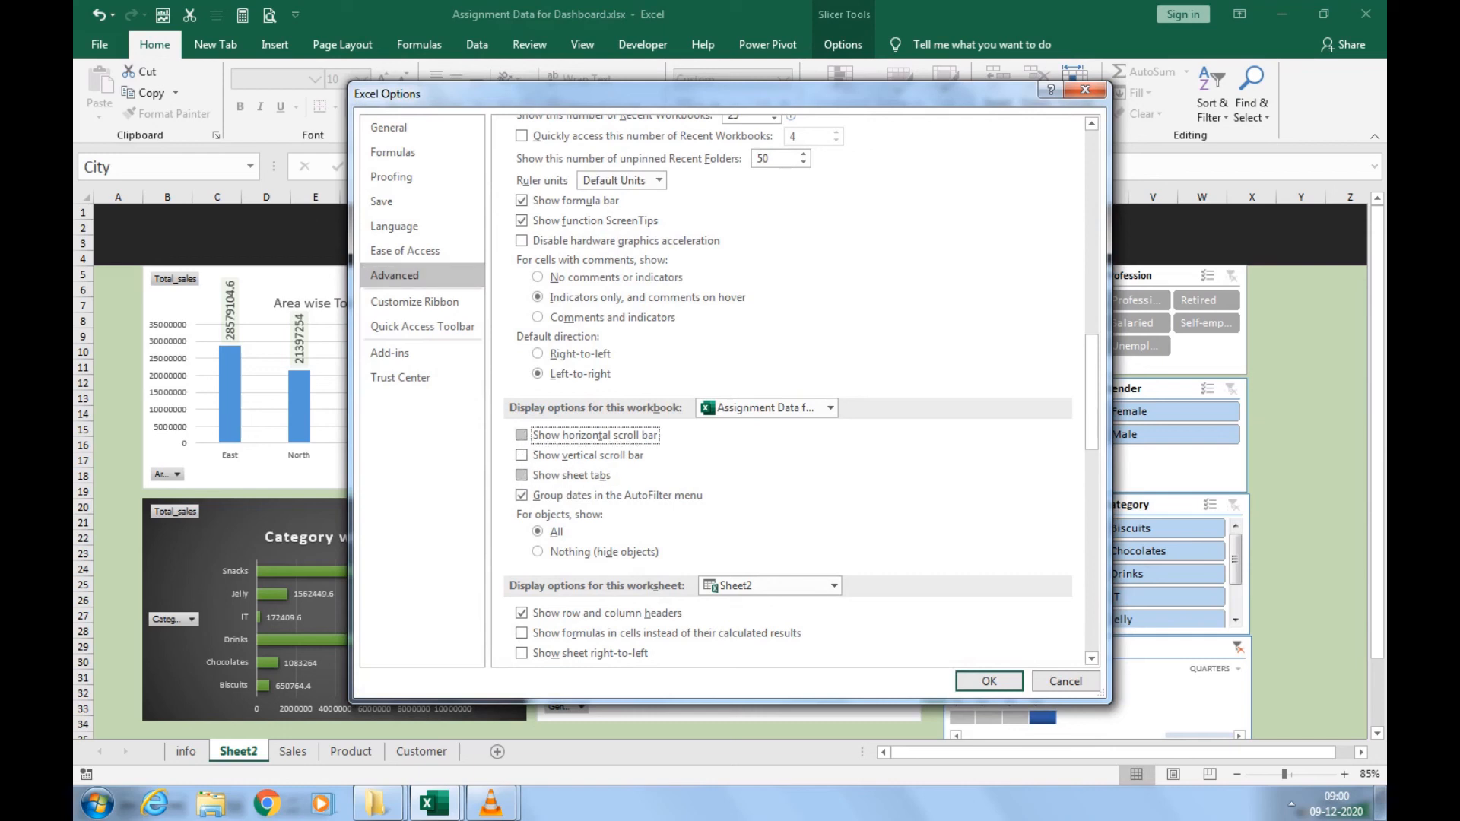
{"action": "left_click", "coordinate": [521, 495]}
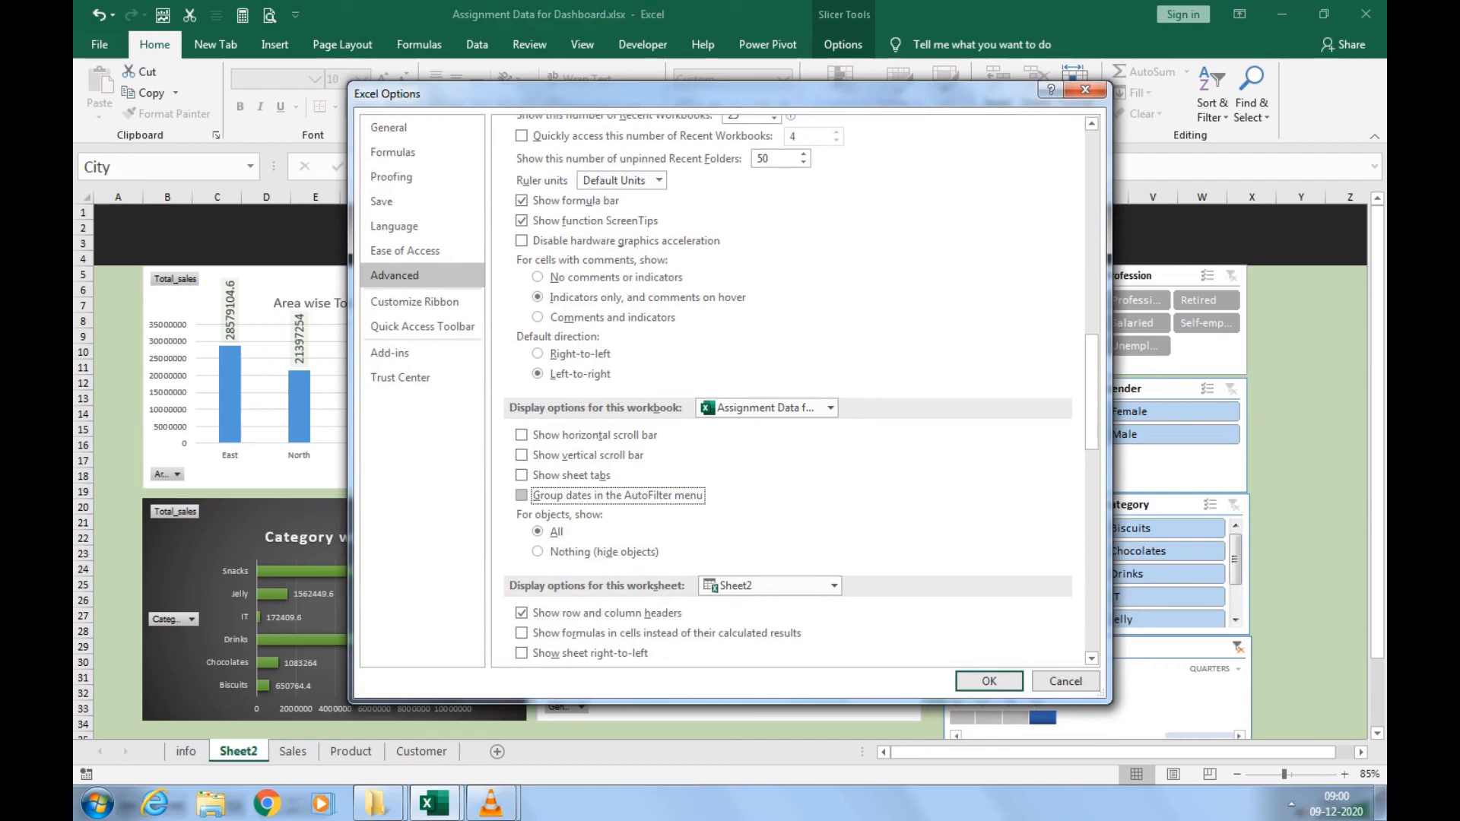
{"action": "left_click", "coordinate": [989, 680]}
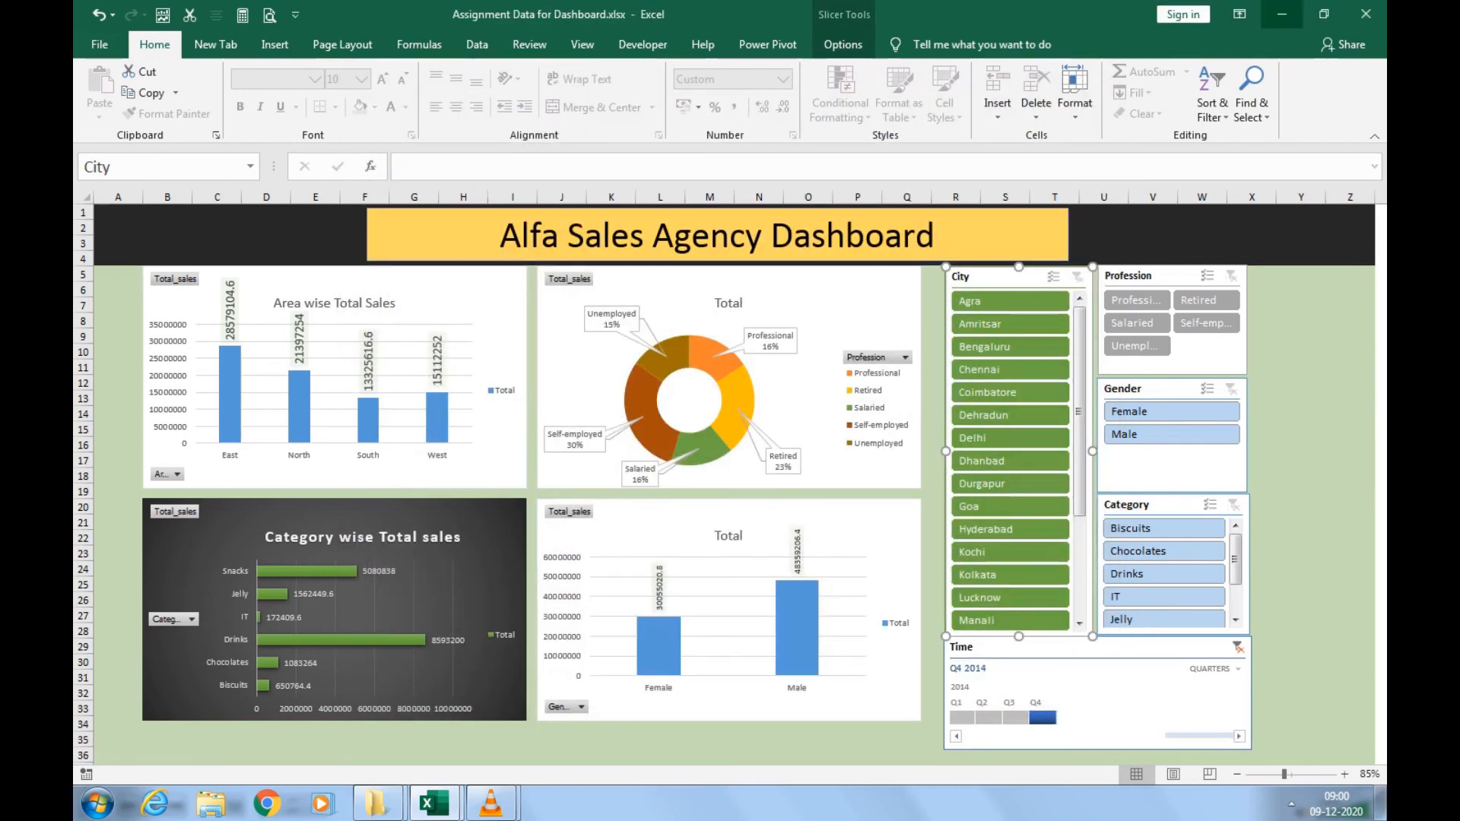
Try the dashboard with the ribbon auto-hidden and restore the ribbon's tabs and commands.
{"action": "left_click", "coordinate": [1239, 14]}
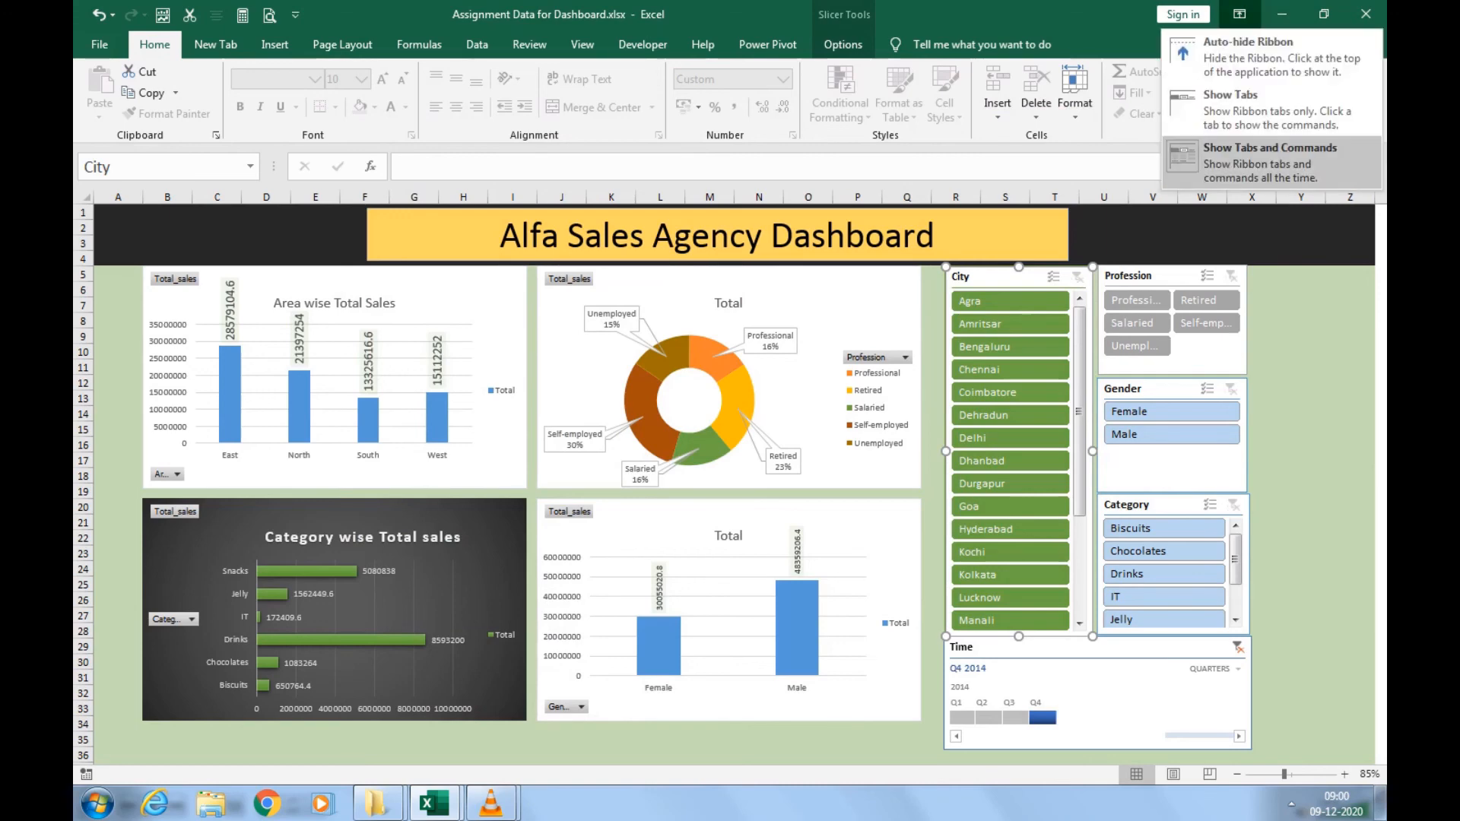
{"action": "left_click", "coordinate": [1269, 55]}
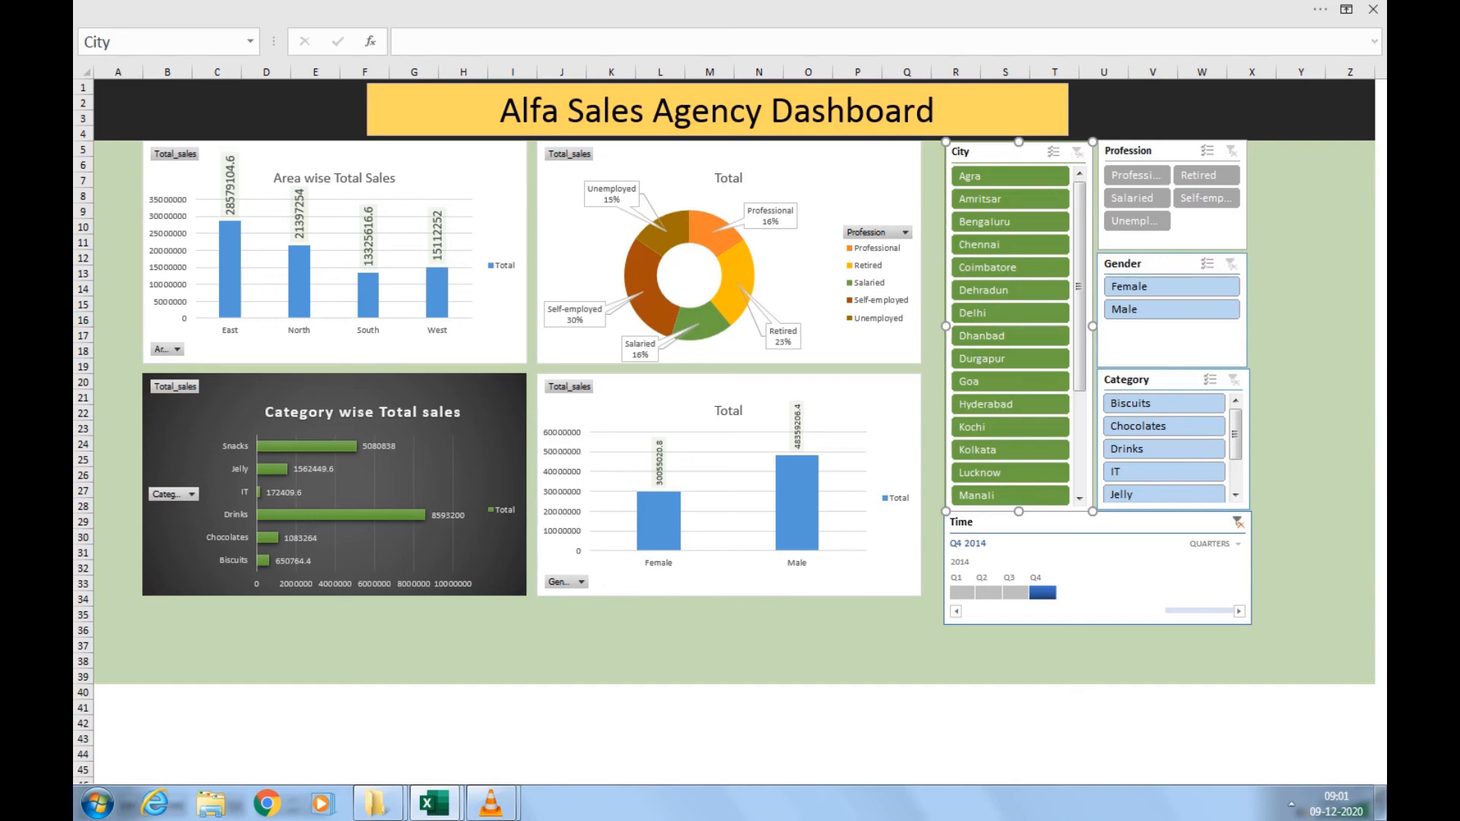
{"action": "left_click", "coordinate": [1346, 9]}
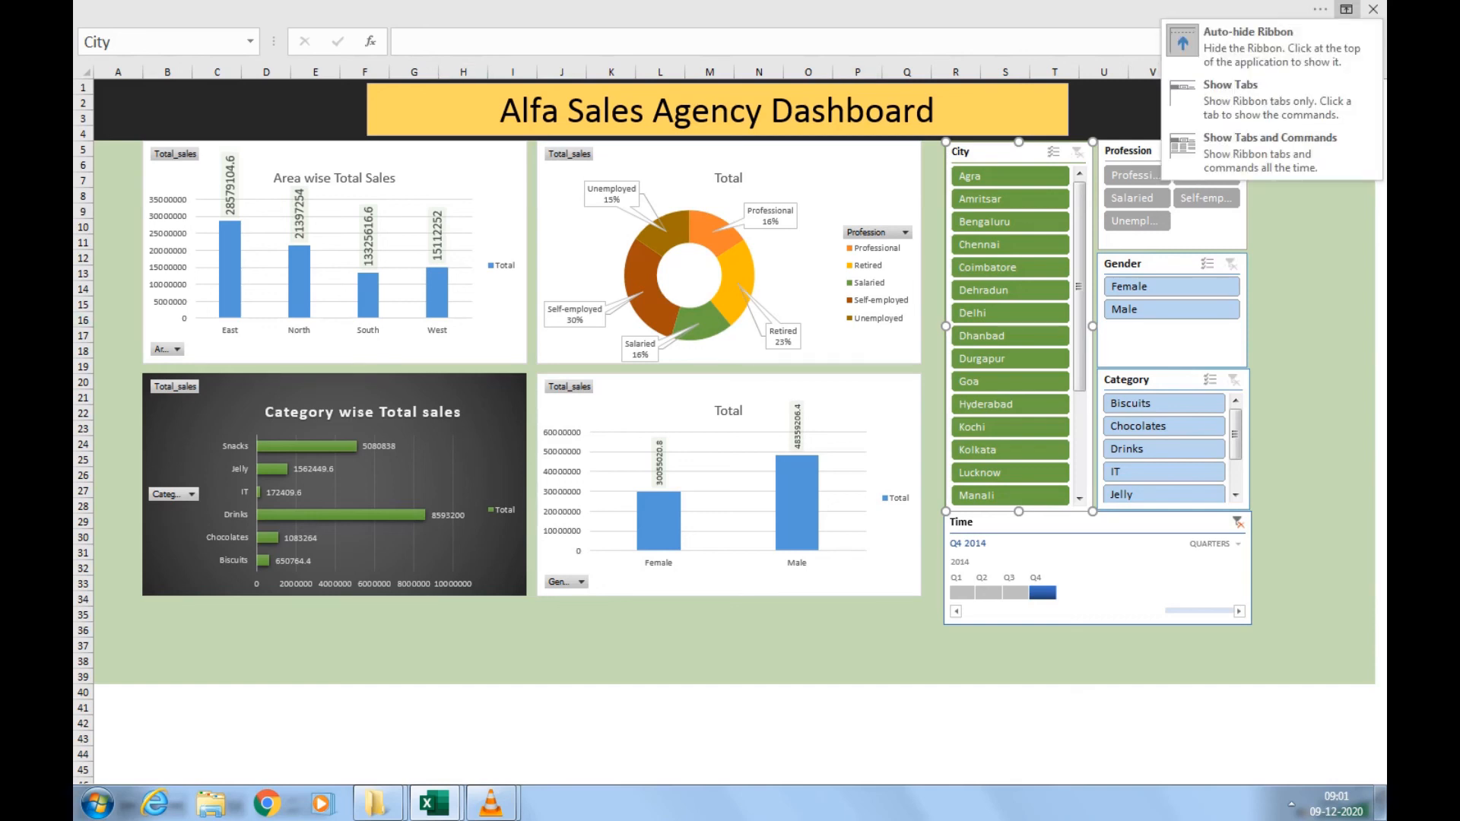
{"action": "left_click", "coordinate": [1270, 152]}
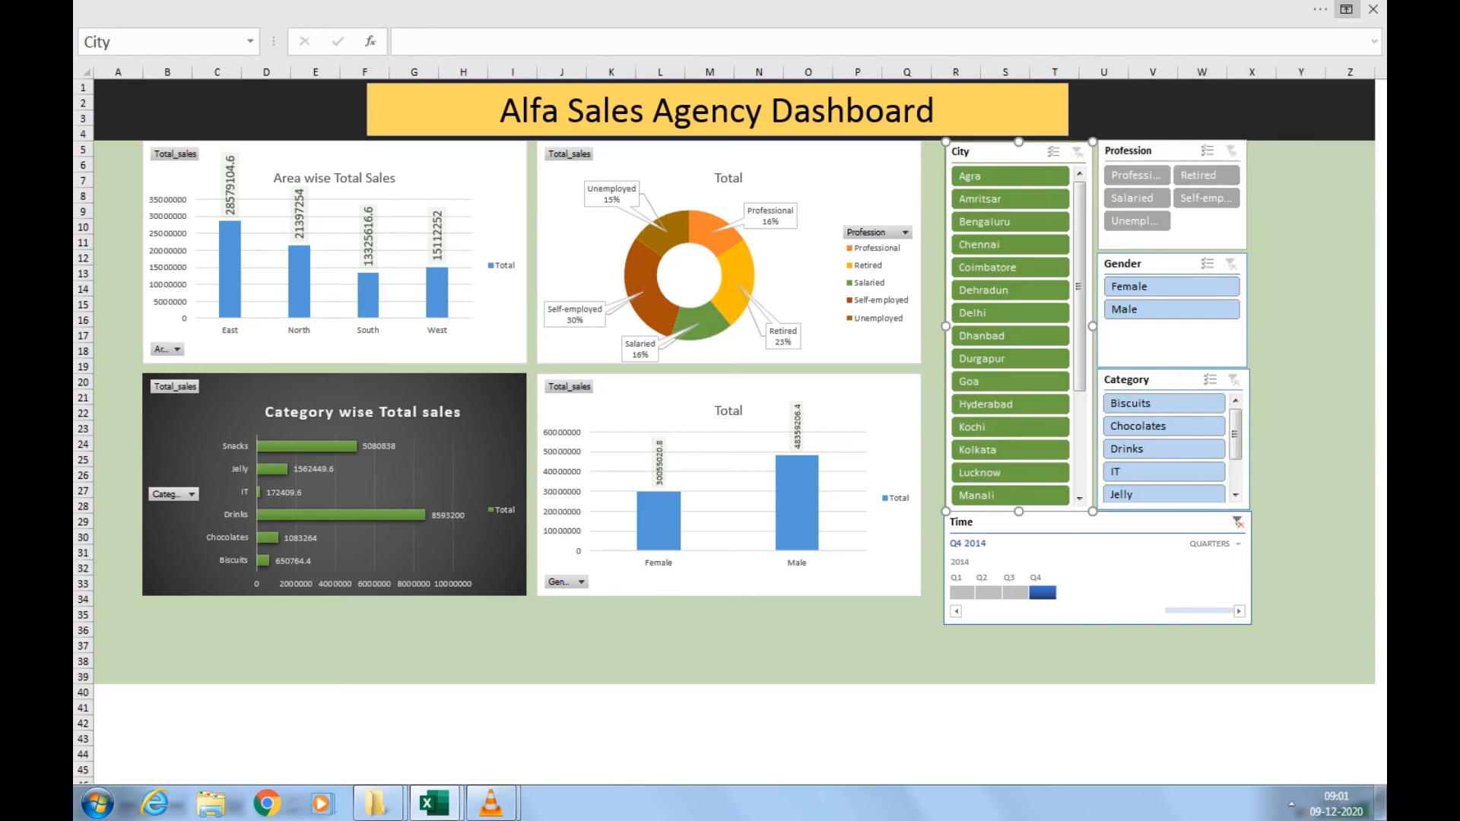
Show the workbook's sheet tabs and its vertical and horizontal scroll bars again in the advanced display options.
{"action": "left_click", "coordinate": [100, 45]}
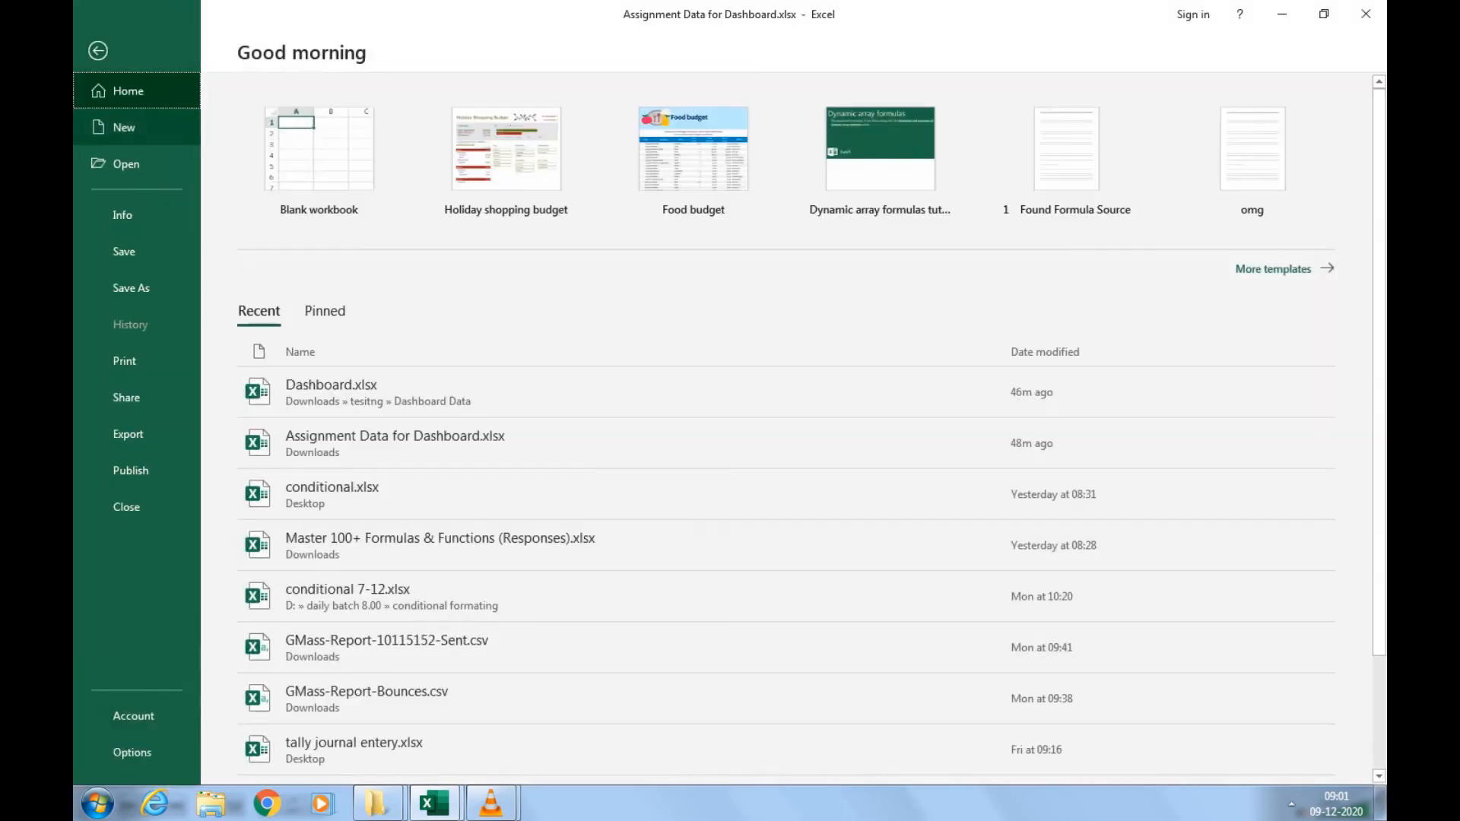
{"action": "left_click", "coordinate": [133, 752]}
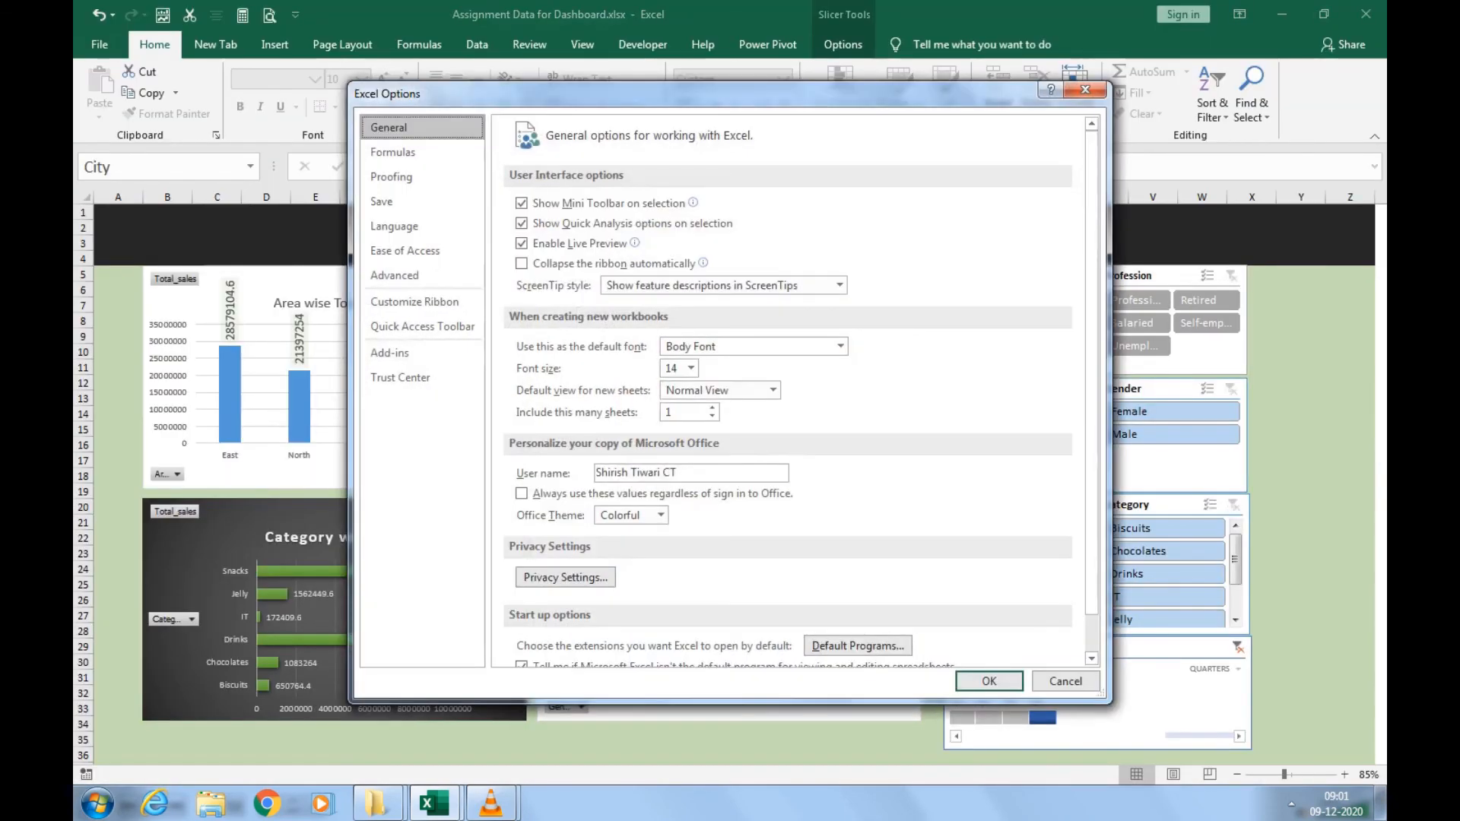
{"action": "left_click", "coordinate": [395, 276]}
{"action": "left_click_drag", "start_coordinate": [1091, 190], "coordinate": [1092, 484]}
{"action": "scroll", "coordinate": [630, 662], "scroll_direction": "down", "scroll_amount": 5}
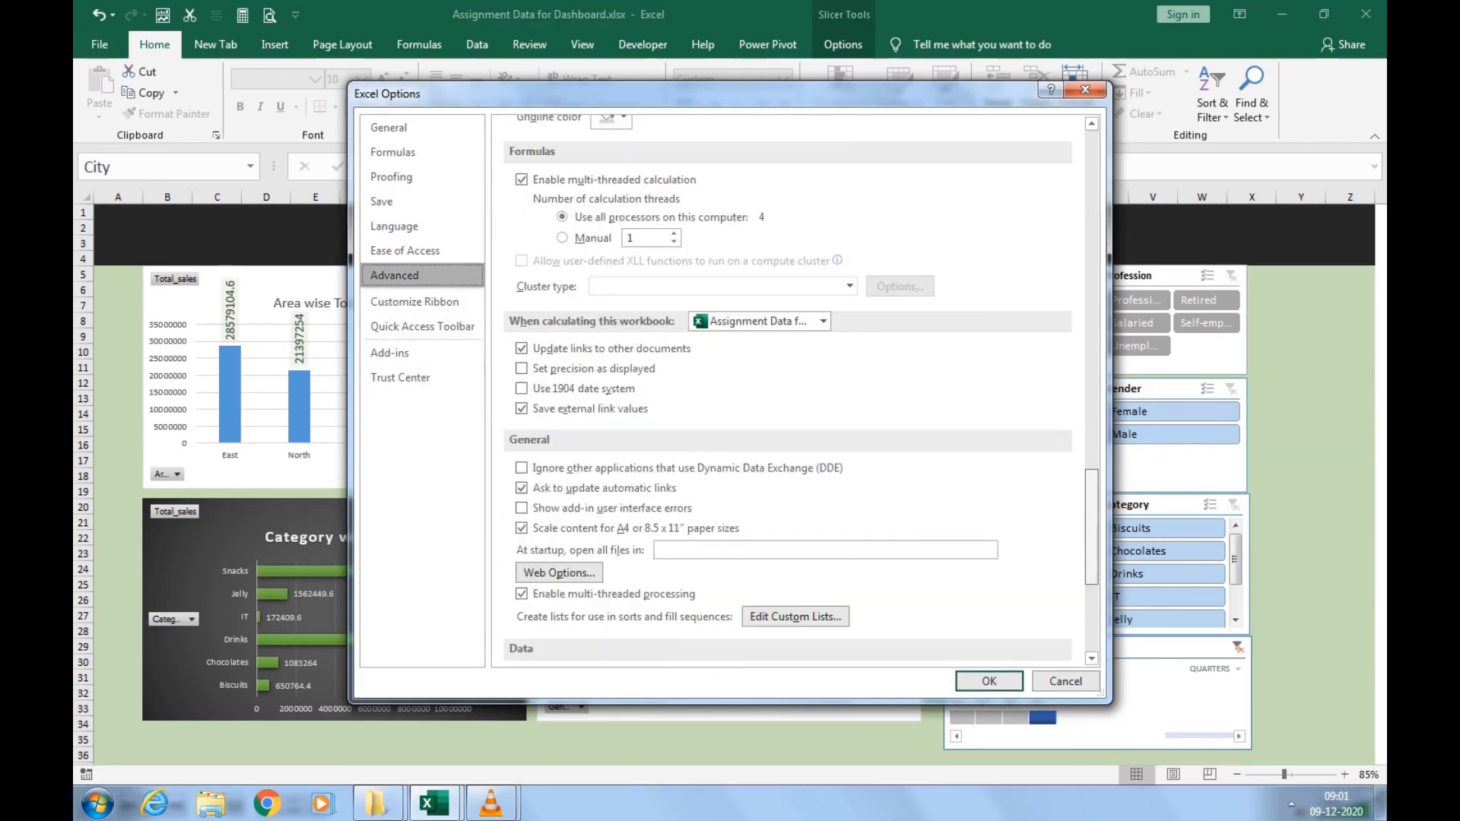
{"action": "scroll", "coordinate": [630, 662], "scroll_direction": "up", "scroll_amount": 8}
{"action": "scroll", "coordinate": [629, 662], "scroll_direction": "up", "scroll_amount": 1}
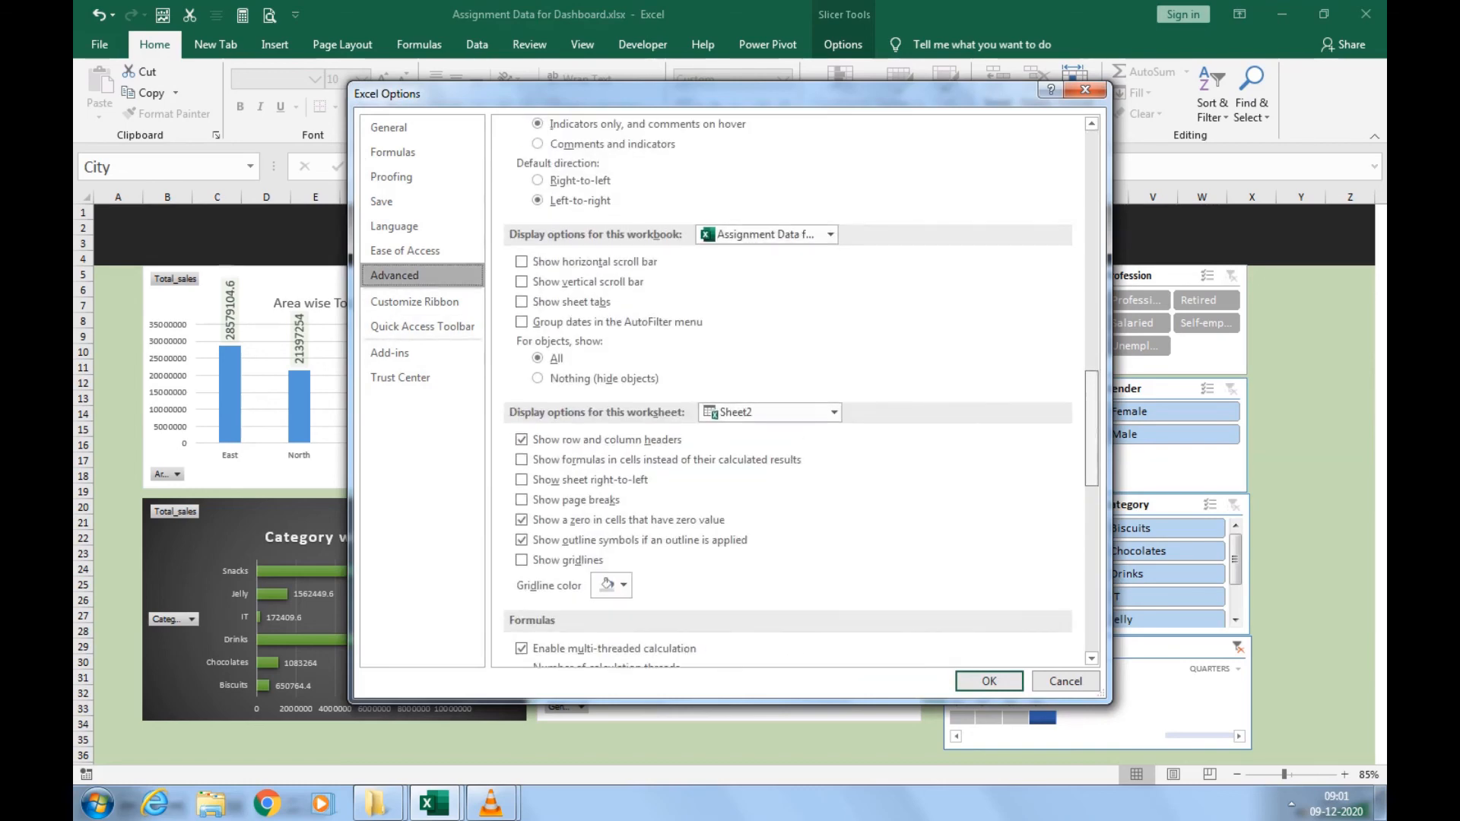
{"action": "left_click", "coordinate": [521, 302]}
{"action": "left_click", "coordinate": [521, 282]}
{"action": "left_click", "coordinate": [521, 260]}
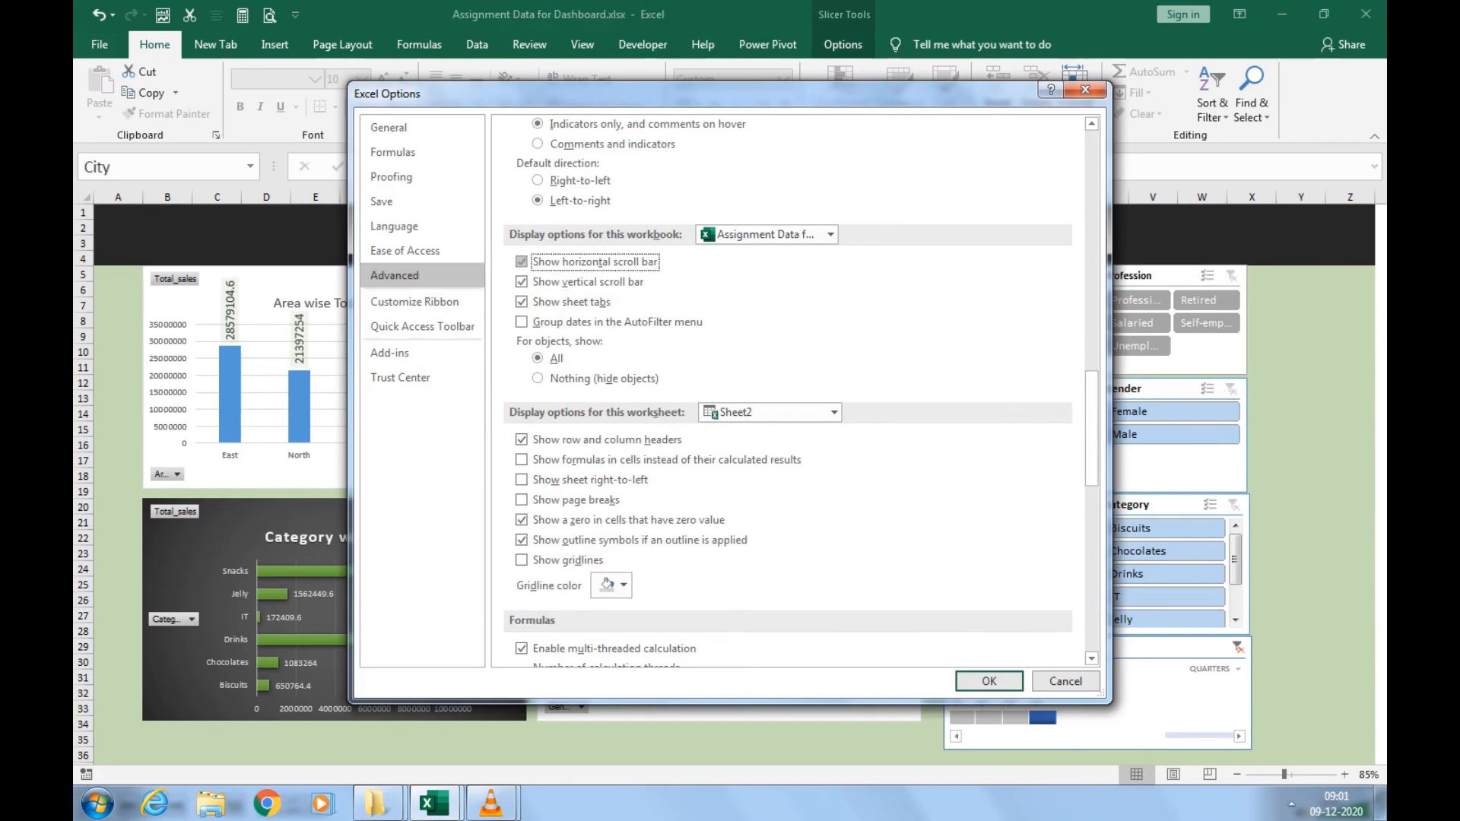
{"action": "left_click", "coordinate": [988, 680]}
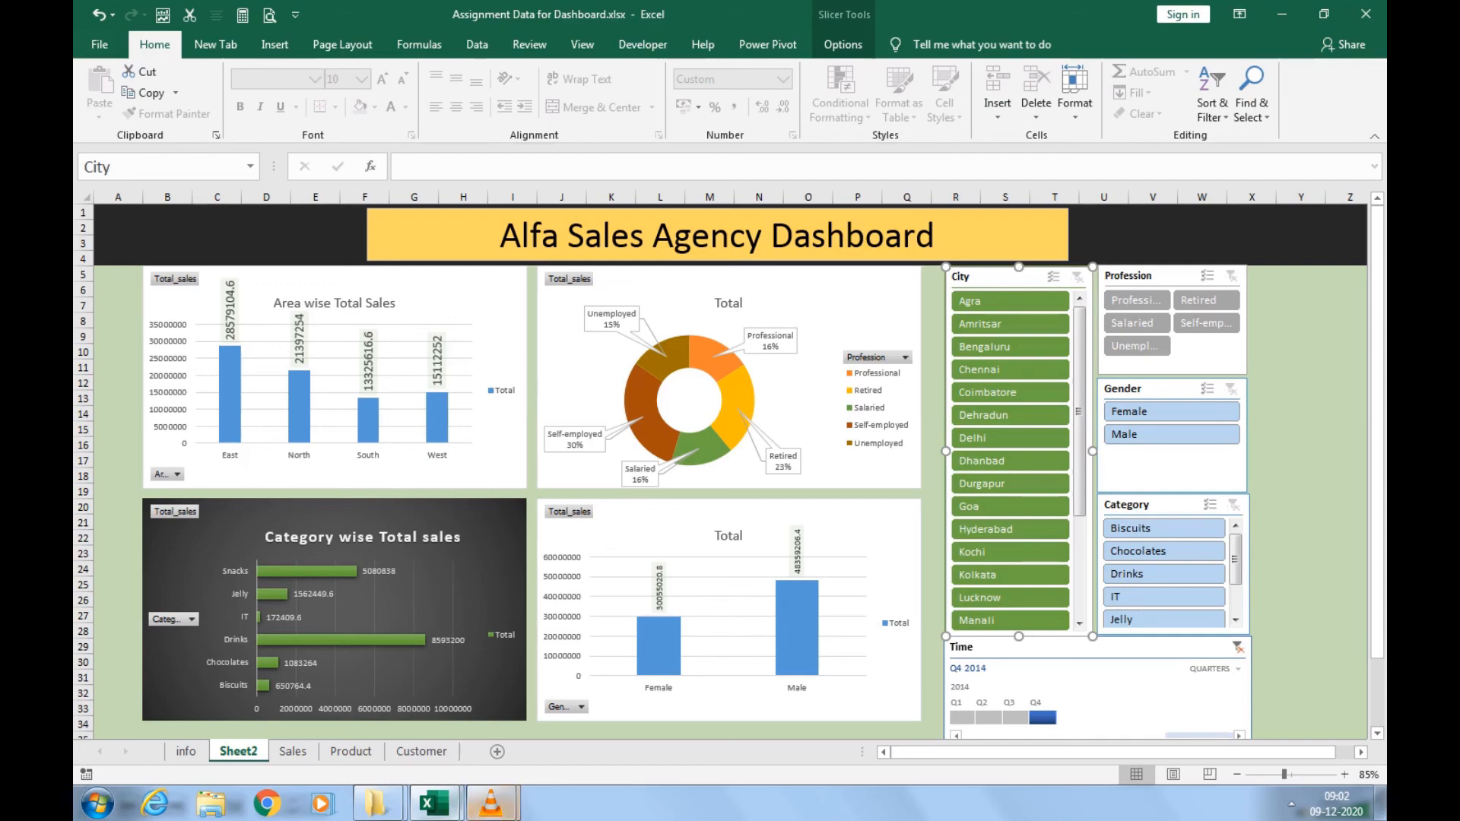
{"action": "mouse_move", "coordinate": [490, 804]}
{"action": "left_click", "coordinate": [394, 688]}
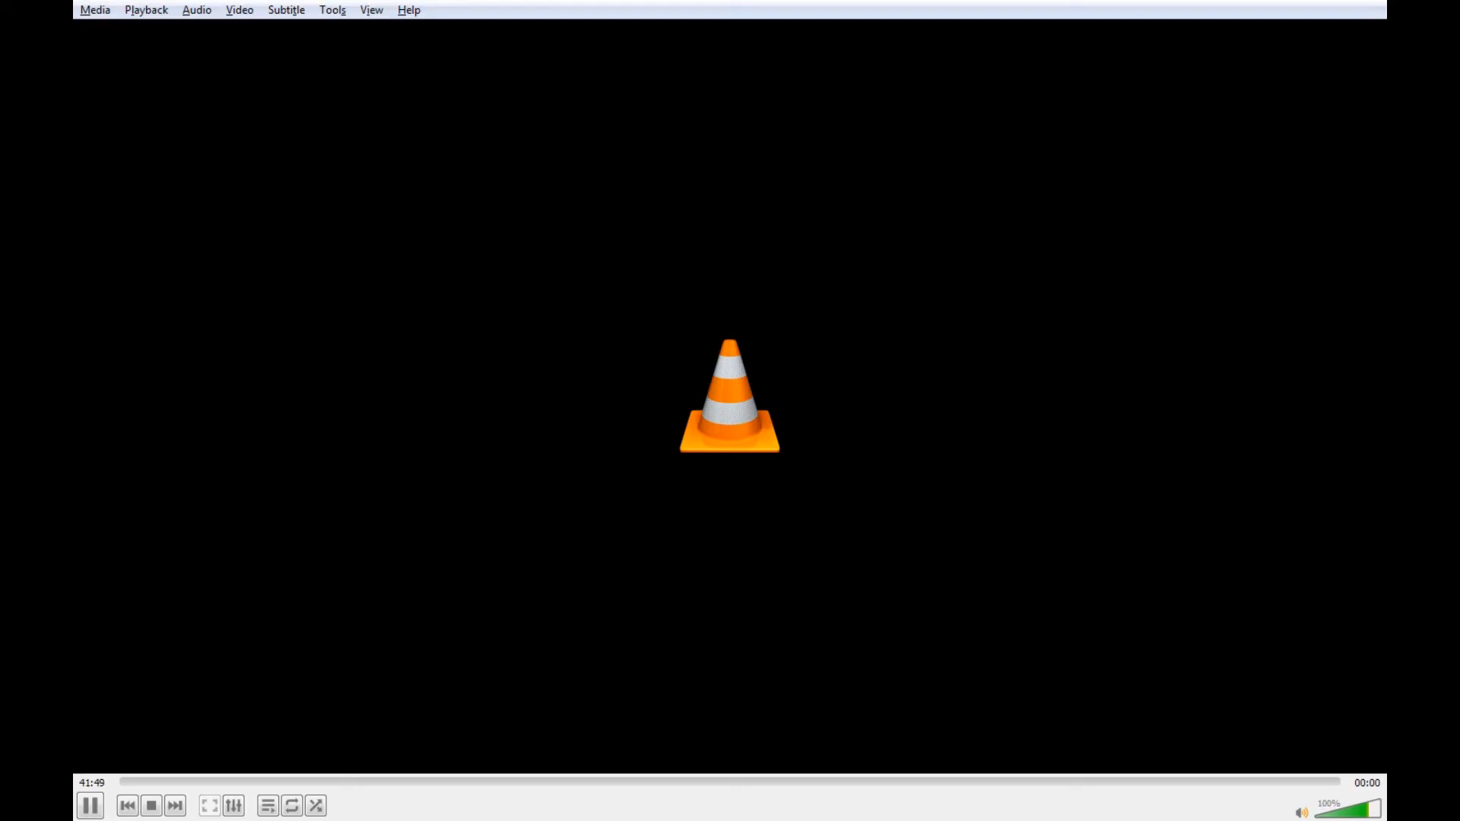
{"action": "left_click", "coordinate": [95, 10]}
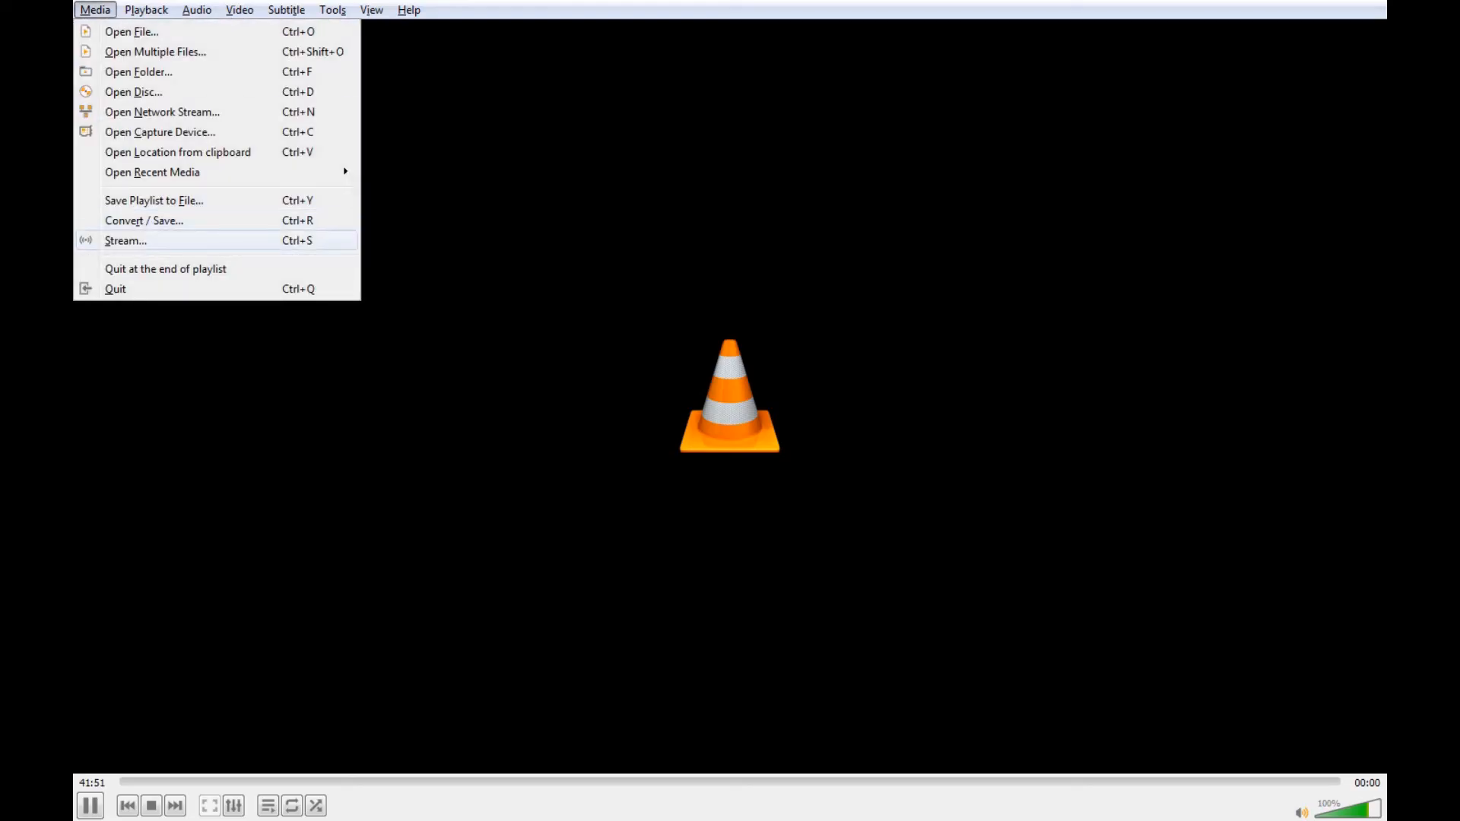